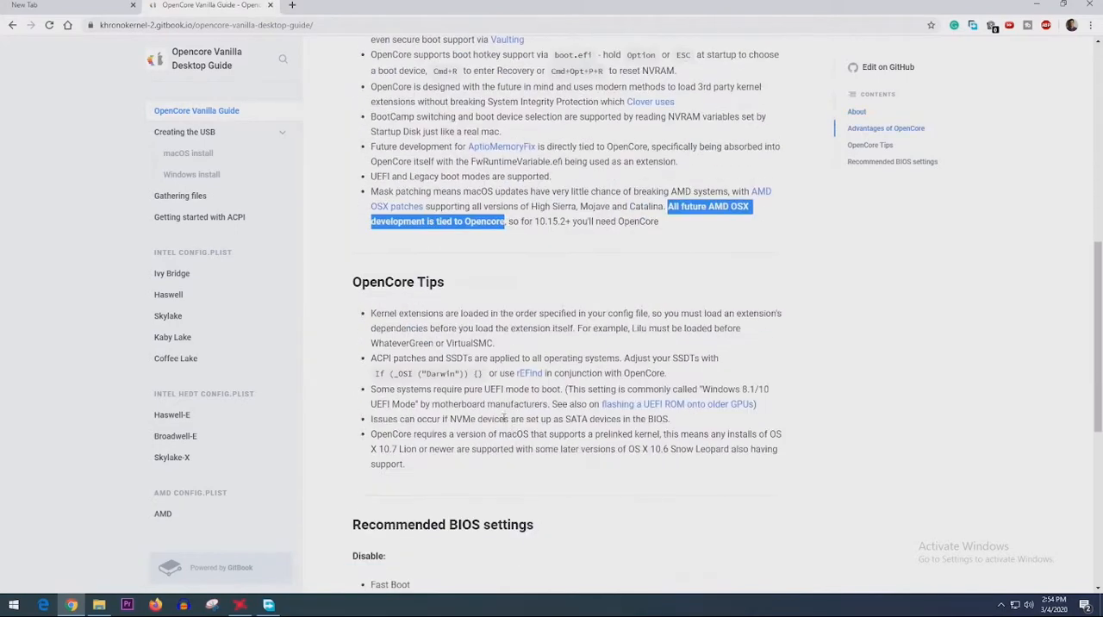
scroll(381, 308, "down", 3)
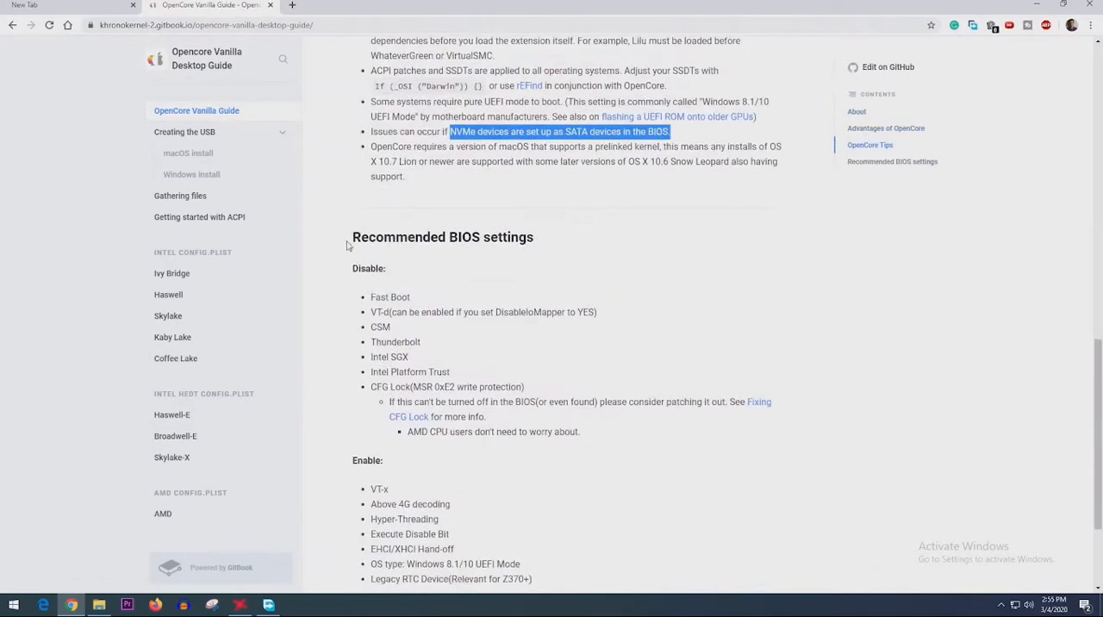
- Review the OpenCore tips and recommended BIOS settings, and open the guide's Creating the USB page
left_click_drag(353, 244, 527, 242)
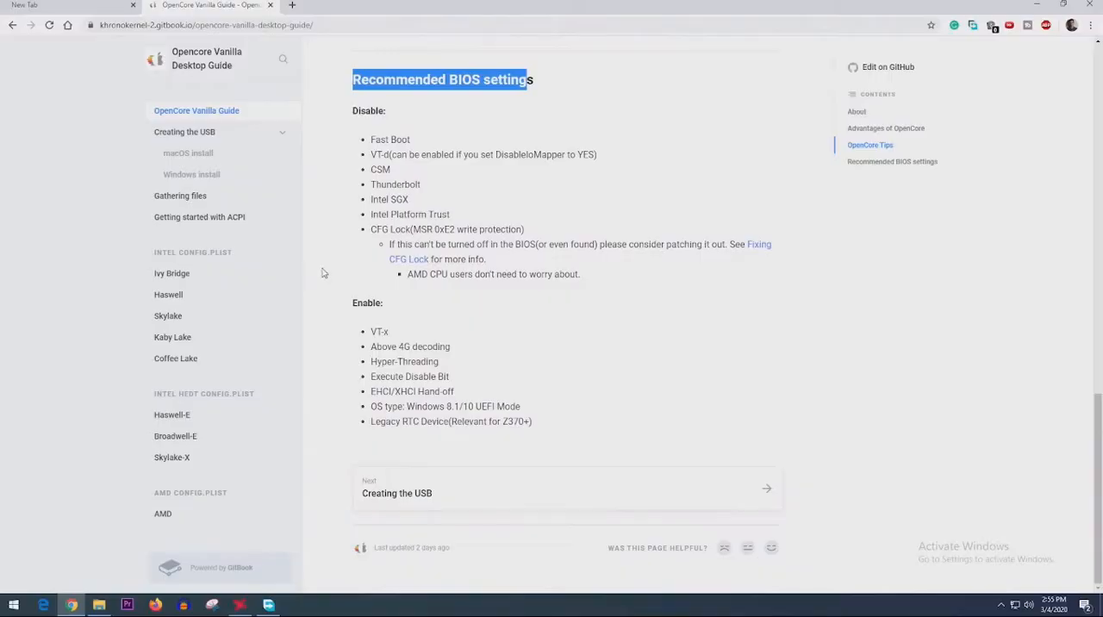
left_click(200, 137)
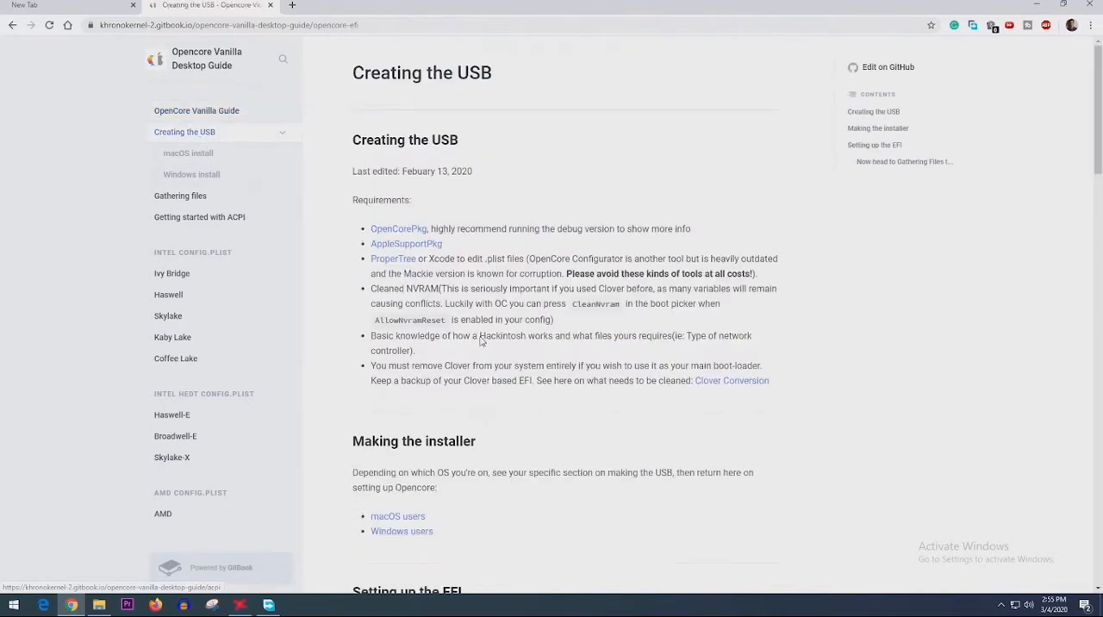
- Open the OpenCorePkg, AppleSupportPkg and ProperTree requirement links in separate tabs, and read the notes beside them
middle_click(405, 229)
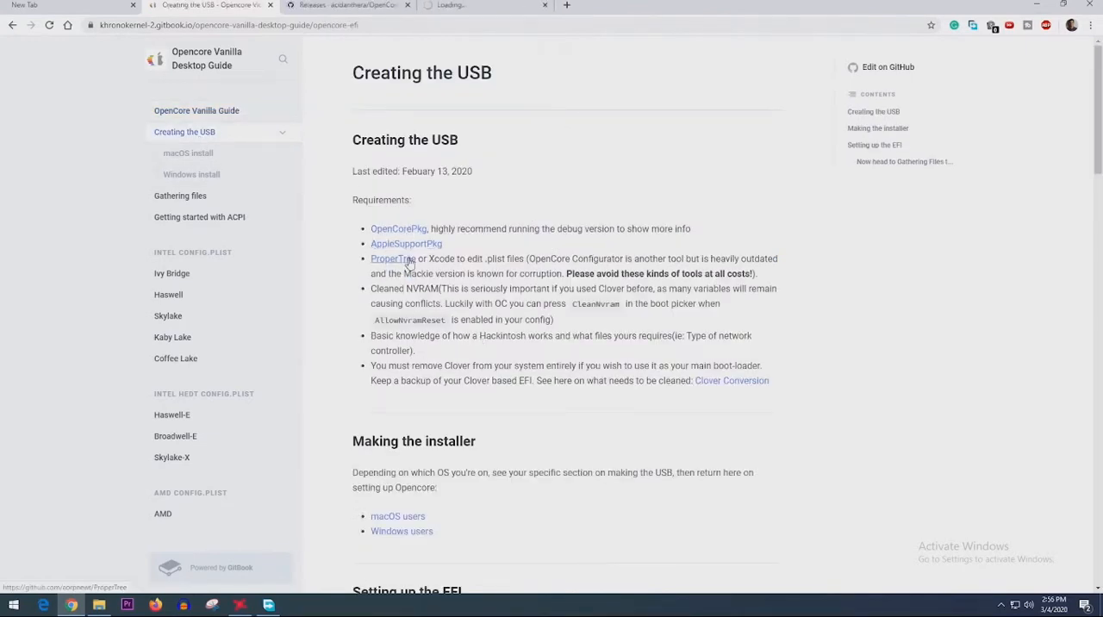
middle_click(405, 246)
middle_click(393, 258)
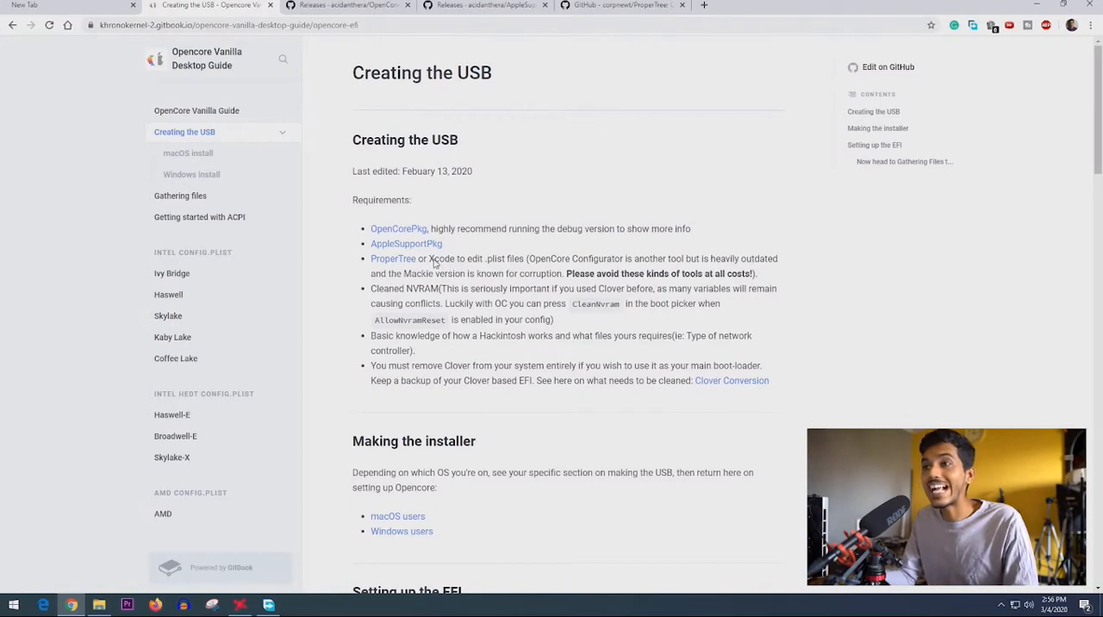
left_click_drag(479, 260, 503, 263)
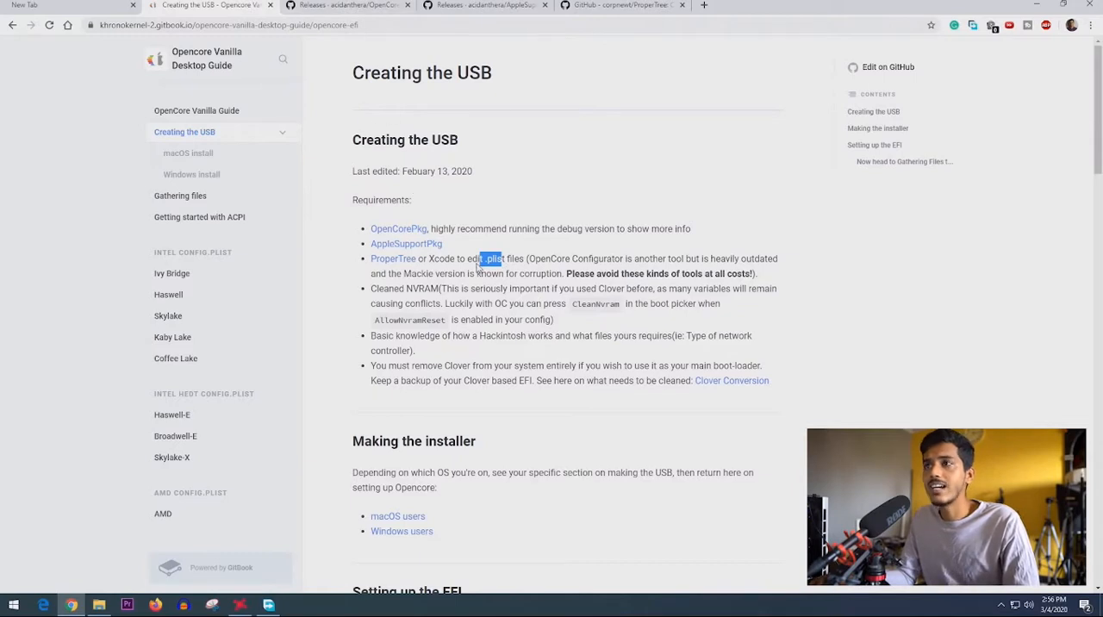
left_click_drag(553, 230, 621, 229)
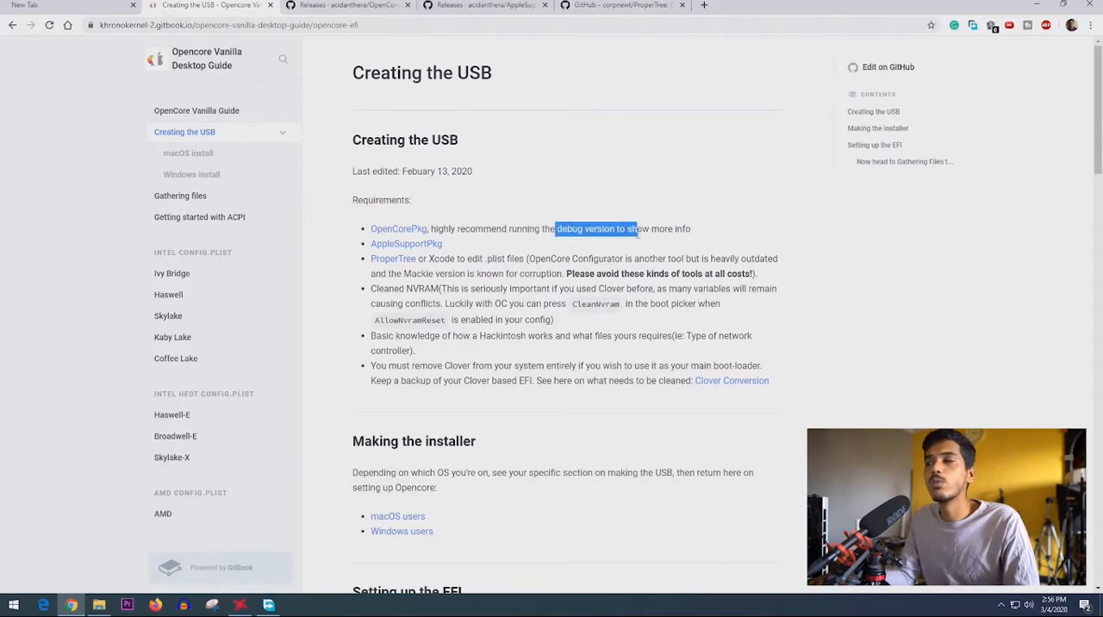
- Download OpenCore-0.5.6-DEBUG.zip from the 0.5.6 release page of OpenCorePkg to the Downloads folder
left_click(359, 5)
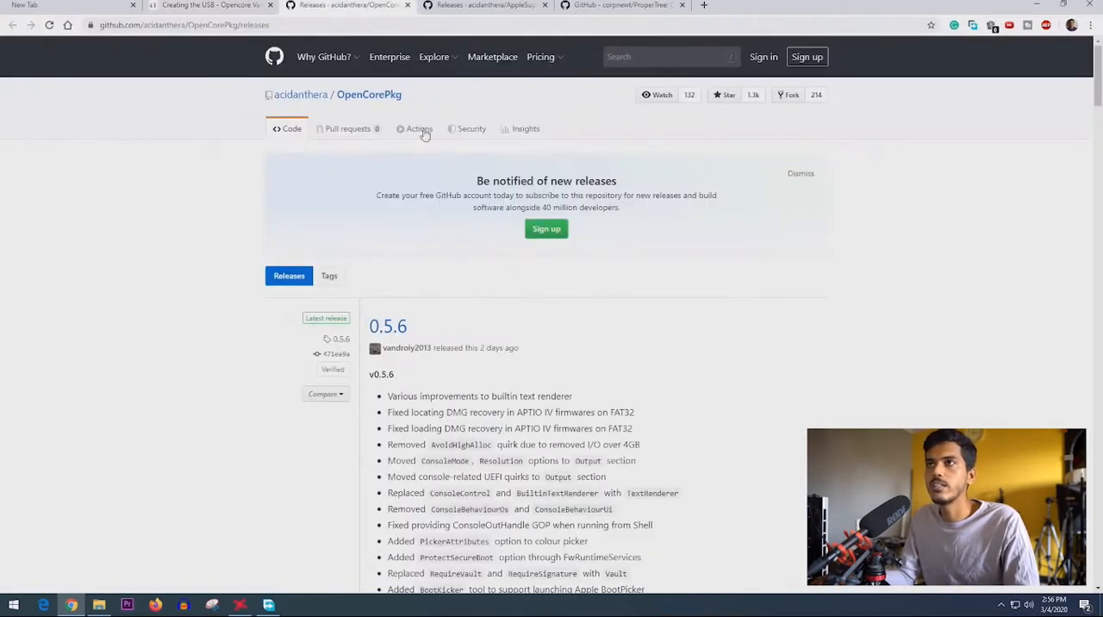
left_click_drag(403, 96, 339, 90)
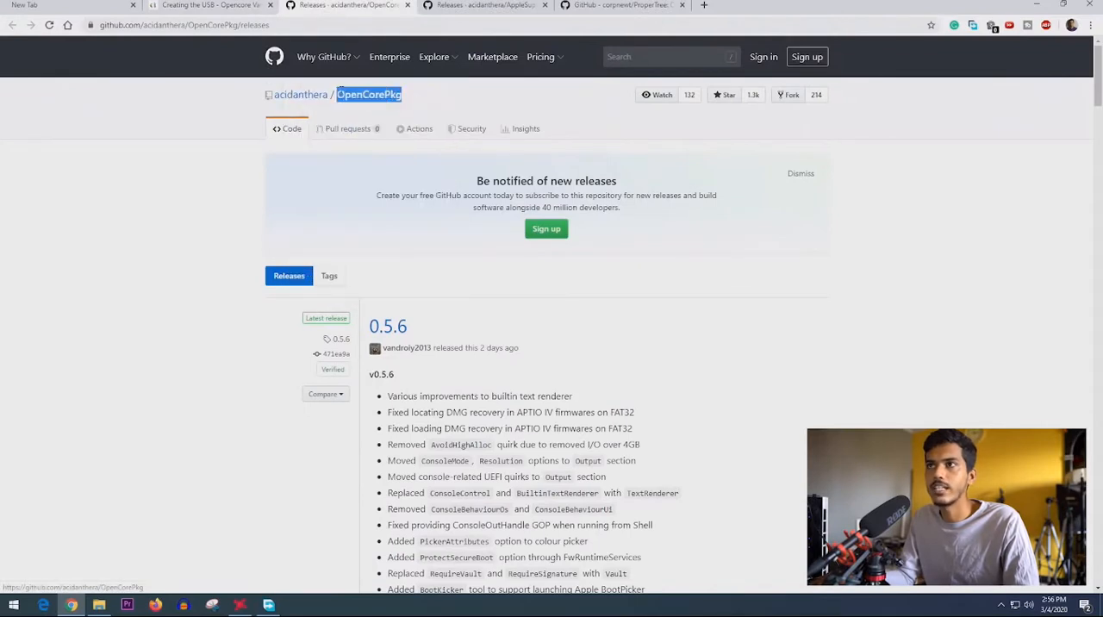
left_click(386, 333)
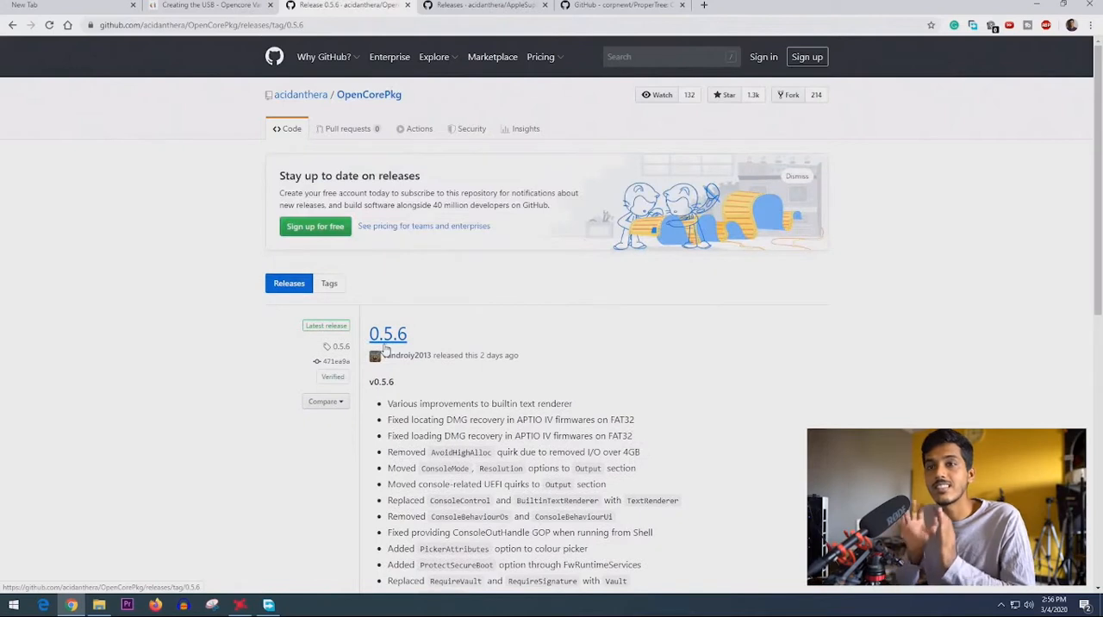
left_click_drag(519, 356, 446, 356)
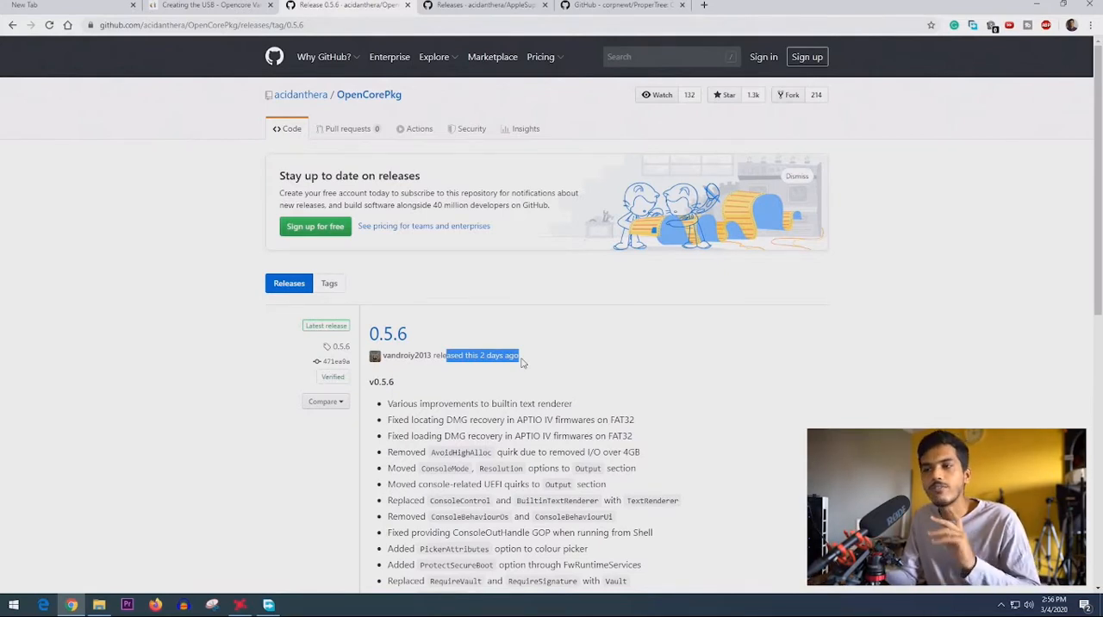
scroll(392, 362, "down", 7)
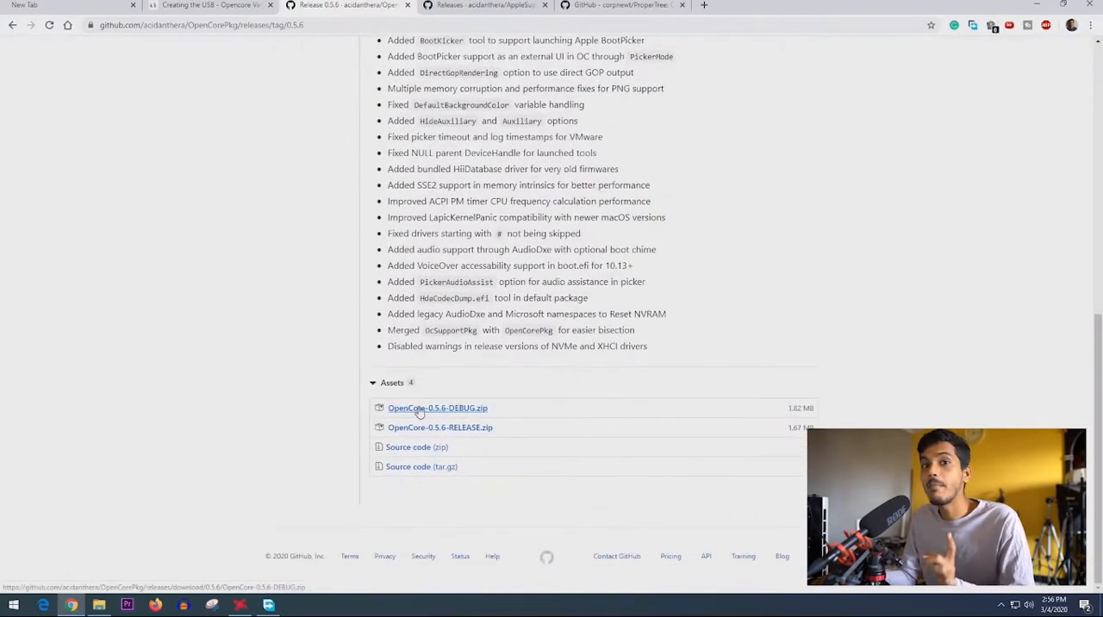
left_click(420, 410)
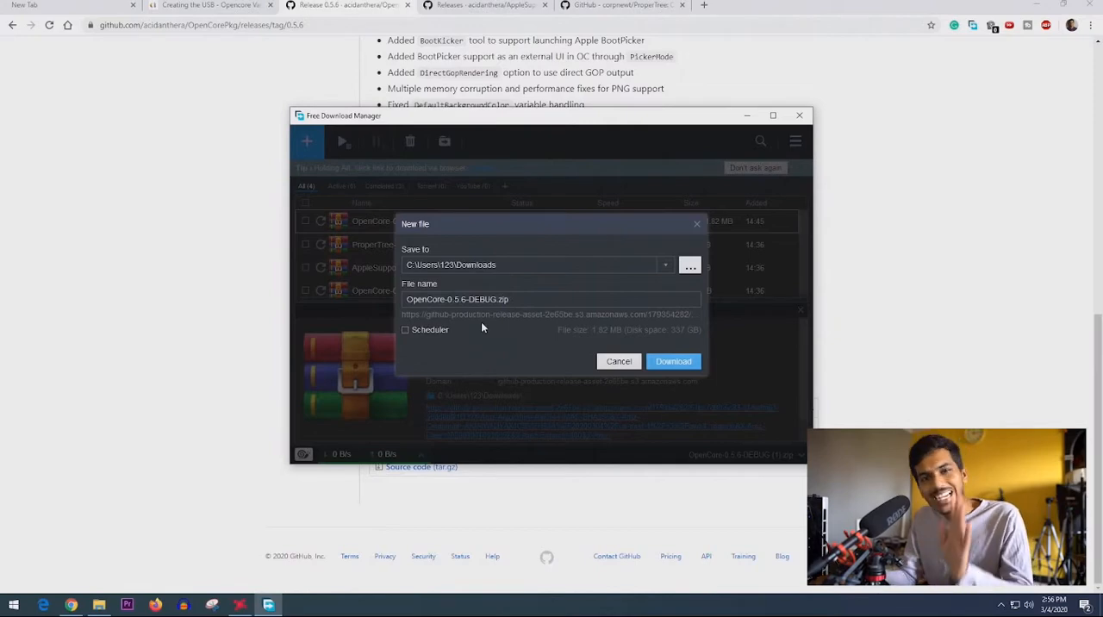
left_click(675, 362)
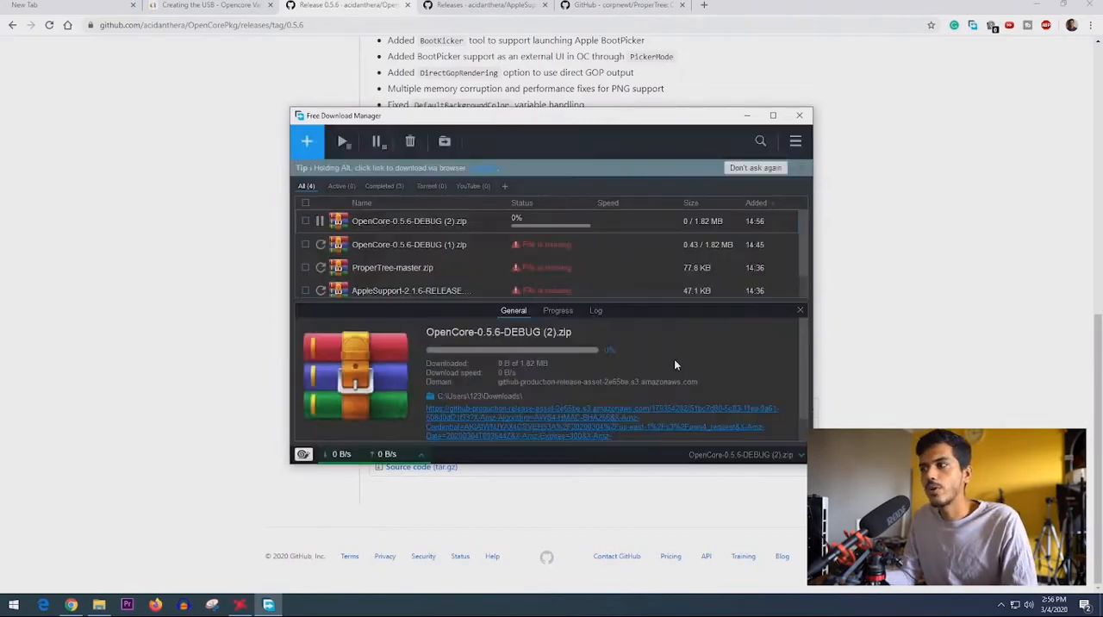
- Remove the old entries with missing files from the Free Download Manager list
left_click(305, 245)
left_click(305, 268)
left_click(305, 290)
scroll(305, 288, "down", 1)
left_click(305, 284)
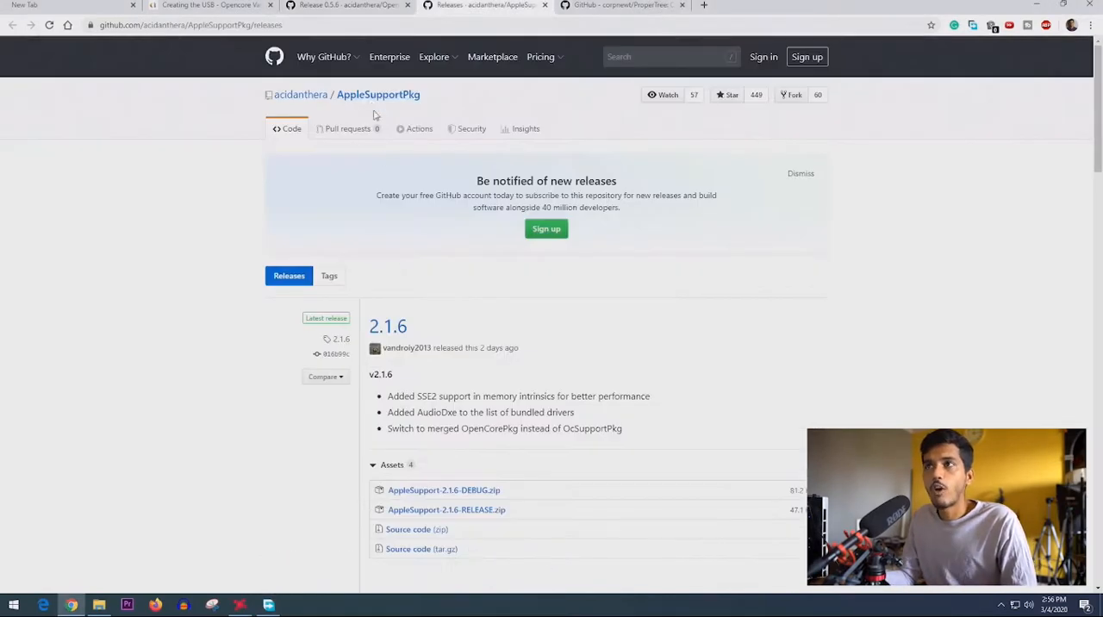
- Download AppleSupport-2.1.6-RELEASE.zip from the latest AppleSupportPkg release
scroll(319, 531, "down", 1)
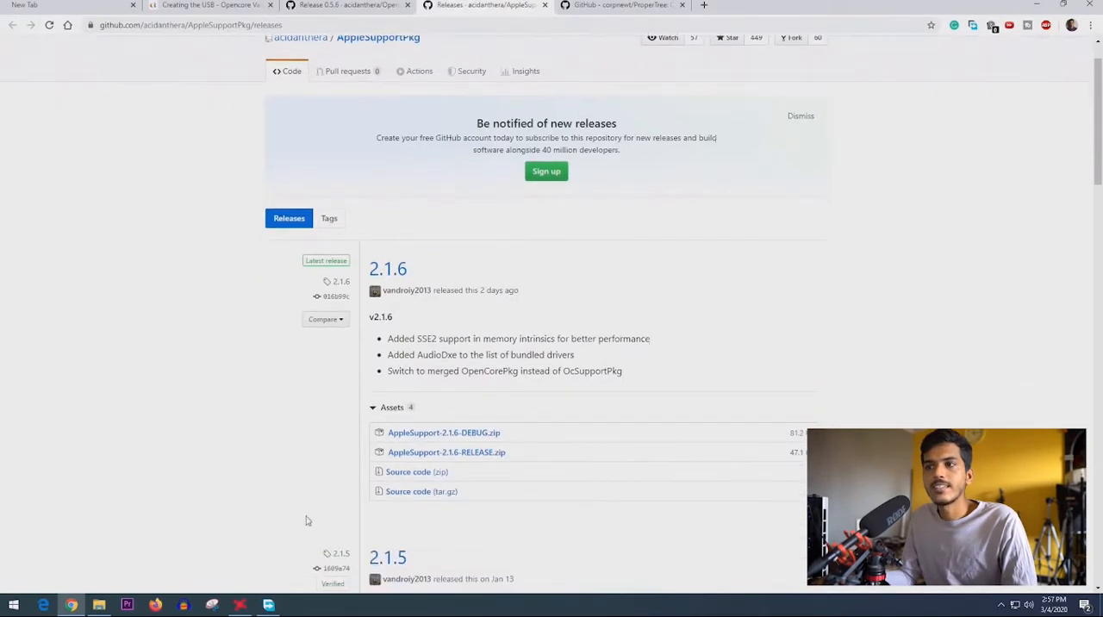
left_click(470, 454)
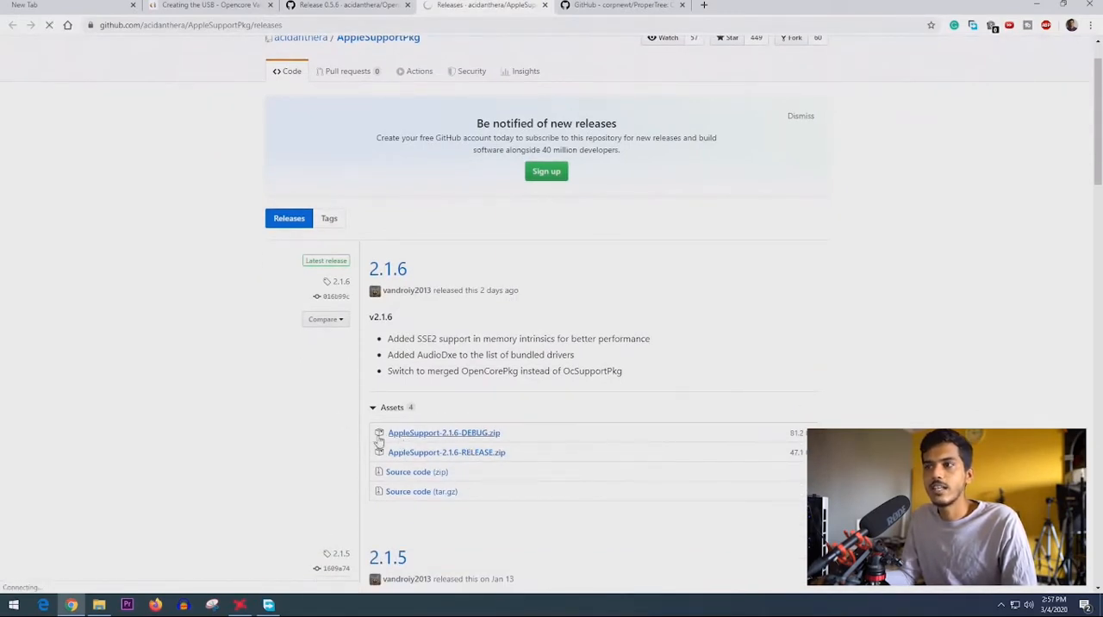
left_click(673, 362)
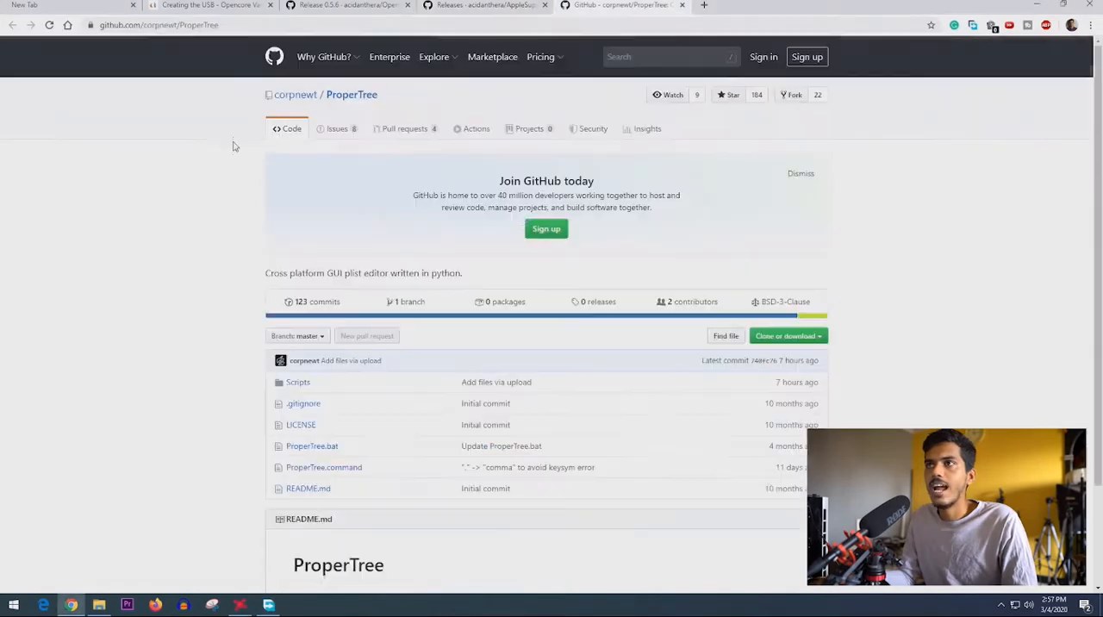
- Download the ProperTree repository as a ZIP and minimize the download manager
scroll(248, 440, "down", 2)
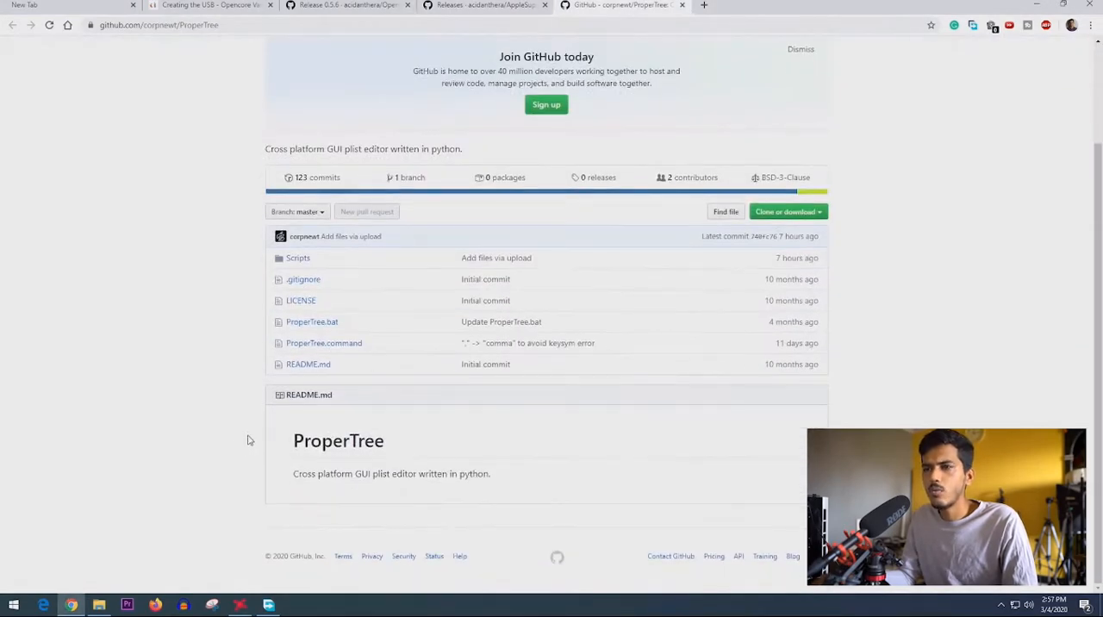
scroll(286, 475, "up", 2)
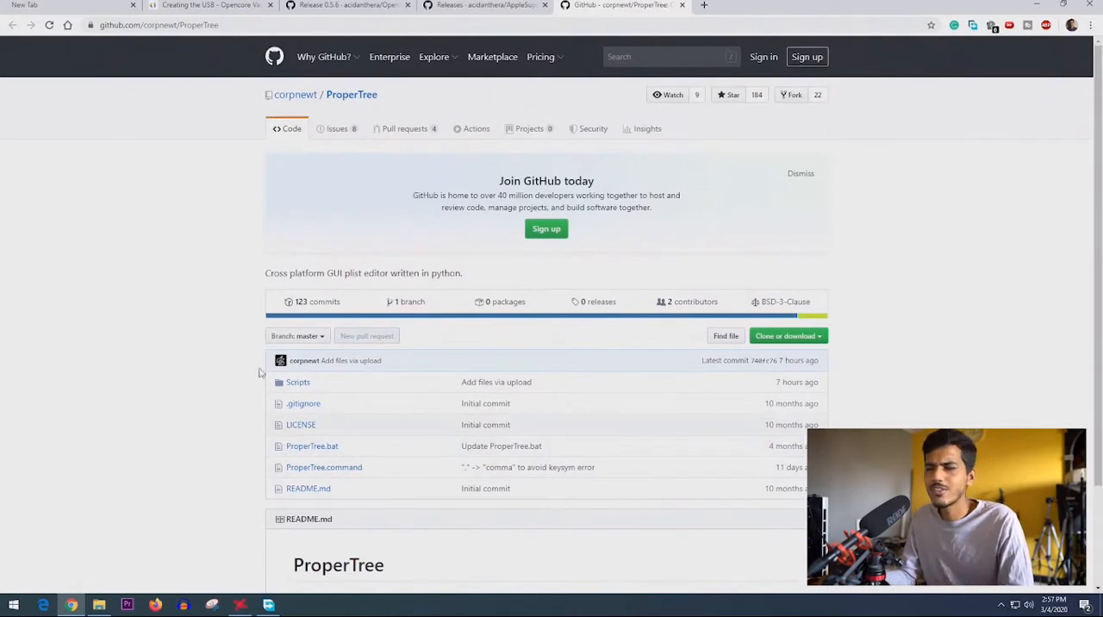
left_click(789, 337)
left_click(777, 430)
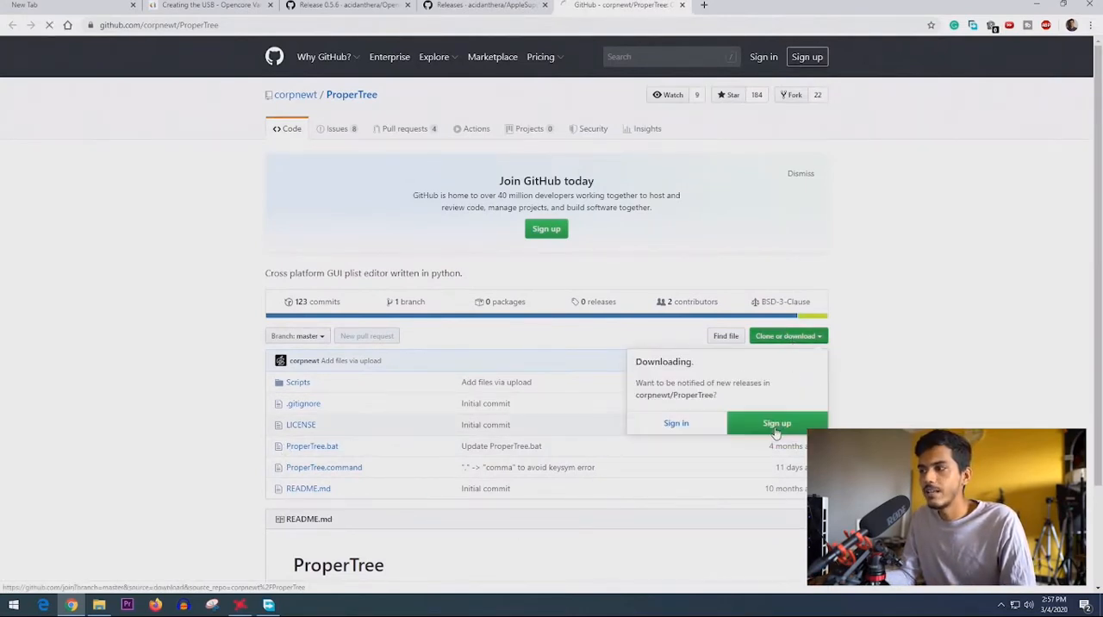
left_click(673, 362)
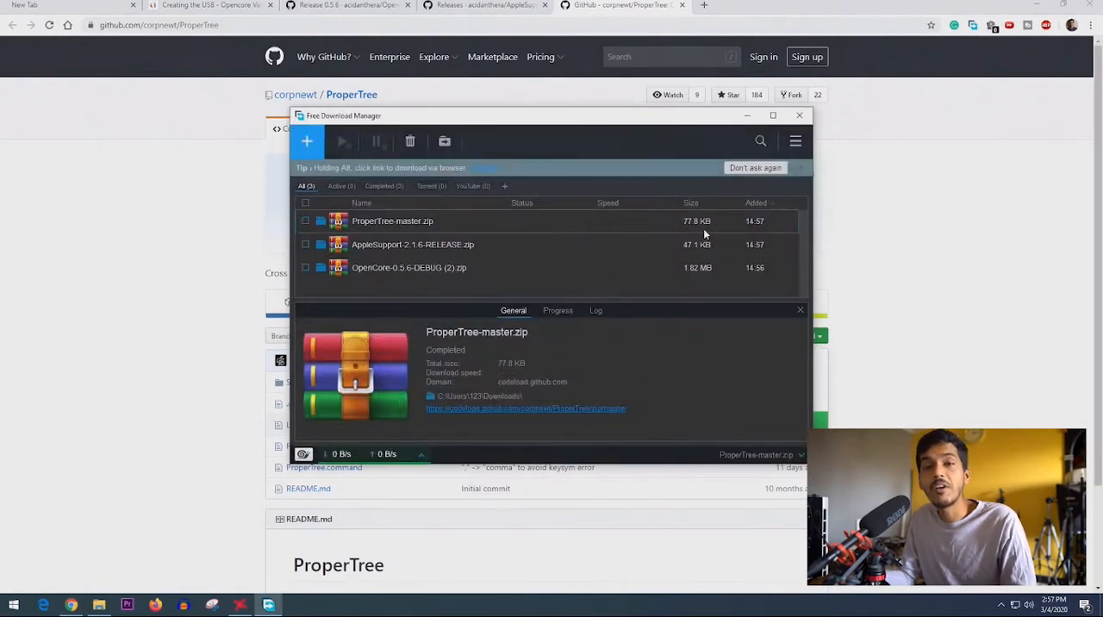
left_click(747, 115)
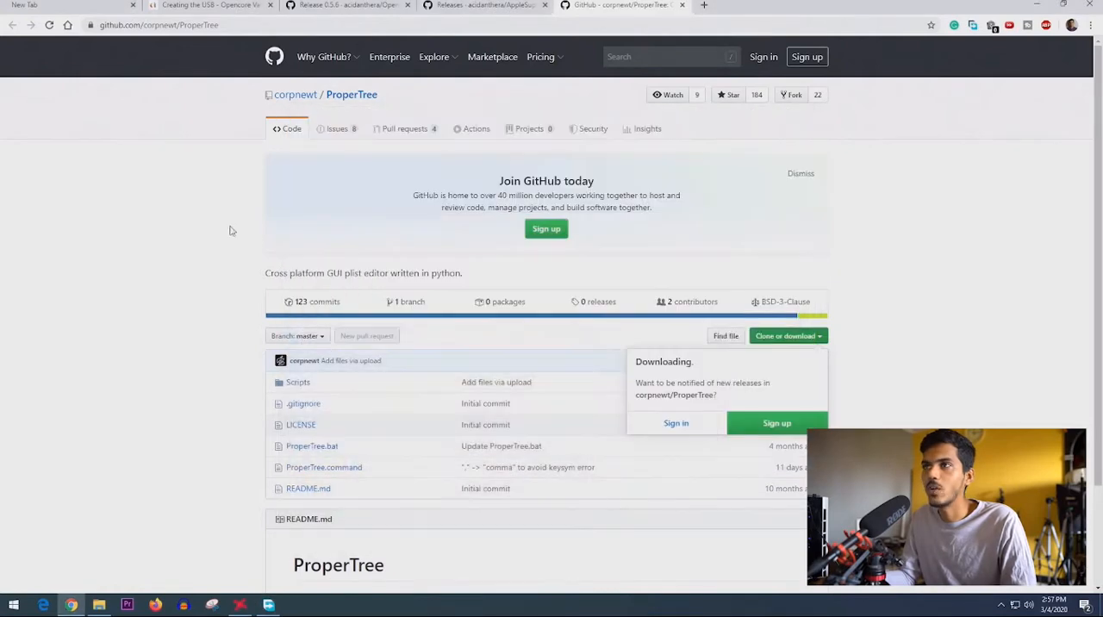
- Close the three GitHub tabs to return to the Creating the USB page
left_click(408, 5)
left_click(408, 5)
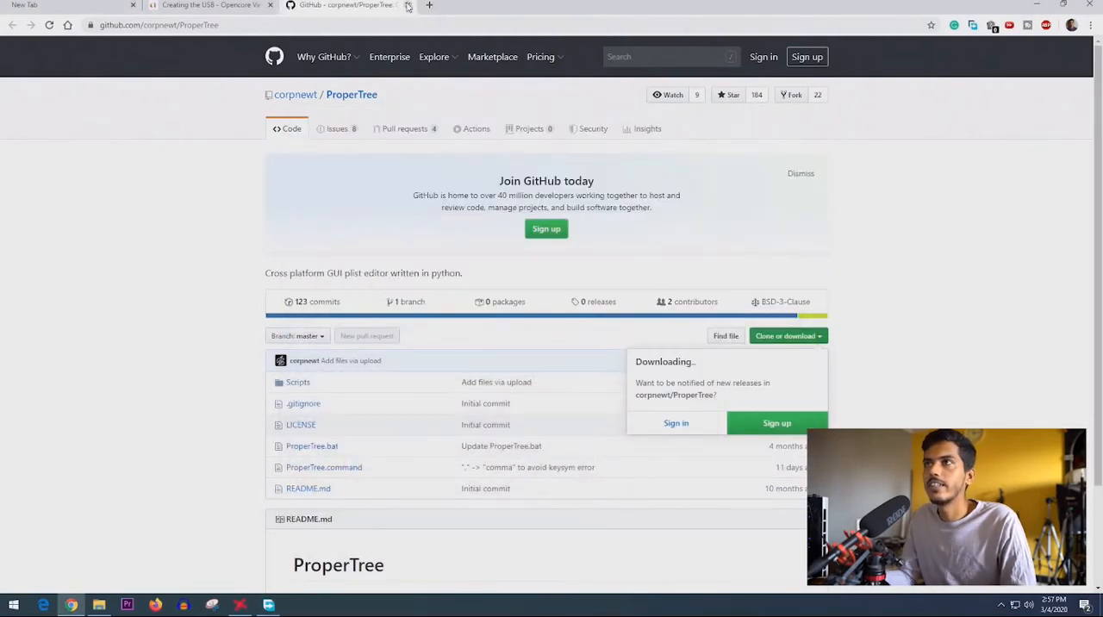
left_click(407, 5)
- Read the remaining requirements about cleaned NVRAM, basic Hackintosh knowledge and removing Clover
scroll(517, 259, "down", 1)
left_click_drag(371, 231, 462, 294)
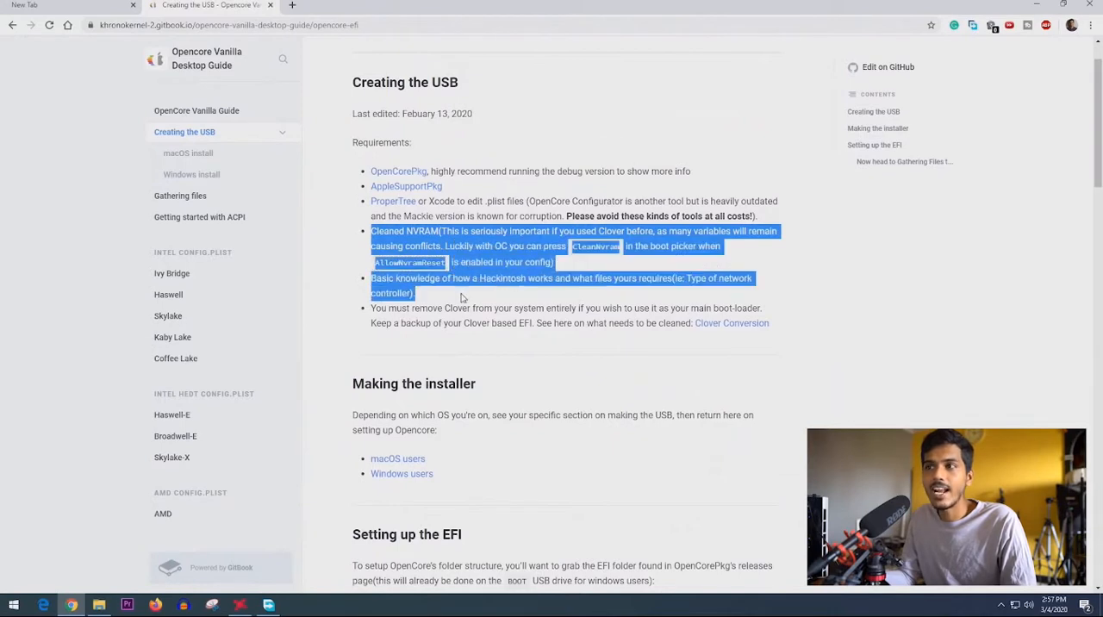
left_click_drag(372, 308, 503, 324)
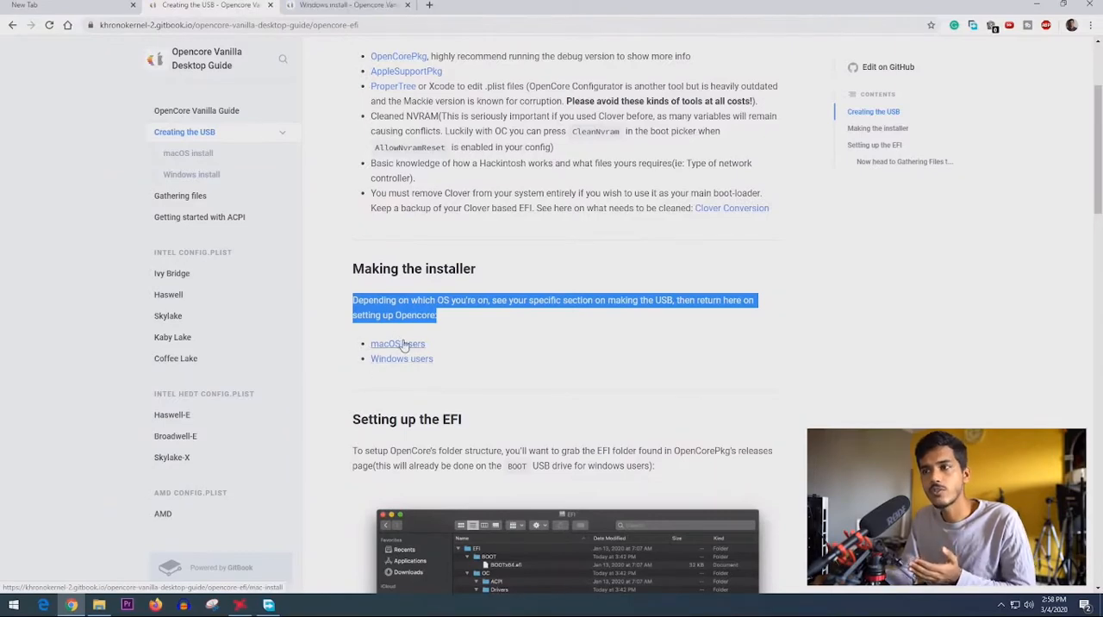
- Skim the guide's macOS install page and close its tab
left_click(505, 5)
scroll(440, 353, "down", 8)
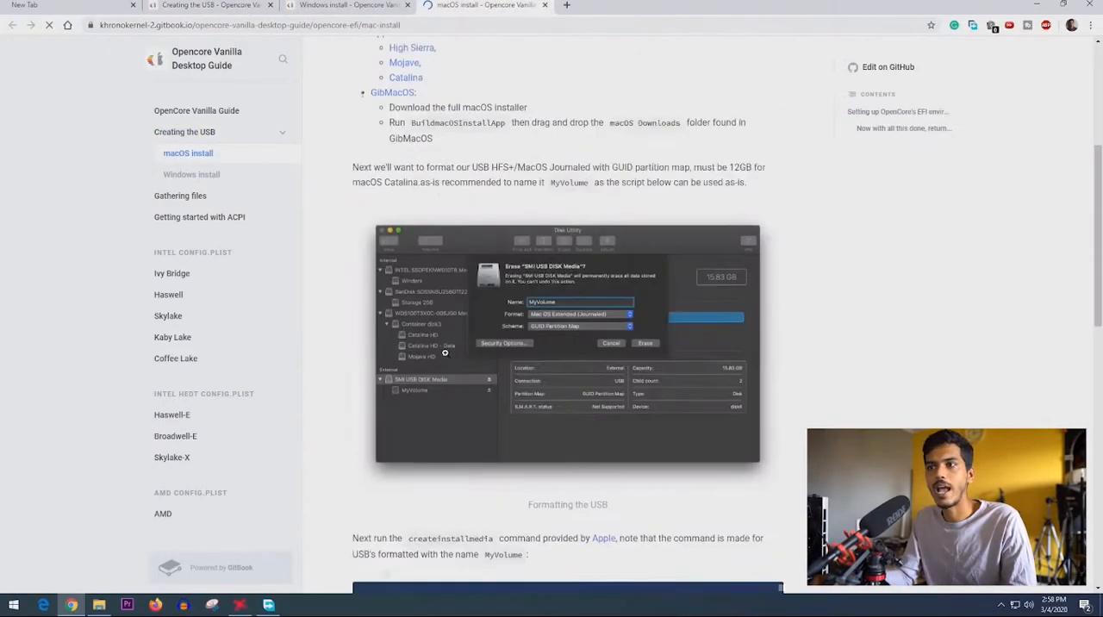
scroll(438, 372, "down", 10)
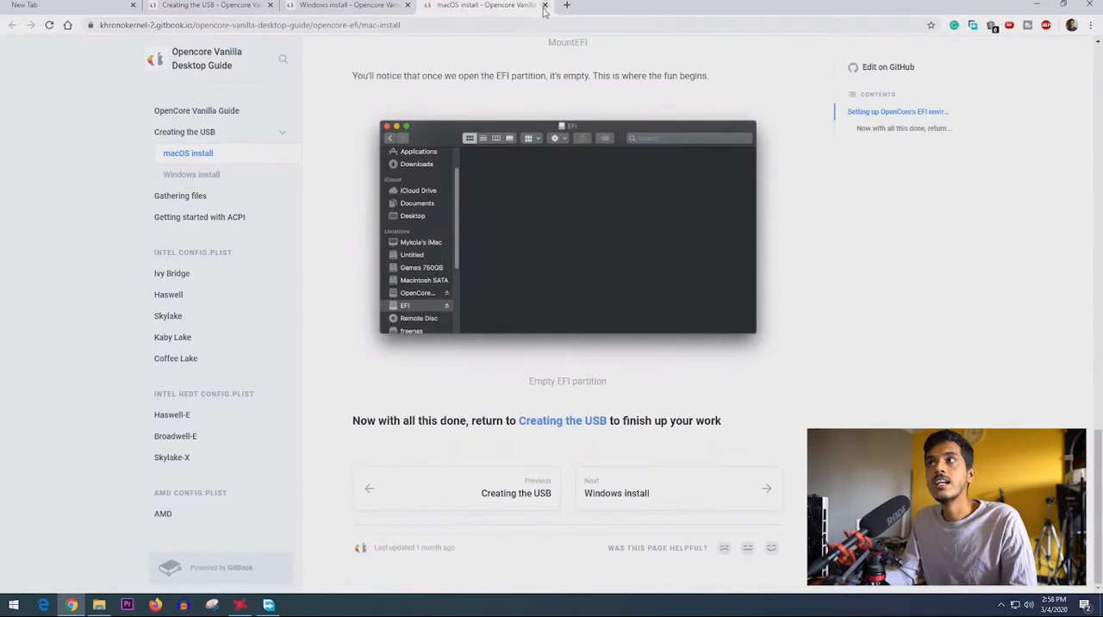
left_click(544, 7)
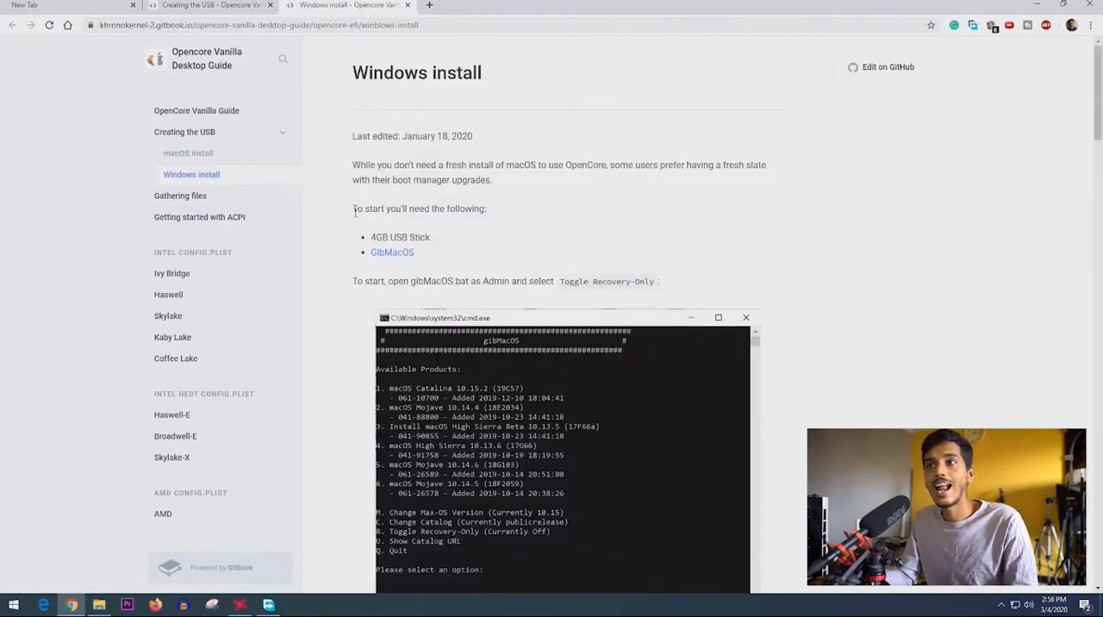
- Read the Windows install requirements and check the New Volume (E:) drive in File Explorer
left_click_drag(386, 210, 486, 219)
left_click_drag(369, 245, 431, 240)
left_click(514, 274)
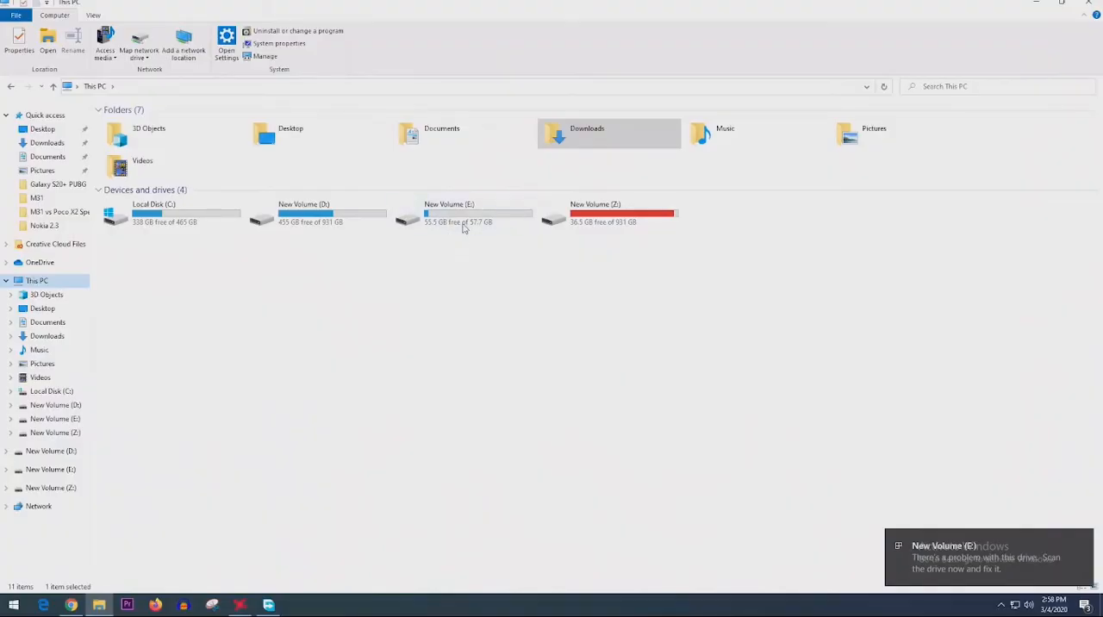
left_click(464, 227)
left_click(1038, 2)
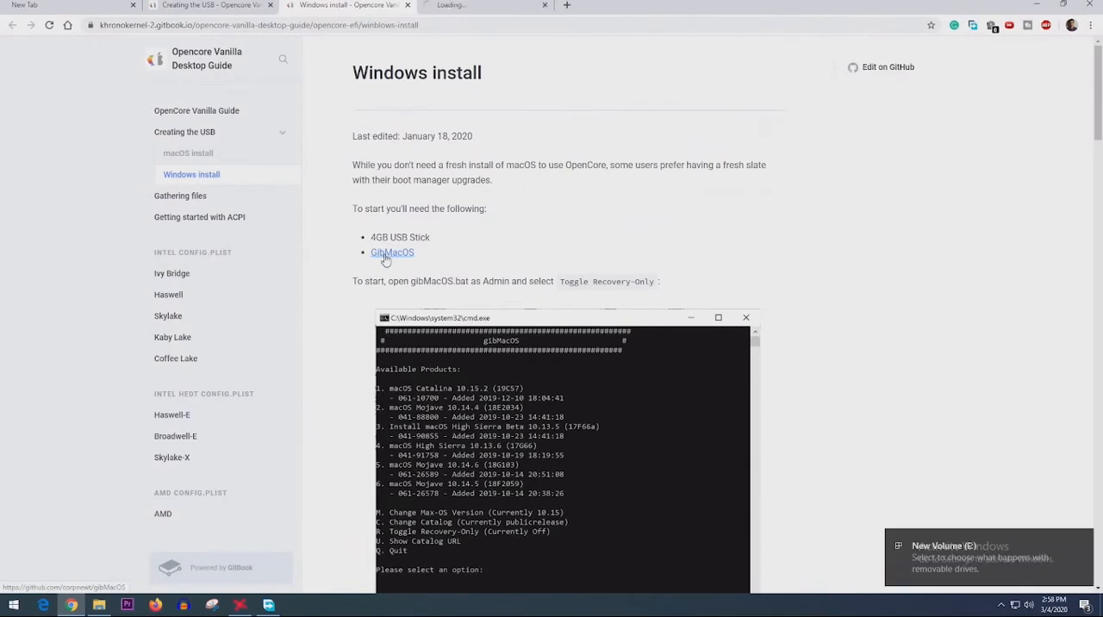
- Download the gibMacOS repository from GitHub as a ZIP
key("ctrl+Tab")
left_click(788, 336)
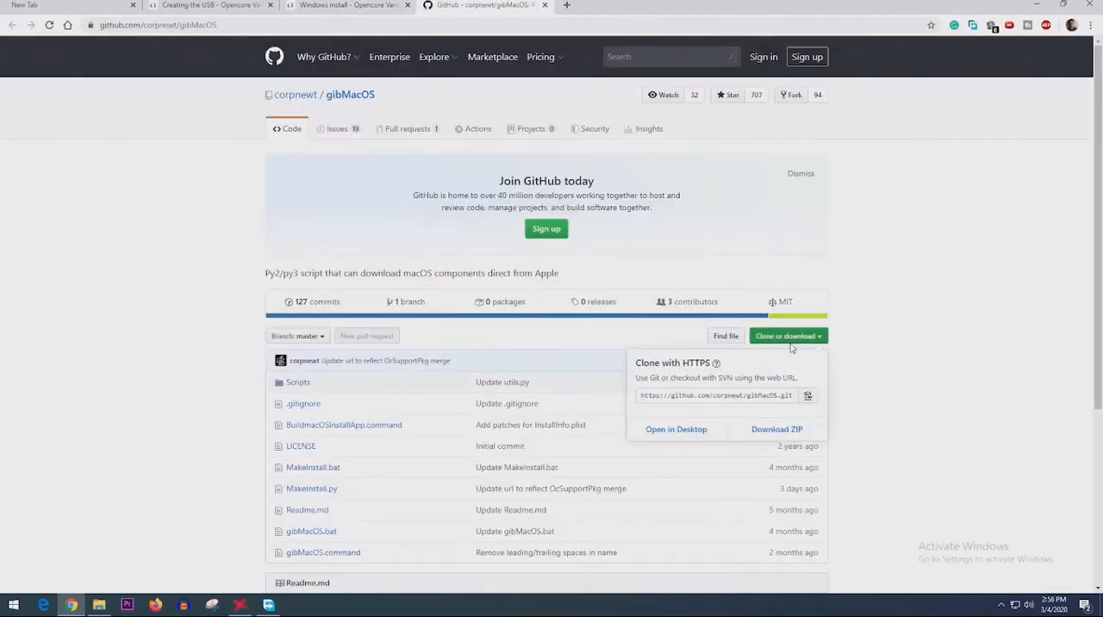
left_click(777, 430)
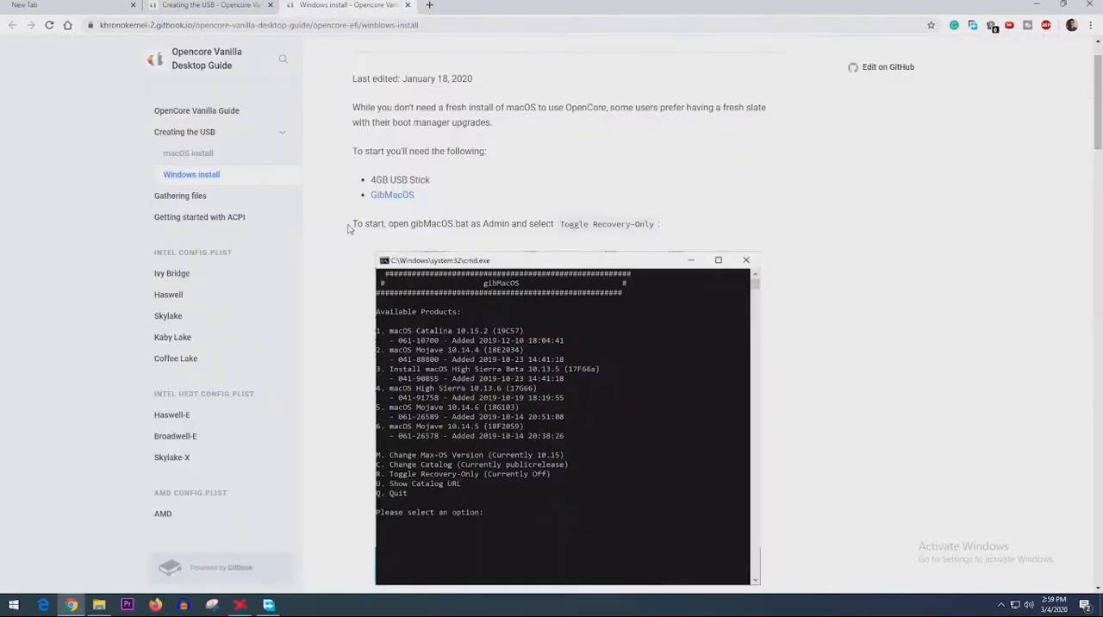
- Read the instruction on opening gibMacOS.bat as Admin and selecting Toggle Recovery-Only
left_click_drag(348, 228, 495, 225)
left_click(413, 224)
left_click_drag(409, 224, 533, 224)
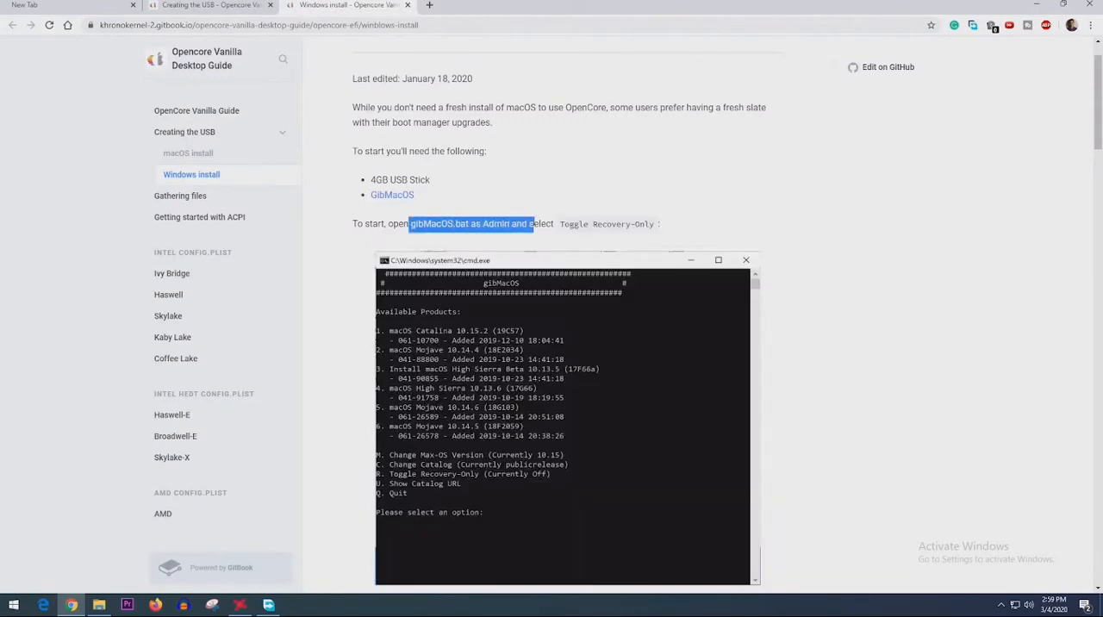
left_click(554, 224)
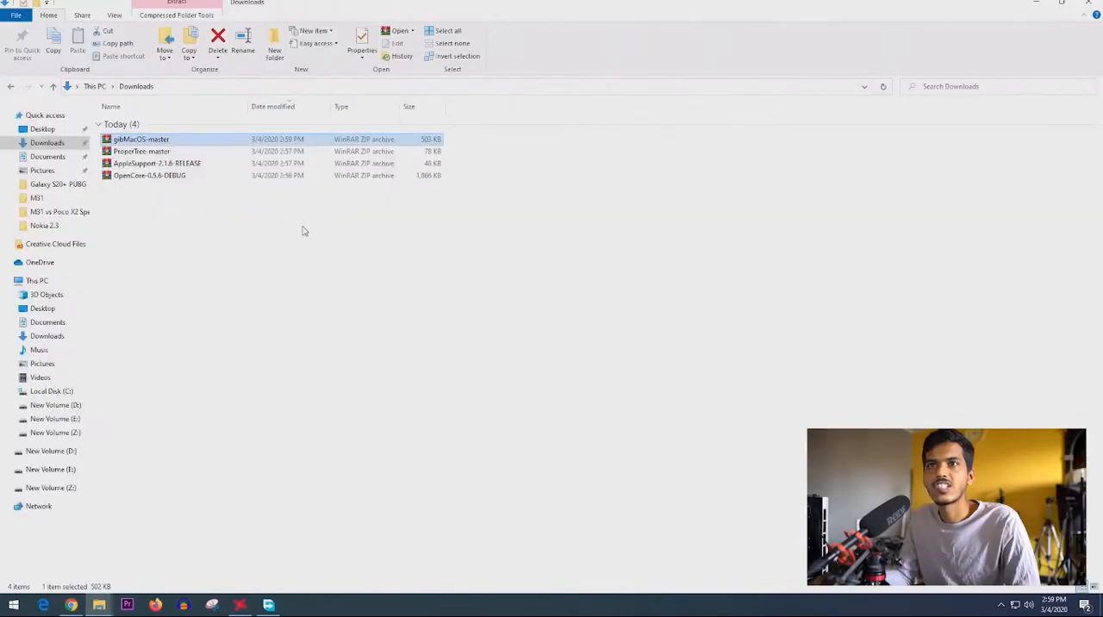
- Open the inner folder of the extracted gibMacOS-master and place its window side by side with the guide
double_click(143, 191)
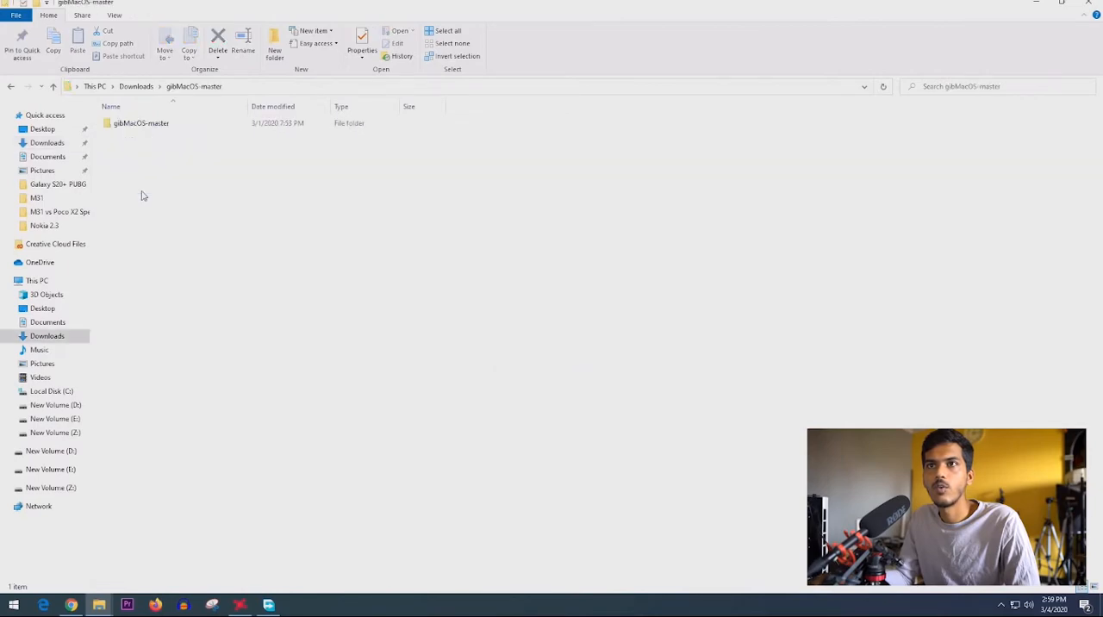
double_click(137, 125)
key("super+Right")
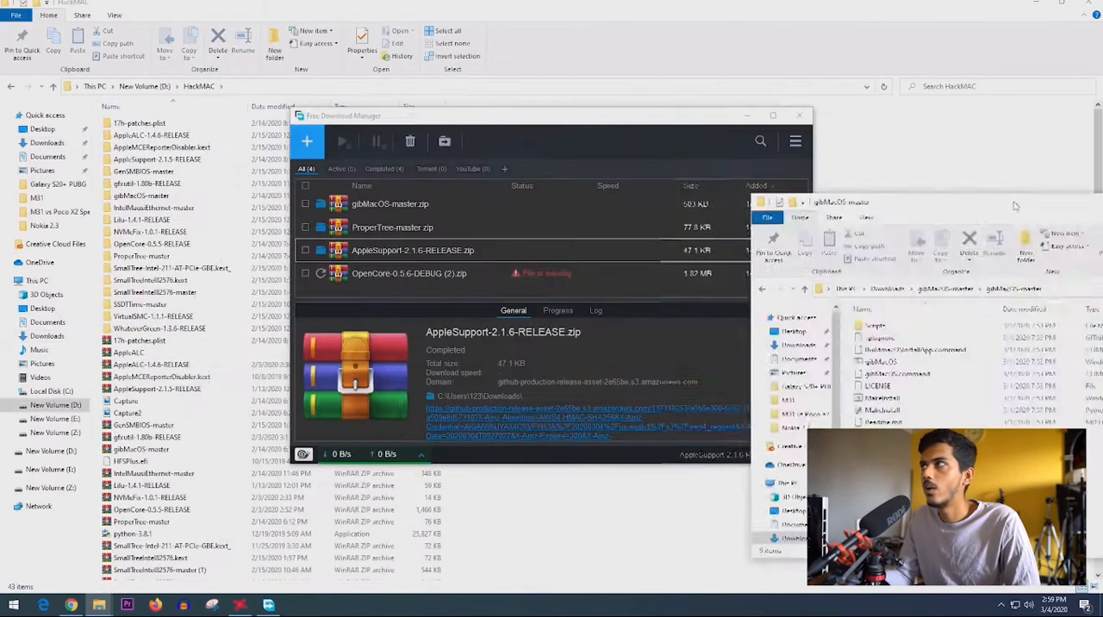
left_click(172, 379)
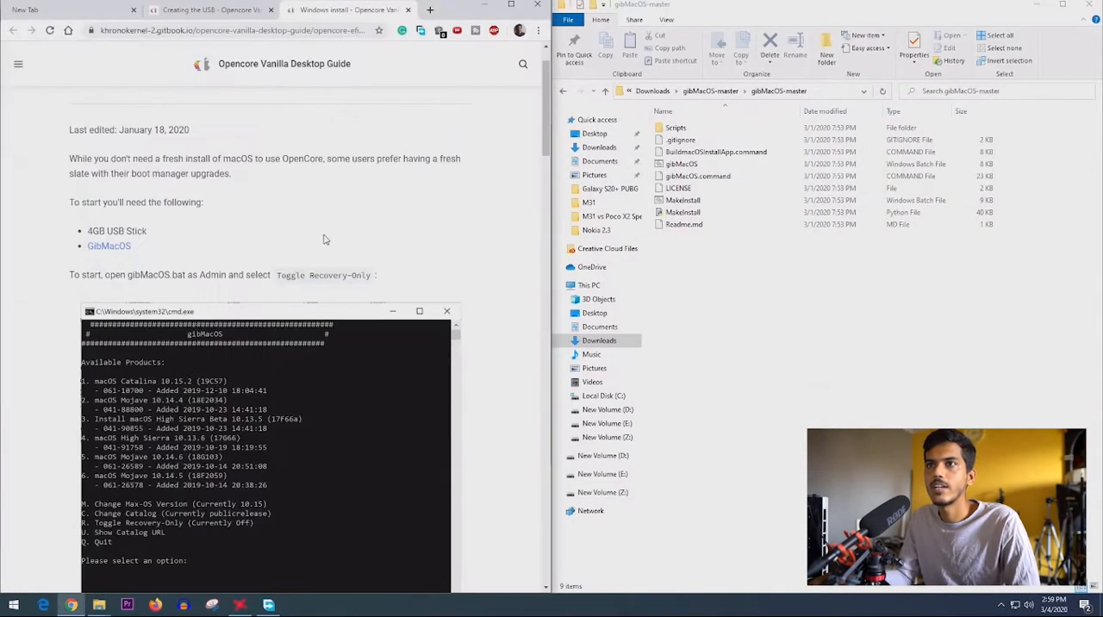
- Run the gibMacOS Windows batch file as administrator, as the guide instructs, and allow it to make changes
scroll(164, 319, "down", 3)
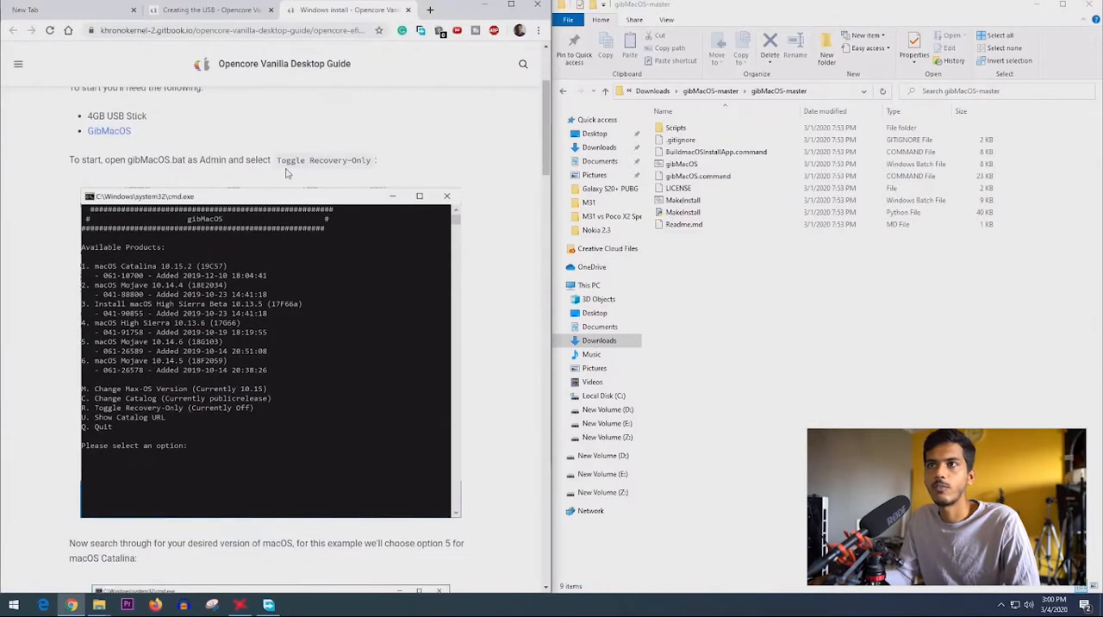
left_click_drag(105, 161, 194, 164)
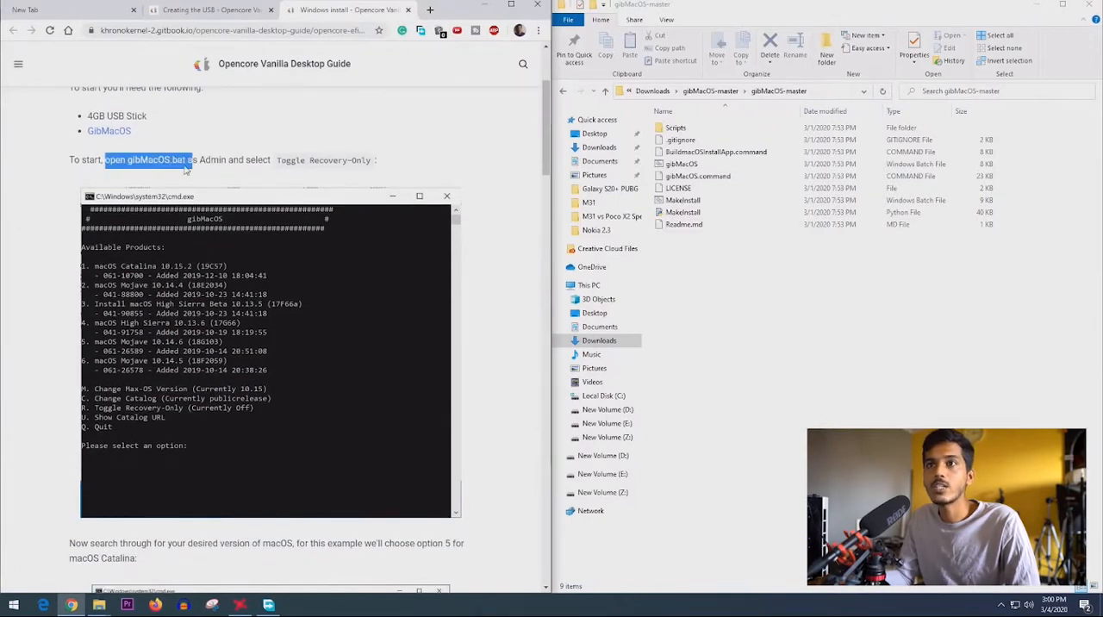
left_click(687, 166)
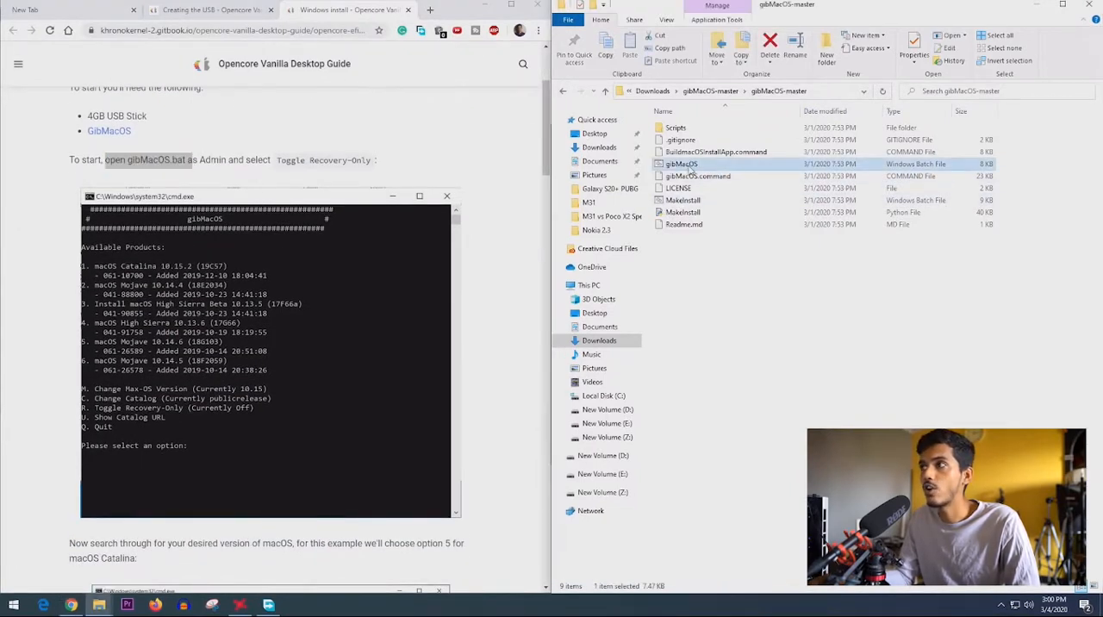
right_click(690, 170)
left_click(720, 217)
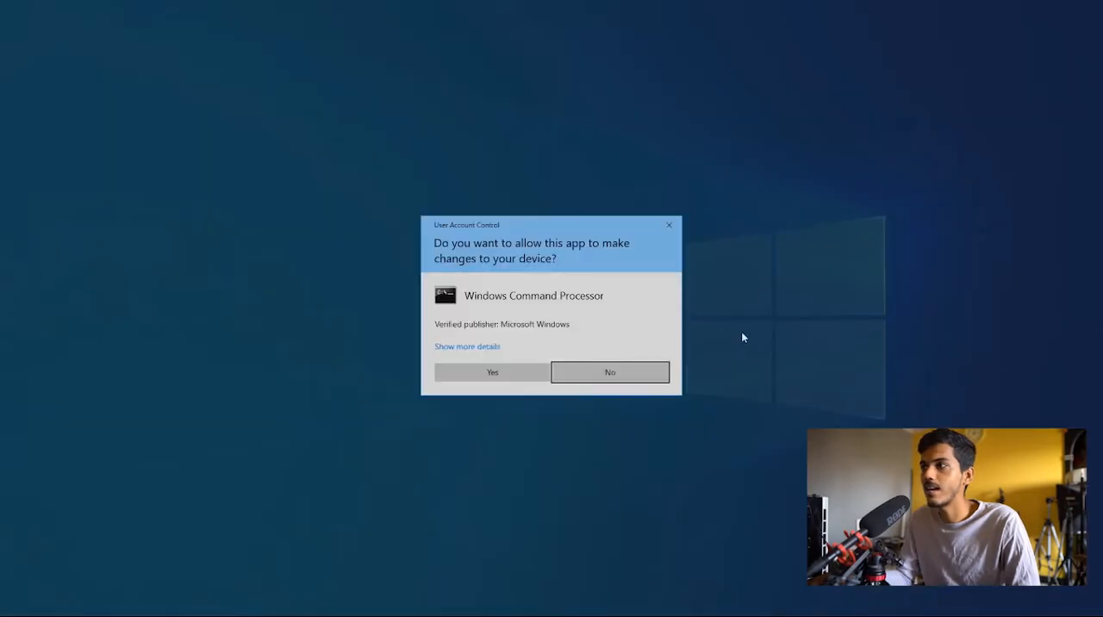
left_click(492, 372)
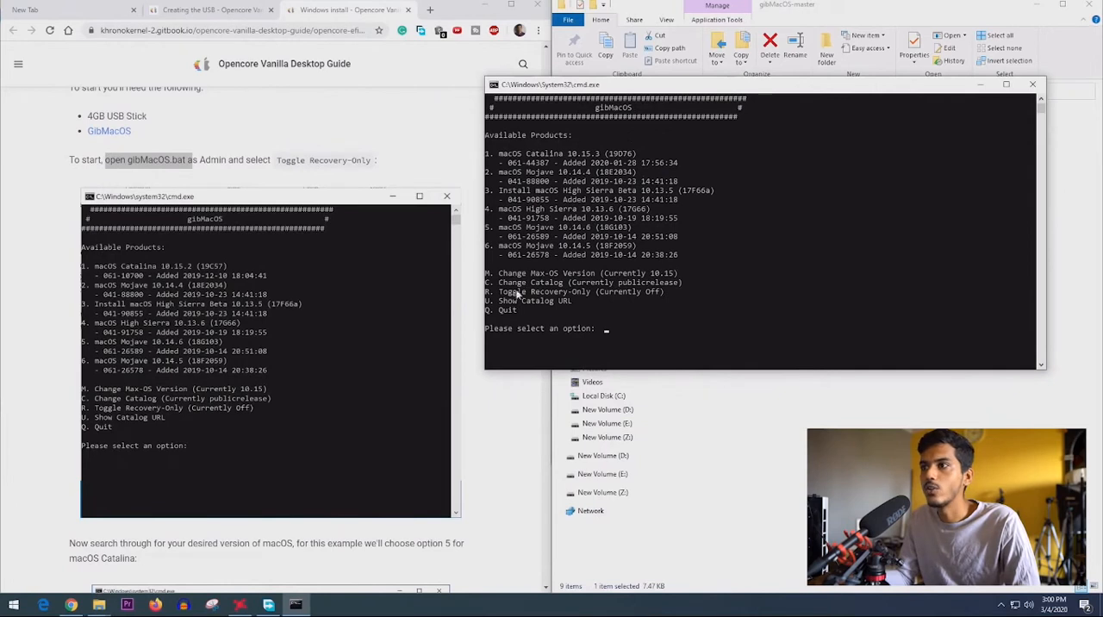
- Turn on Toggle Recovery-Only in gibMacOS with option R
left_click_drag(500, 295, 570, 299)
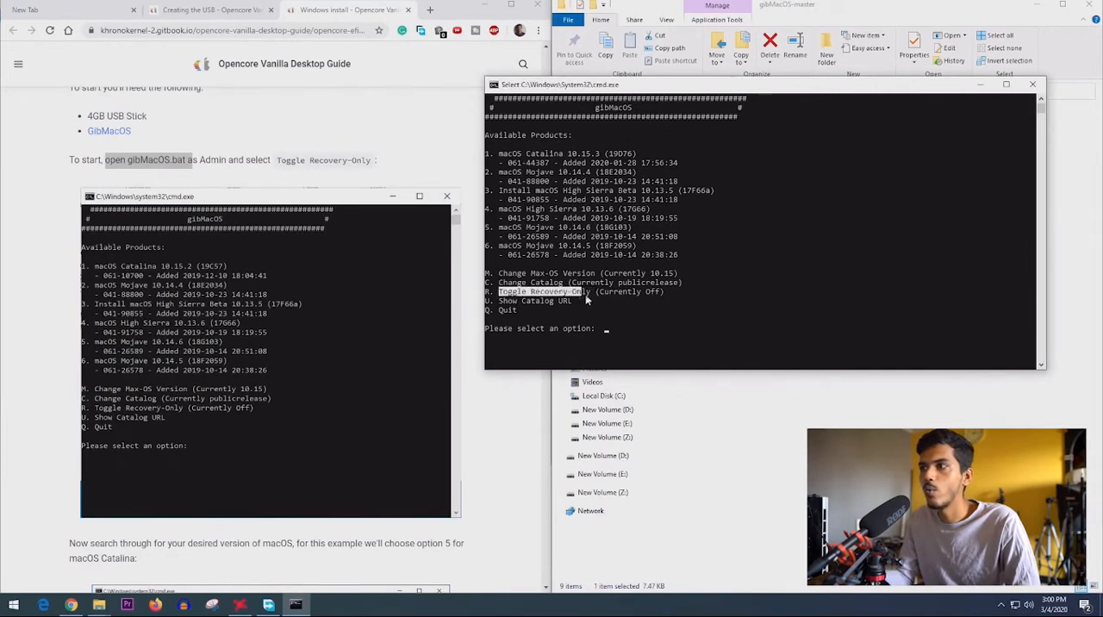
type("R")
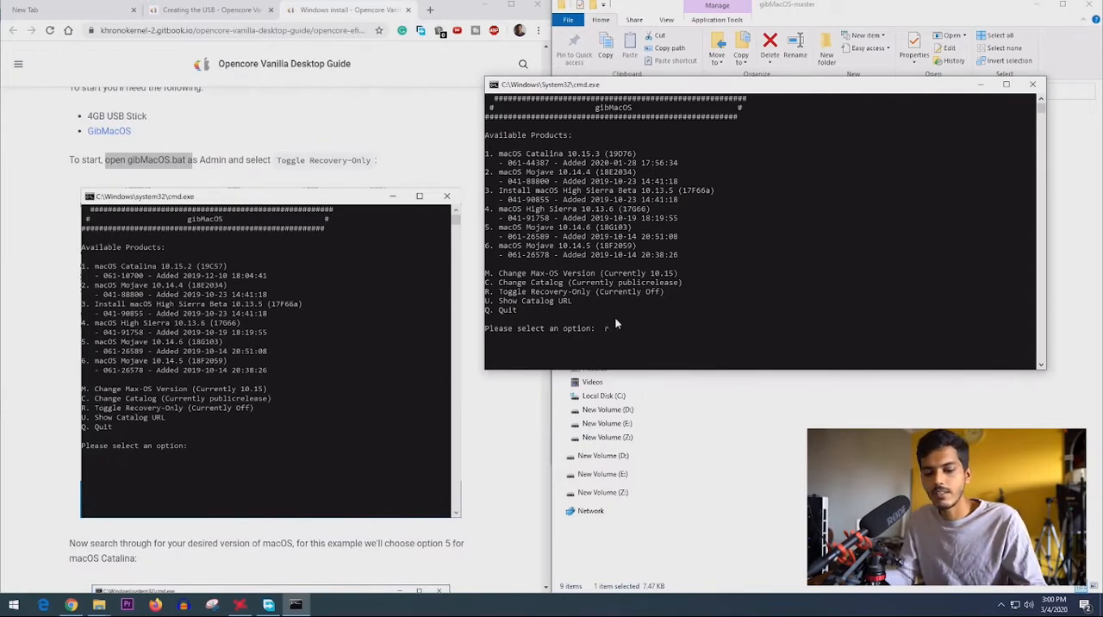
key("Return")
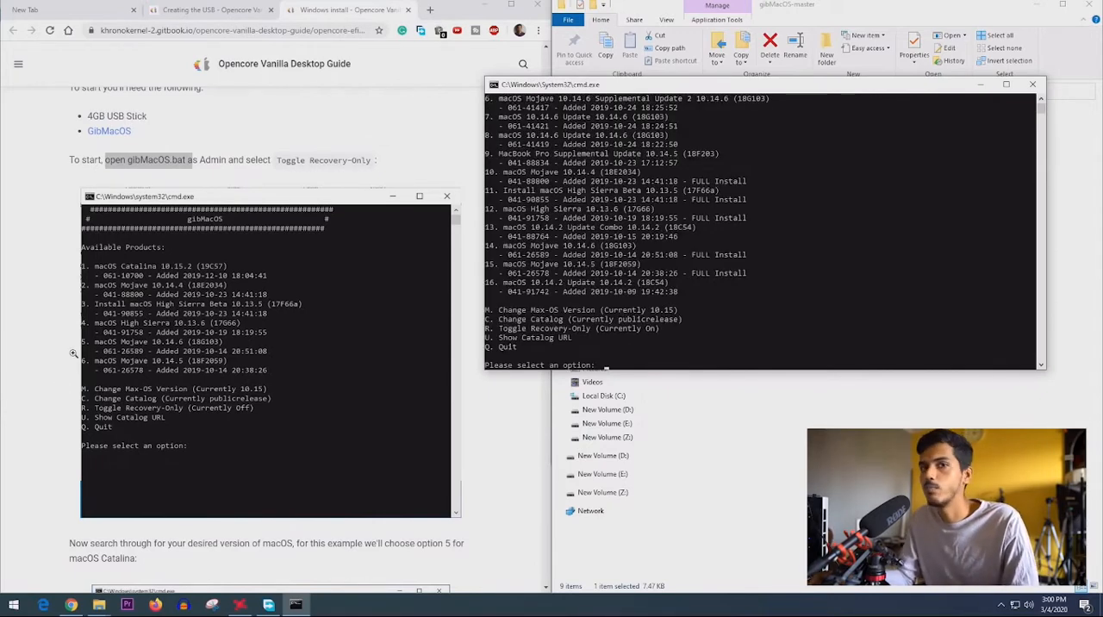
- Choose option 5, macOS Catalina 10.15.3 (19D76), in gibMacOS to download its recovery package
scroll(75, 353, "down", 3)
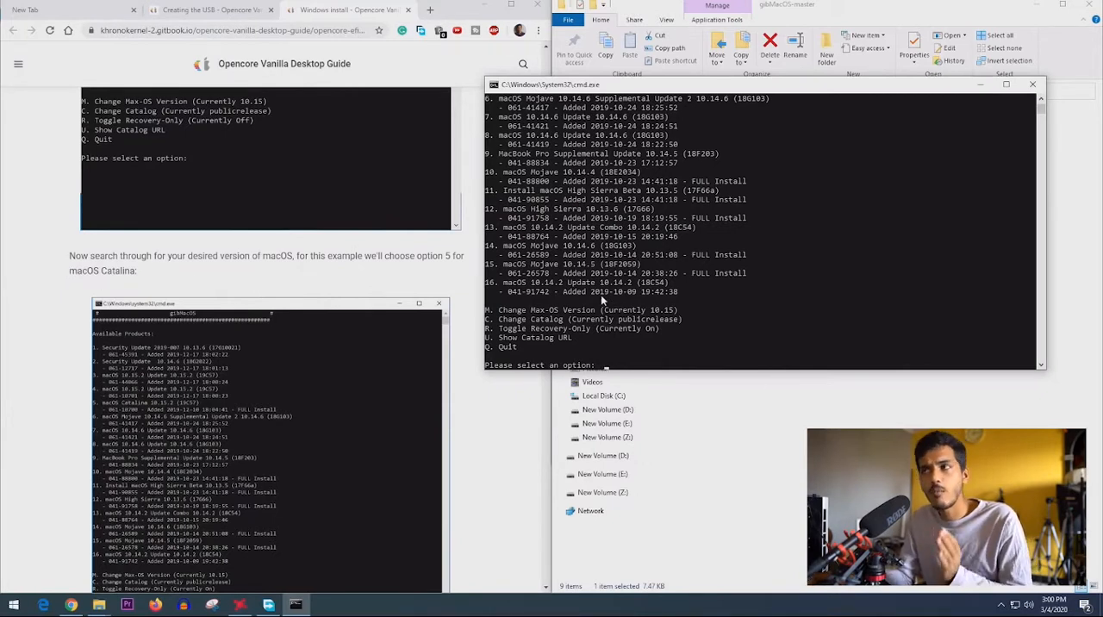
scroll(568, 259, "up", 5)
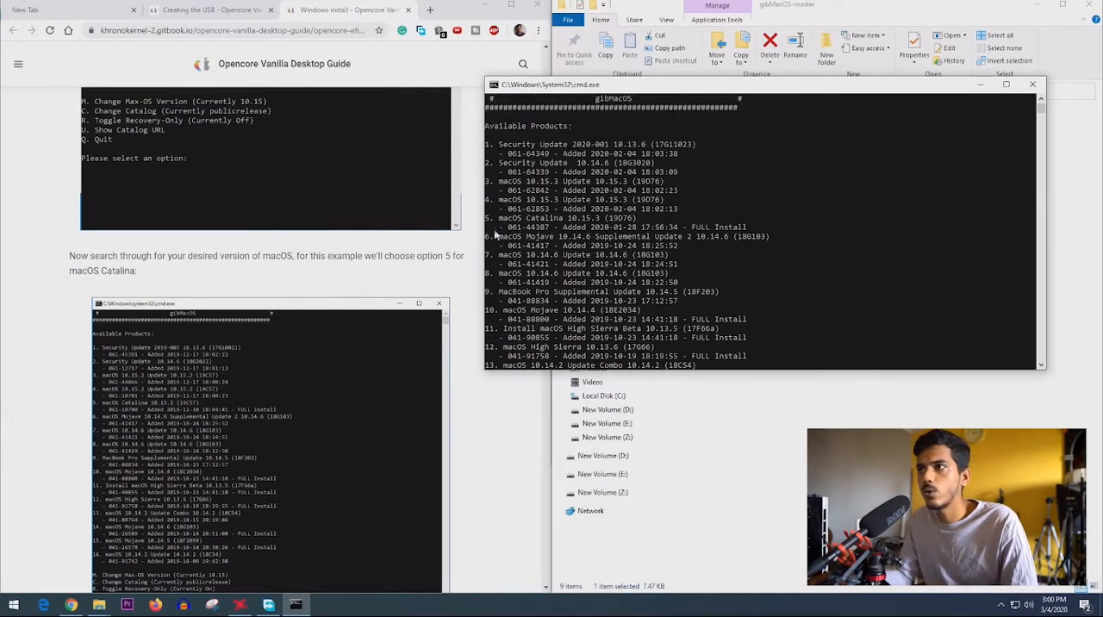
left_click_drag(498, 219, 641, 222)
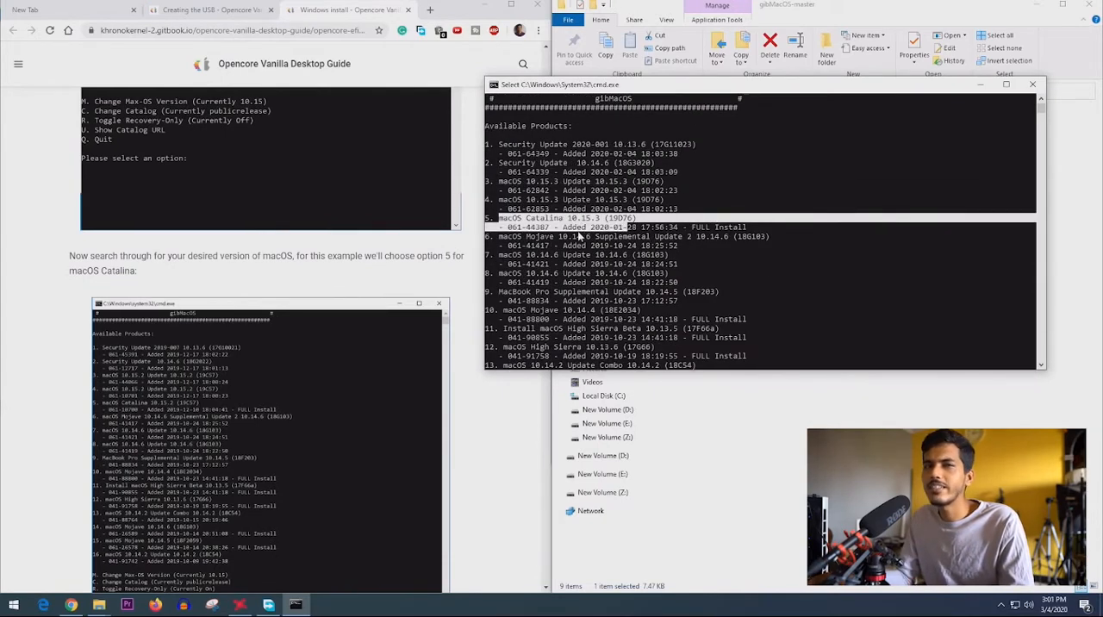
scroll(579, 235, "down", 6)
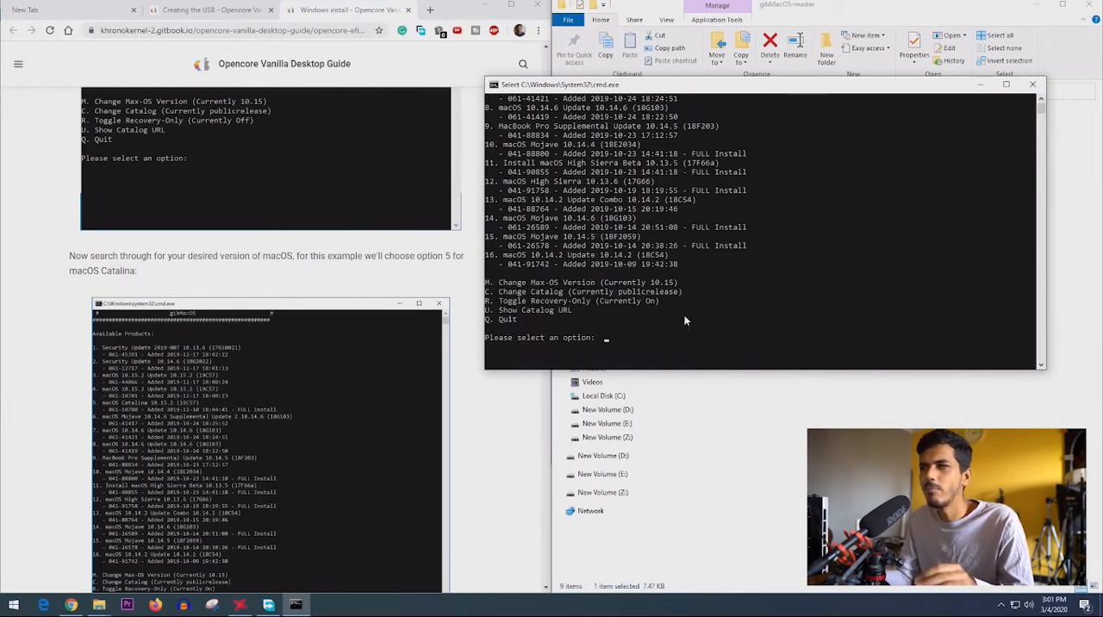
type("5")
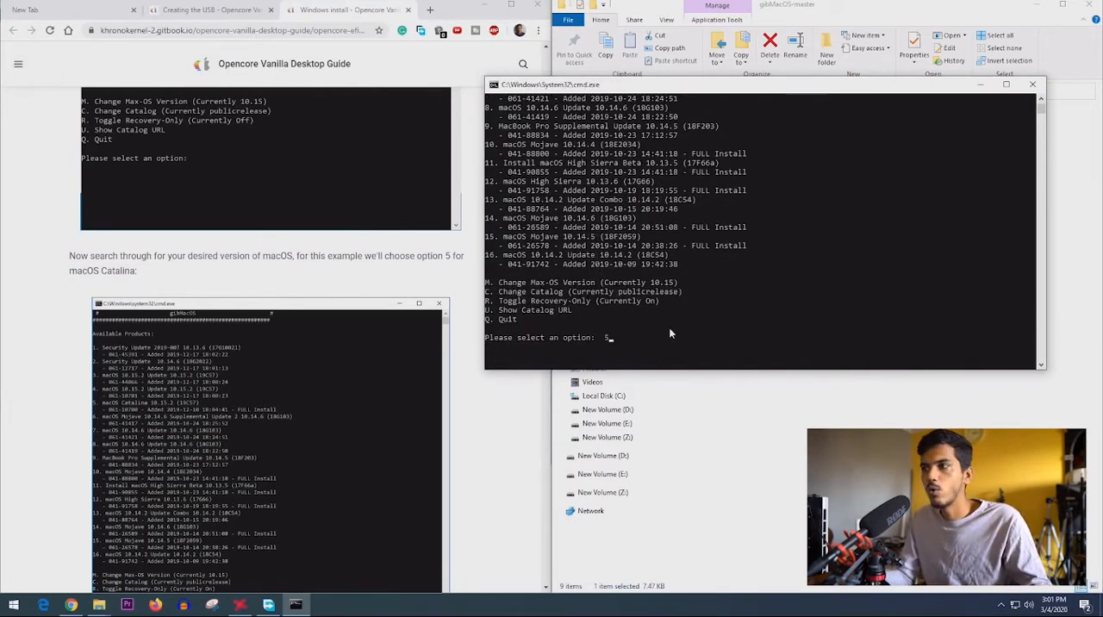
key("Return")
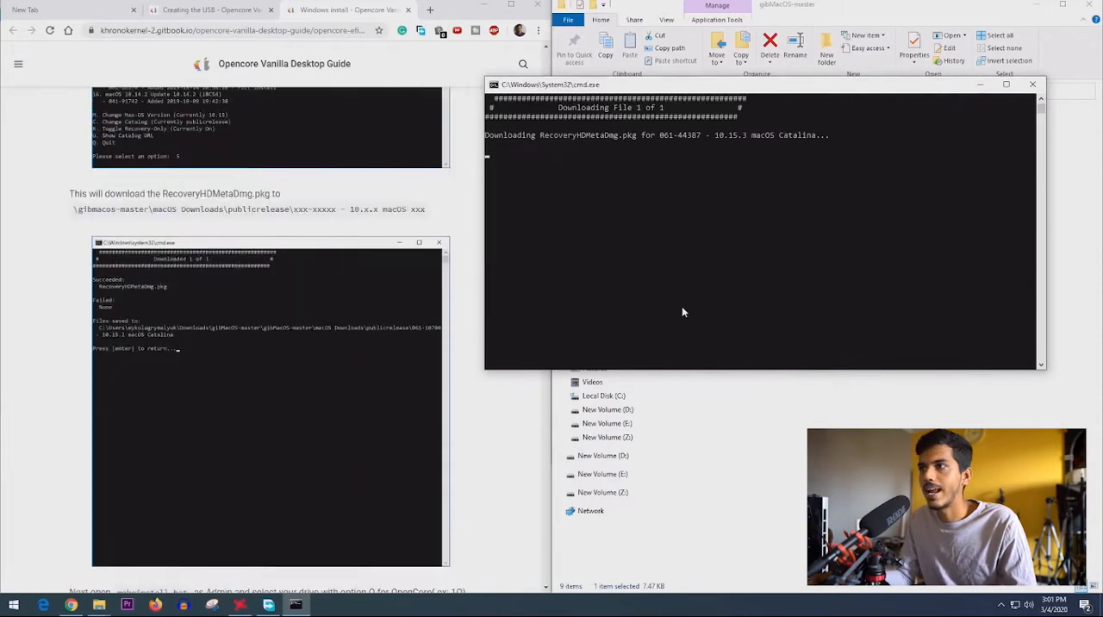
- Check the RecoveryHDMetaDmg.pkg download until it finishes, return from its summary and close gibMacOS
left_click_drag(487, 136, 829, 137)
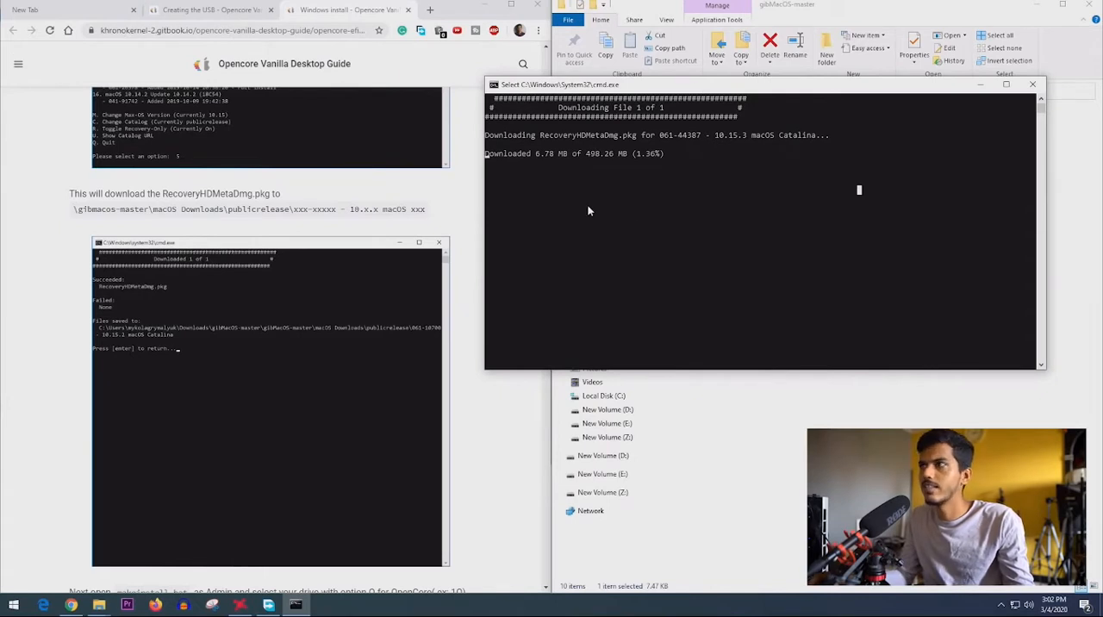
key("Escape")
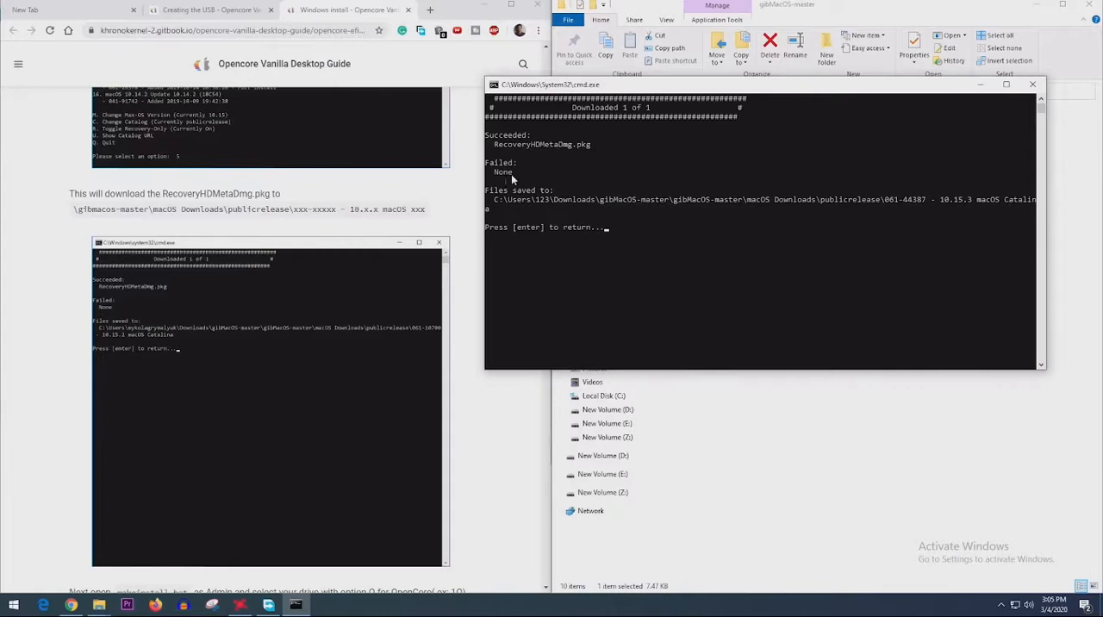
left_click(511, 174)
left_click(505, 190)
scroll(681, 228, "down", 1)
key("Return")
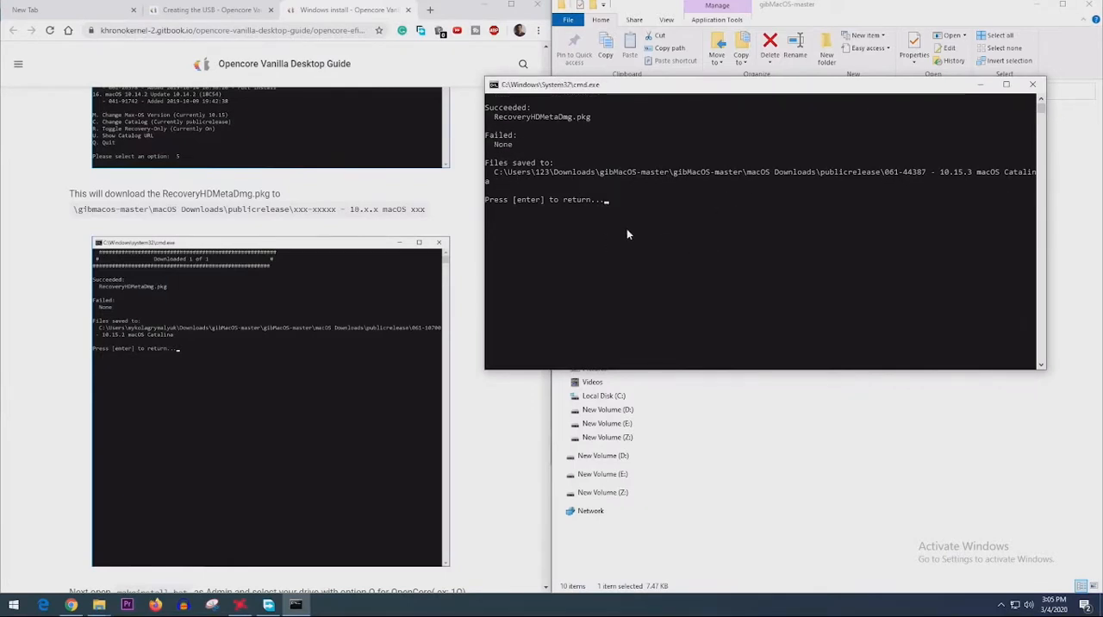
scroll(272, 349, "down", 5)
key("Return")
left_click(1033, 83)
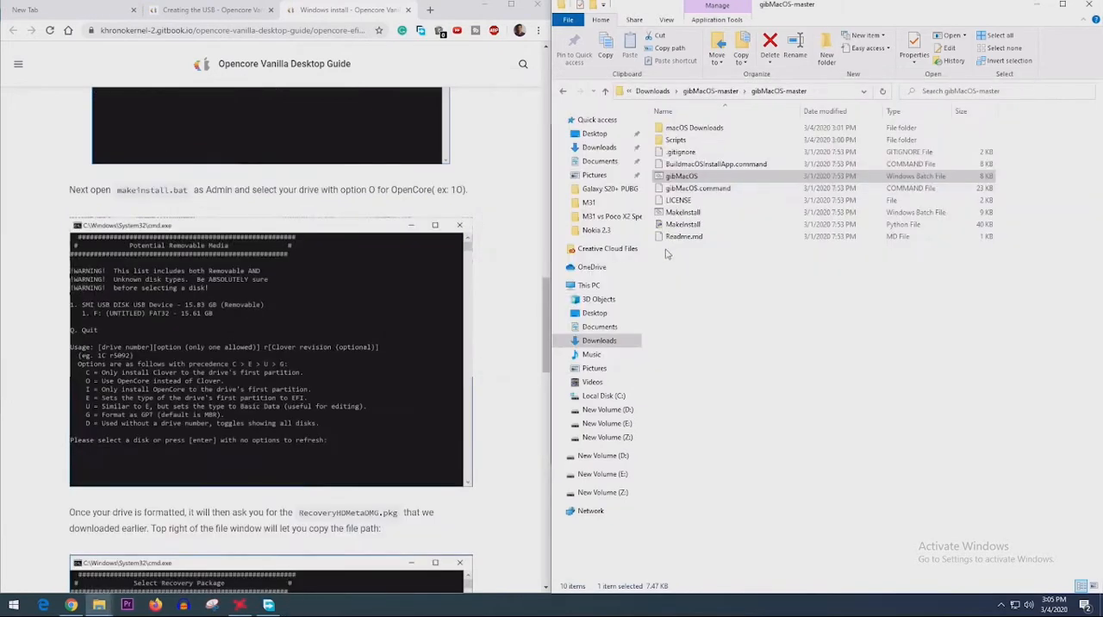
- Run the MakeInstall Windows batch file as administrator and allow it to make changes
left_click(693, 215)
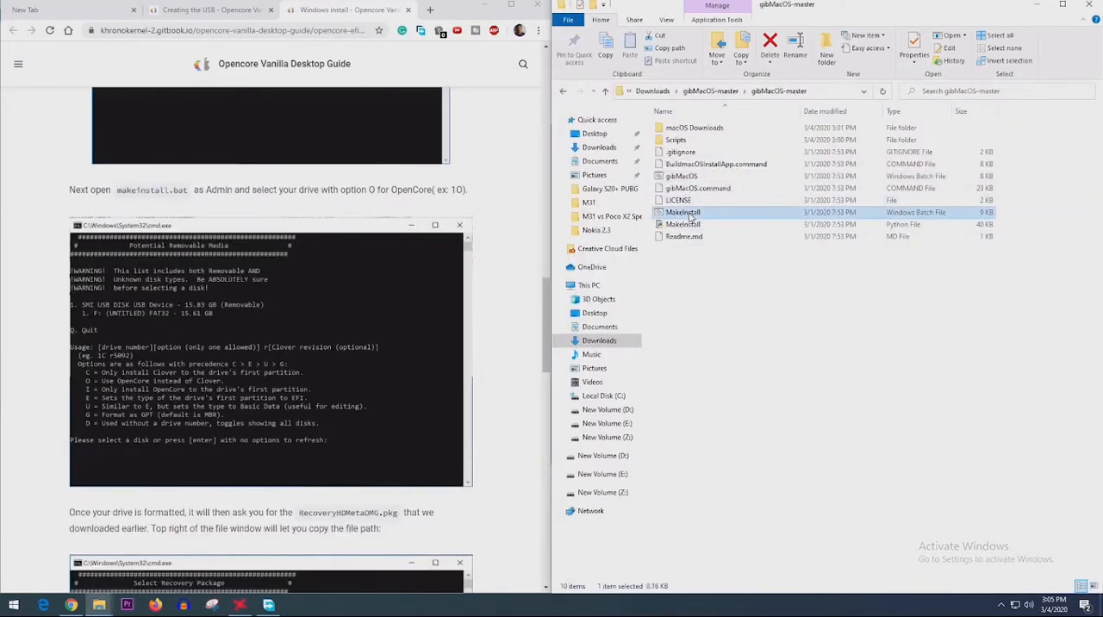
right_click(691, 217)
left_click(728, 263)
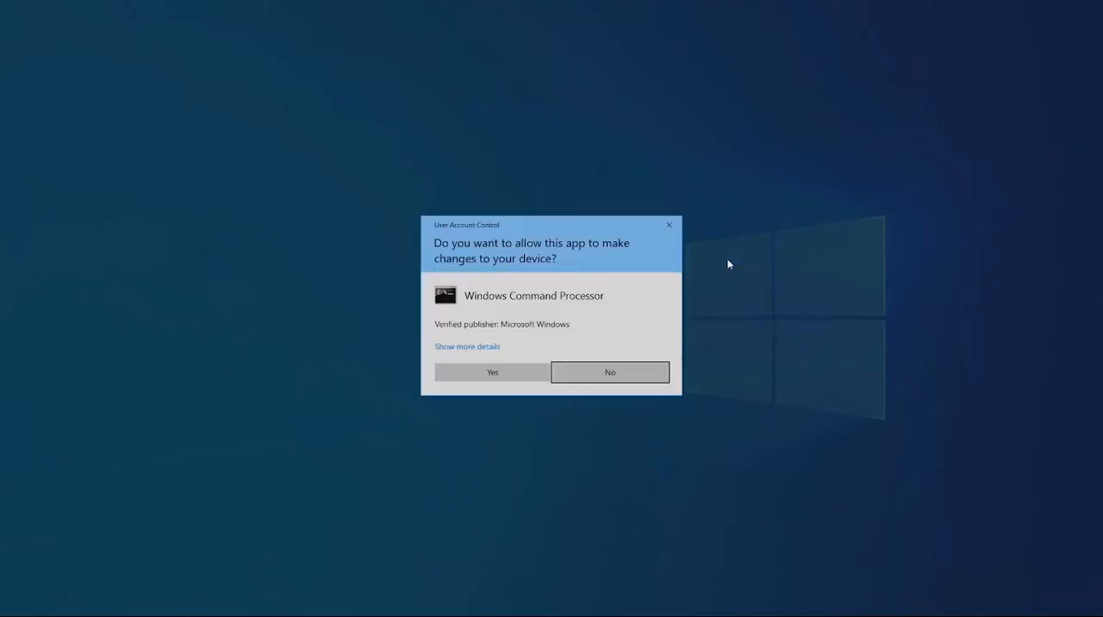
left_click(522, 378)
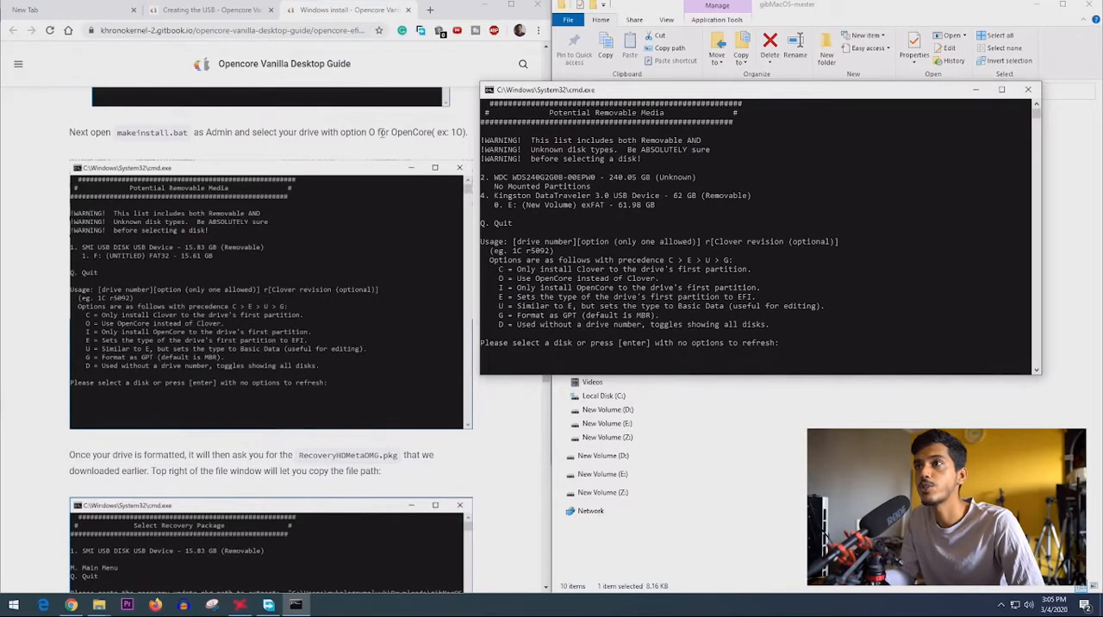
- Examine the removable media list and the drive options to identify the Kingston USB's disk number and the OpenCore letter
left_click_drag(493, 179, 655, 209)
left_click(554, 188)
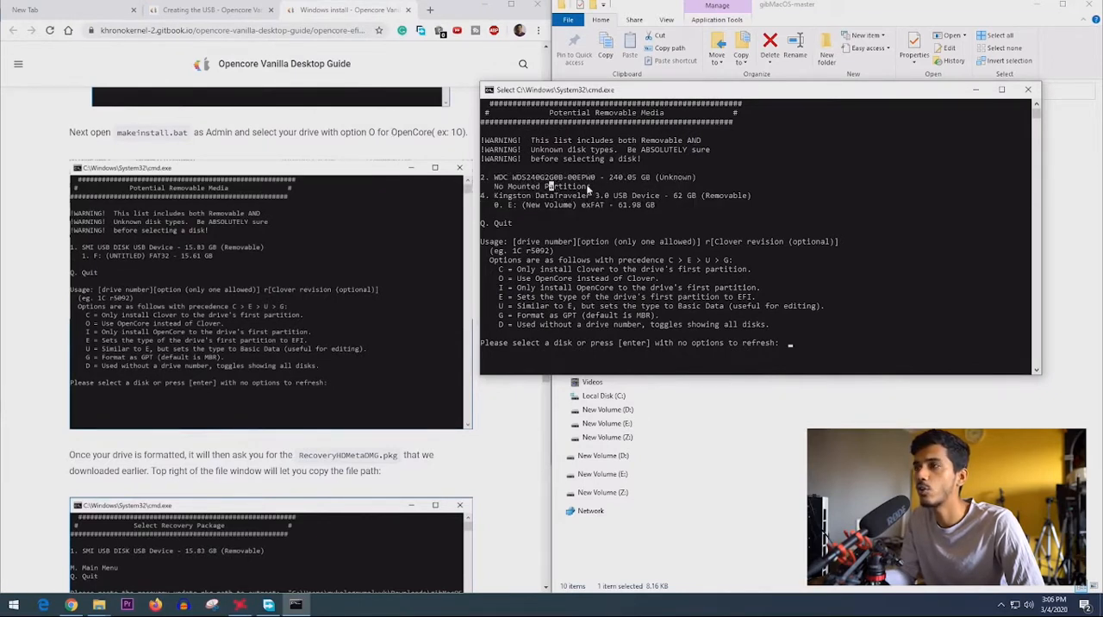
left_click_drag(590, 188, 663, 210)
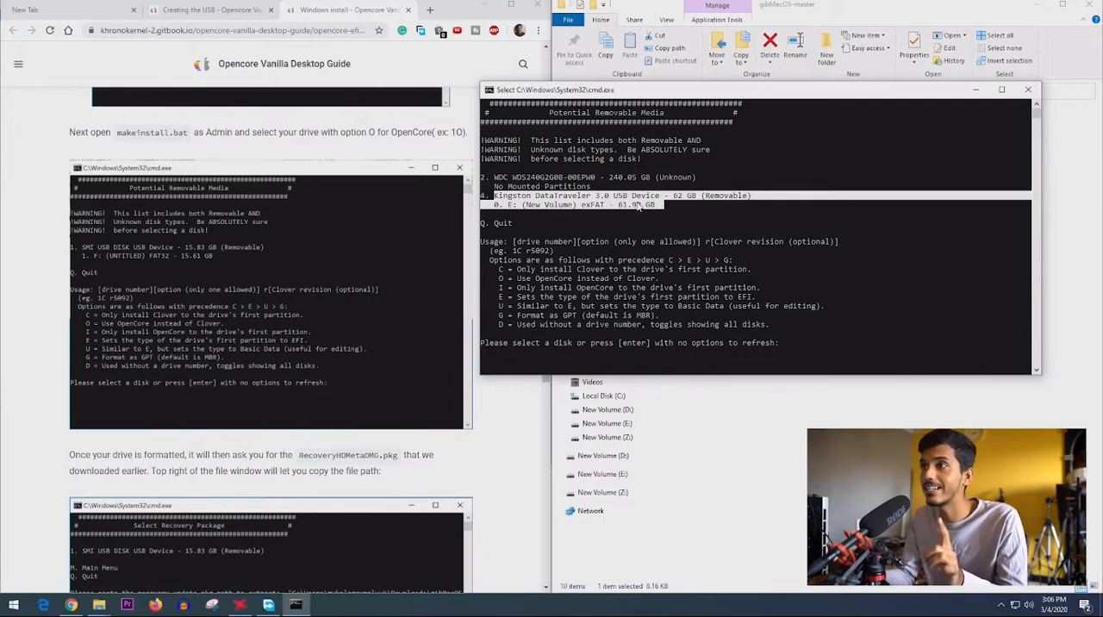
left_click(519, 197)
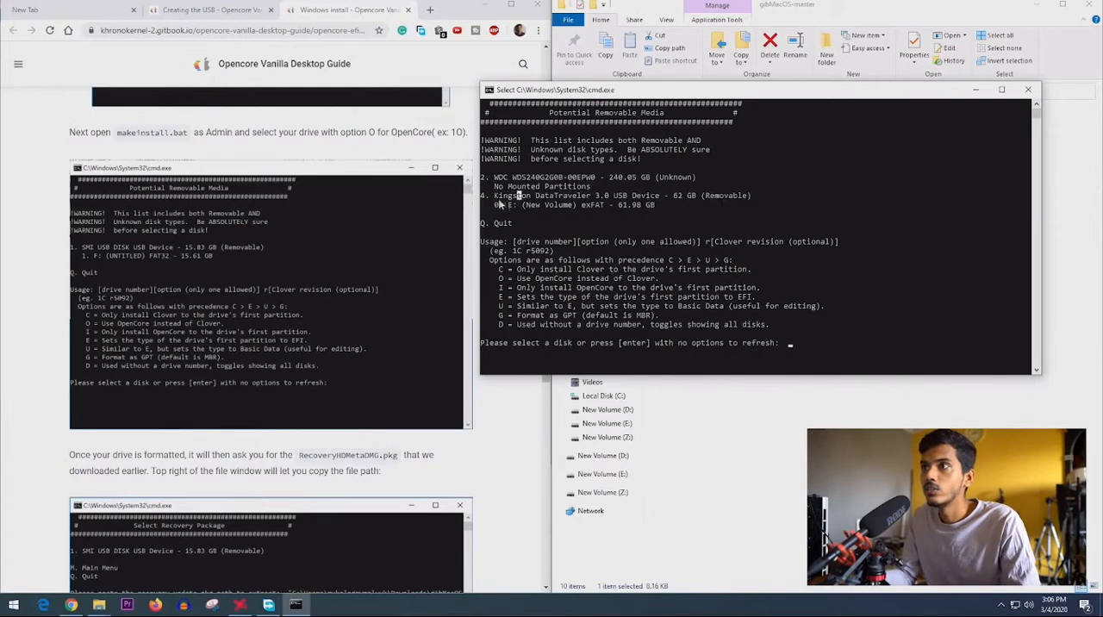
left_click_drag(487, 196, 484, 195)
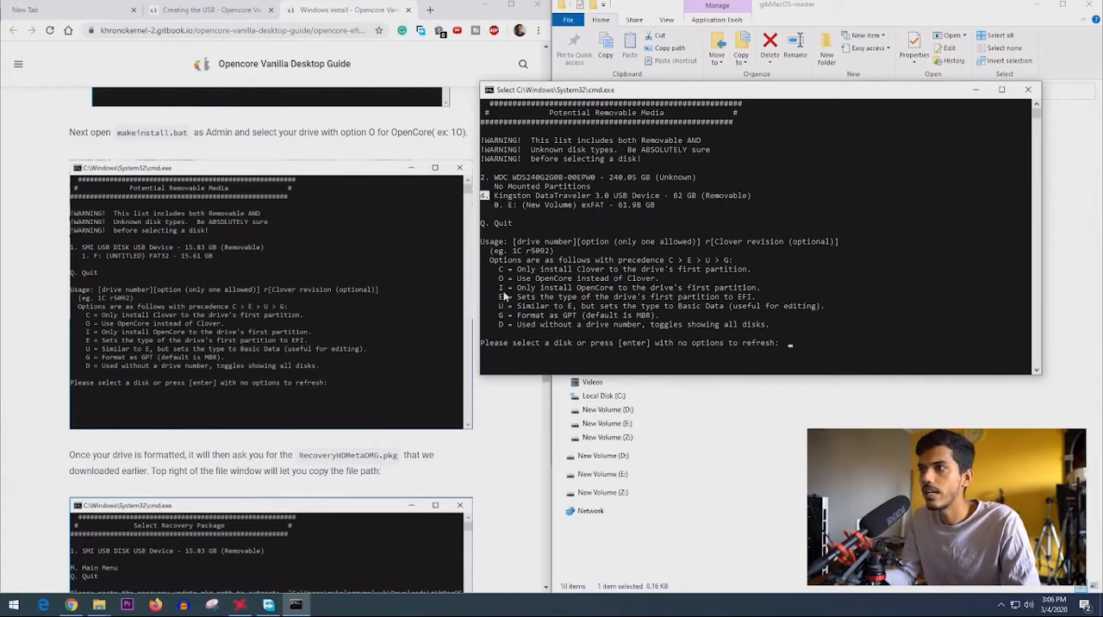
left_click_drag(497, 281, 655, 281)
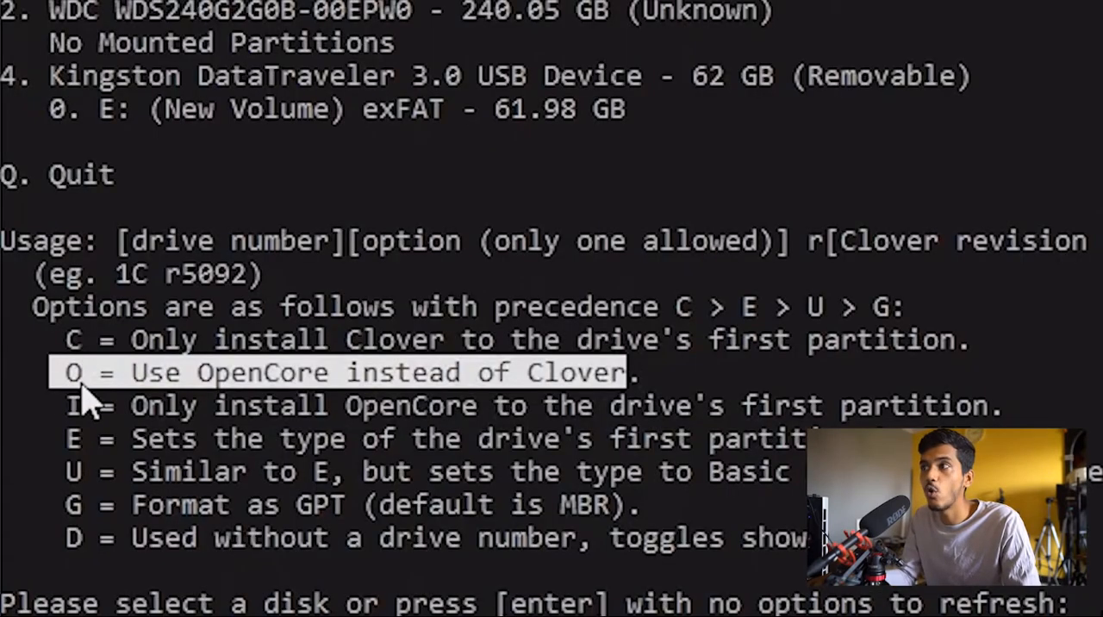
left_click_drag(39, 105, 62, 114)
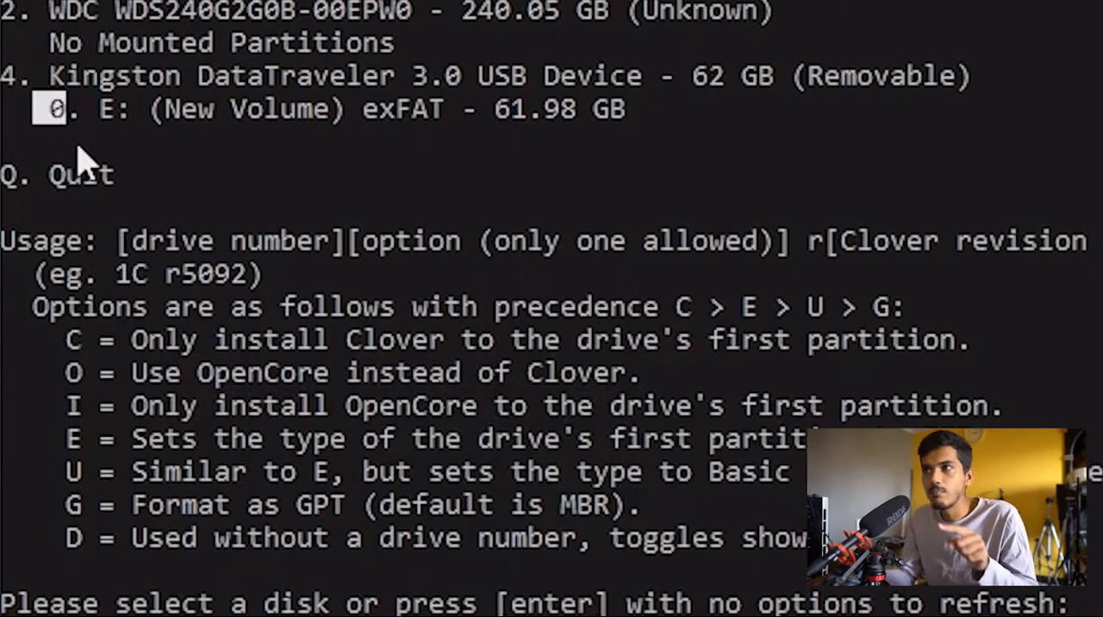
left_click_drag(52, 366, 83, 376)
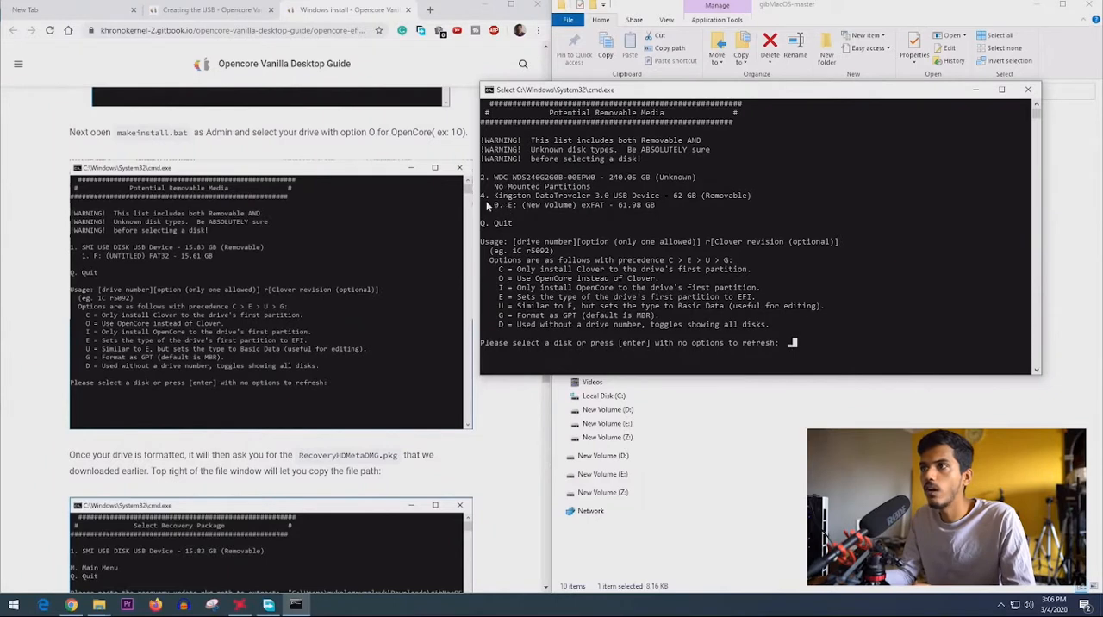
left_click_drag(486, 193, 482, 200)
- Select the Kingston USB drive with the OpenCore option by entering 4o, and confirm erasing it with y
type("4")
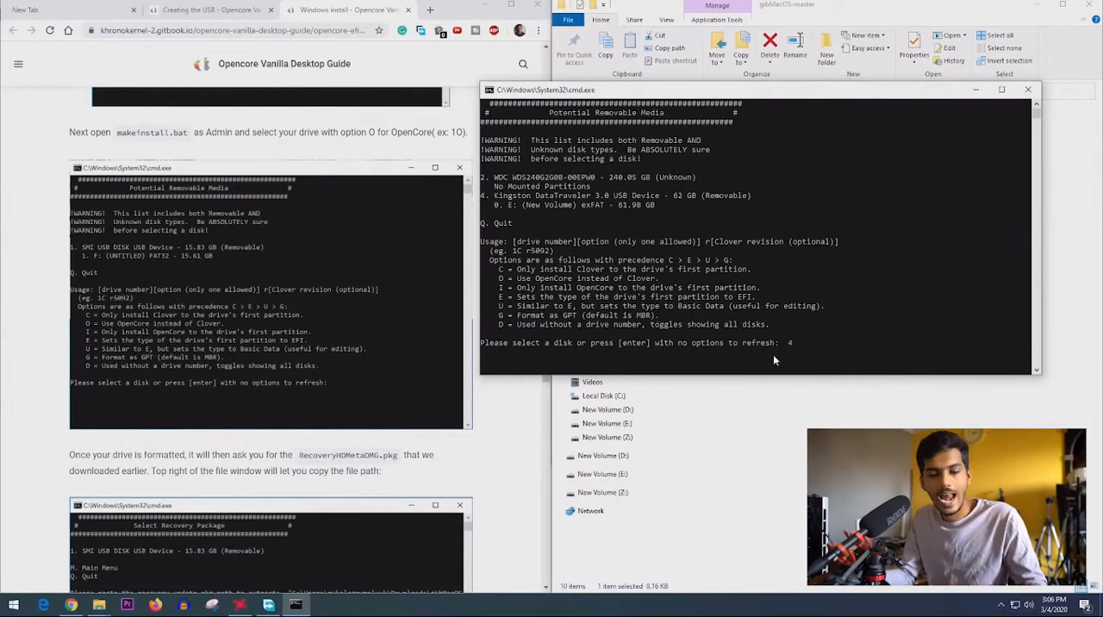
type("o")
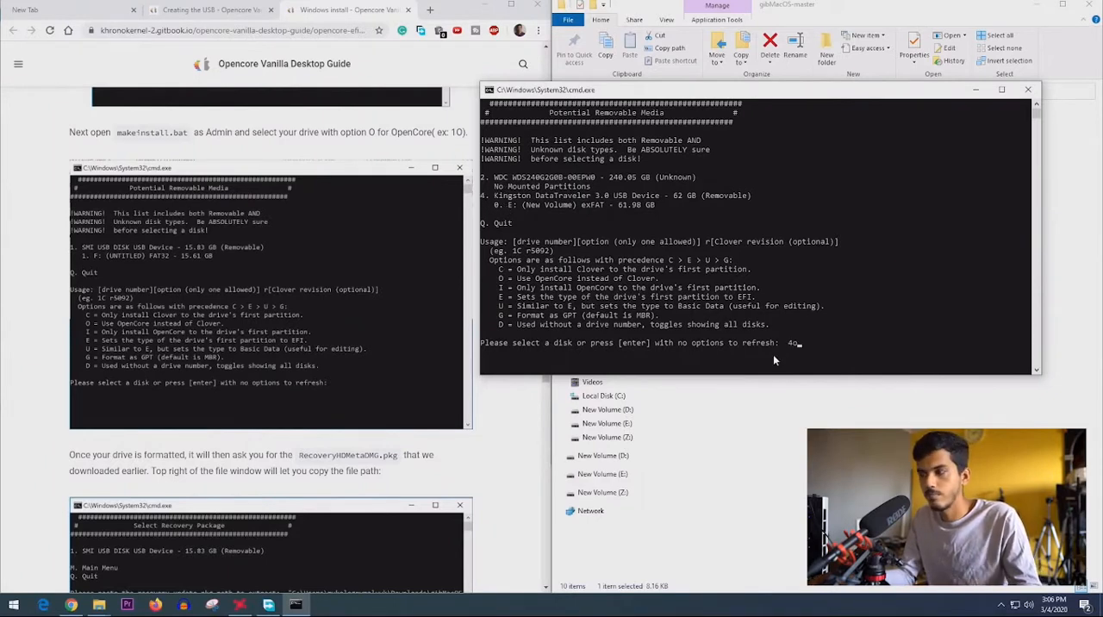
key("Return")
type("y")
key("Return")
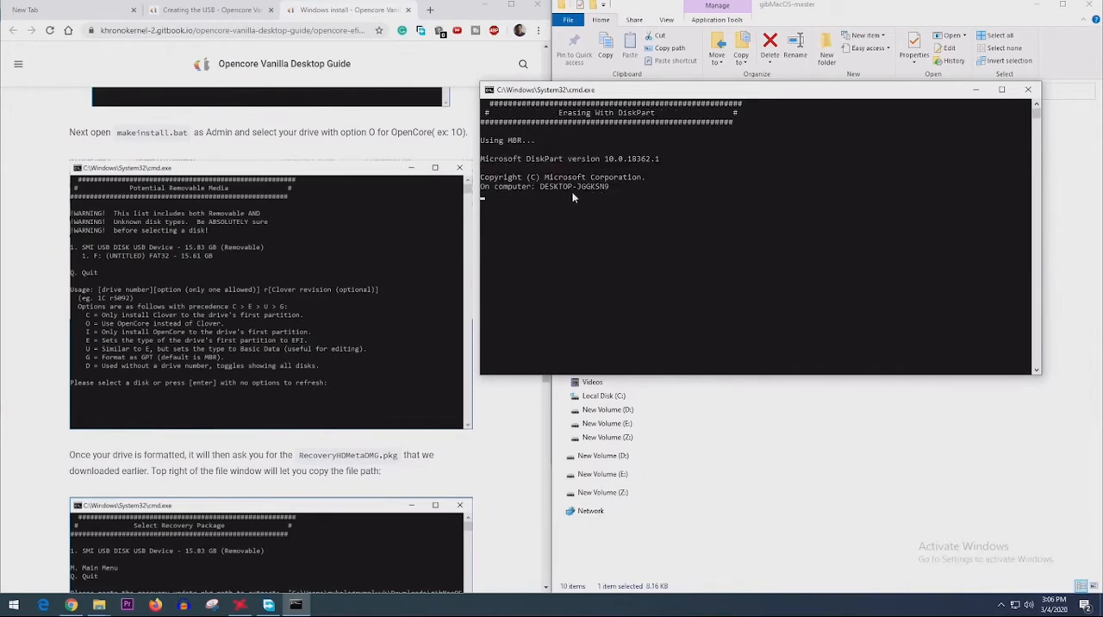
- Copy the path of RecoveryHDMetaDmg.pkg from the 10.15.3 macOS Catalina folder inside macOS Downloads > publicrelease
left_click_drag(483, 193, 721, 189)
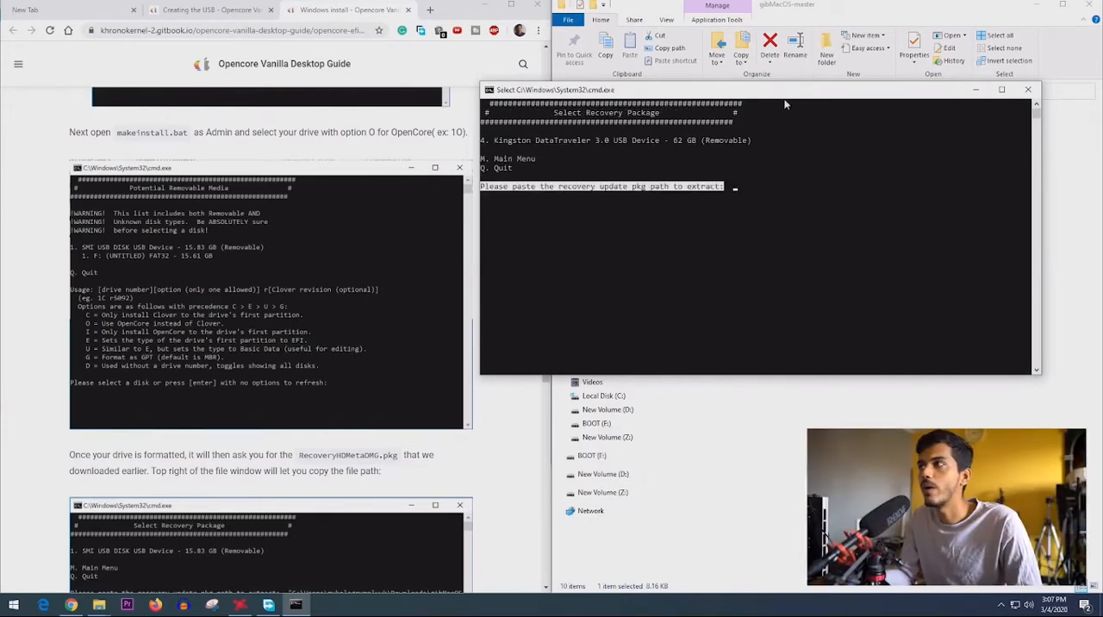
left_click_drag(793, 90, 481, 203)
left_click(758, 276)
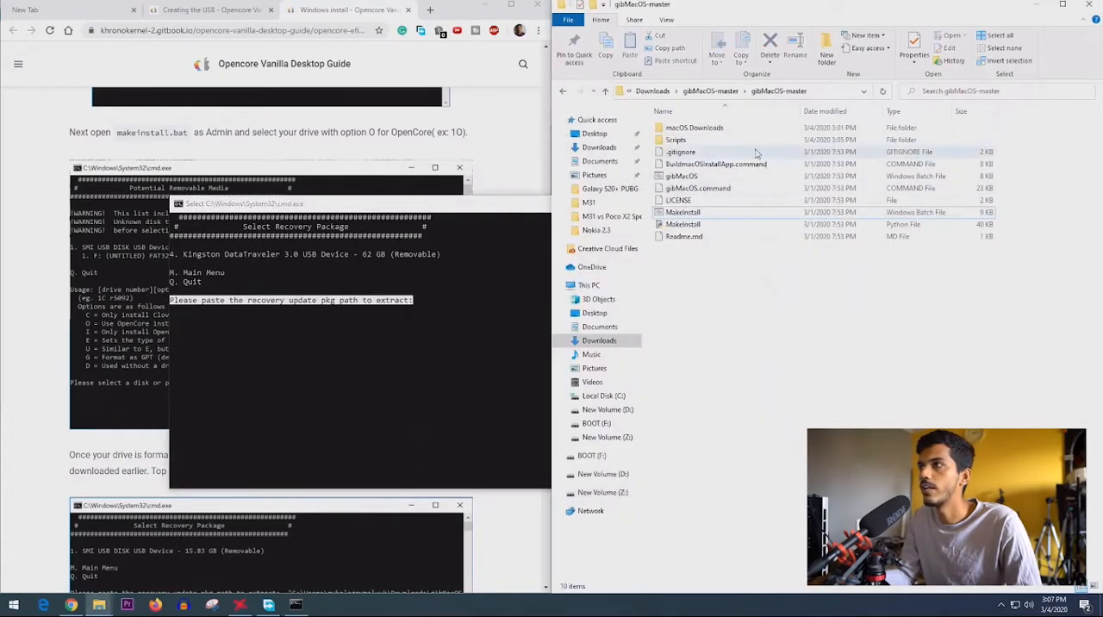
double_click(681, 129)
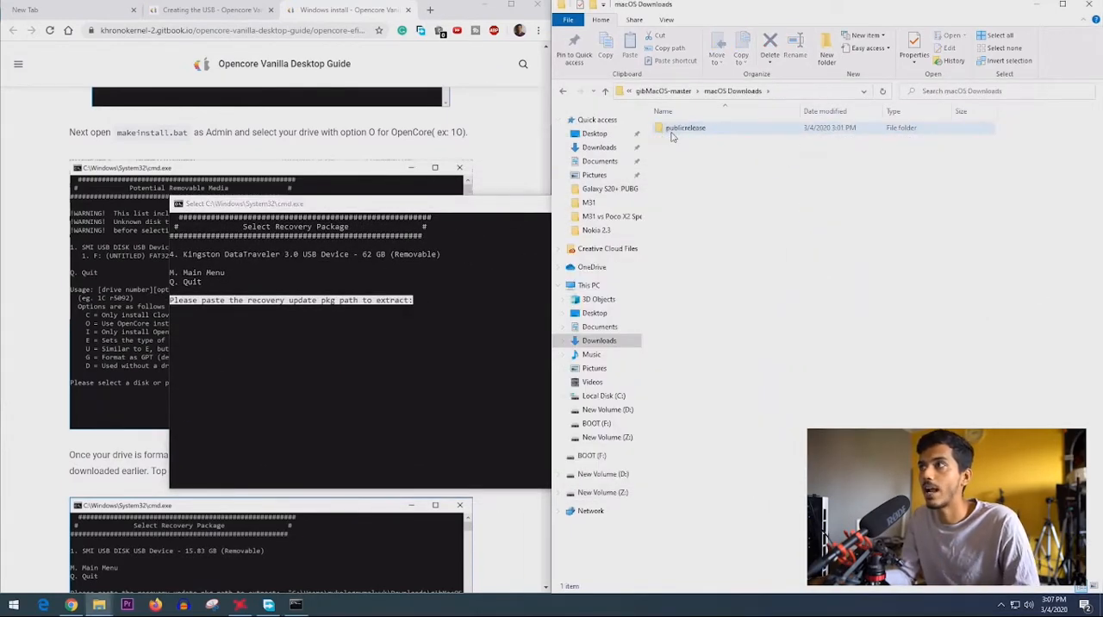
double_click(705, 129)
double_click(707, 129)
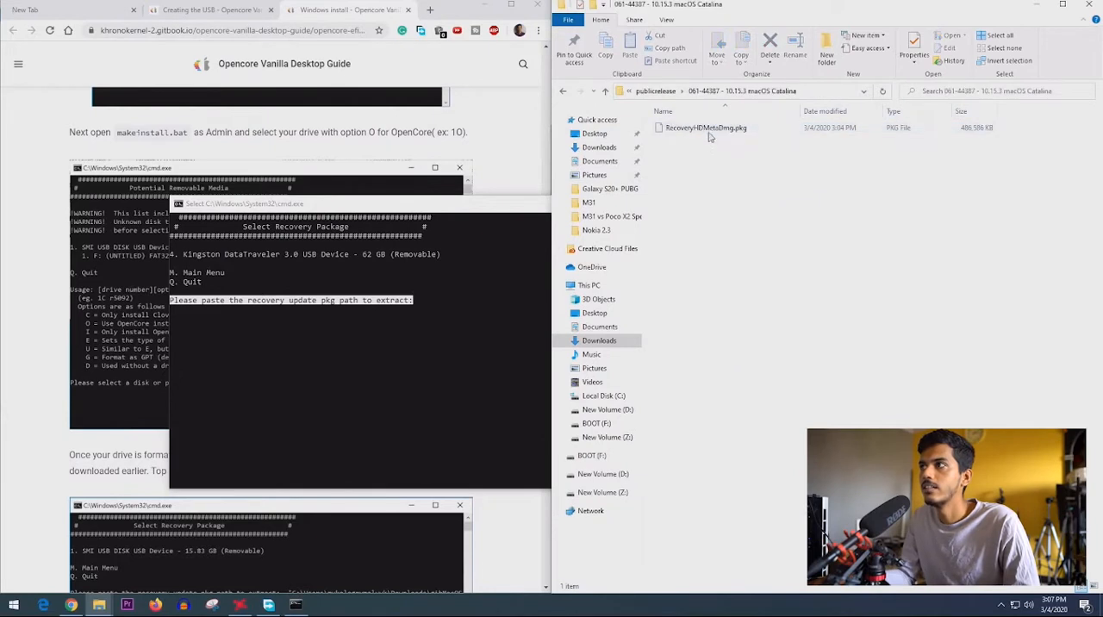
left_click(707, 129)
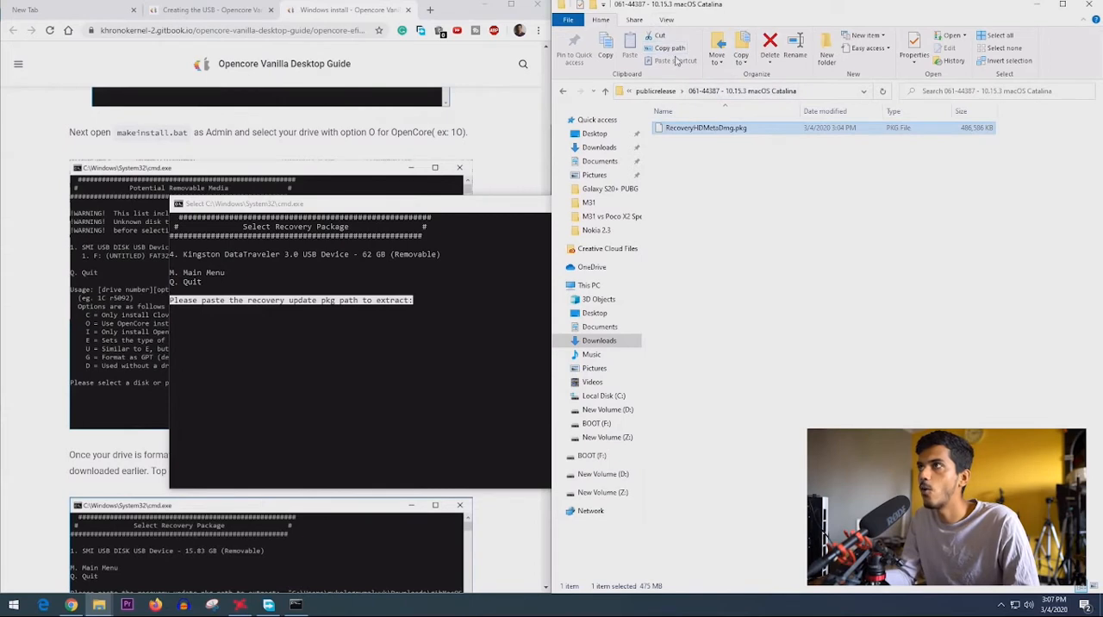
left_click(679, 52)
- Paste the RecoveryHDMetaDmg.pkg path at the recovery package prompt and submit it to start the extraction
left_click(431, 298)
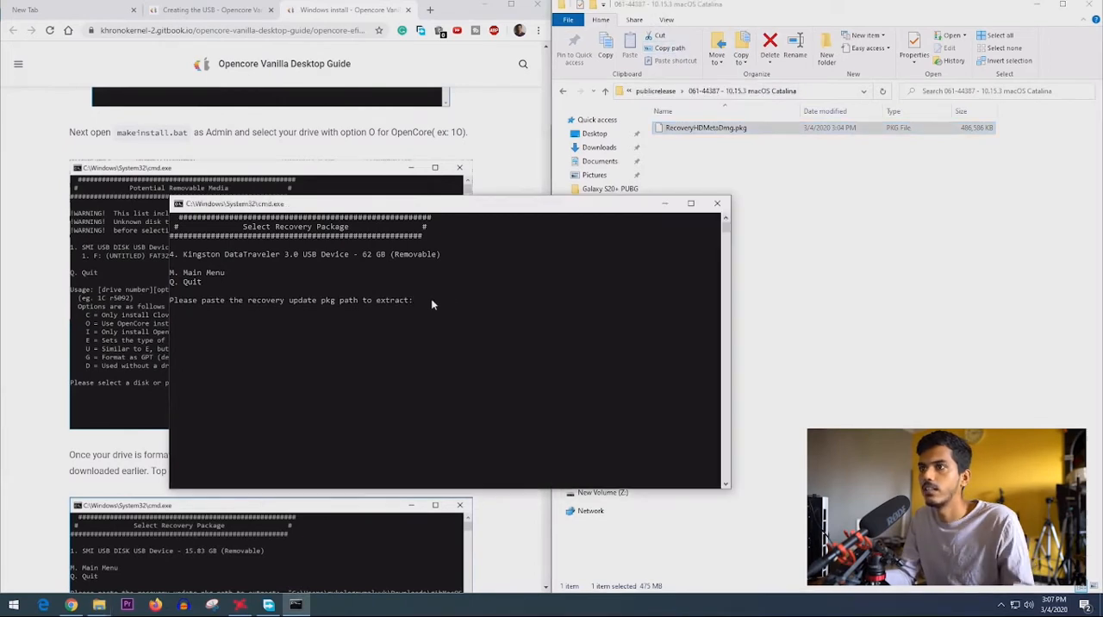
right_click(431, 298)
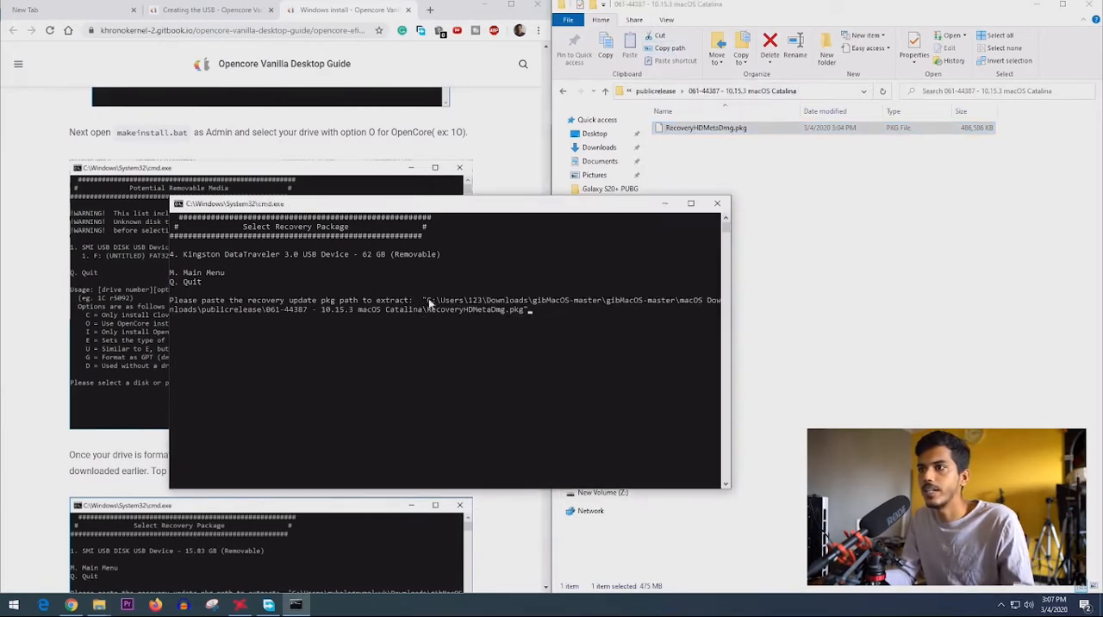
left_click_drag(428, 303, 510, 313)
left_click_drag(448, 217, 718, 143)
scroll(297, 399, "down", 4)
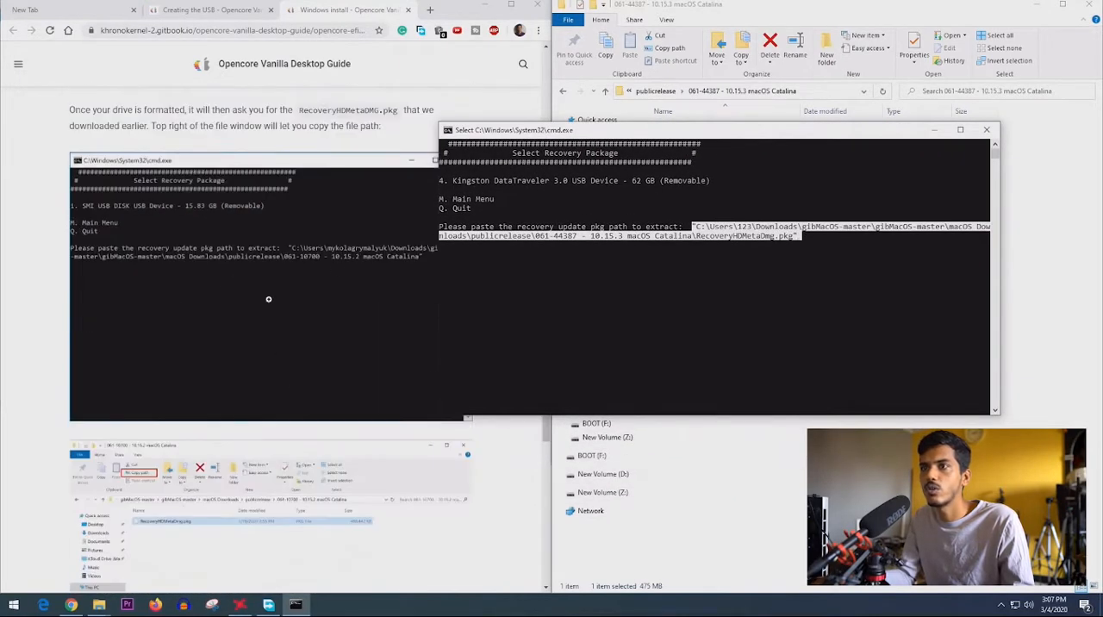
left_click(814, 245)
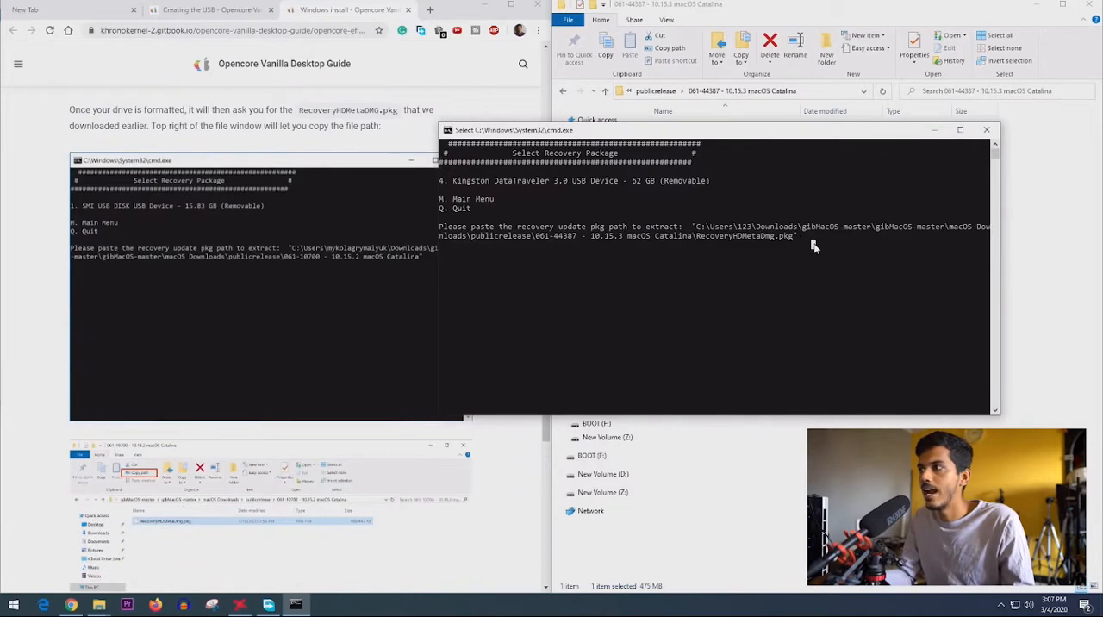
key("Return")
key("Return")
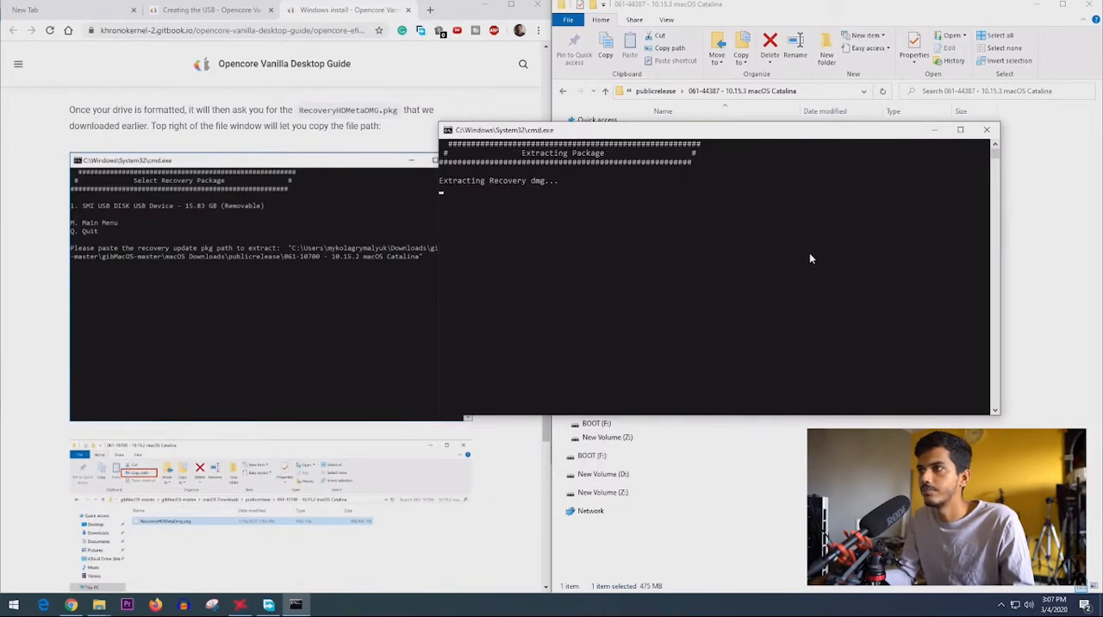
- Follow the guide to its end while OpenCore installs, return to MakeInstall's main menu and close its window
scroll(414, 276, "down", 5)
scroll(365, 352, "down", 3)
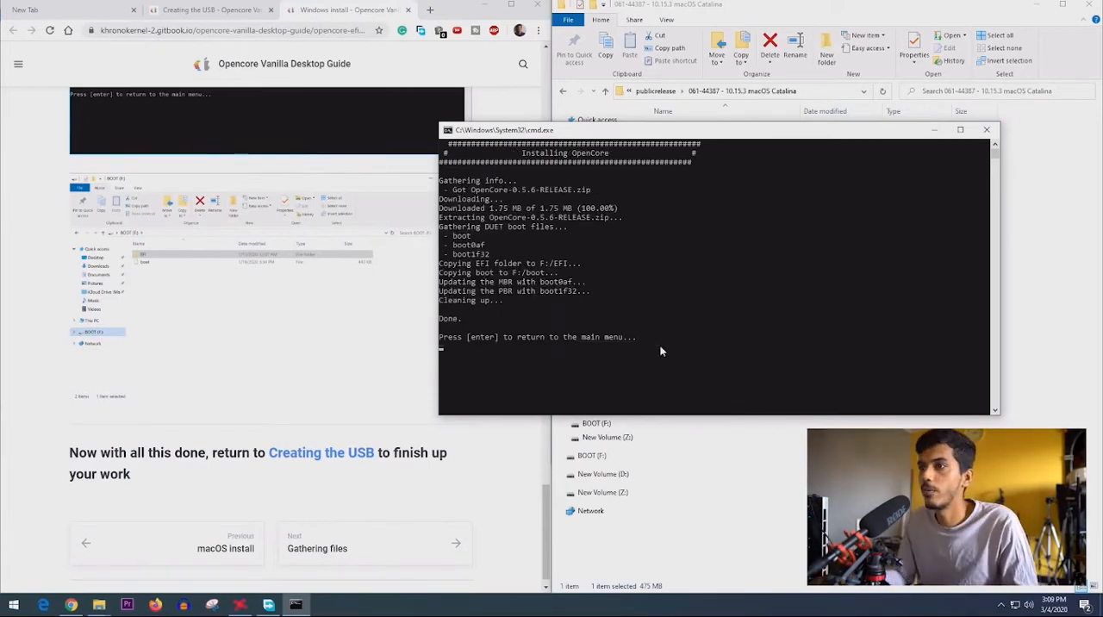
key("Return")
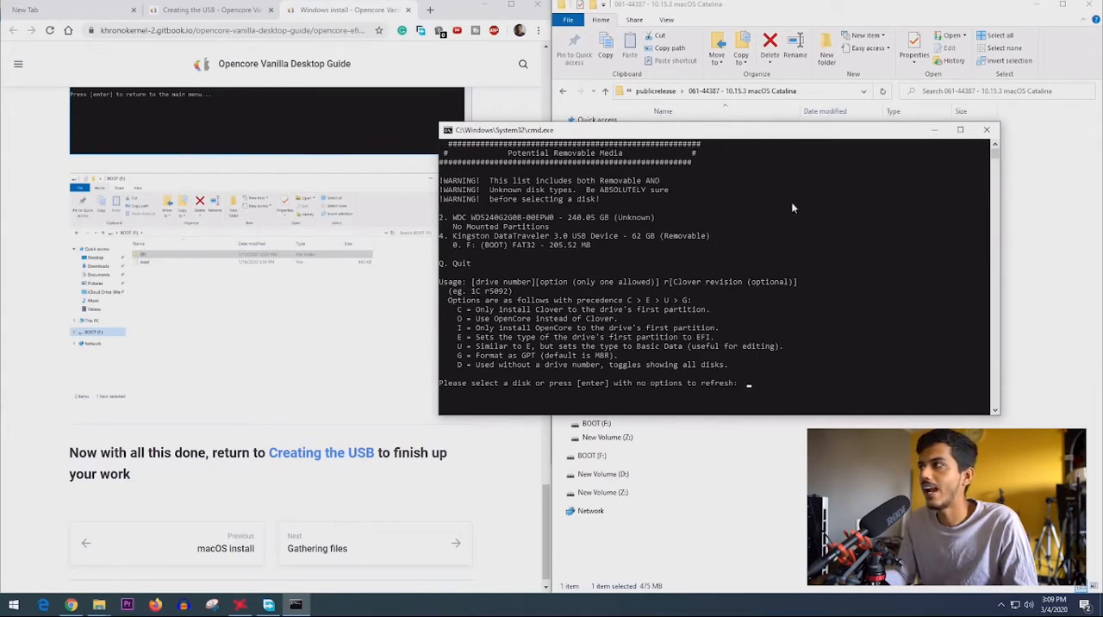
left_click(984, 130)
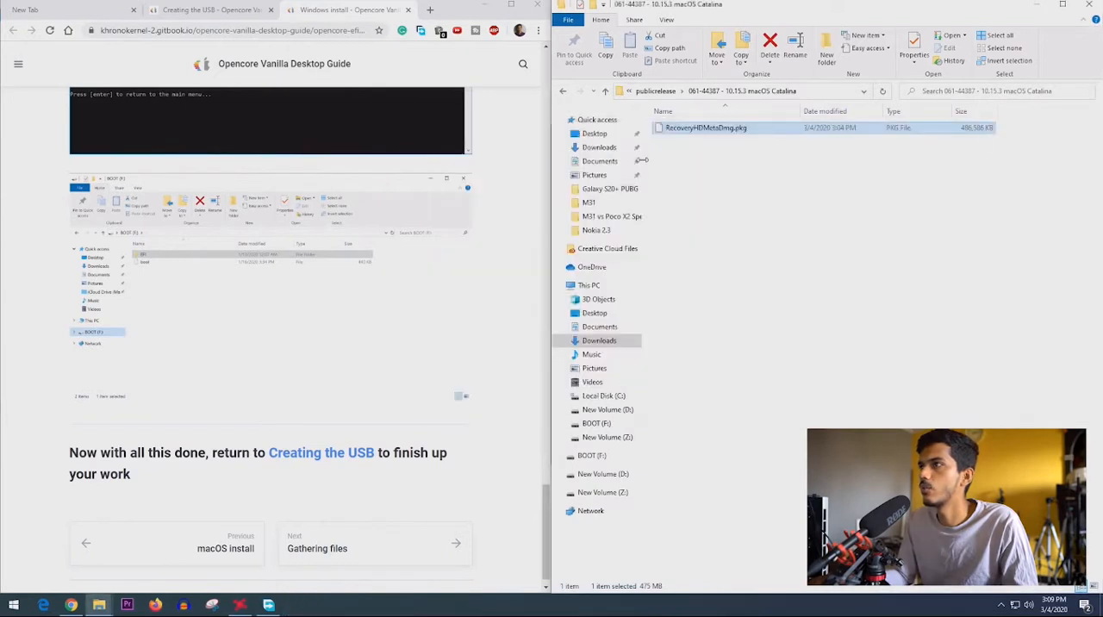
- Open the BOOT (F:) drive and examine its contents down to the EFI > OC folder
left_click(590, 285)
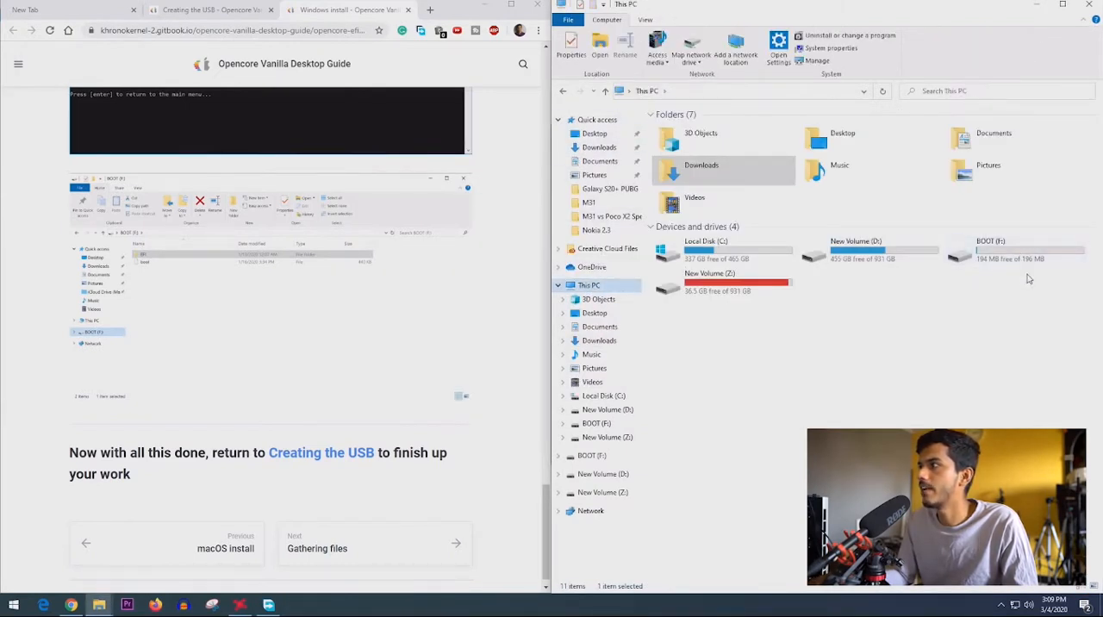
double_click(991, 252)
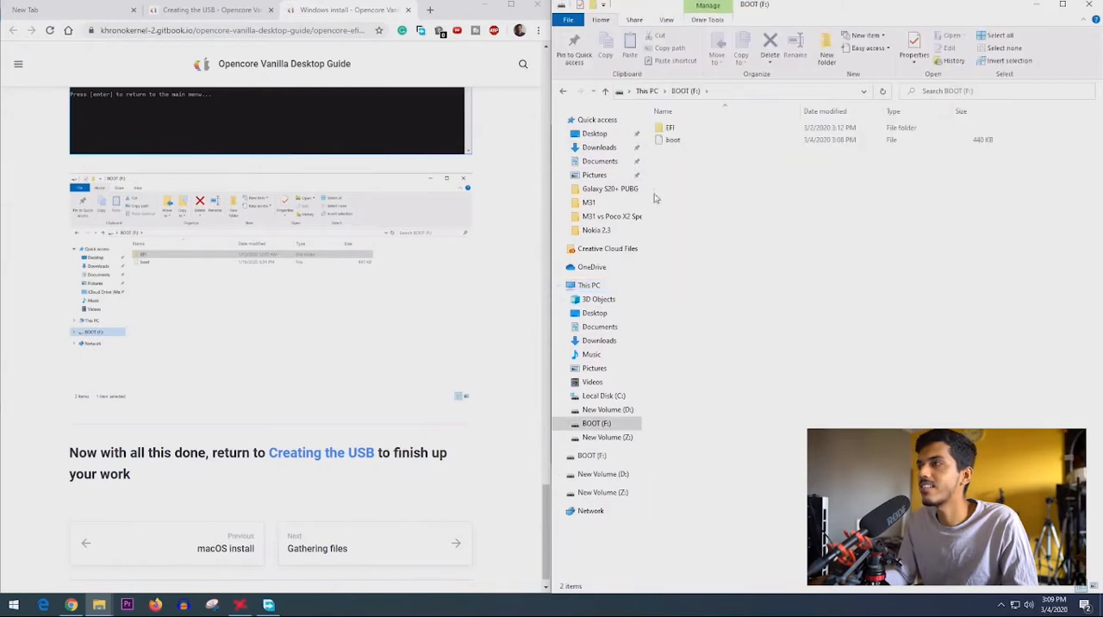
left_click(680, 142)
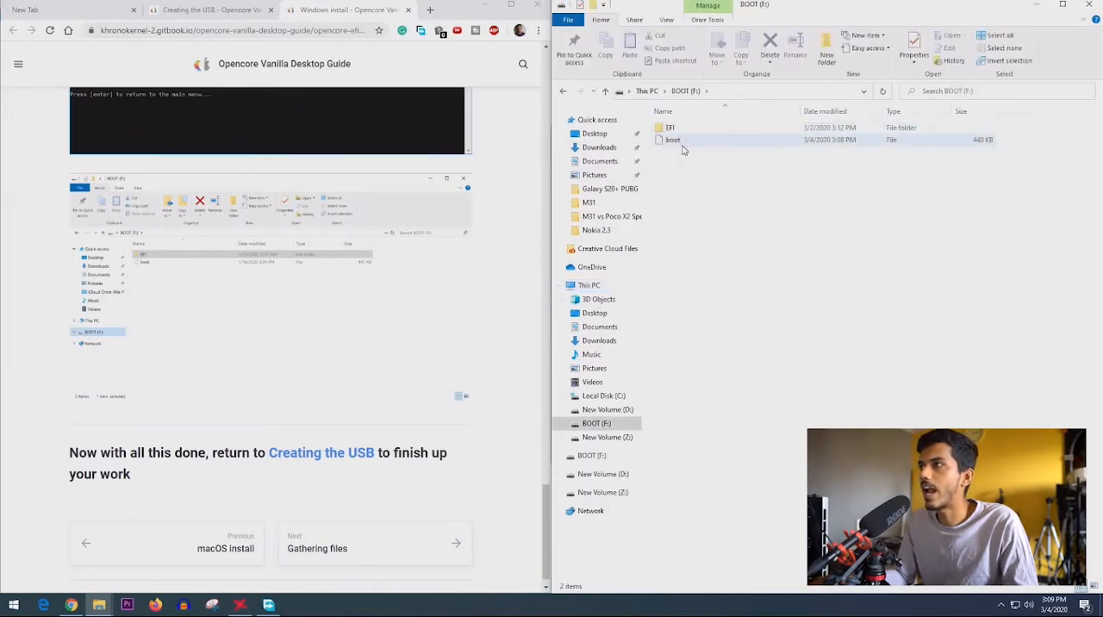
left_click(685, 131)
double_click(685, 131)
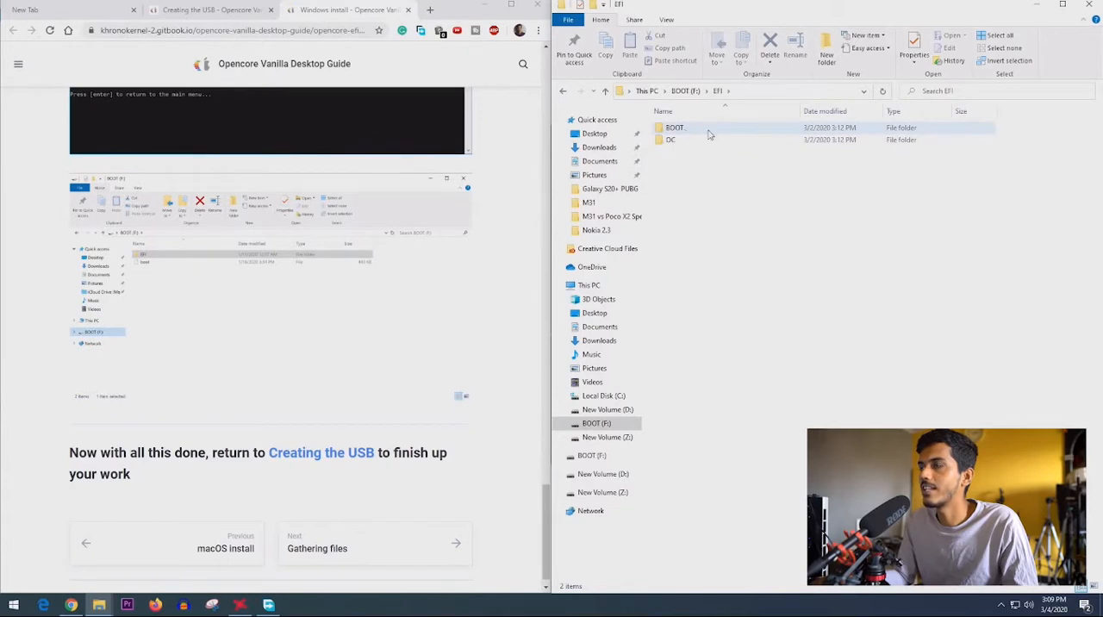
left_click(685, 140)
double_click(685, 141)
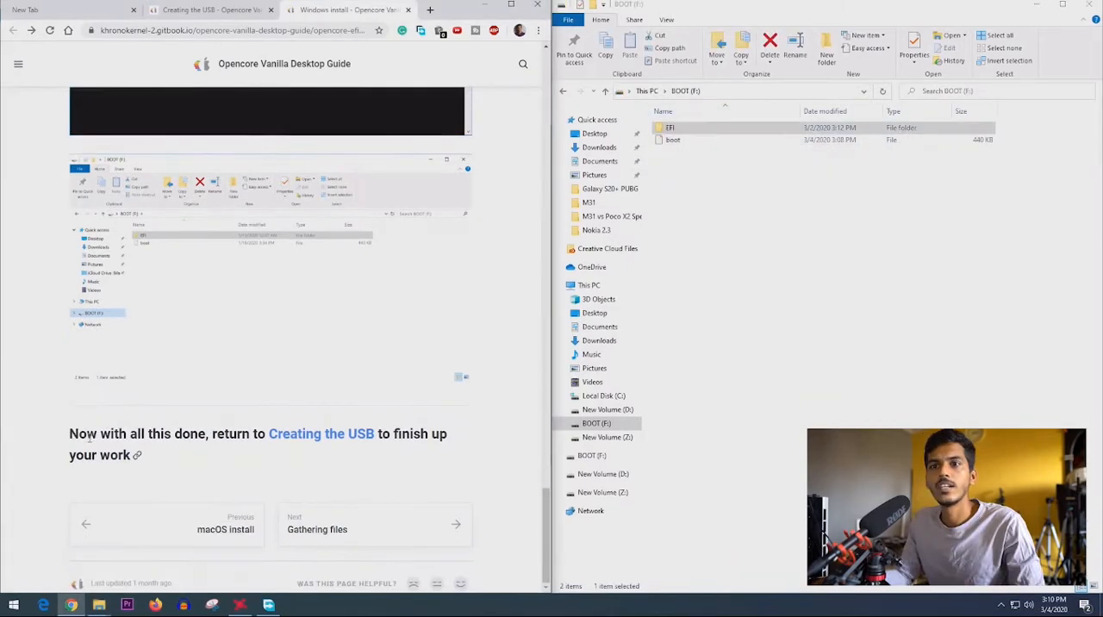
- Close the Windows install guide page and read the Setting up the EFI section on which Drivers and Tools files to remove
left_click_drag(78, 433, 245, 435)
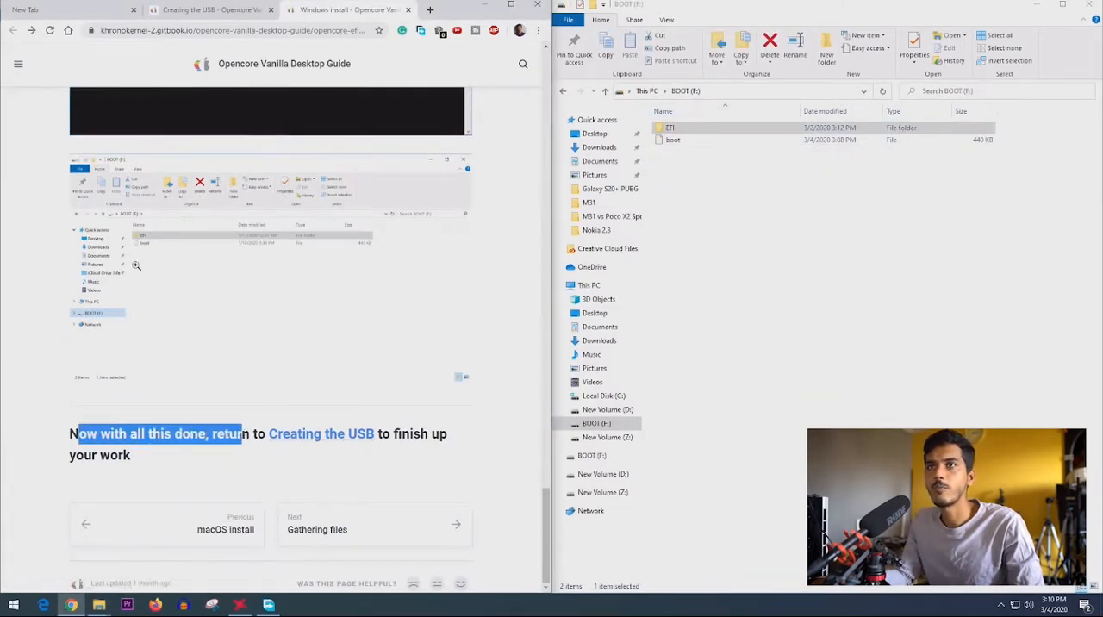
key("ctrl+w")
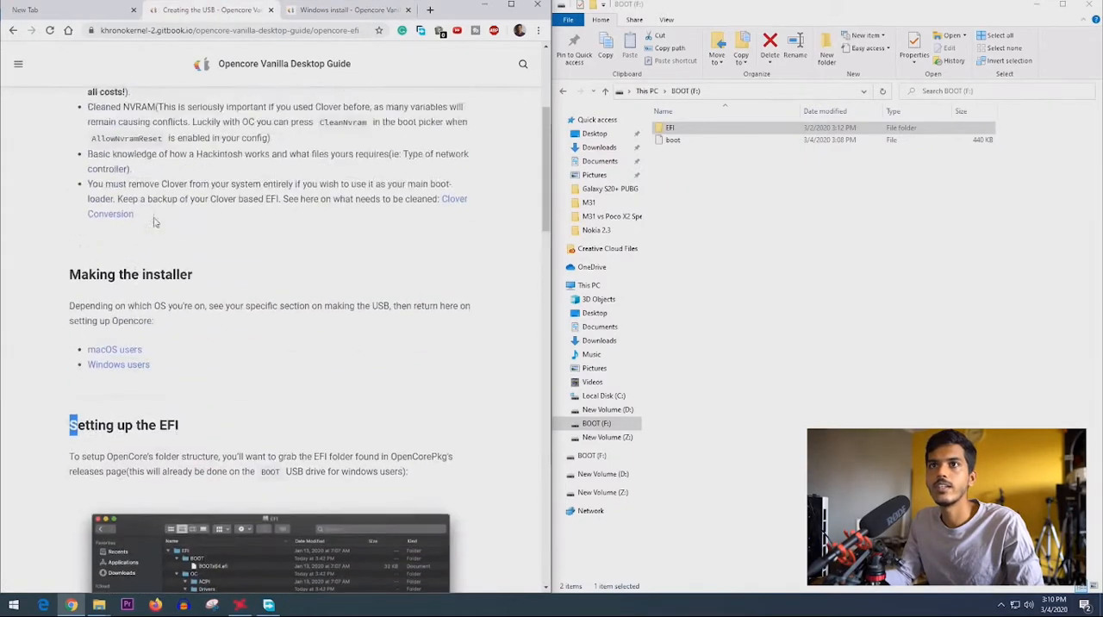
left_click_drag(71, 213, 175, 214)
scroll(77, 259, "down", 3)
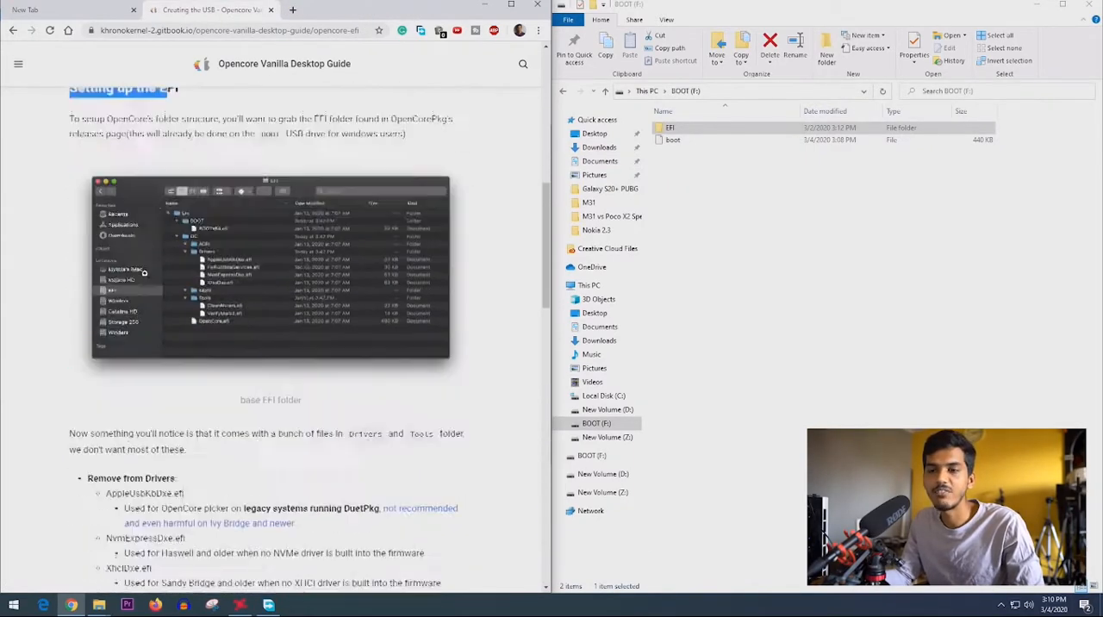
left_click_drag(72, 270, 205, 292)
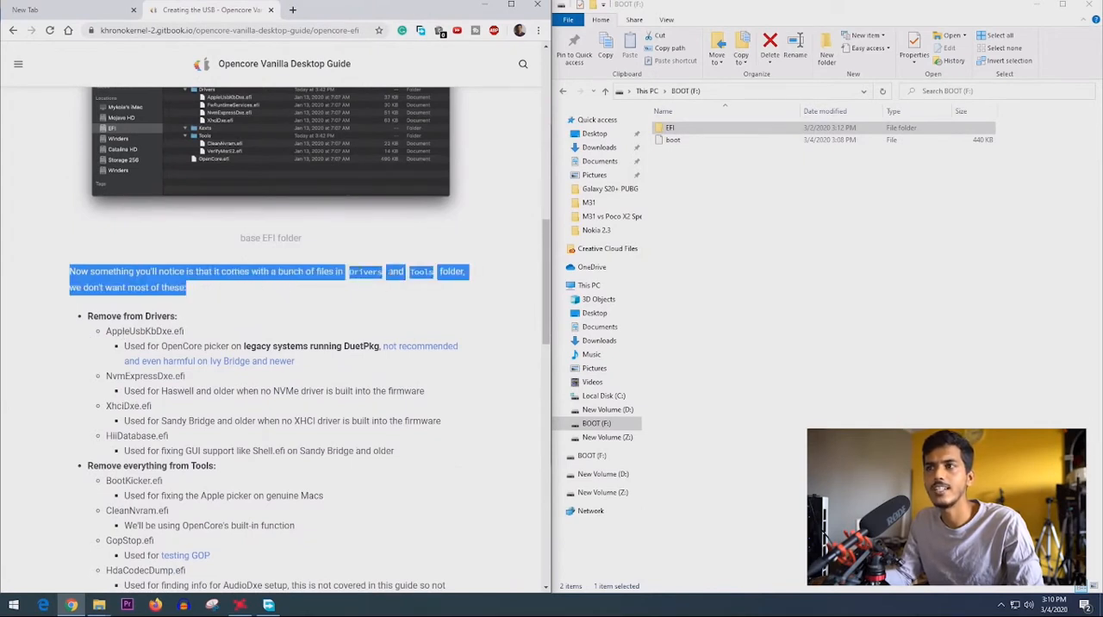
left_click(473, 276)
scroll(207, 299, "down", 1)
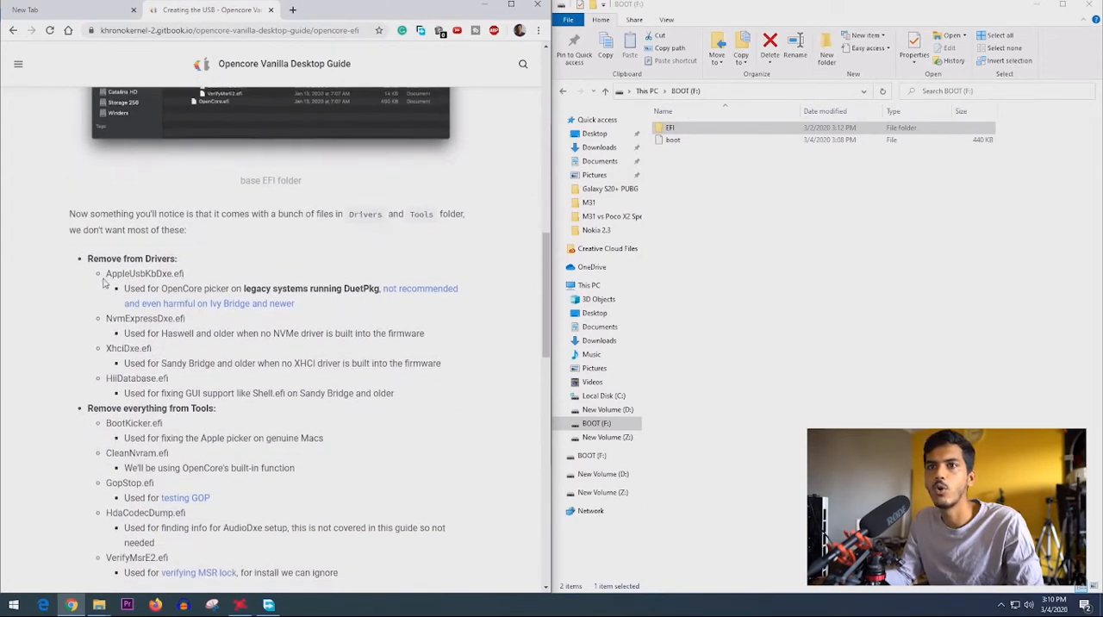
left_click_drag(100, 281, 215, 290)
- Open the EFI > OC > Drivers folder on the BOOT drive and permanently delete AppleUsbKbDxe.efi
left_click(690, 132)
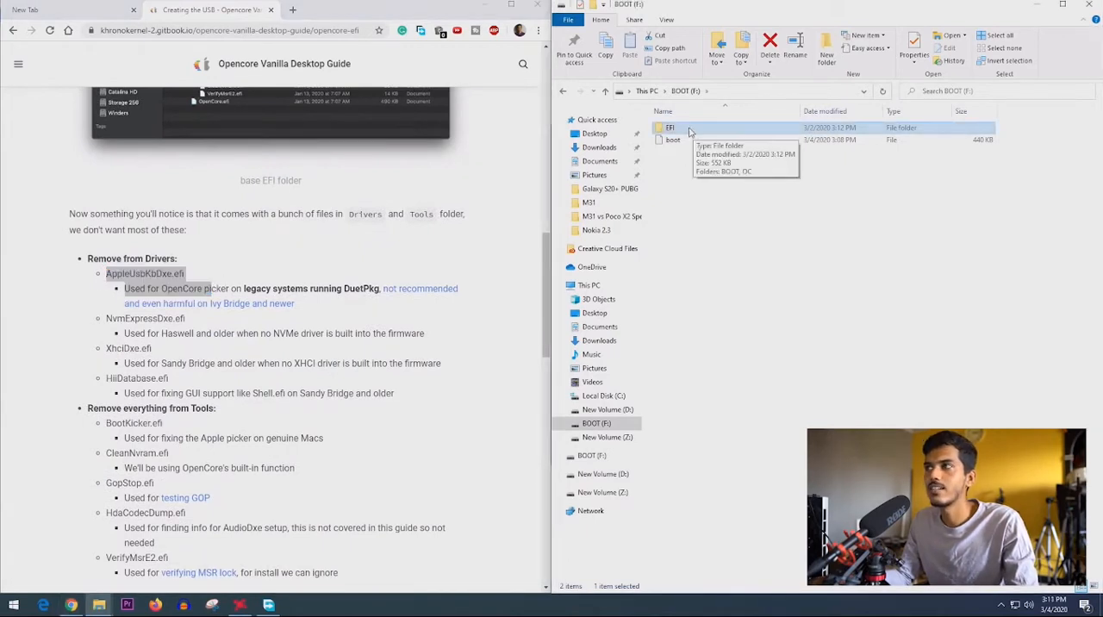
double_click(690, 131)
double_click(691, 139)
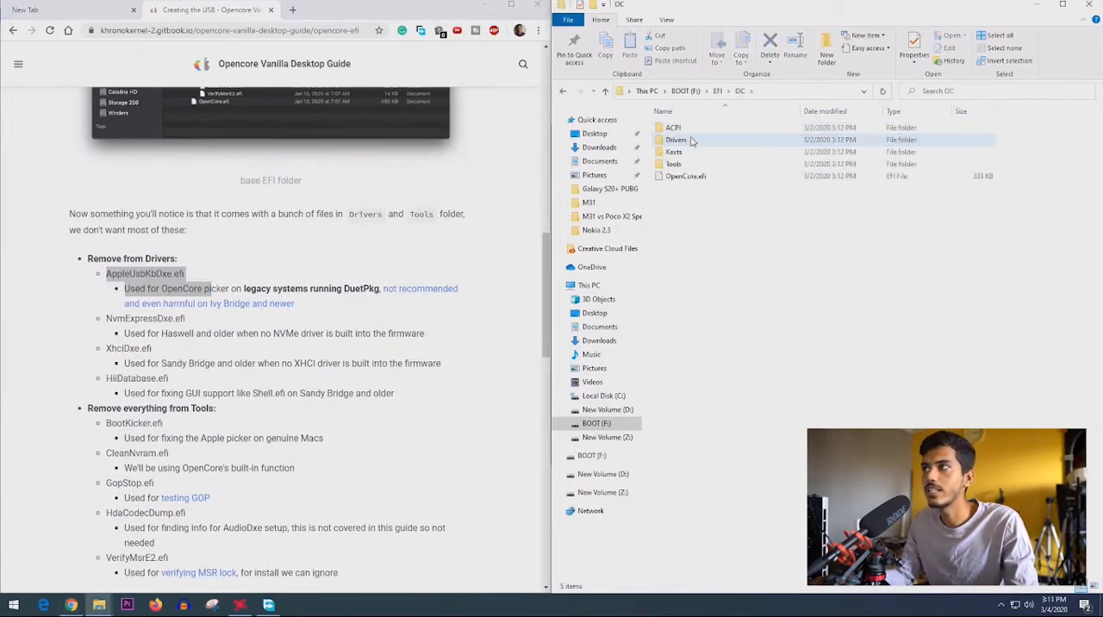
double_click(691, 139)
left_click(108, 278)
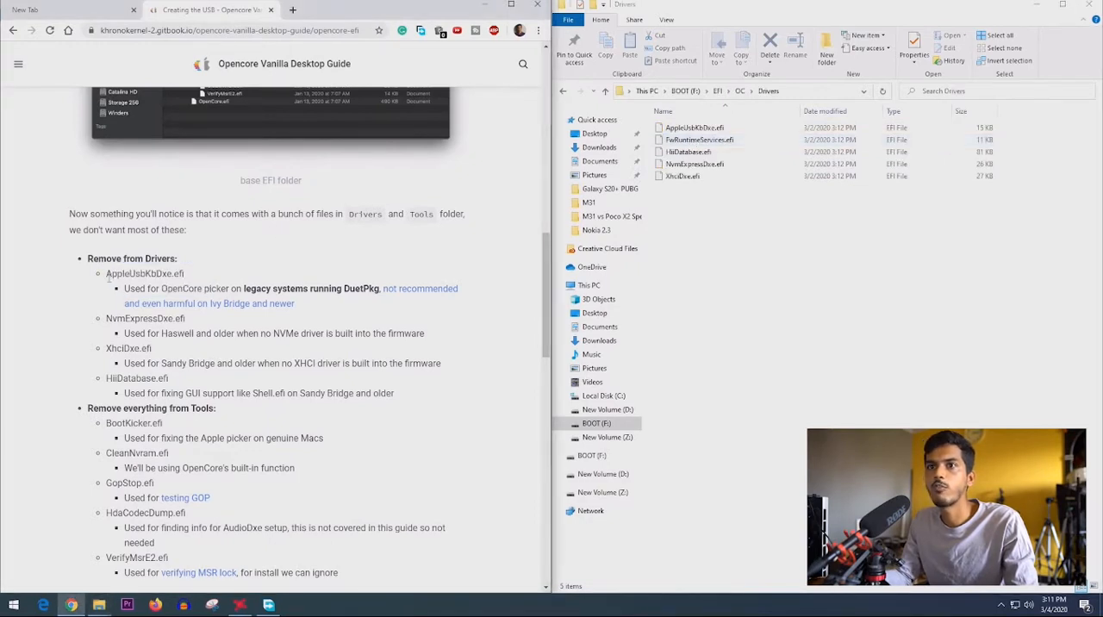
left_click_drag(123, 293, 369, 290)
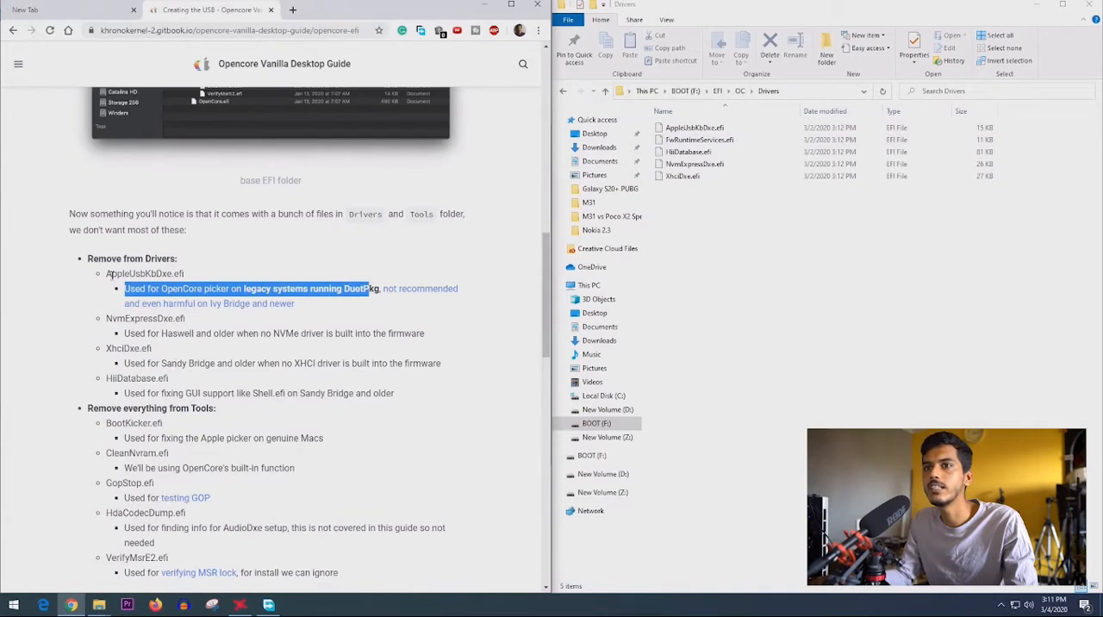
left_click(698, 129)
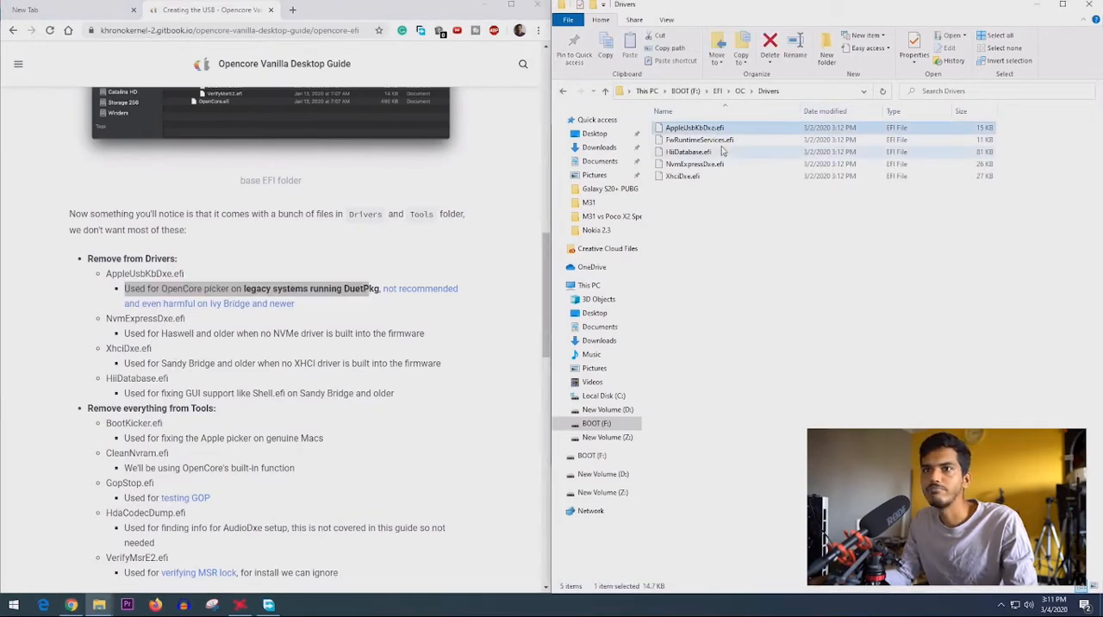
key("Delete")
left_click(620, 353)
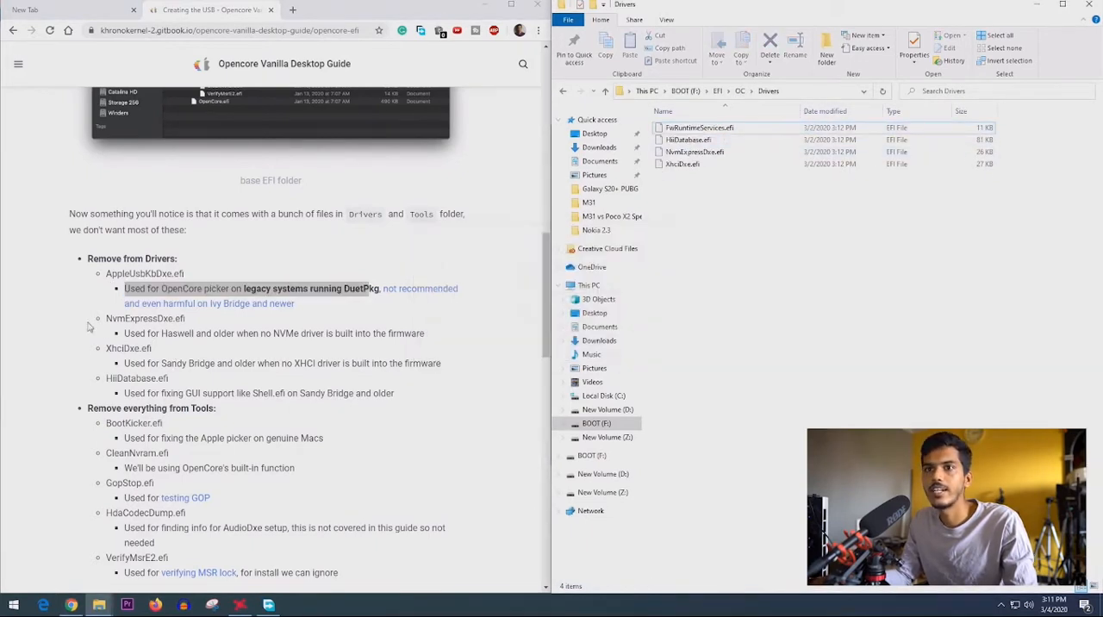
- Permanently delete NvmExpressDxe.efi and XhciDxe.efi from the Drivers folder, as the guide lists
left_click_drag(100, 319, 230, 320)
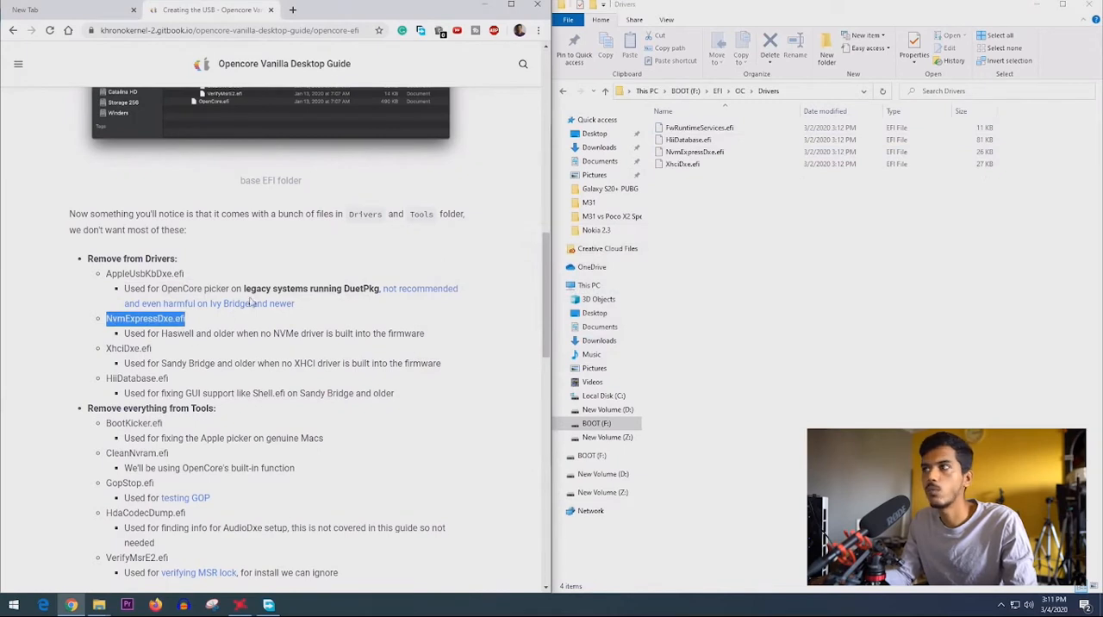
left_click(696, 152)
key("Delete")
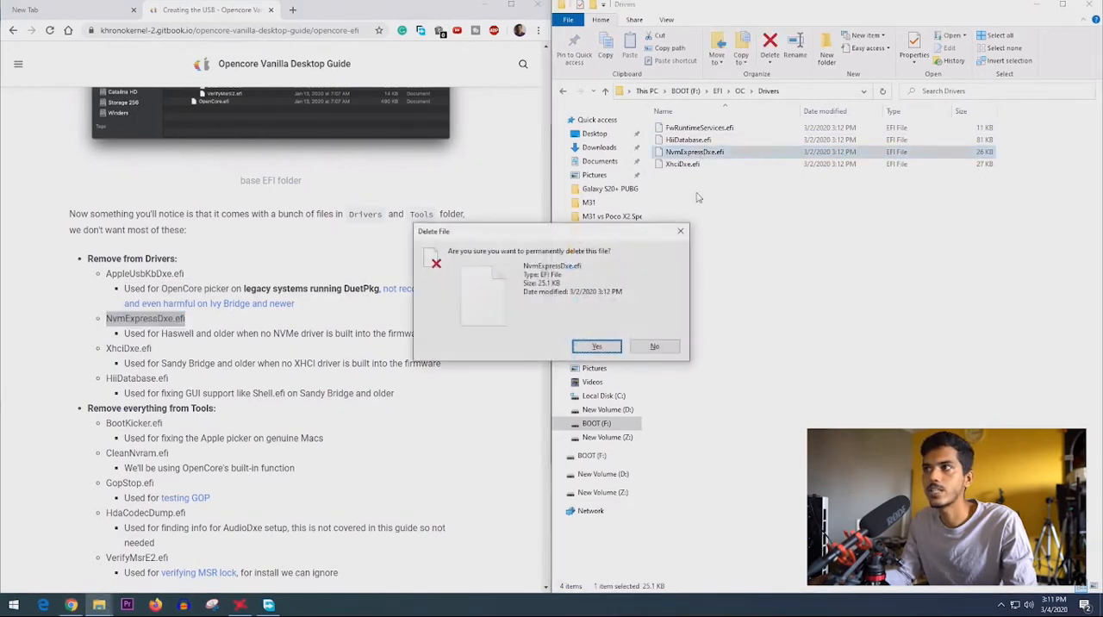
left_click(609, 347)
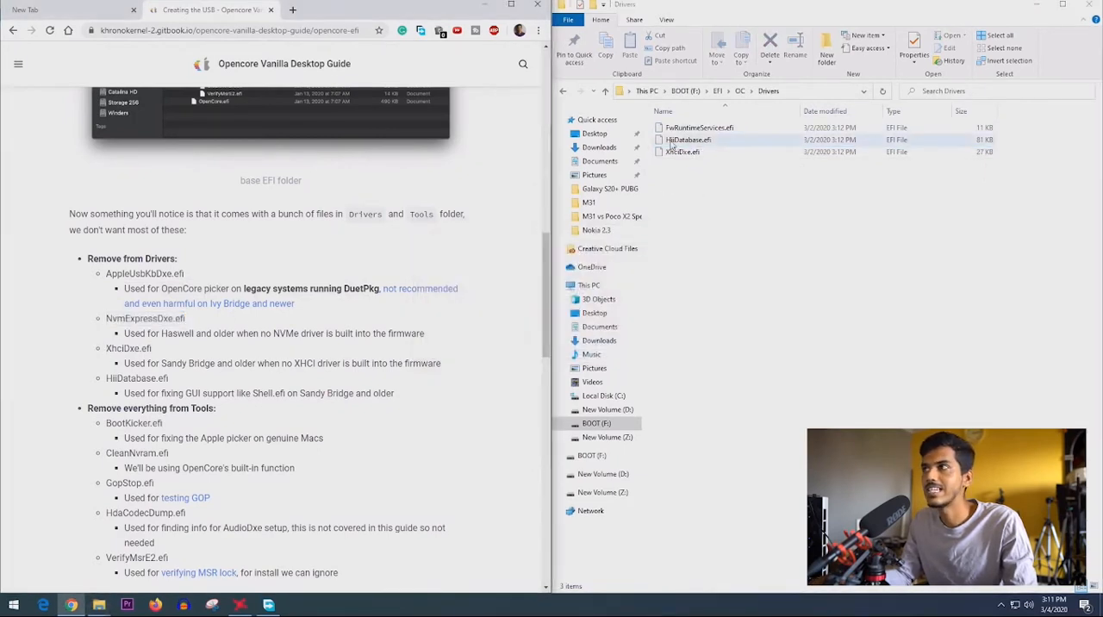
left_click(694, 154)
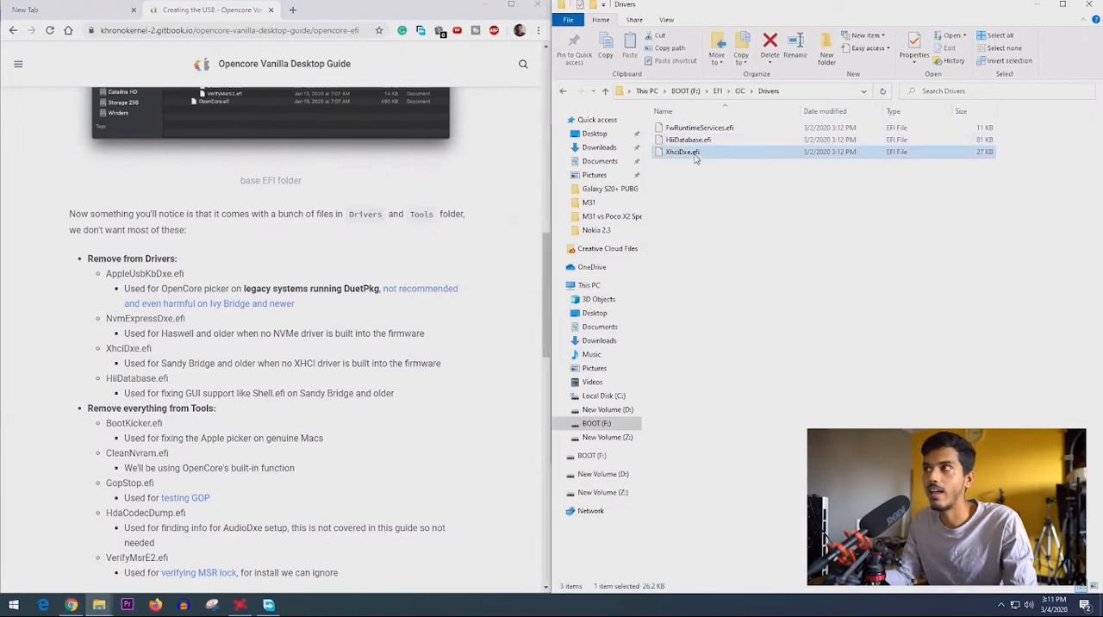
key("Delete")
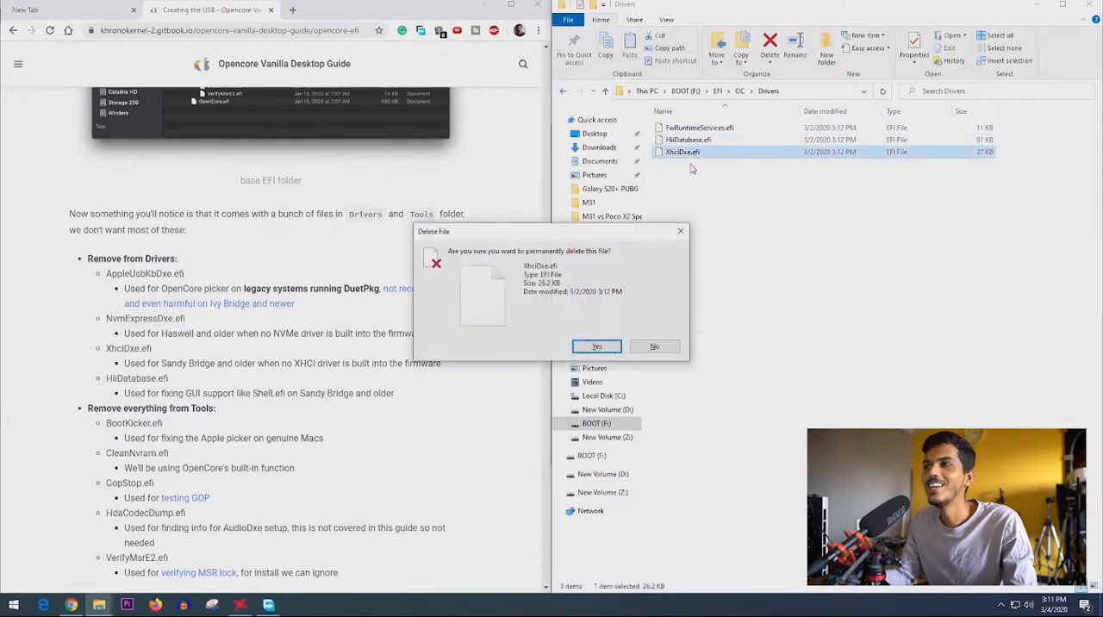
left_click(607, 347)
- Permanently delete HiiDatabase.efi from the Drivers folder, as the guide lists
left_click_drag(107, 379, 176, 385)
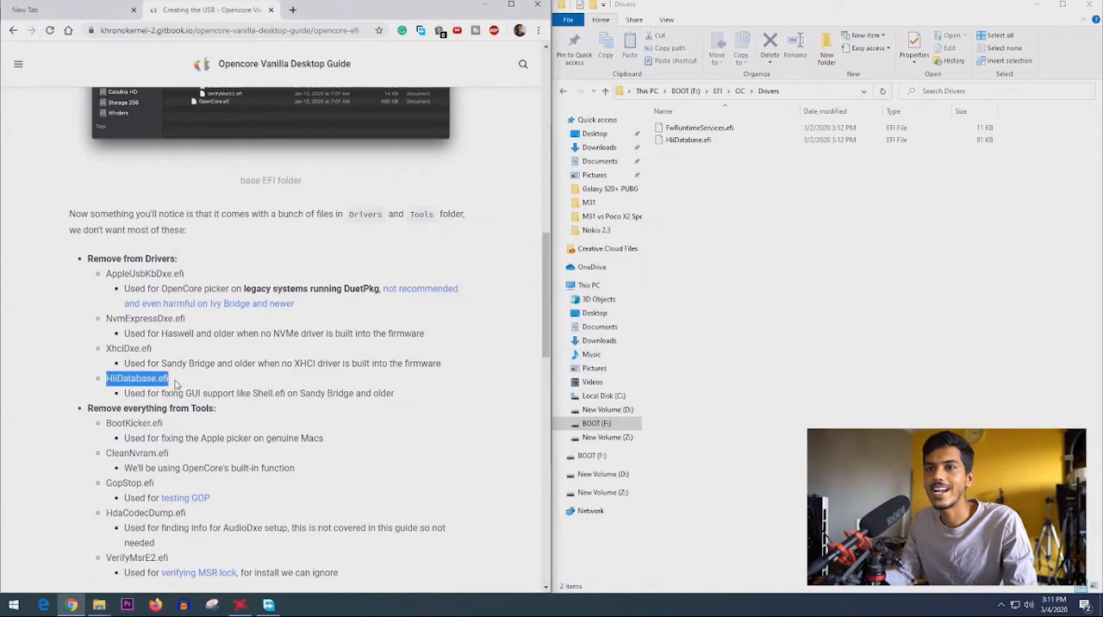
left_click(687, 140)
key("Delete")
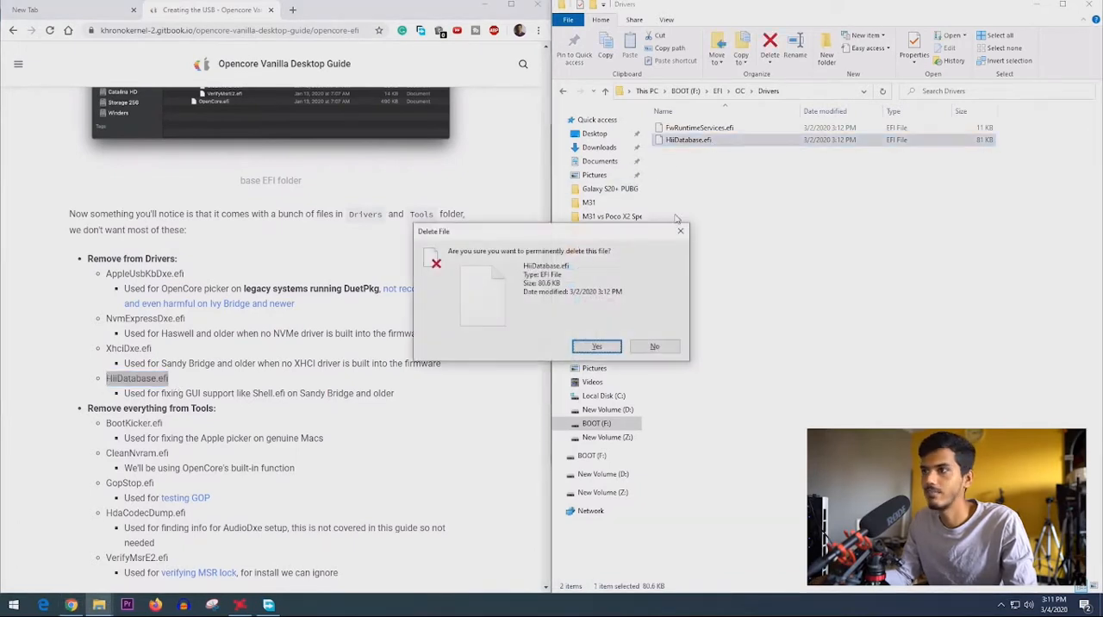
left_click(596, 346)
- Open the Tools folder inside EFI > OC and permanently delete all the .efi files in it, from BootKicker.efi through VerifyMsrE2.efi
scroll(59, 411, "down", 1)
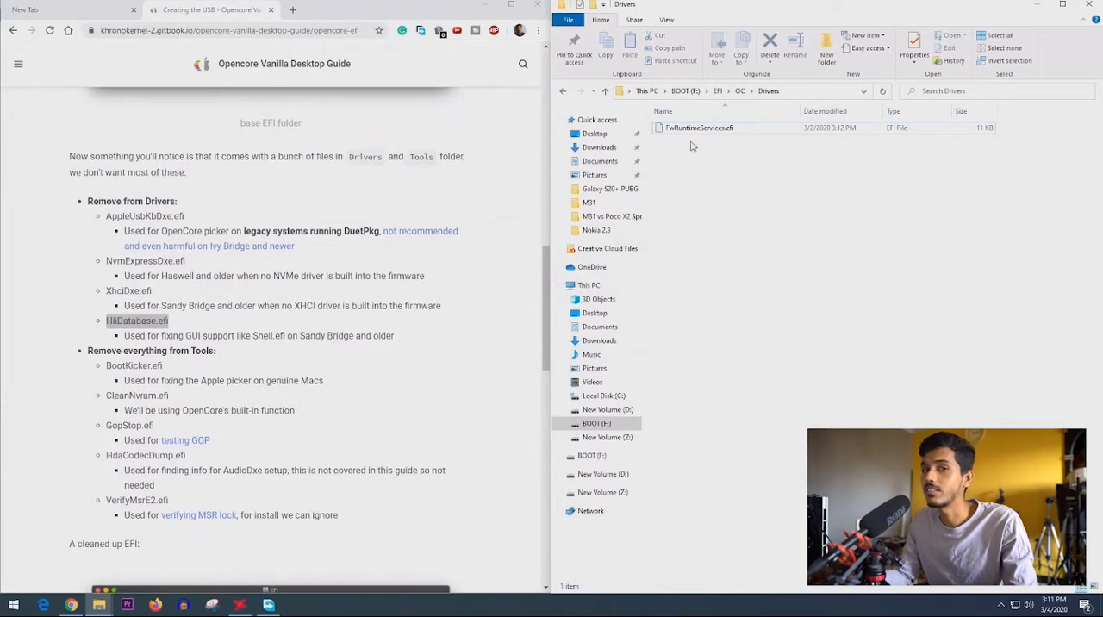
left_click(739, 92)
scroll(121, 260, "down", 2)
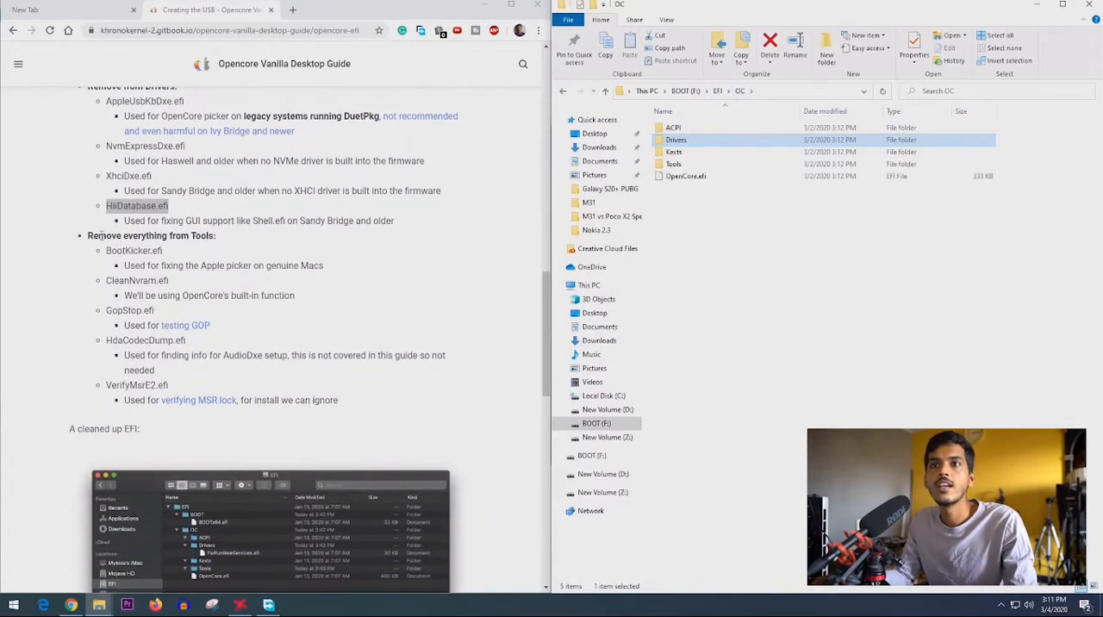
double_click(673, 164)
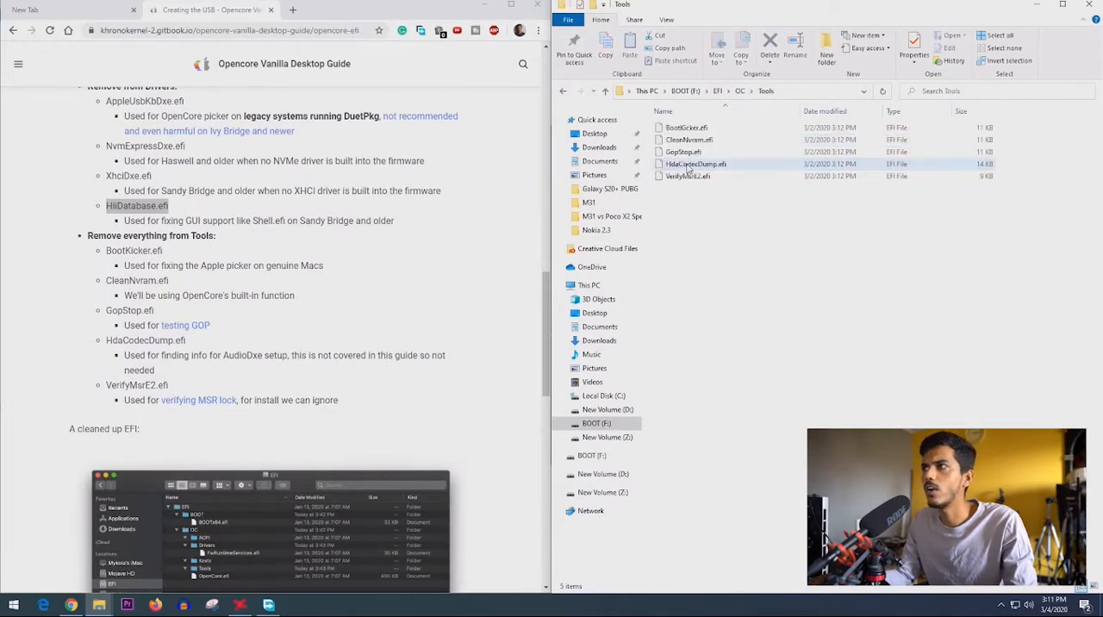
left_click(687, 176)
left_click_drag(686, 160, 683, 126)
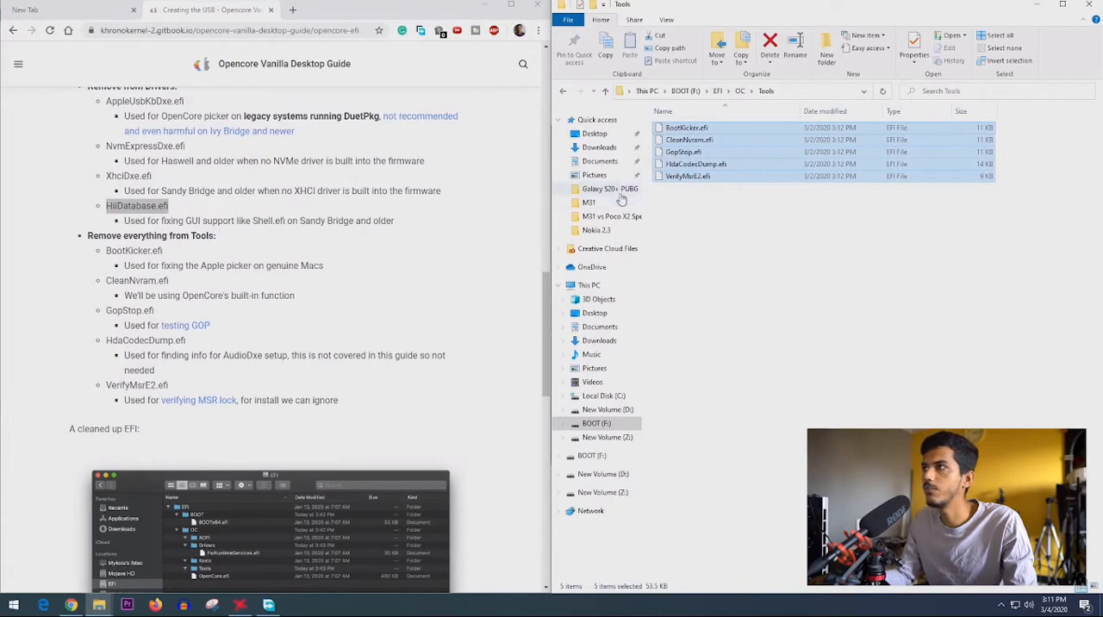
key("Delete")
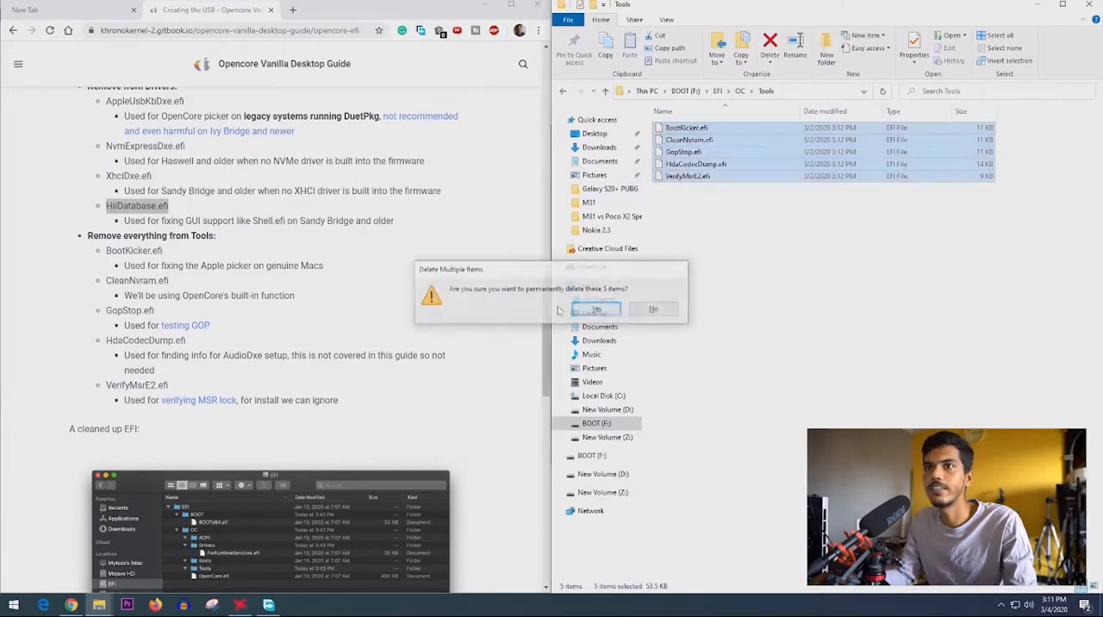
left_click(598, 311)
- Open the BOOT drive's EFI folder and read the guide's sections on the cleaned-up and populated EFI, through the Reminder list
left_click_drag(118, 241, 231, 234)
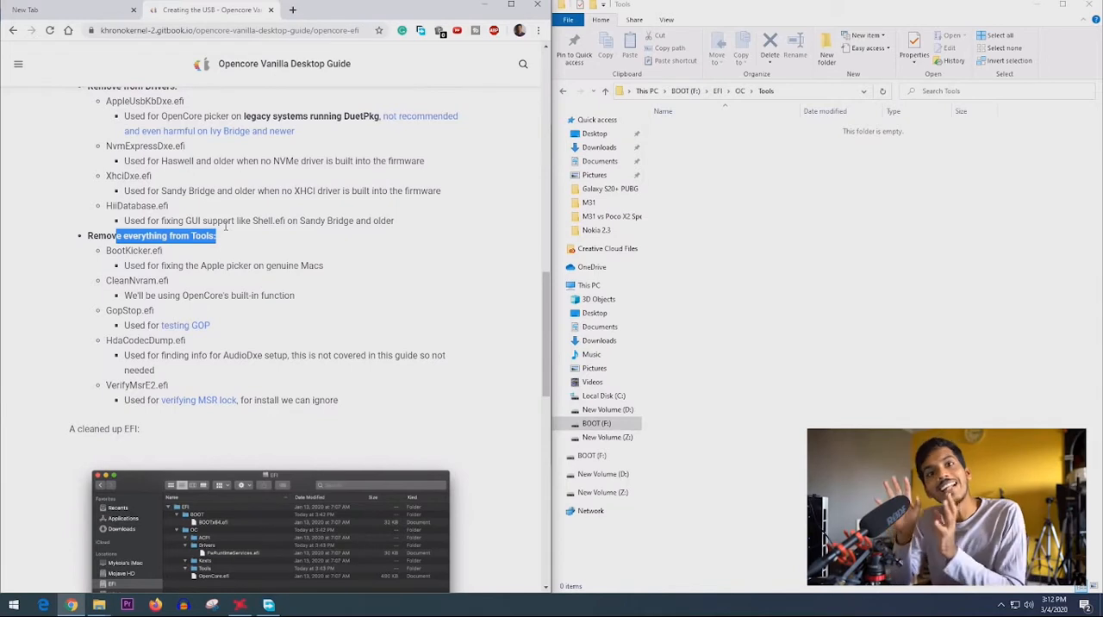
scroll(148, 159, "up", 1)
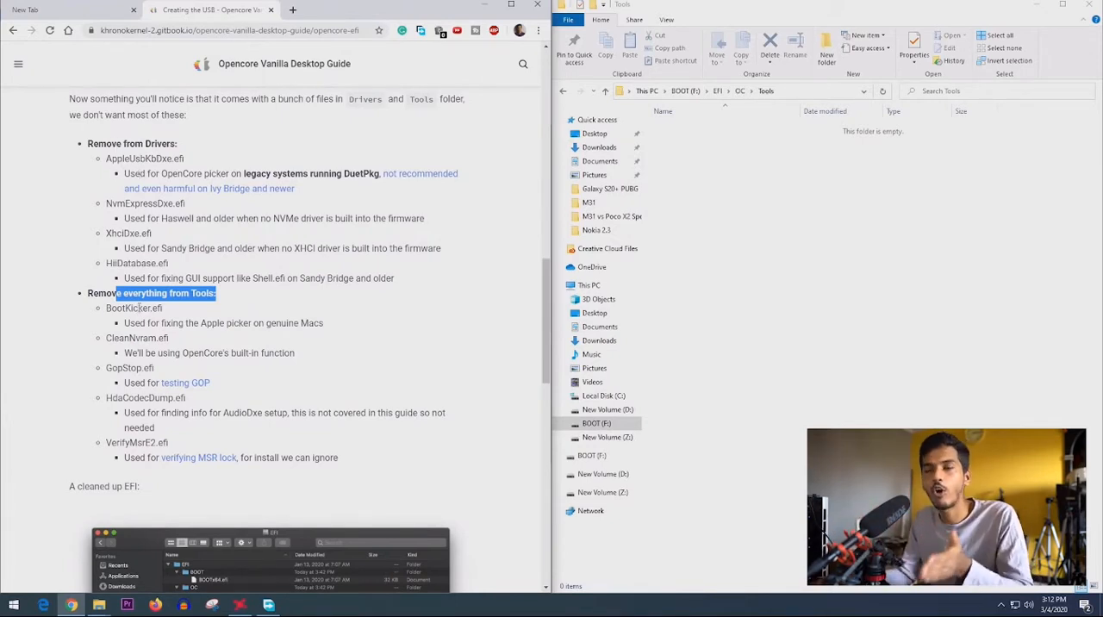
scroll(132, 305, "down", 6)
left_click_drag(106, 325, 464, 328)
double_click(689, 130)
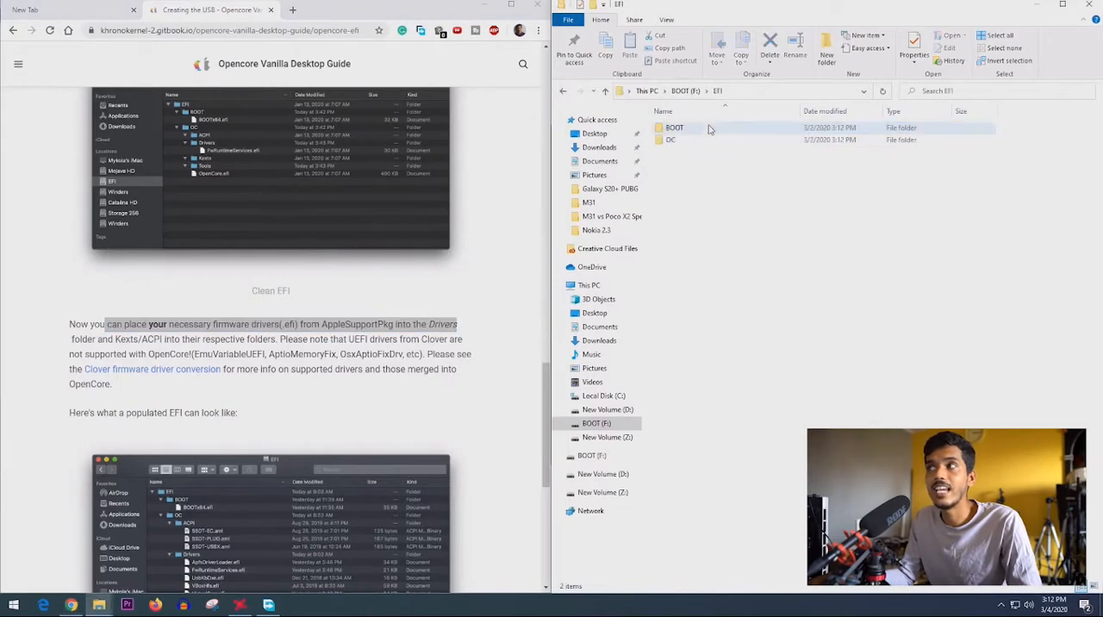
scroll(330, 356, "down", 1)
scroll(330, 356, "down", 3)
scroll(97, 231, "up", 1)
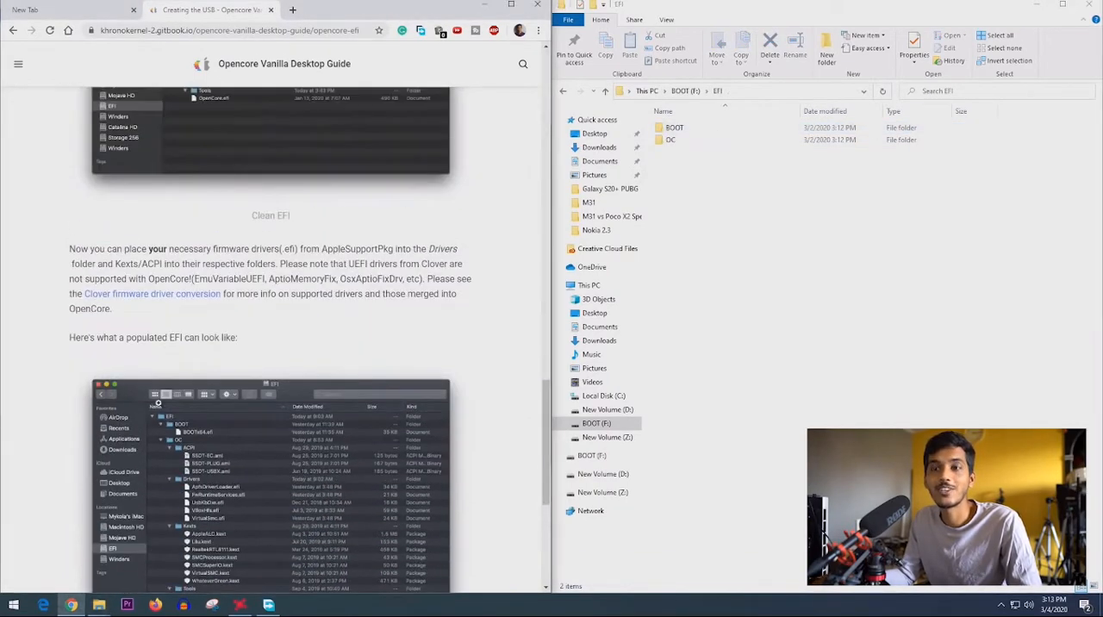
scroll(187, 285, "down", 3)
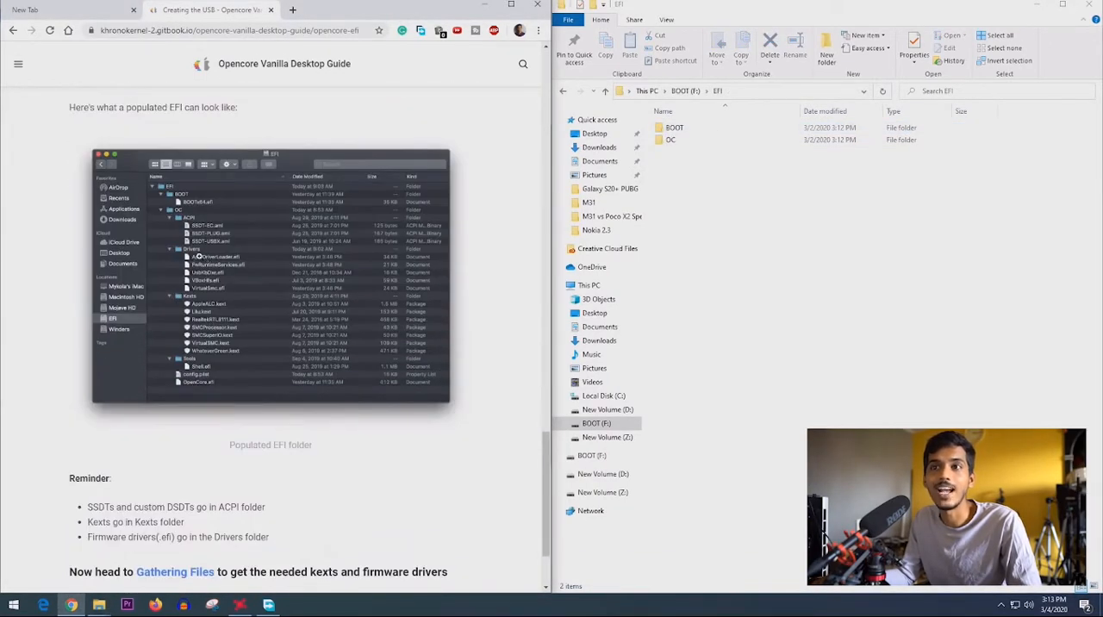
scroll(123, 357, "down", 2)
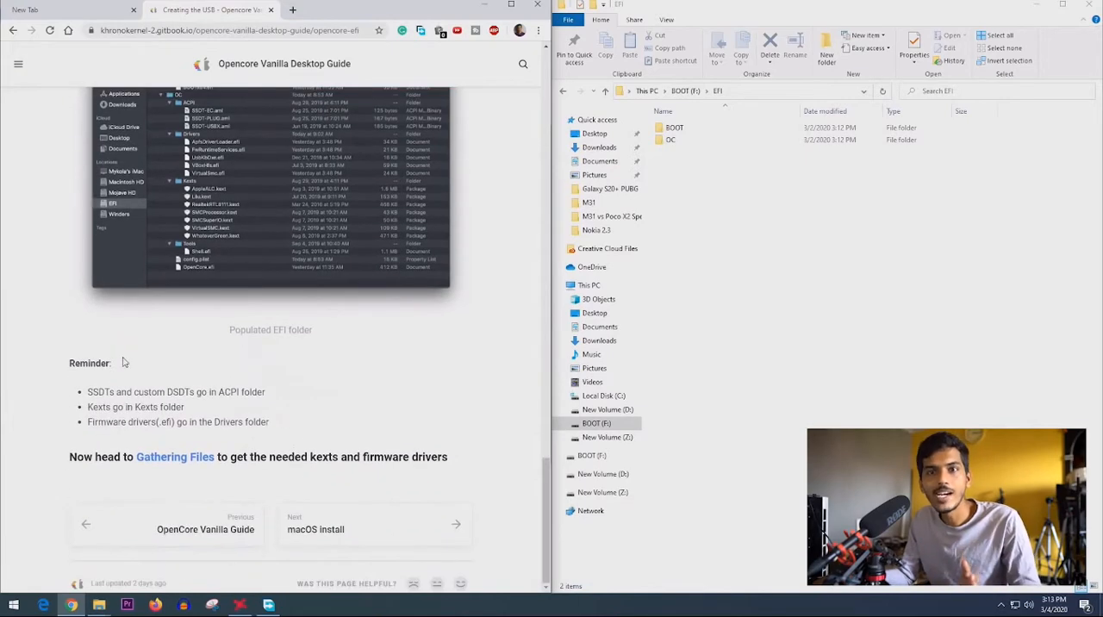
- Go to the guide's Gathering Files page and check its place in the guide's table of contents
left_click(163, 465)
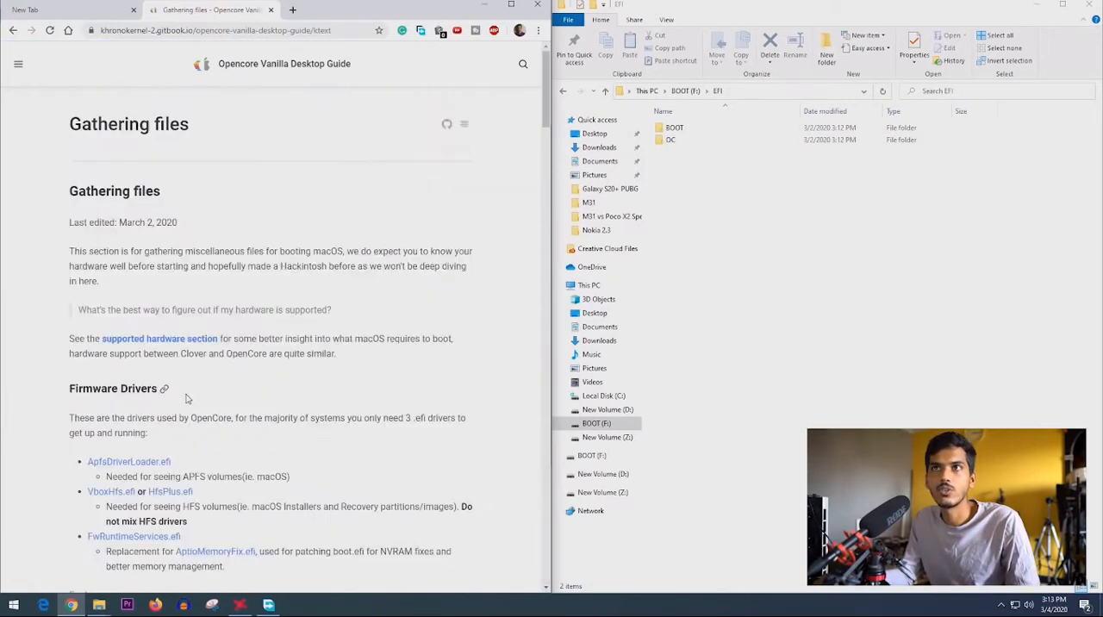
left_click(18, 64)
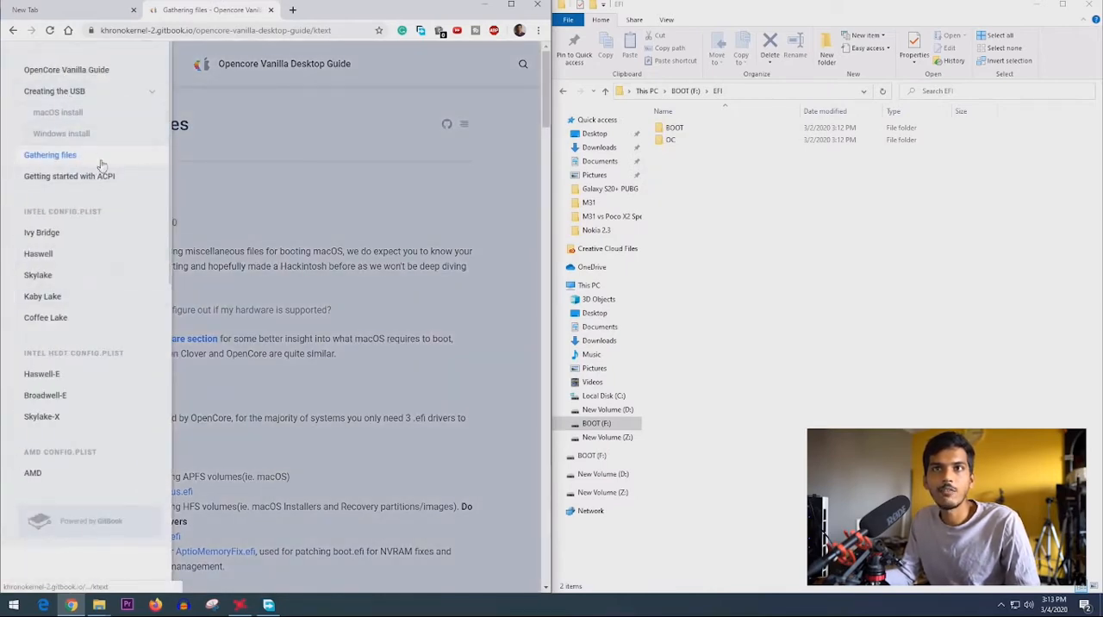
left_click(270, 256)
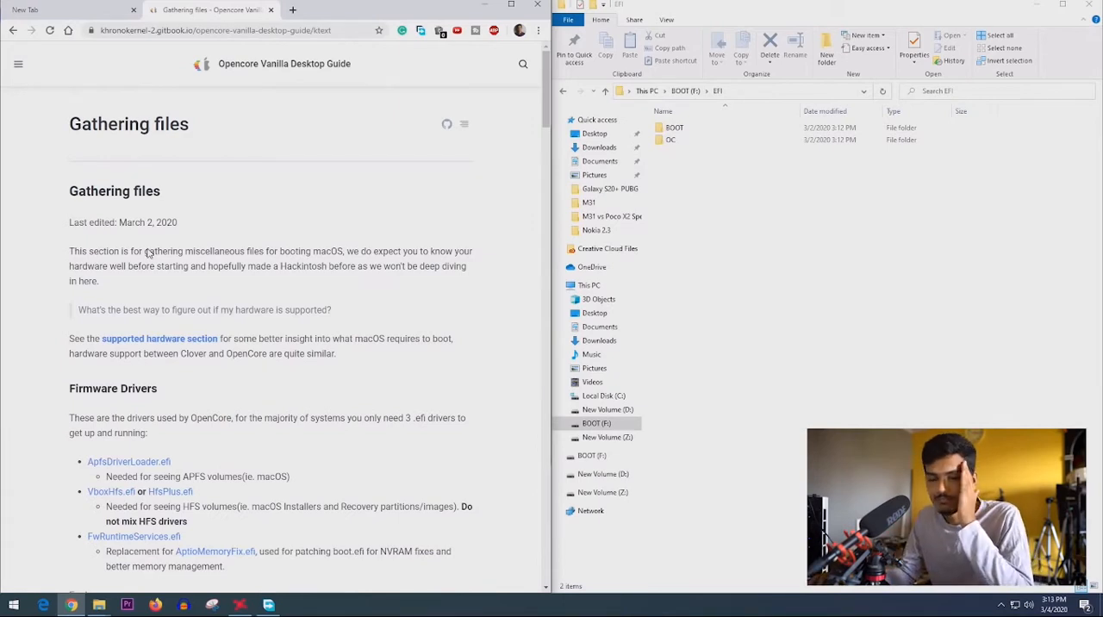
- Read the start of the Firmware Drivers section and open the ApfsDriverLoader.efi link in a new tab, staying on the guide
scroll(148, 253, "down", 1)
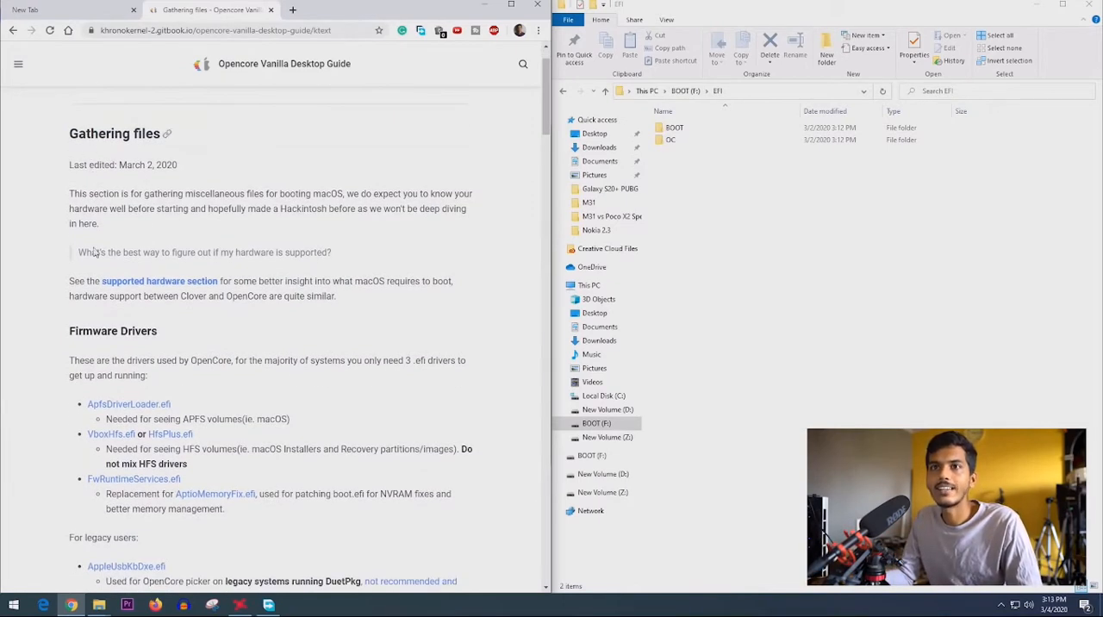
scroll(114, 228, "down", 2)
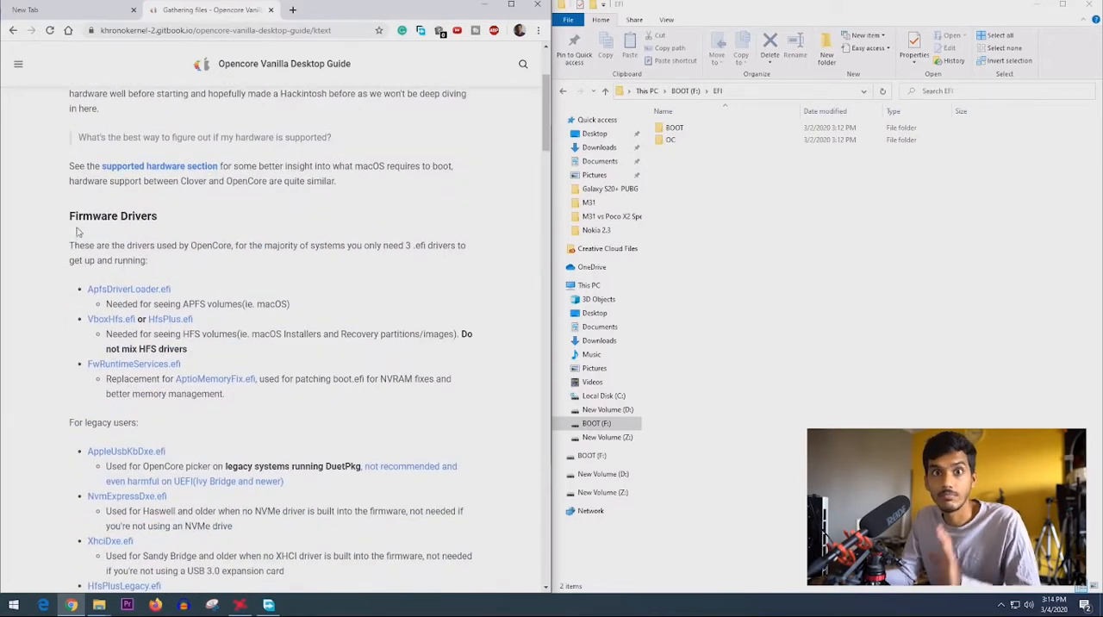
scroll(129, 233, "down", 1)
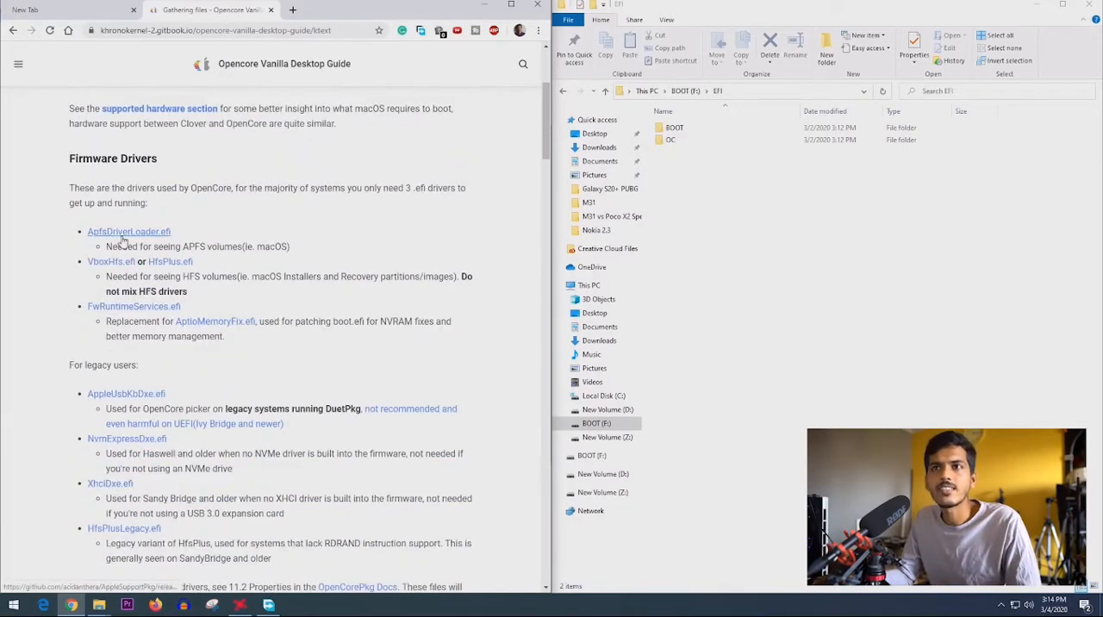
left_click_drag(109, 247, 244, 247)
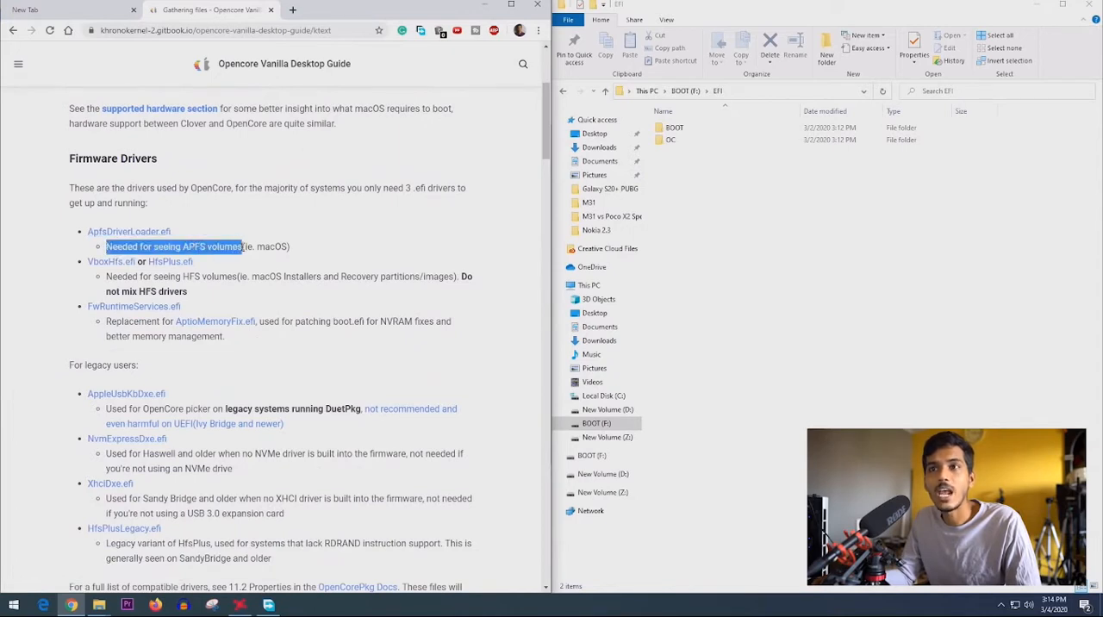
middle_click(129, 232)
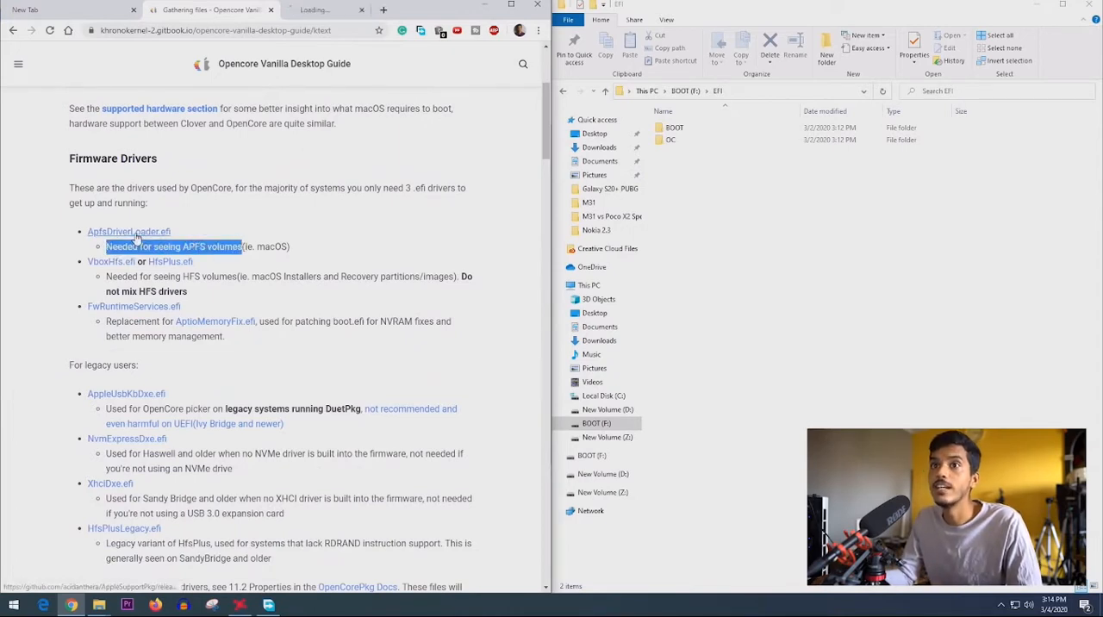
left_click(325, 18)
left_click(247, 20)
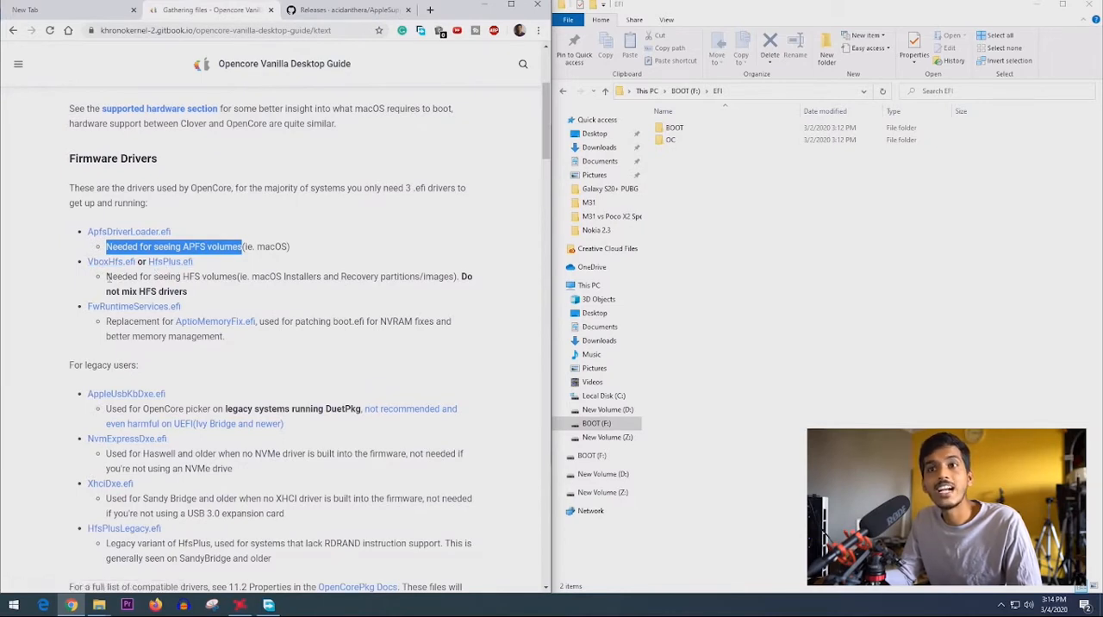
- Read the note on HFS drivers and open the VboxHfs.efi link in a new tab
left_click_drag(106, 276, 238, 277)
left_click_drag(462, 277, 187, 292)
middle_click(102, 265)
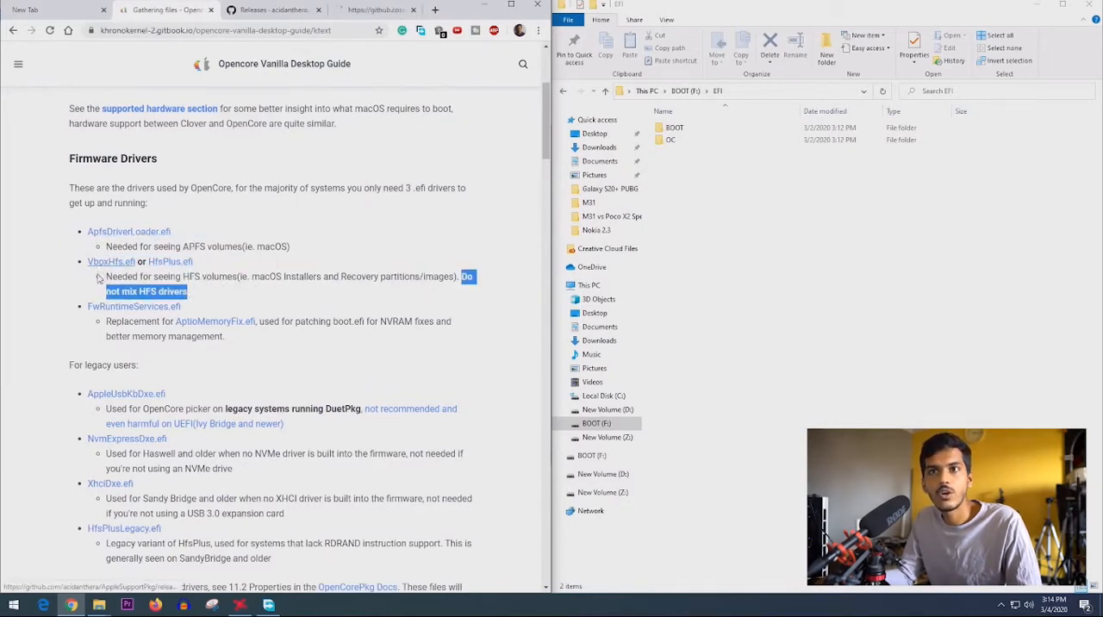
left_click(122, 274)
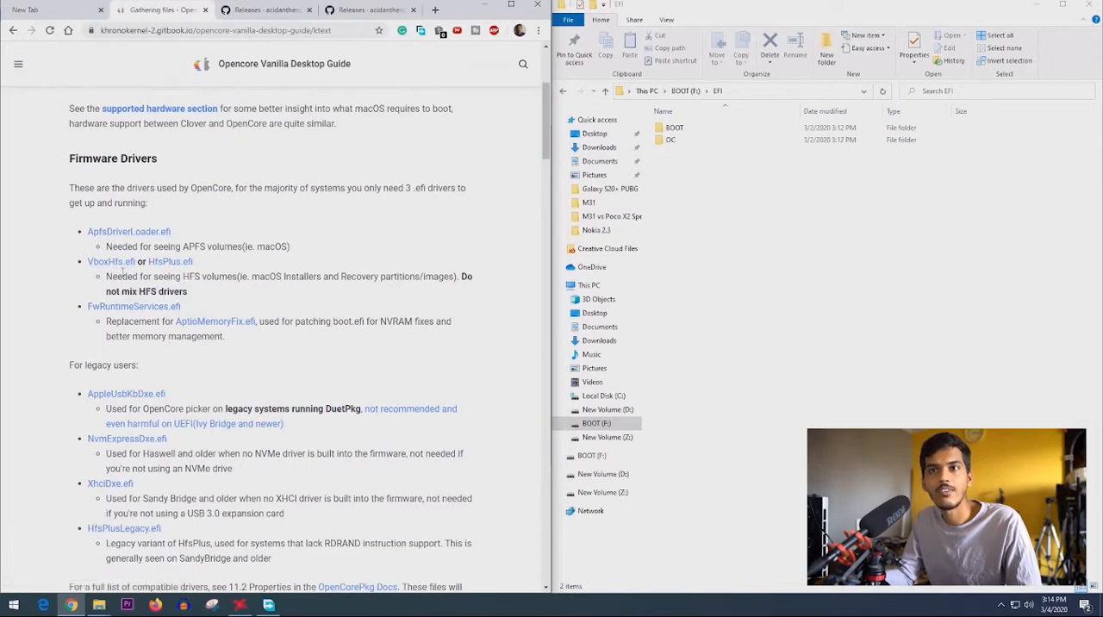
double_click(141, 261)
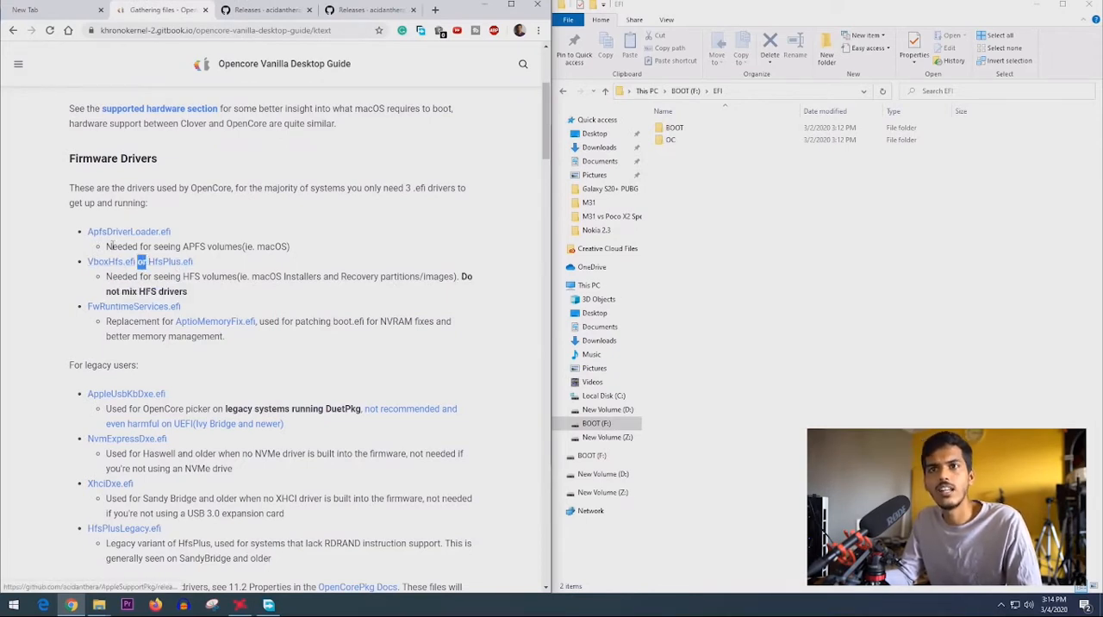
- Open the FwRuntimeServices.efi link in a new tab and read what the driver is used for
scroll(43, 310, "down", 1)
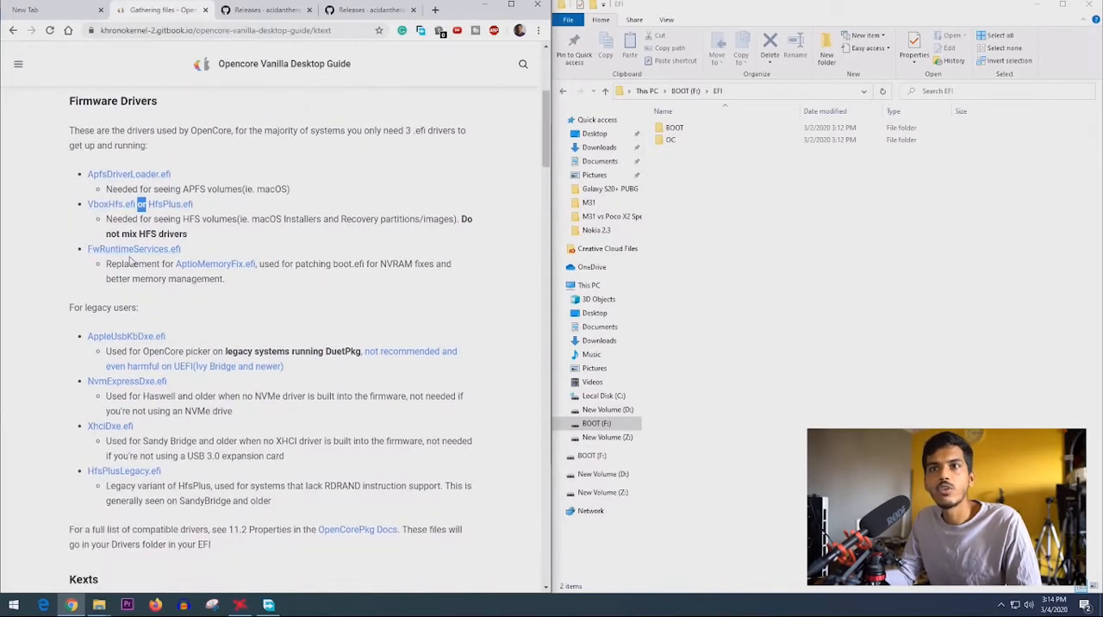
middle_click(130, 250)
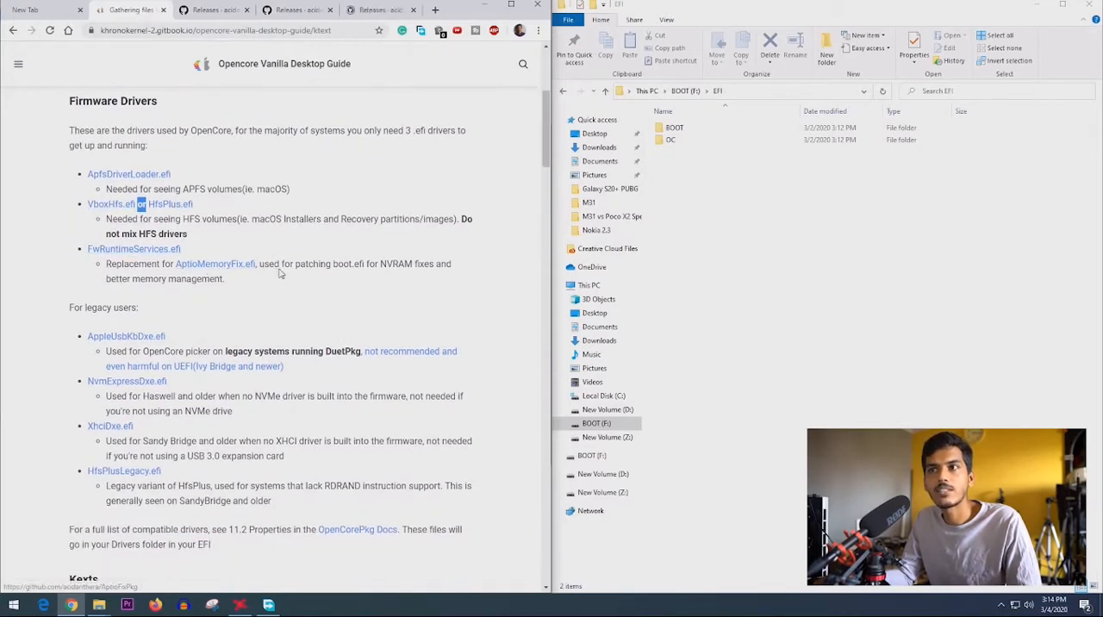
left_click_drag(284, 265, 418, 281)
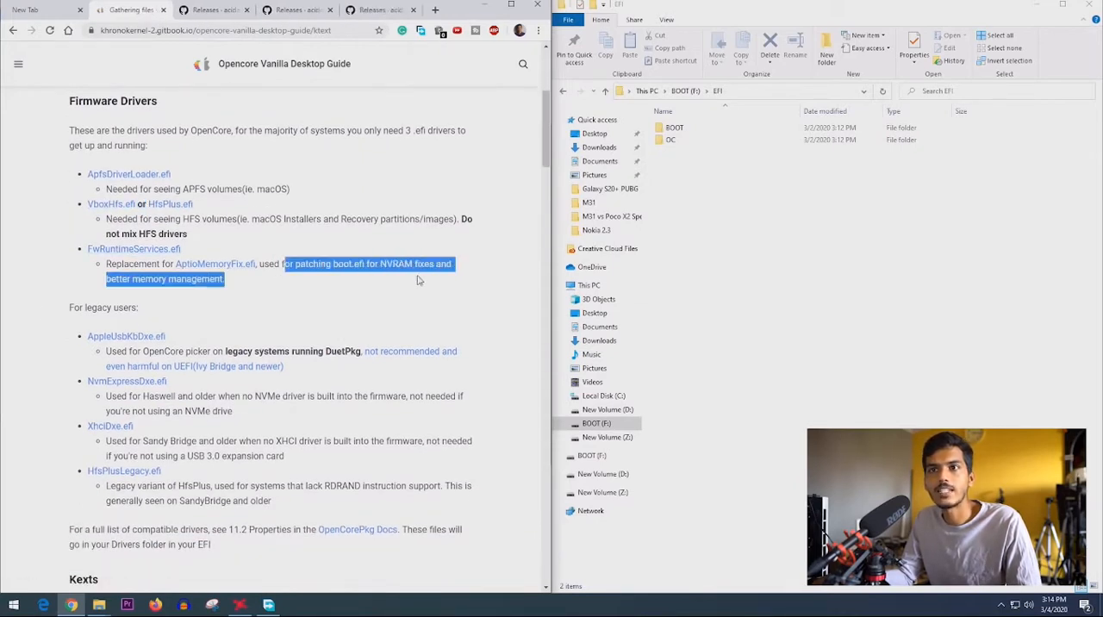
- Open the EFI > OC > Drivers folder on the BOOT drive to check for FwRuntimeServices.efi
scroll(321, 245, "up", 1)
double_click(677, 140)
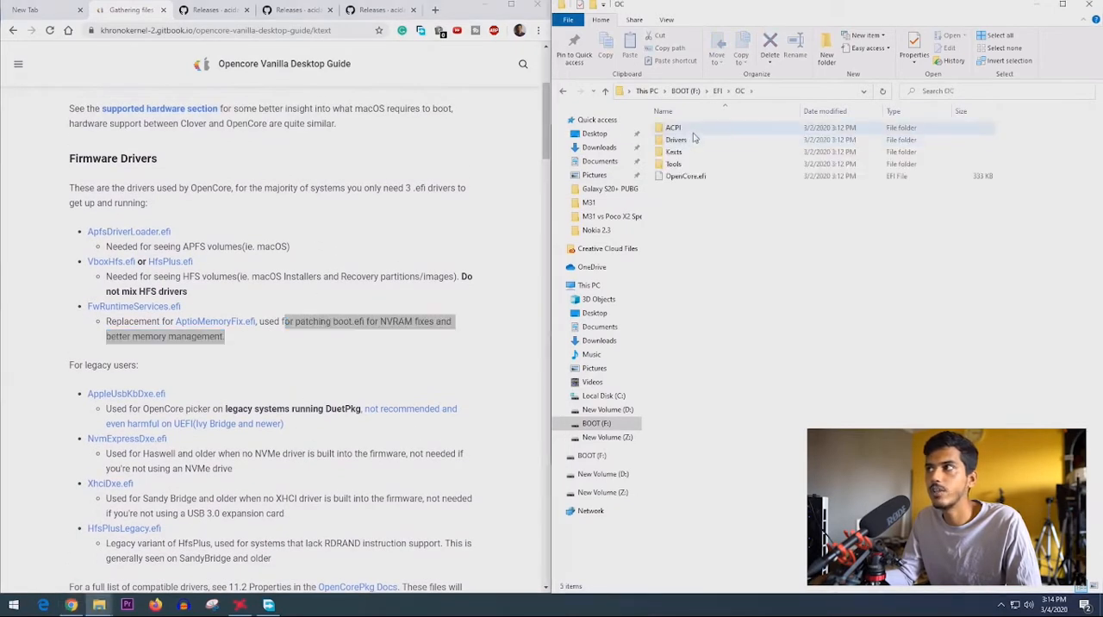
double_click(701, 144)
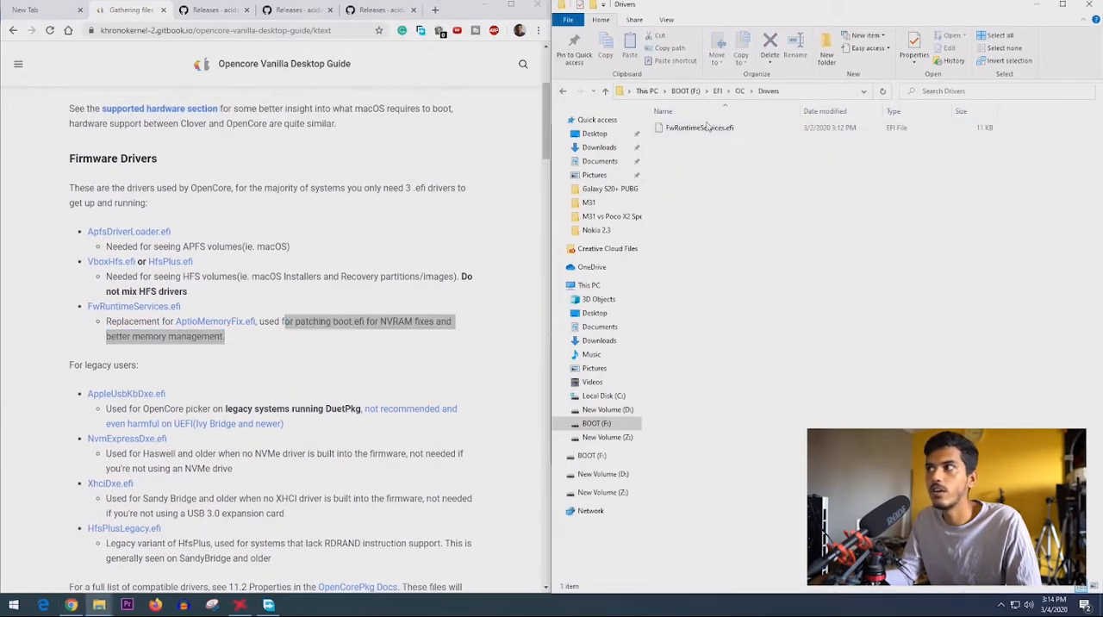
- Read the guide's legacy-user driver notes on AppleUsbKbDxe.efi, NvmExpressDxe.efi, XhciDxe.efi and HfsPlusLegacy.efi
left_click(274, 302)
scroll(224, 336, "down", 2)
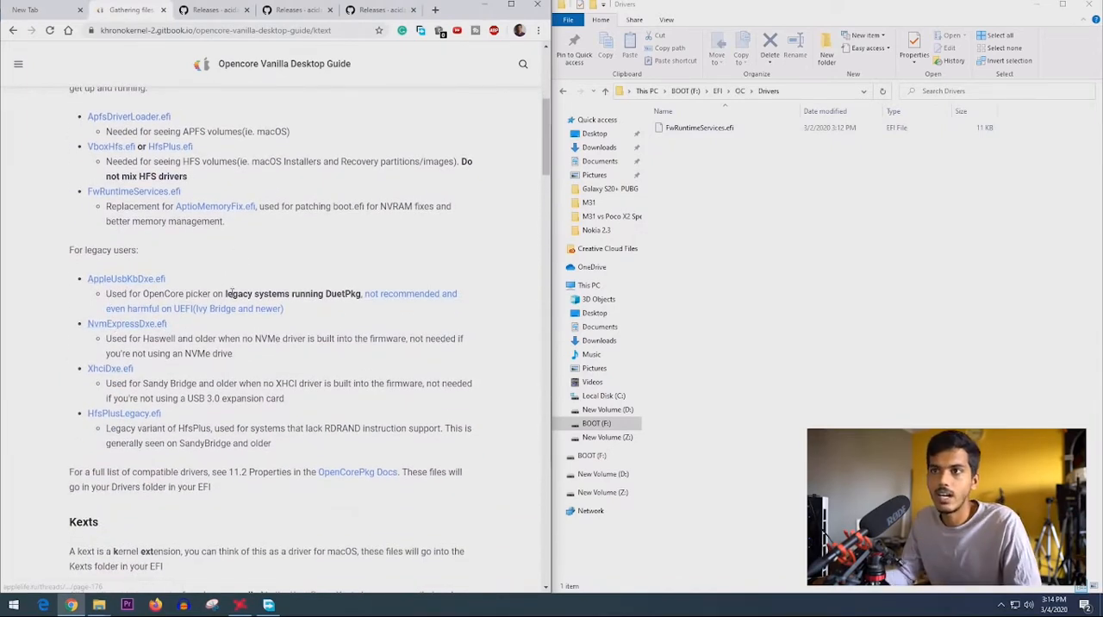
left_click_drag(225, 294, 355, 293)
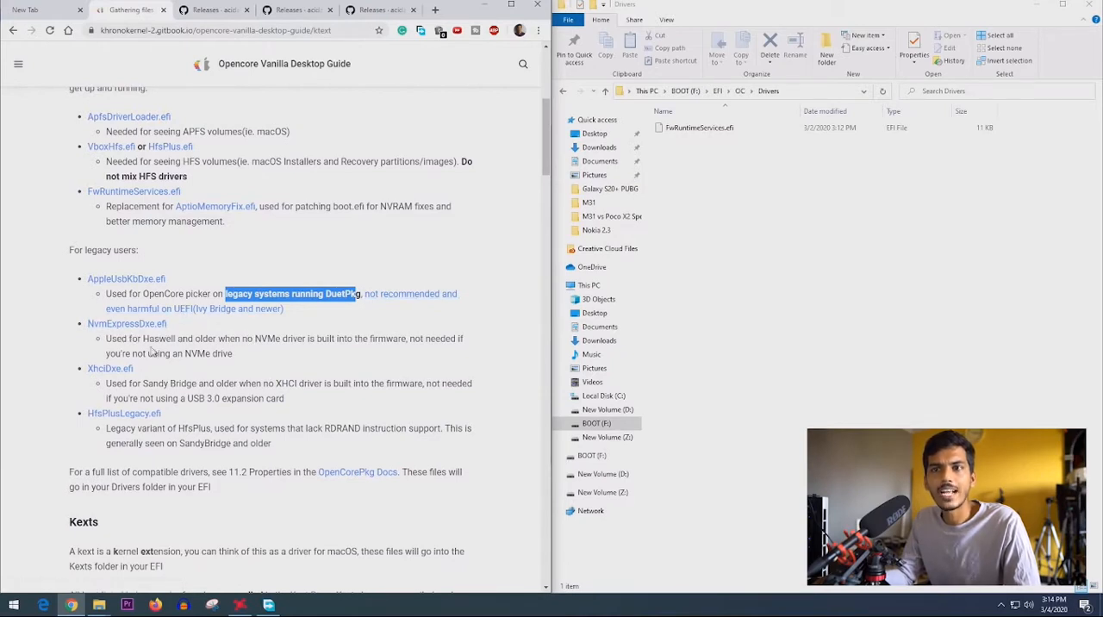
left_click_drag(148, 340, 276, 353)
scroll(103, 272, "down", 2)
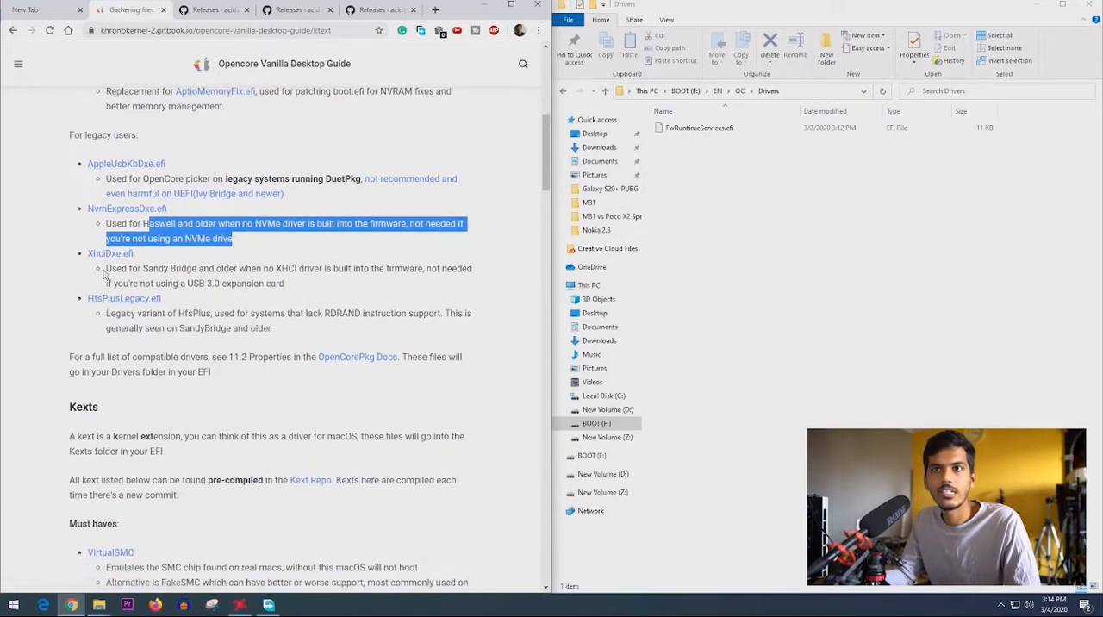
left_click_drag(105, 272, 317, 279)
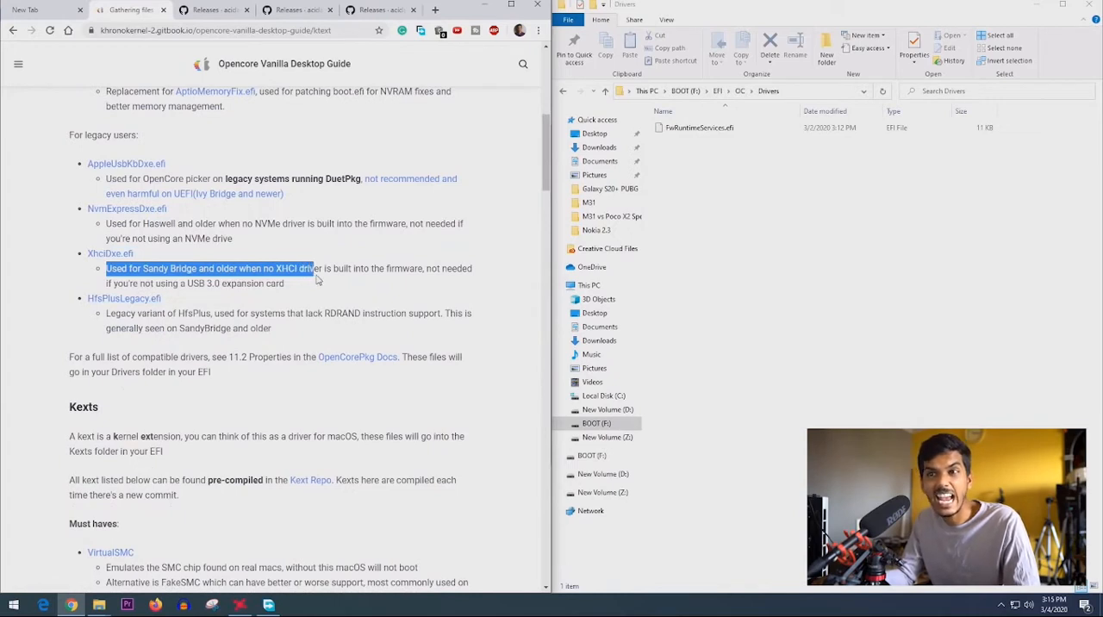
left_click(111, 319)
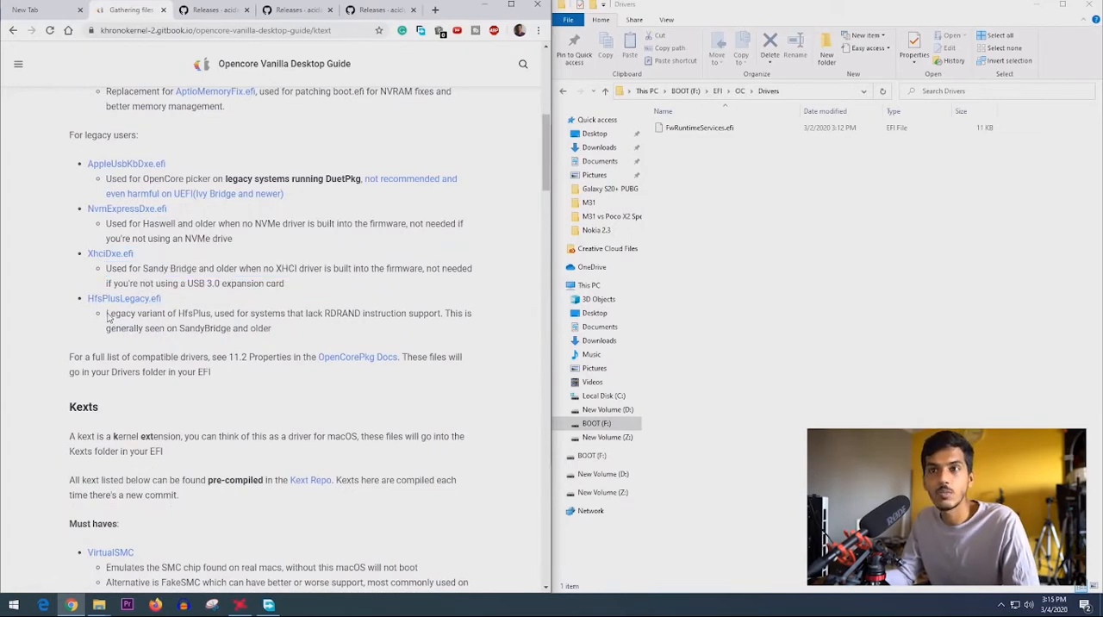
- Read the guide's note on HfsPlusLegacy.efi and look back over the three main firmware drivers
left_click_drag(109, 318, 278, 327)
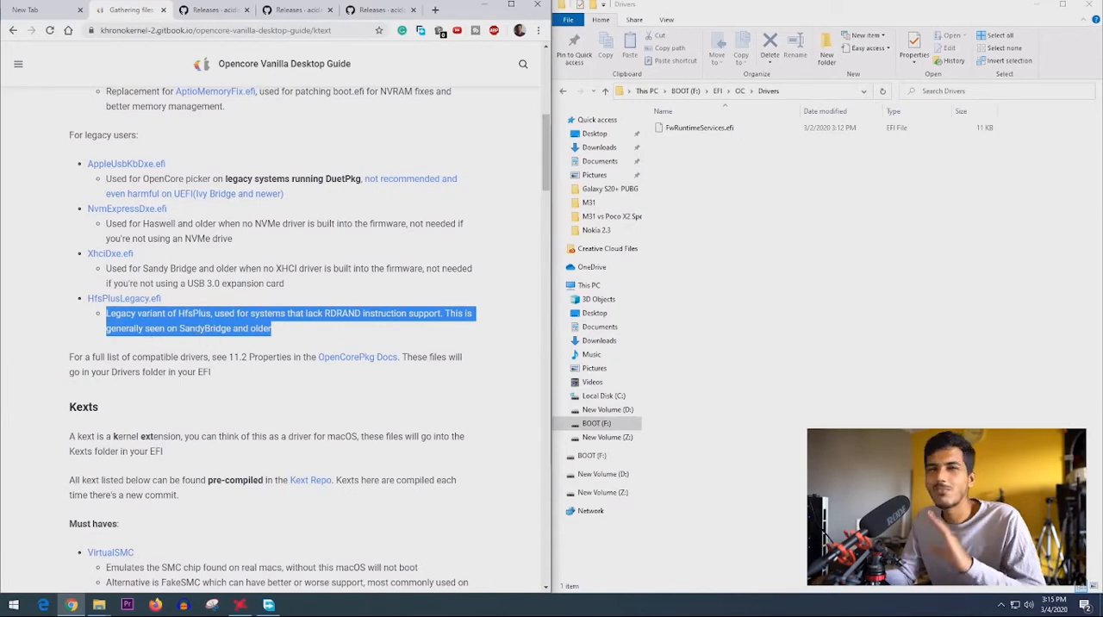
scroll(143, 334, "down", 2)
scroll(142, 331, "up", 6)
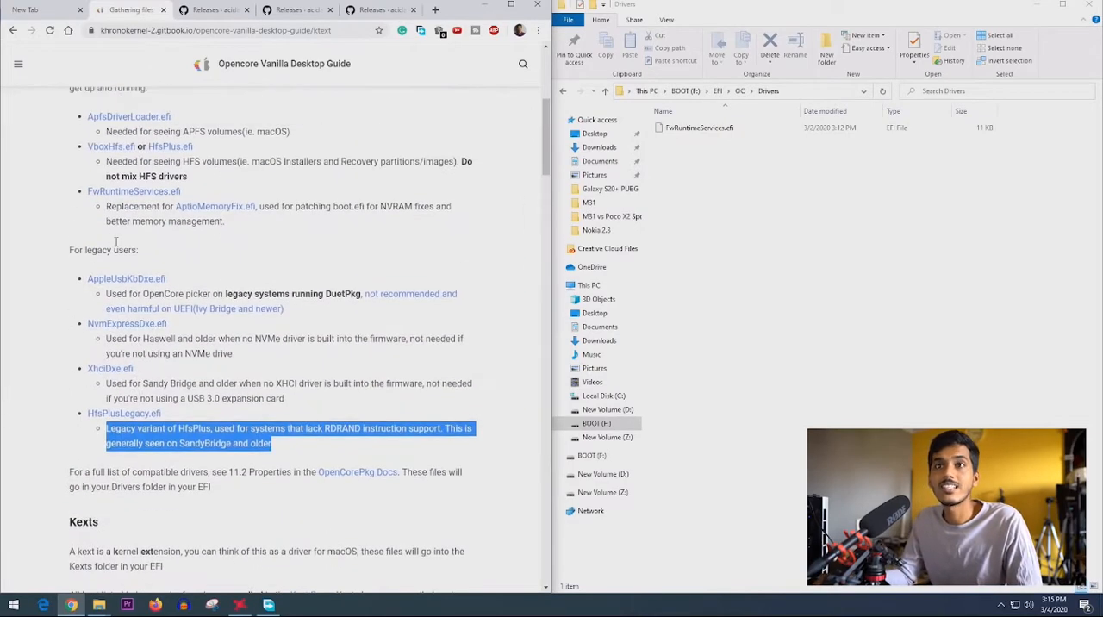
scroll(132, 226, "down", 1)
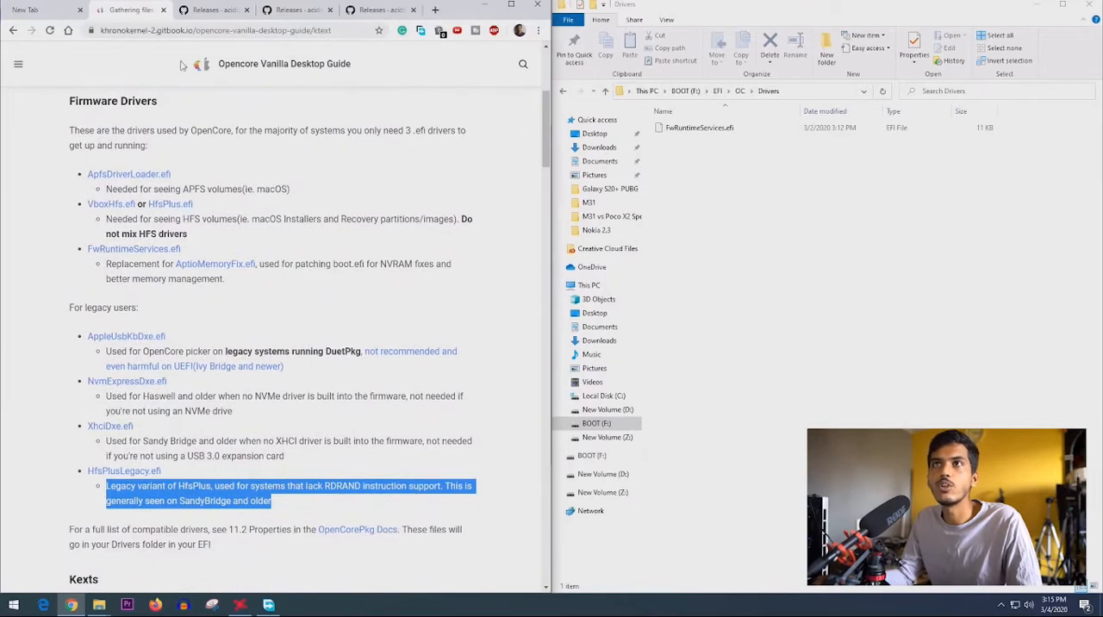
- Check the guide's ApfsDriverLoader.efi entry against the downloads of the latest AppleSupportPkg release
left_click(207, 10)
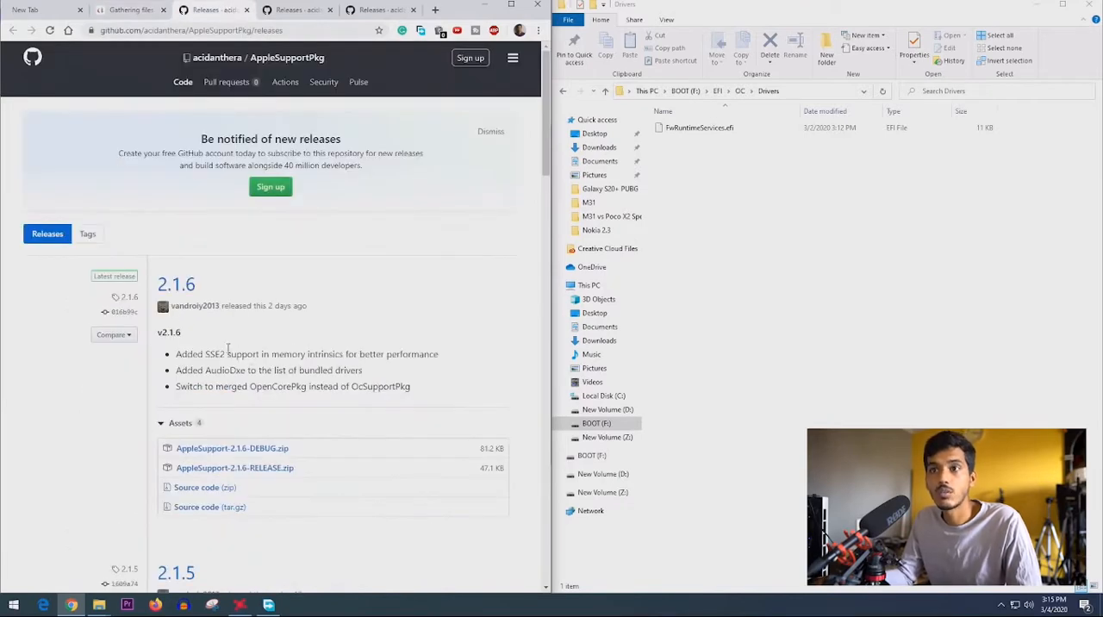
left_click(138, 12)
scroll(176, 240, "up", 1)
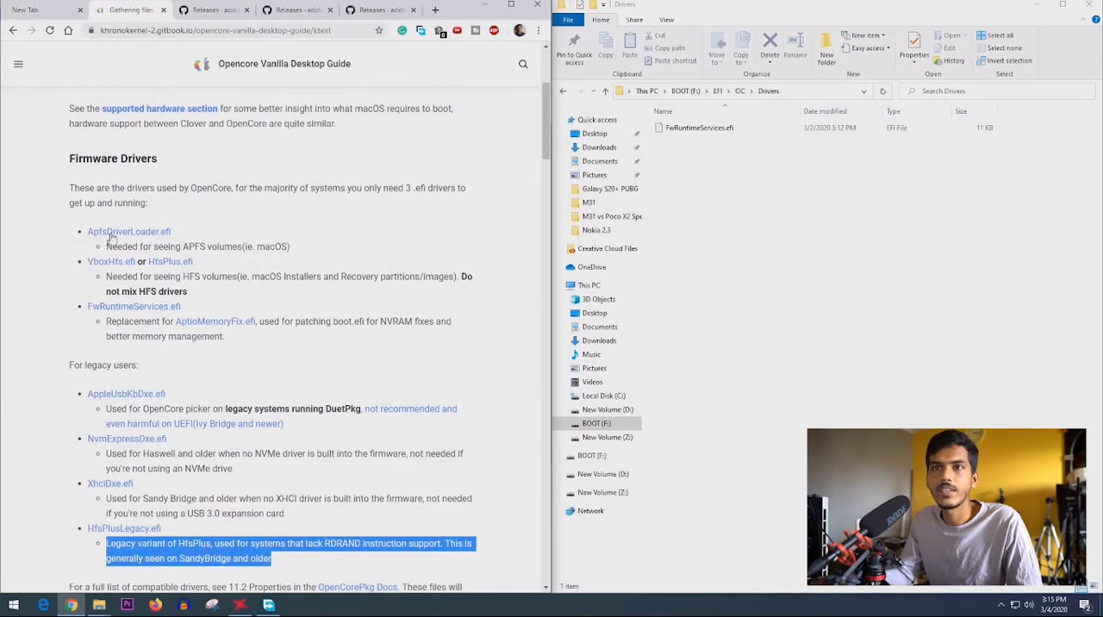
left_click(205, 10)
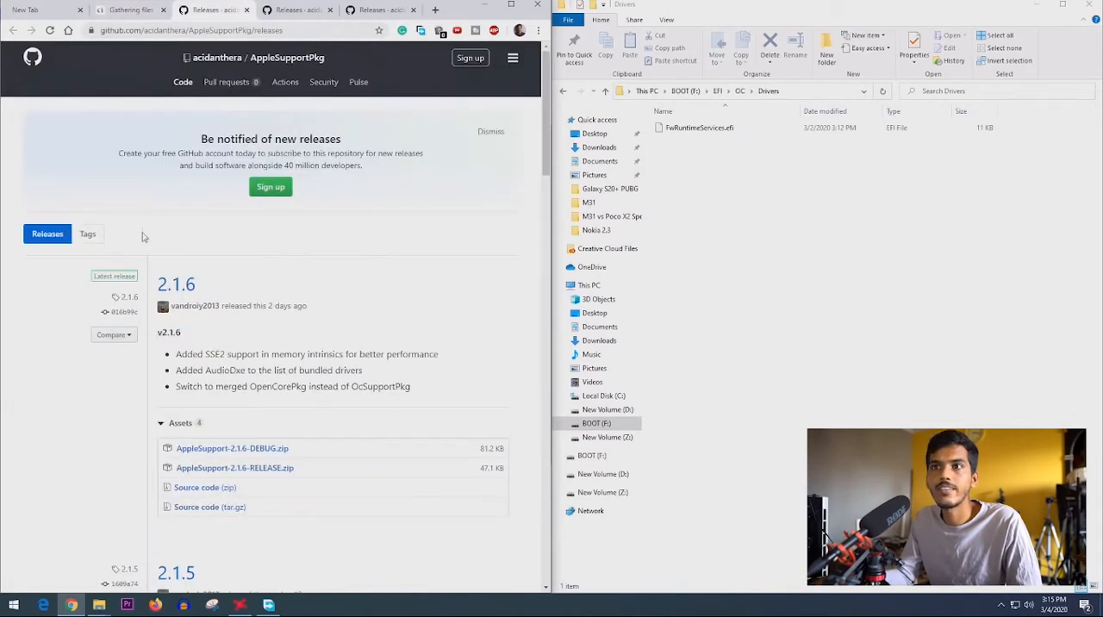
scroll(215, 386, "down", 1)
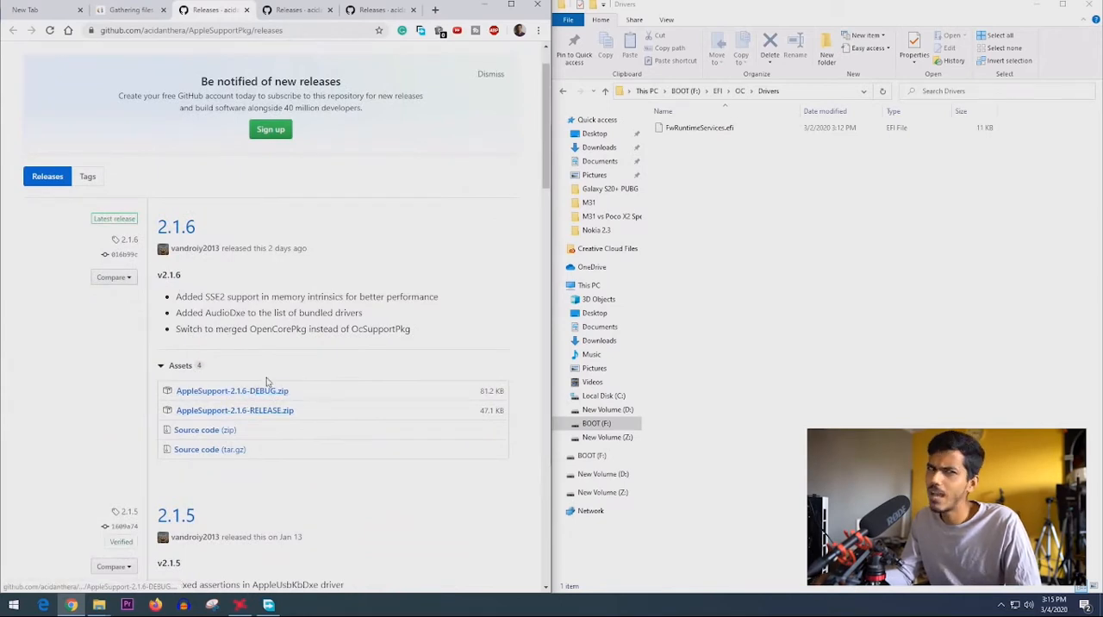
- Open the Downloads folder in a new window and extract the AppleSupport-2.1.6-RELEASE archive into its own folder
left_click(597, 154)
right_click(598, 150)
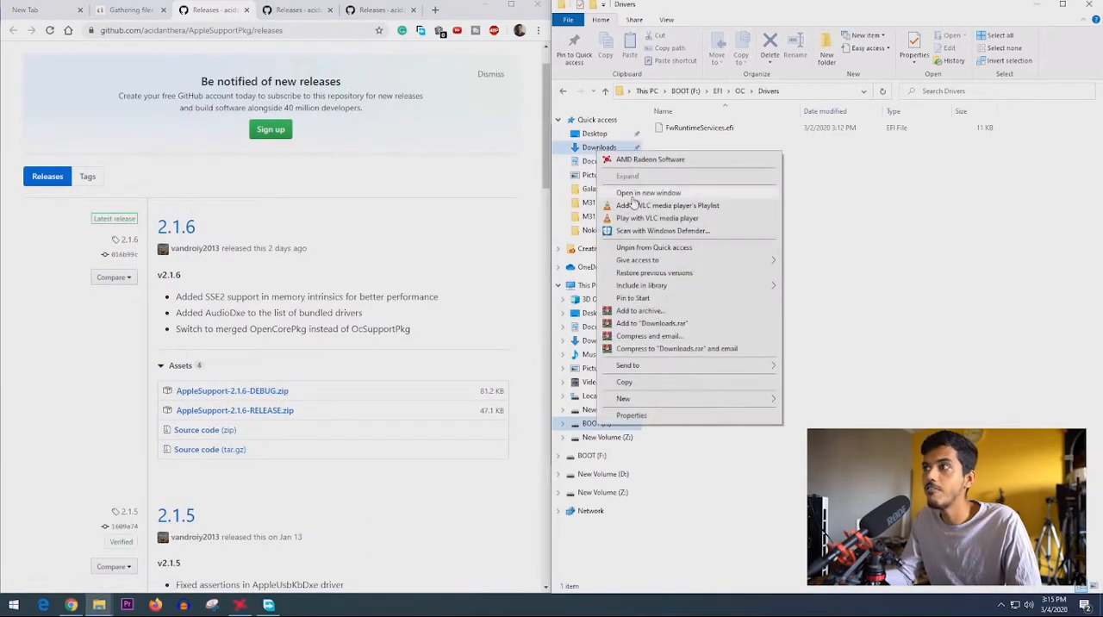
left_click(630, 191)
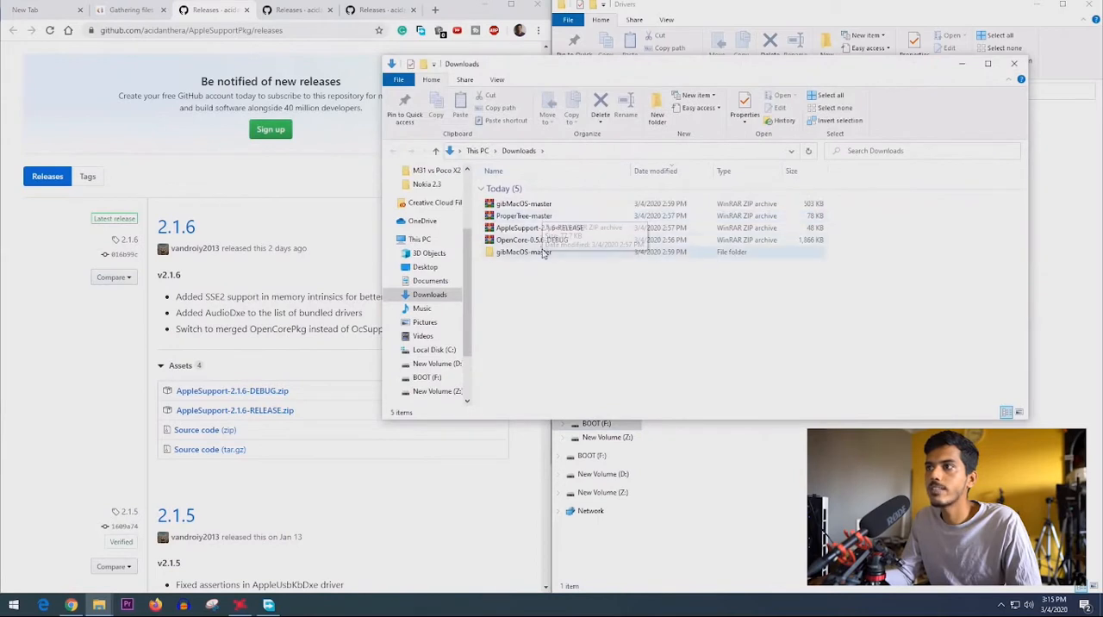
left_click(569, 228)
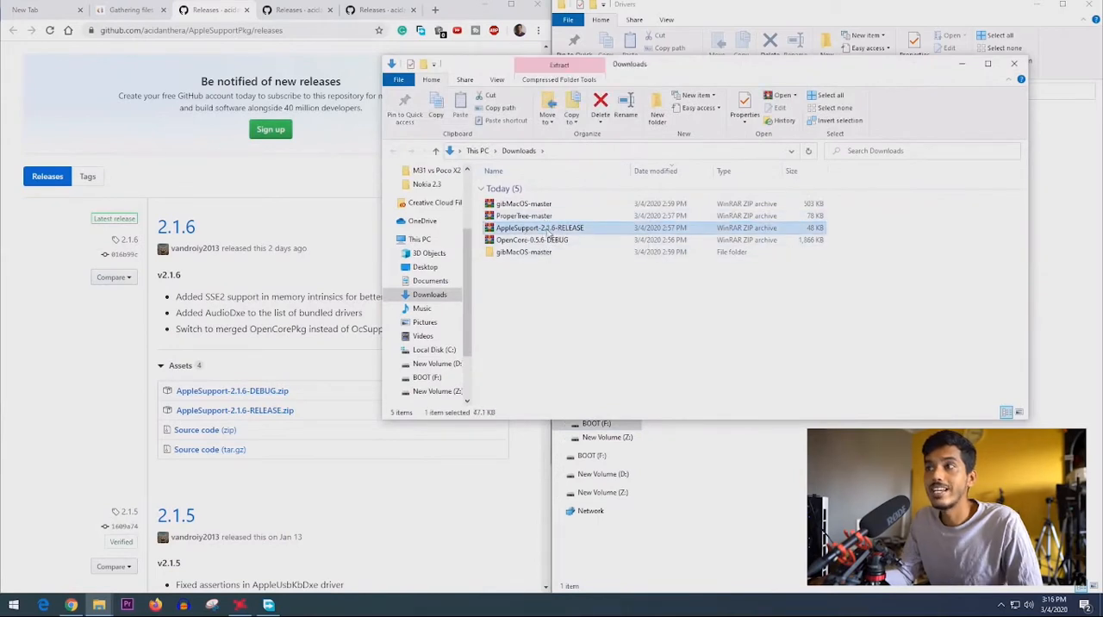
right_click(547, 227)
left_click(574, 277)
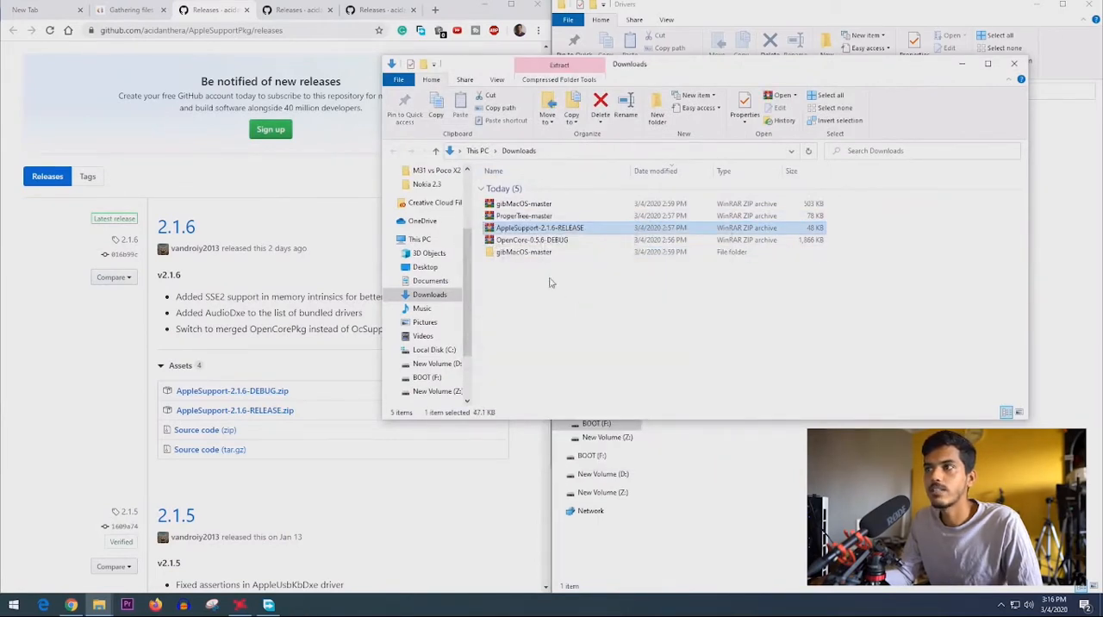
- Copy ApfsDriverLoader.efi from the extracted AppleSupport-2.1.6-RELEASE Drivers folder to EFI > OC > Drivers on the BOOT drive
double_click(525, 264)
left_click(532, 191)
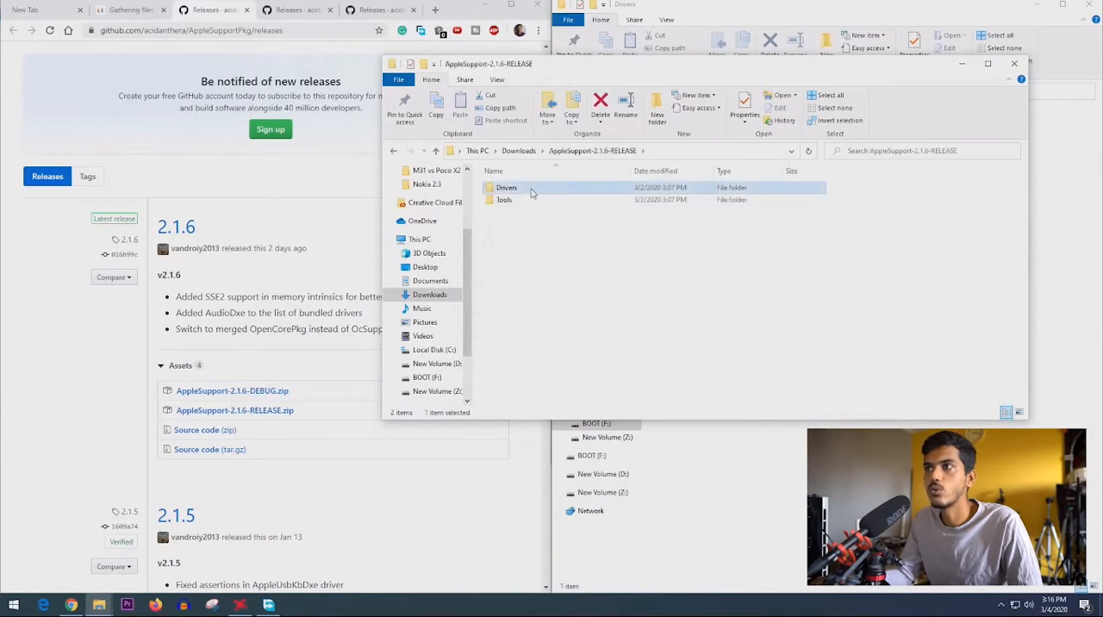
double_click(531, 191)
left_click_drag(570, 75, 546, 295)
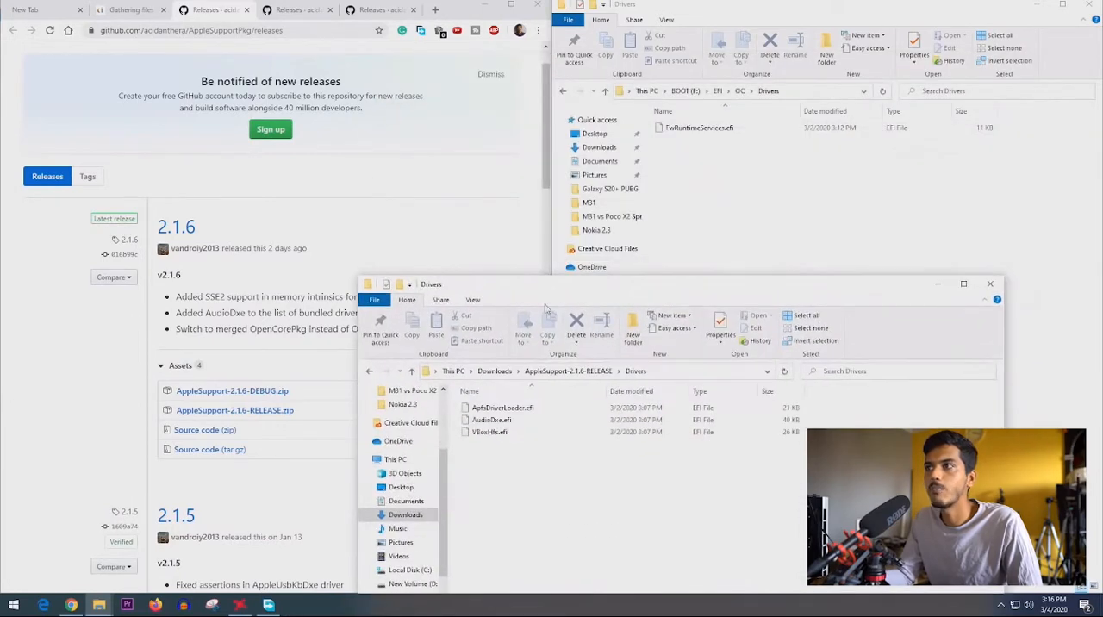
left_click(500, 408)
left_click_drag(493, 418, 762, 191)
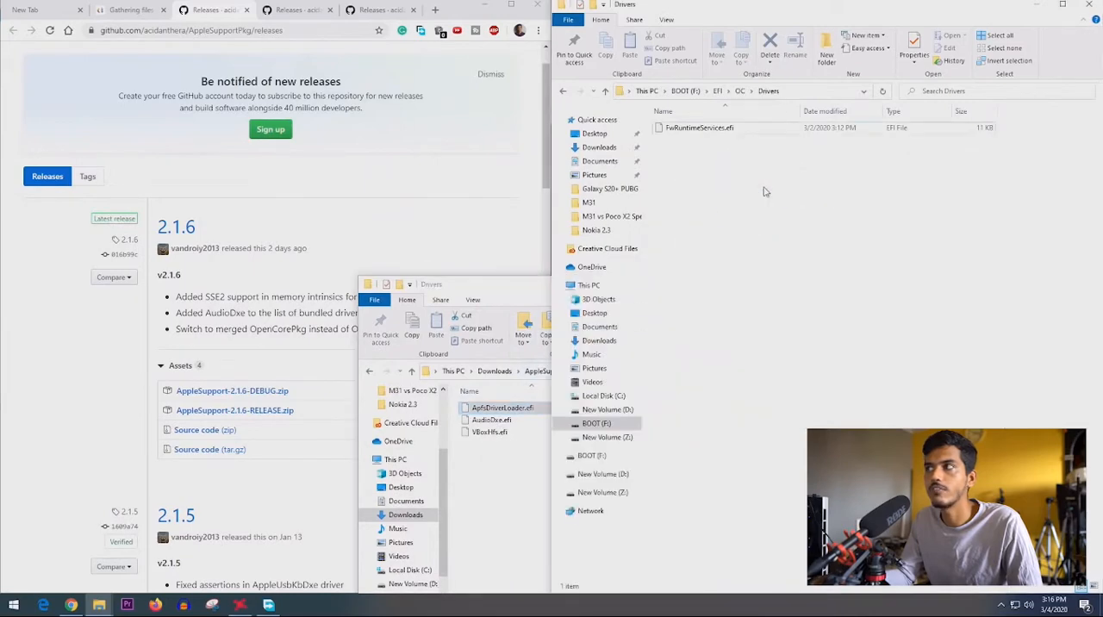
- Check the guide's HFS driver entry and copy VBoxHfs.efi into EFI > OC > Drivers on the BOOT drive
left_click(476, 279)
left_click_drag(493, 290, 419, 253)
left_click(131, 9)
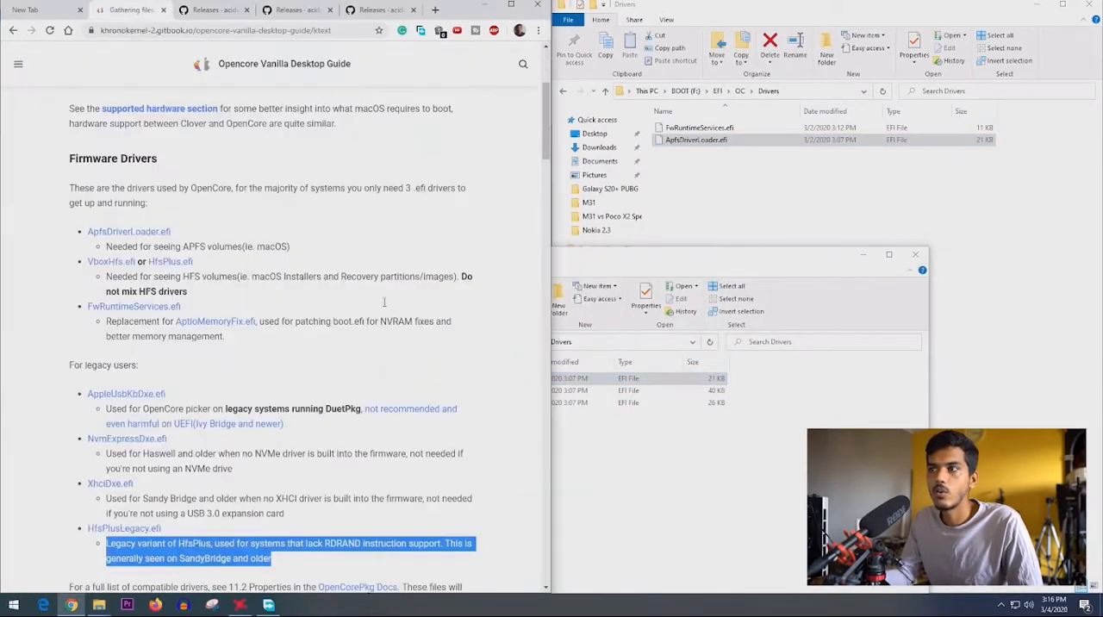
left_click(601, 264)
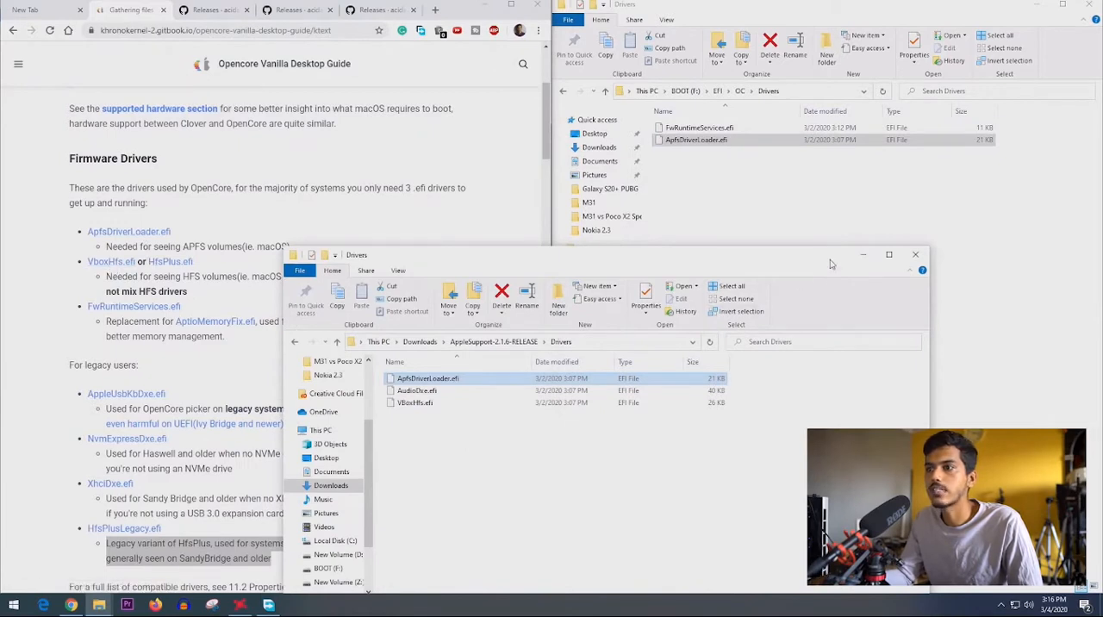
left_click_drag(417, 402, 779, 184)
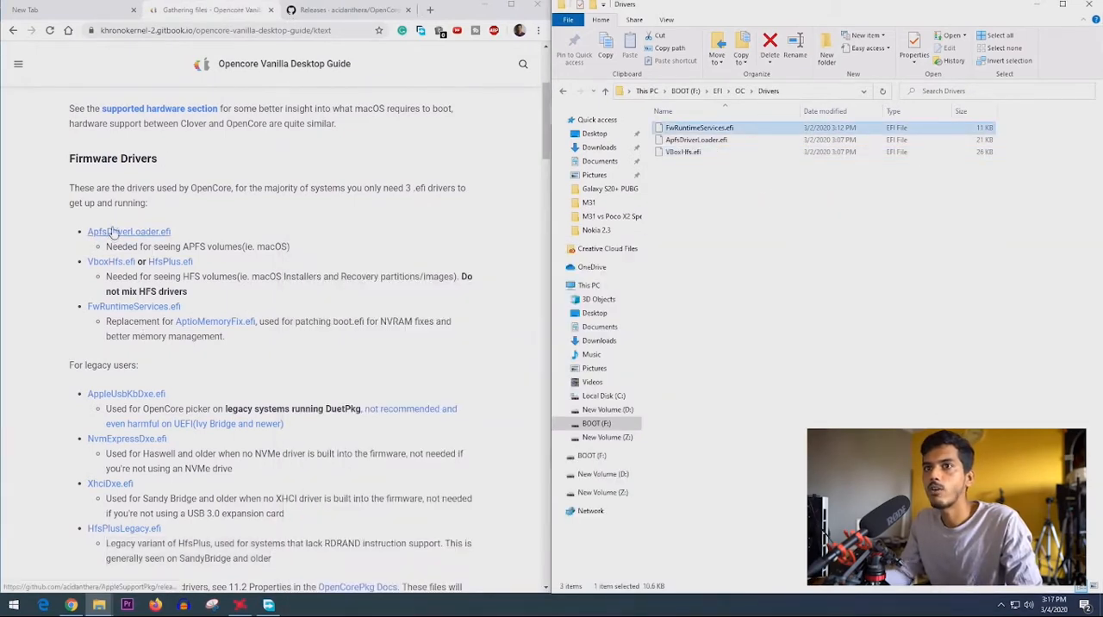
- Compare the copied drivers with the guide's populated EFI folder picture and read the AppleUsbKbDxe.efi note
left_click_drag(715, 208, 645, 105)
left_click(13, 30)
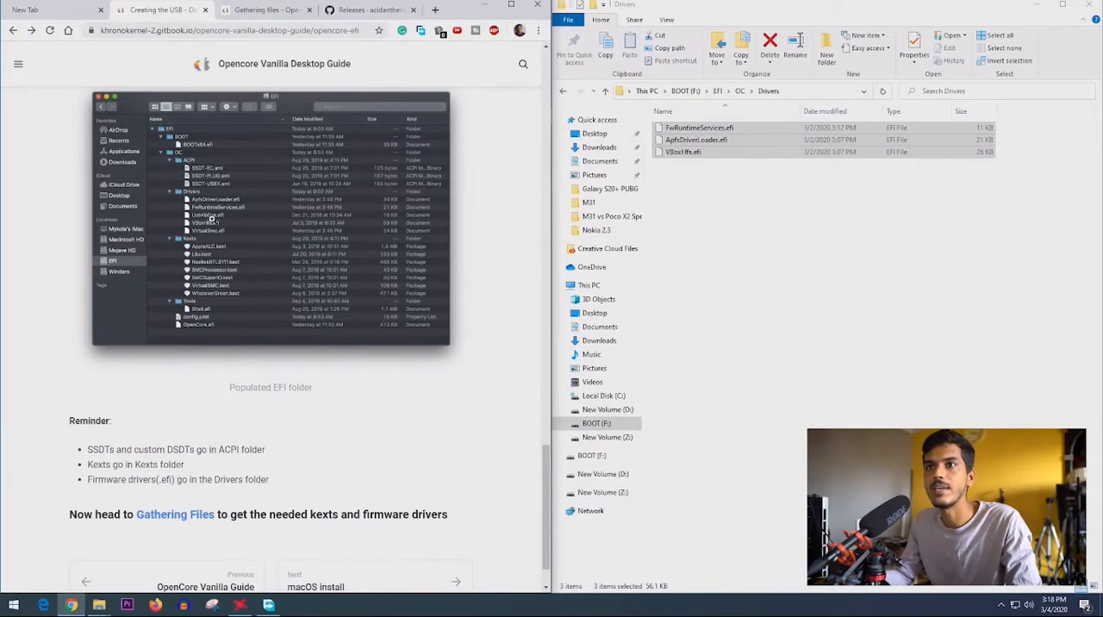
key("ctrl+Tab")
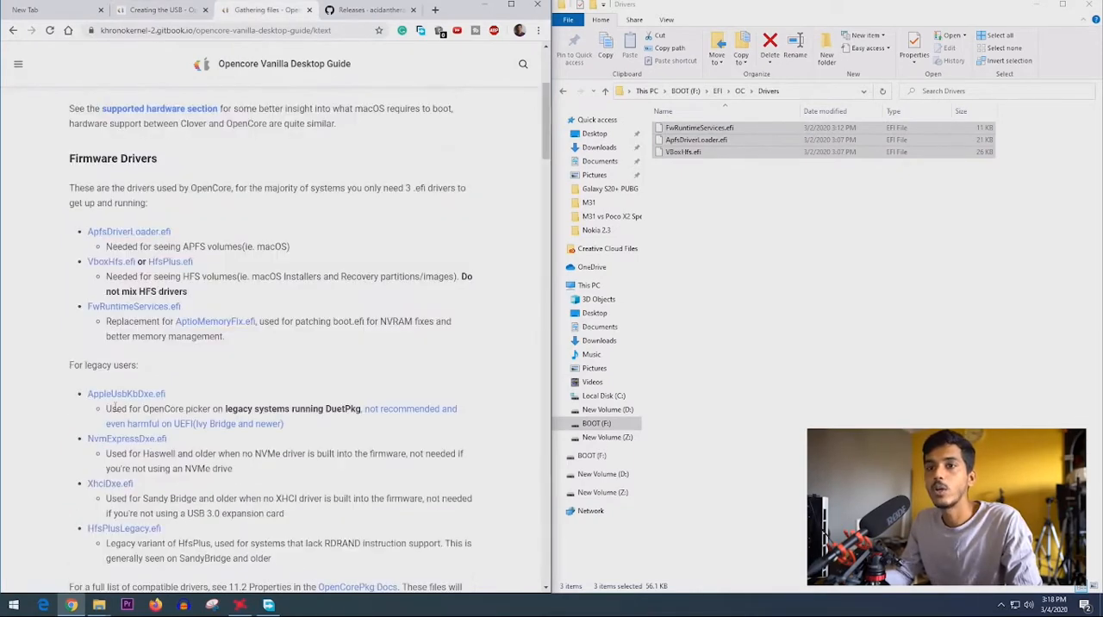
left_click_drag(107, 410, 246, 411)
left_click_drag(335, 419, 356, 419)
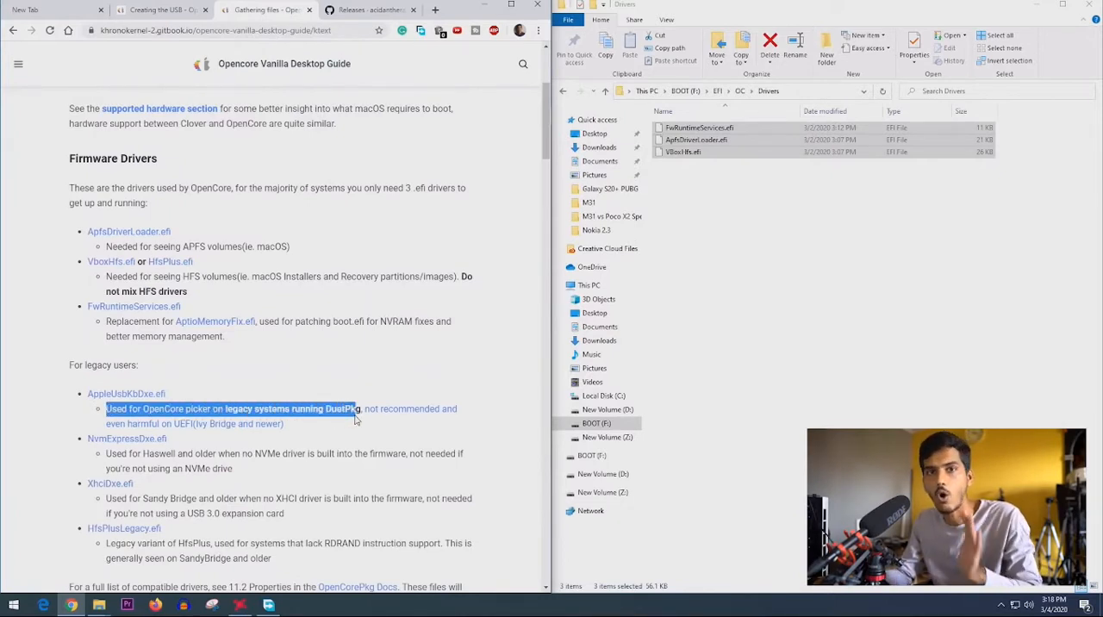
left_click(168, 10)
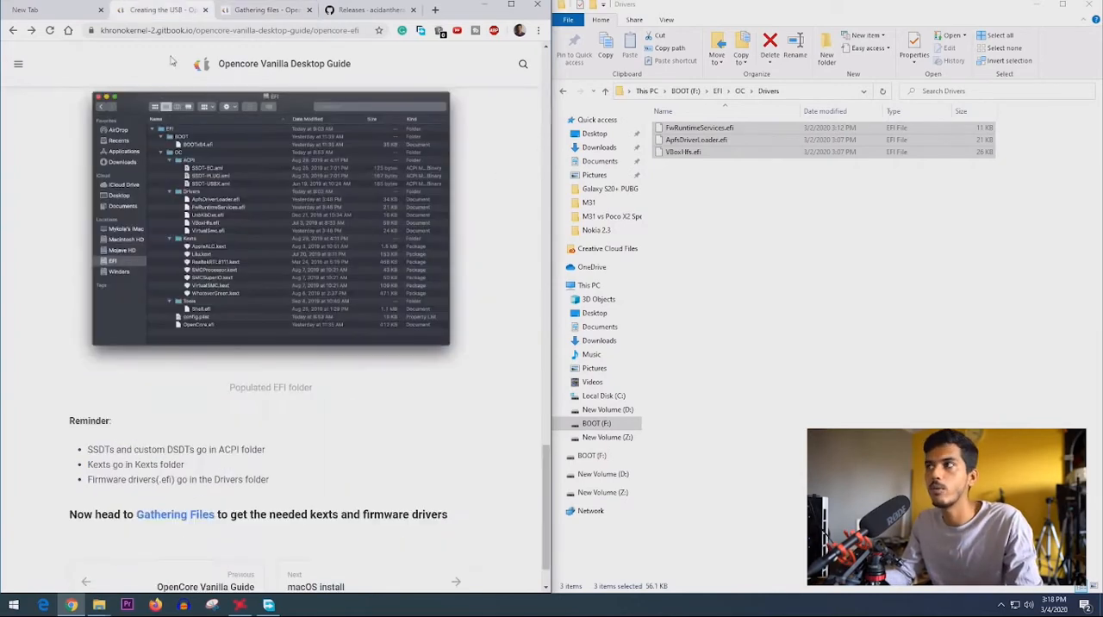
- Return to the OC folder on the BOOT drive and close the Creating the USB and OpenCorePkg releases pages
left_click(740, 90)
left_click(206, 9)
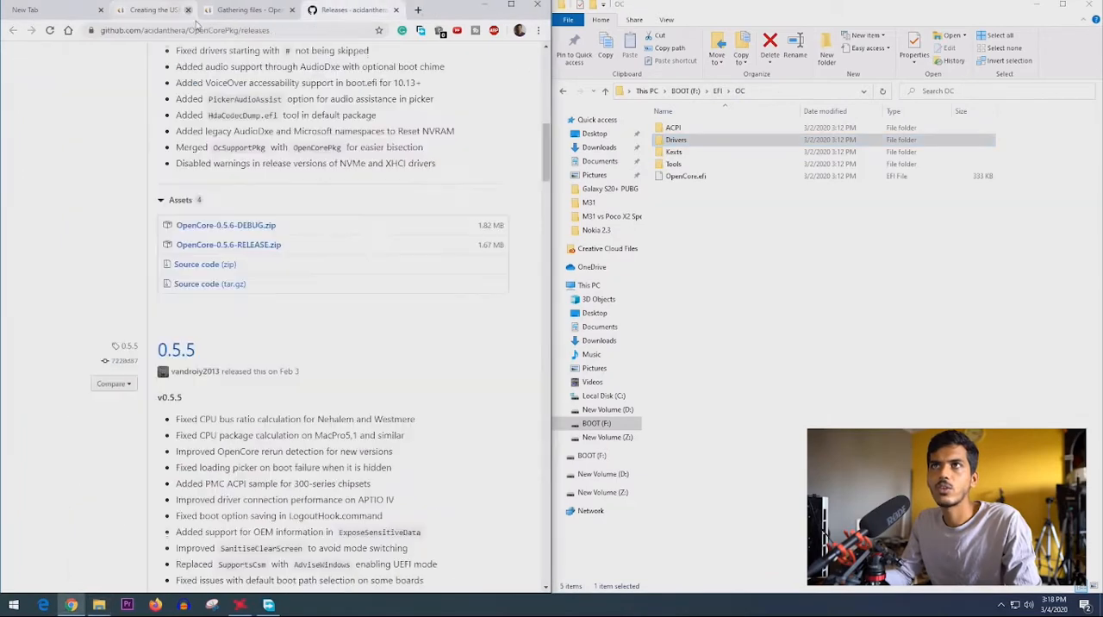
left_click(409, 9)
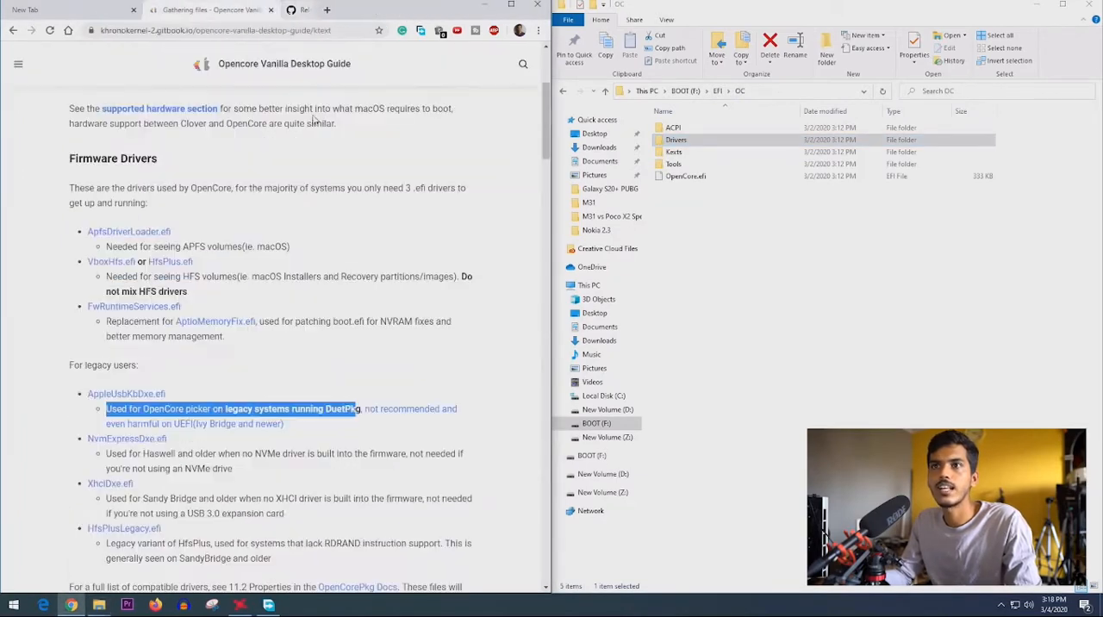
- Read the guide's explanation of kexts and open the EFI > OC > Kexts folder on the BOOT drive
left_click(58, 399)
scroll(58, 399, "down", 3)
scroll(74, 319, "down", 1)
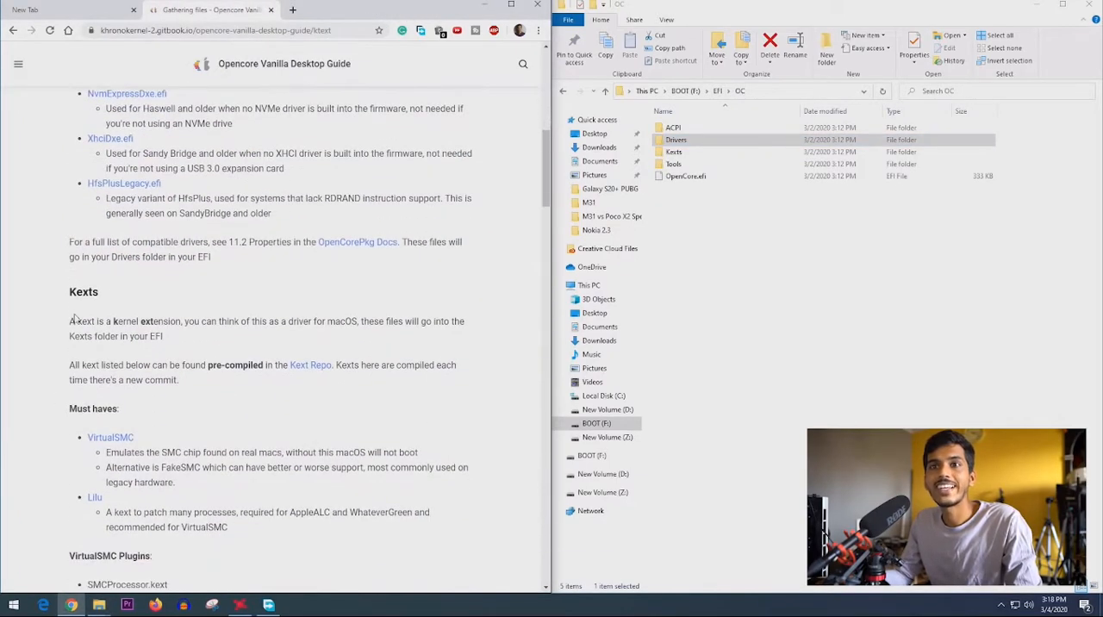
left_click_drag(74, 322, 183, 343)
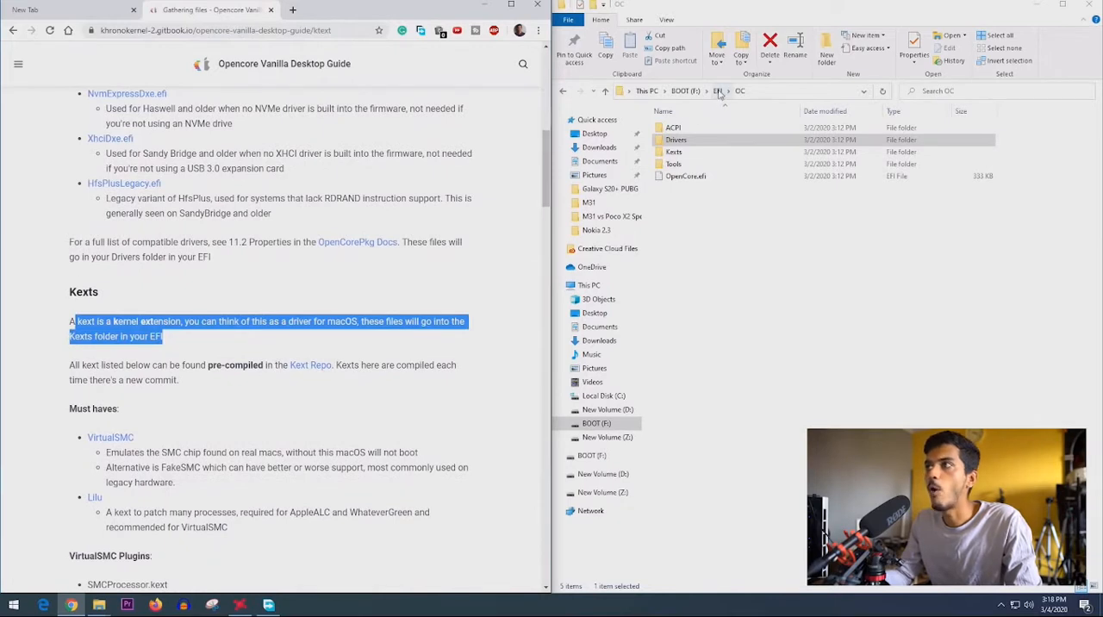
left_click(689, 150)
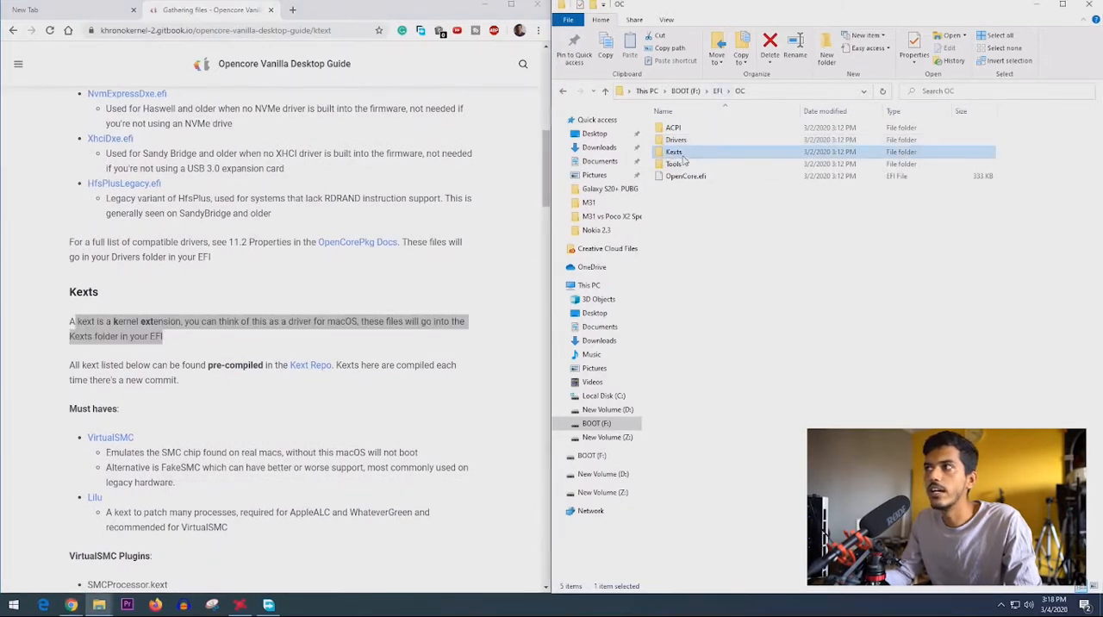
double_click(681, 153)
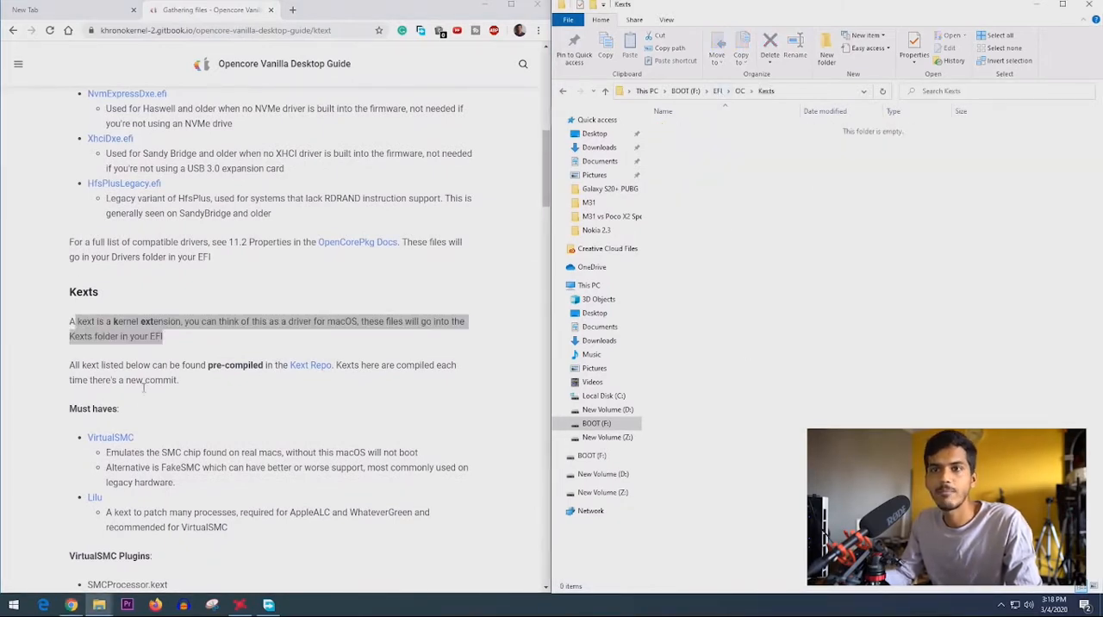
- Open the VirtualSMC and Lilu links from the must-have kexts in new tabs
scroll(80, 345, "down", 1)
left_click(76, 347)
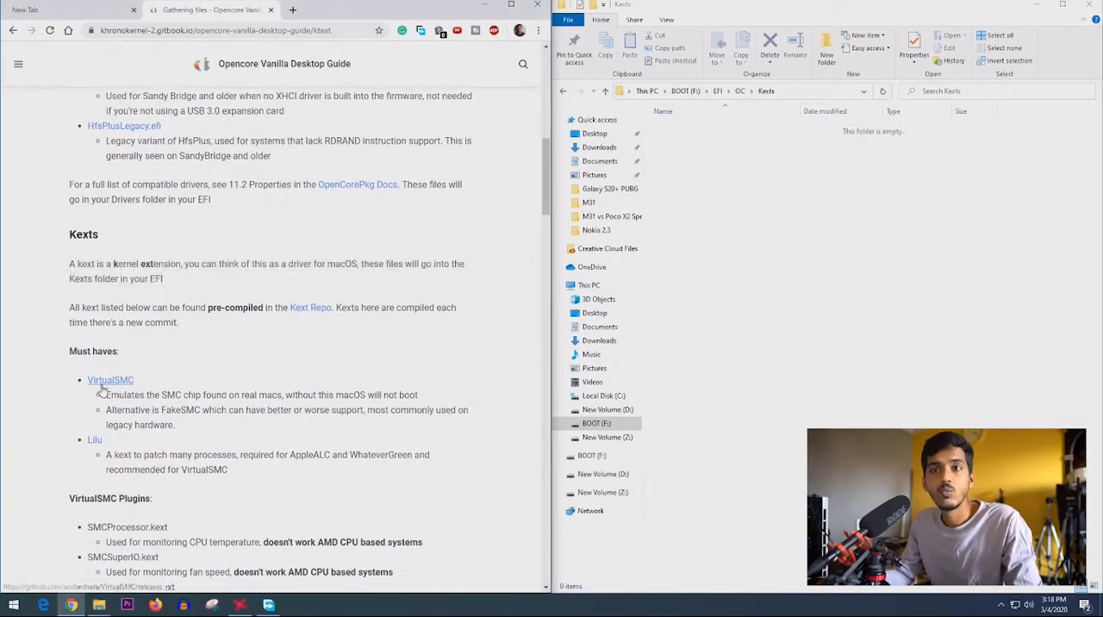
scroll(94, 388, "down", 1)
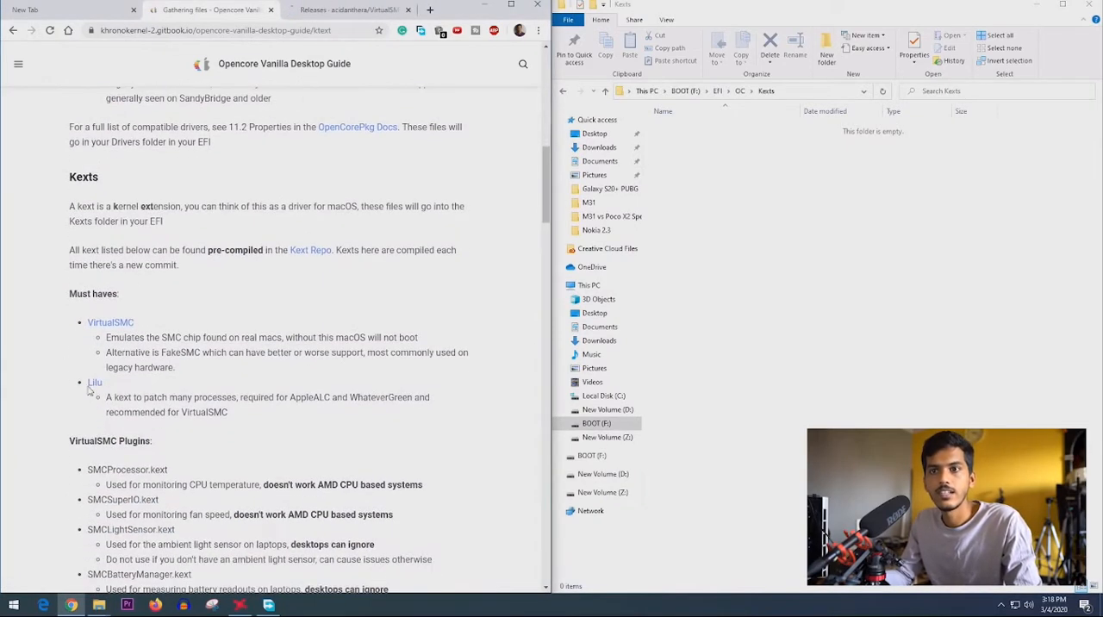
middle_click(92, 386)
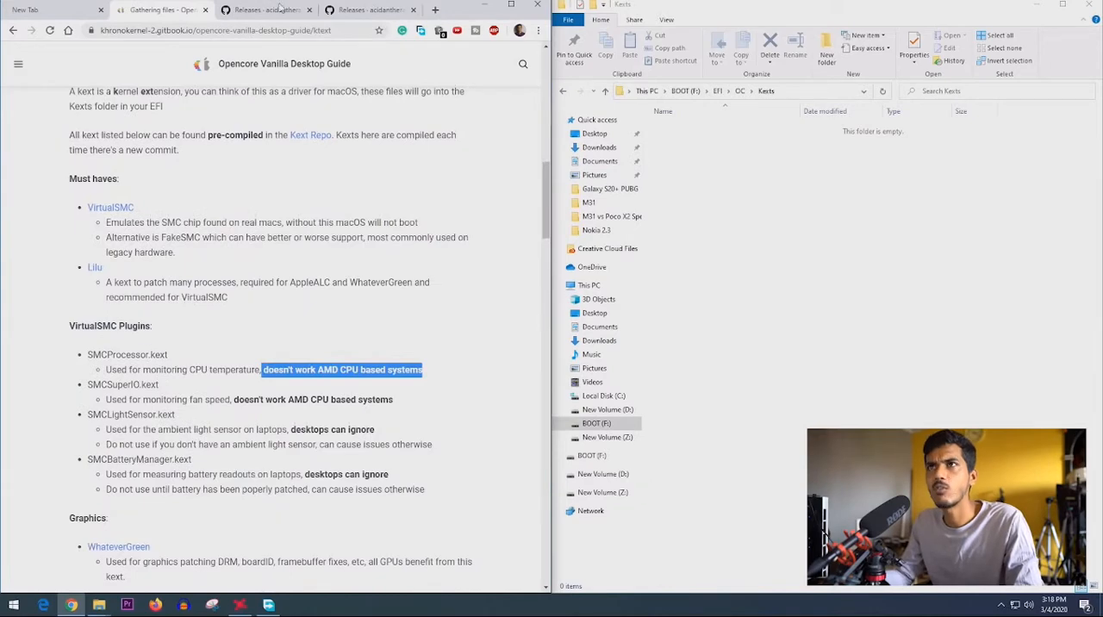
- Download VirtualSMC-1.1.1-RELEASE.zip and Lilu-1.4.2-RELEASE.zip from their GitHub release pages
left_click(279, 10)
left_click(246, 452)
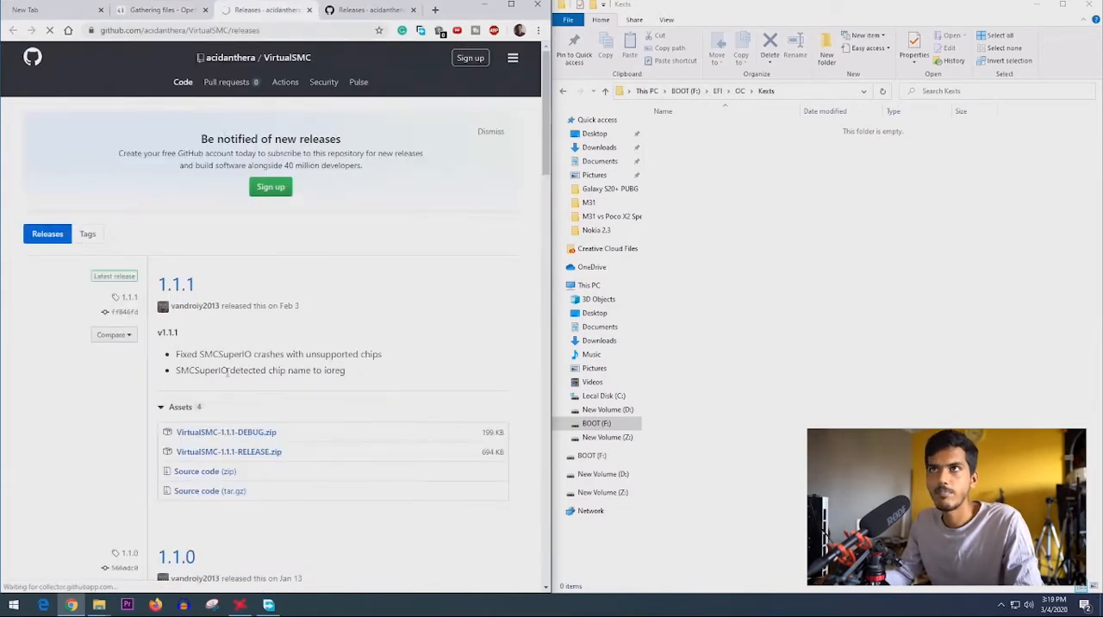
key("ctrl+Tab")
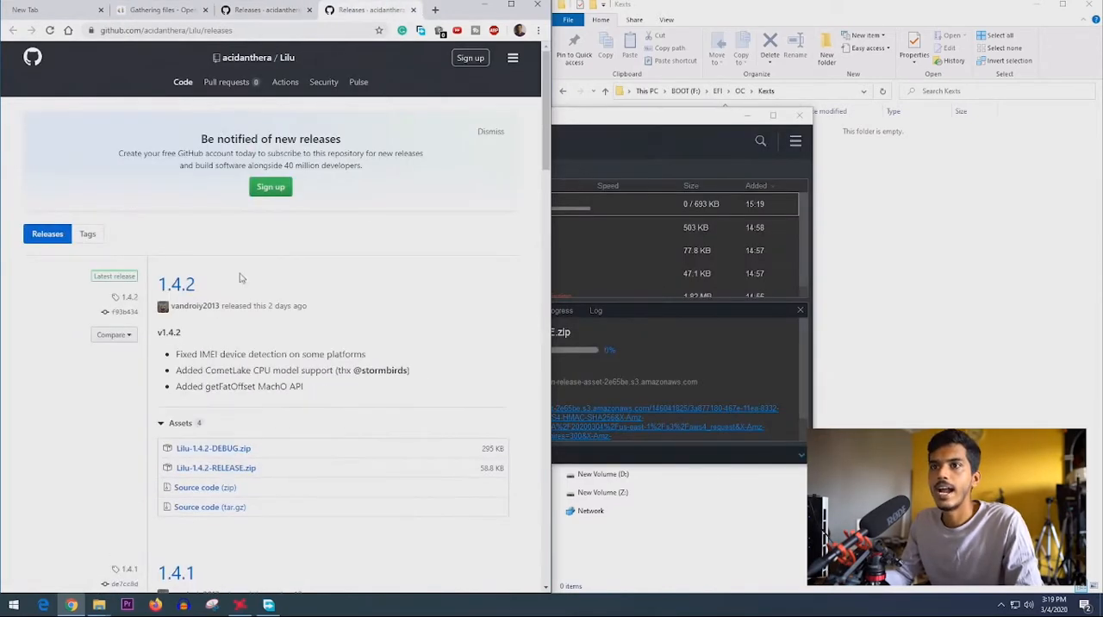
left_click(223, 473)
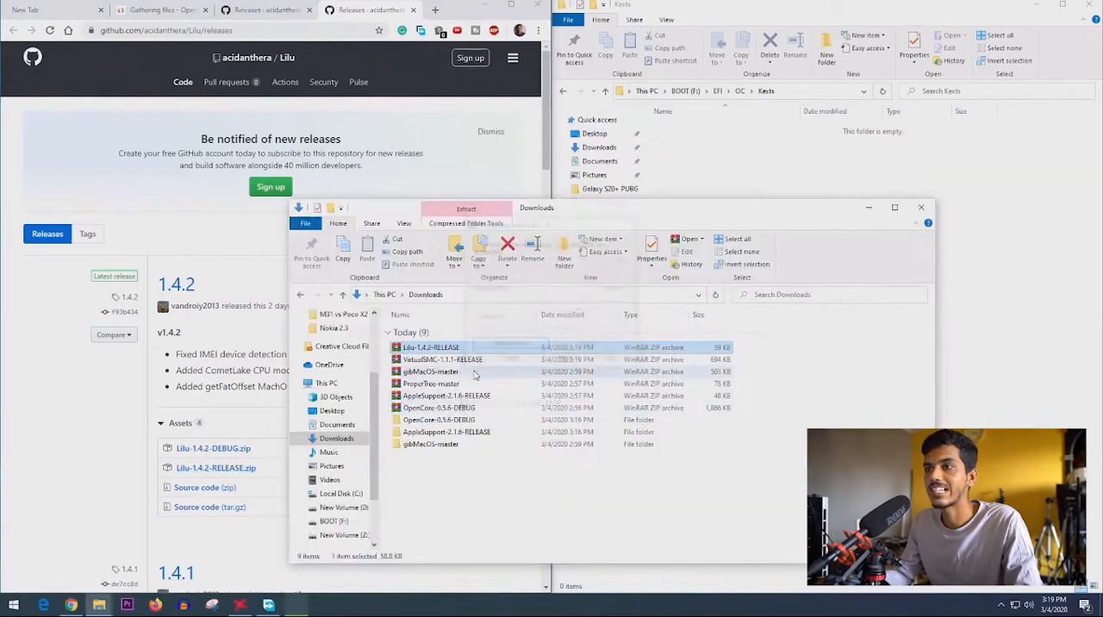
- Extract the VirtualSMC-1.1.1-RELEASE archive into its own folder in Downloads
left_click(463, 360)
right_click(462, 360)
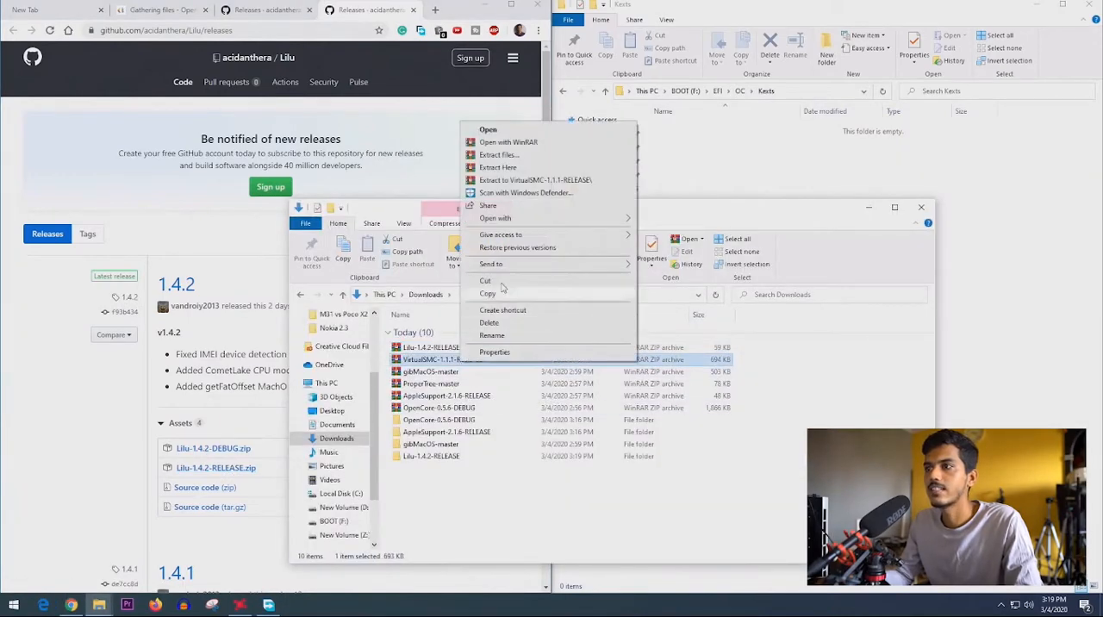
left_click(536, 181)
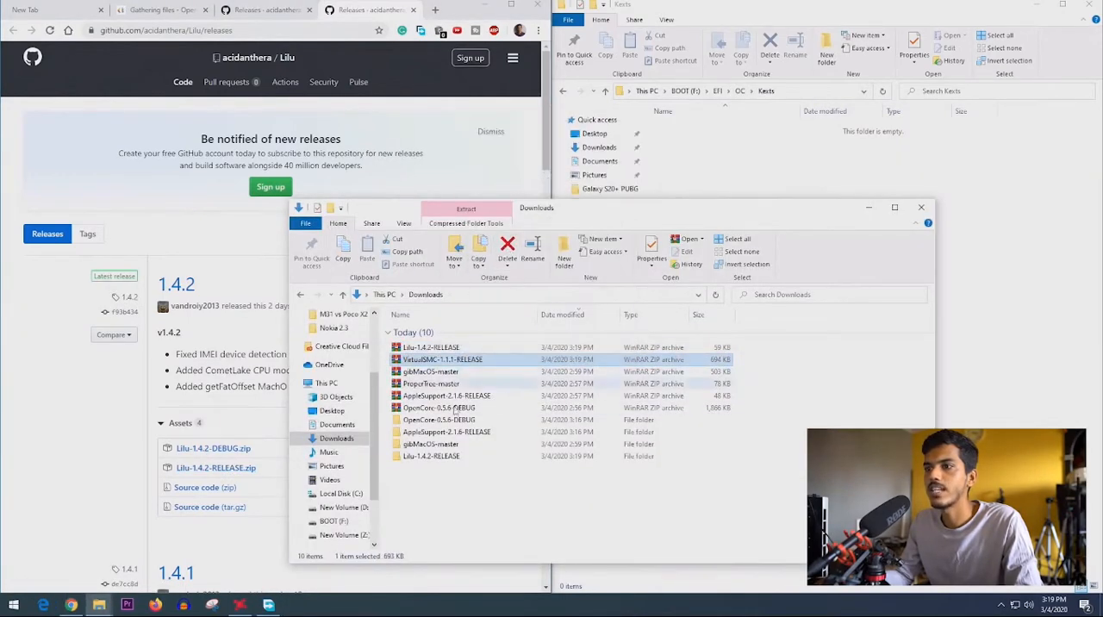
- Copy VirtualSMC.kext from the extracted VirtualSMC-1.1.1-RELEASE Kexts folder into EFI > OC > Kexts on the BOOT drive
double_click(439, 471)
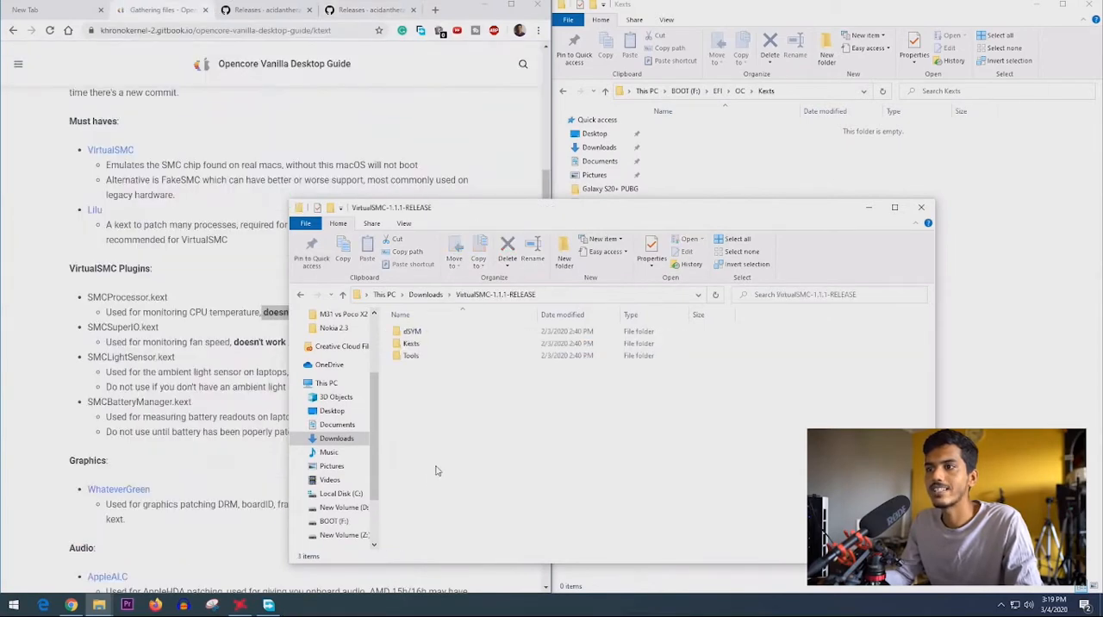
double_click(420, 345)
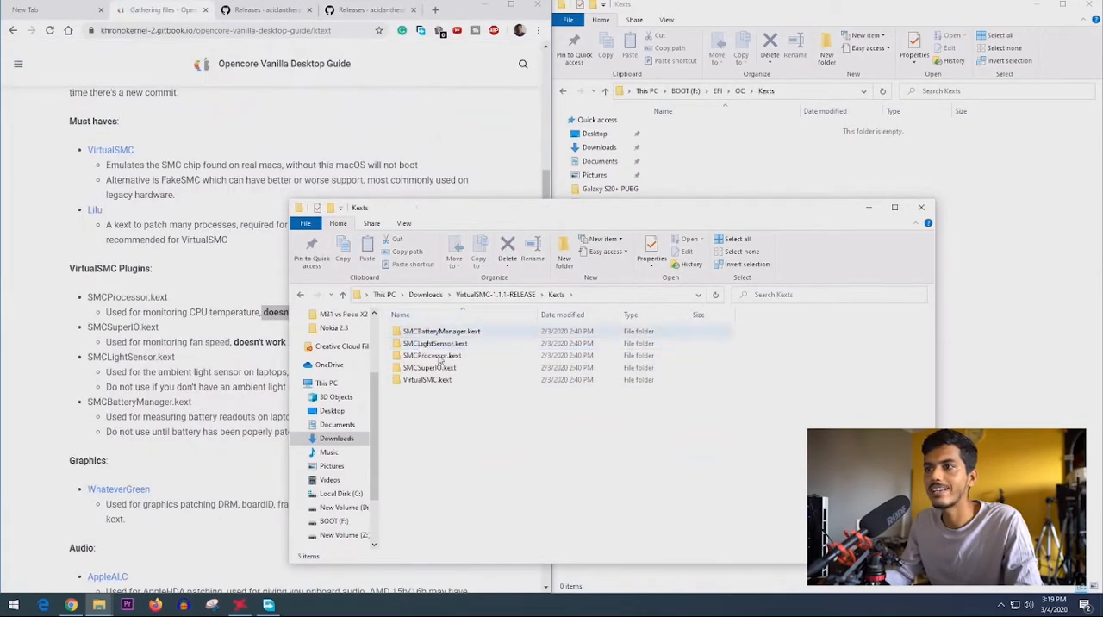
left_click_drag(465, 427, 449, 323)
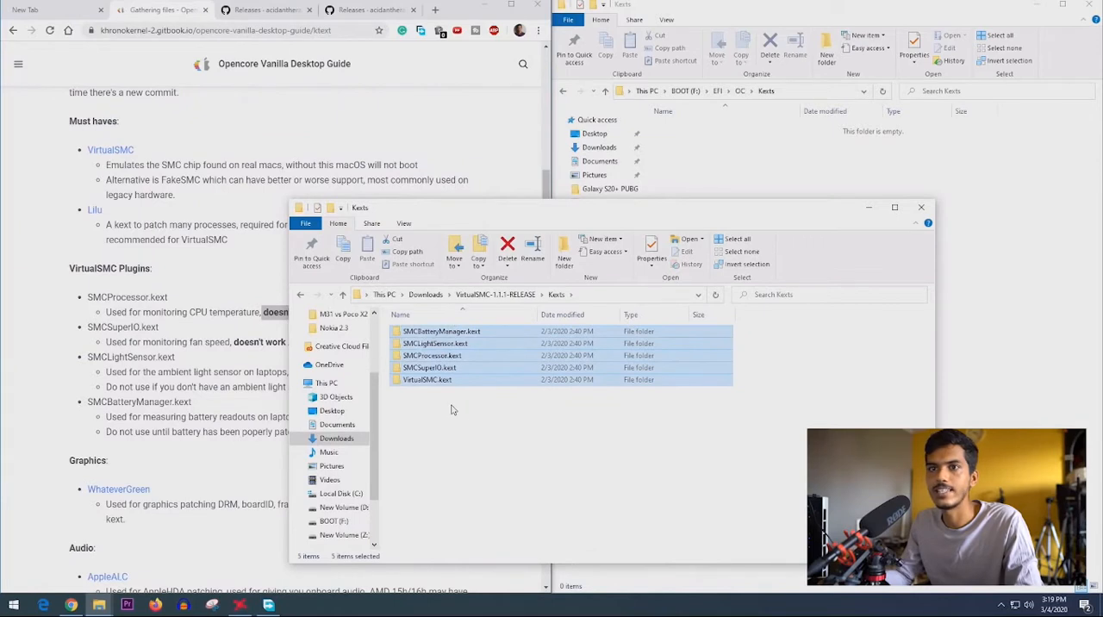
left_click(421, 380)
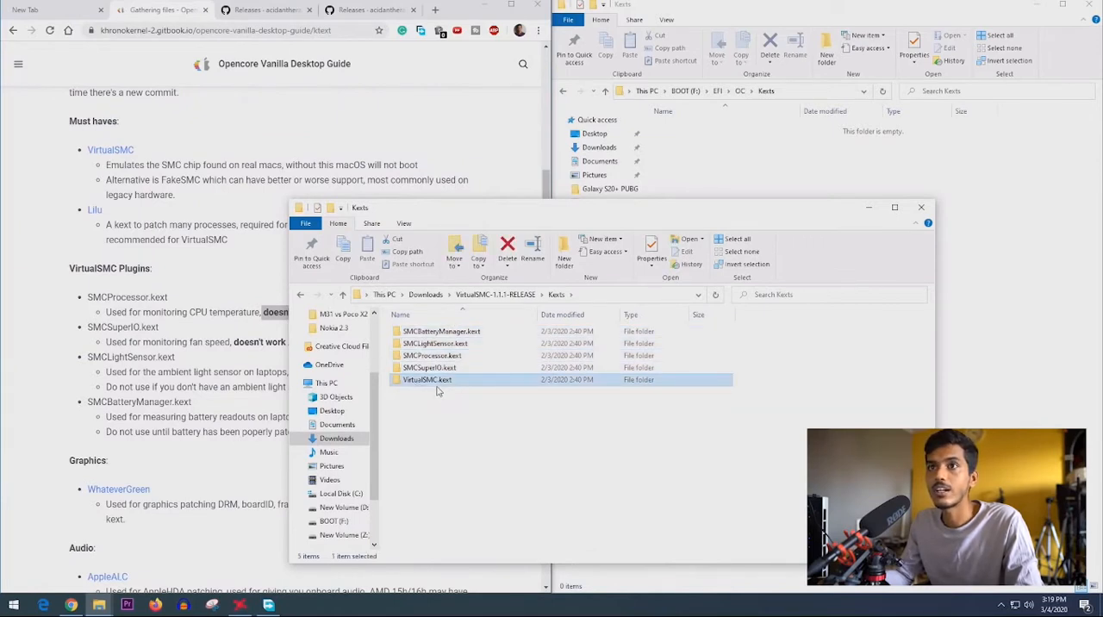
left_click_drag(425, 386, 738, 183)
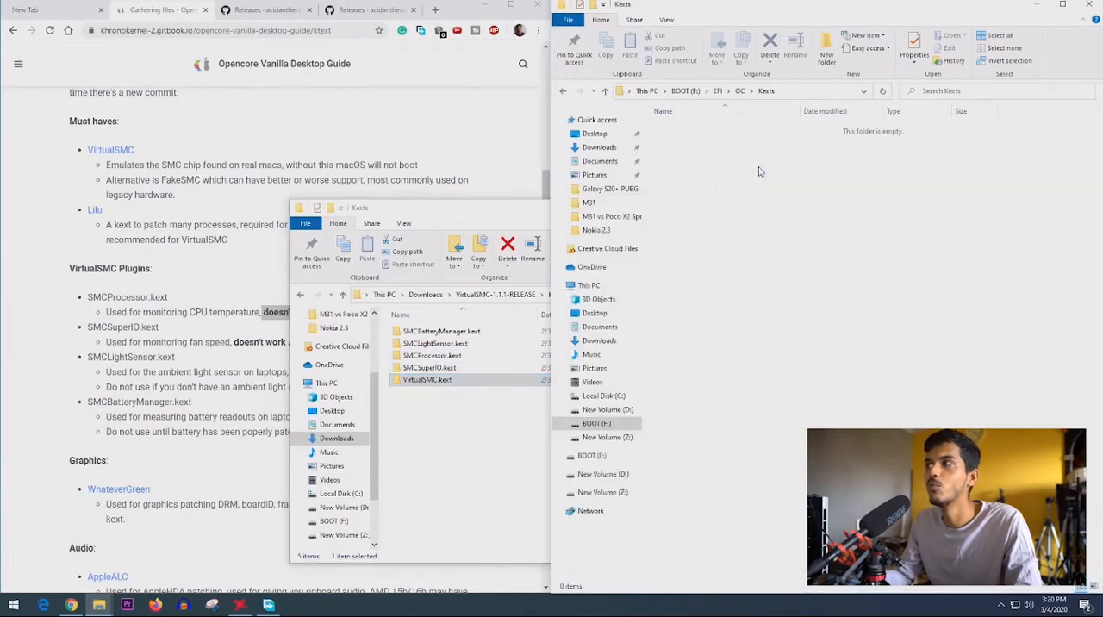
left_click(486, 218)
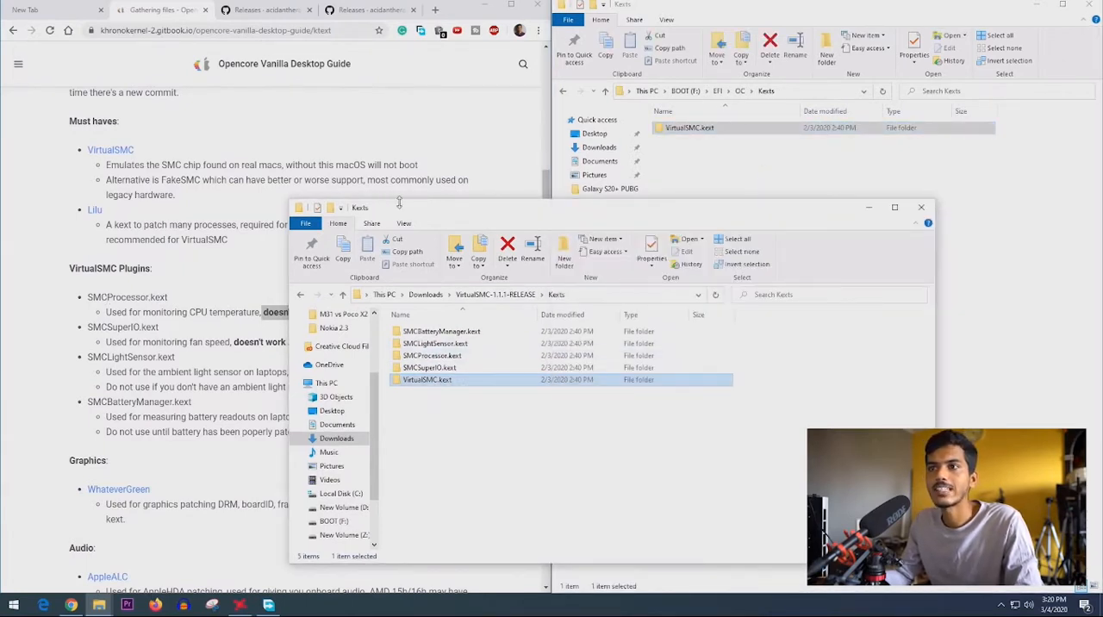
- Compare the guide's VirtualSMC plugin notes with the extracted kexts to see which plugins suit the system, and minimize the extracted folder
left_click_drag(472, 221, 623, 203)
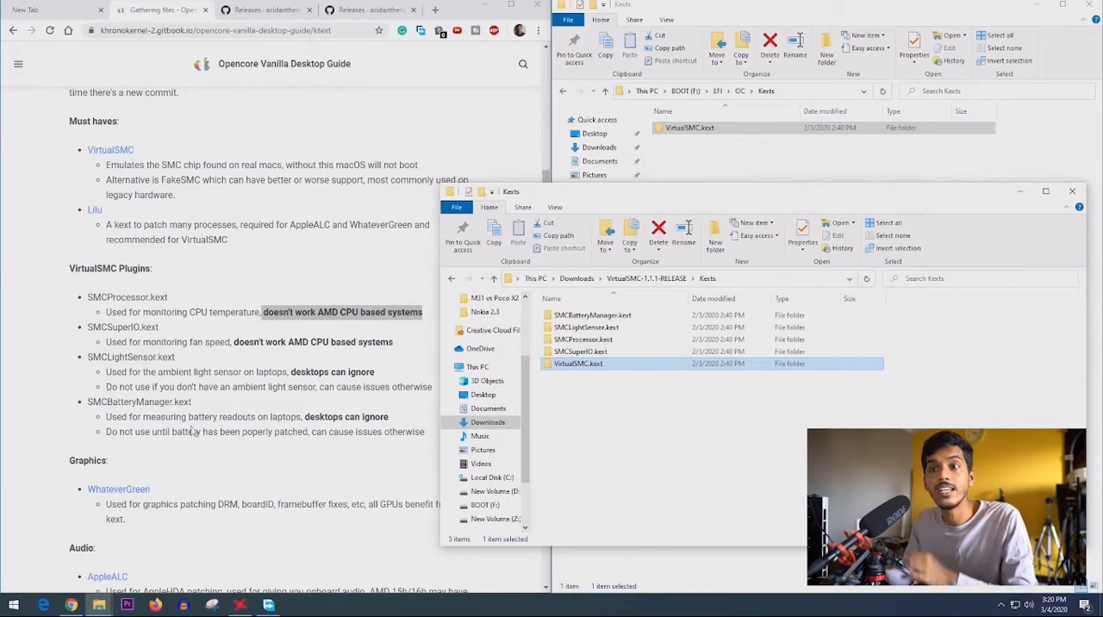
left_click_drag(218, 417, 278, 417)
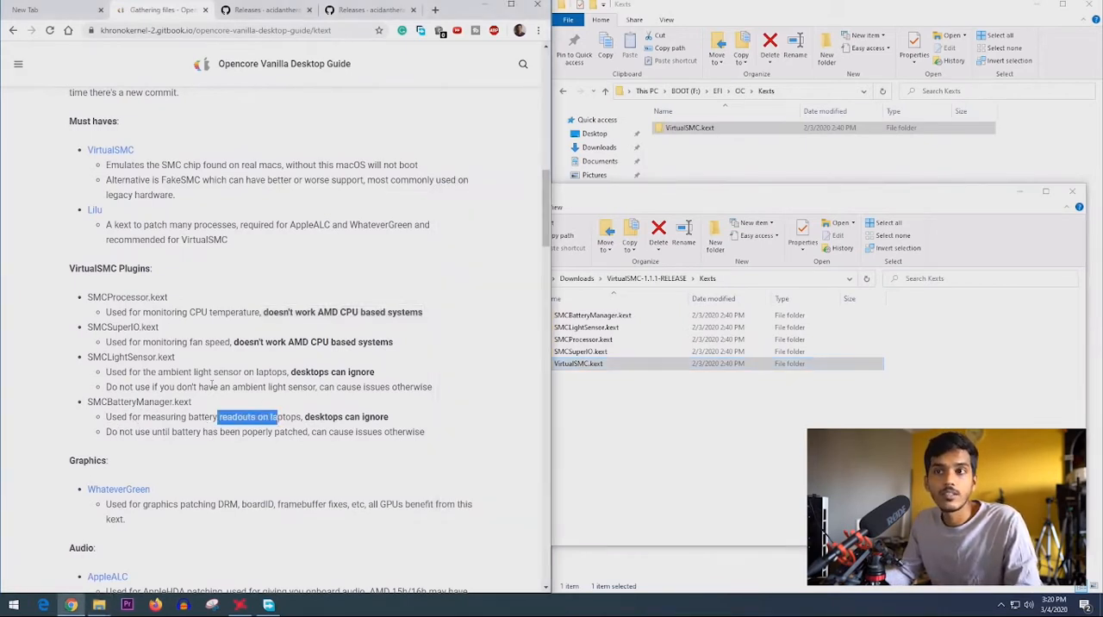
left_click_drag(159, 371, 284, 372)
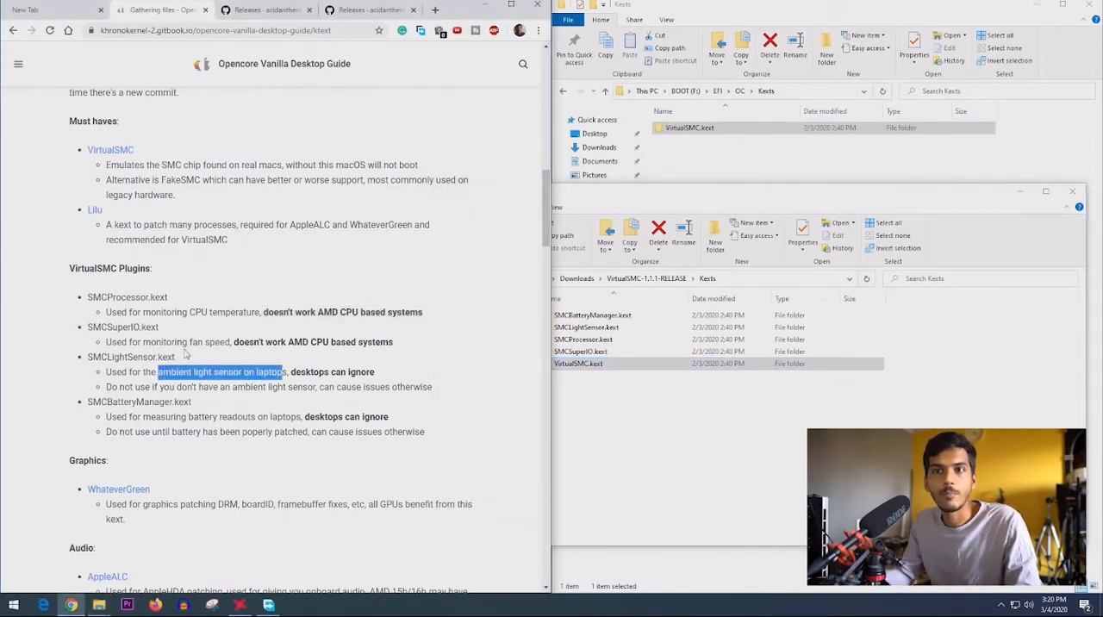
left_click_drag(129, 342, 239, 342)
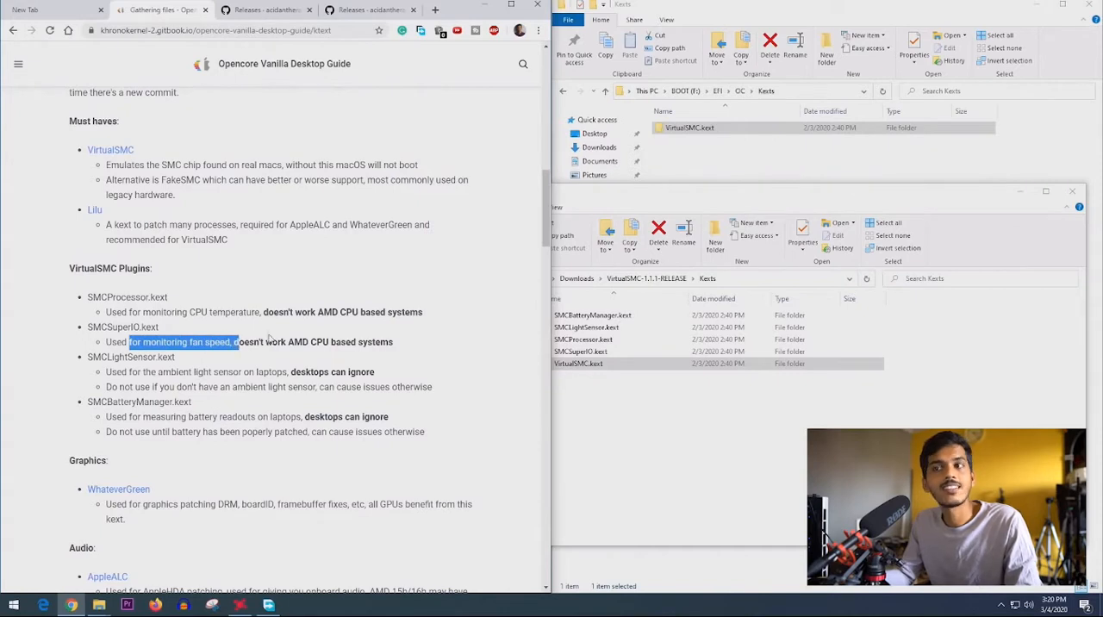
left_click(662, 445)
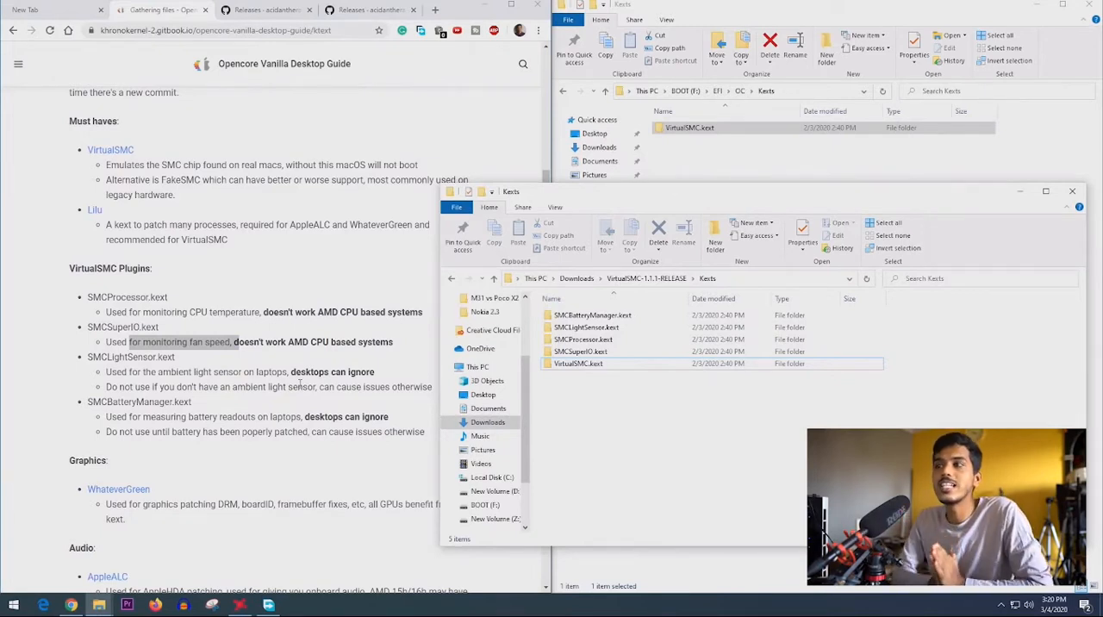
left_click(610, 341, "shift")
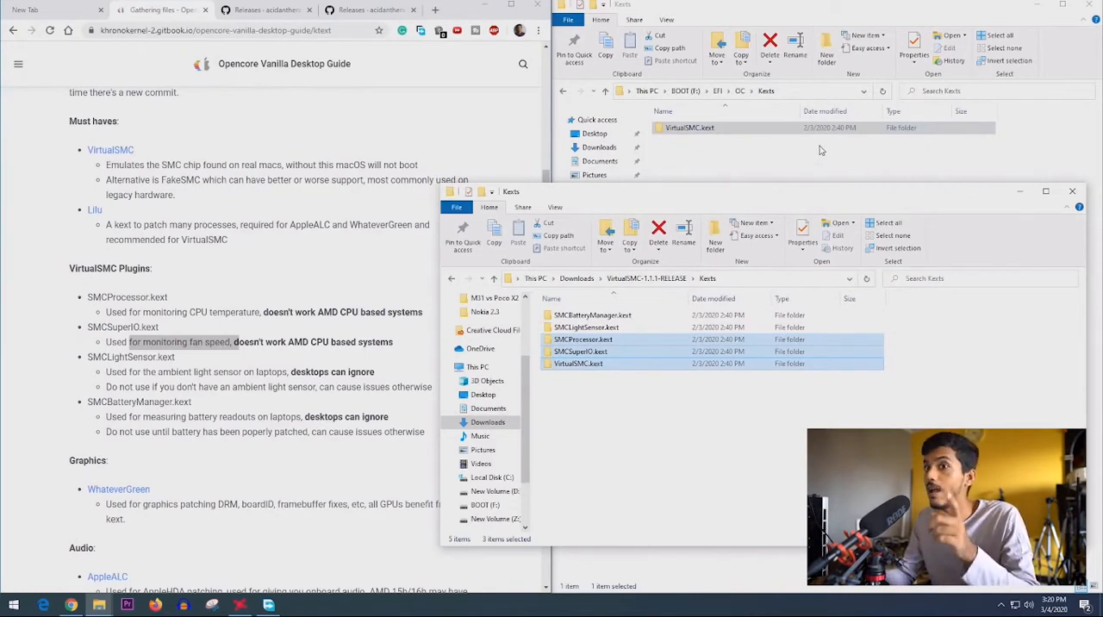
left_click(1018, 197)
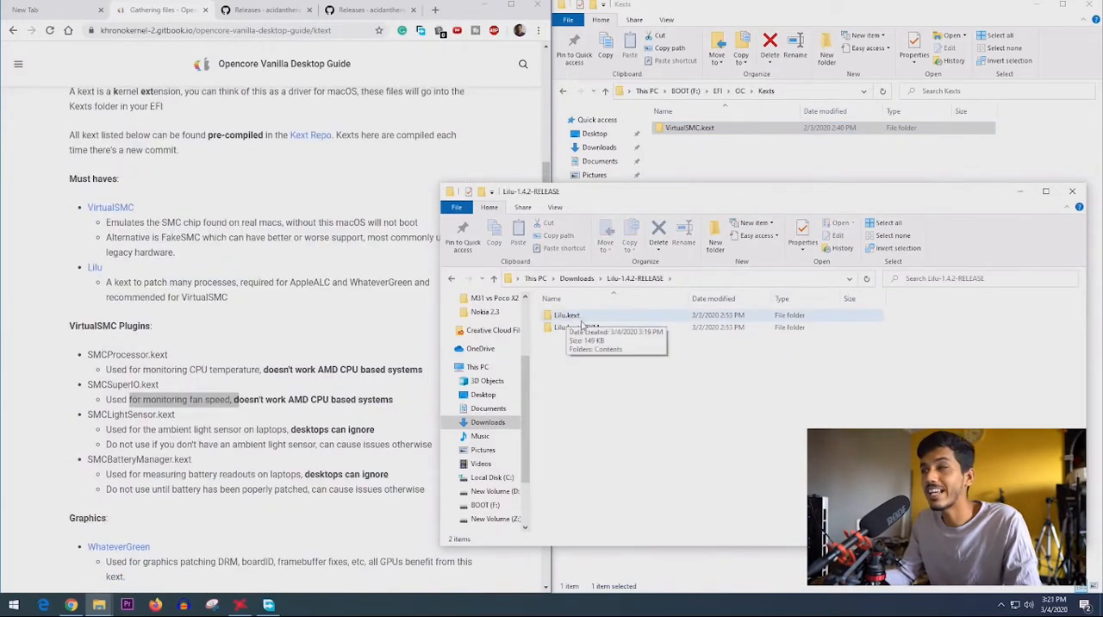
- Copy Lilu.kext from the Lilu-1.4.2-RELEASE folder into the BOOT drive's Kexts folder and minimize the source folder
left_click(591, 317)
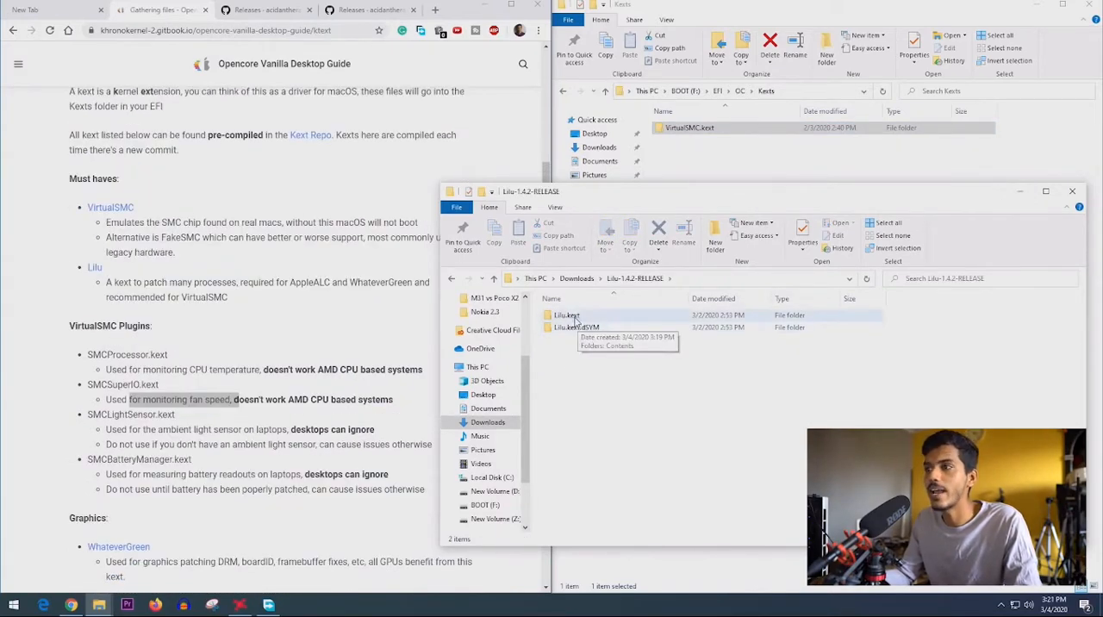
left_click_drag(566, 317, 726, 168)
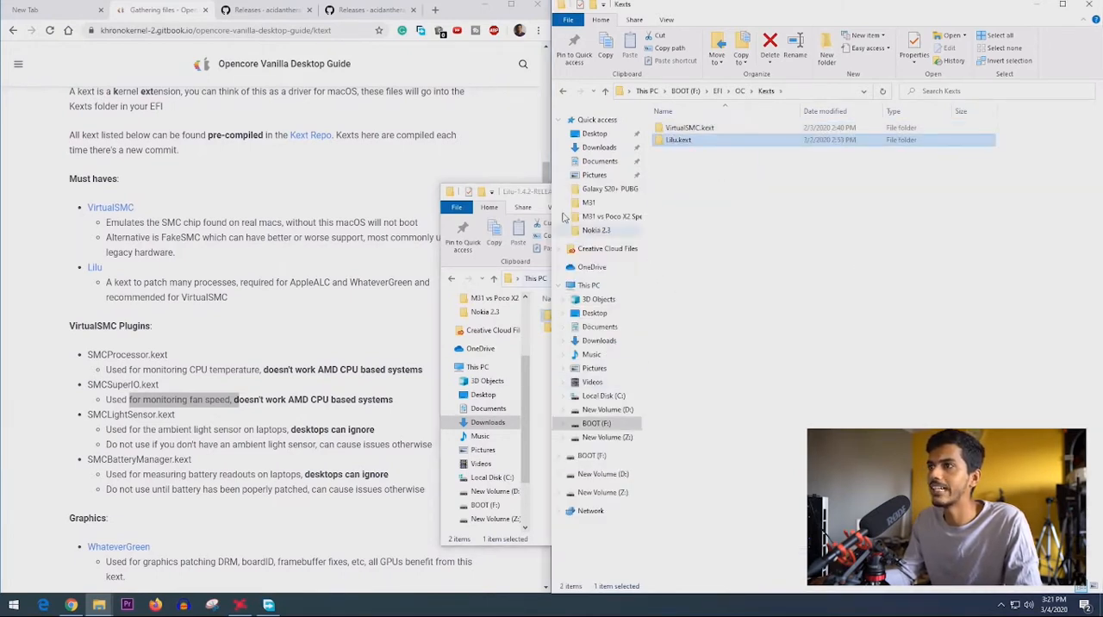
left_click(524, 196)
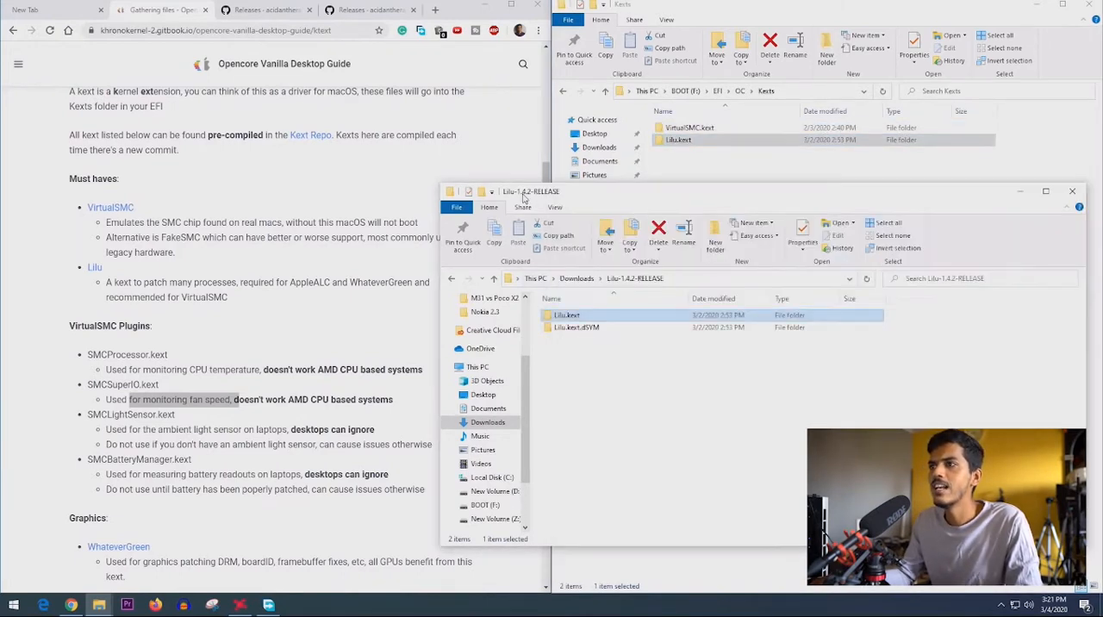
left_click(1018, 197)
- Open the guide's WhateverGreen and AppleALC links in new tabs and close the VirtualSMC and Lilu release tabs
scroll(130, 393, "down", 3)
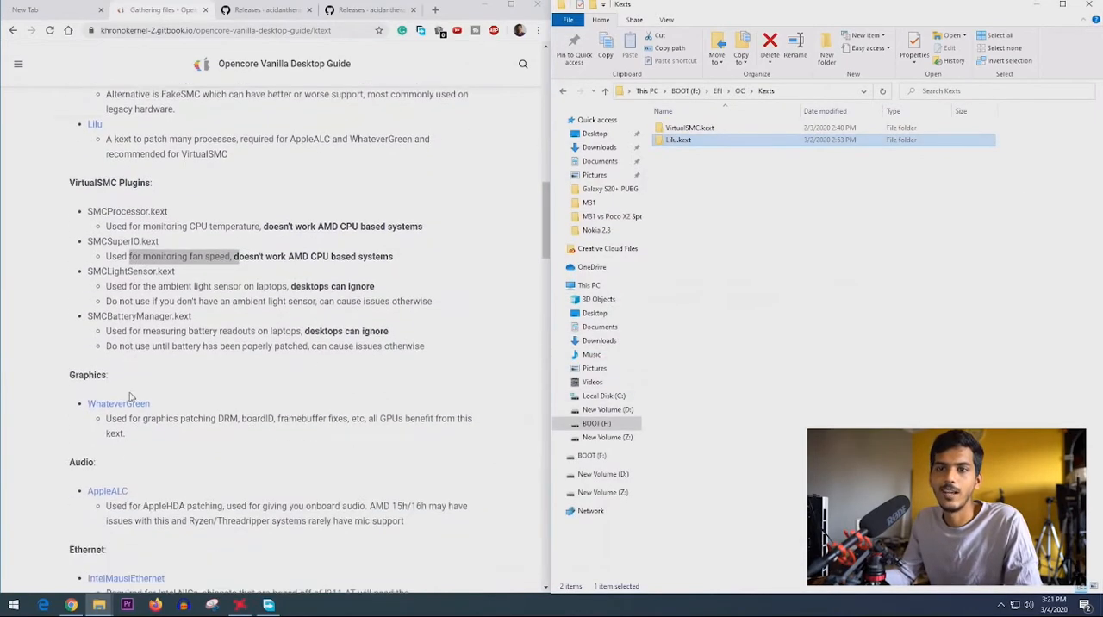
left_click_drag(71, 349, 107, 348)
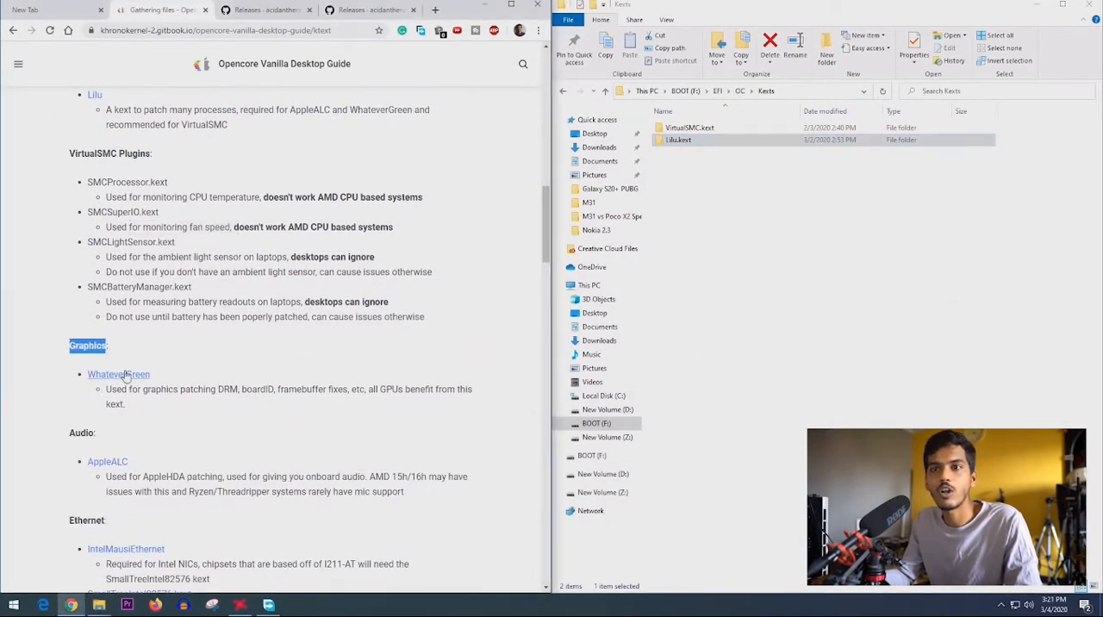
middle_click(128, 374)
left_click(247, 10)
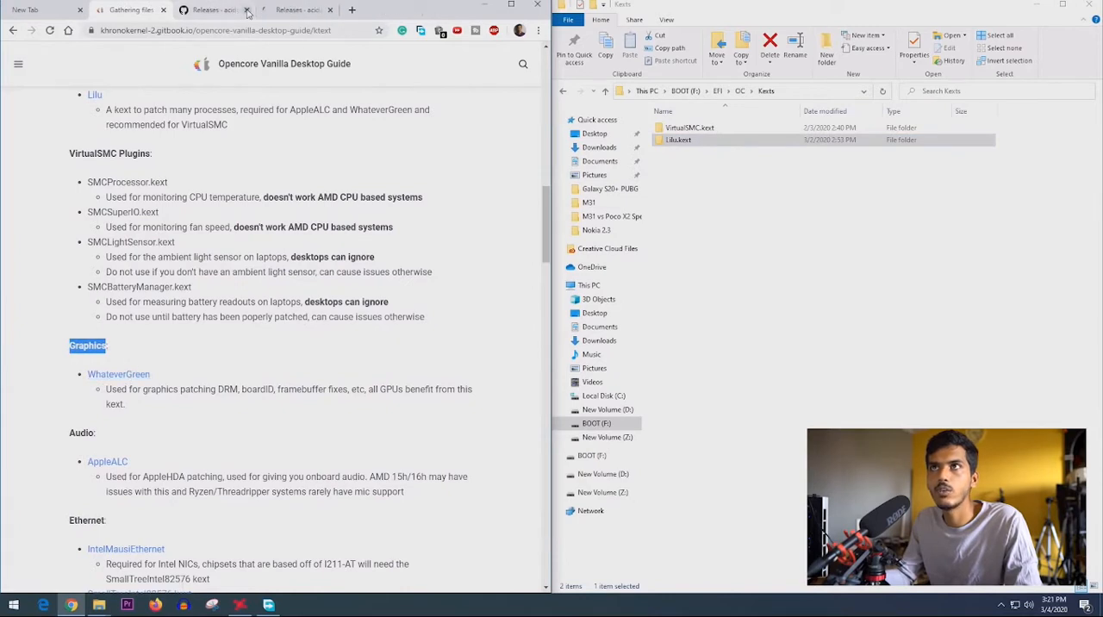
left_click(247, 10)
scroll(158, 418, "down", 2)
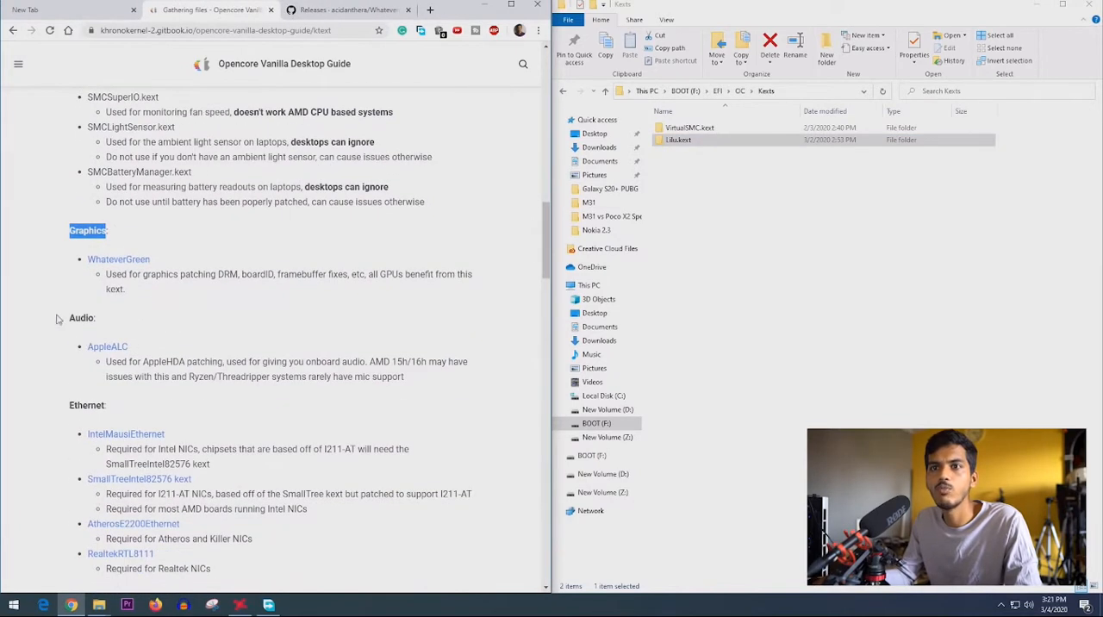
middle_click(107, 346)
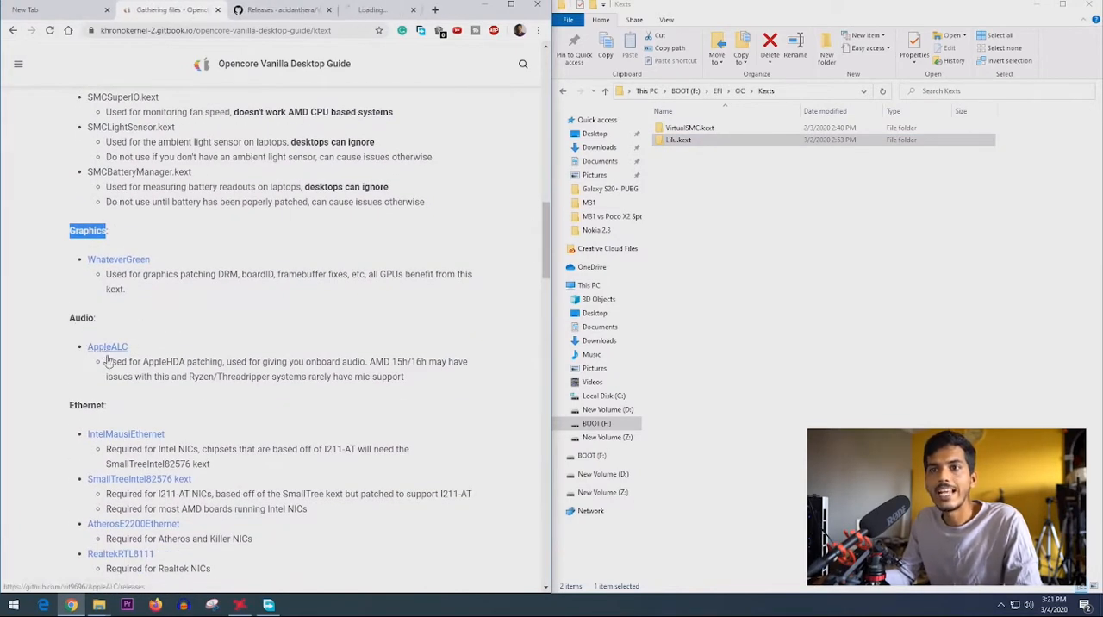
- Download the free Speccy installer, spsetup132.exe, to the Downloads folder and run it with administrator permission
scroll(182, 362, "down", 2)
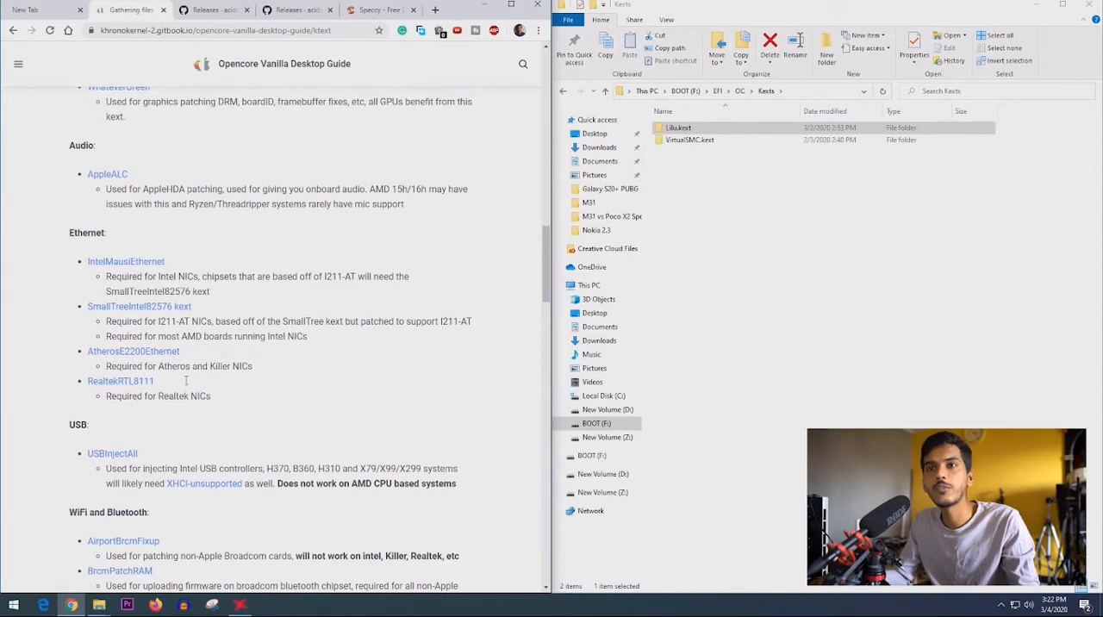
left_click(365, 10)
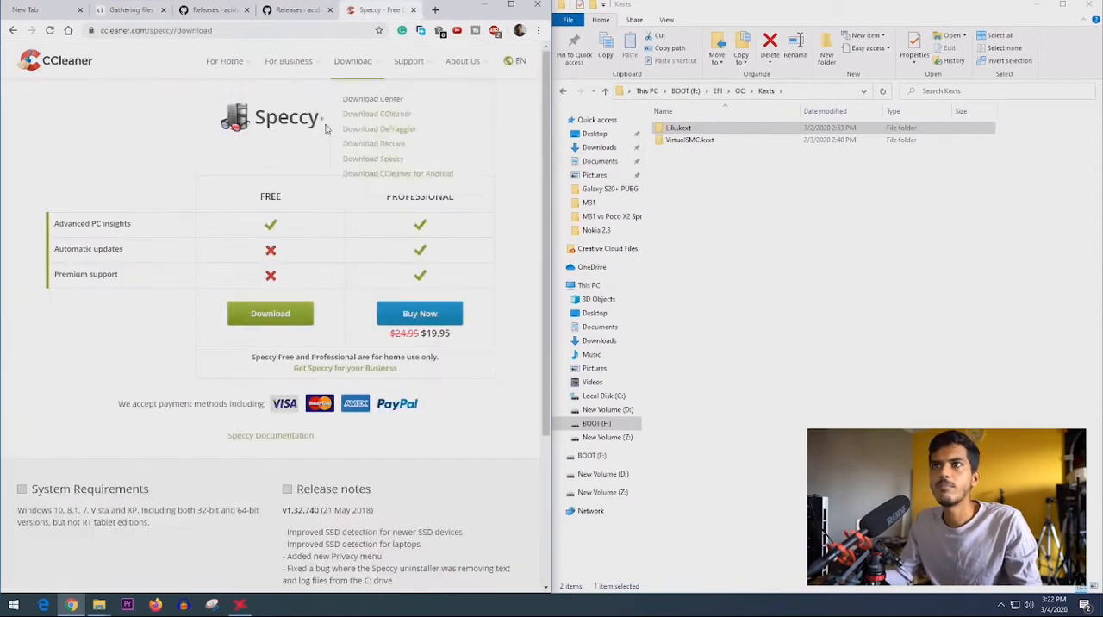
left_click(275, 315)
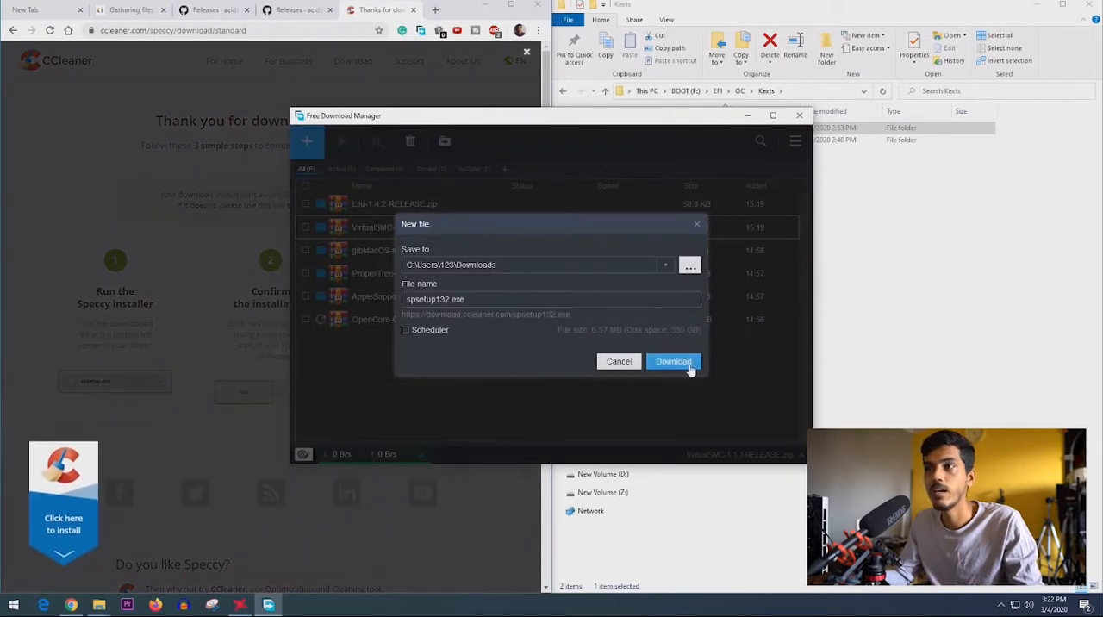
left_click(673, 362)
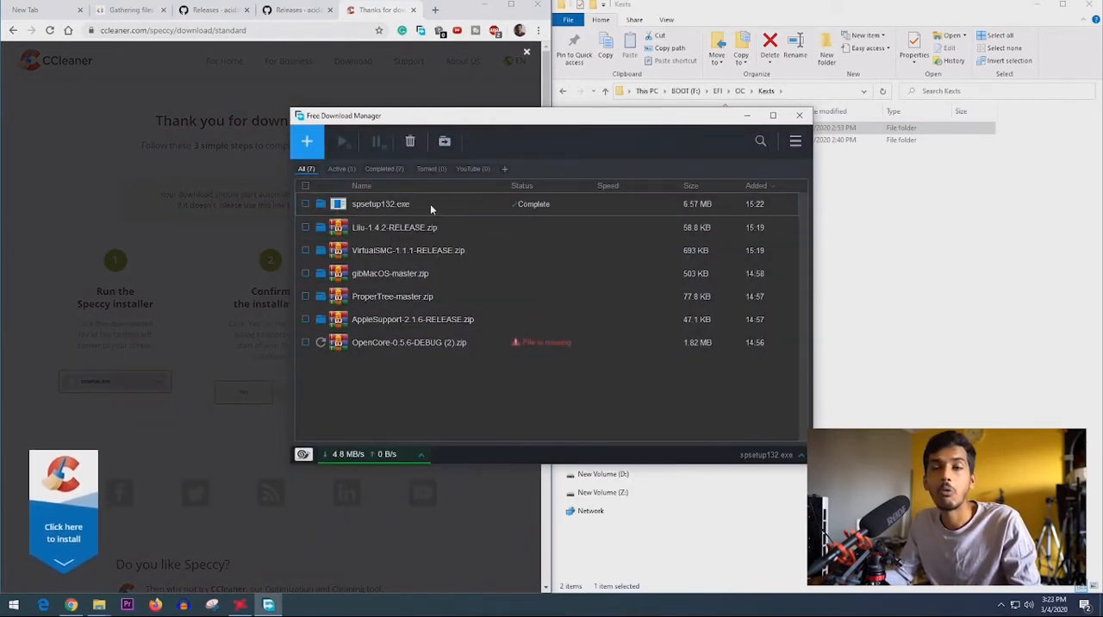
double_click(399, 206)
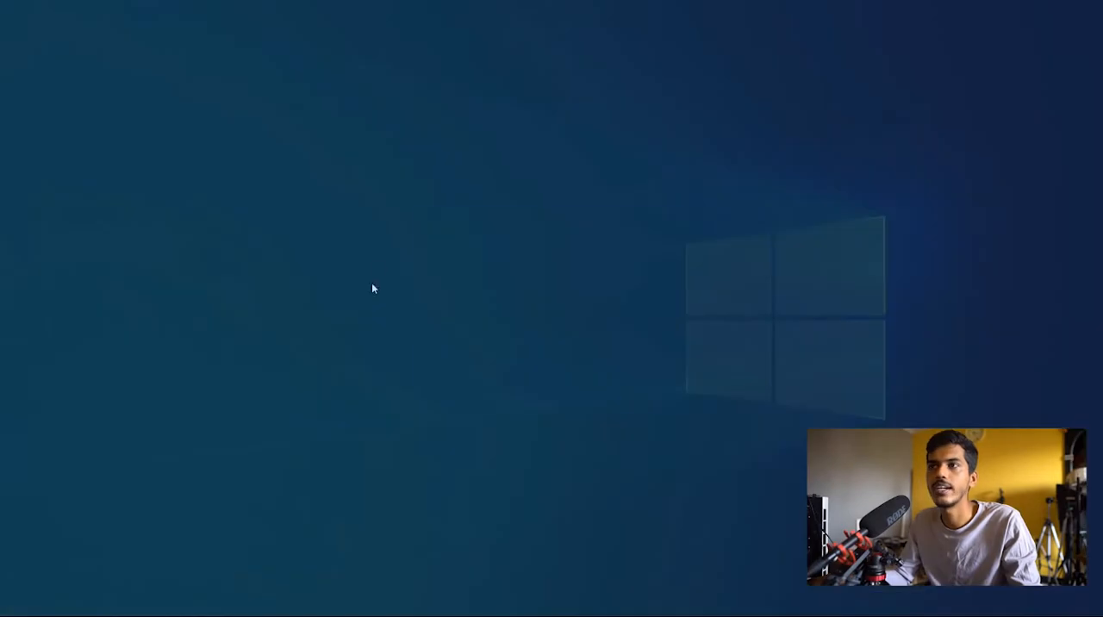
left_click(493, 380)
left_click(801, 116)
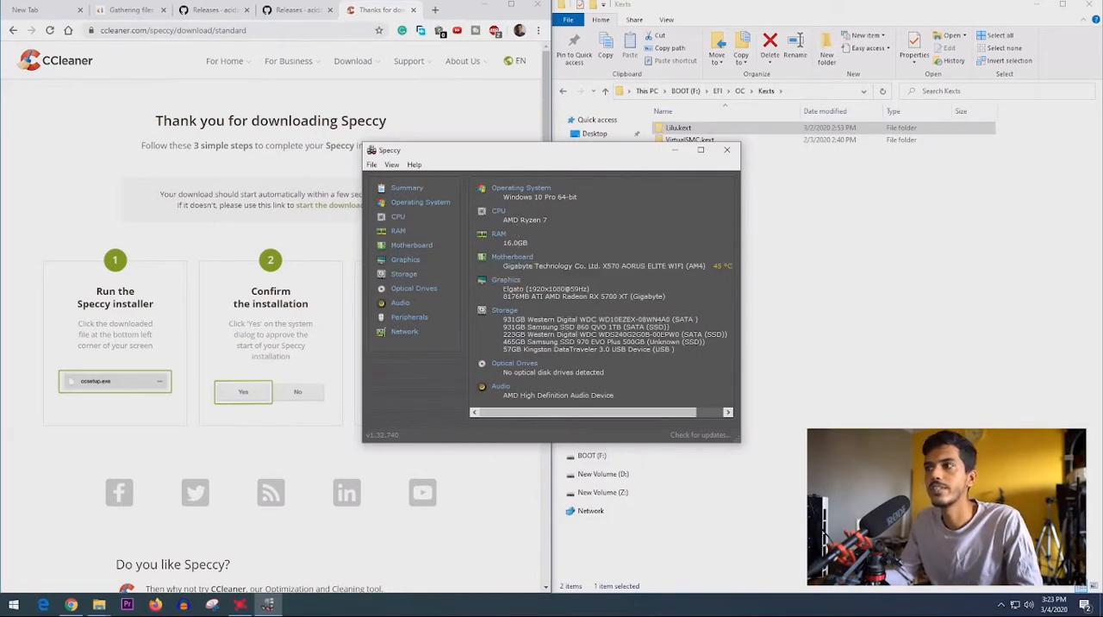
- Look up the Ethernet controller model in Speccy's network information
left_click(405, 332)
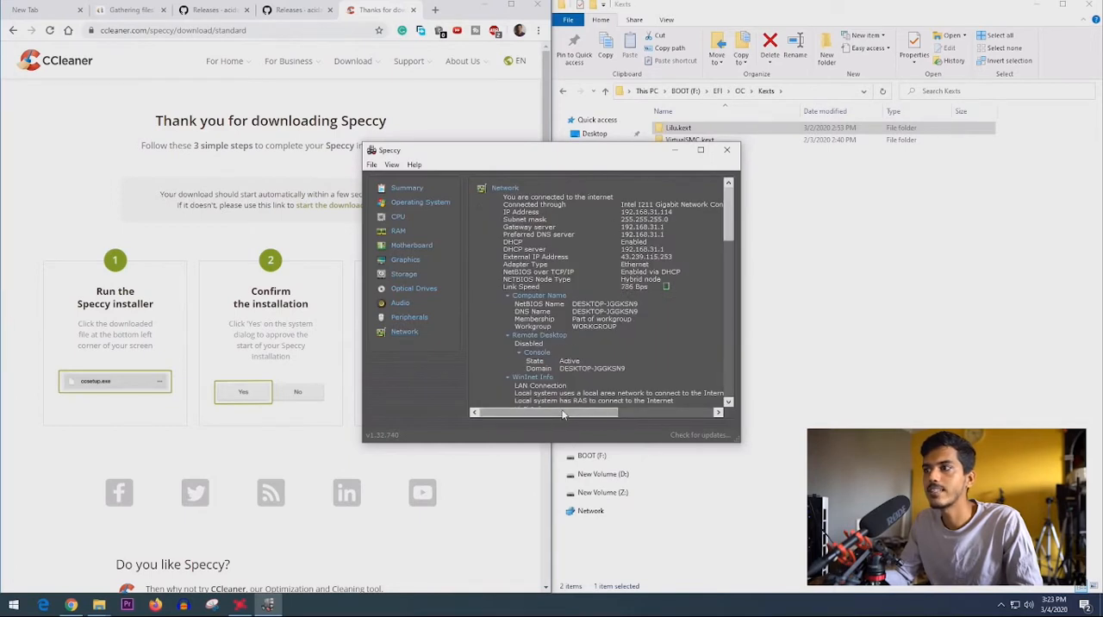
left_click_drag(562, 414, 572, 412)
left_click_drag(607, 206, 722, 206)
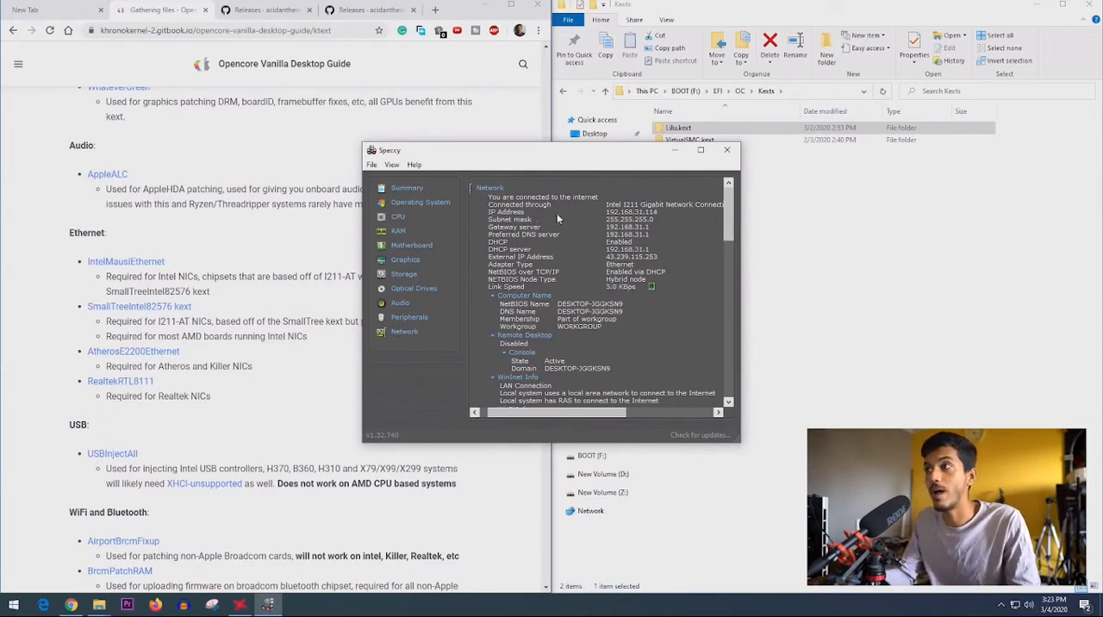
left_click_drag(606, 204, 690, 207)
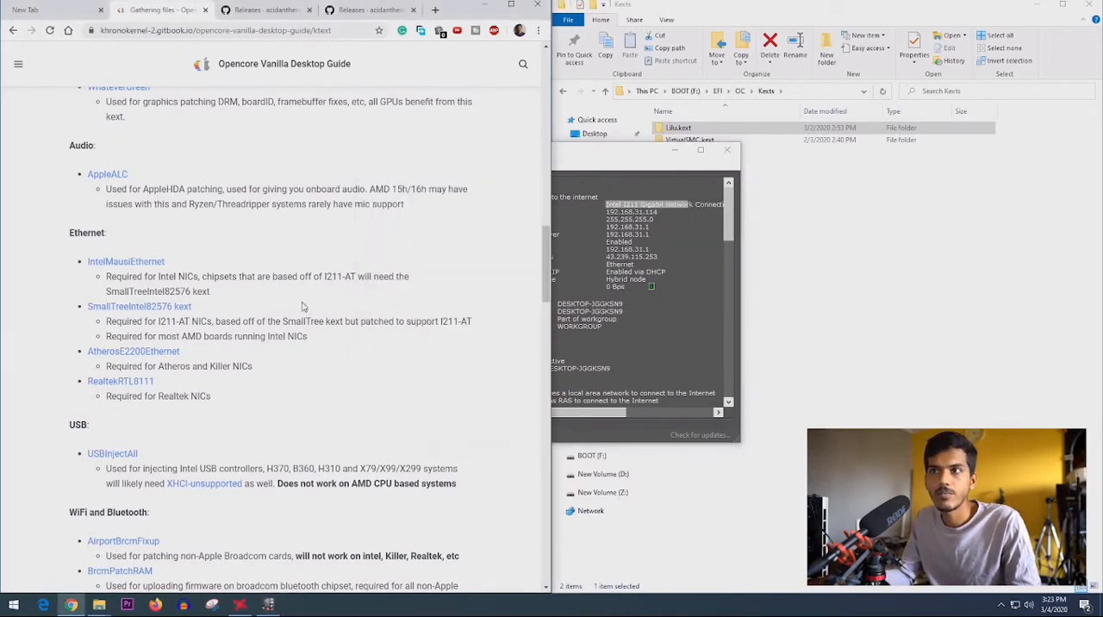
- Read the guide's Ethernet kext notes and open the SmallTreeIntel82576 kext link for I211-AT NICs in a new tab
left_click(315, 303)
left_click_drag(212, 285, 389, 285)
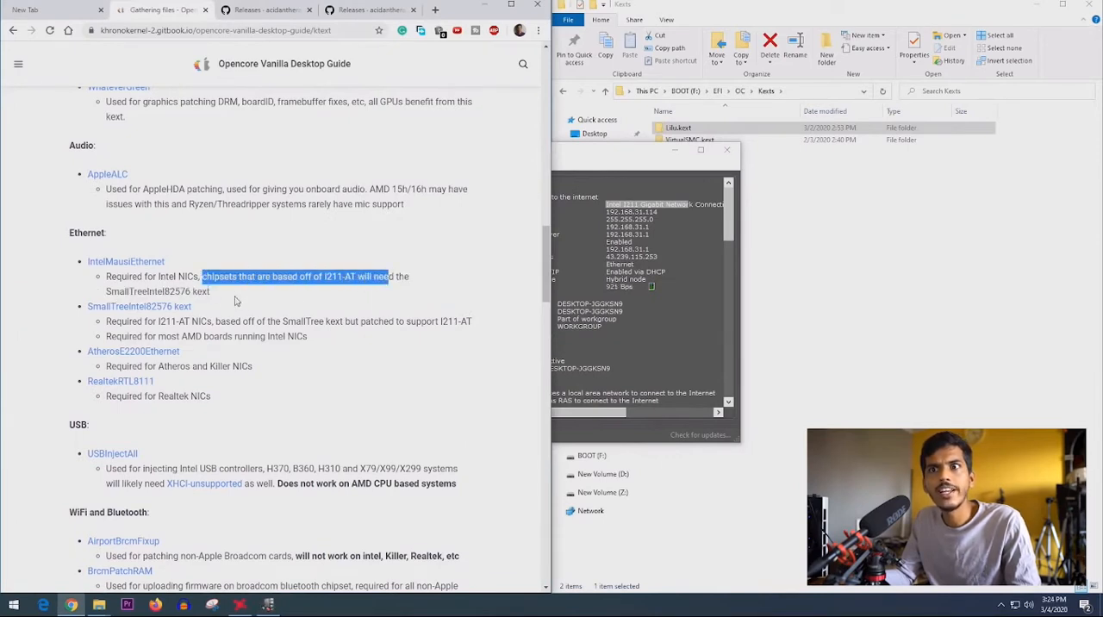
left_click_drag(136, 294, 217, 294)
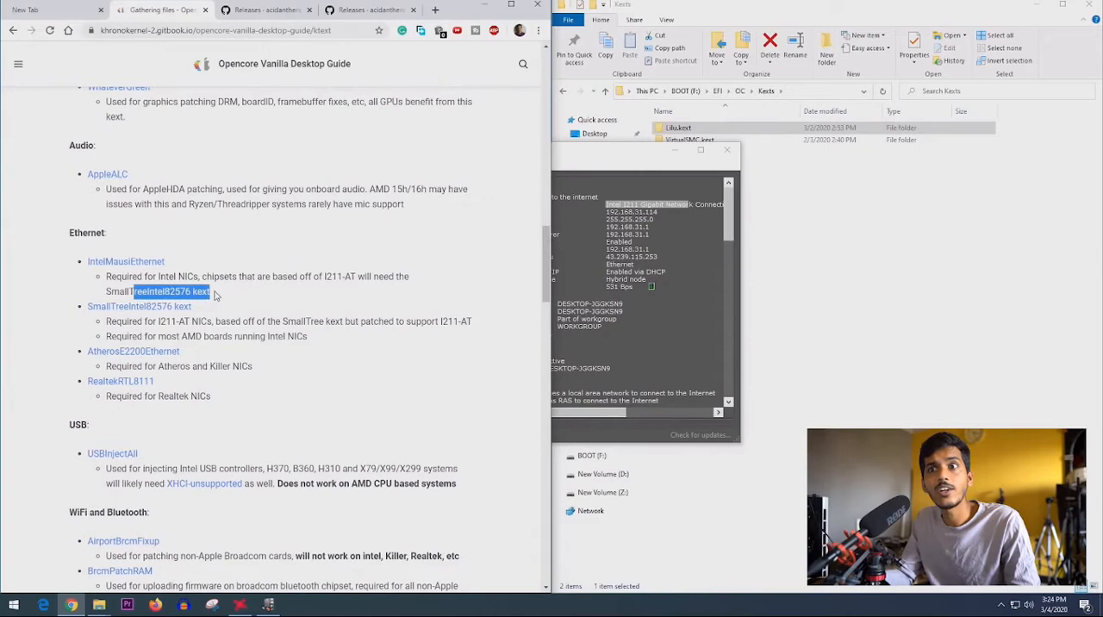
left_click(161, 315)
middle_click(161, 309)
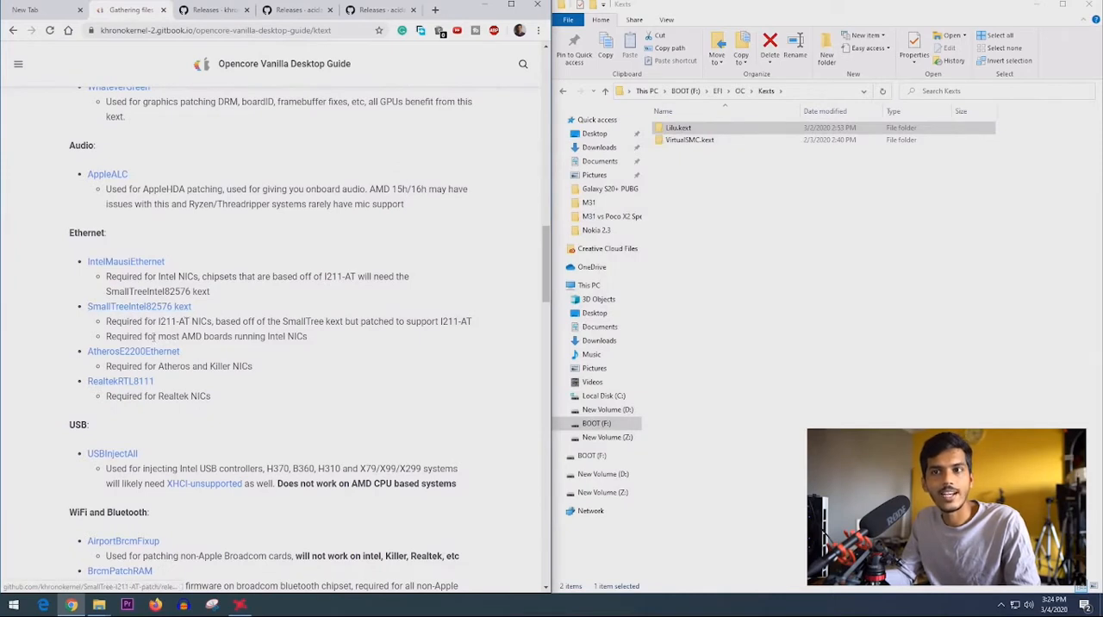
left_click_drag(165, 369, 199, 397)
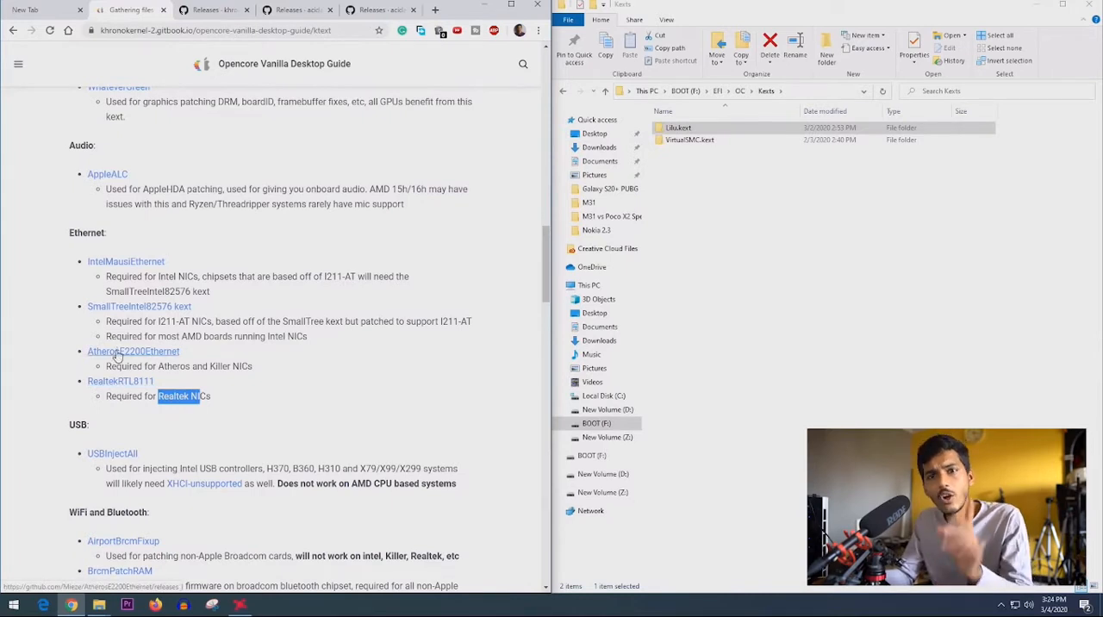
scroll(262, 382, "down", 2)
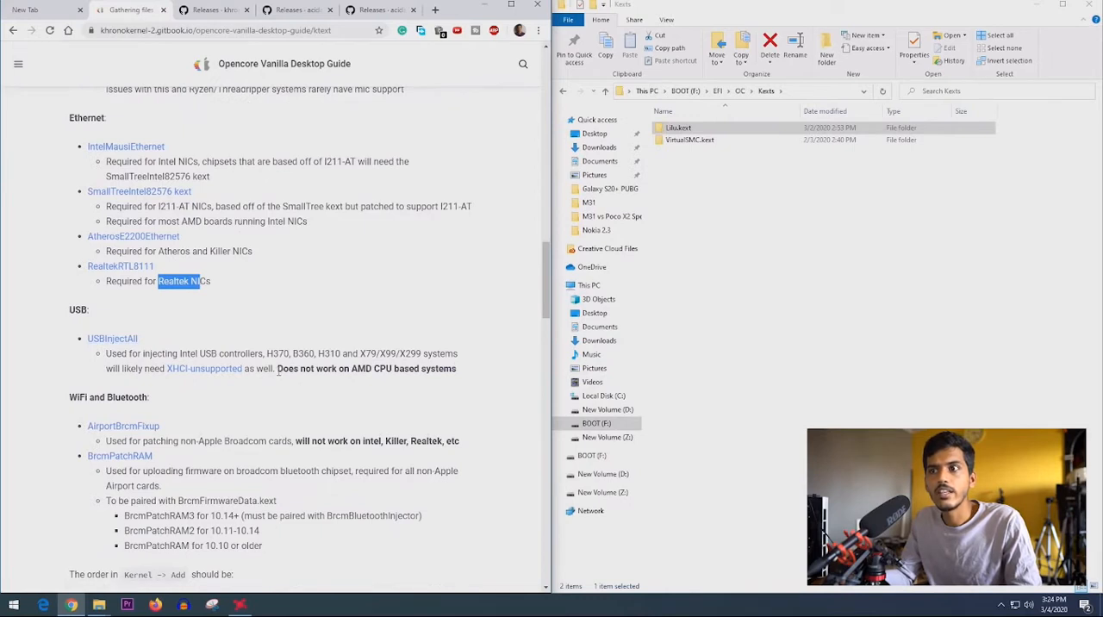
- Read the guide's notes on USB, WiFi and Bluetooth, and AMD CPU specific kexts
left_click_drag(277, 369, 459, 380)
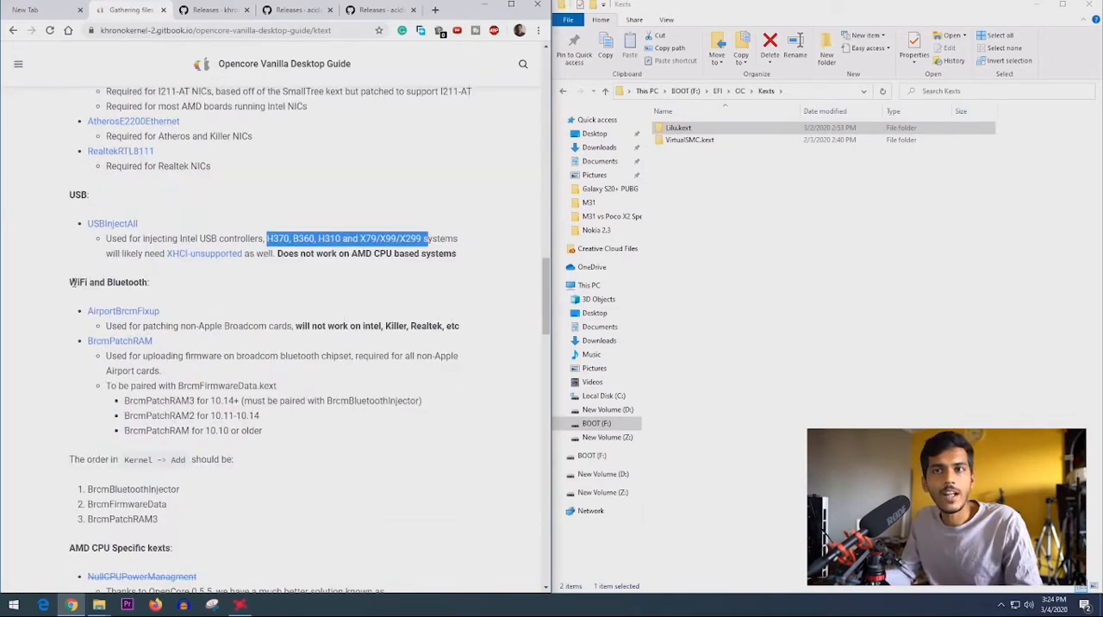
left_click_drag(70, 284, 165, 294)
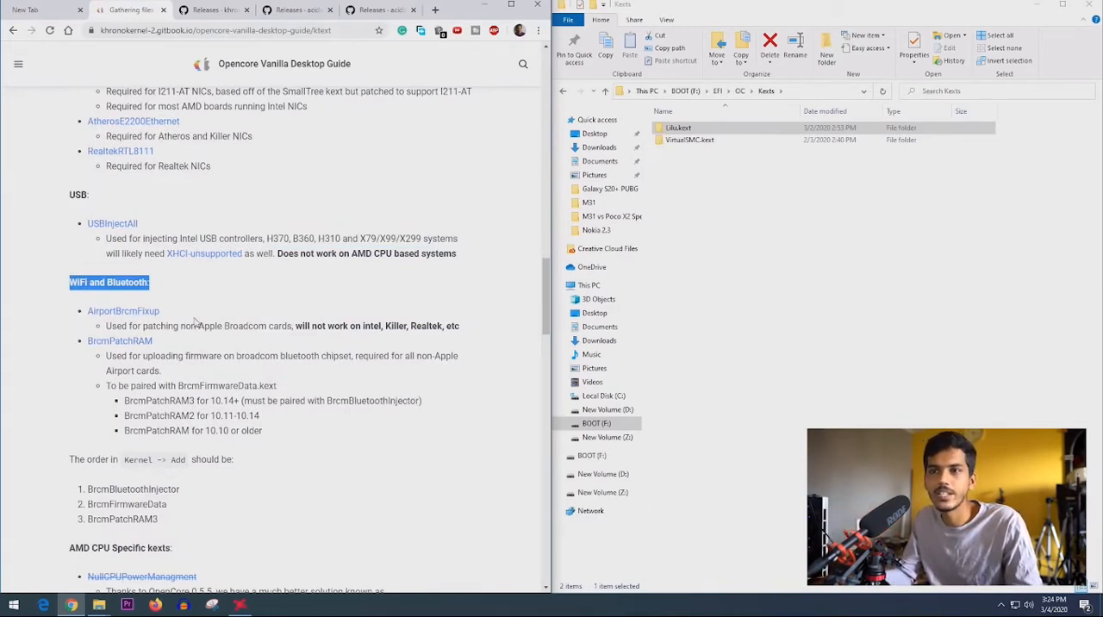
scroll(233, 399, "down", 5)
left_click_drag(69, 260, 171, 262)
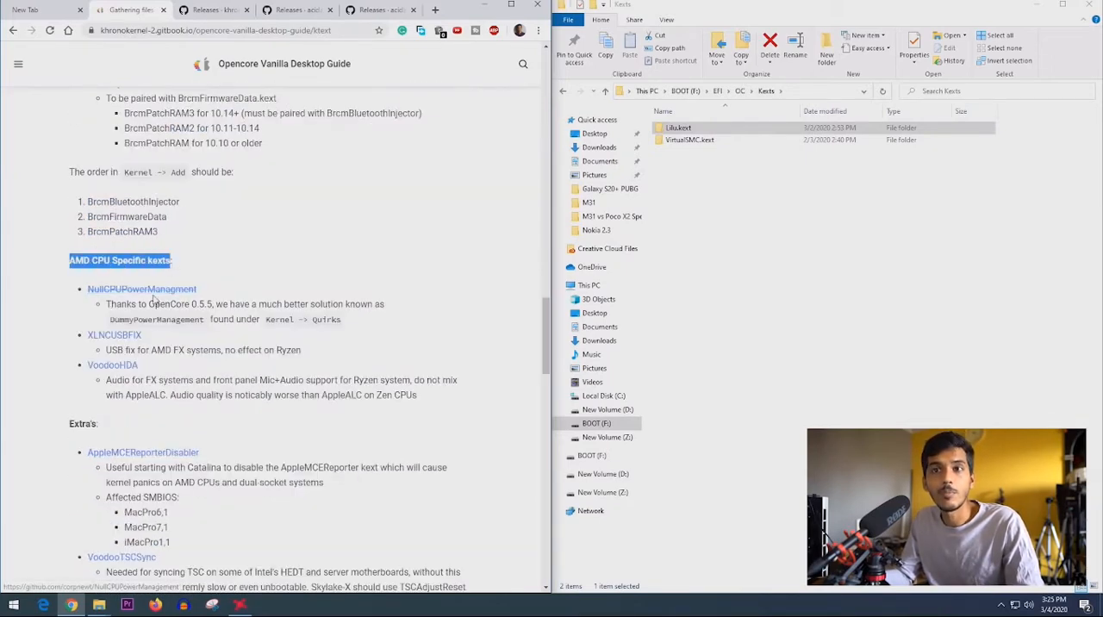
left_click_drag(156, 310, 390, 307)
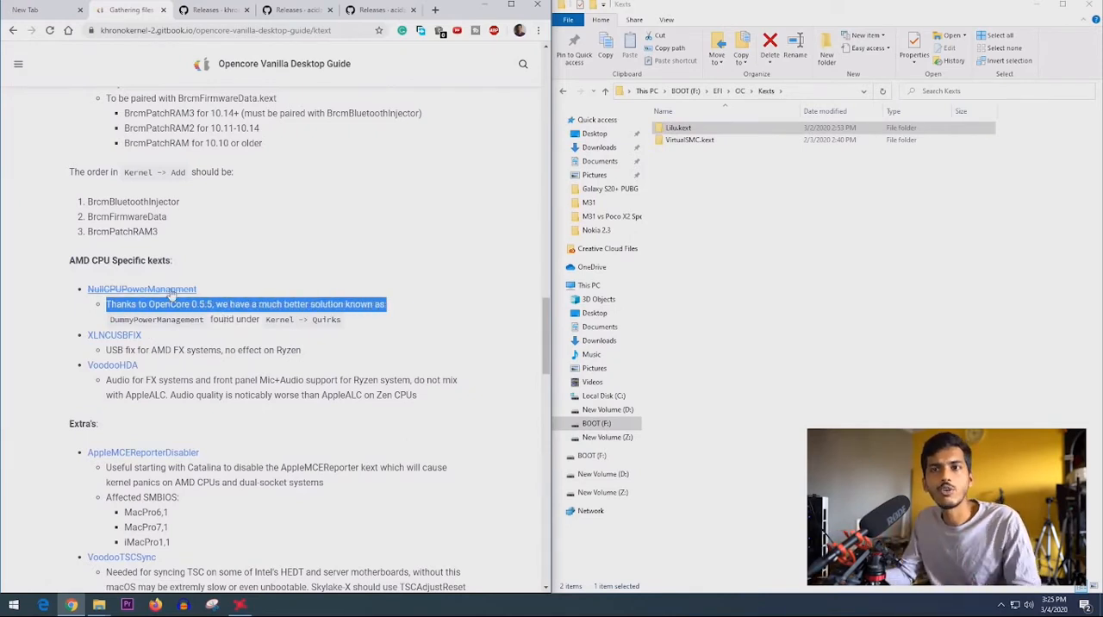
left_click_drag(159, 350, 274, 367)
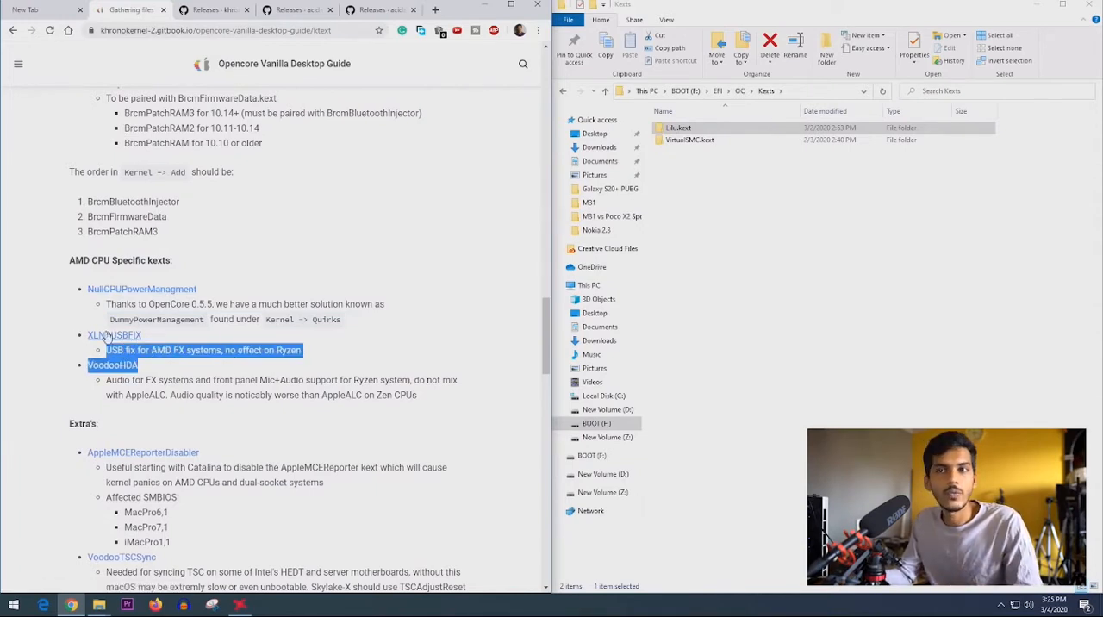
left_click(124, 395)
scroll(111, 383, "down", 1)
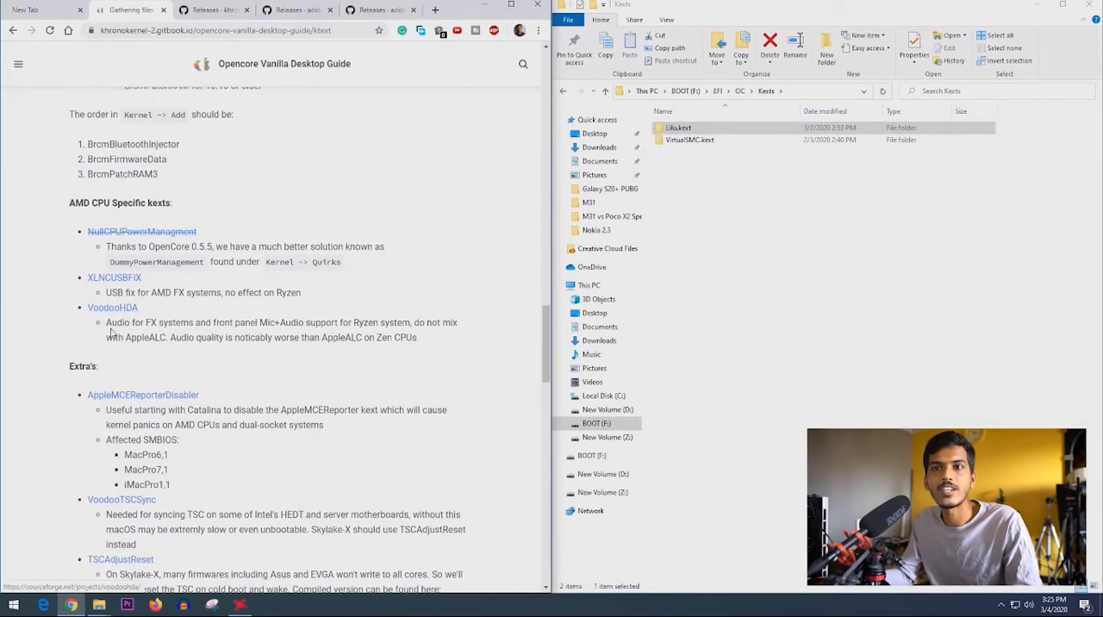
- Check the guide's VoodooHDA note about mixing with AppleALC and look over the AppleALC 1.4.7 release page
left_click_drag(106, 323, 422, 325)
left_click_drag(297, 326, 169, 338)
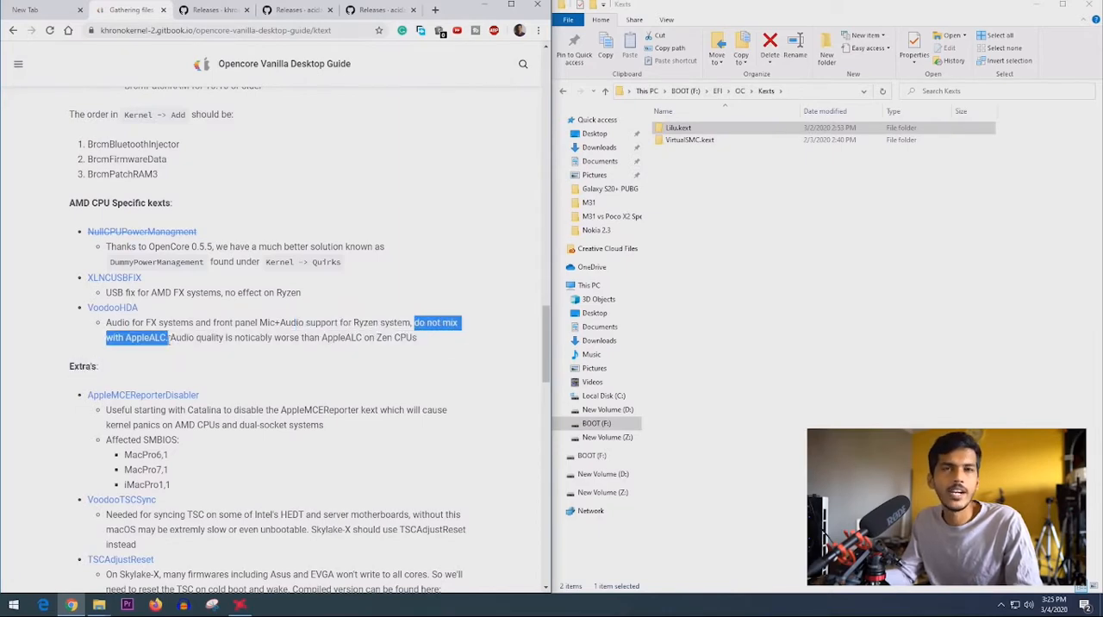
left_click(379, 10)
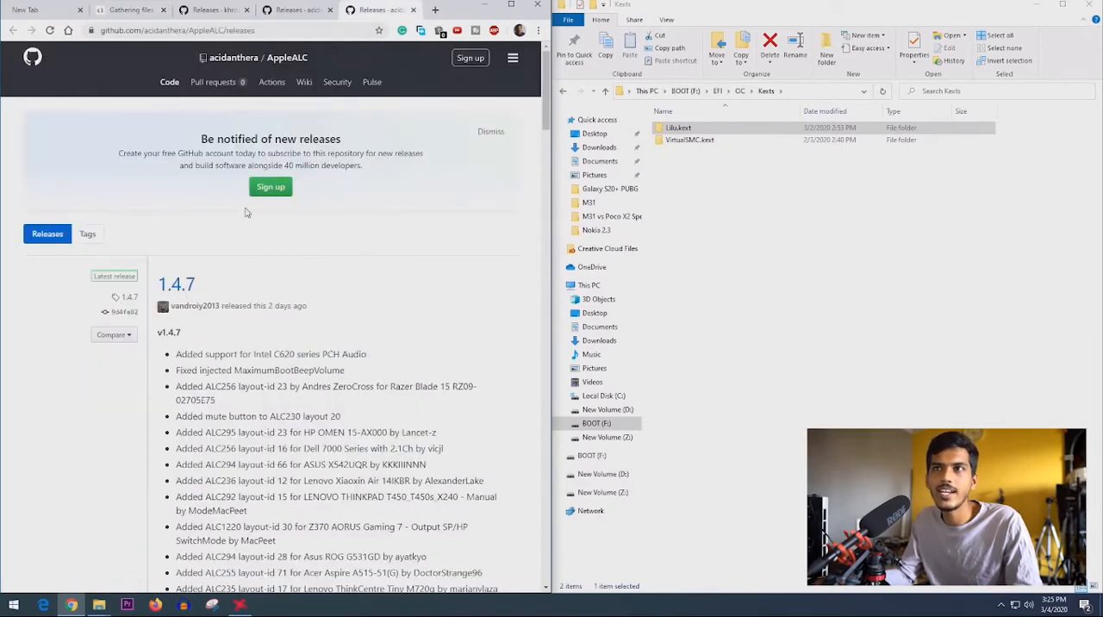
scroll(246, 212, "down", 5)
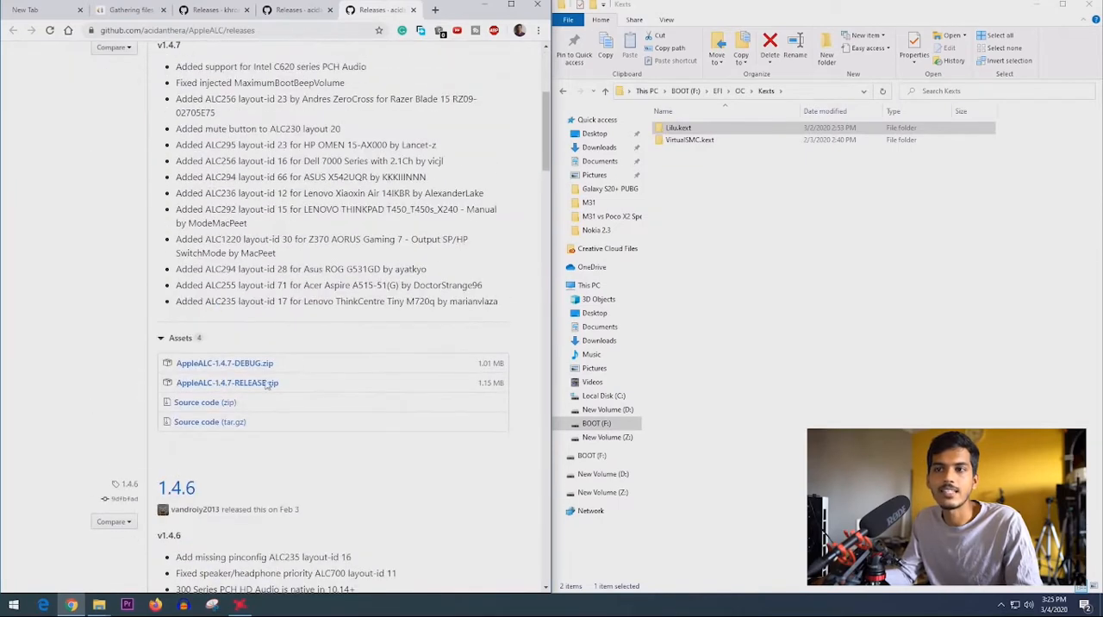
scroll(246, 398, "up", 5)
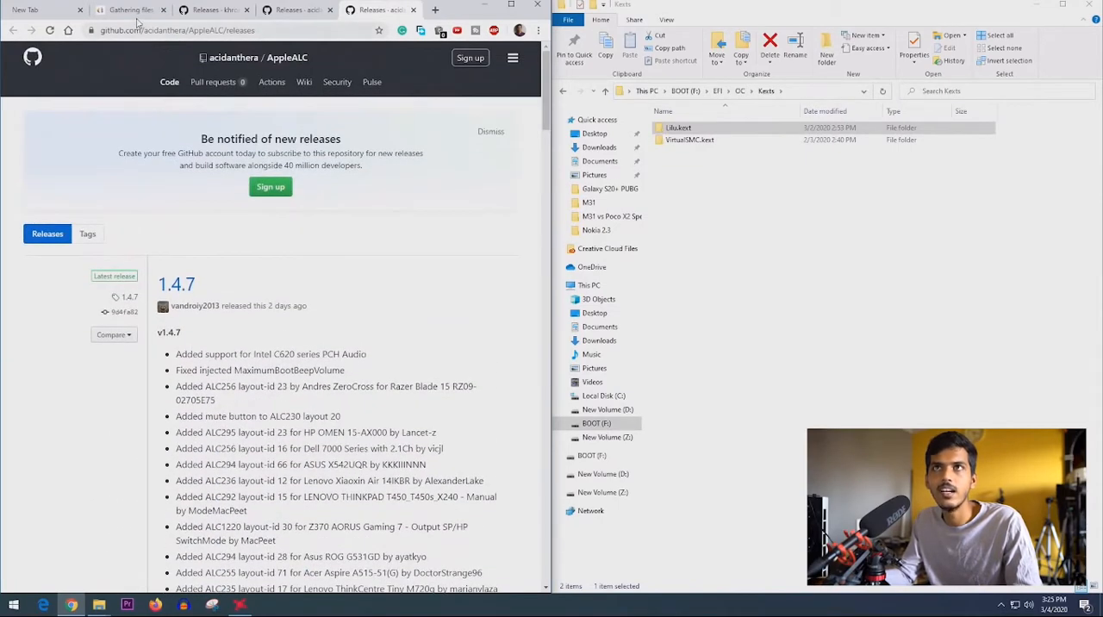
left_click(137, 17)
left_click(197, 339)
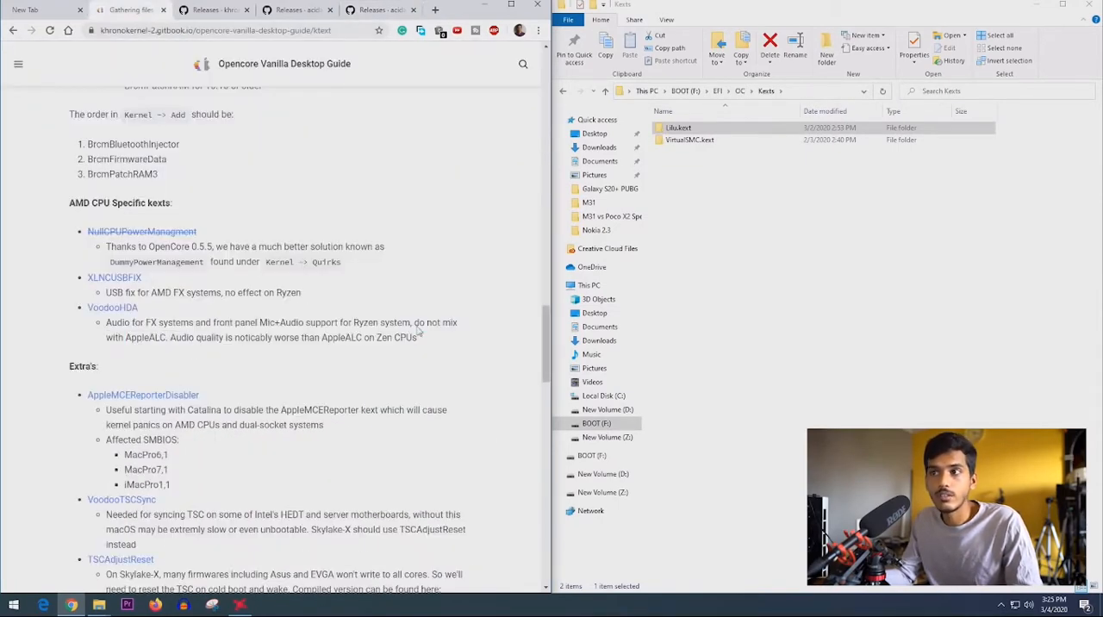
left_click_drag(422, 326, 166, 339)
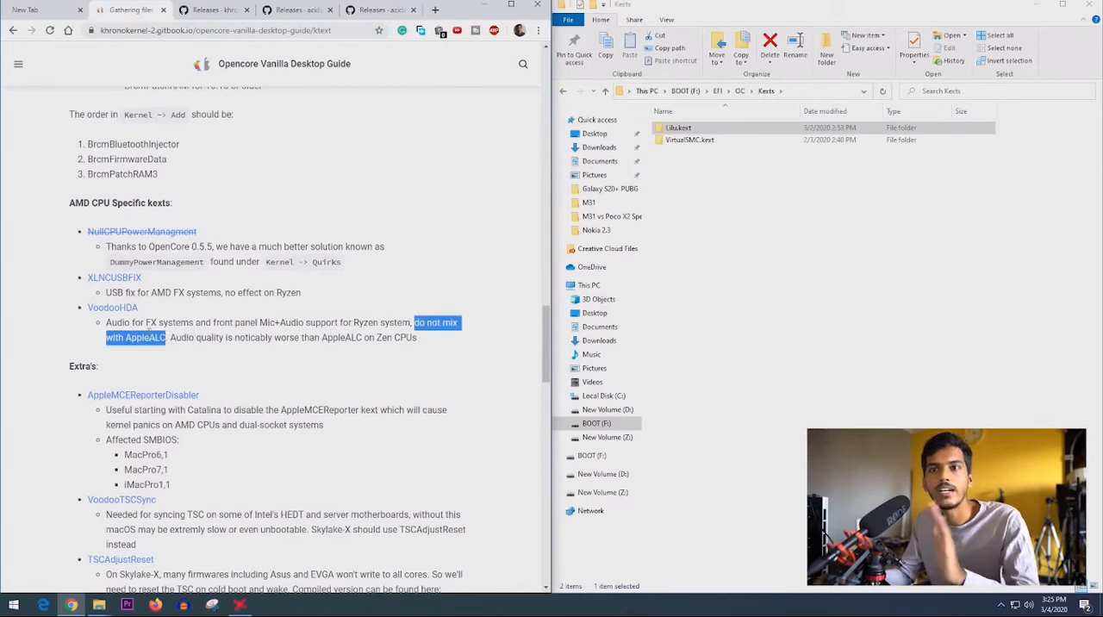
- Download the AppleMCEReporterDisabler kext archive from the guide's Extra's section and read its usage note
scroll(86, 352, "down", 1)
left_click(47, 352)
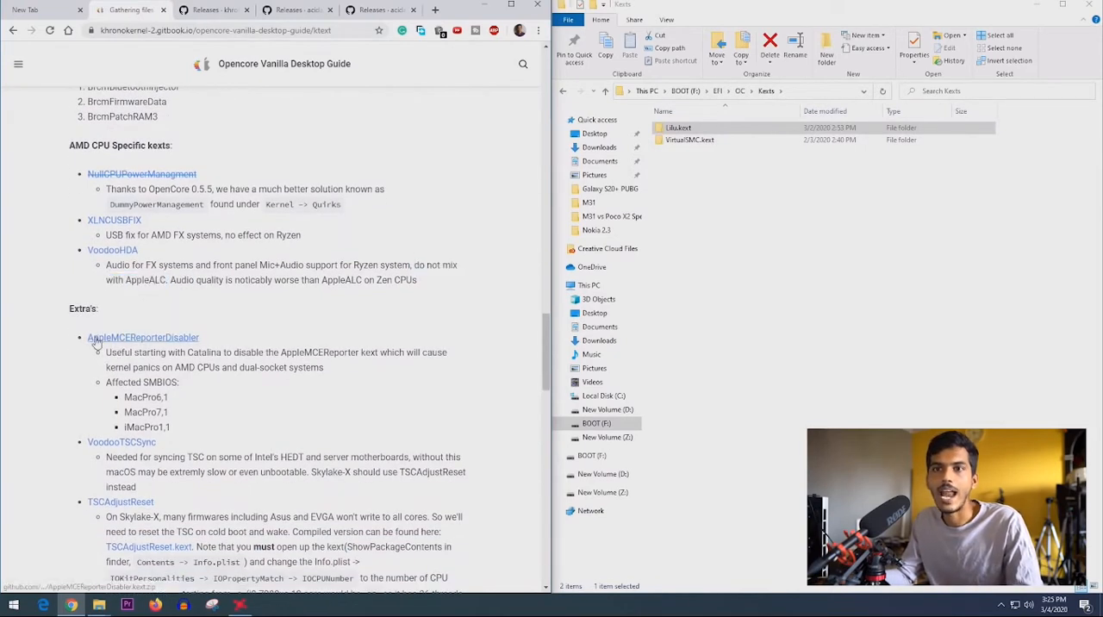
scroll(100, 345, "down", 1)
scroll(100, 345, "down", 1)
left_click_drag(107, 295, 222, 310)
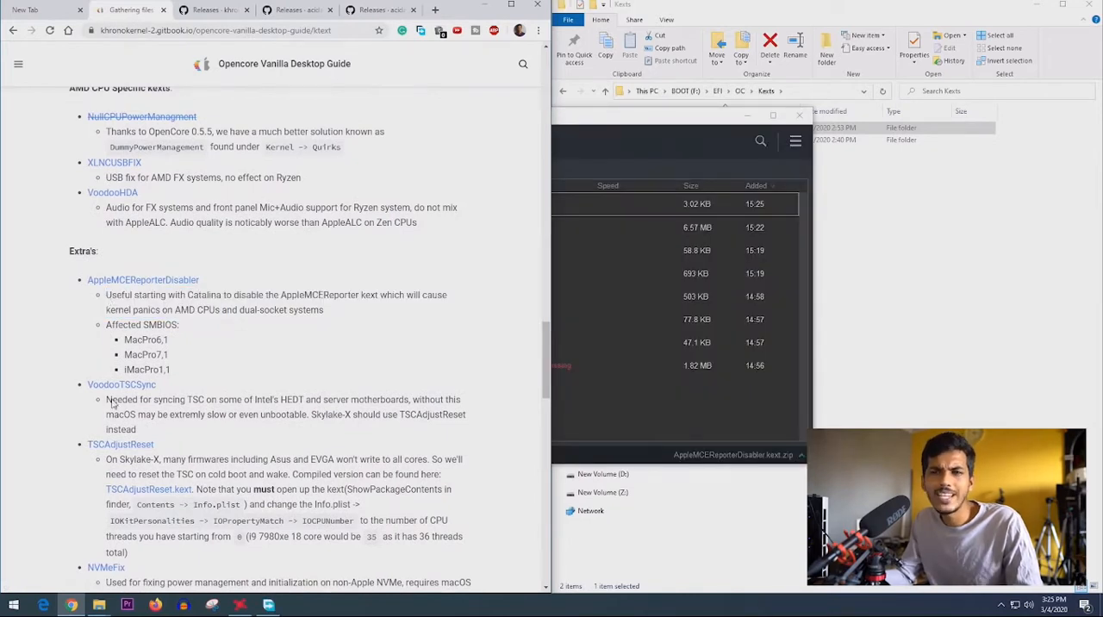
- Read the VoodooTSCSync, TSCAdjustReset and NVMeFix notes and open the NVMeFix releases link in a new tab
left_click_drag(107, 401, 417, 411)
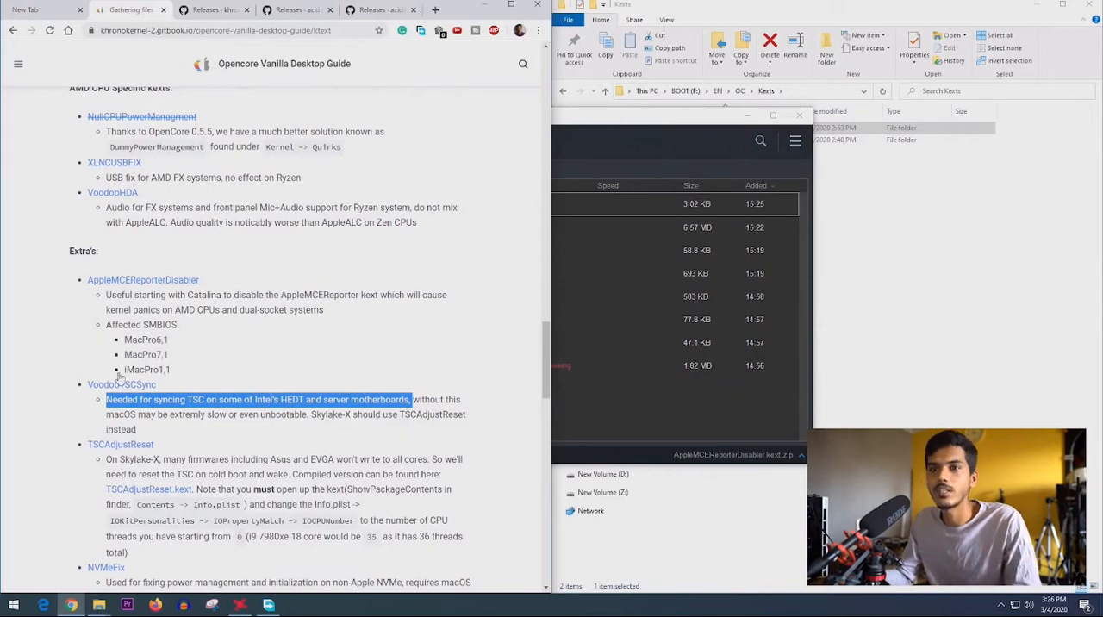
scroll(114, 393, "down", 2)
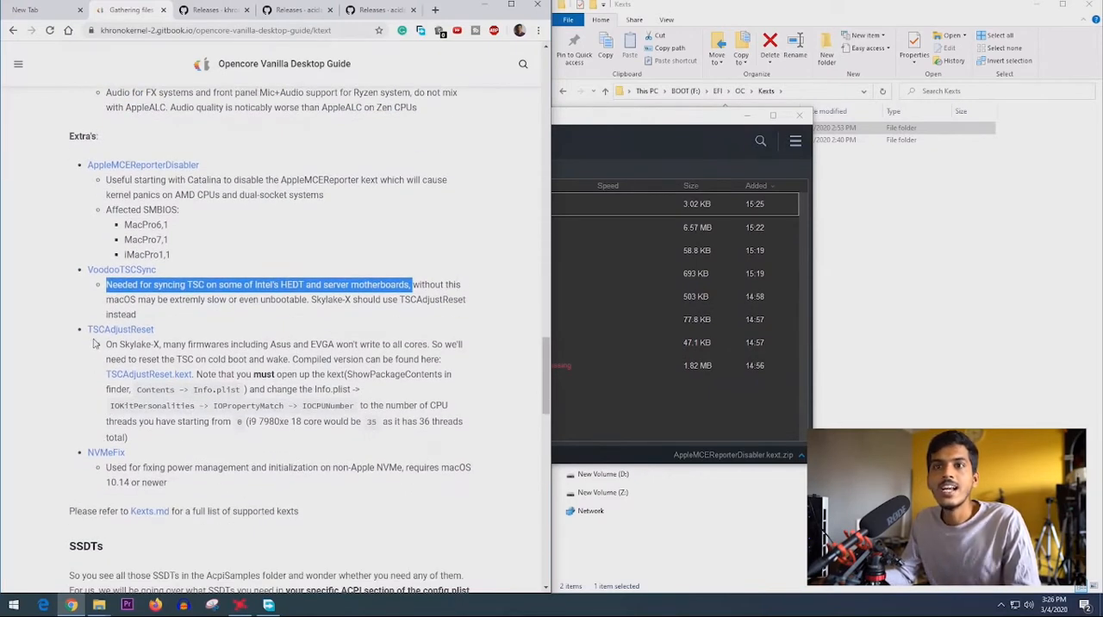
left_click_drag(106, 346, 182, 350)
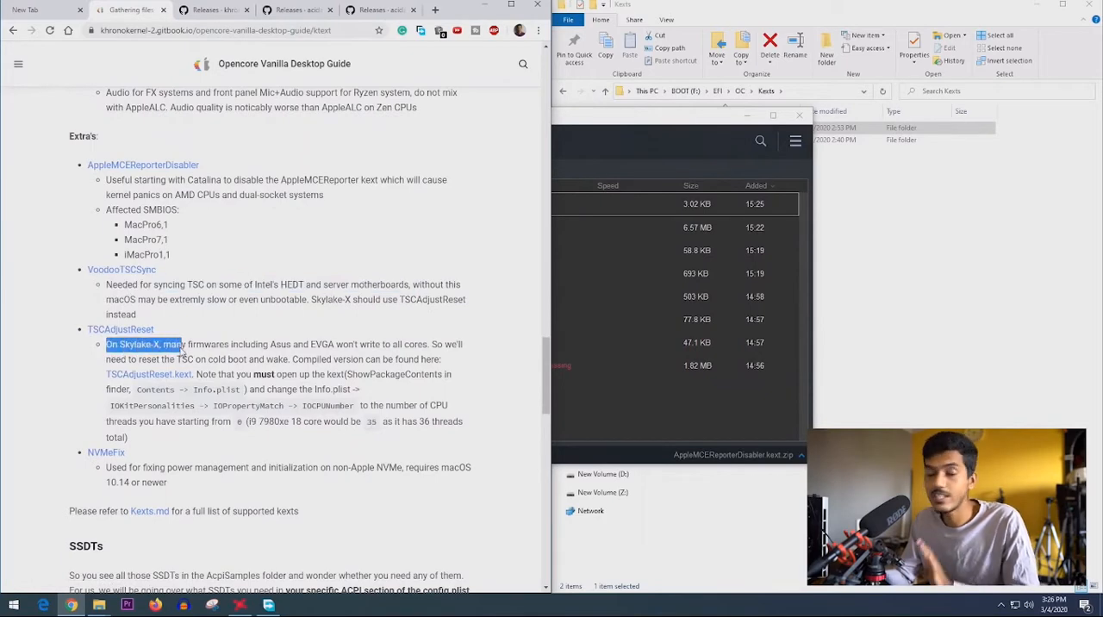
scroll(181, 358, "down", 2)
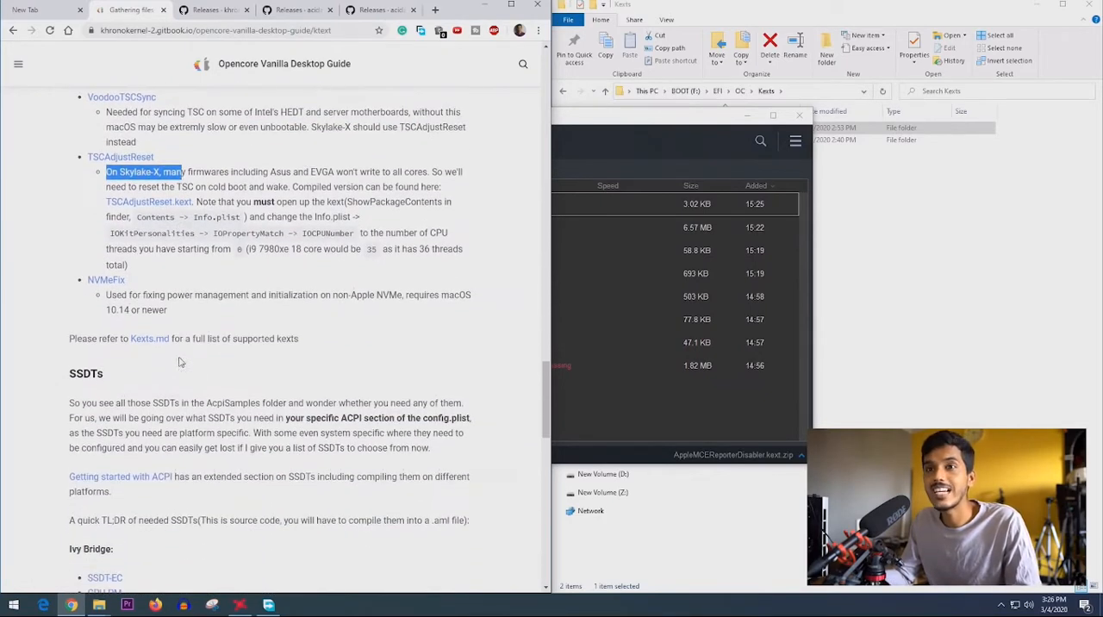
left_click(101, 299)
left_click_drag(103, 299, 245, 315)
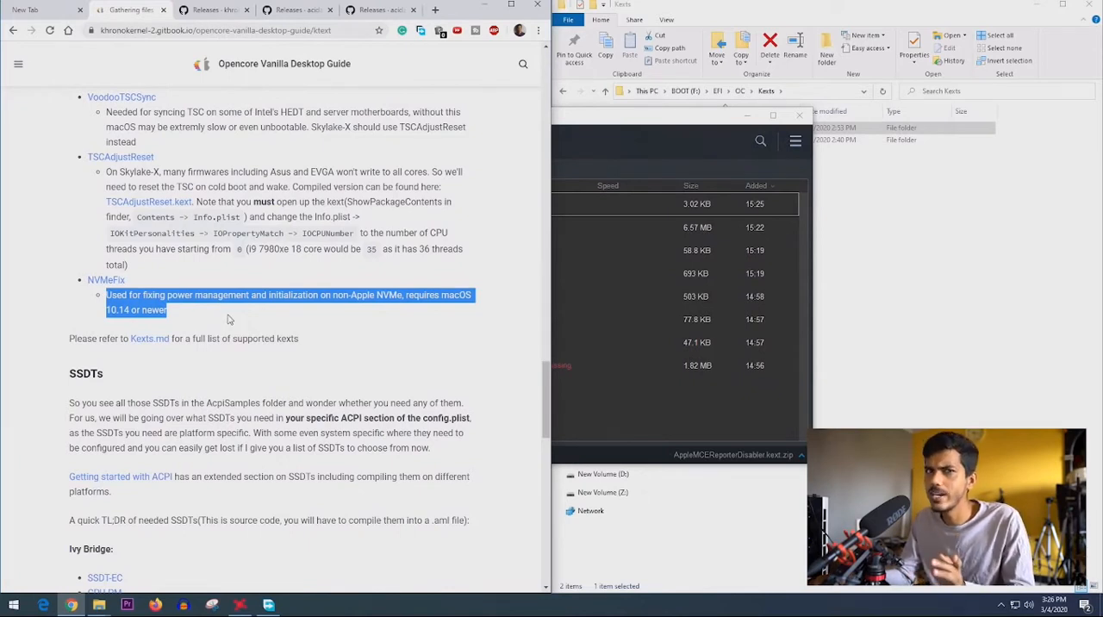
middle_click(113, 282)
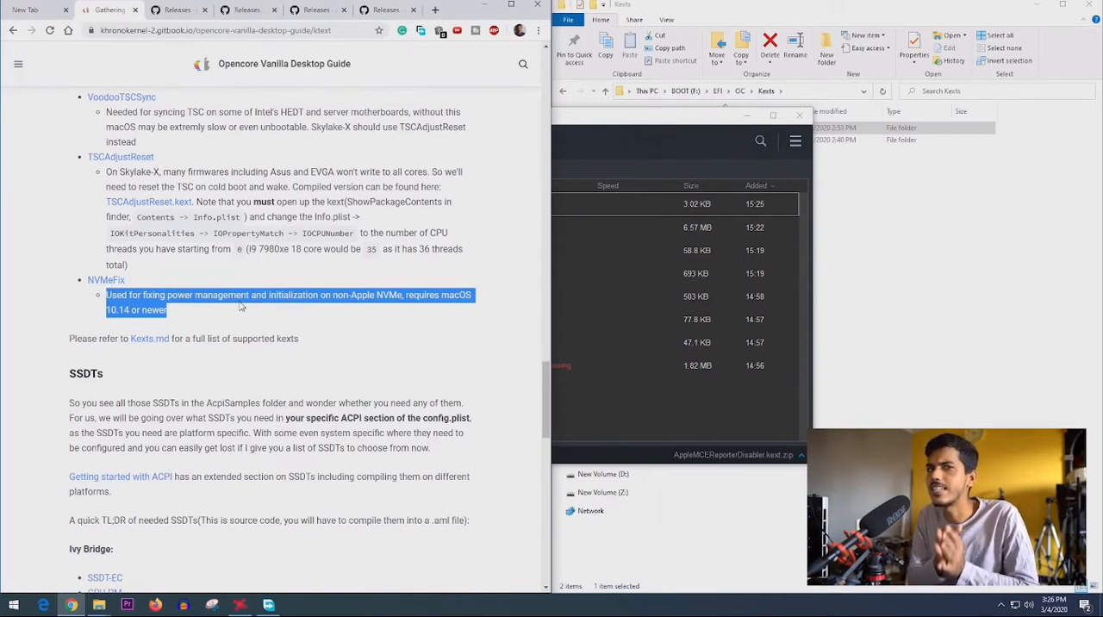
- Download the SmallTree-I211-AT-patch, NVMeFix 1.0.1, WhateverGreen 1.3.7 and AppleALC 1.4.7 release archives, and close their tabs
scroll(172, 327, "down", 1)
left_click_drag(104, 317, 68, 317)
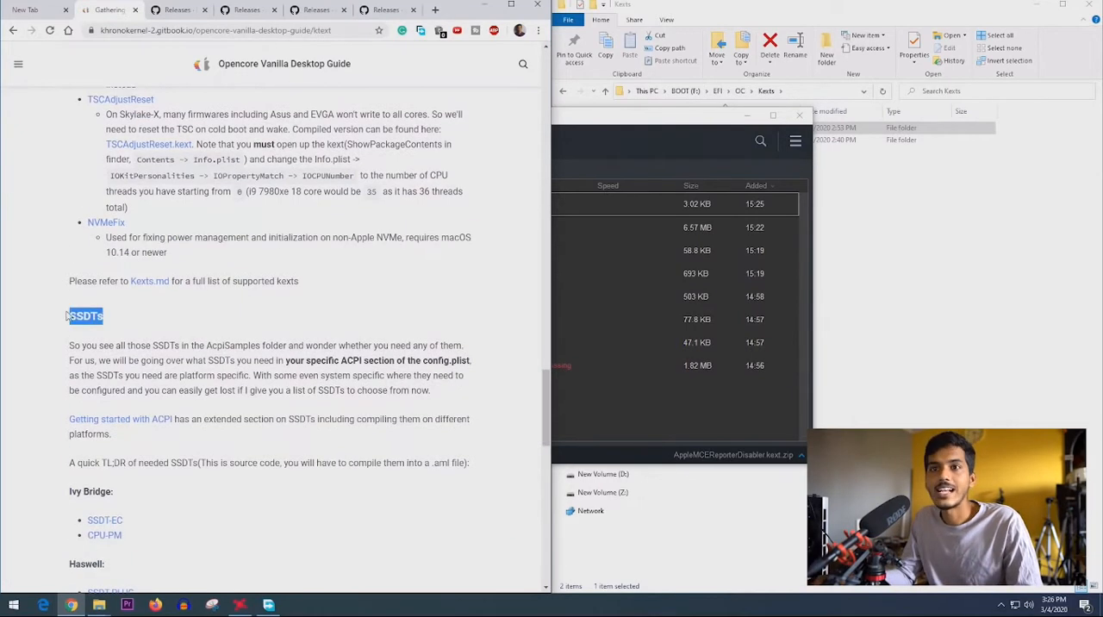
scroll(144, 385, "up", 4)
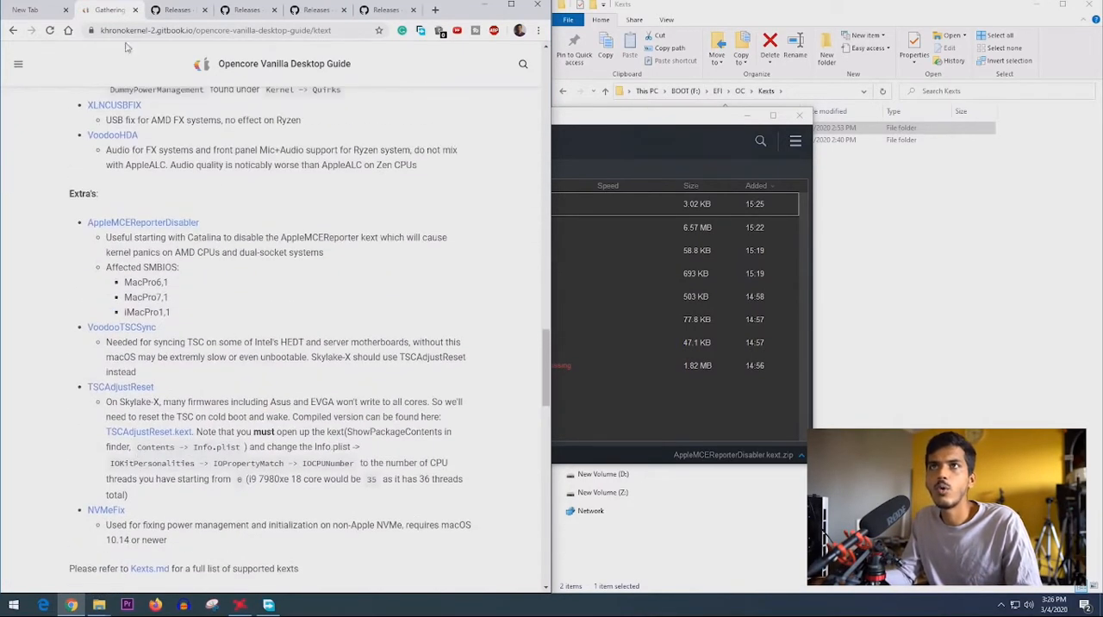
left_click(173, 11)
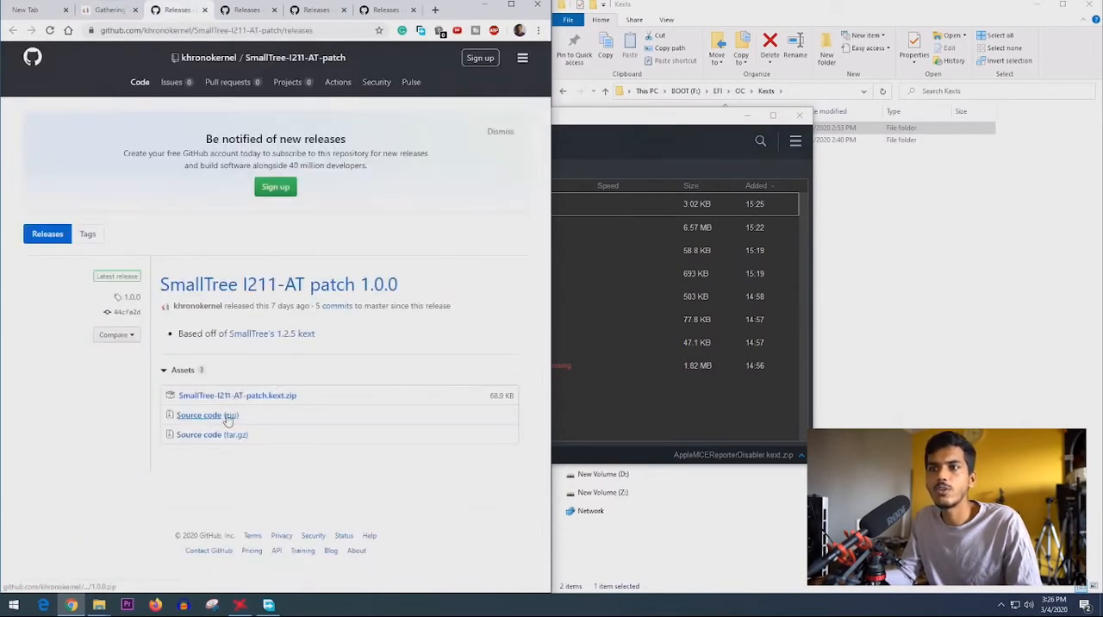
left_click(246, 396)
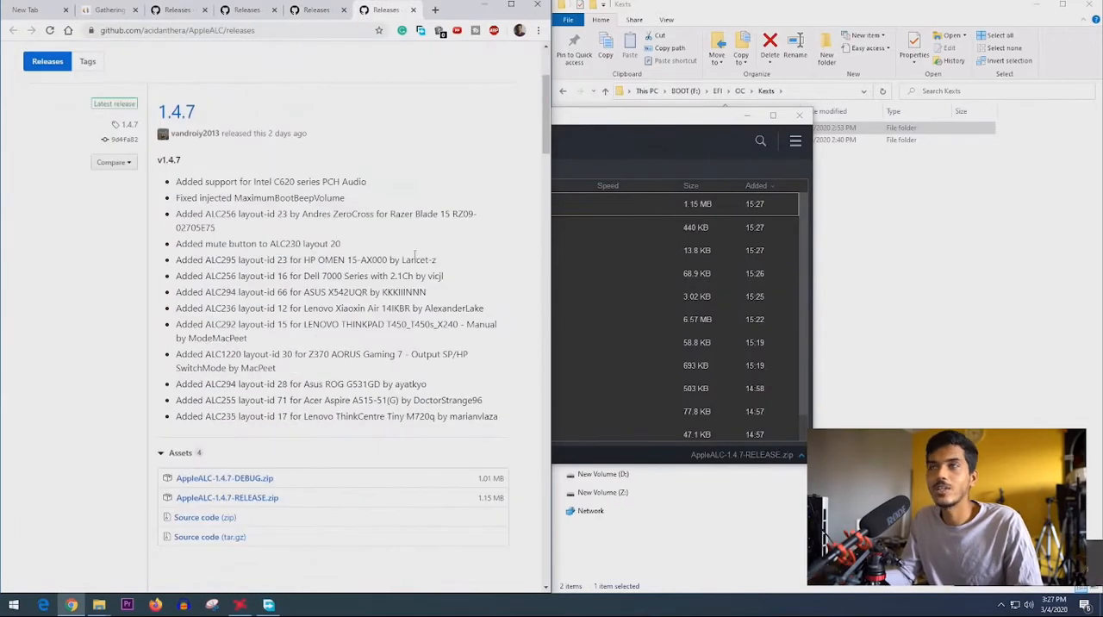
left_click(204, 10)
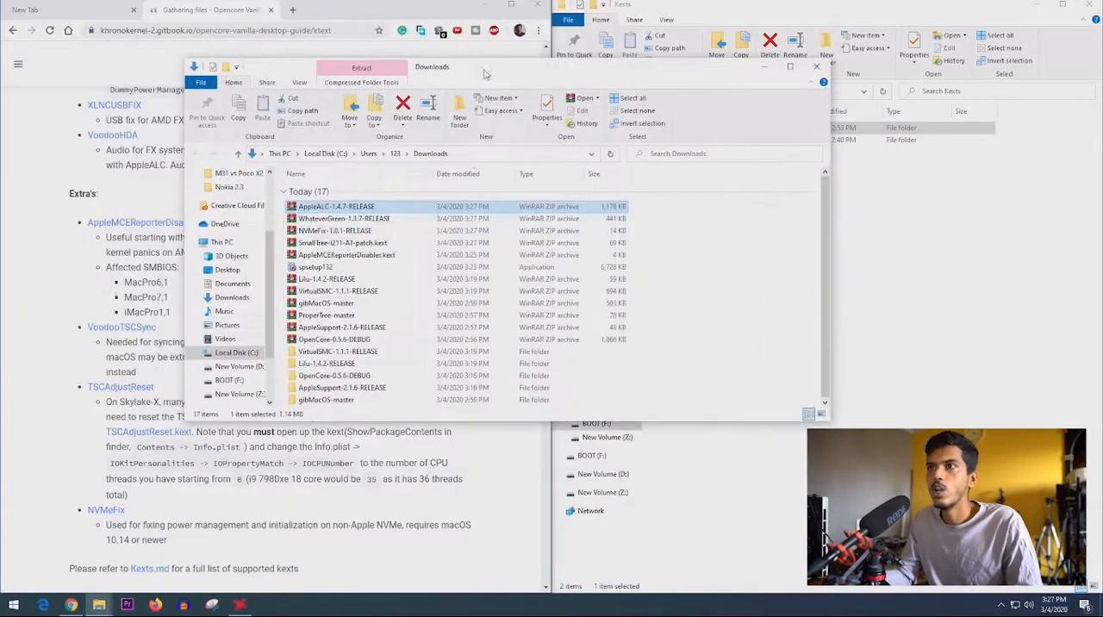
- Extract the AppleALC, WhateverGreen, NVMeFix, SmallTree-I211-AT-patch and AppleMCEReporterDisabler archives into their own folders in Downloads
left_click_drag(655, 248, 293, 202)
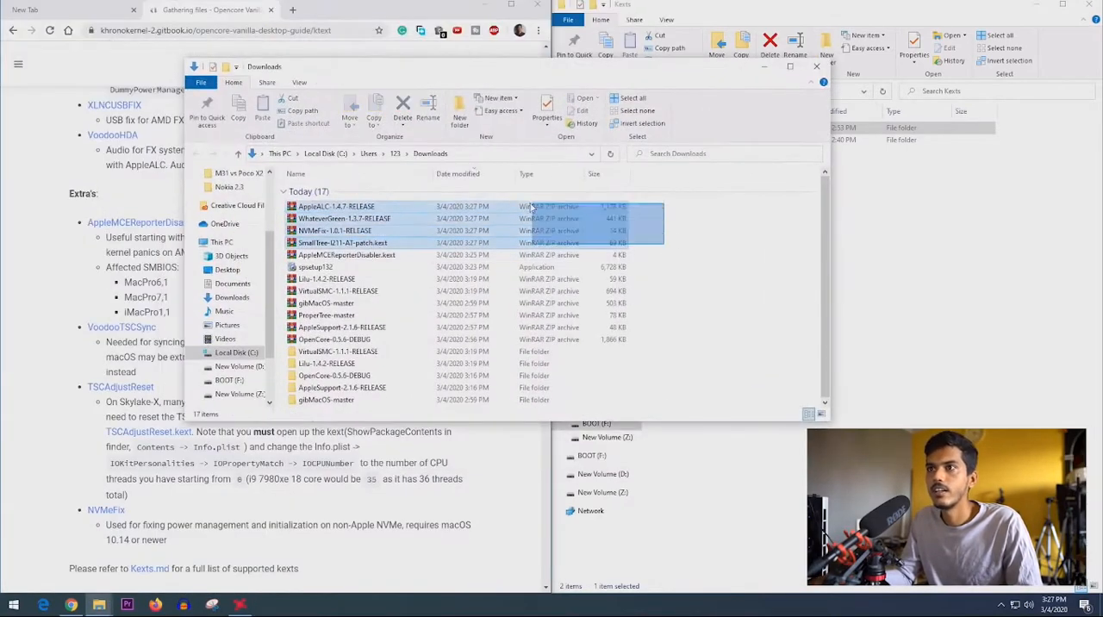
left_click(341, 242)
left_click(330, 206)
right_click(330, 207)
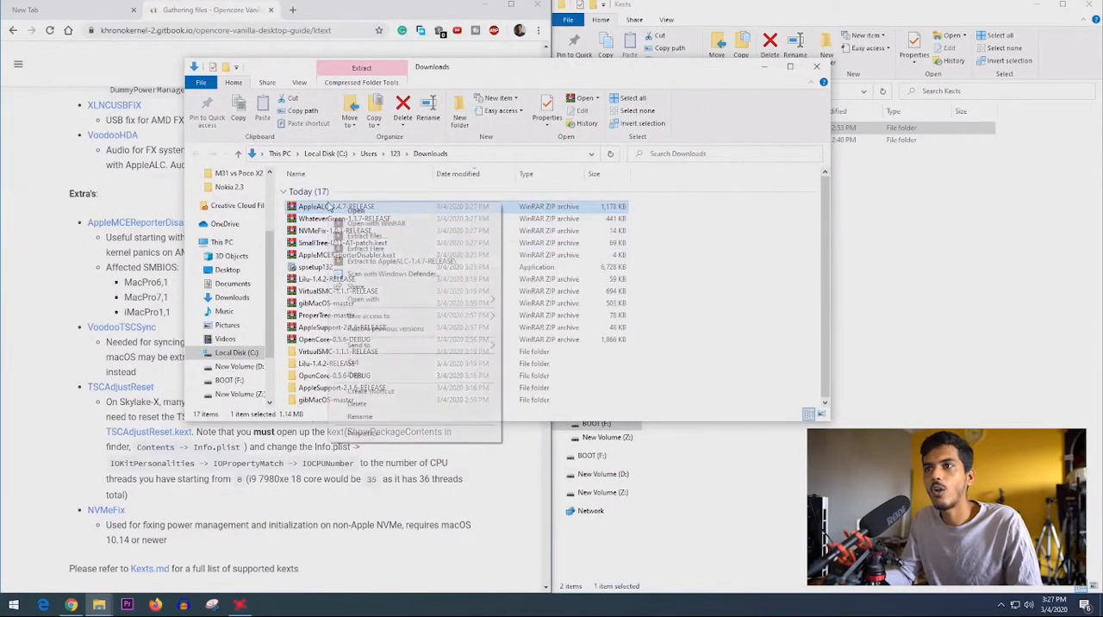
left_click(400, 260)
right_click(448, 278)
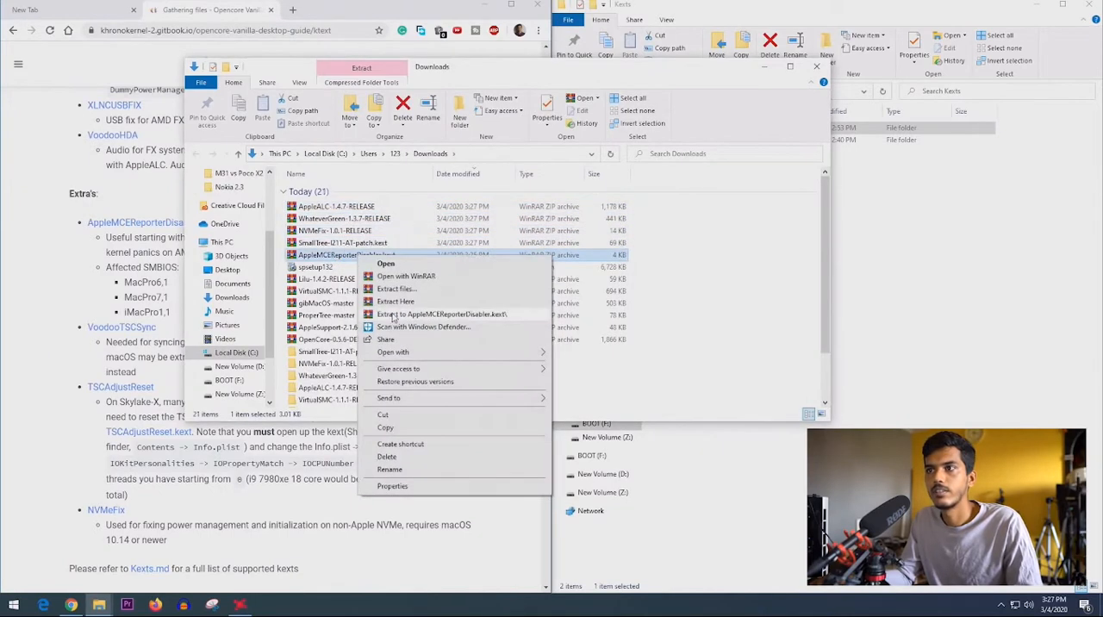
left_click(482, 315)
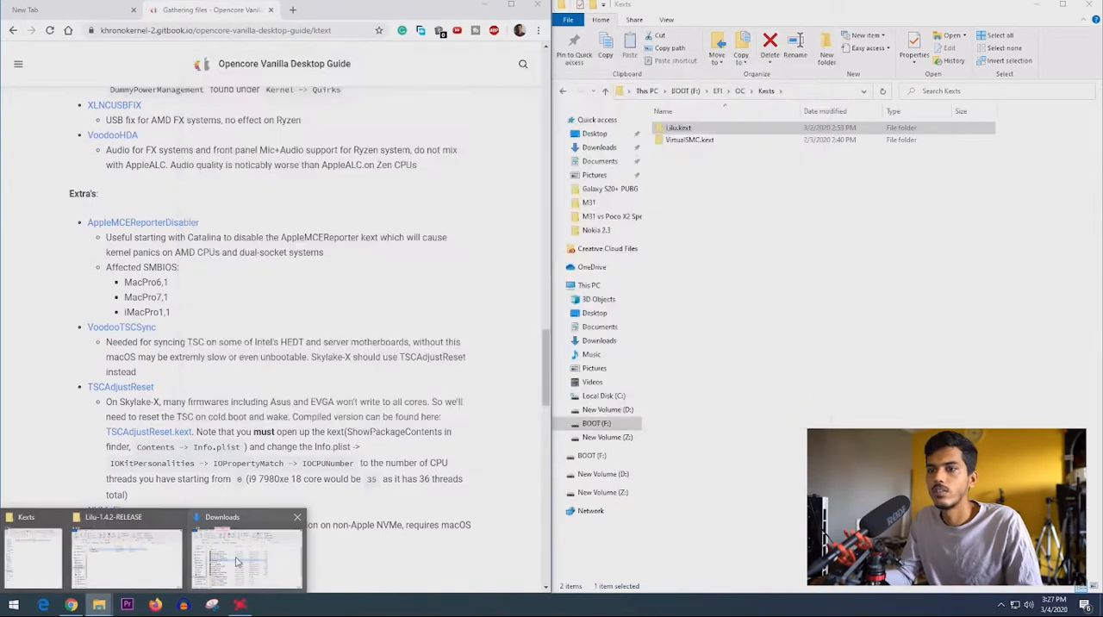
left_click(237, 562)
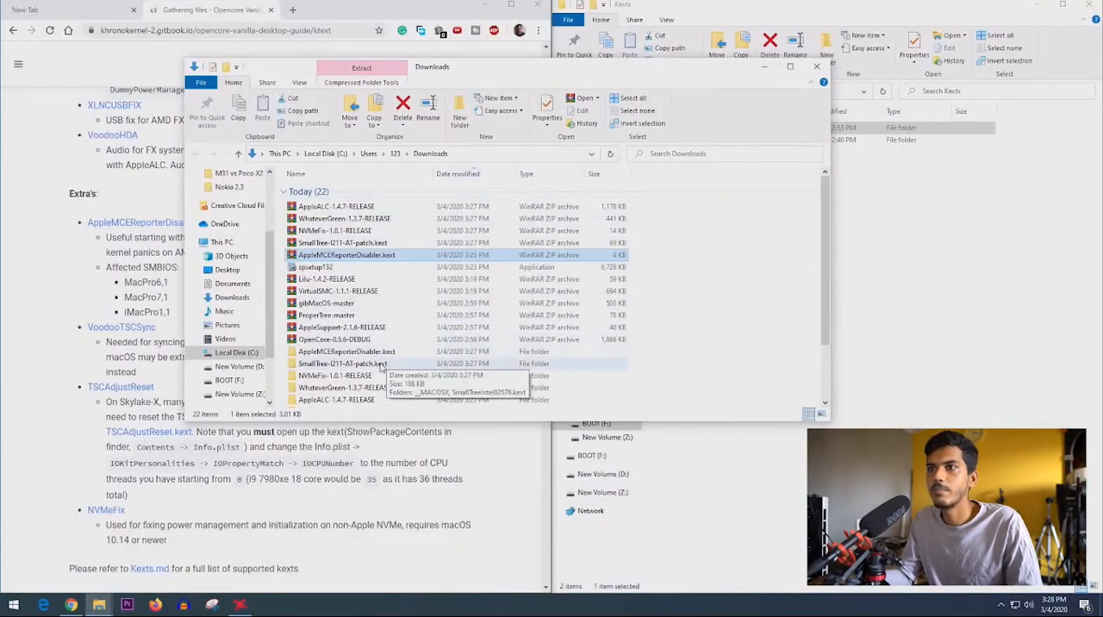
- Inspect the contents of the extracted AppleMCEReporterDisabler.kext and copy the kext to EFI\OC\Kexts on BOOT (F:)
left_click(348, 353)
double_click(348, 353)
left_click_drag(403, 62, 269, 65)
left_click(221, 208)
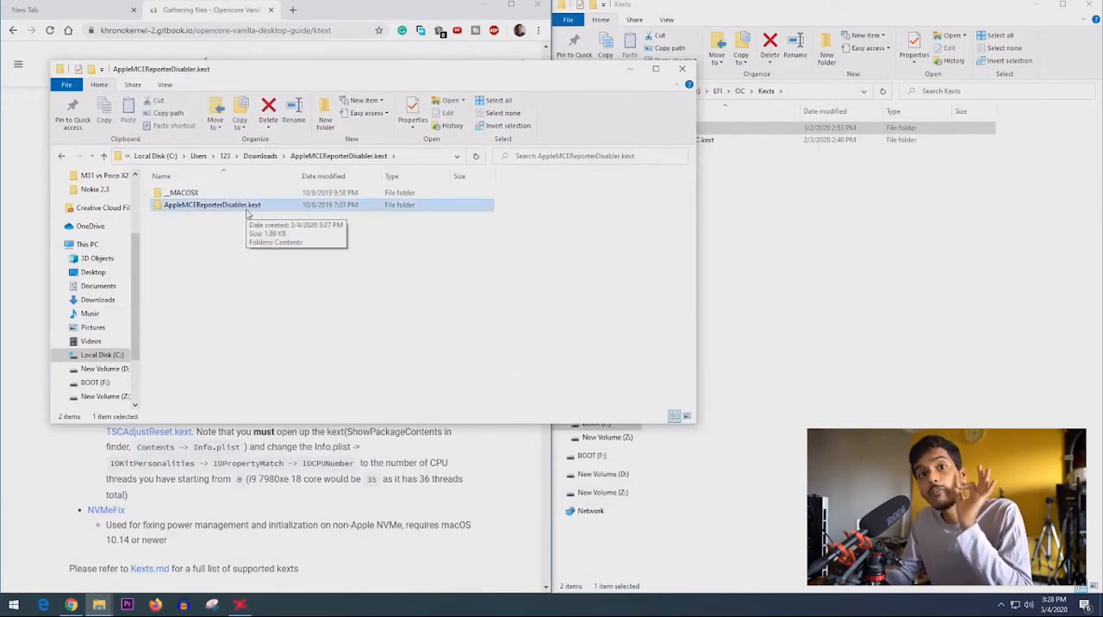
double_click(229, 212)
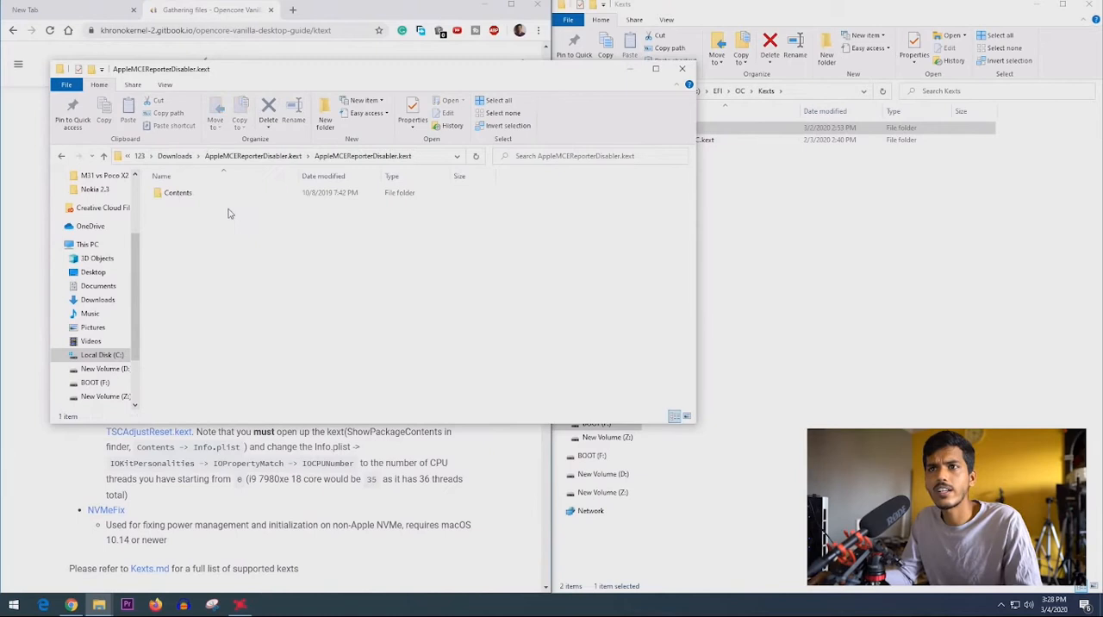
double_click(178, 193)
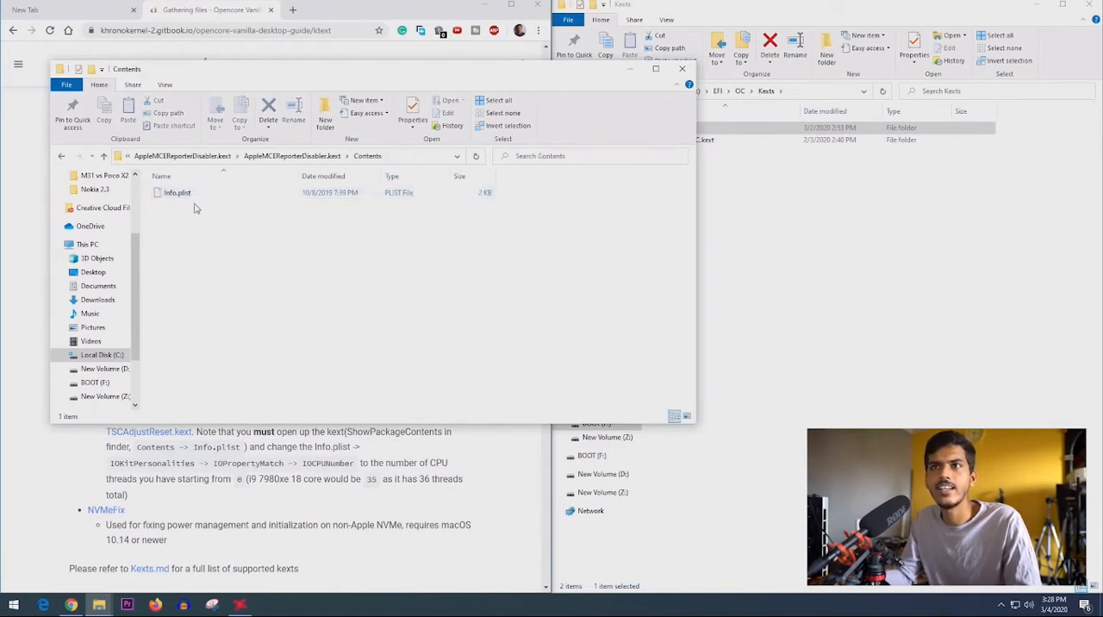
left_click(274, 158)
left_click(258, 158)
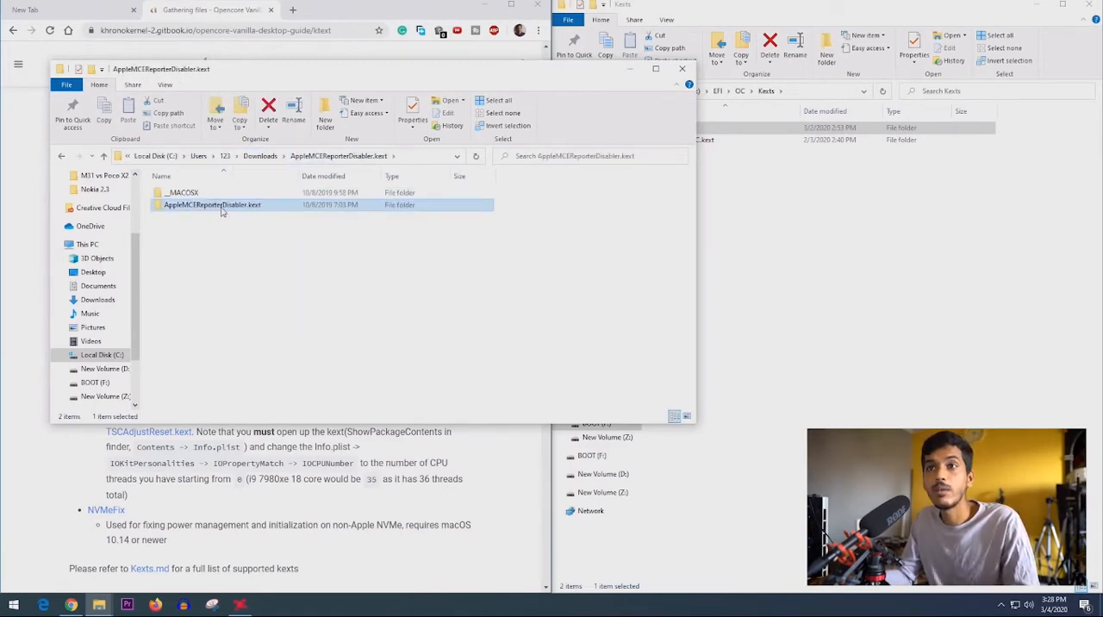
left_click_drag(233, 207, 780, 231)
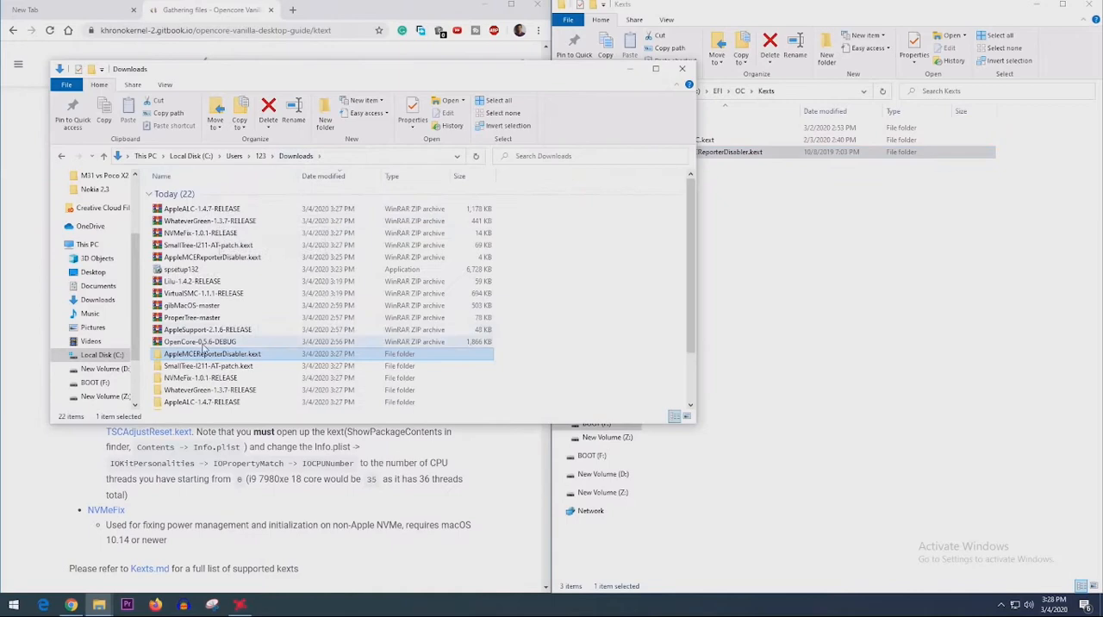
- Copy the SmallTreeIntel82576, NVMeFix, WhateverGreen and AppleALC kexts from their extracted folders to EFI\OC\Kexts on BOOT (F:)
double_click(201, 366)
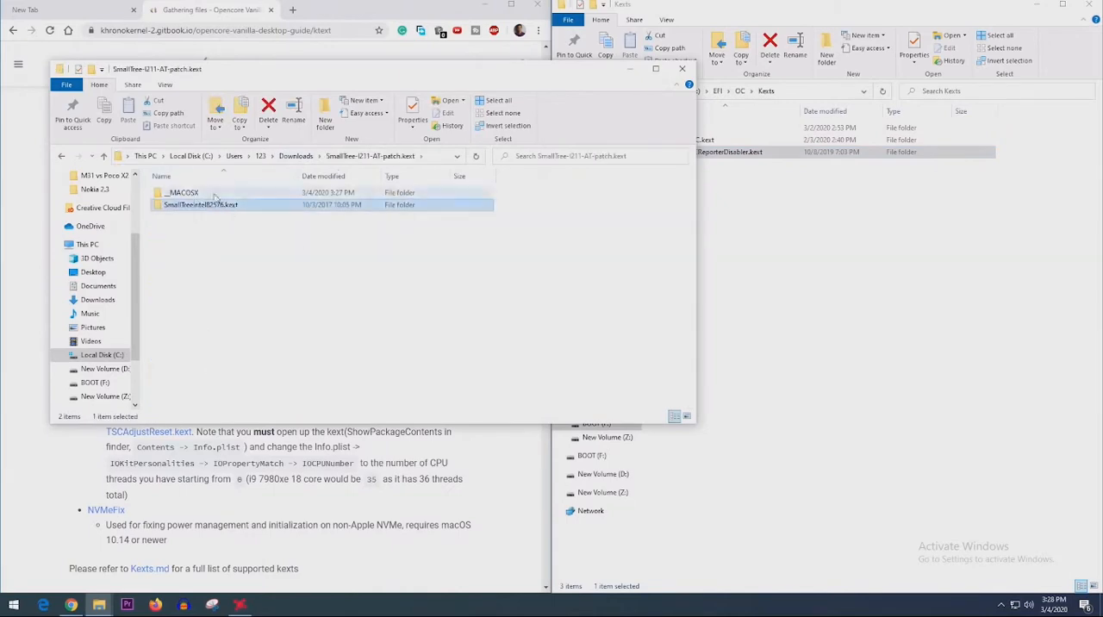
key("alt+Left")
double_click(202, 378)
left_click(297, 157)
left_click_drag(200, 195, 775, 259)
double_click(207, 391)
left_click(298, 157)
double_click(201, 401)
left_click(682, 69)
left_click_drag(707, 253, 718, 121)
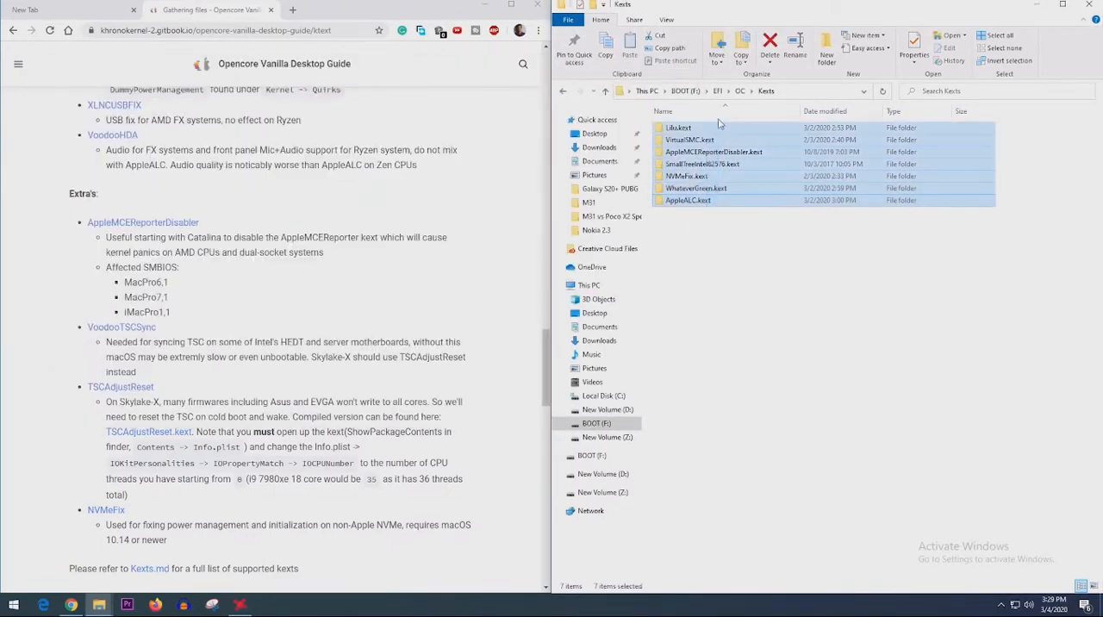
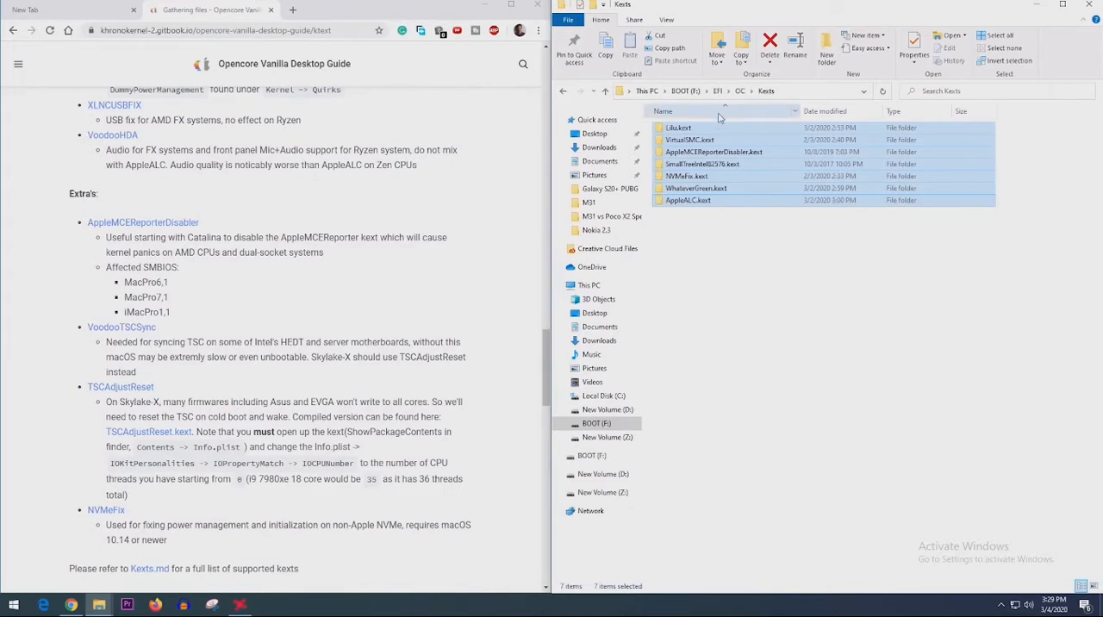
- From the guide's SSDTs section, open the Getting Started With ACPI site and close the intermediate redirect page's tab
left_click_drag(111, 346, 307, 352)
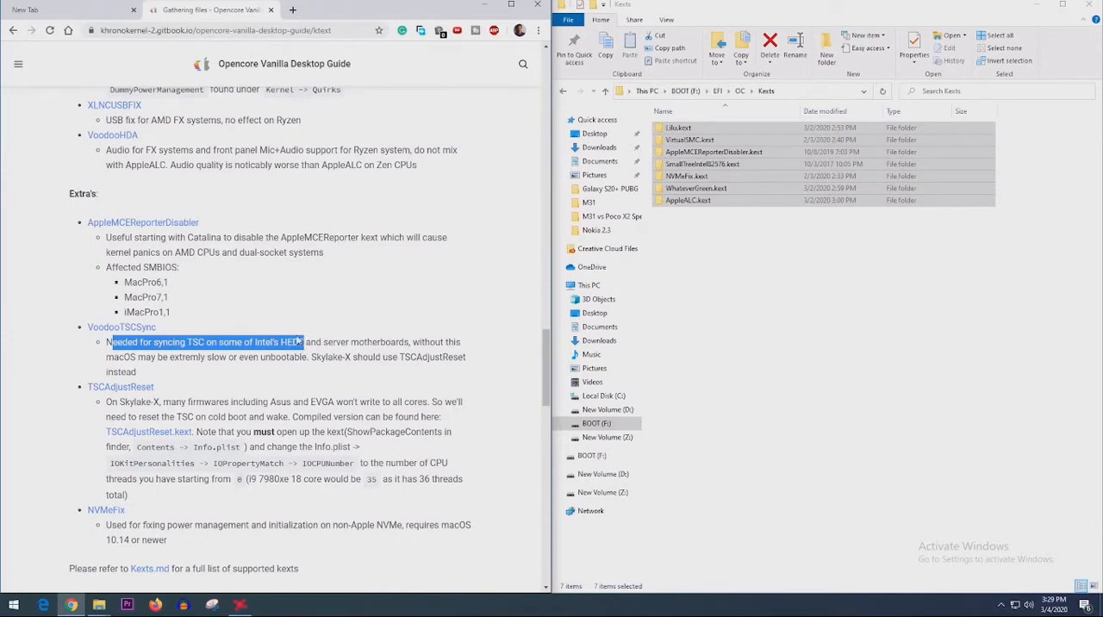
scroll(121, 332, "down", 3)
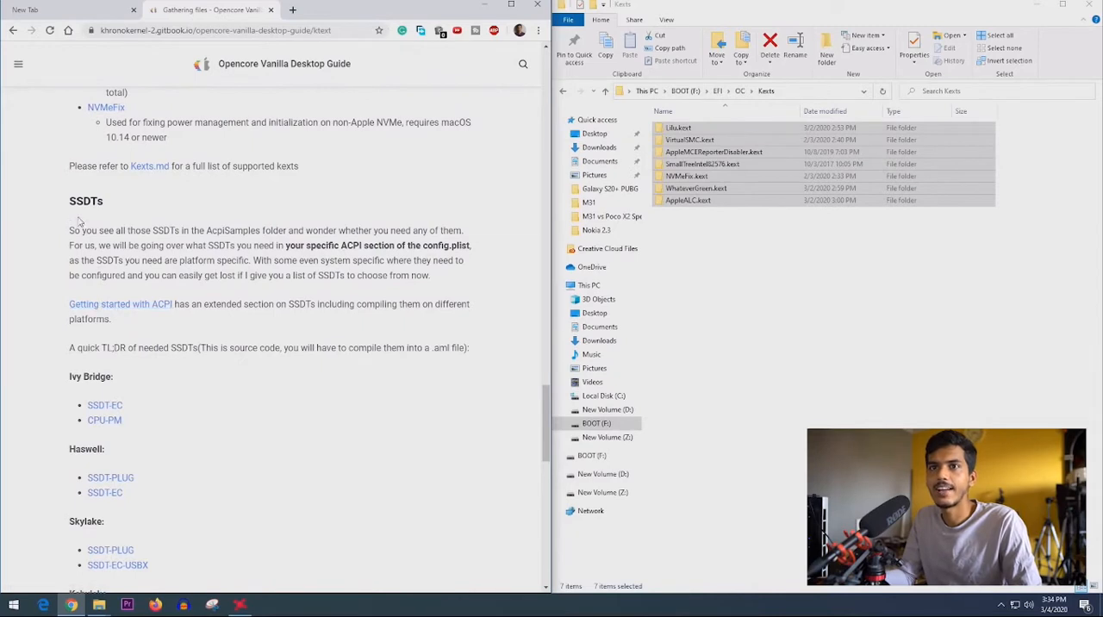
middle_click(99, 309)
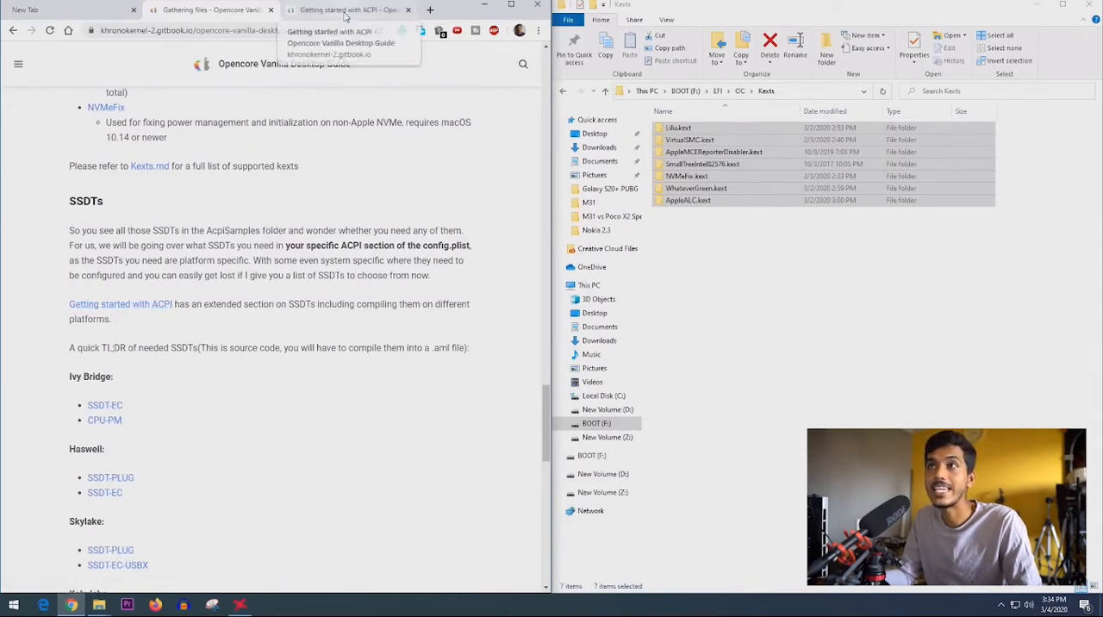
left_click(344, 11)
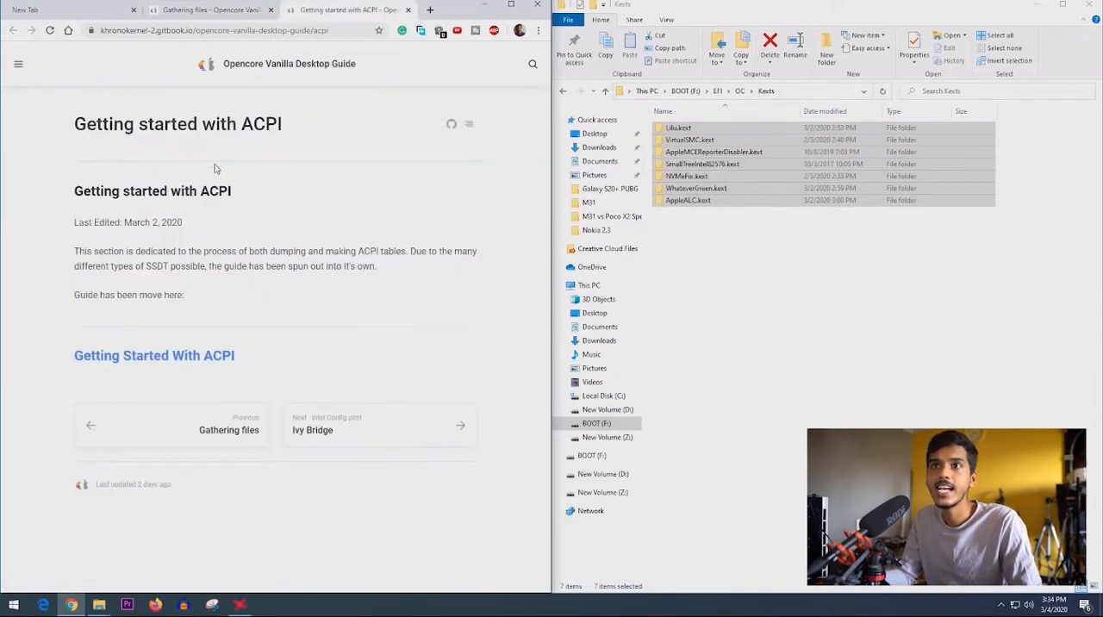
left_click(146, 354)
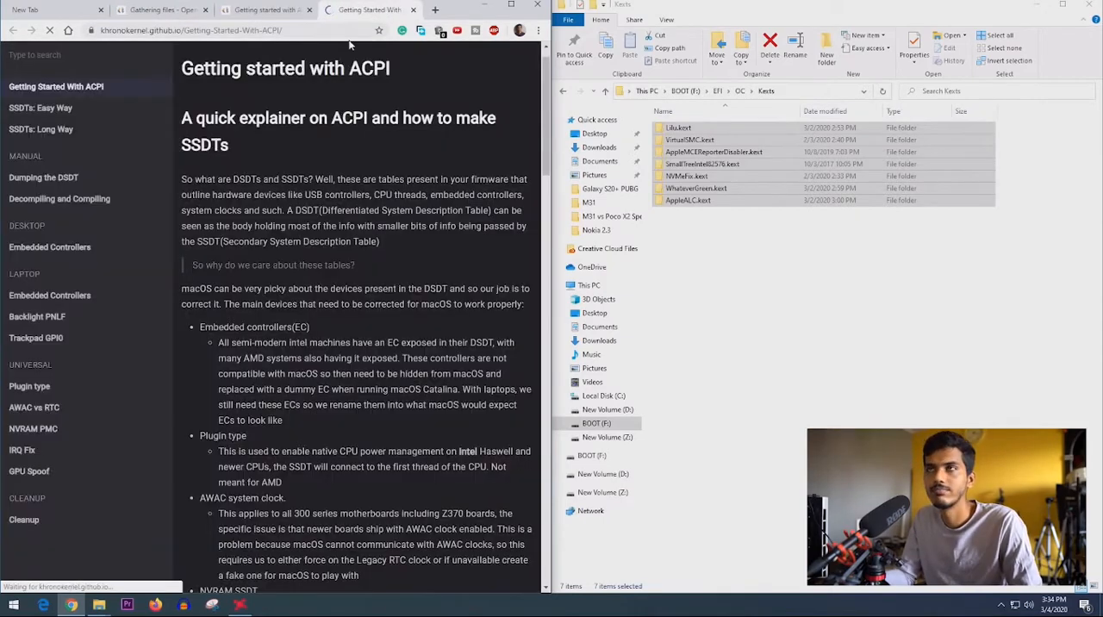
left_click(308, 10)
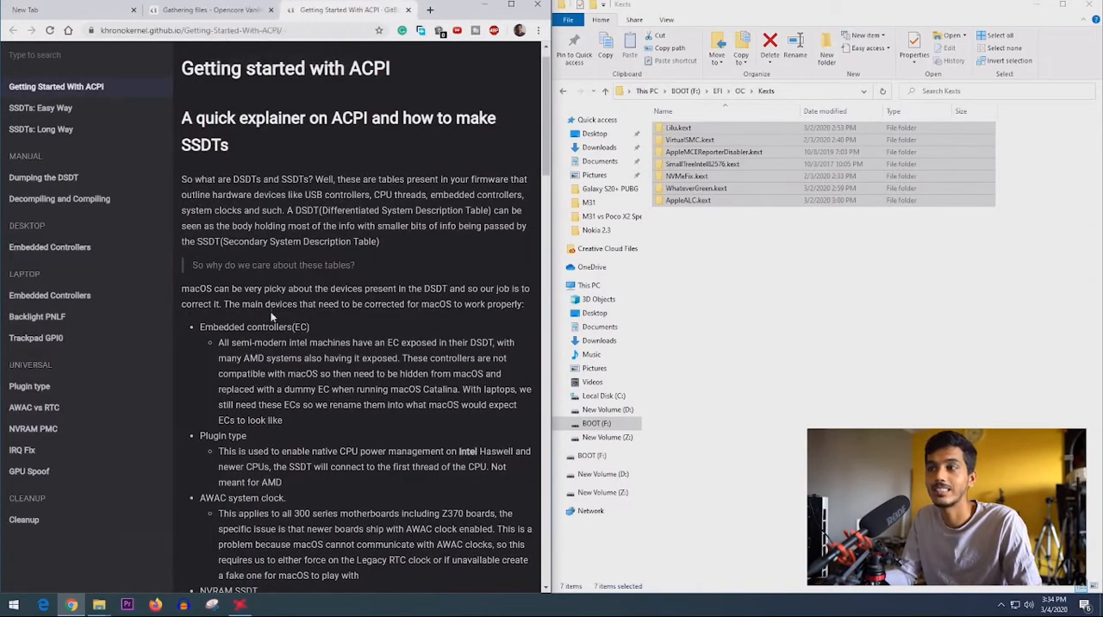
- Look through the ACPI explainer and its per-platform SSDT lists, and open the SSDTs: Easy Way page
scroll(351, 343, "down", 2)
scroll(328, 259, "up", 3)
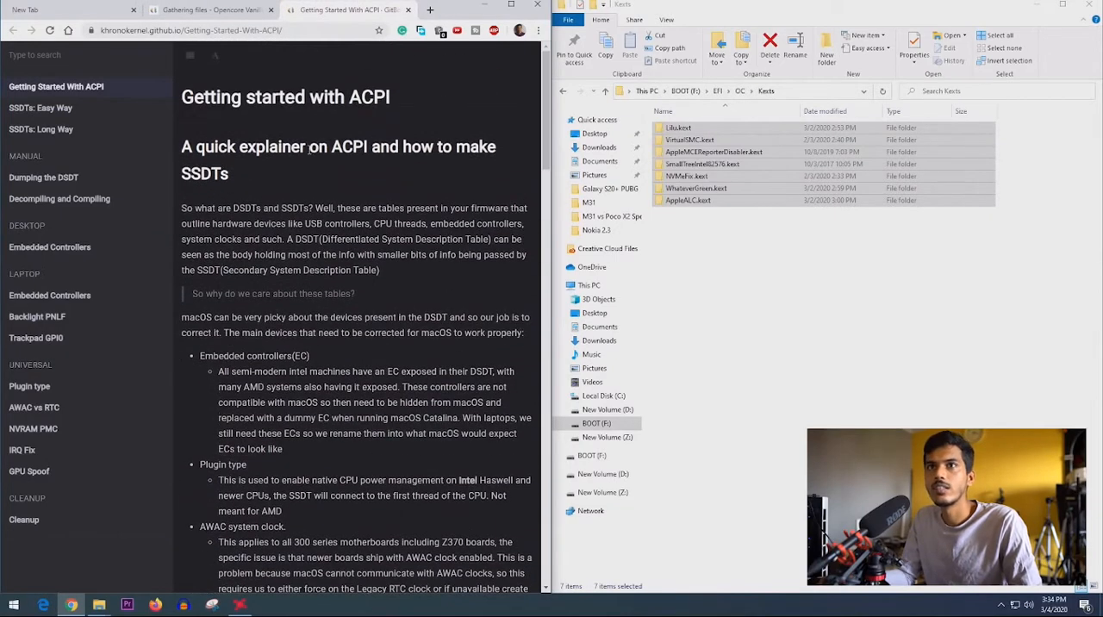
scroll(324, 389, "down", 12)
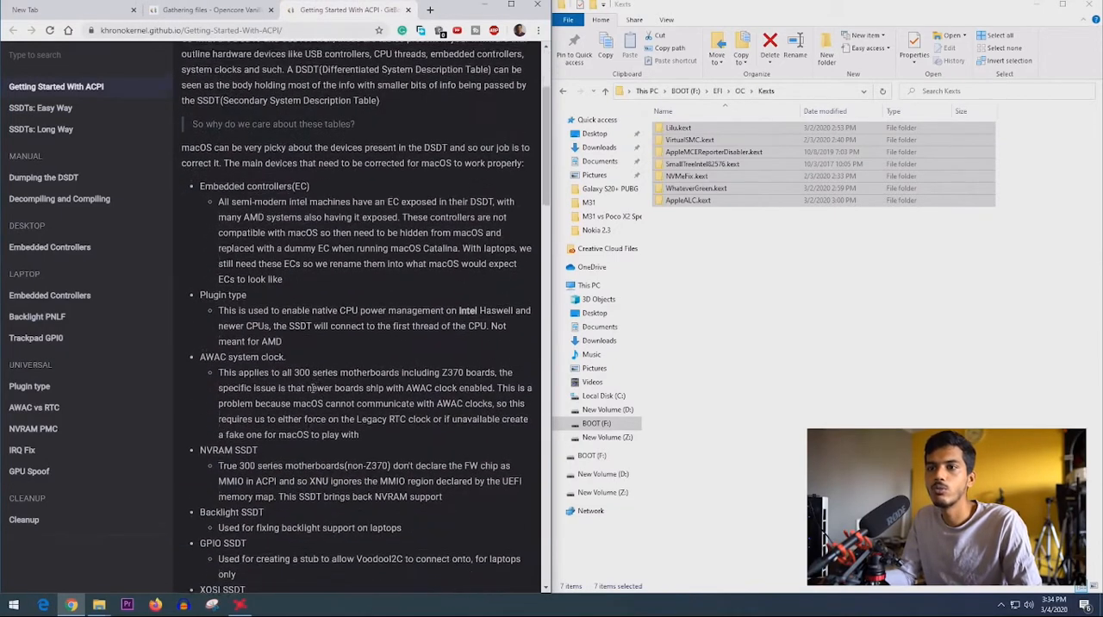
scroll(295, 389, "down", 9)
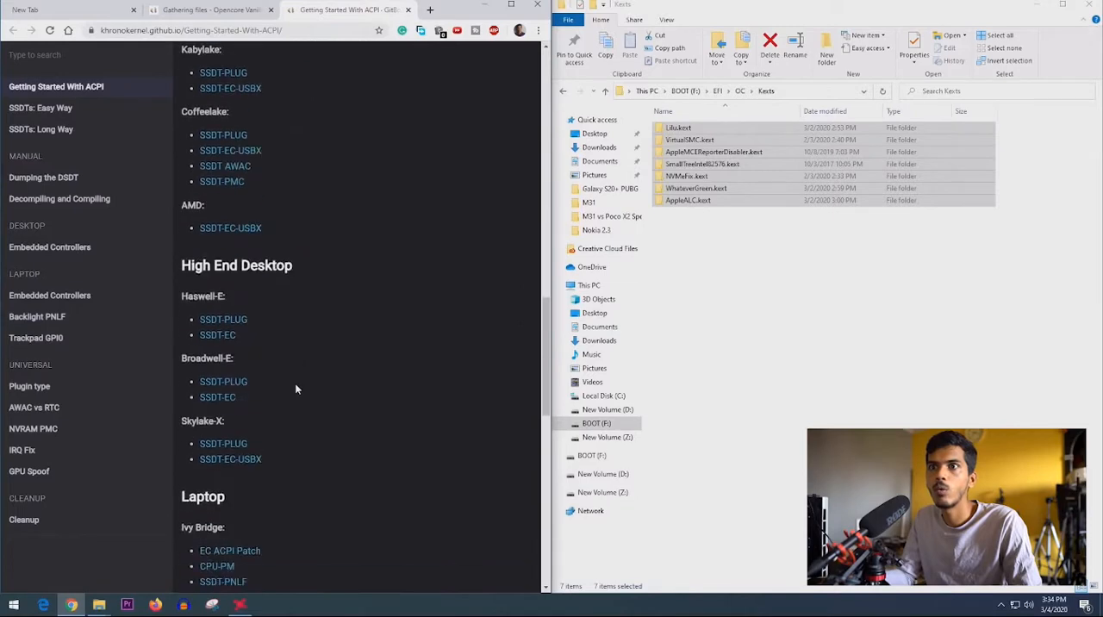
scroll(295, 389, "up", 5)
scroll(295, 388, "down", 5)
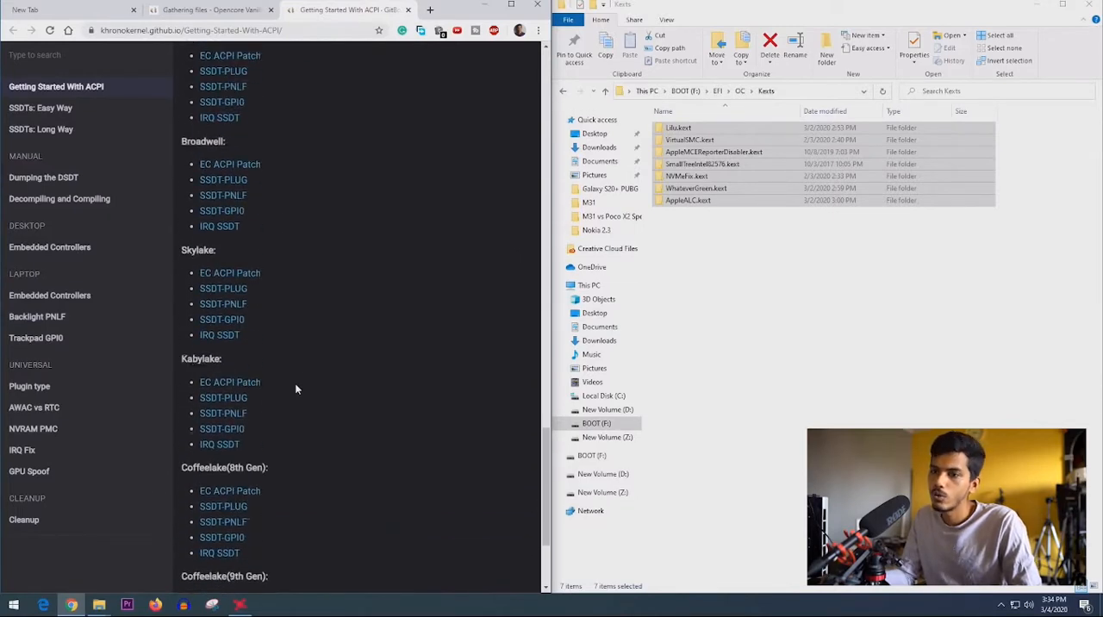
scroll(295, 387, "up", 3)
left_click(44, 111)
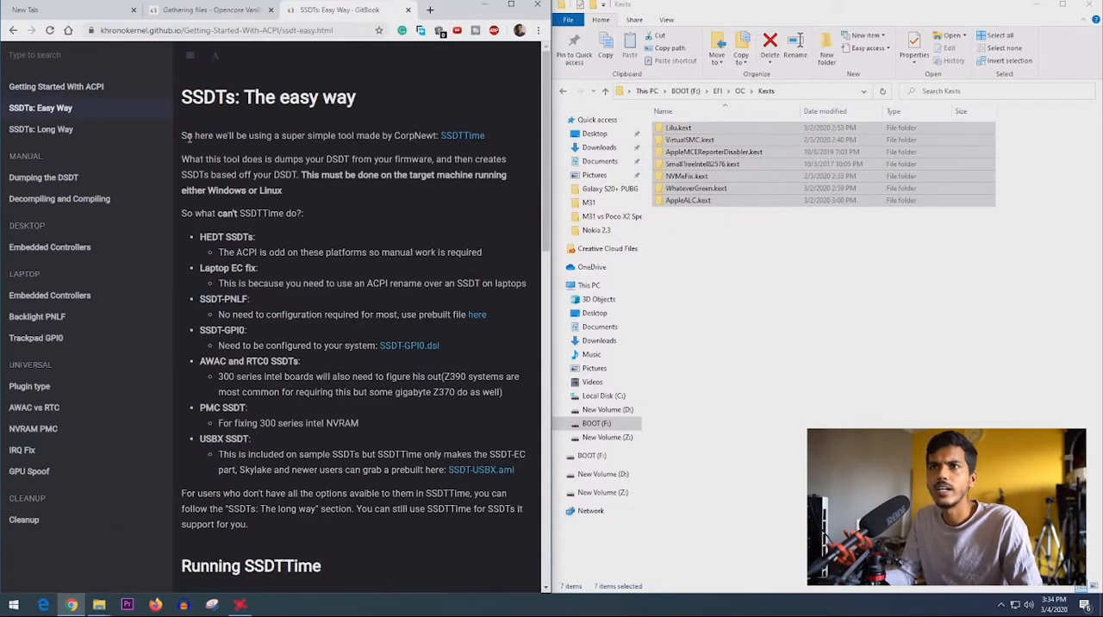
left_click_drag(182, 135, 435, 138)
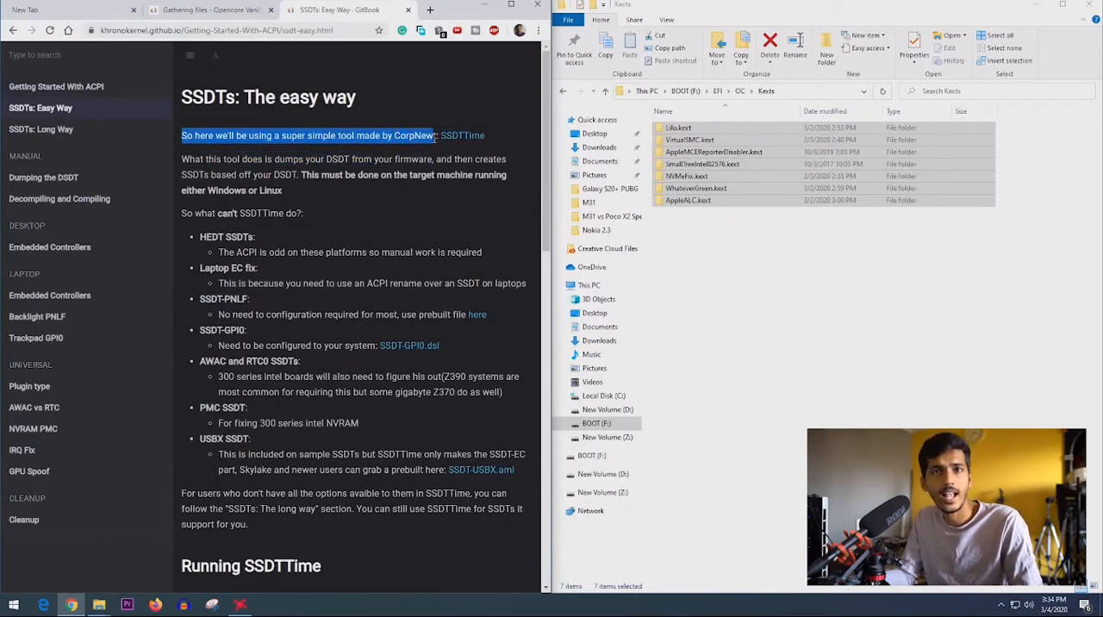
- Open the SSDTTime GitHub repository linked on the SSDTs: Easy Way page and download it as a ZIP
left_click(460, 136, "ctrl")
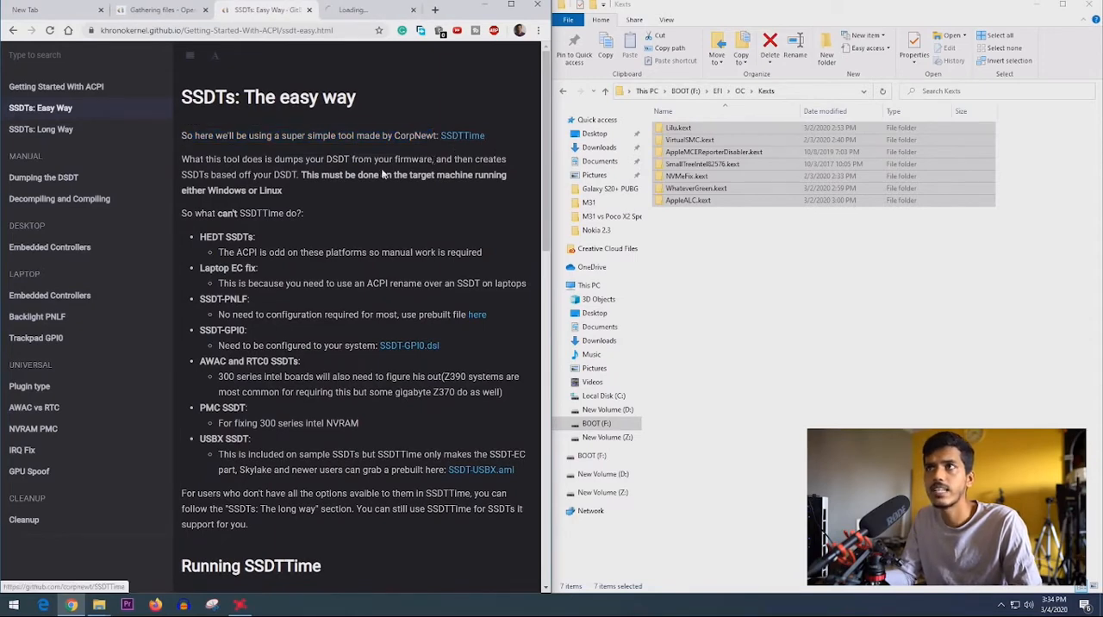
scroll(318, 166, "down", 5)
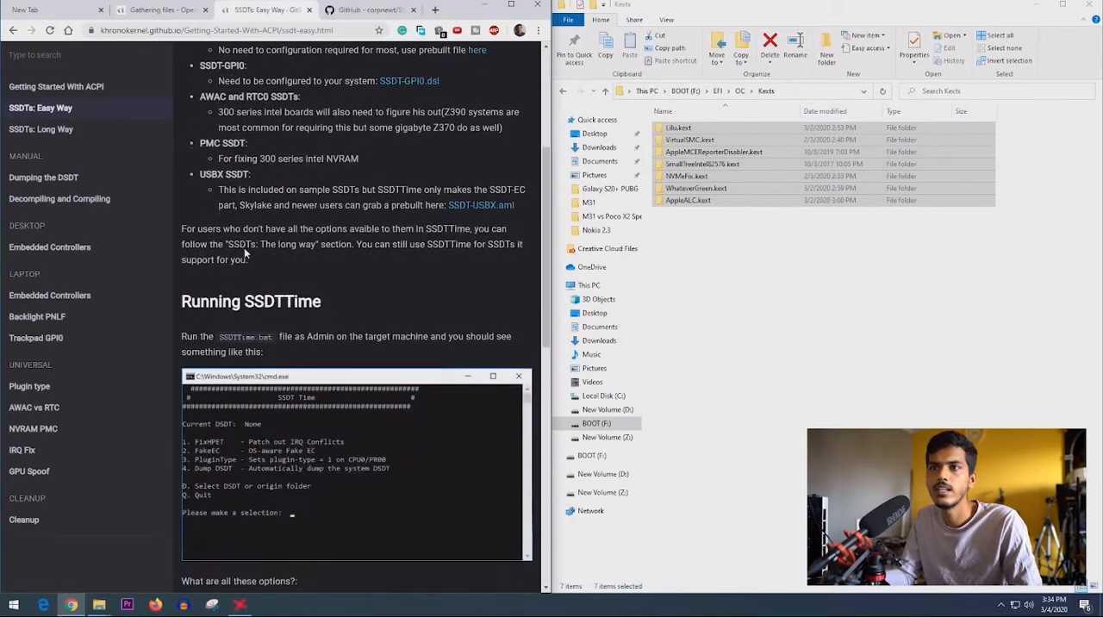
left_click(360, 9)
left_click(519, 341)
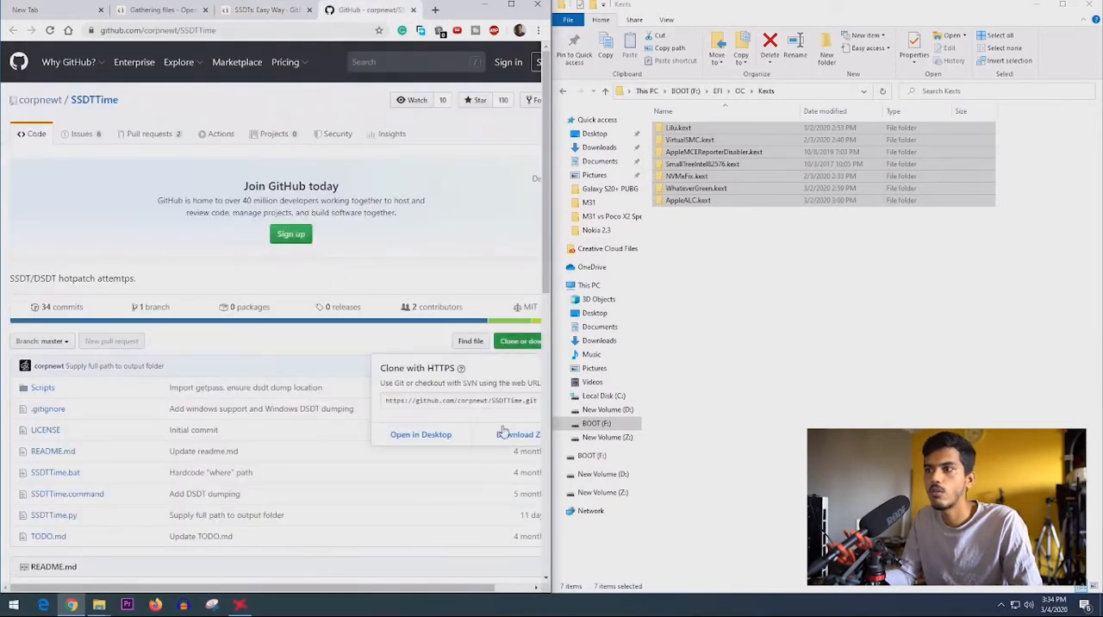
left_click(517, 433)
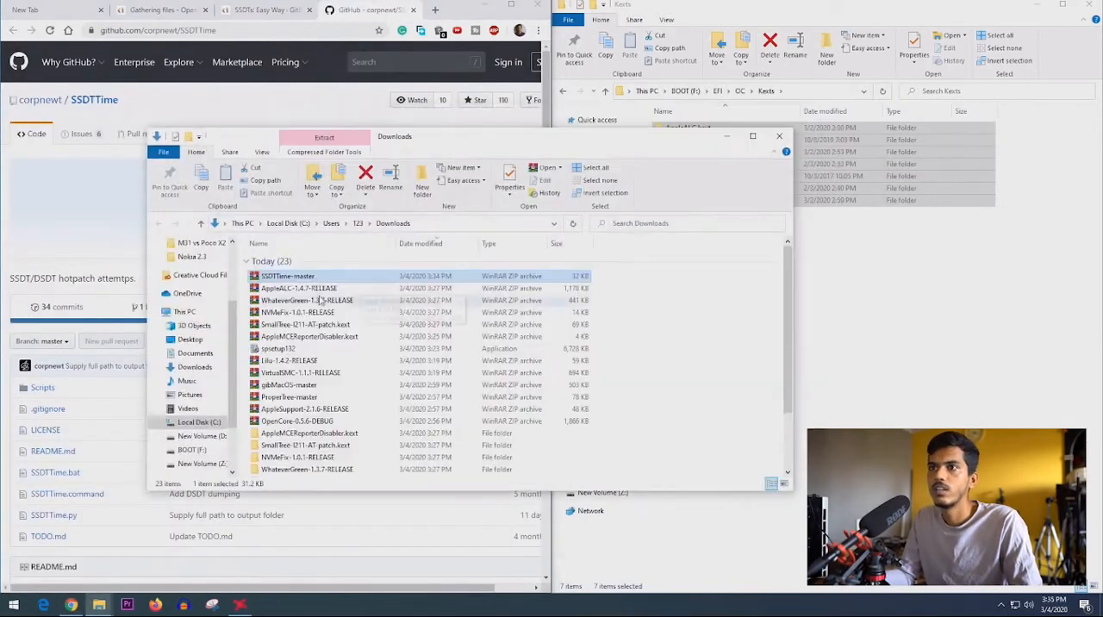
- Extract the SSDTTime-master archive into its own folder in Downloads and open the inner SSDTTime-master folder
right_click(325, 276)
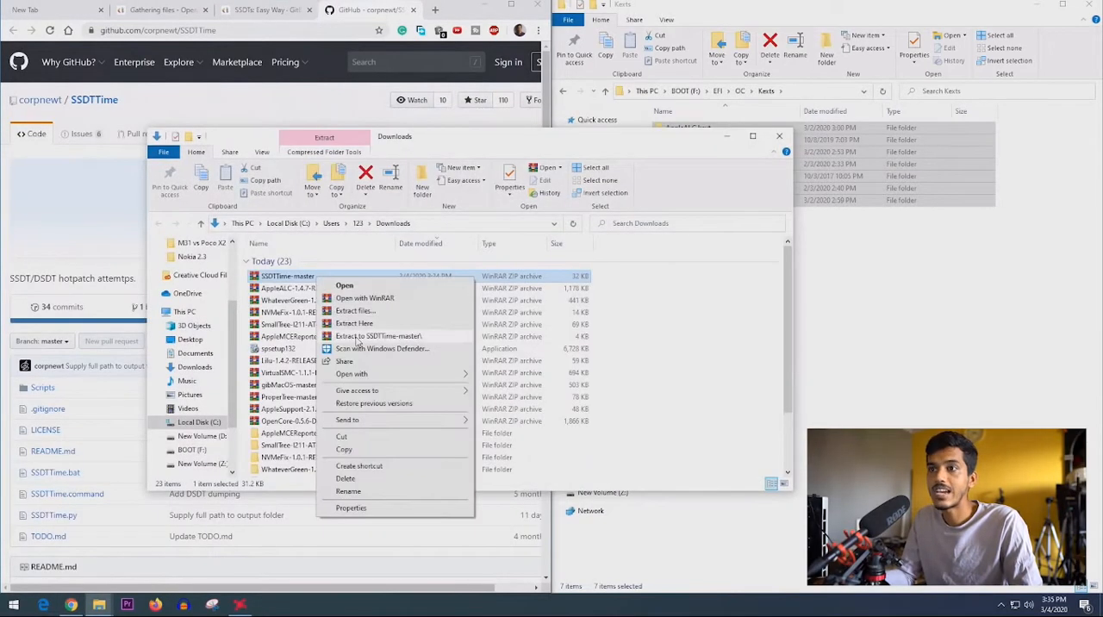
left_click(390, 349)
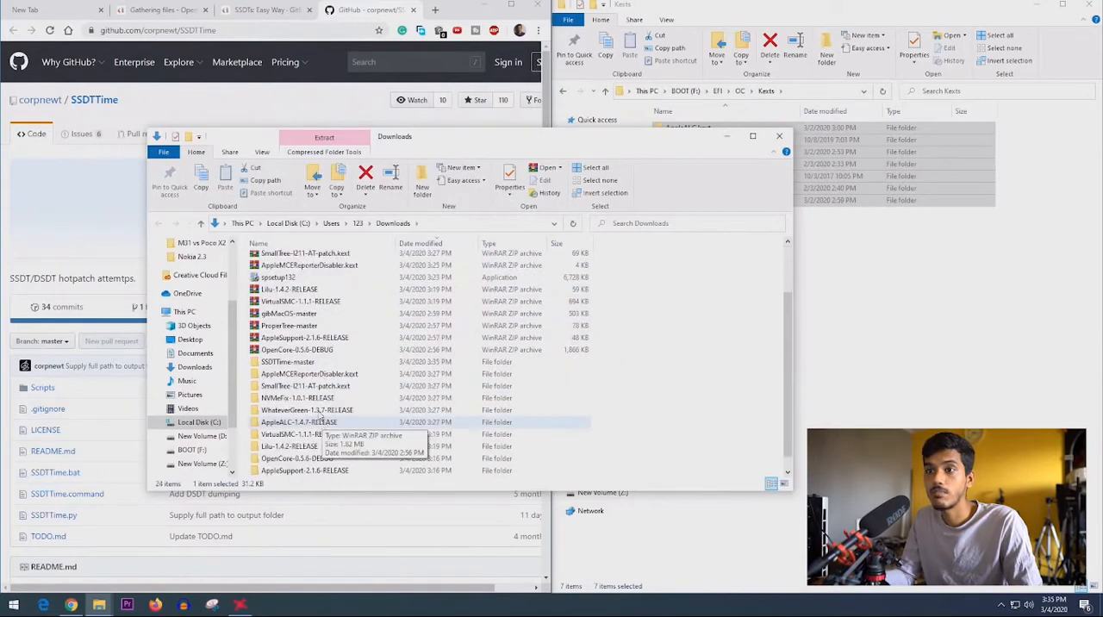
double_click(306, 363)
double_click(288, 260)
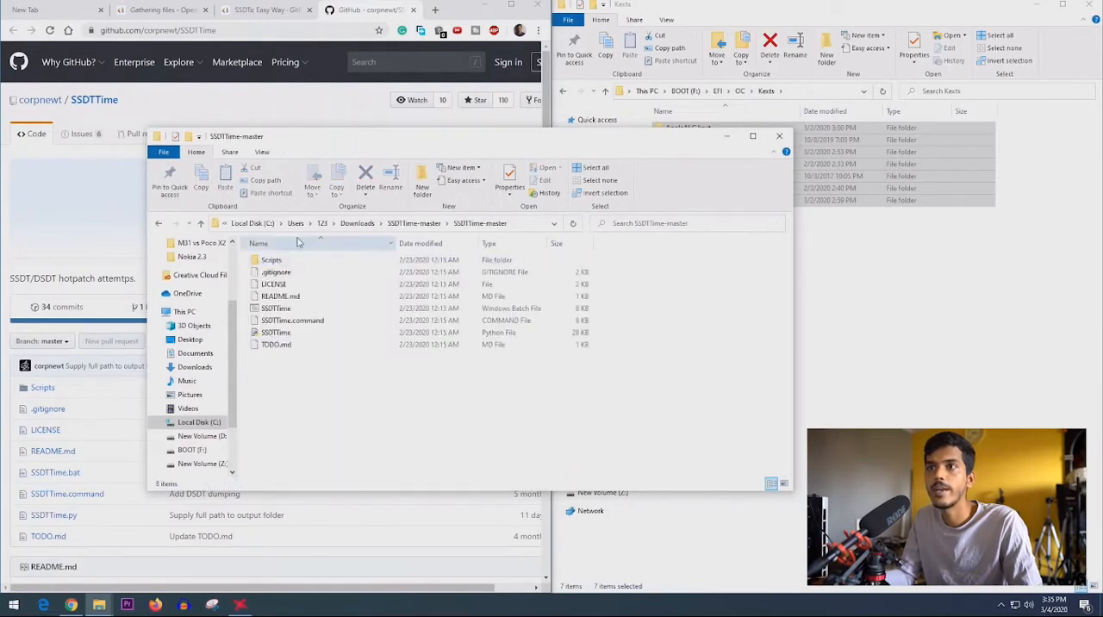
- Run the SSDTTime Windows batch file as administrator, arranging its folder and console windows beside the Running SSDTTime instructions
left_click(264, 11)
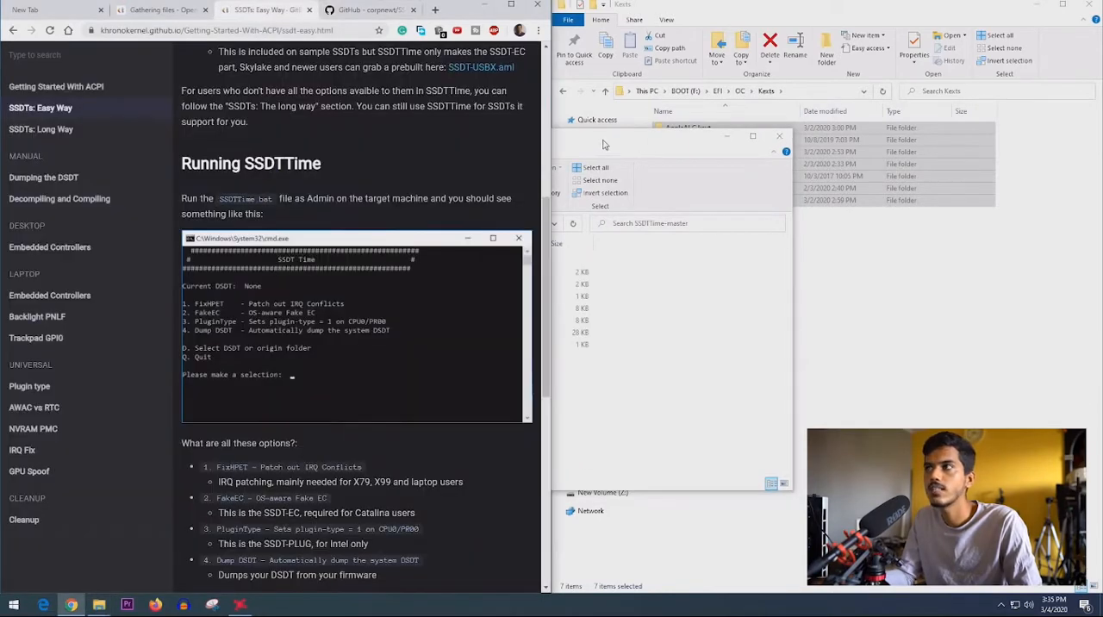
left_click_drag(535, 62, 614, 58)
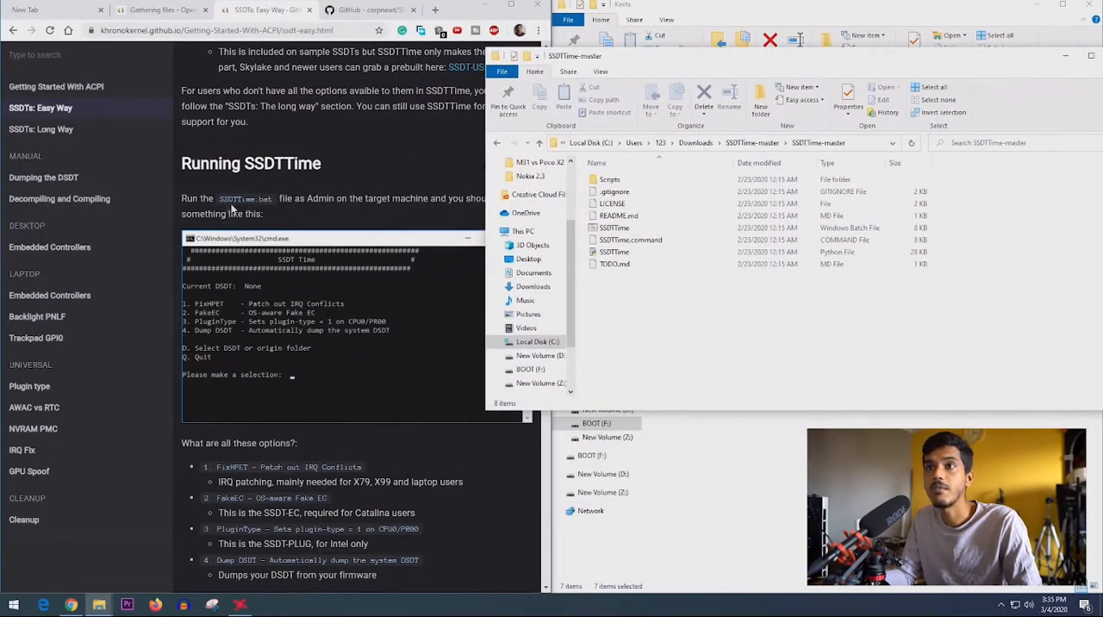
left_click(615, 228)
right_click(617, 229)
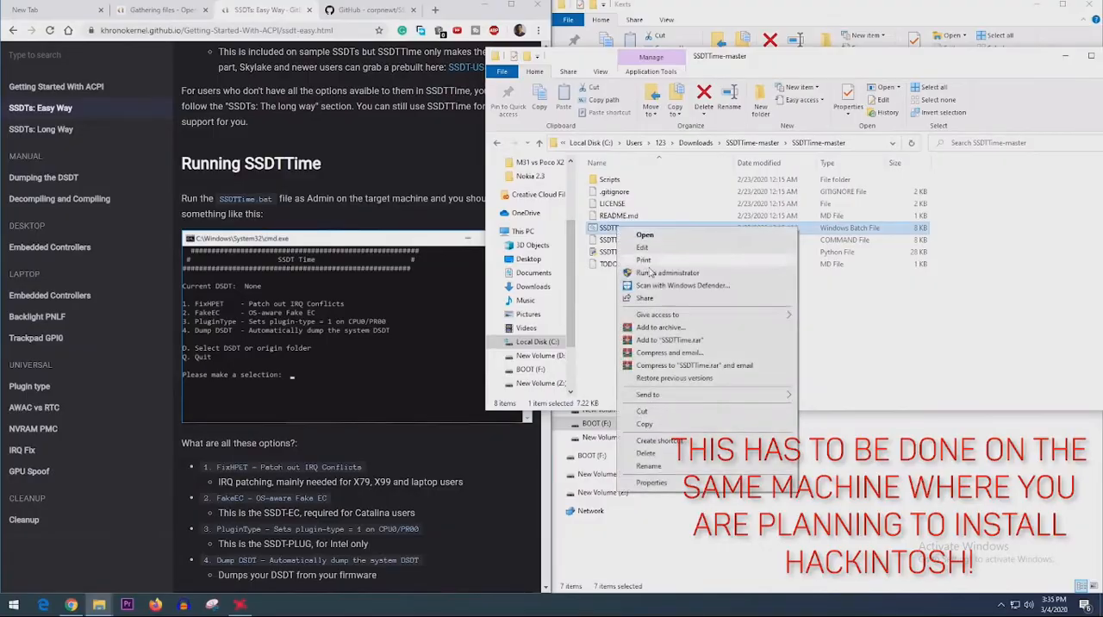
left_click(660, 272)
left_click(523, 379)
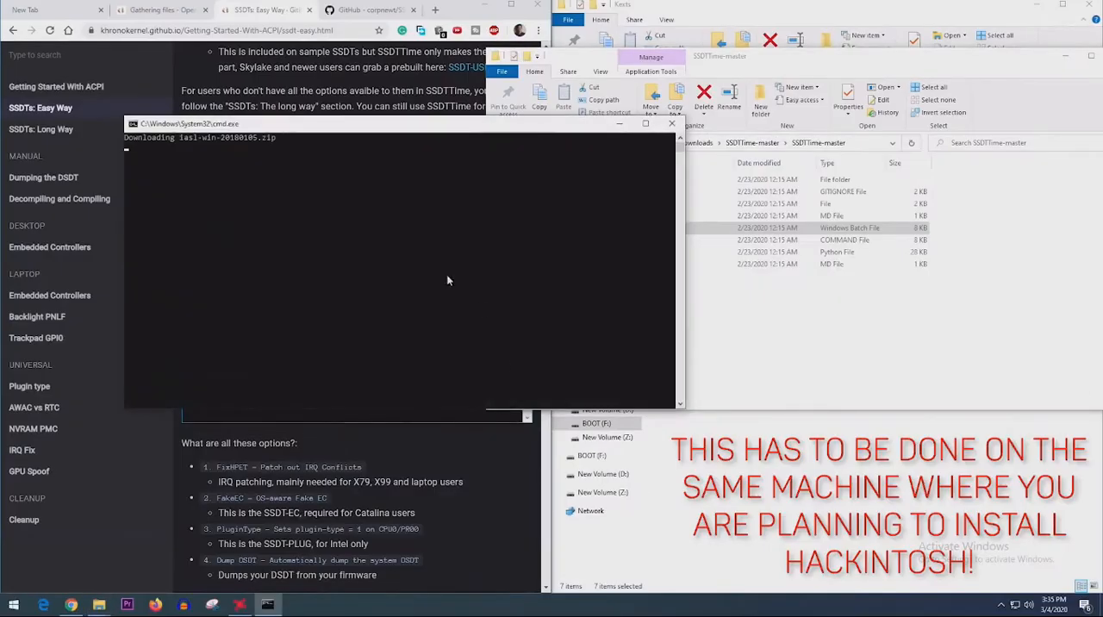
left_click_drag(303, 125, 699, 85)
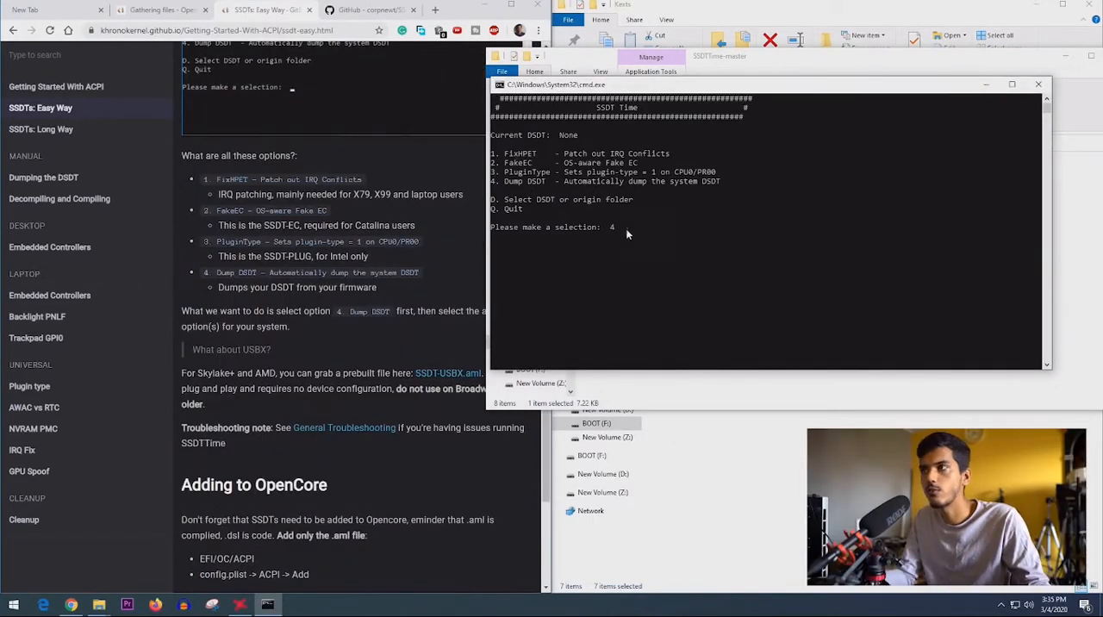
- Dump the system DSDT with SSDTTime option 4 and return to its main menu
type("4")
left_click_drag(547, 182, 507, 186)
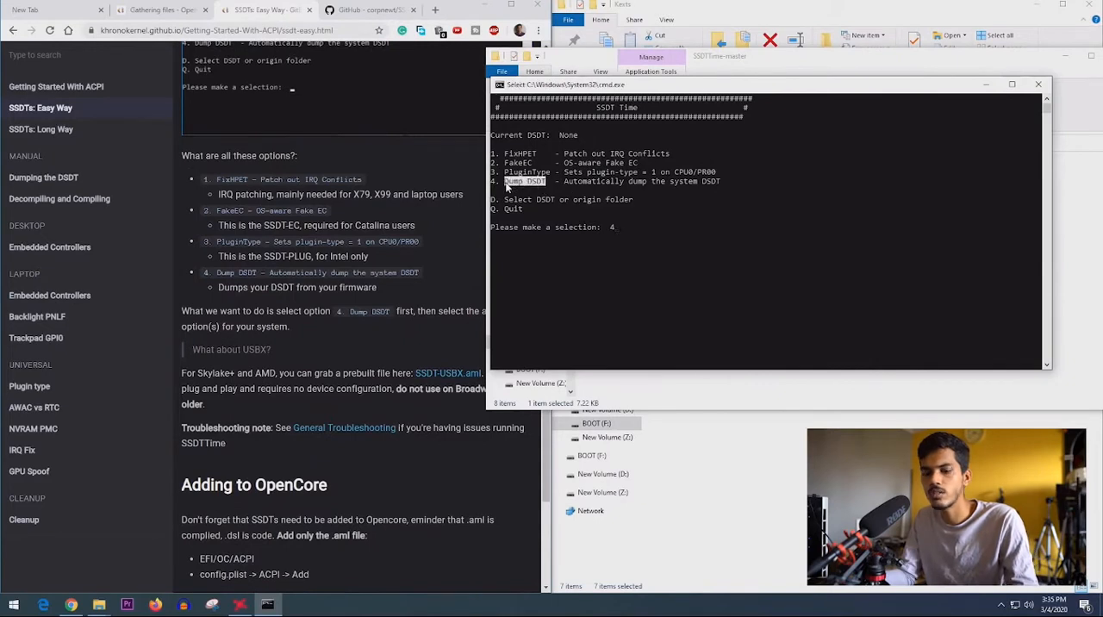
right_click(515, 200)
key("Return")
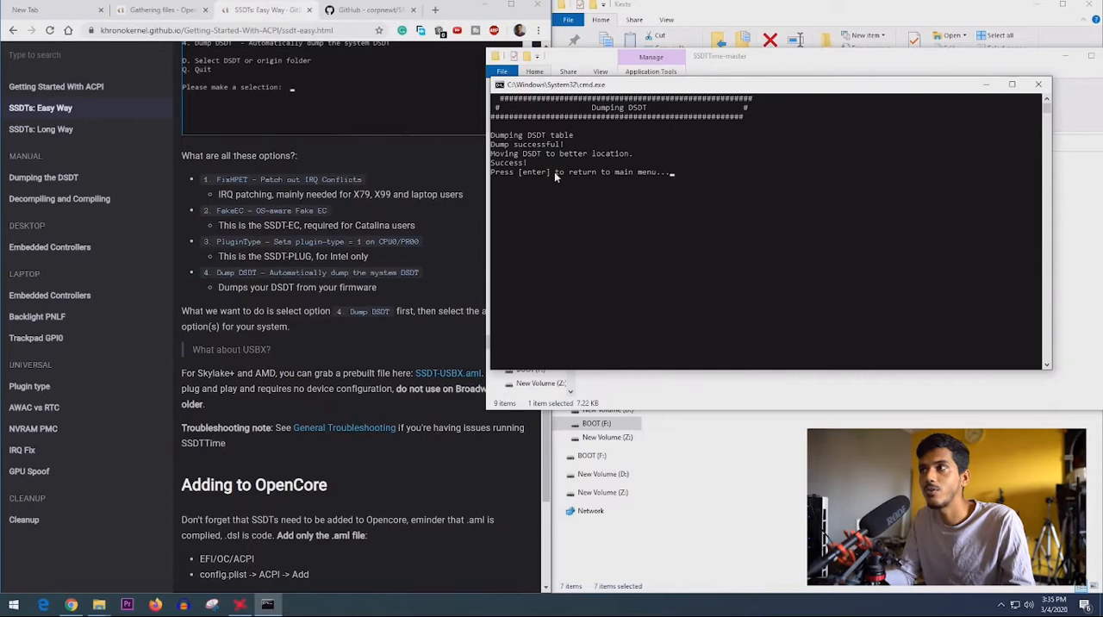
key("Return")
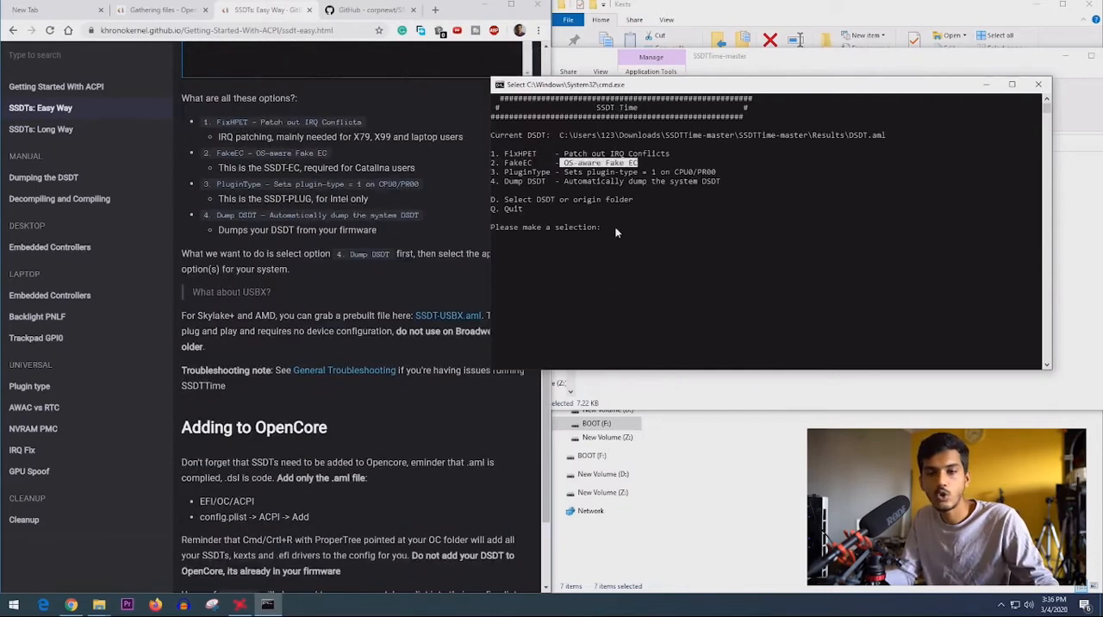
- Generate the fake EC SSDT with SSDTTime option 2, FakeEC
type("2")
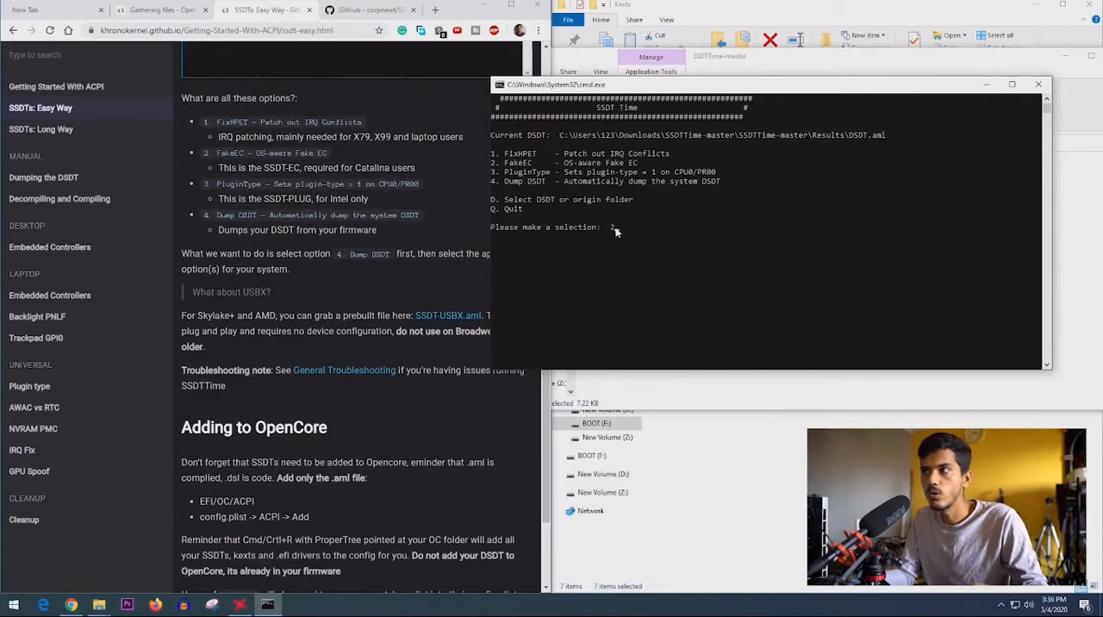
key("Return")
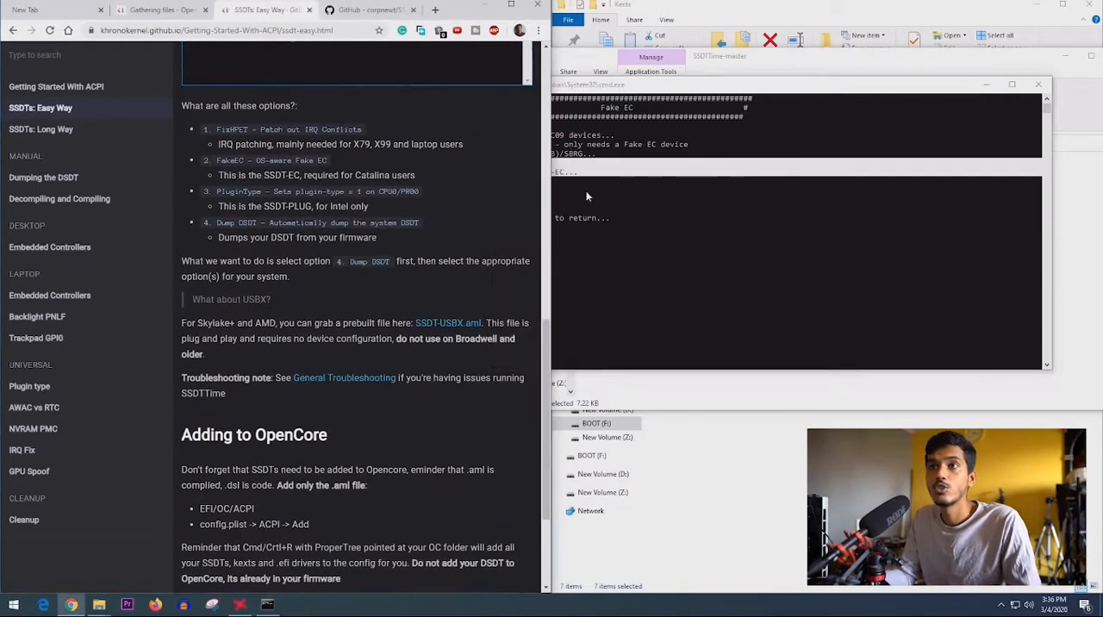
left_click(586, 197)
- Read the guide's descriptions of the SSDTTime options and its Adding to OpenCore instructions on which SSDT files to add
left_click(299, 271)
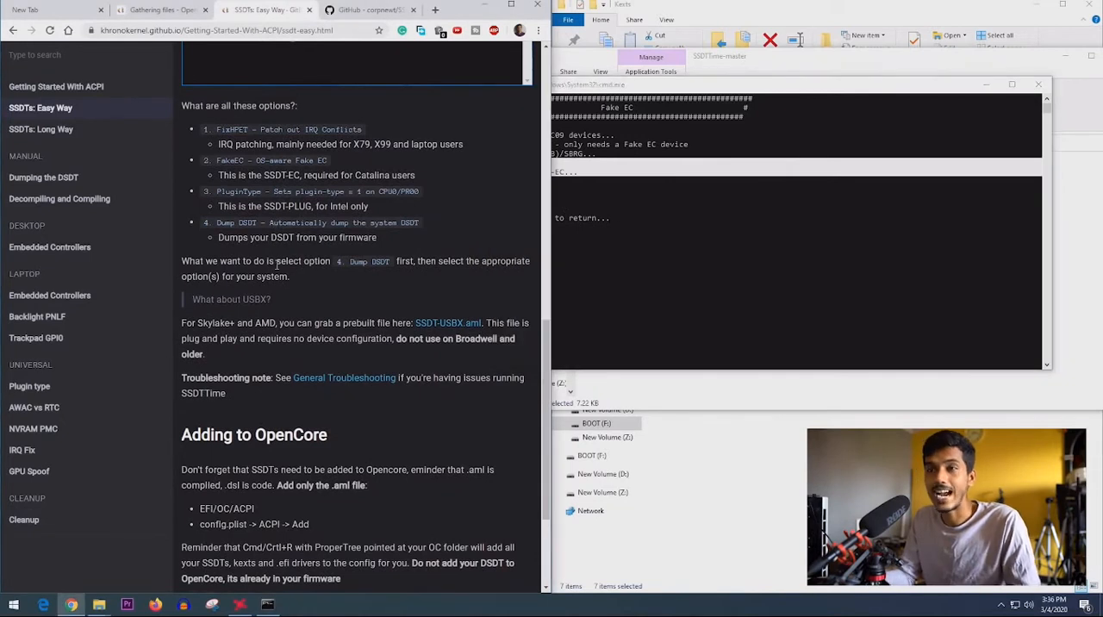
left_click_drag(276, 264, 466, 277)
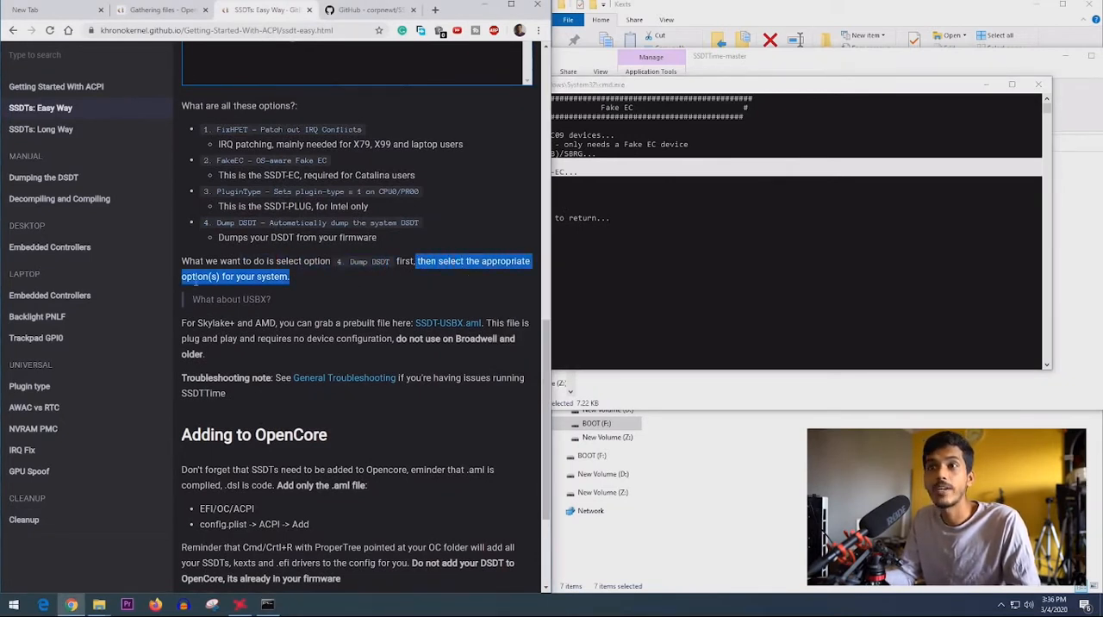
left_click_drag(230, 144, 367, 150)
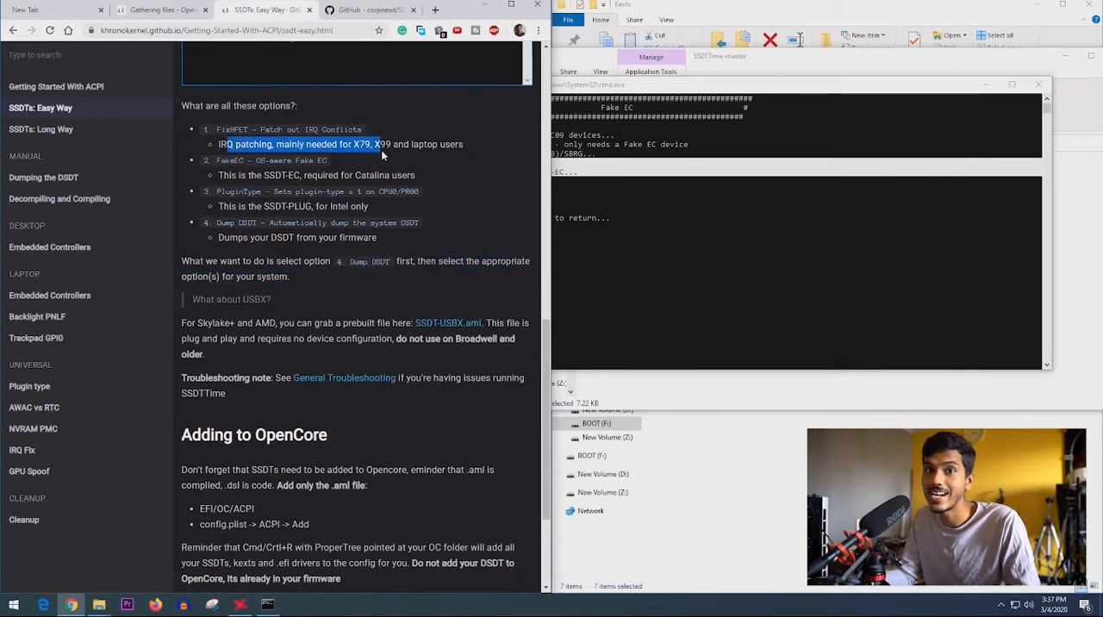
left_click_drag(302, 176, 423, 179)
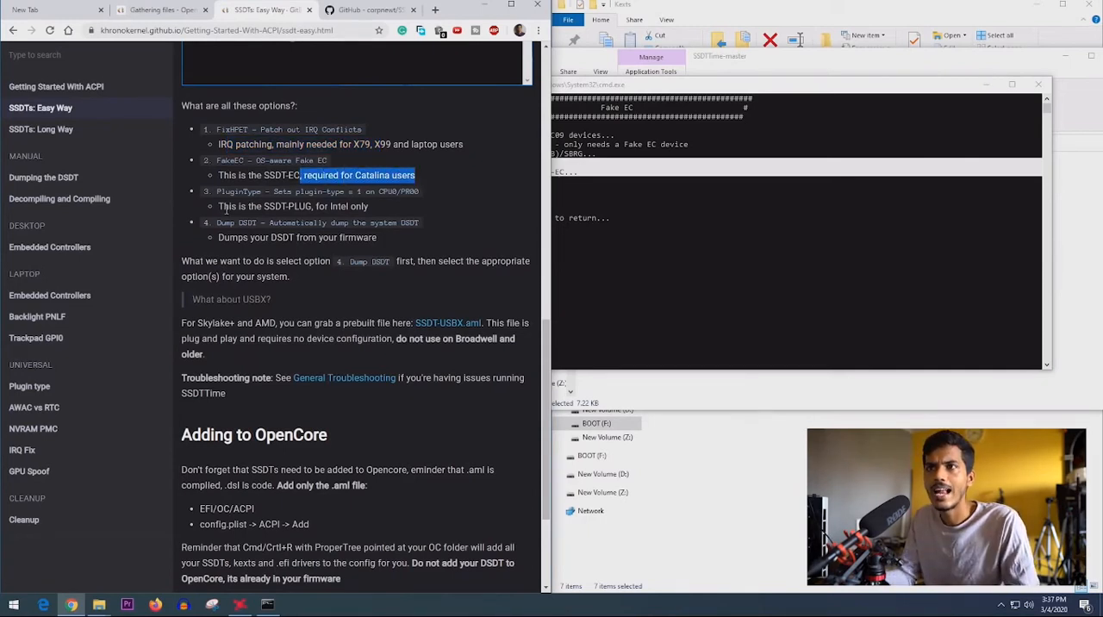
left_click_drag(226, 209, 370, 211)
left_click(317, 210)
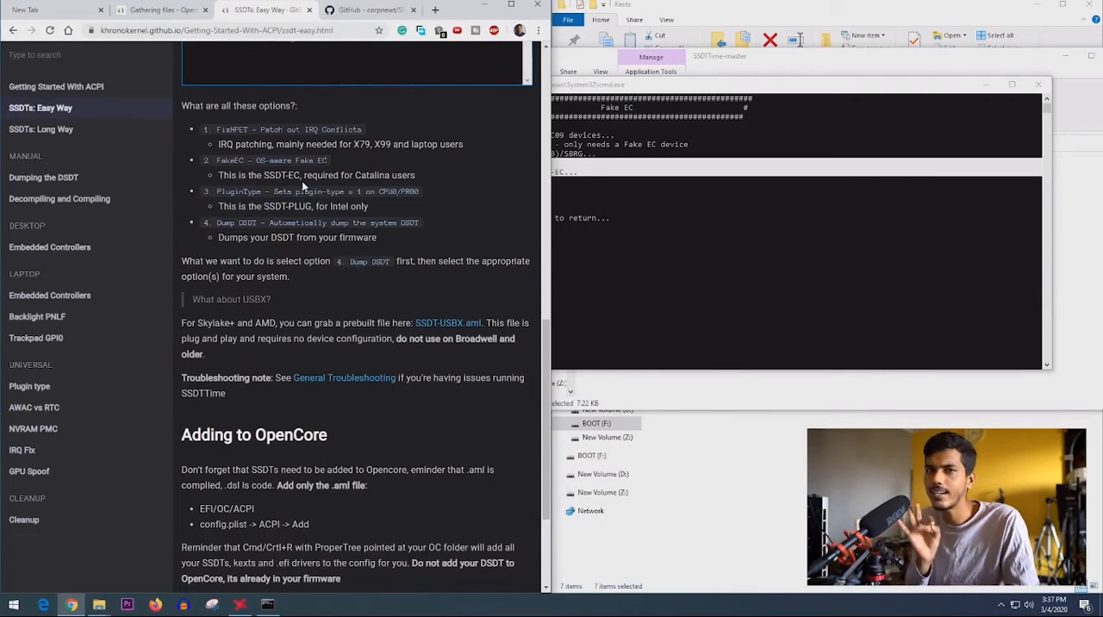
scroll(324, 305, "down", 2)
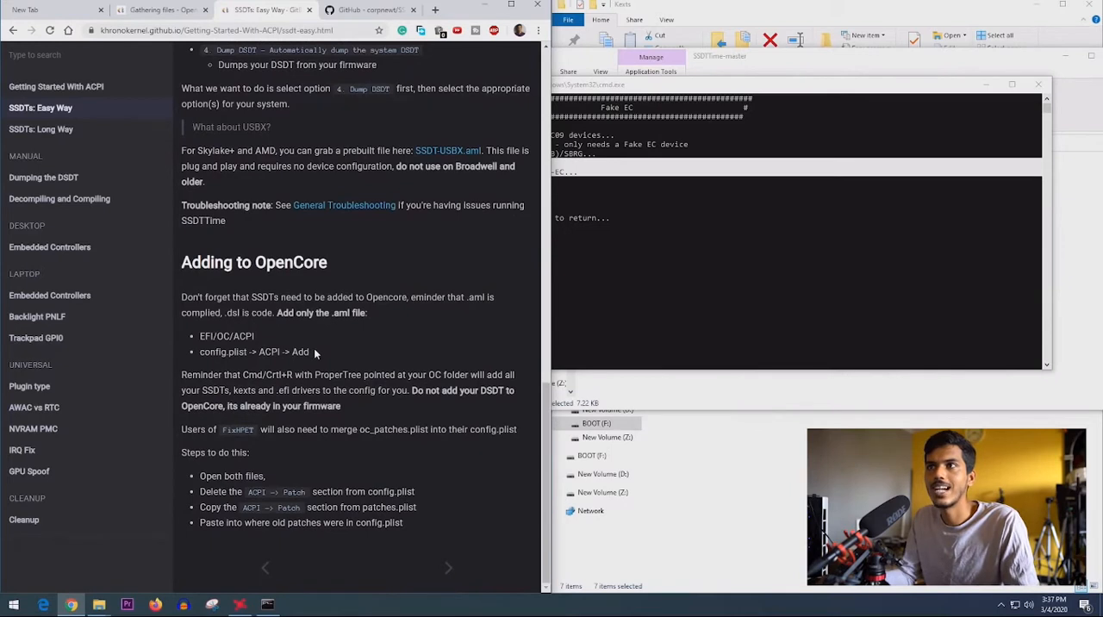
triple_click(256, 301)
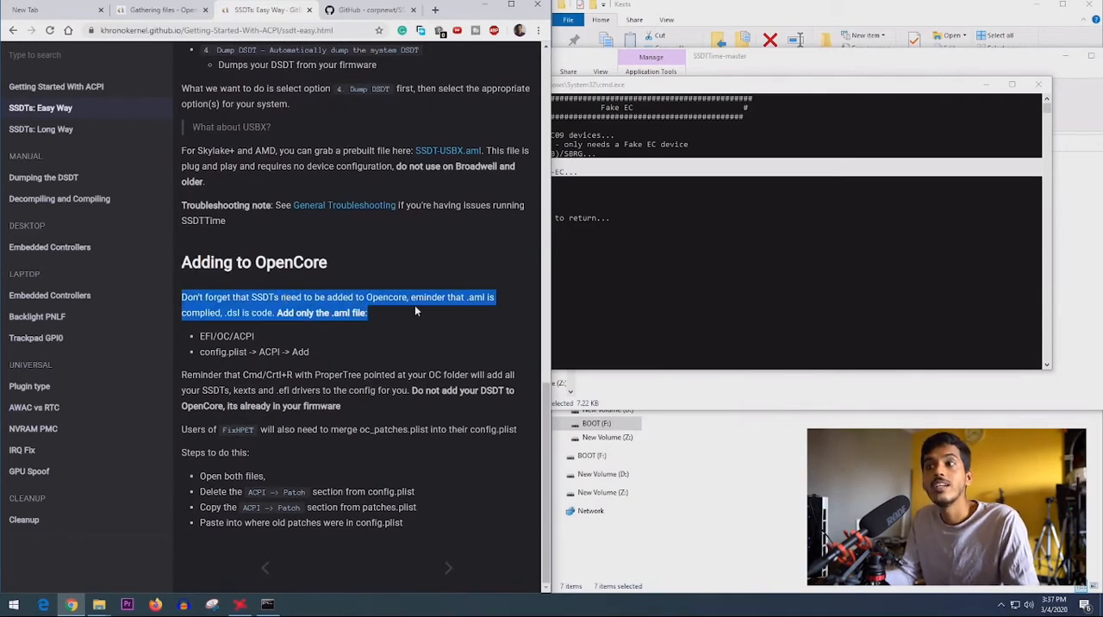
left_click_drag(415, 305, 391, 317)
left_click(286, 319)
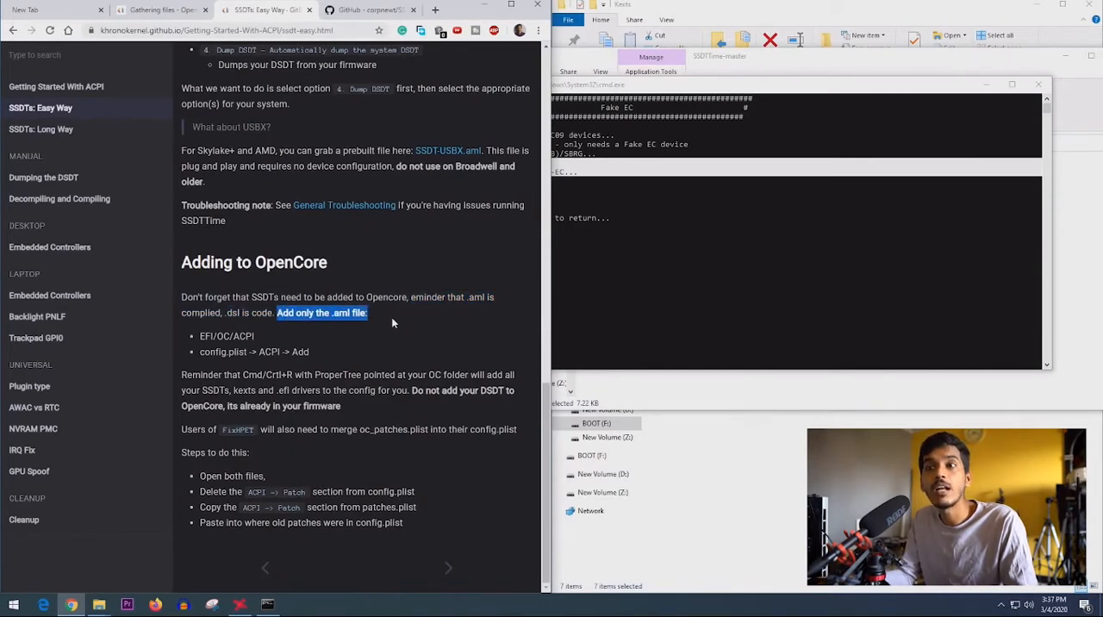
- Close the SSDTTime console and copy DSDT.aml from the SSDTTime-master Results folder
left_click_drag(199, 336, 321, 349)
left_click(214, 362)
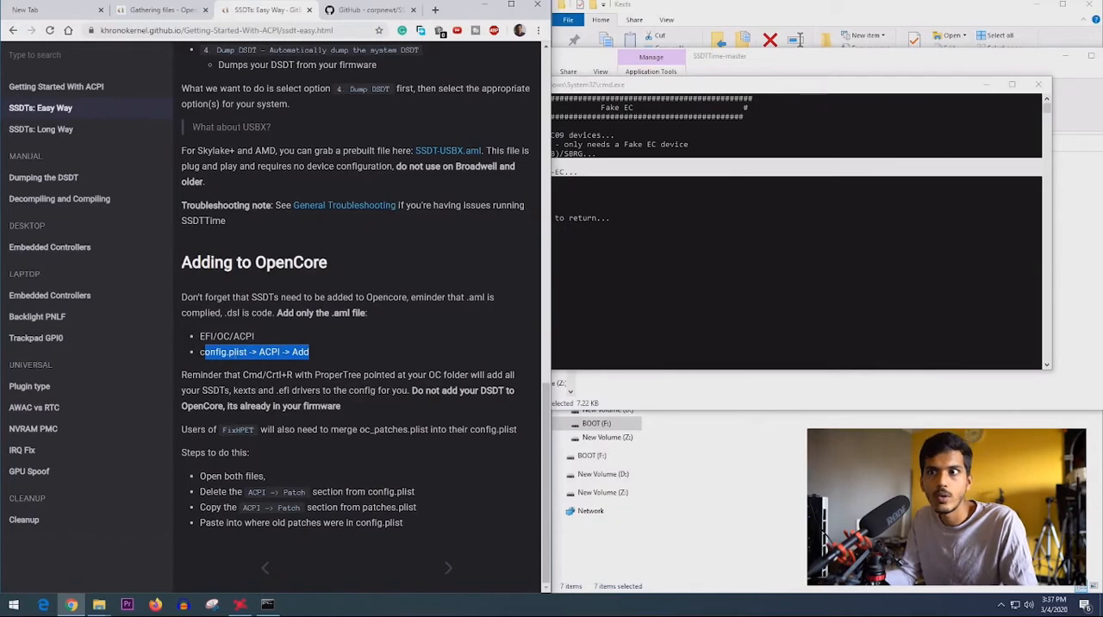
left_click_drag(200, 337, 255, 337)
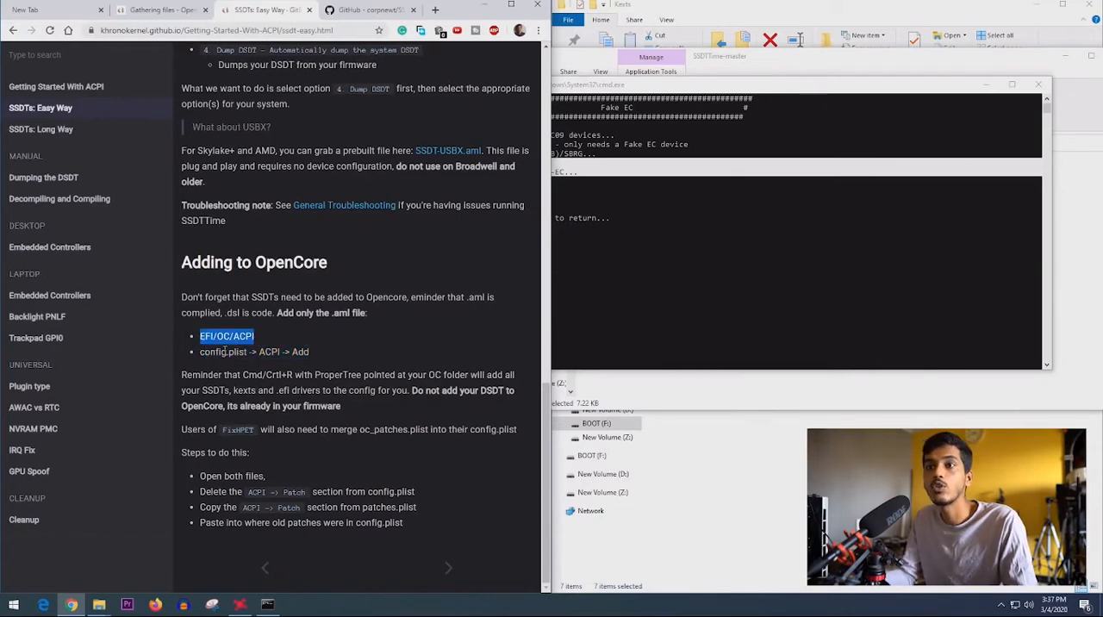
left_click(1034, 84)
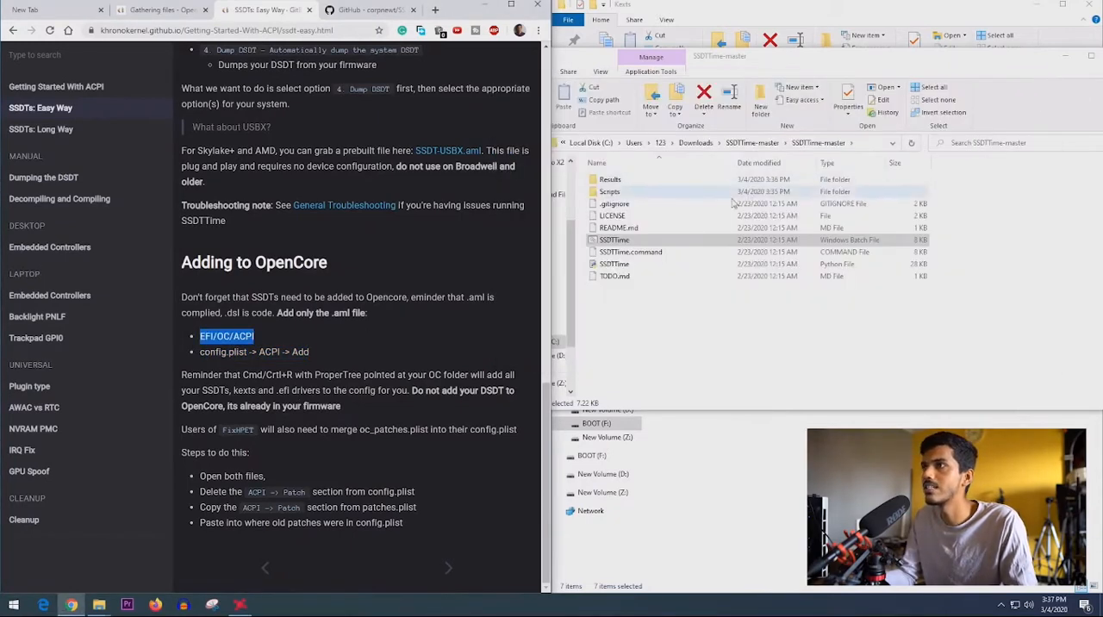
double_click(628, 181)
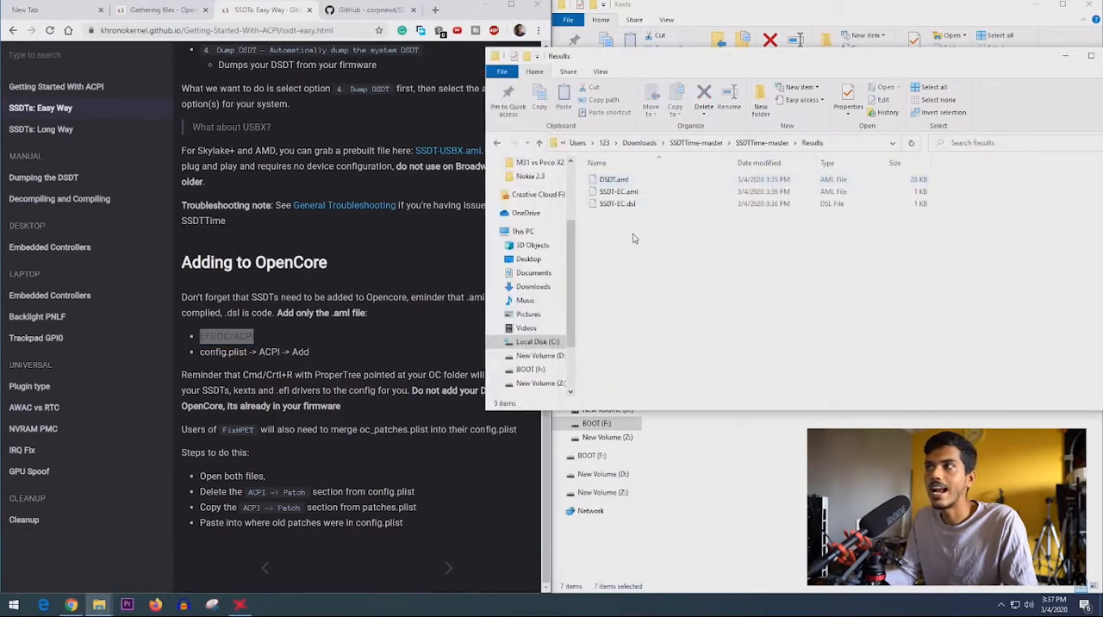
left_click_drag(634, 235, 637, 181)
right_click(687, 141)
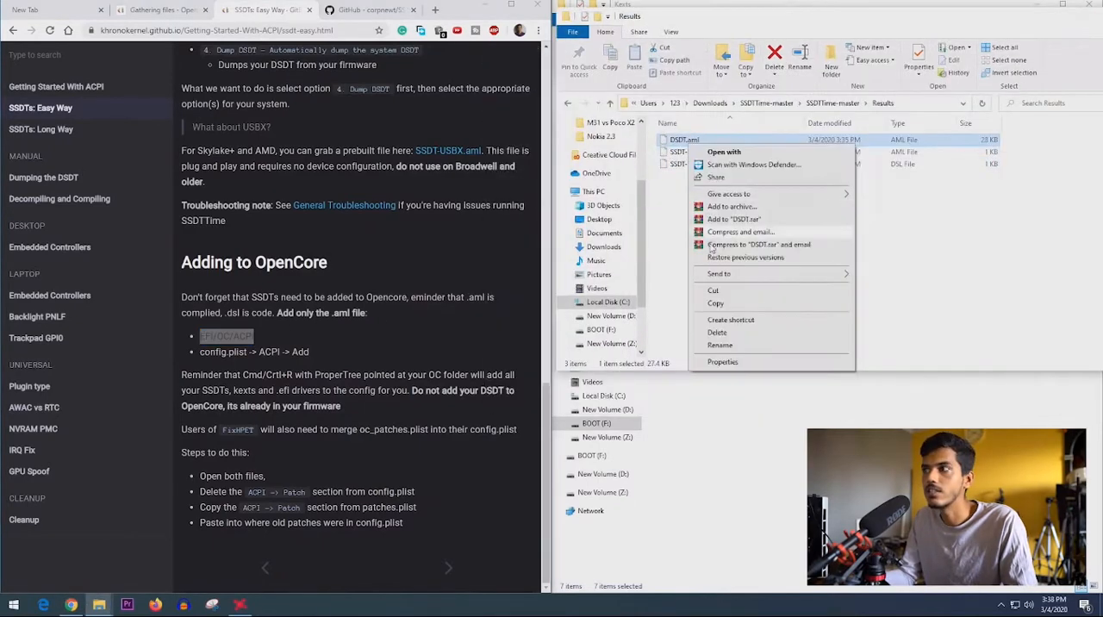
left_click(717, 305)
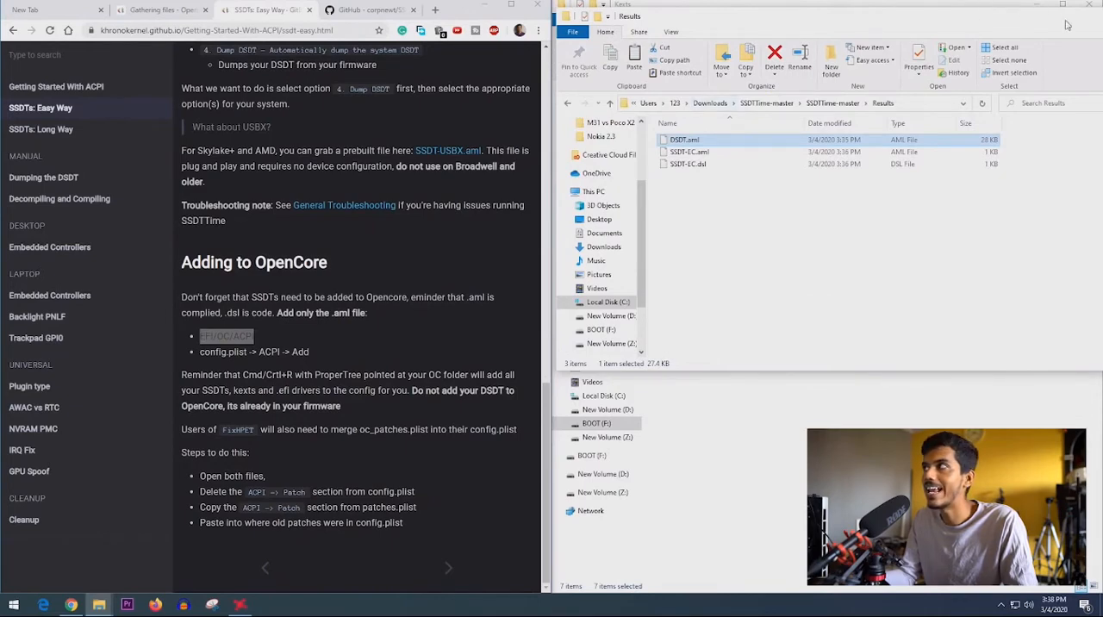
left_click_drag(1056, 22, 973, 86)
left_click(1055, 88)
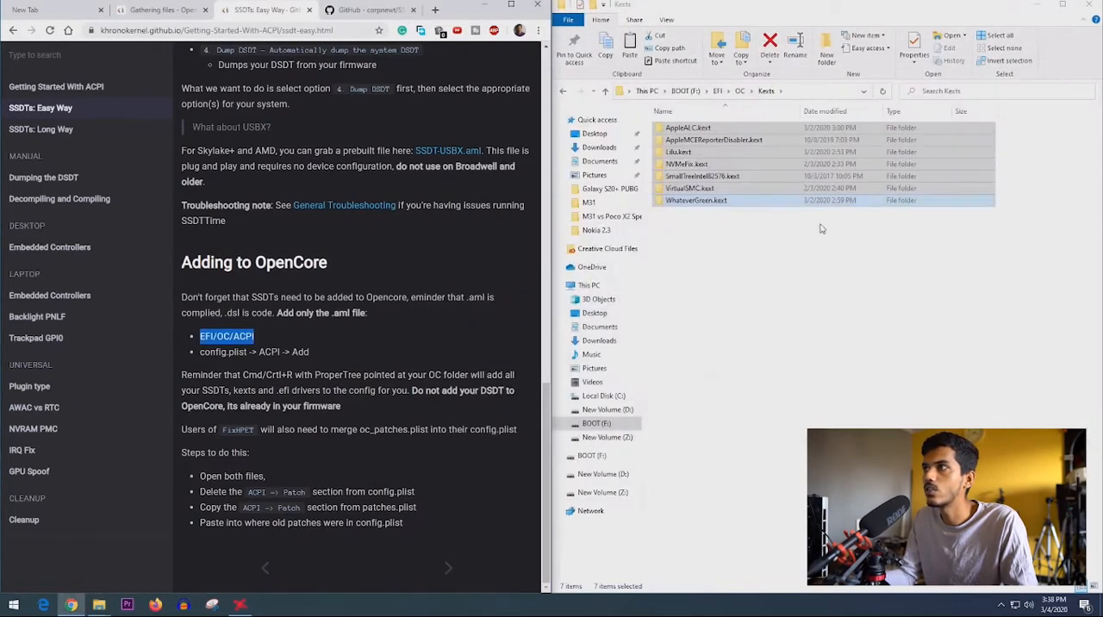
- Paste DSDT.aml into the EFI/OC/ACPI folder on the BOOT (F:) drive
left_click(718, 91)
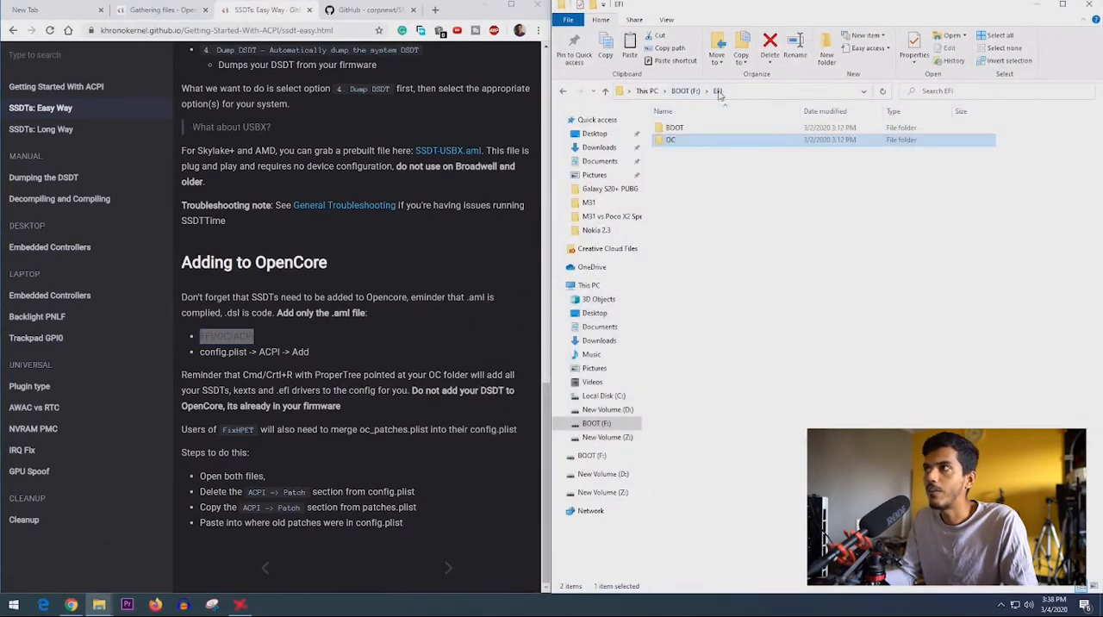
double_click(676, 141)
double_click(674, 128)
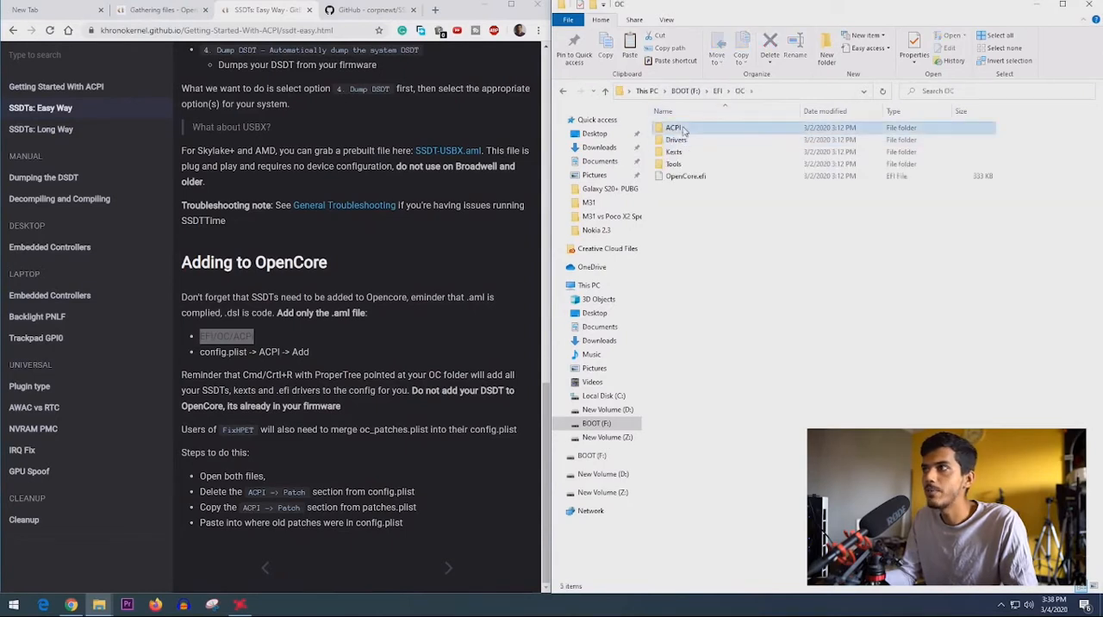
right_click(767, 174)
left_click(696, 207)
key("ctrl+v")
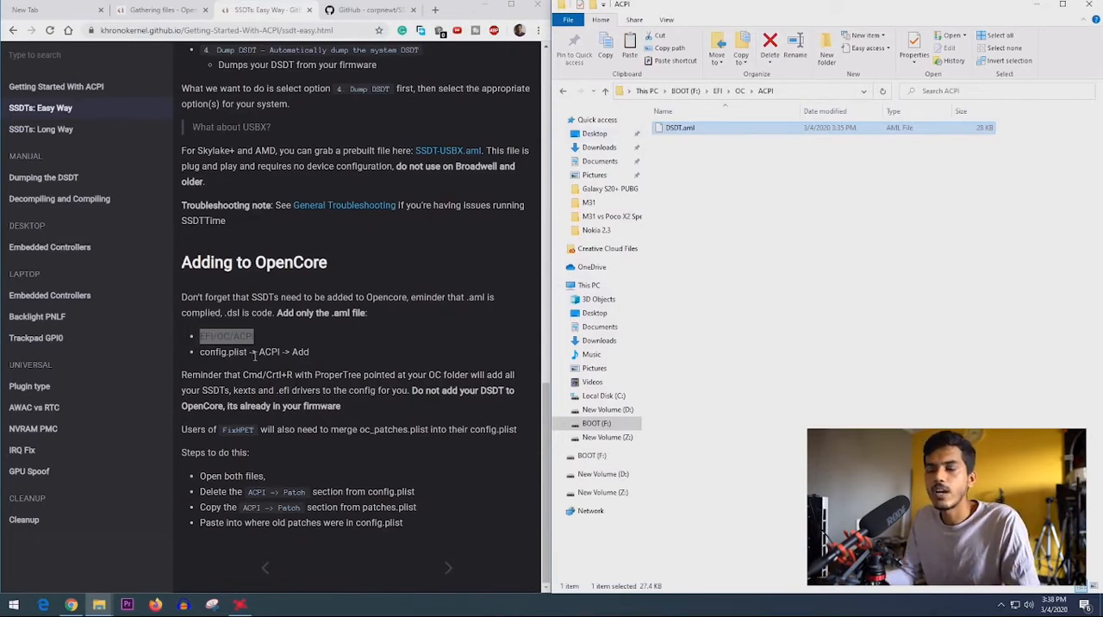
- Read the guide's notes on adding SSDTs to config.plist, using ProperTree, handling the DSDT and merging FixHPET patches
left_click_drag(256, 353, 310, 354)
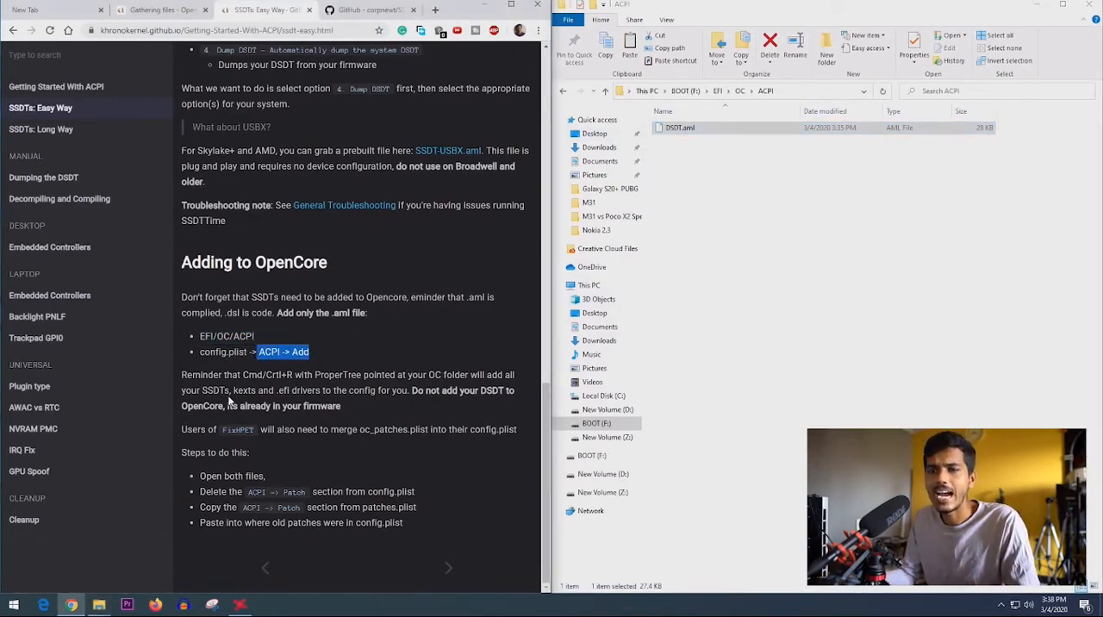
left_click_drag(242, 376, 350, 407)
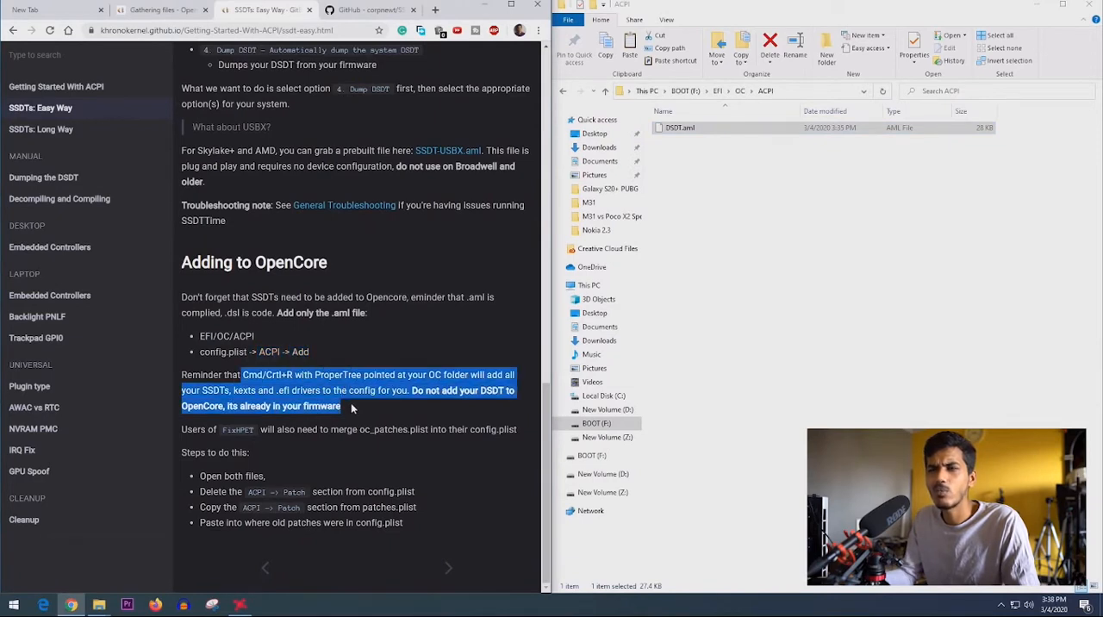
left_click_drag(411, 392, 436, 416)
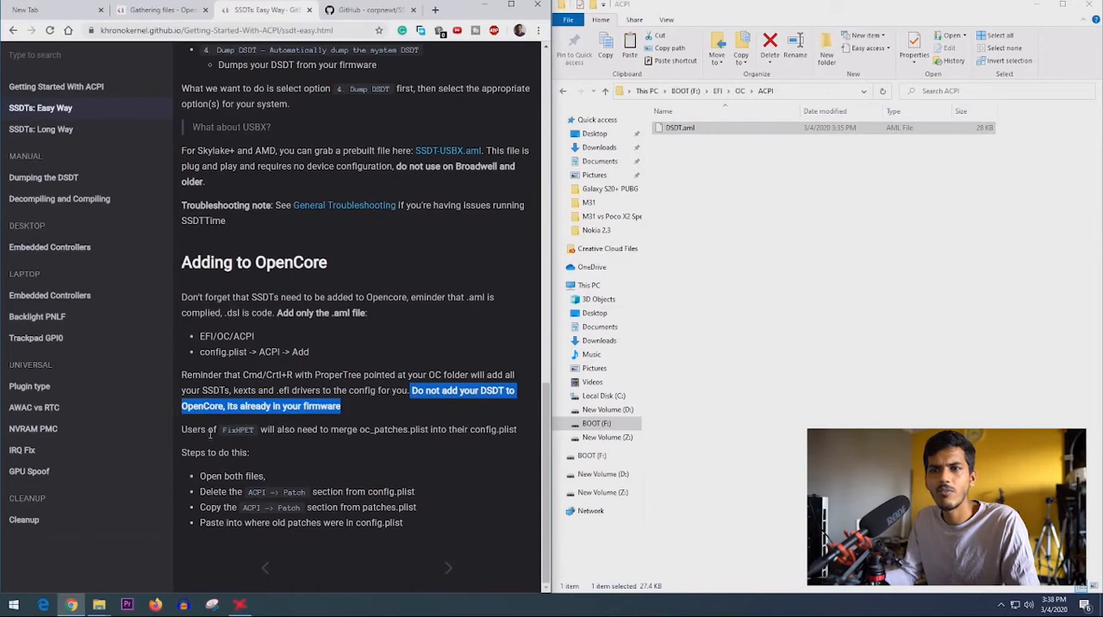
left_click_drag(210, 434, 250, 455)
left_click(302, 458)
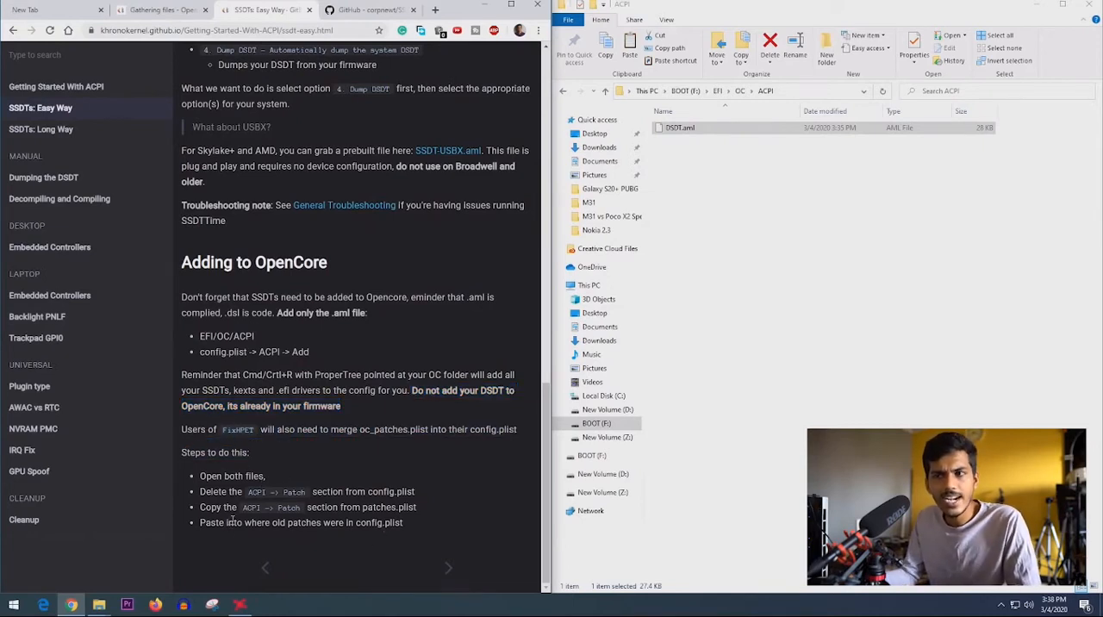
- Return to the guide's Gathering files page and open its AMD config.plist section
left_click(164, 9)
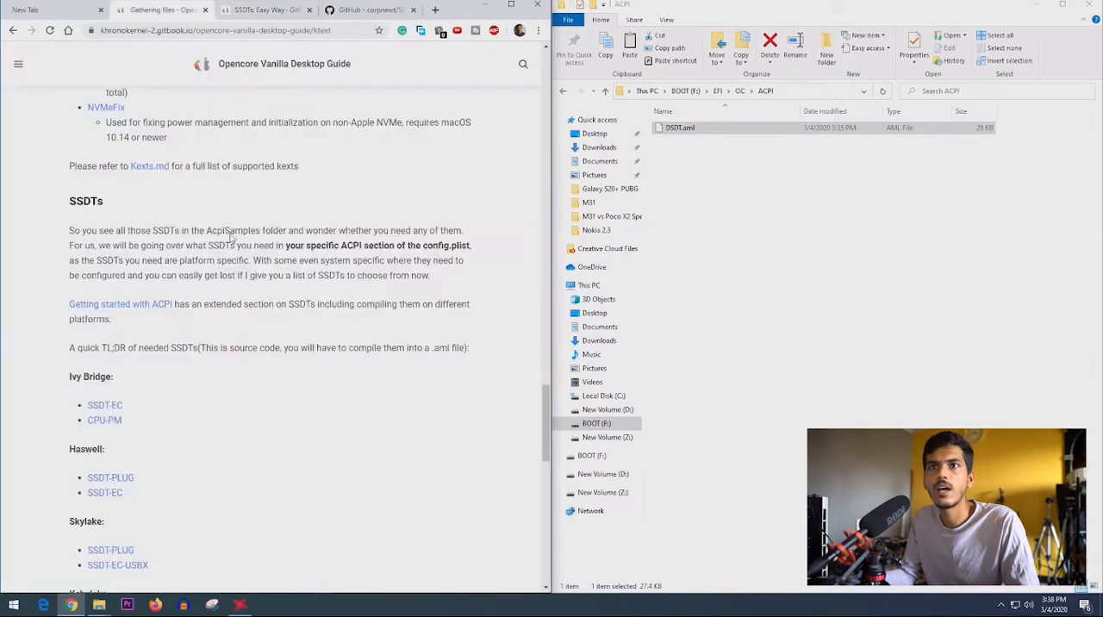
scroll(184, 357, "down", 5)
scroll(142, 351, "down", 5)
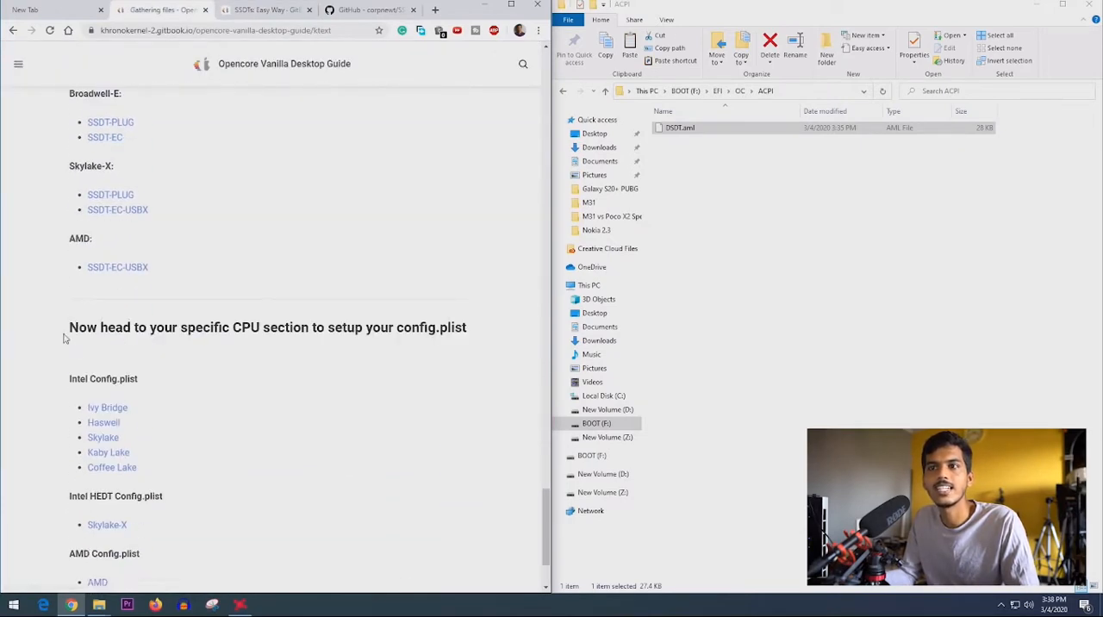
left_click_drag(65, 336, 349, 347)
scroll(147, 351, "down", 3)
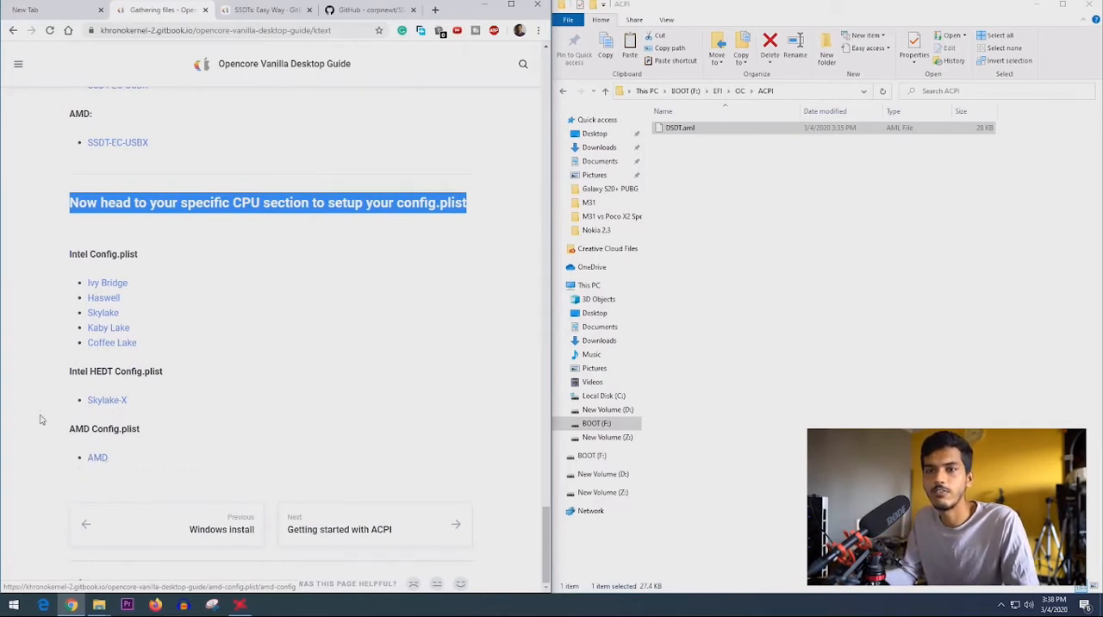
left_click_drag(69, 429, 162, 433)
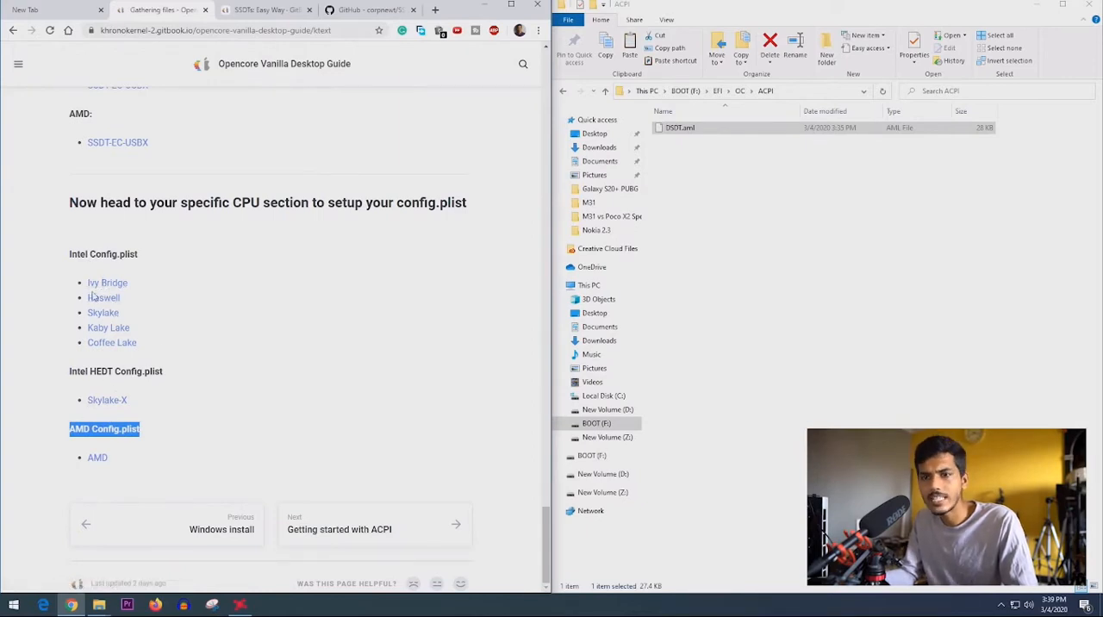
left_click(95, 457)
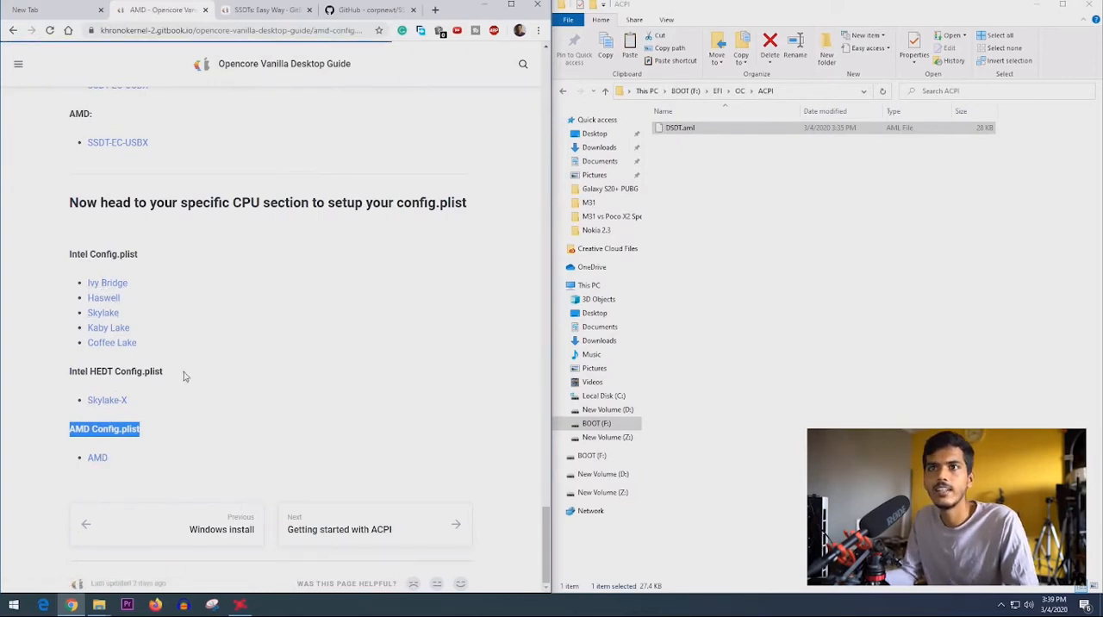
left_click(18, 65)
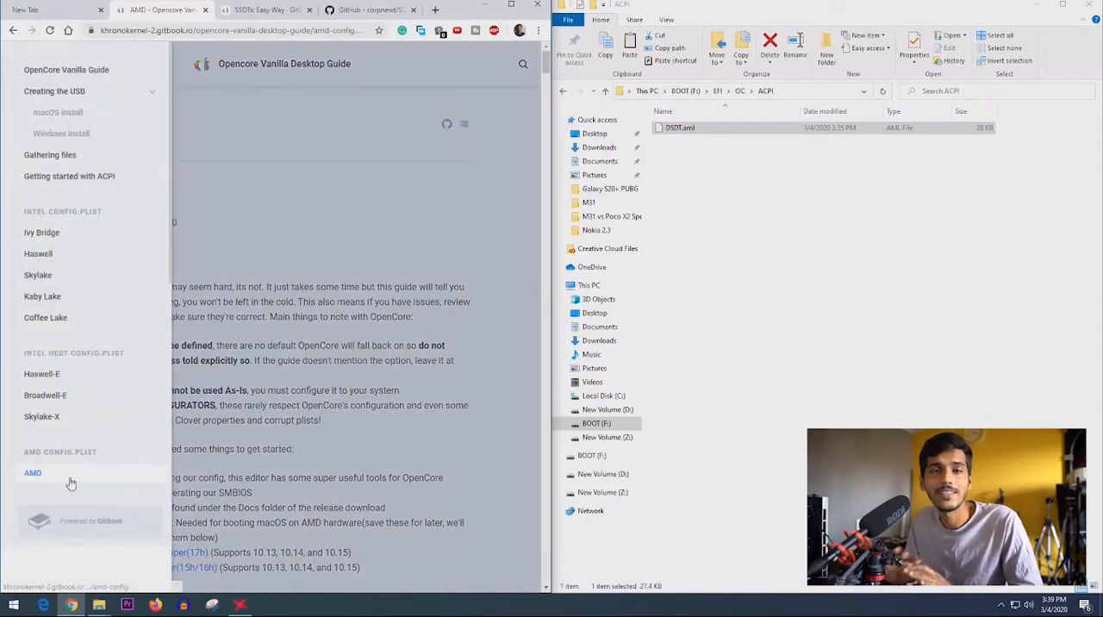
left_click(247, 426)
- Examine the AMD page's Starting Point notes, its list of required tools and its instructions for preparing config.plist
scroll(142, 307, "down", 2)
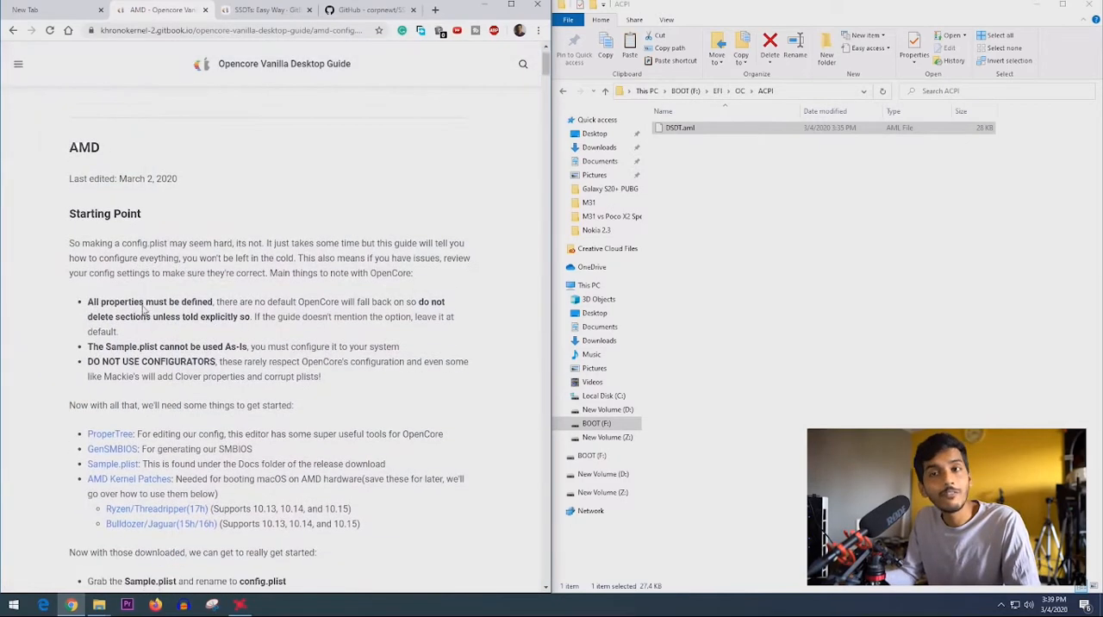
left_click_drag(69, 170, 278, 202)
scroll(138, 245, "down", 2)
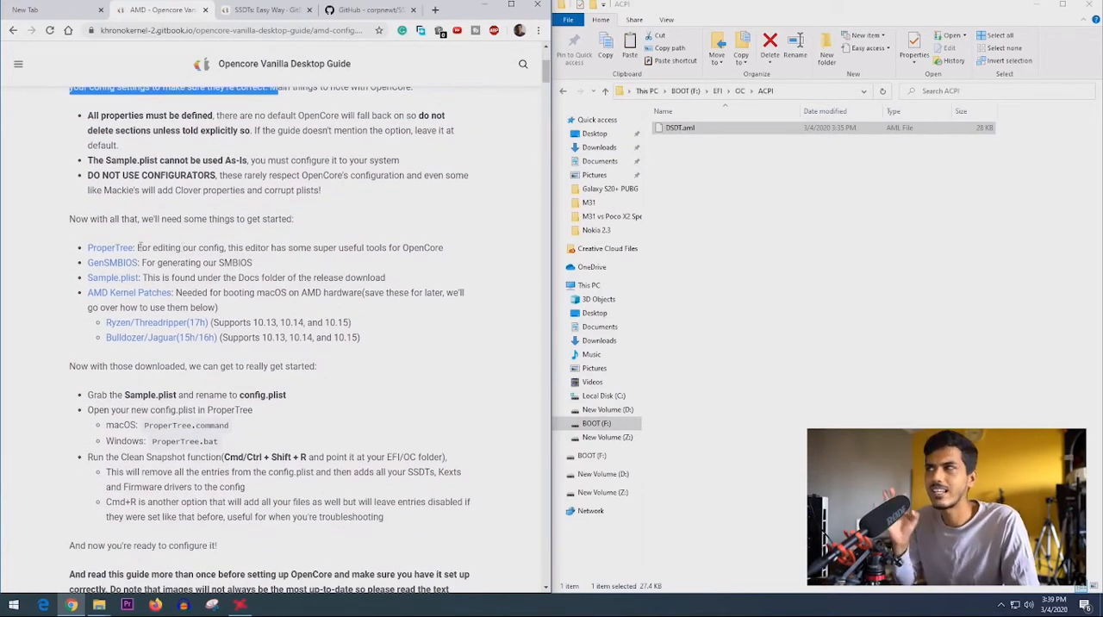
left_click_drag(136, 247, 452, 258)
left_click_drag(141, 263, 275, 267)
middle_click(128, 268)
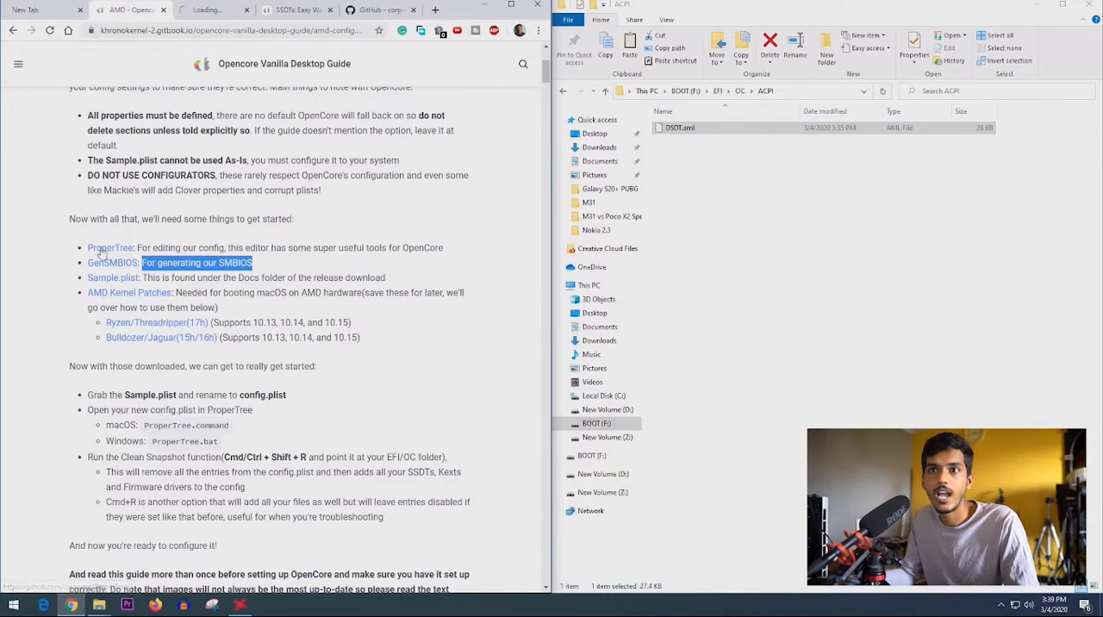
left_click(150, 278)
left_click_drag(144, 278, 418, 280)
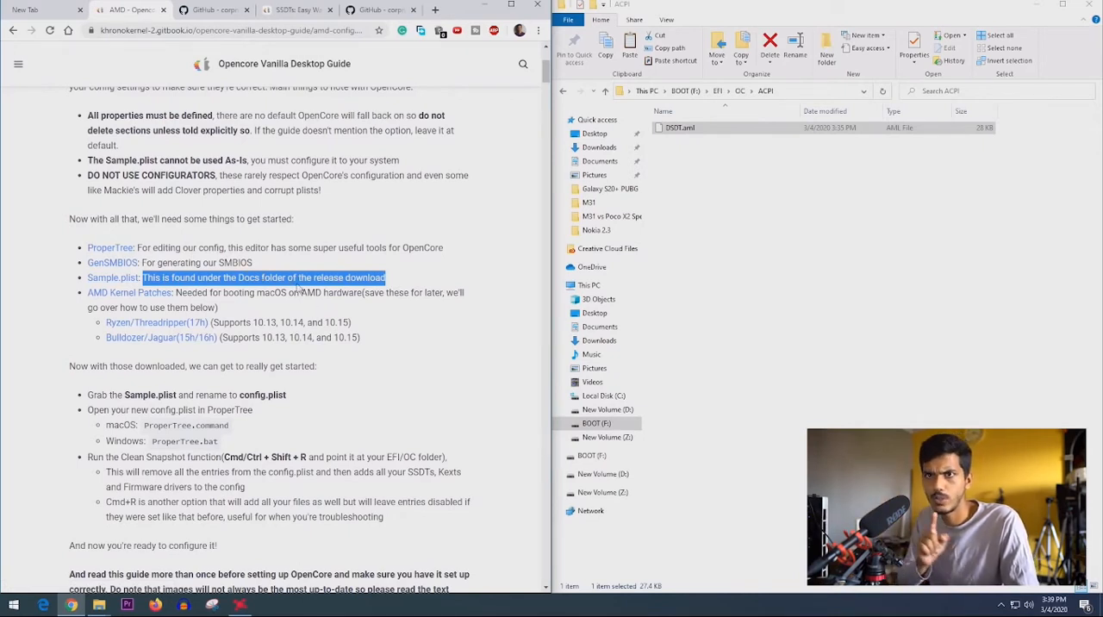
left_click_drag(177, 294, 263, 308)
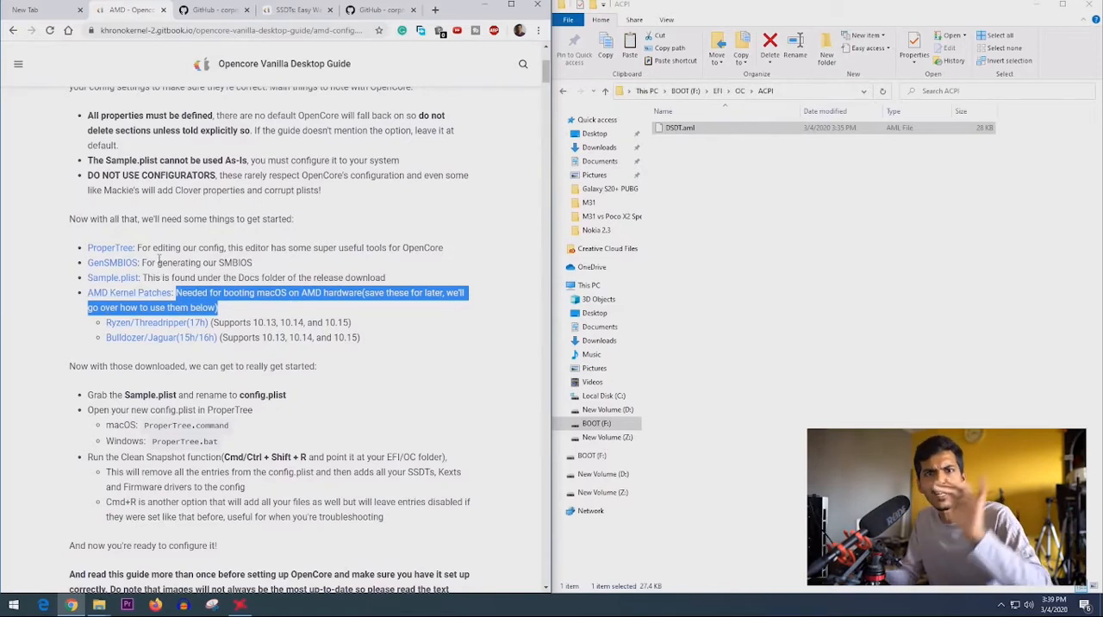
scroll(136, 295, "down", 2)
left_click(78, 337)
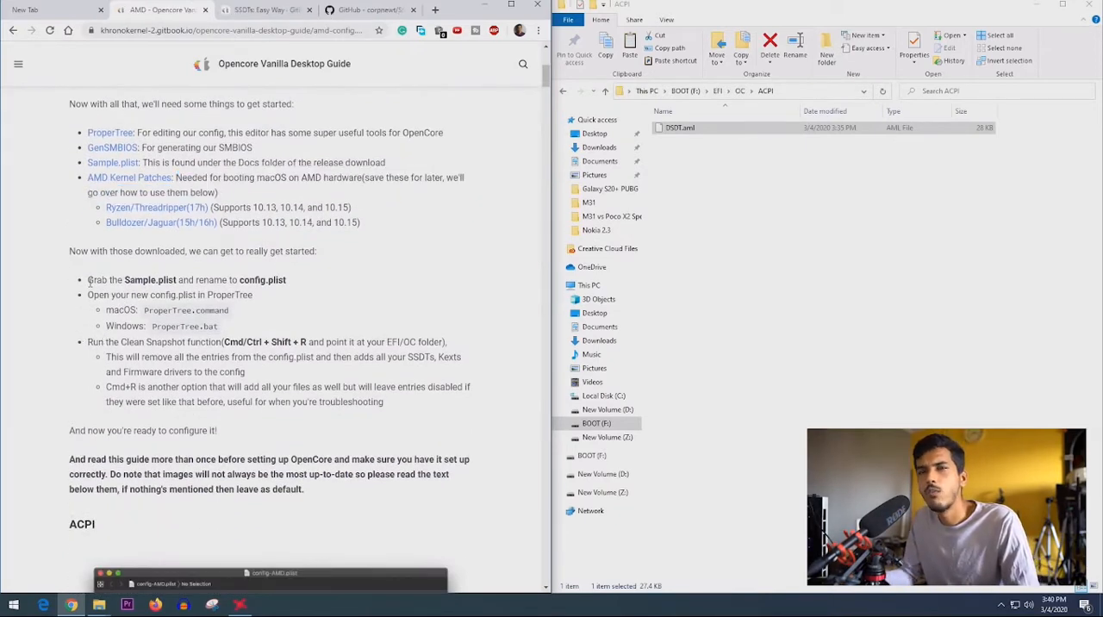
left_click_drag(87, 282, 308, 279)
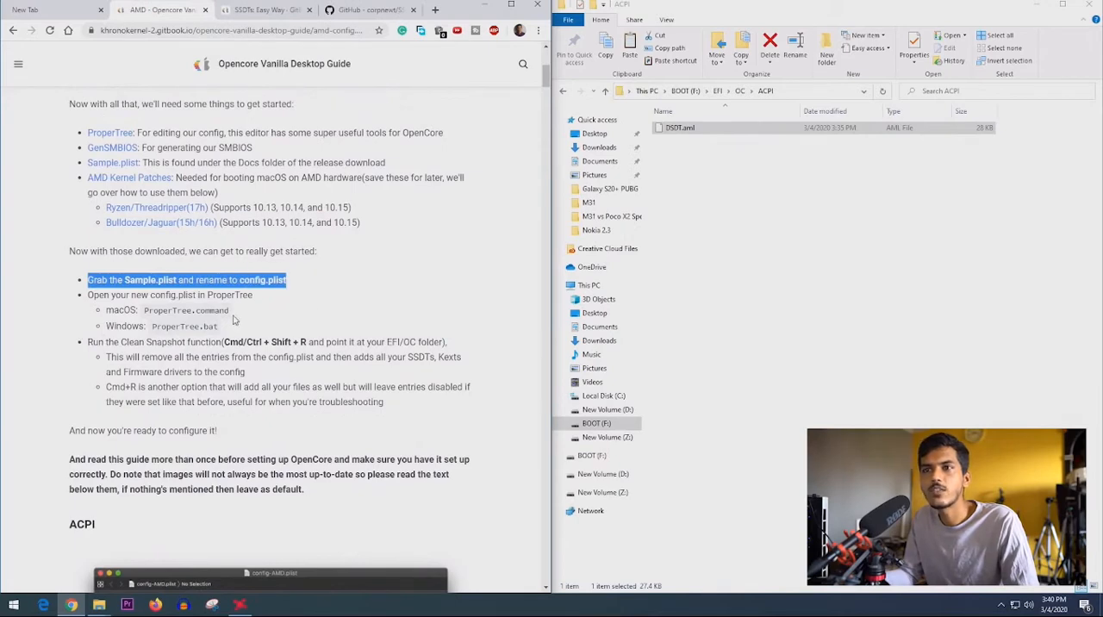
- Close the Results and Lilu-1.4.2-RELEASE folder windows and open the Docs folder of OpenCore-0.5.6-DEBUG in Downloads
left_click(99, 605)
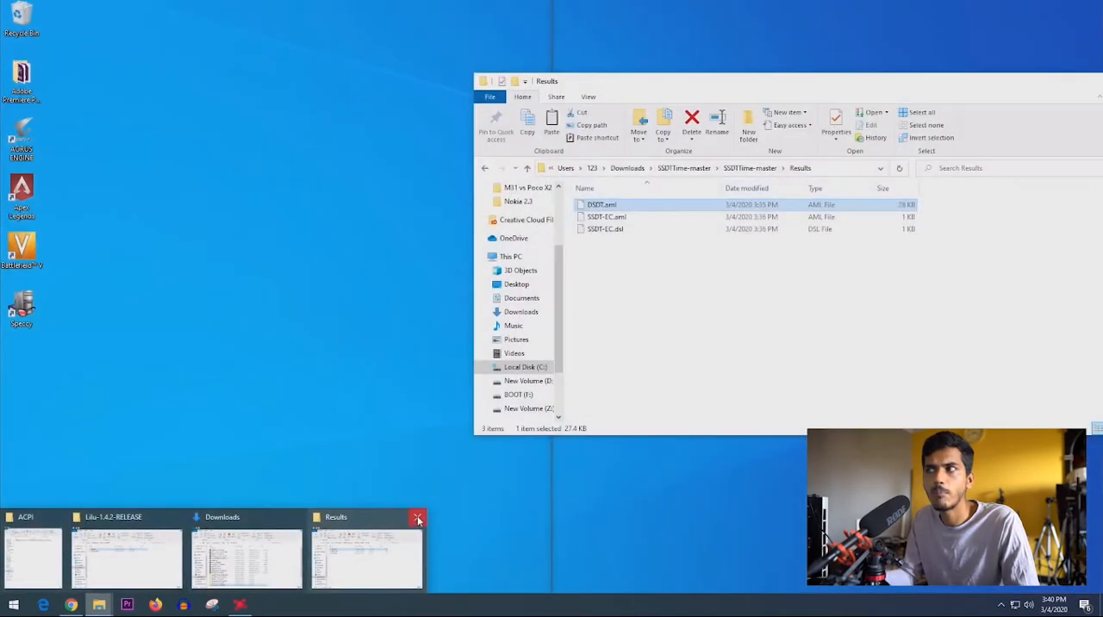
left_click(417, 518)
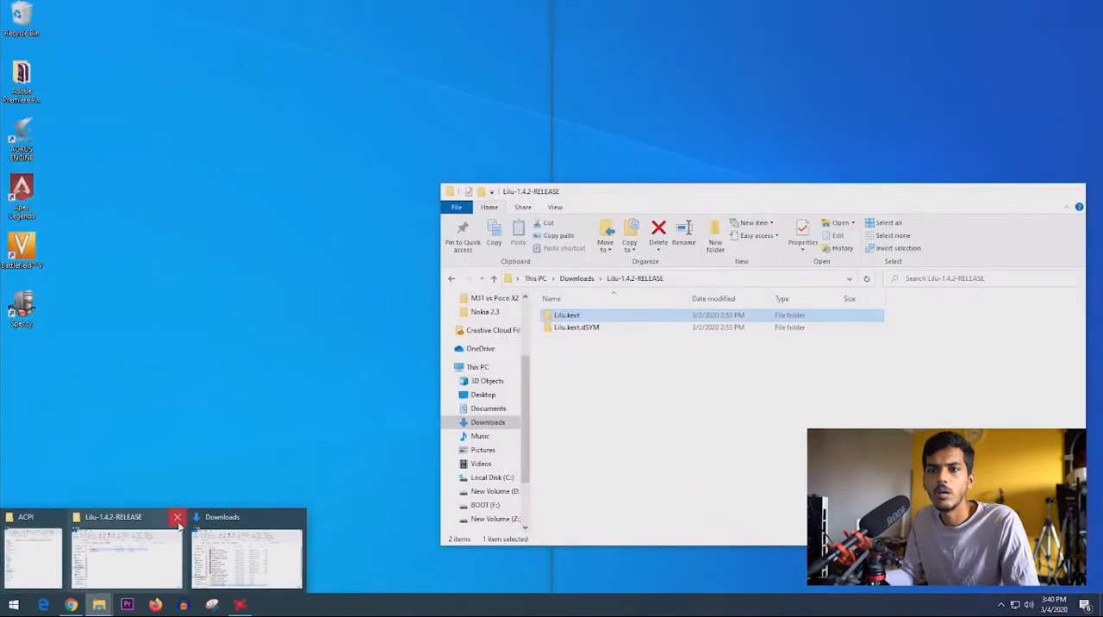
left_click(177, 517)
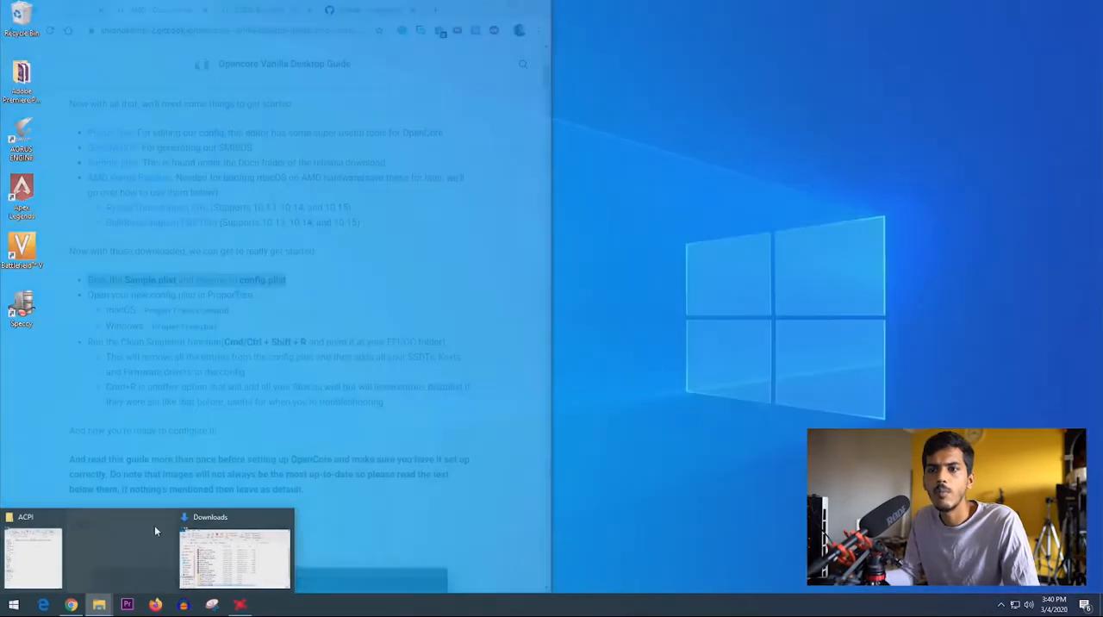
left_click(232, 543)
scroll(283, 412, "down", 2)
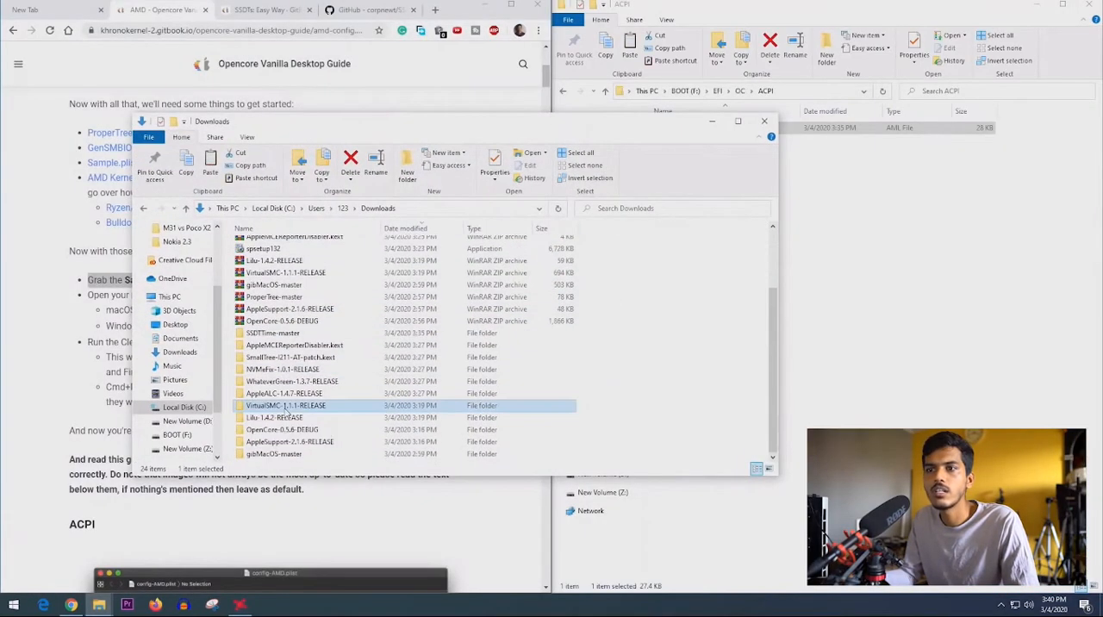
left_click(285, 406)
double_click(287, 430)
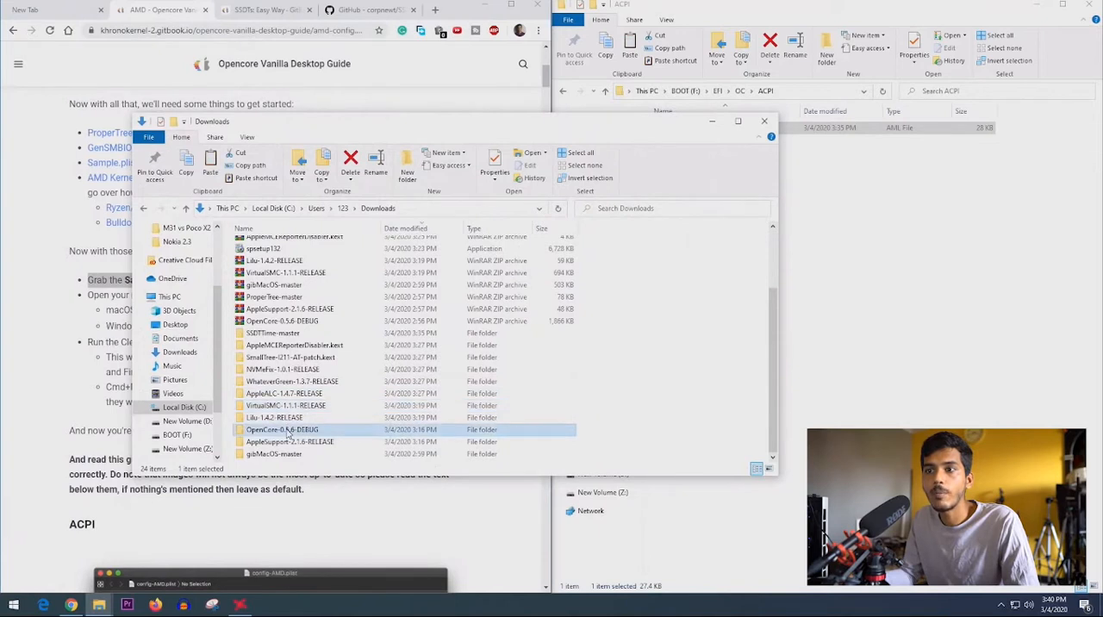
double_click(261, 247)
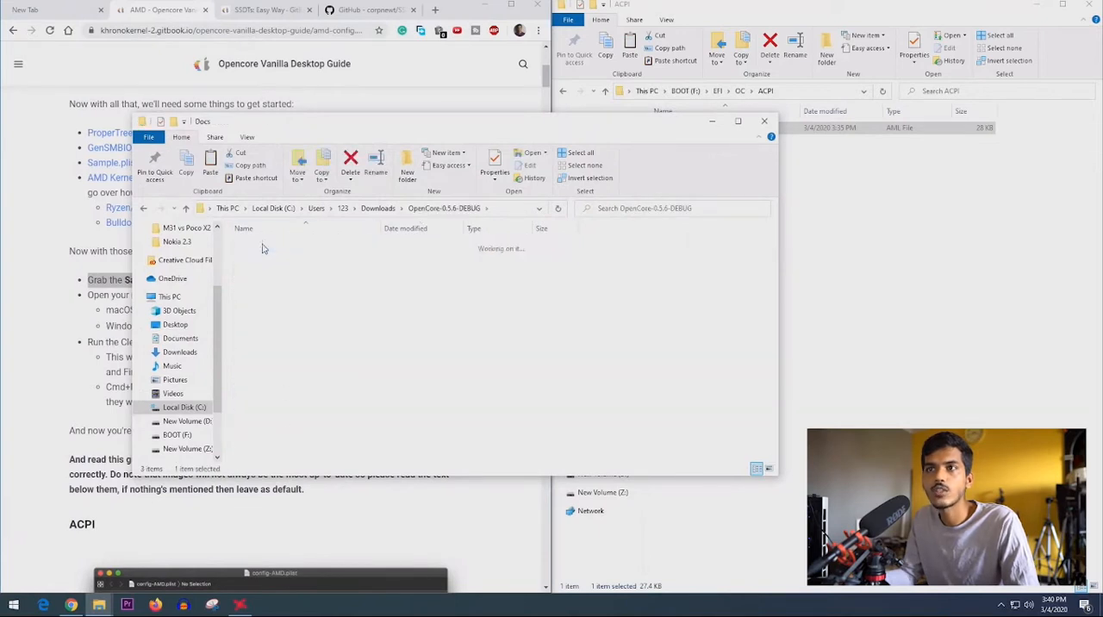
- Rename Sample.plist in the OpenCore Docs folder as config.plist
left_click(274, 297)
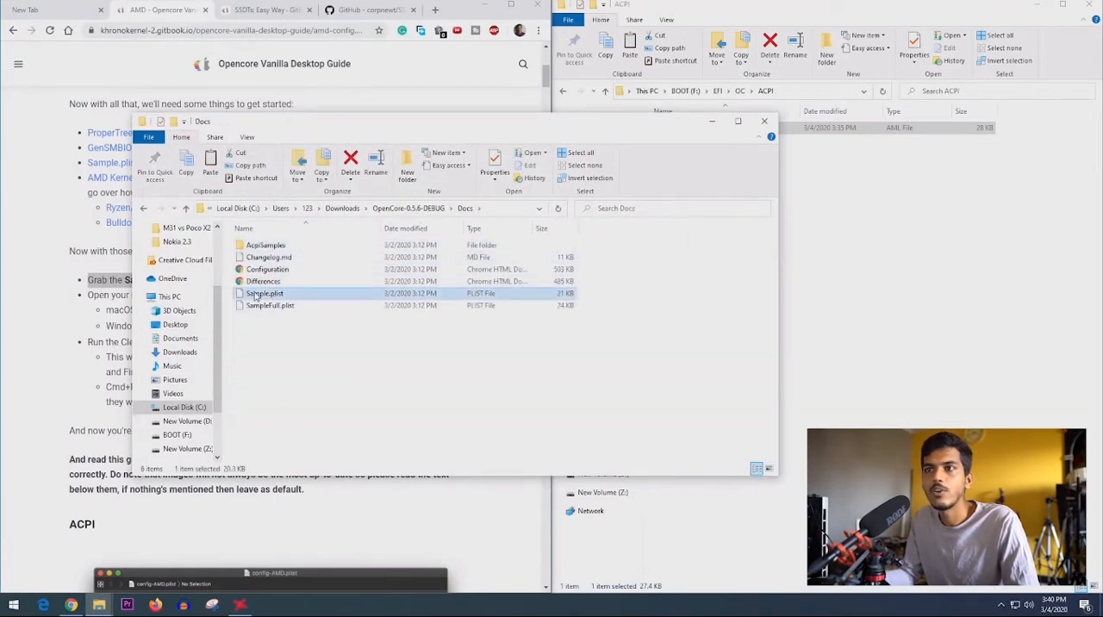
left_click(256, 296)
left_click(260, 294)
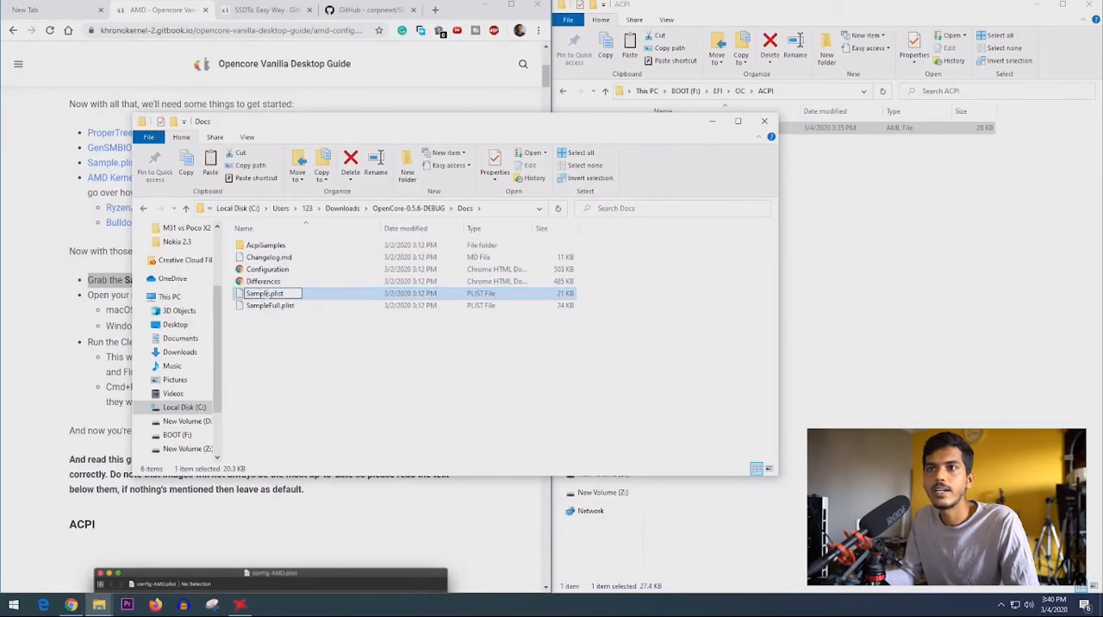
double_click(264, 294)
type("Config")
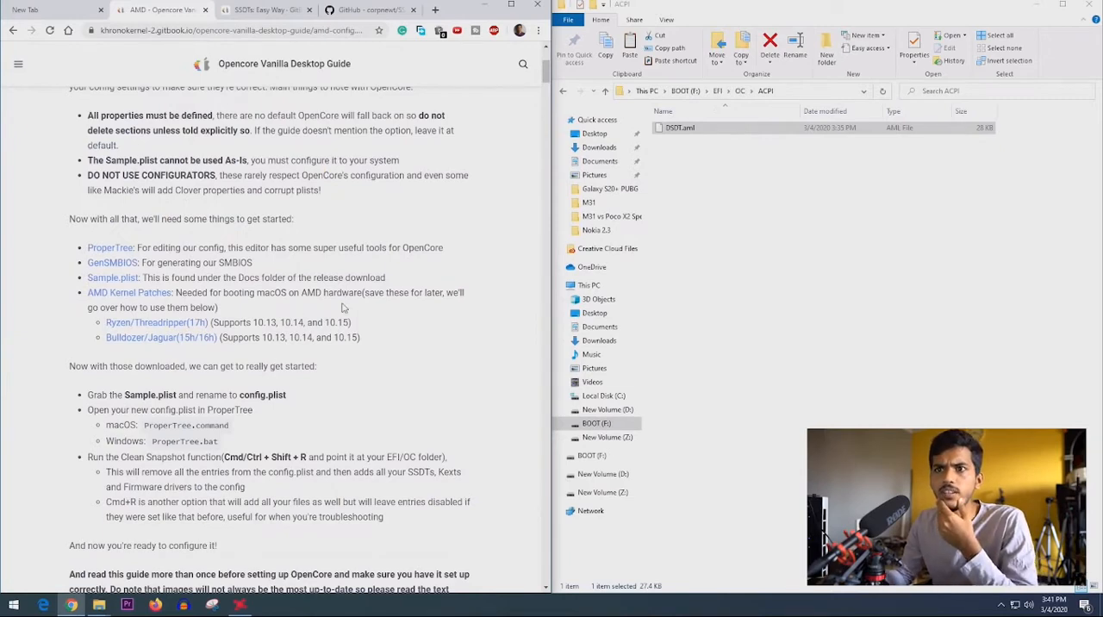
- Open the guide's Creating the USB page and enlarge its picture of a populated EFI folder
left_click(18, 64)
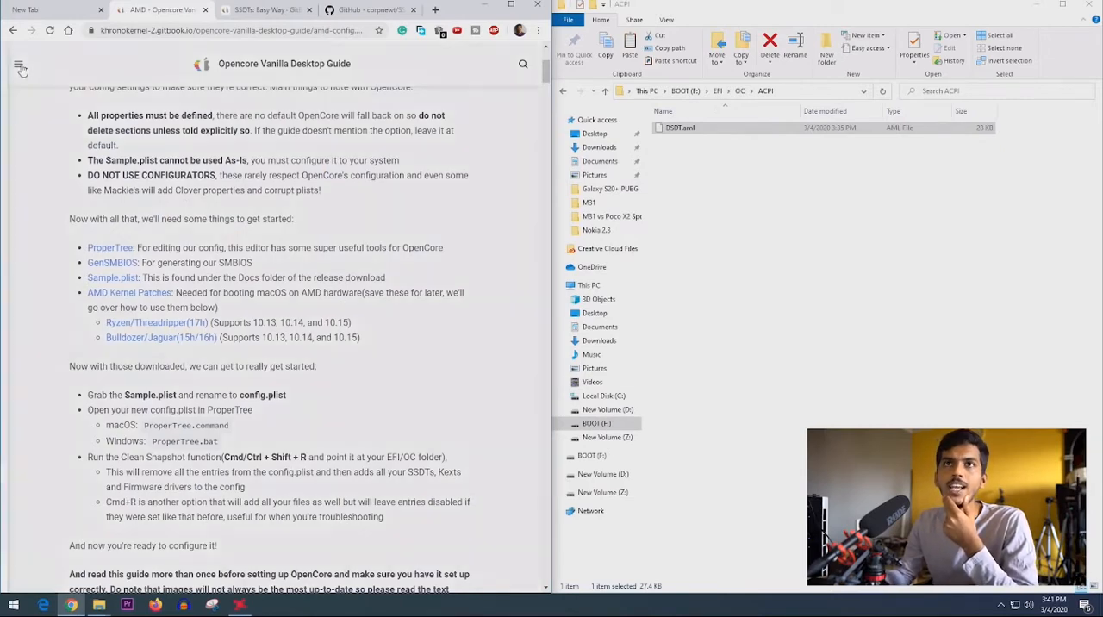
left_click(53, 70)
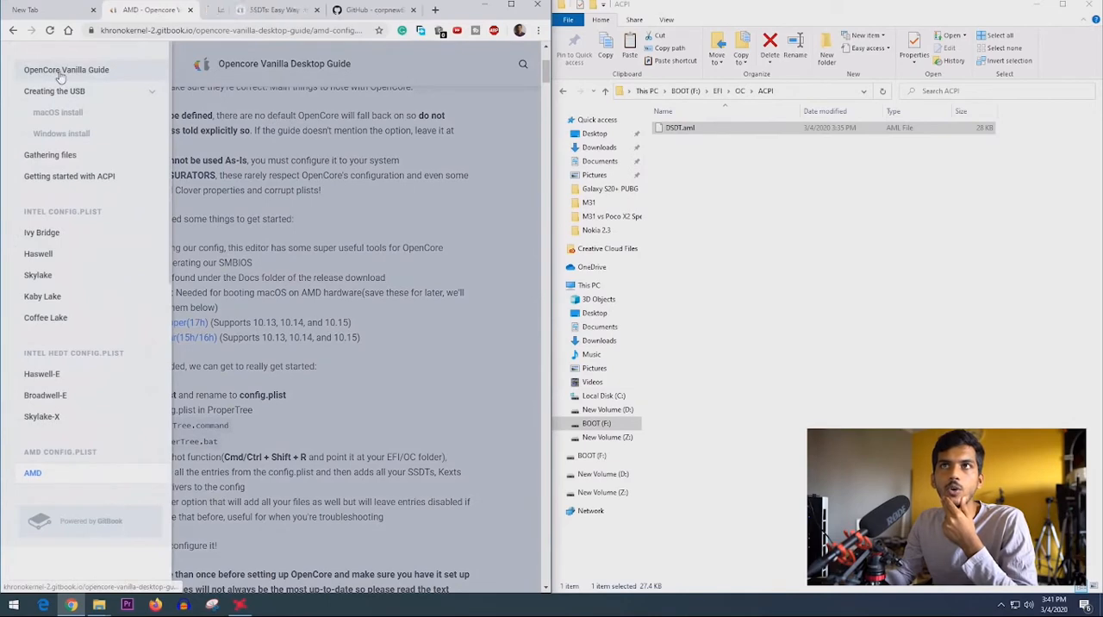
scroll(241, 141, "down", 6)
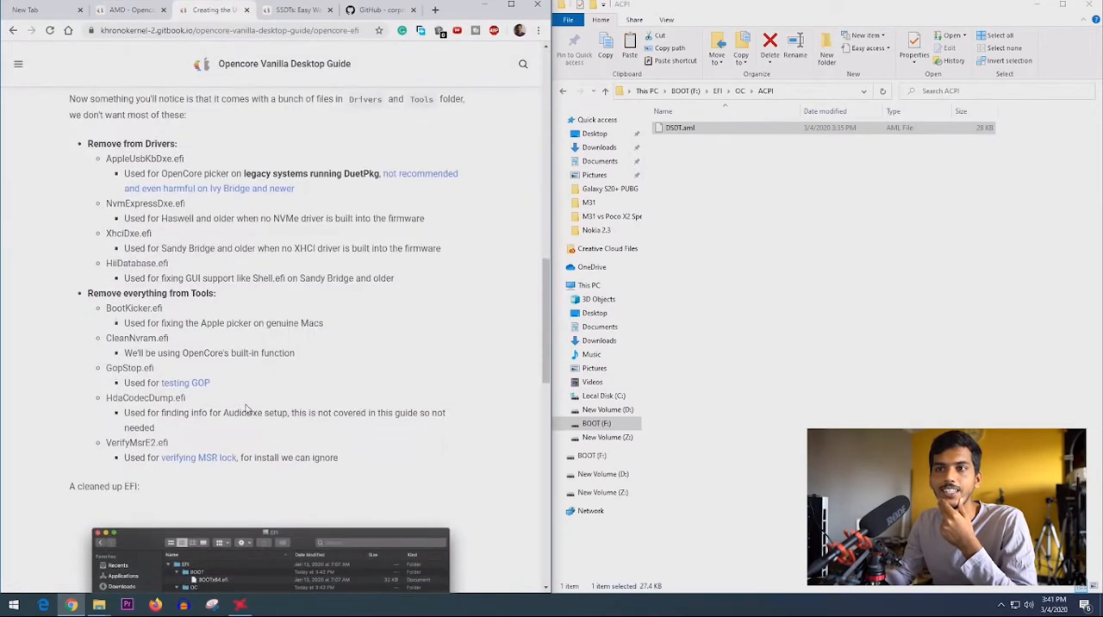
scroll(245, 403, "down", 3)
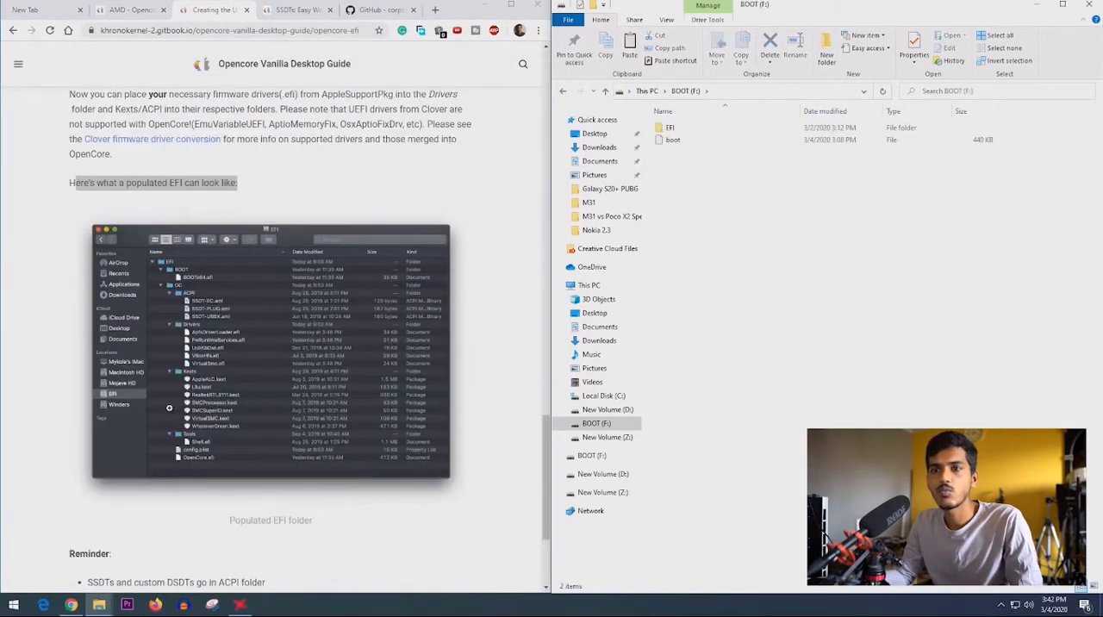
left_click(211, 443)
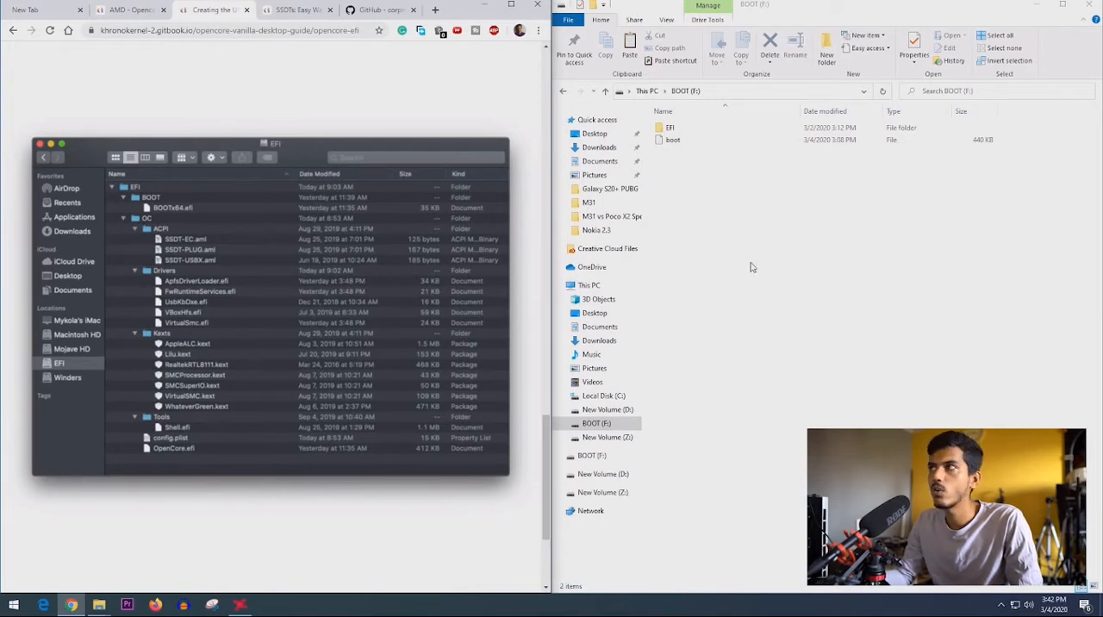
- Paste the copied config.plist into the EFI/OC folder on the BOOT (F:) drive
double_click(669, 127)
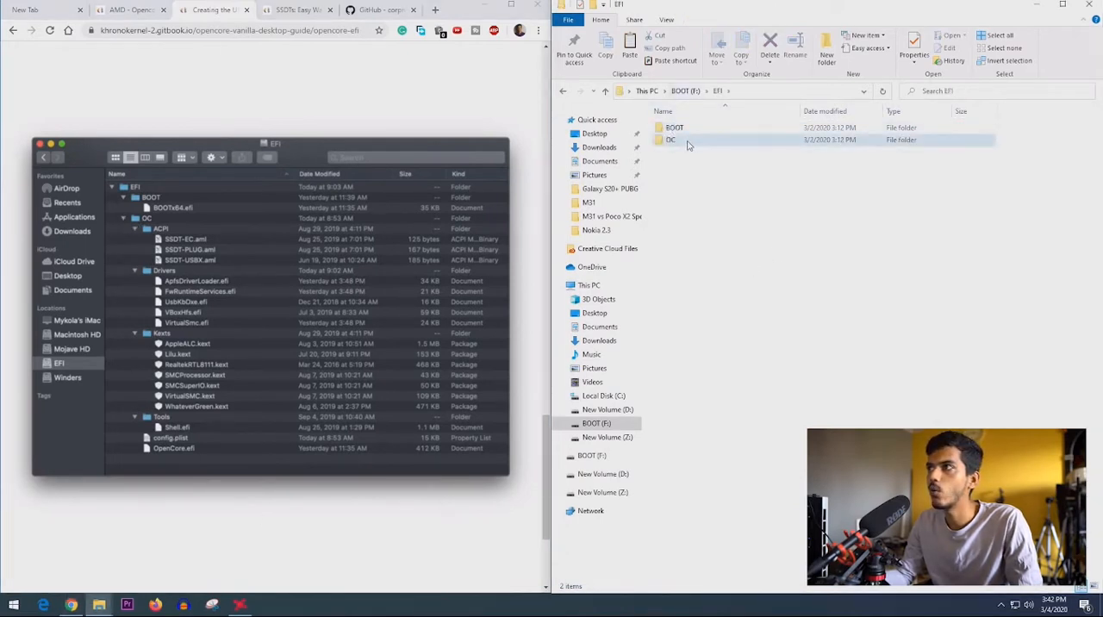
double_click(681, 140)
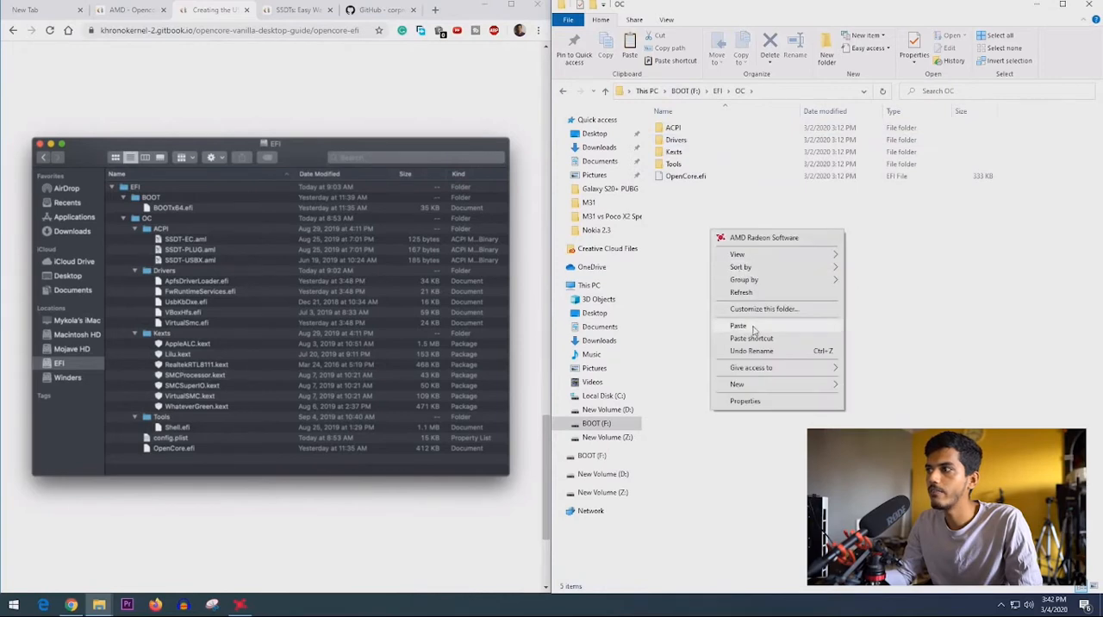
left_click(752, 326)
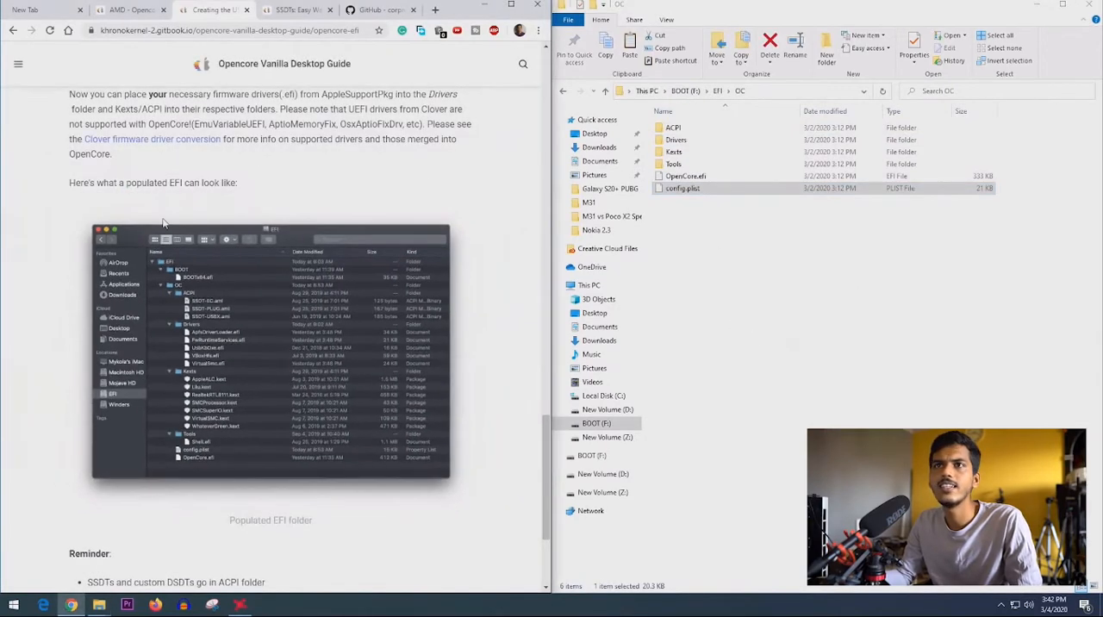
- Return to the guide's AMD page and read the instructions on opening config.plist in ProperTree and running Clean Snapshot
left_click(136, 11)
left_click(214, 10)
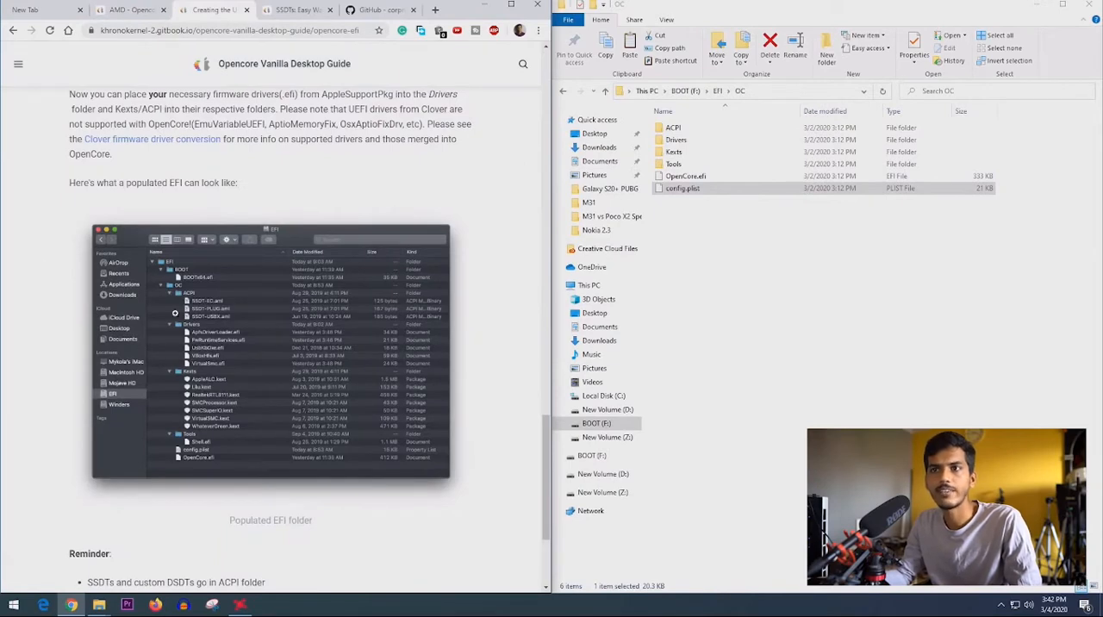
key("ctrl+shift+Tab")
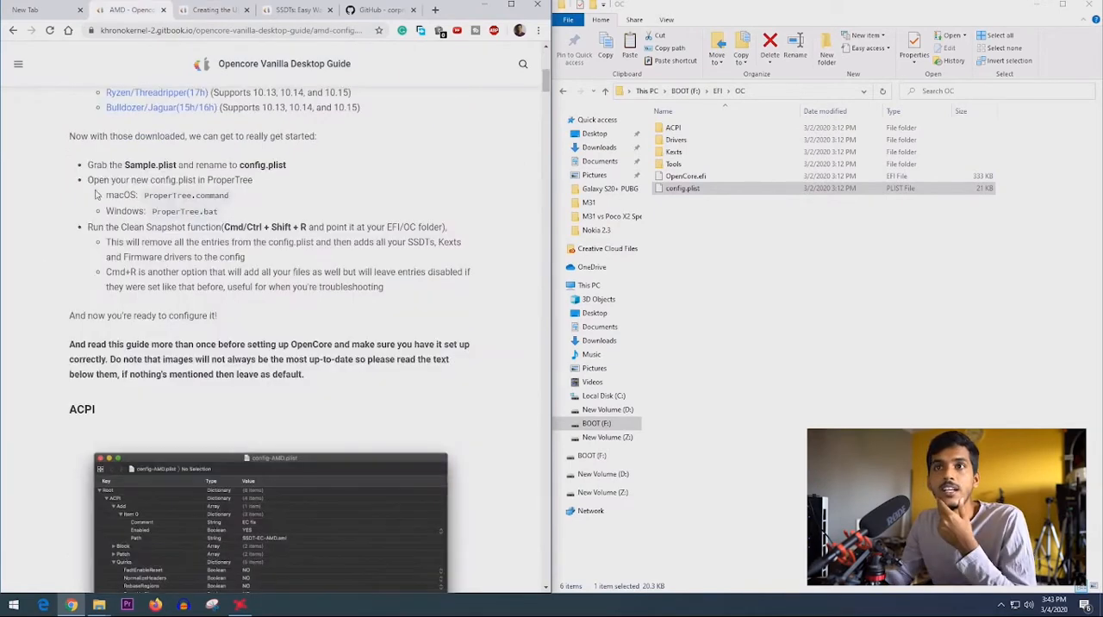
left_click_drag(91, 180, 285, 188)
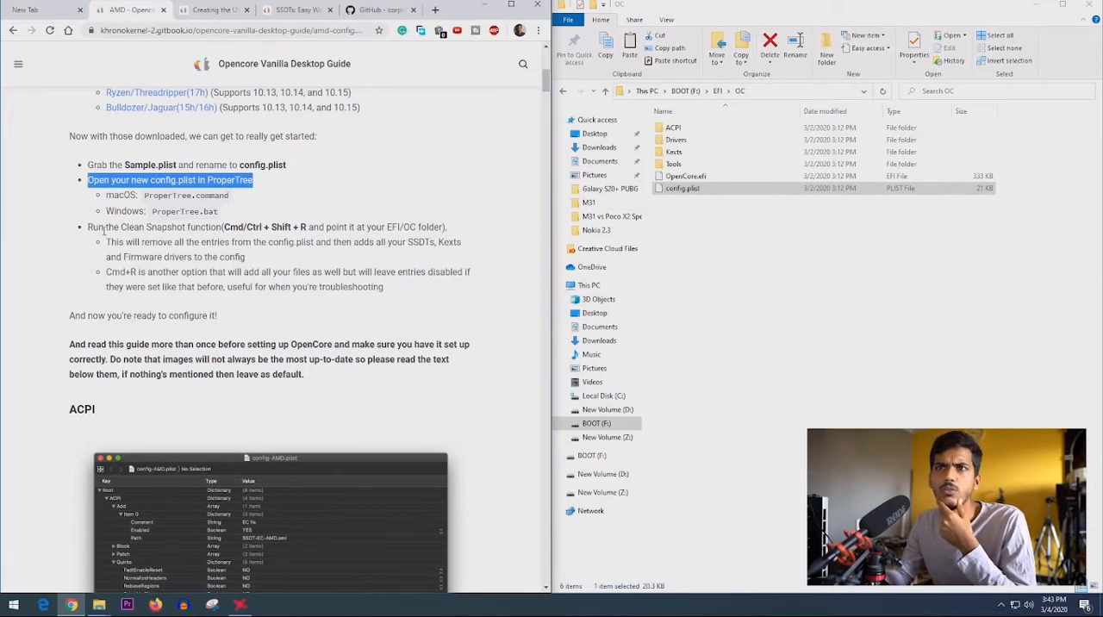
left_click_drag(90, 226, 247, 258)
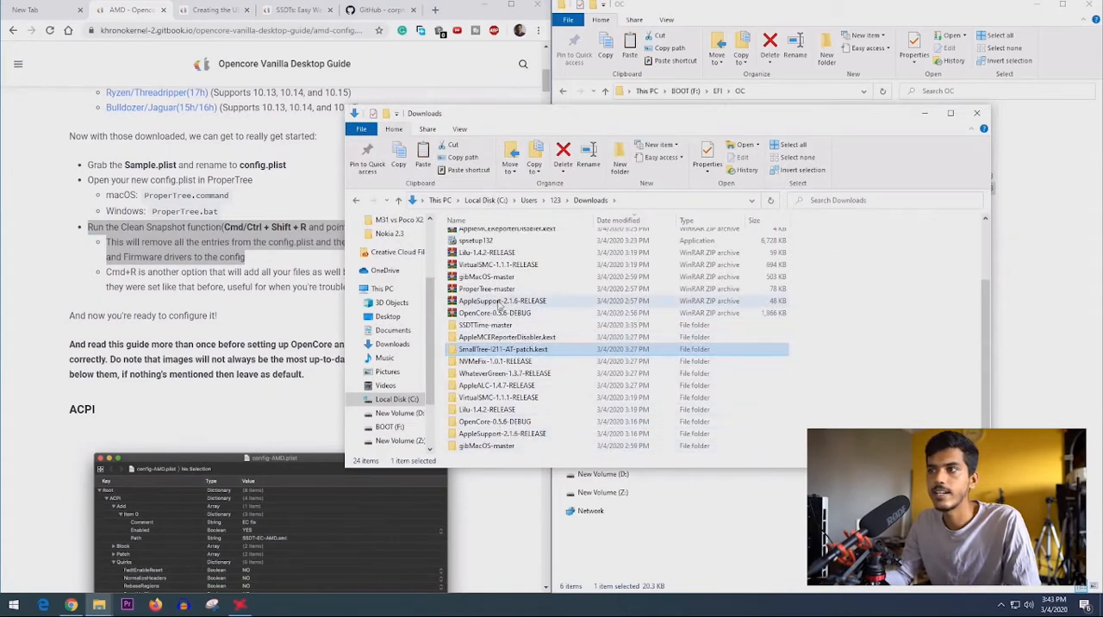
- Extract the ProperTree-master archive in Downloads and open its inner ProperTree-master folder
right_click(499, 290)
left_click(560, 346)
double_click(488, 319)
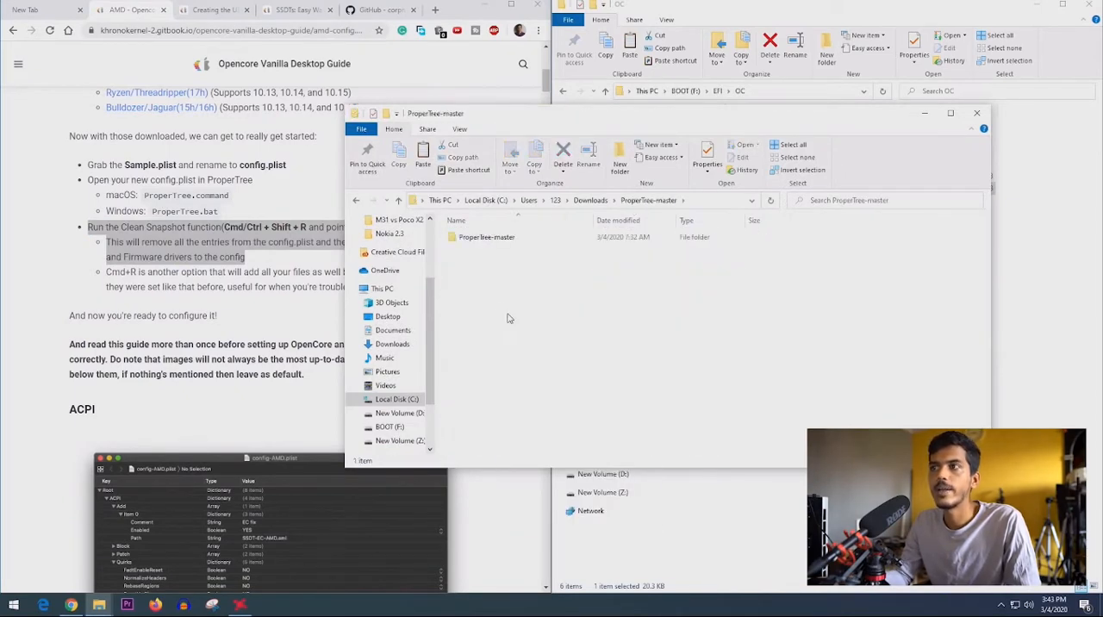
double_click(488, 238)
- Launch the ProperTree Windows batch file and minimize its console window
left_click(494, 274)
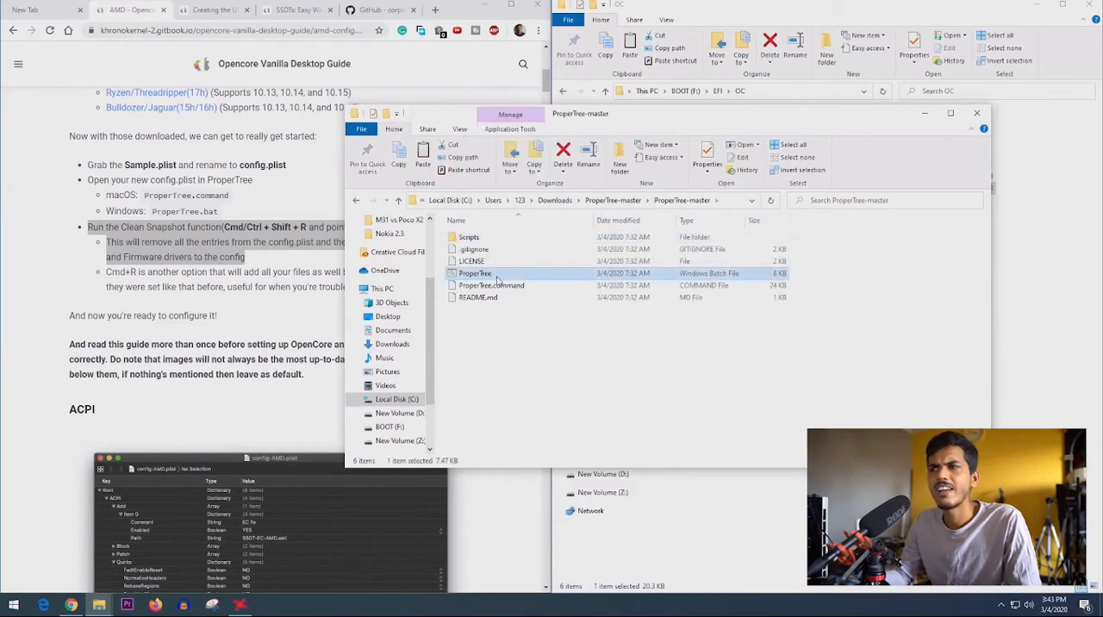
right_click(496, 280)
left_click(526, 323)
left_click(517, 371)
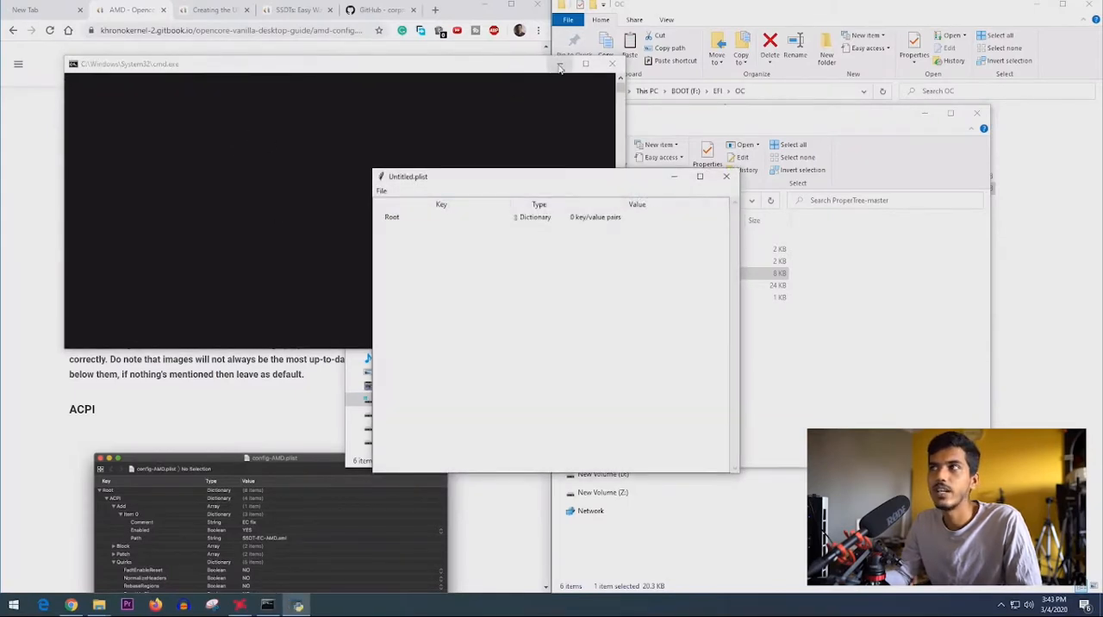
left_click(559, 67)
- Open config.plist from EFI/OC on the BOOT (F:) drive in ProperTree and dock its window beside the guide
left_click(381, 191)
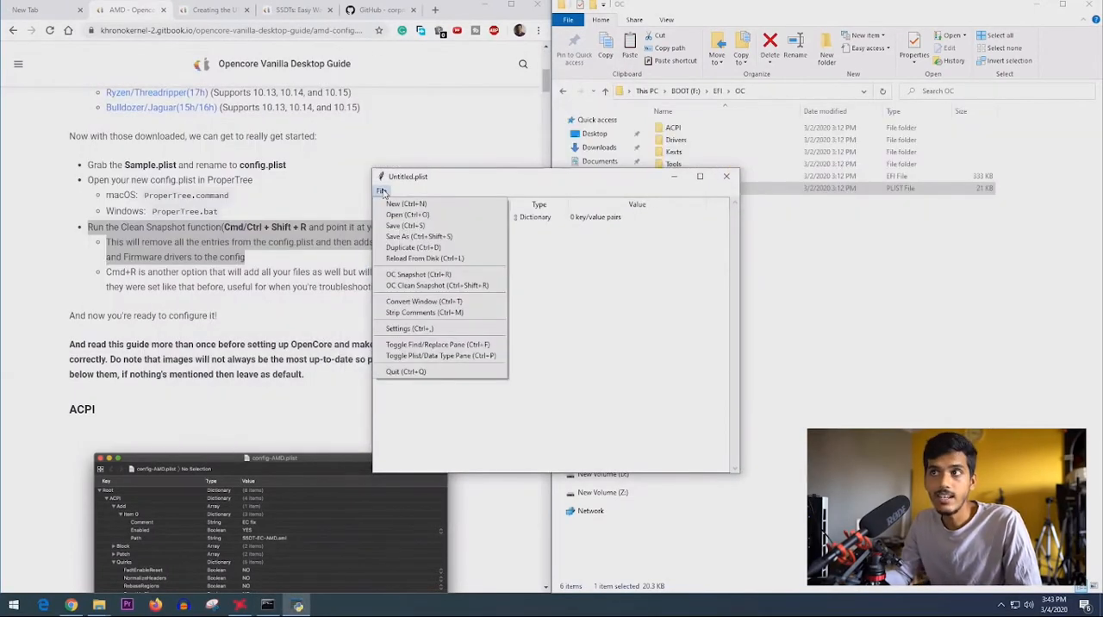
left_click(396, 214)
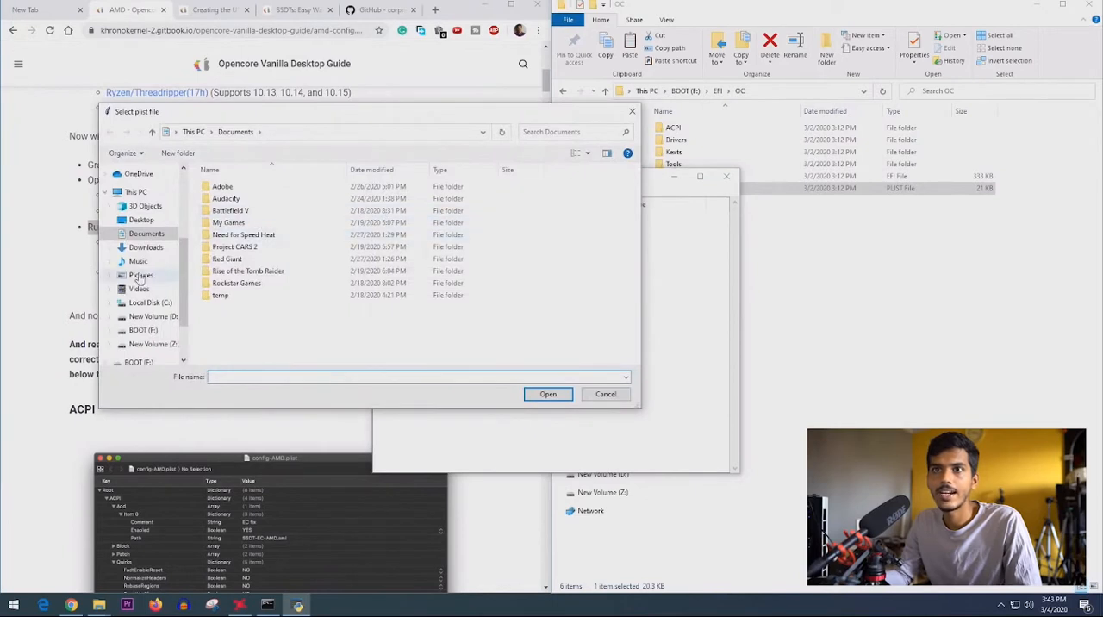
left_click(135, 192)
double_click(534, 309)
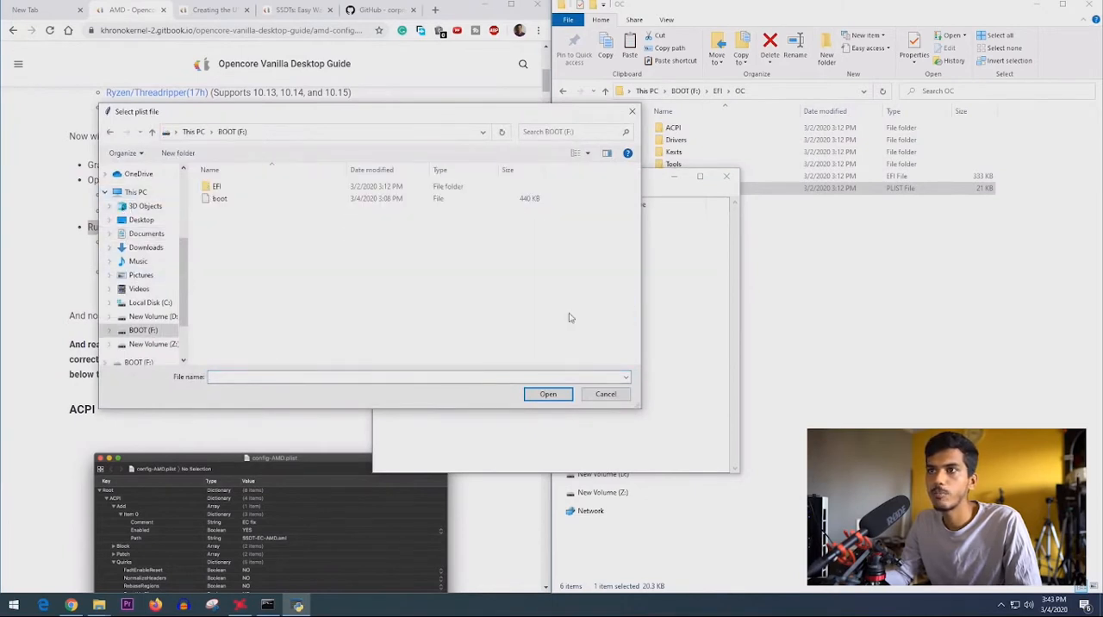
double_click(248, 187)
double_click(248, 199)
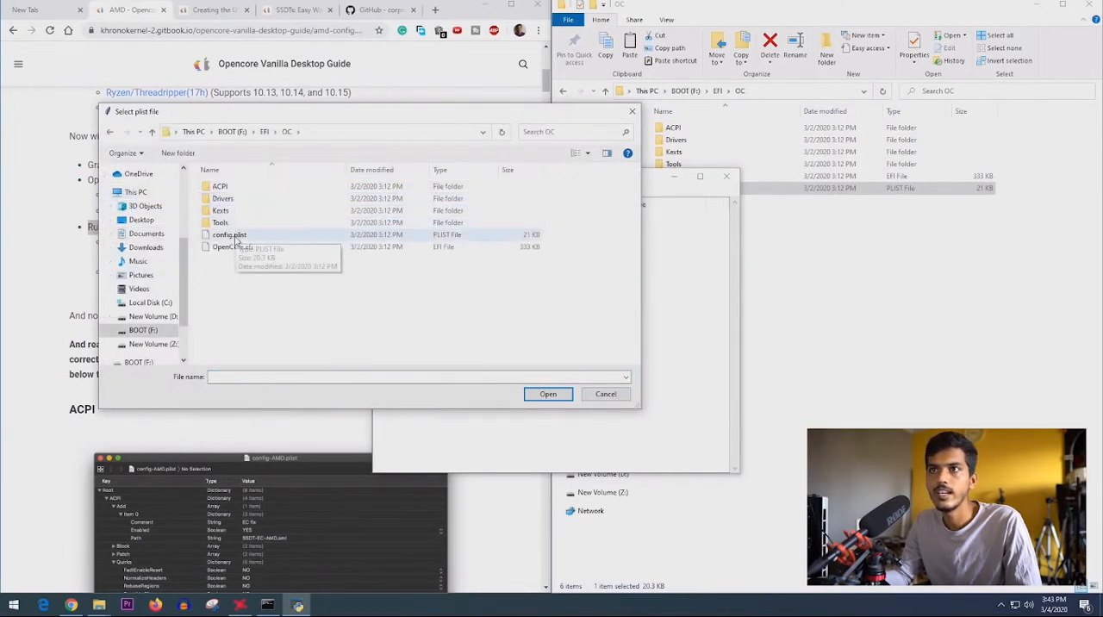
left_click(239, 235)
left_click(548, 394)
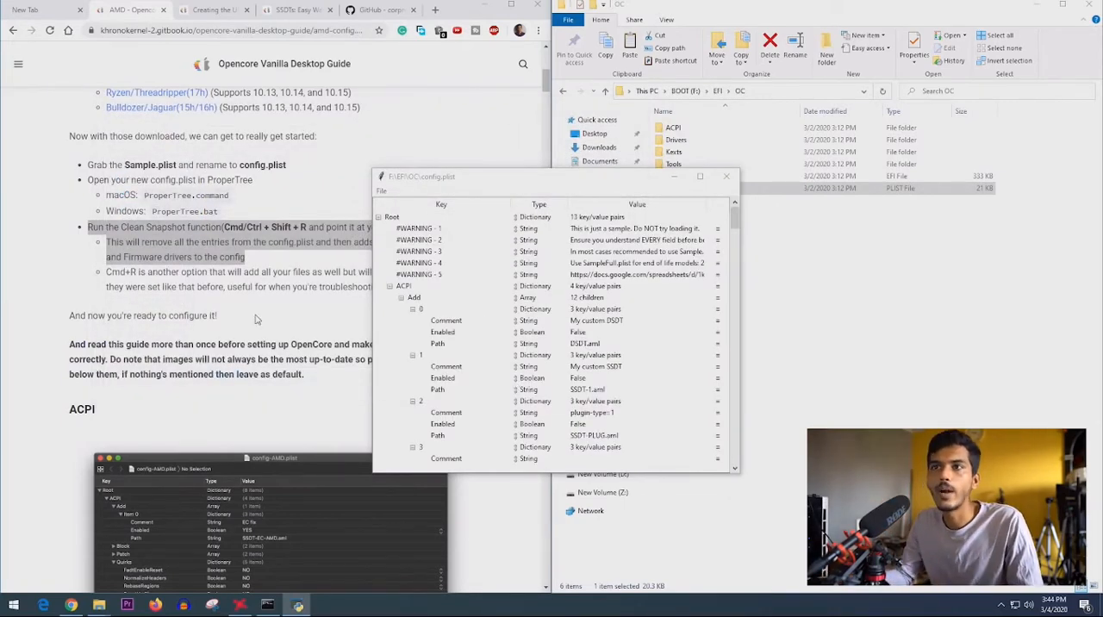
left_click_drag(519, 183, 1099, 169)
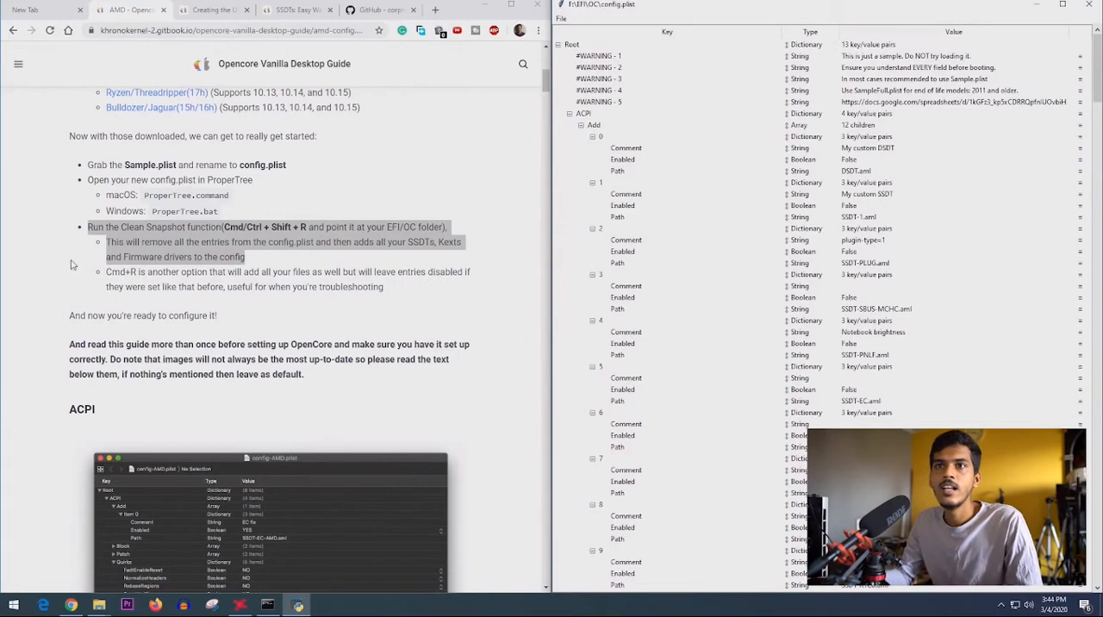
- Reread the guide's instruction on running the Clean Snapshot function against the EFI/OC folder
left_click_drag(87, 226, 275, 260)
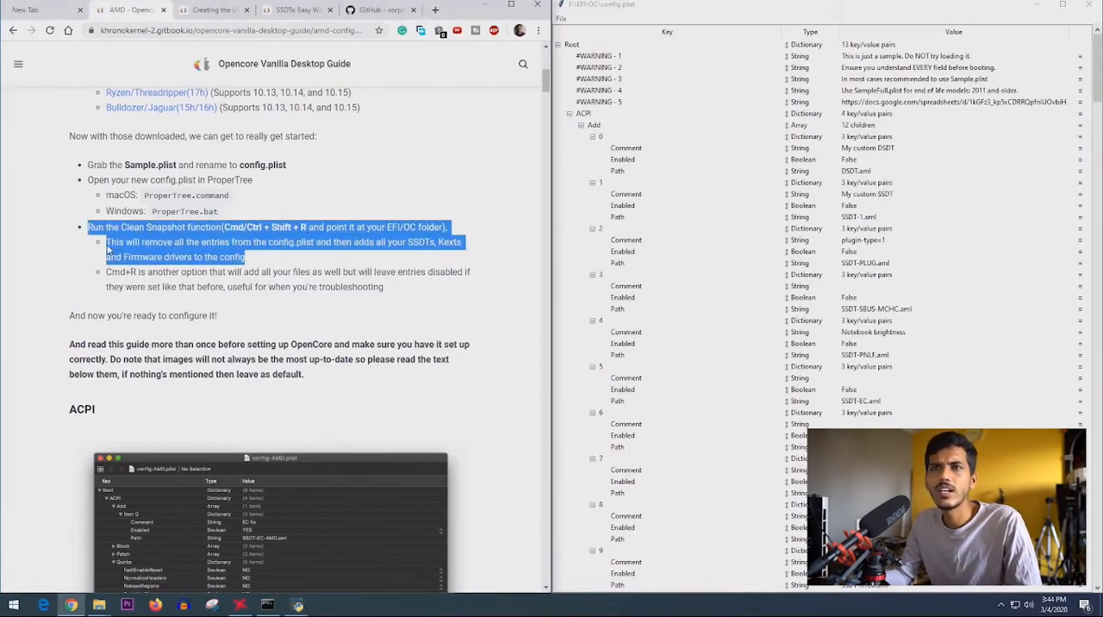
left_click(109, 248)
left_click_drag(106, 227, 222, 228)
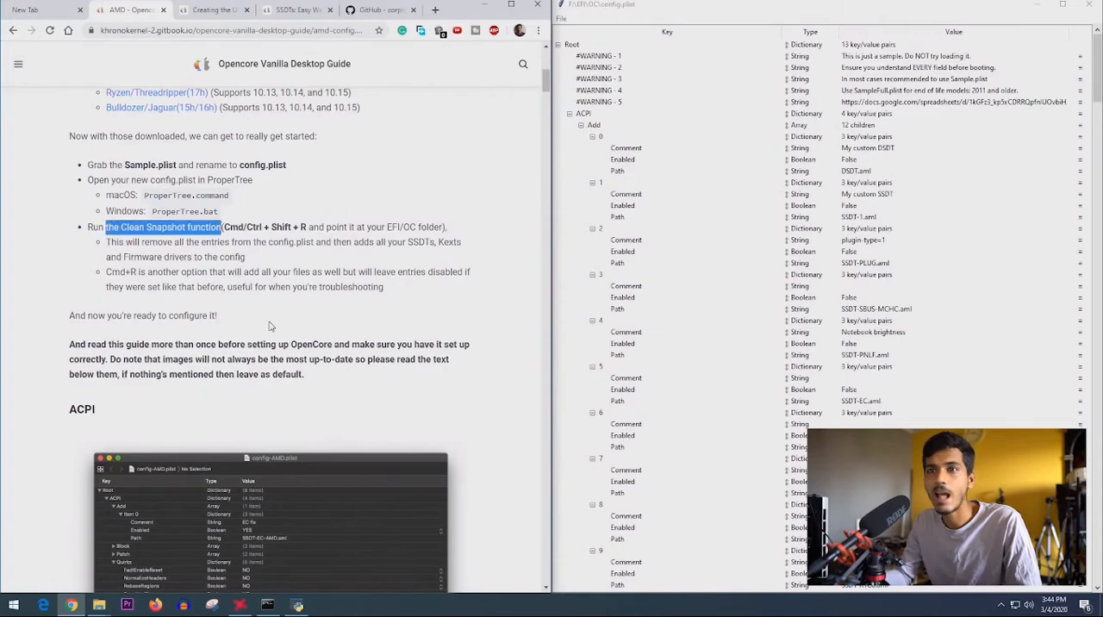
left_click(270, 326)
- Run OC Snapshot on config.plist, choosing the OC folder inside EFI on the BOOT (F:) drive
left_click(561, 18)
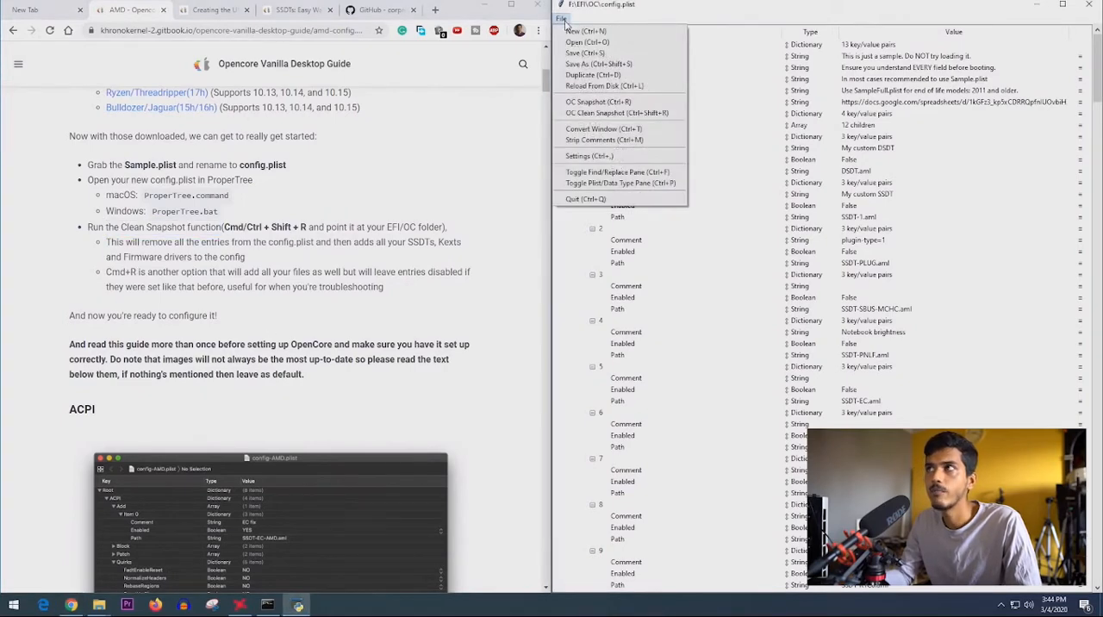
left_click(609, 103)
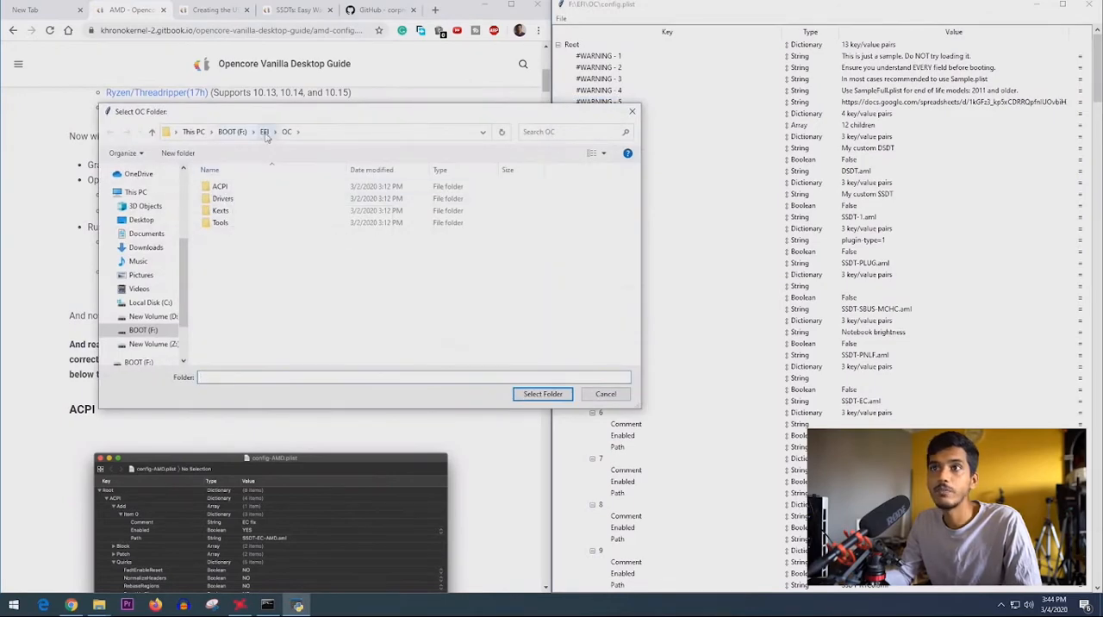
left_click(265, 132)
left_click(251, 200)
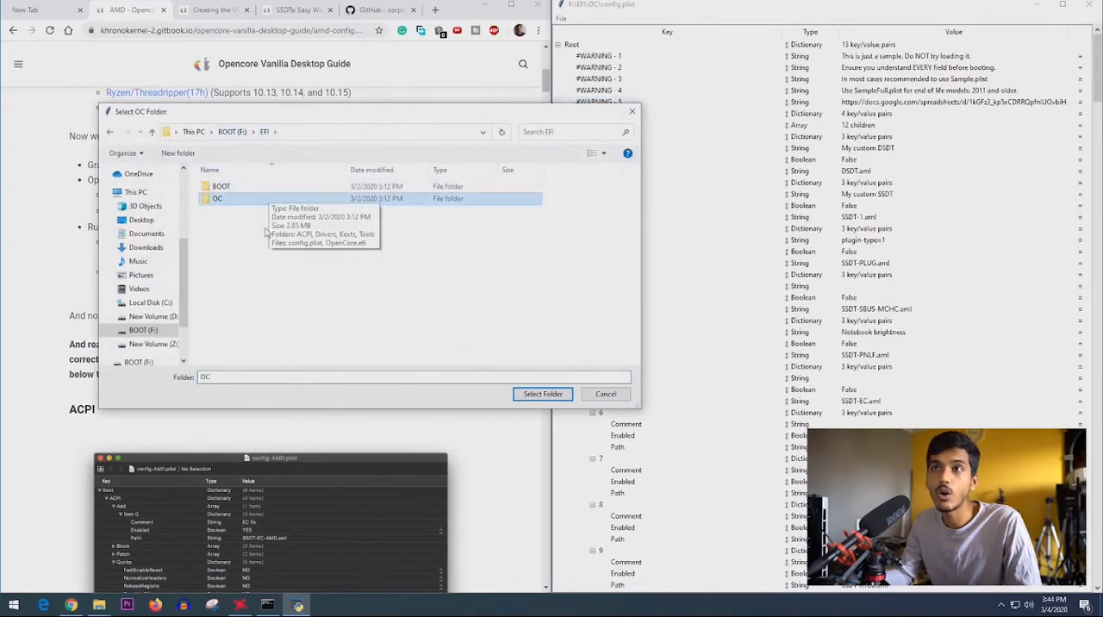
left_click_drag(310, 114, 341, 162)
double_click(274, 245)
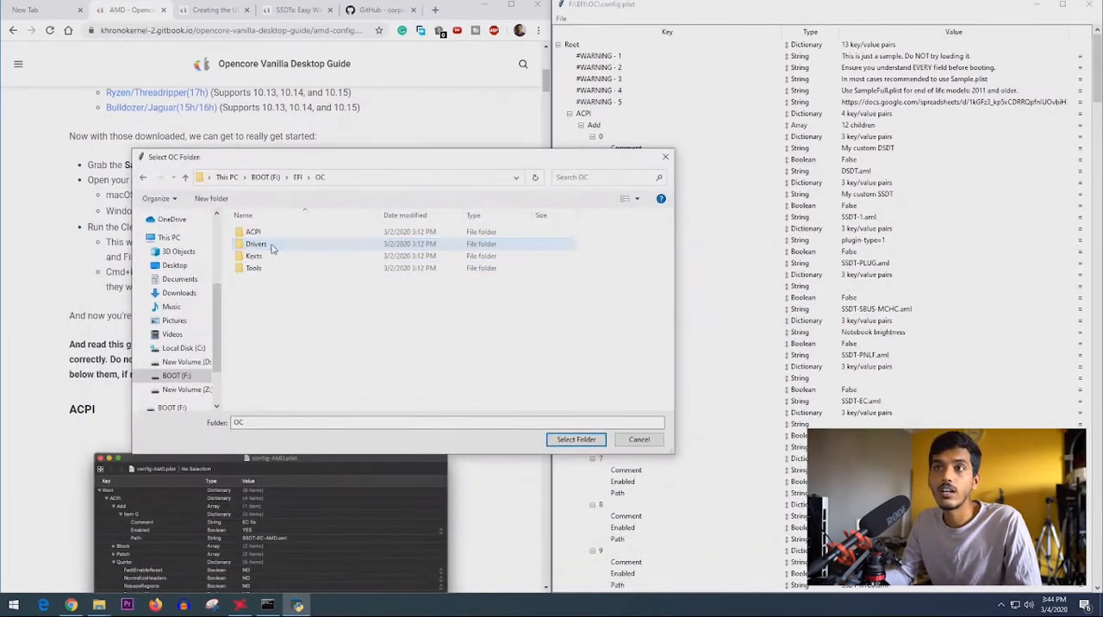
left_click(298, 178)
left_click(259, 245)
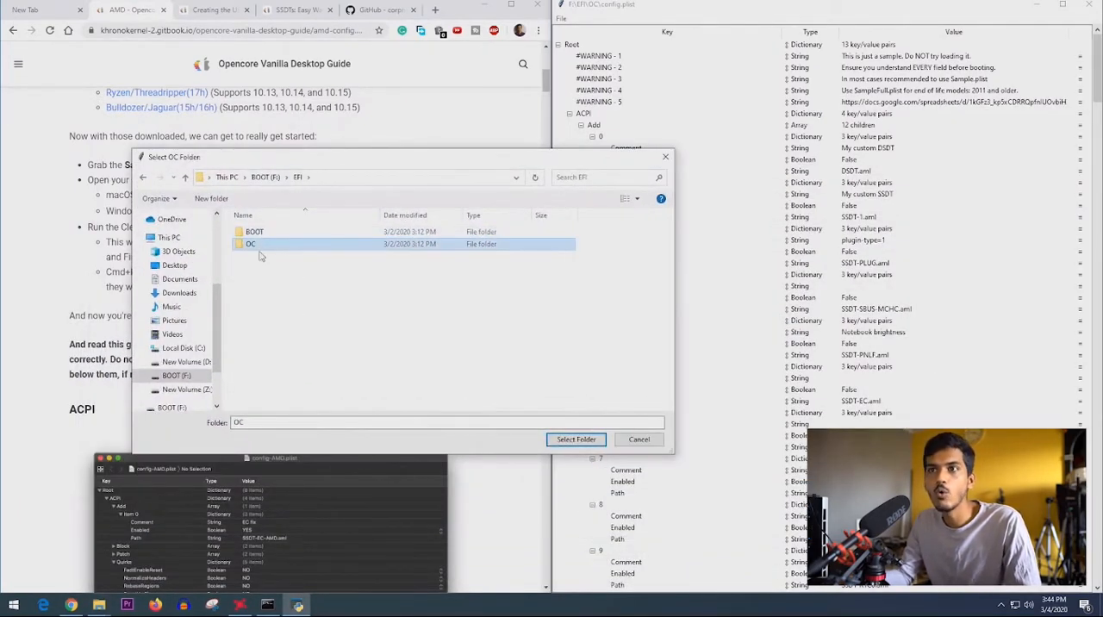
left_click(569, 440)
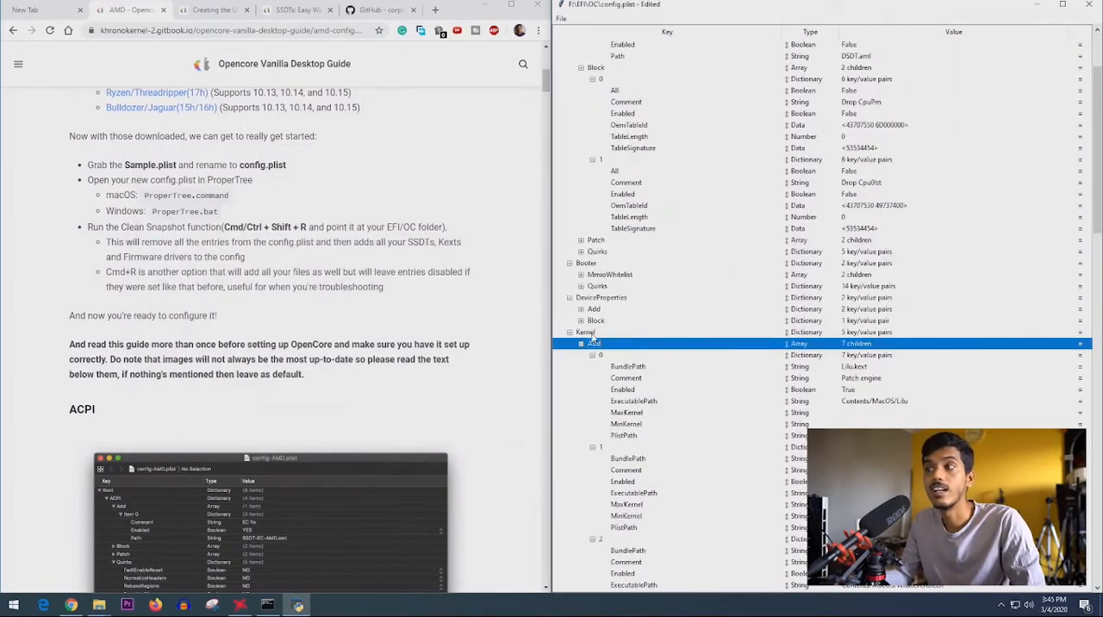
- Examine the kext entries under Kernel > Add in config.plist, starting with the Lilu.kext entry
scroll(606, 353, "down", 2)
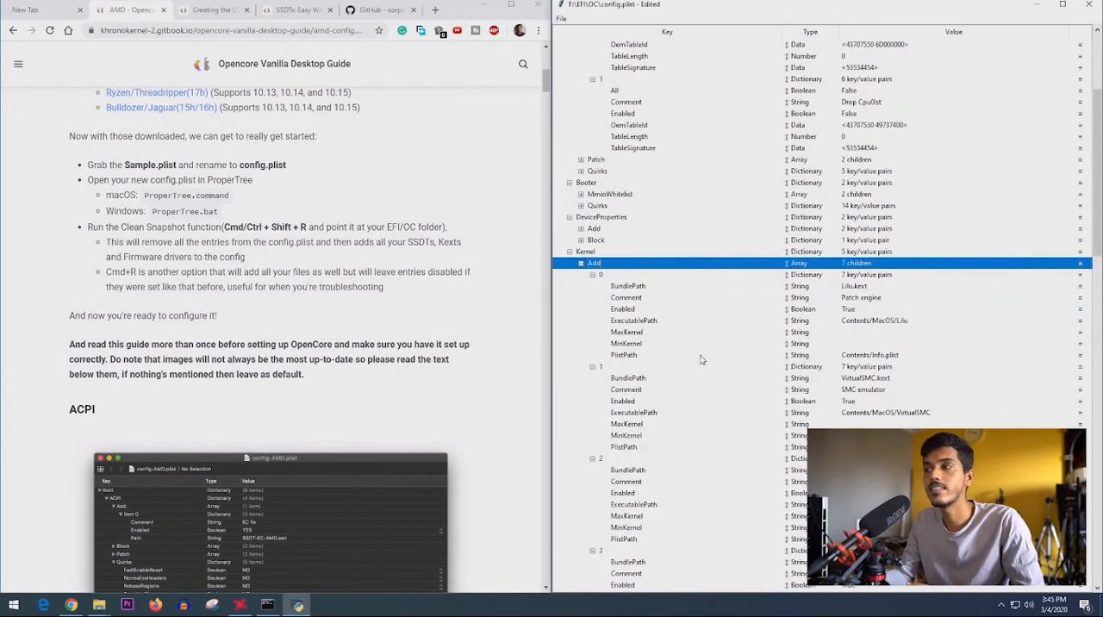
scroll(827, 294, "down", 2)
scroll(829, 284, "down", 1)
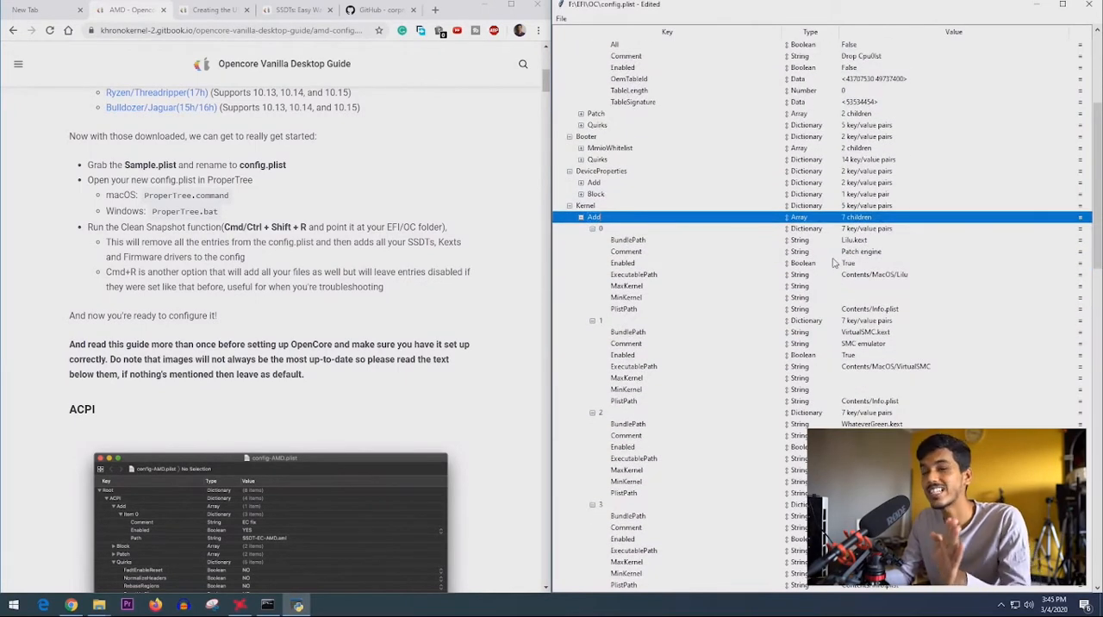
left_click(883, 230)
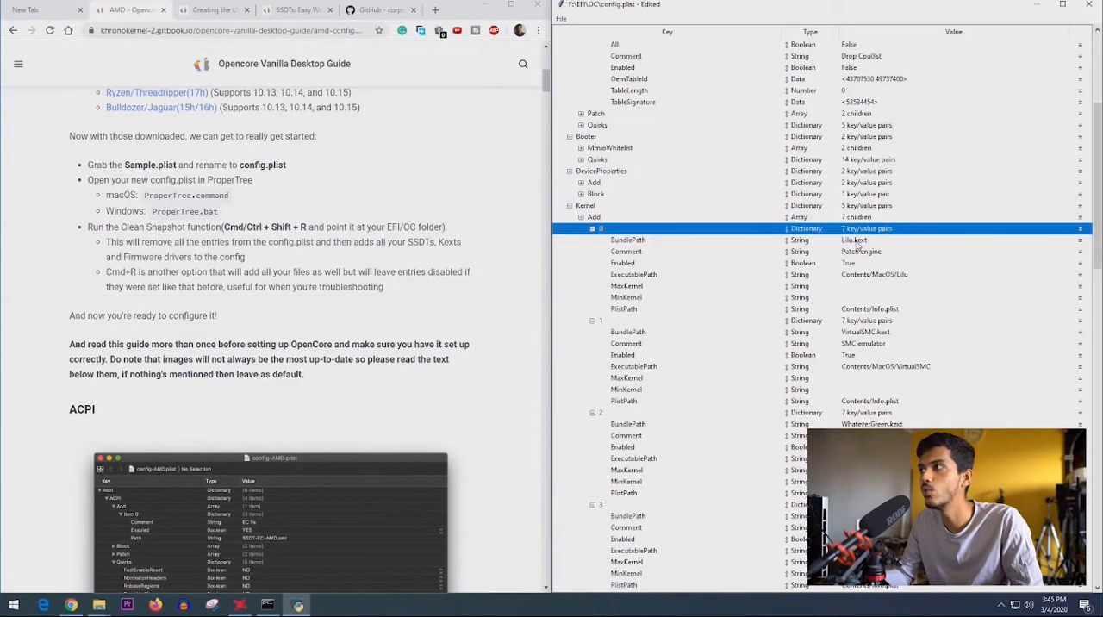
- Examine the kext entries under Kernel > Add in config.plist, from Lilu.kext and VirtualSMC.kext through WhateverGreen.kext, AppleALC.kext and the remaining entries
left_click(858, 243)
left_click(892, 332)
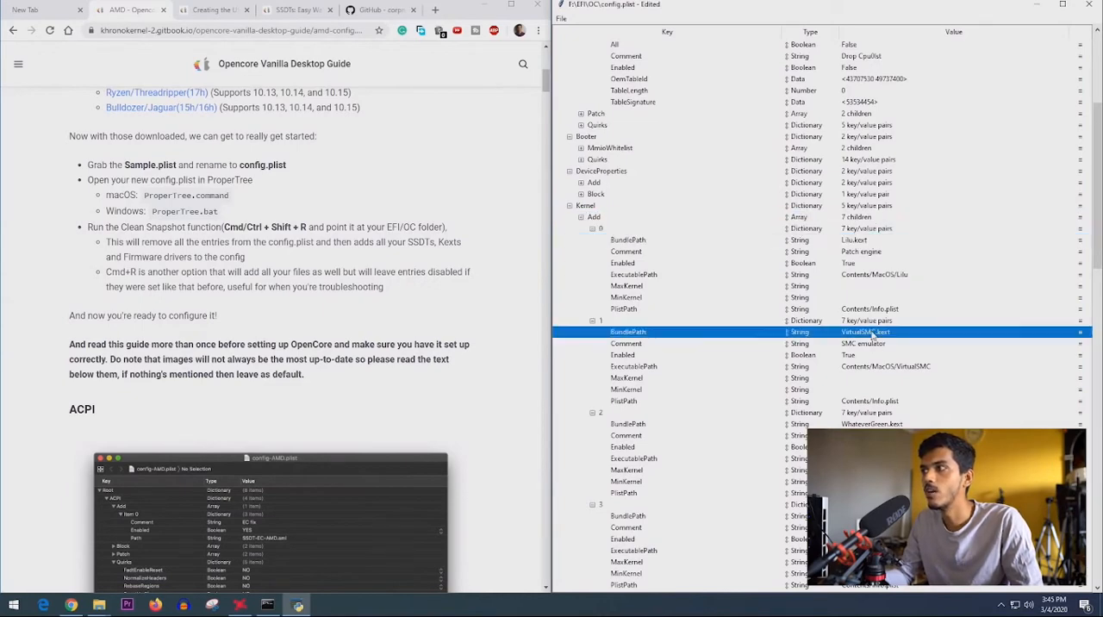
scroll(872, 336, "down", 2)
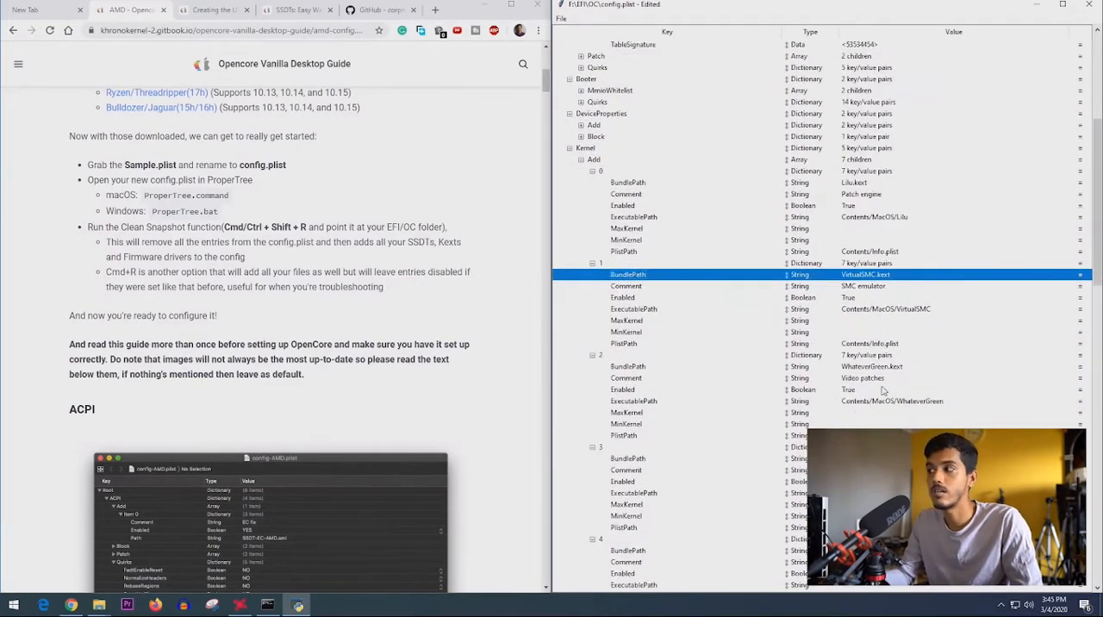
left_click(872, 369)
scroll(865, 382, "down", 3)
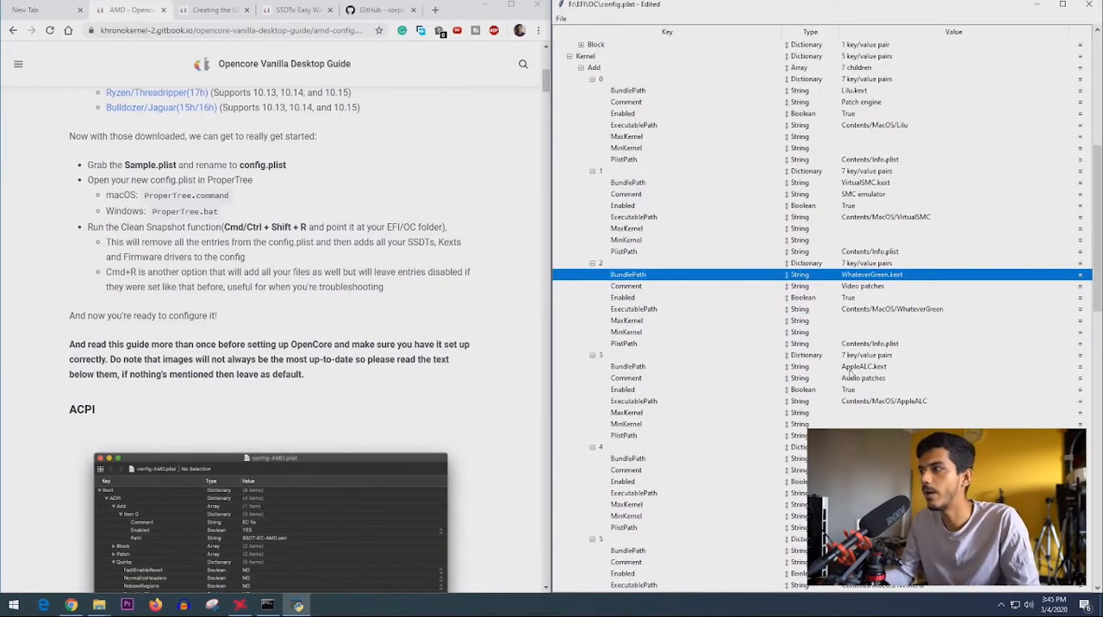
left_click(856, 370)
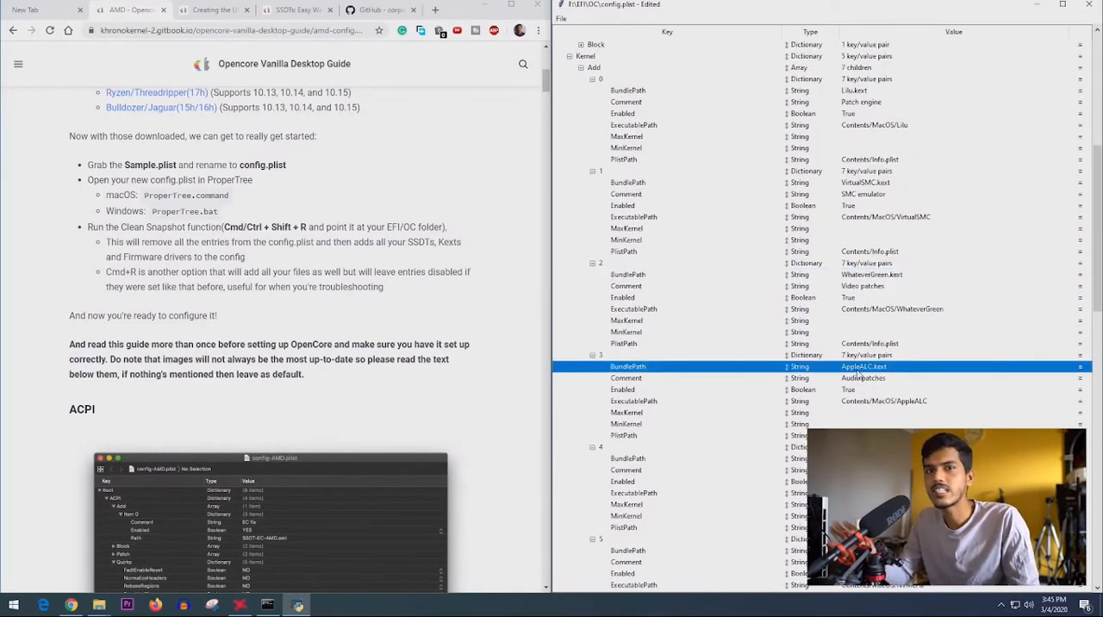
scroll(669, 431, "down", 3)
scroll(669, 431, "down", 2)
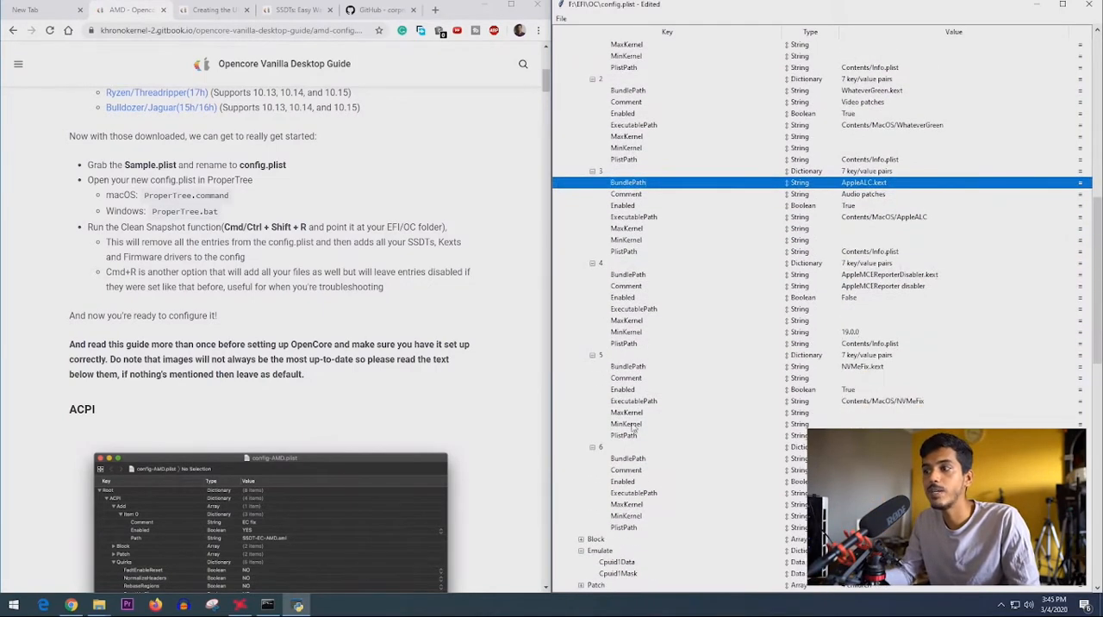
scroll(624, 437, "up", 5)
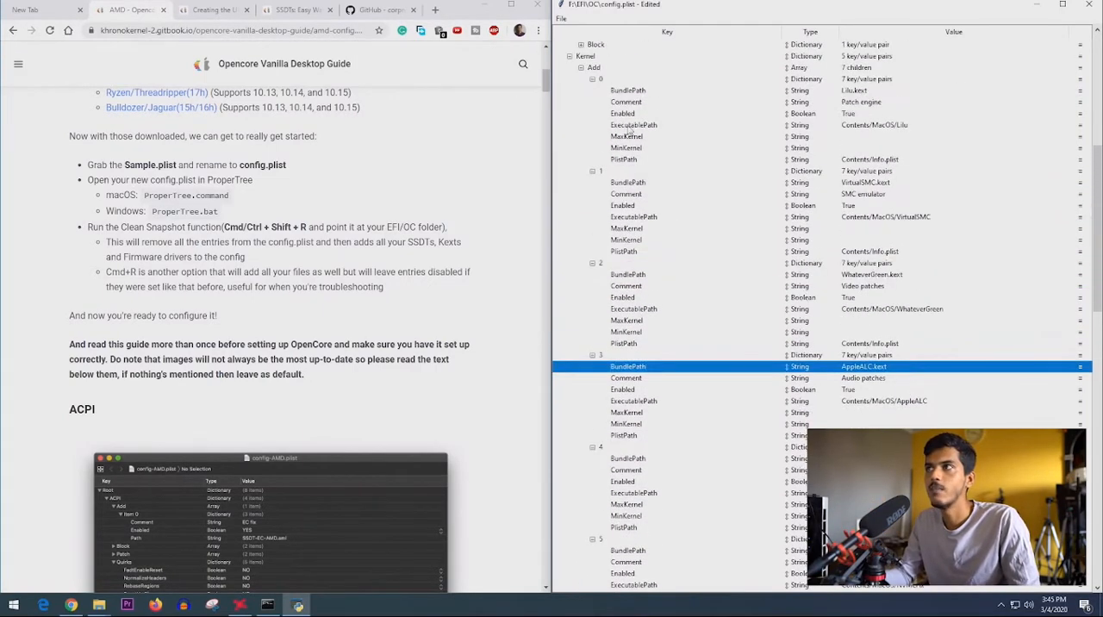
- Check the contents of EFI/OC/Kexts on the BOOT (F:) drive against the kext entries and return to config.plist
mouse_move(99, 605)
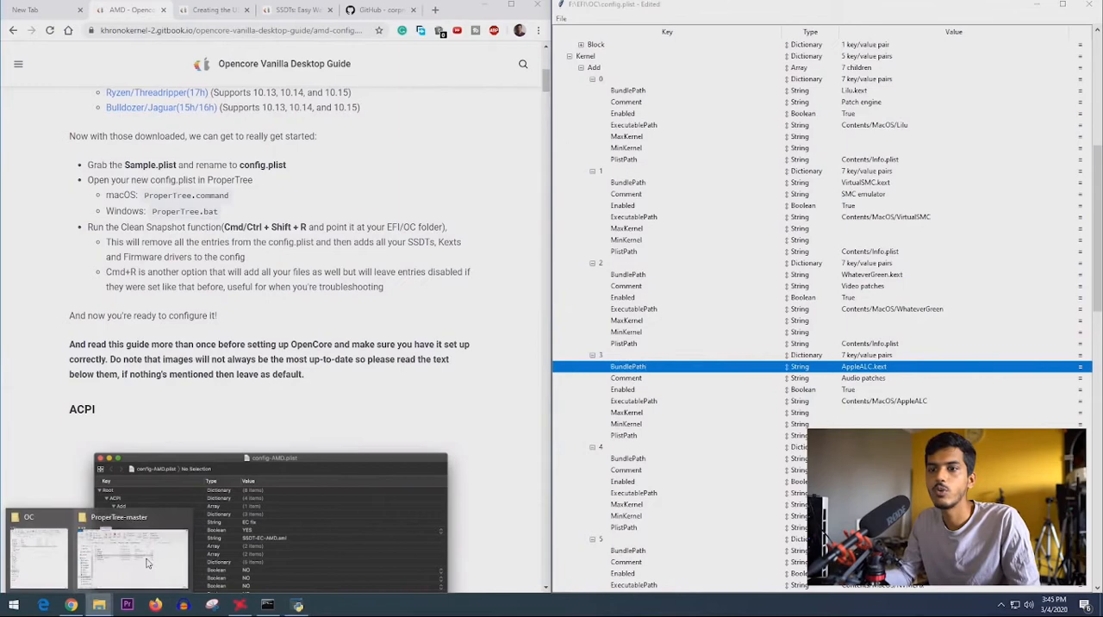
left_click(43, 543)
double_click(674, 152)
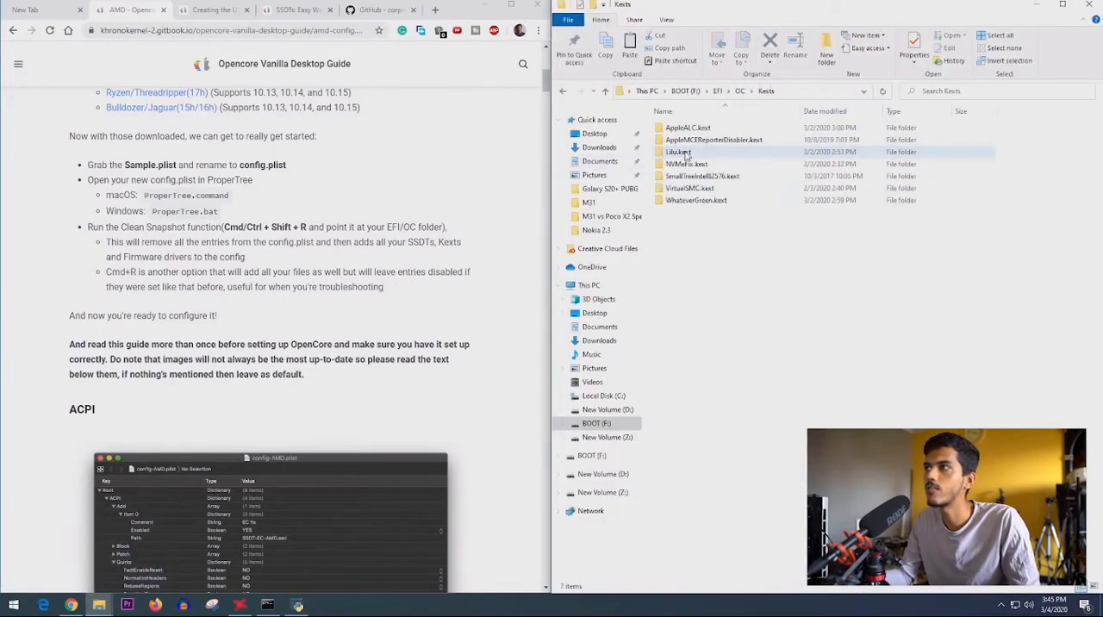
left_click_drag(689, 218, 696, 124)
left_click(716, 303)
left_click(1042, 6)
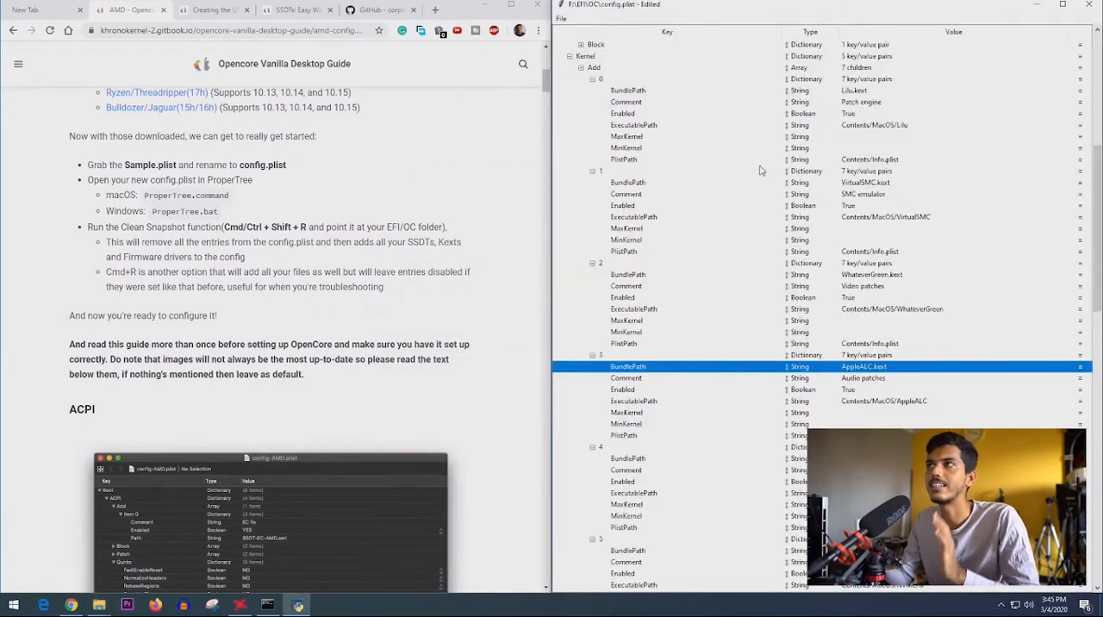
- Read the guide's ACPI Add section with the ACPI > Add entry at the start of config.plist in view
left_click_drag(1100, 138, 1100, 28)
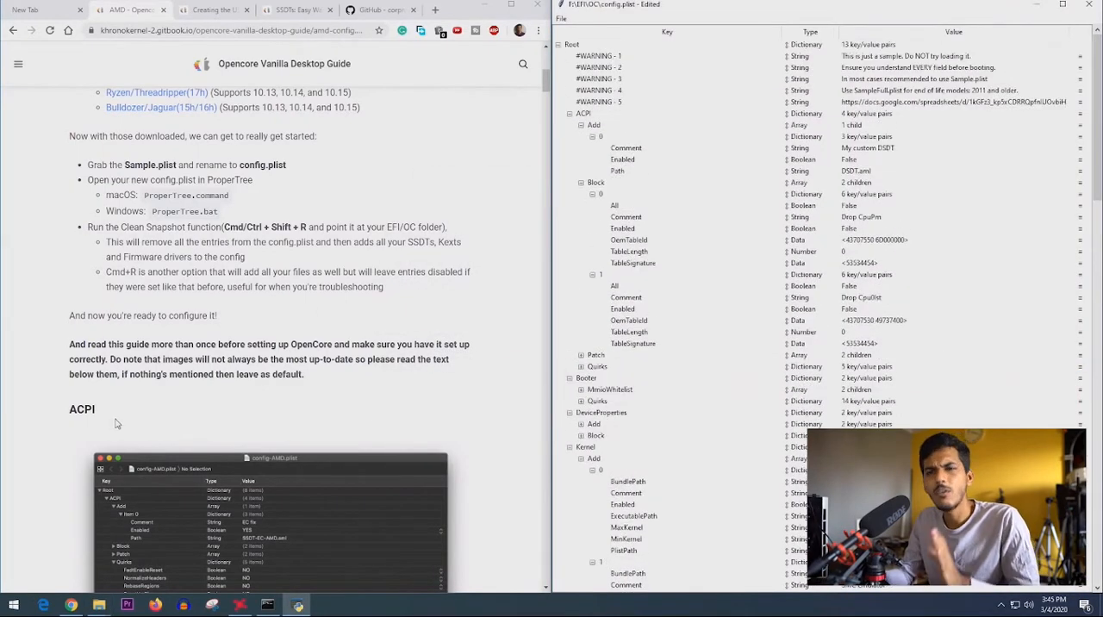
scroll(128, 397, "down", 5)
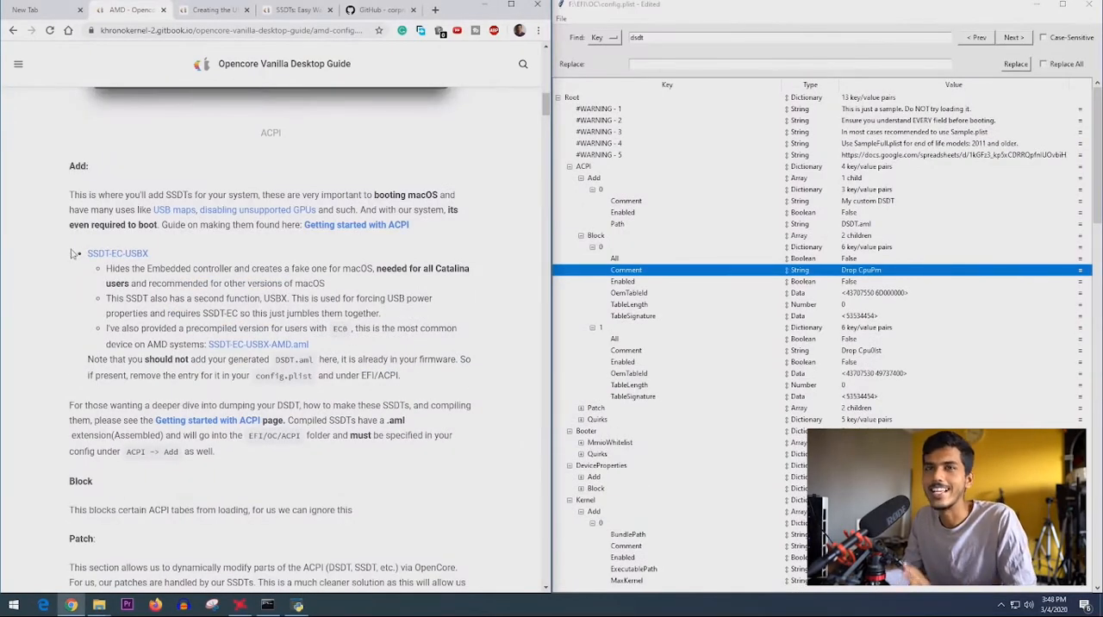
left_click_drag(69, 169, 107, 171)
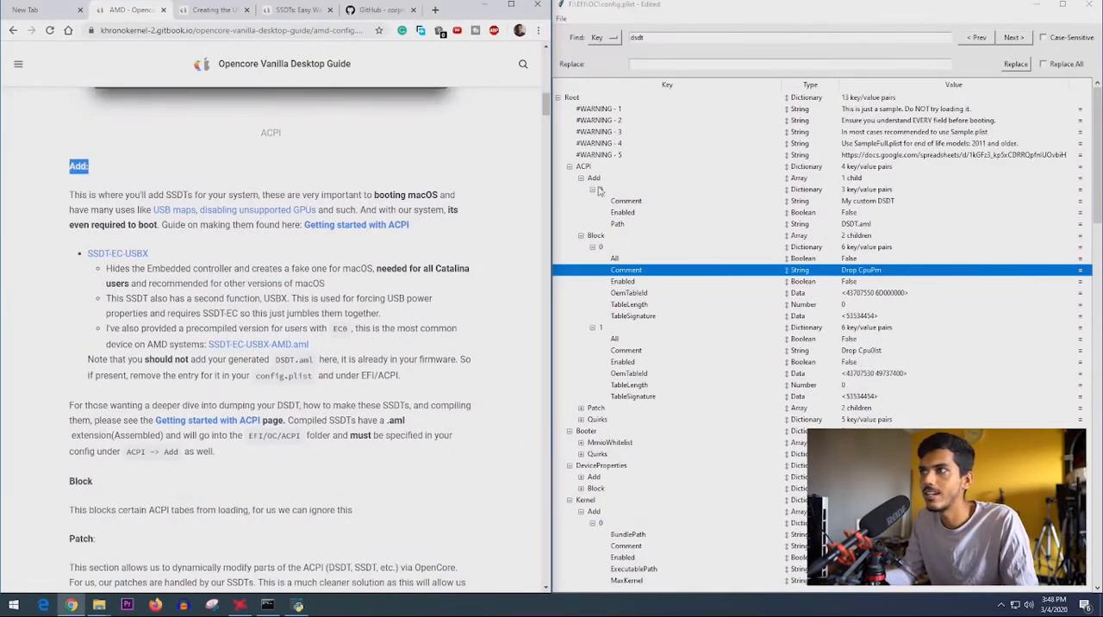
- Inspect the contents of Patch and Quirks under ACPI in config.plist beside the matching guide sections
scroll(24, 358, "down", 3)
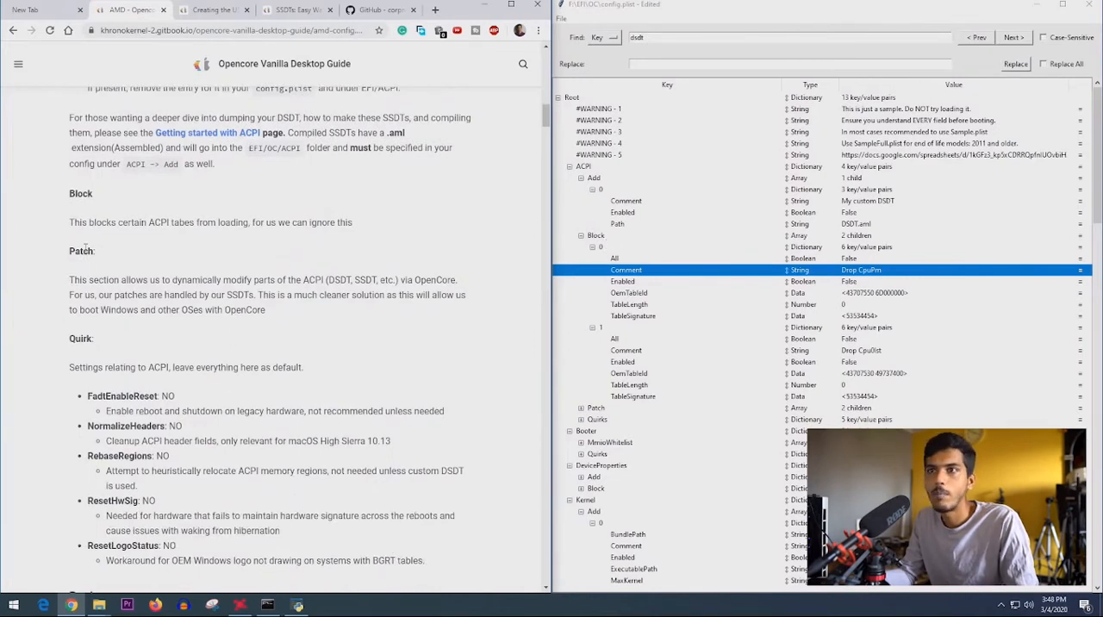
left_click(582, 409)
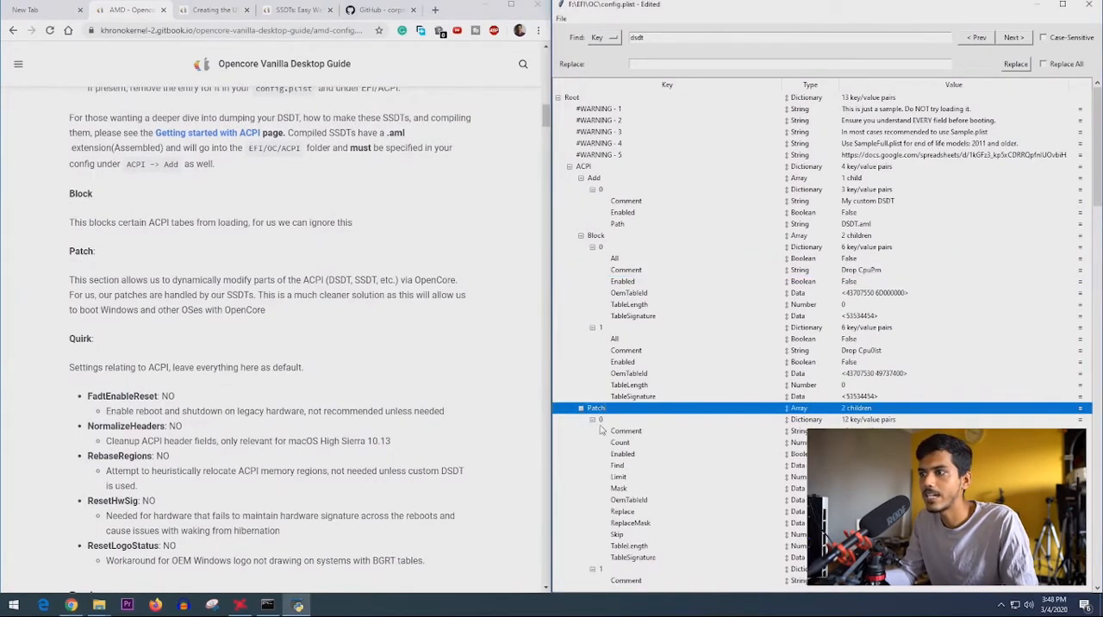
scroll(606, 391, "down", 4)
left_click(582, 363)
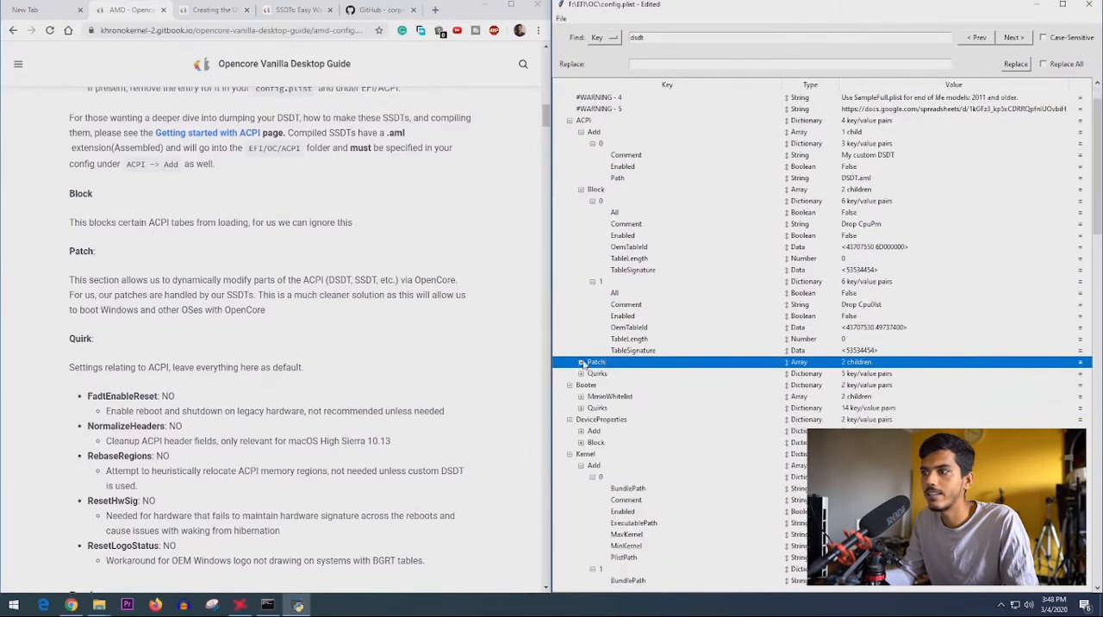
left_click(581, 374)
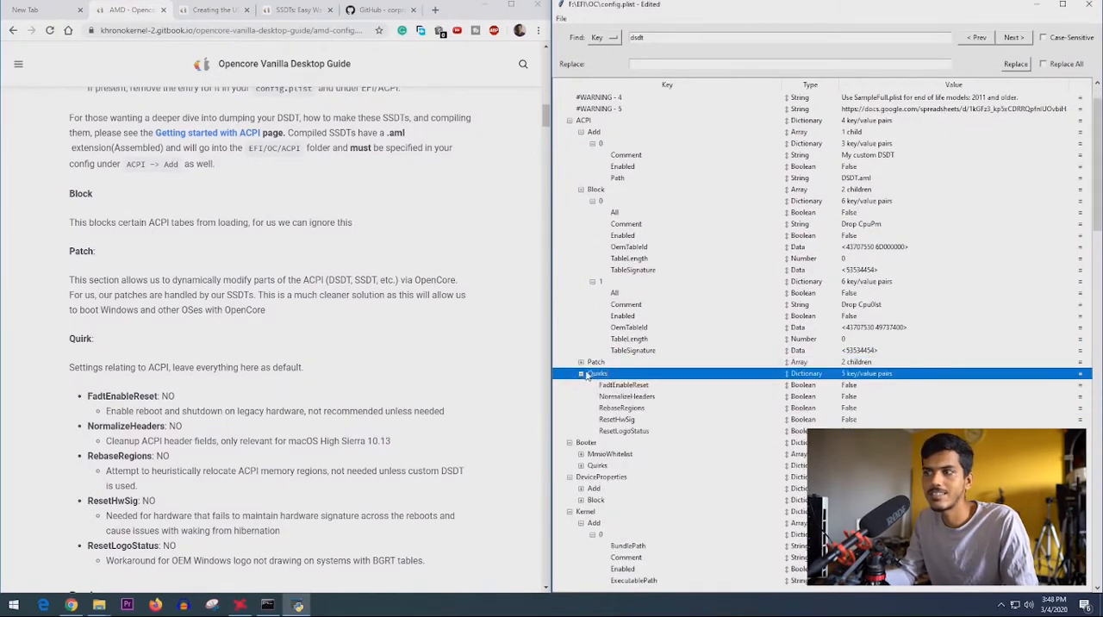
left_click(581, 374)
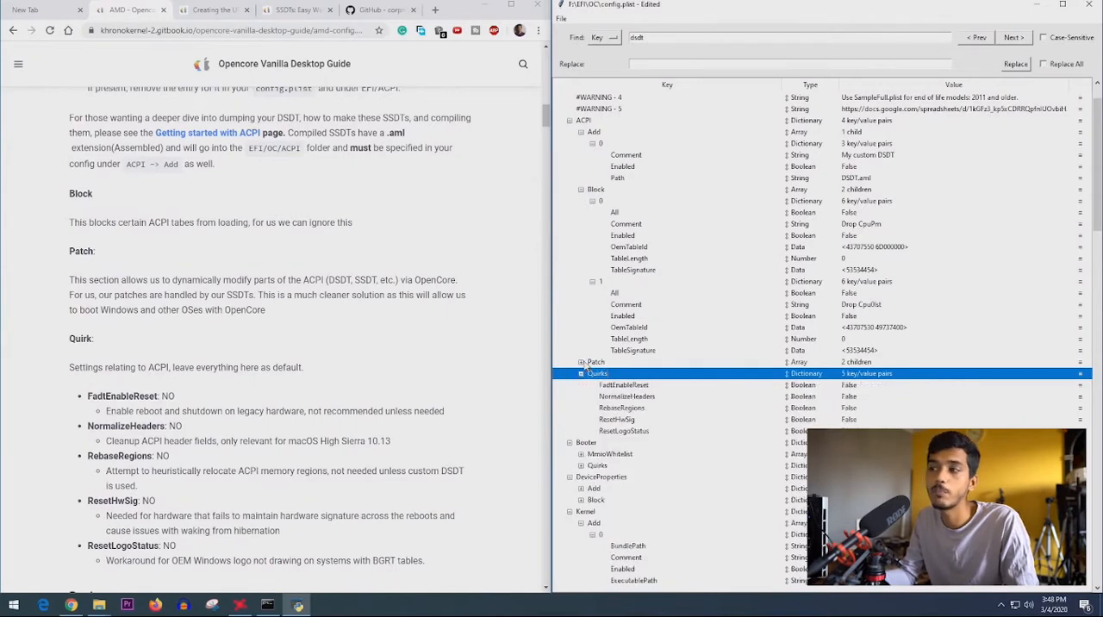
left_click(582, 363)
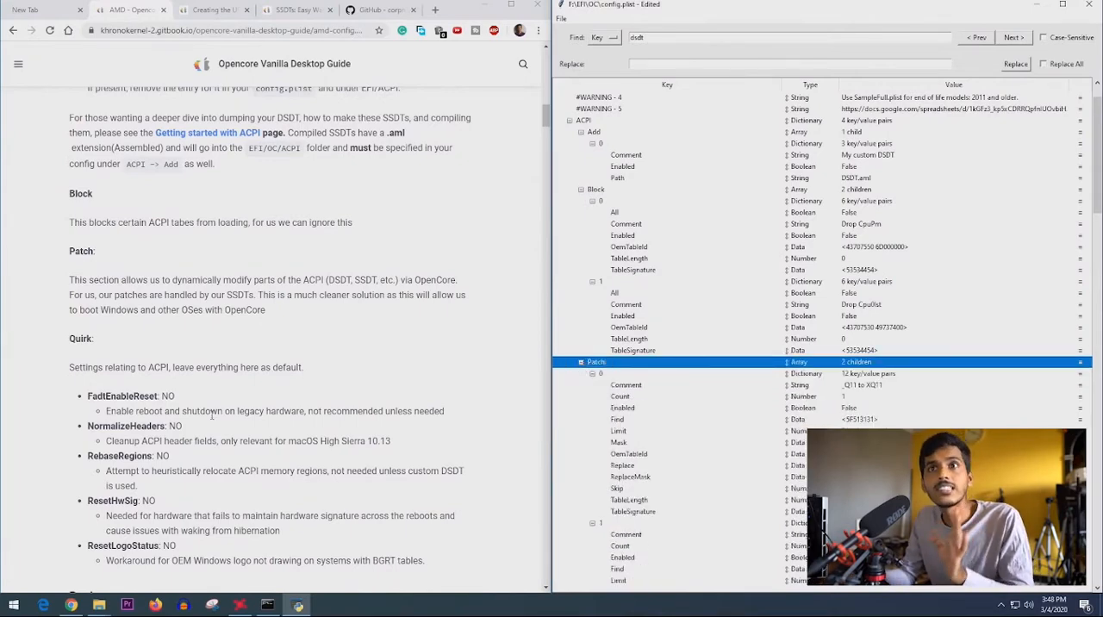
- Read the guide's explanations of the ACPI Block and Patch sections and continue to its Quirk list
scroll(204, 407, "up", 2)
left_click_drag(82, 338, 559, 341)
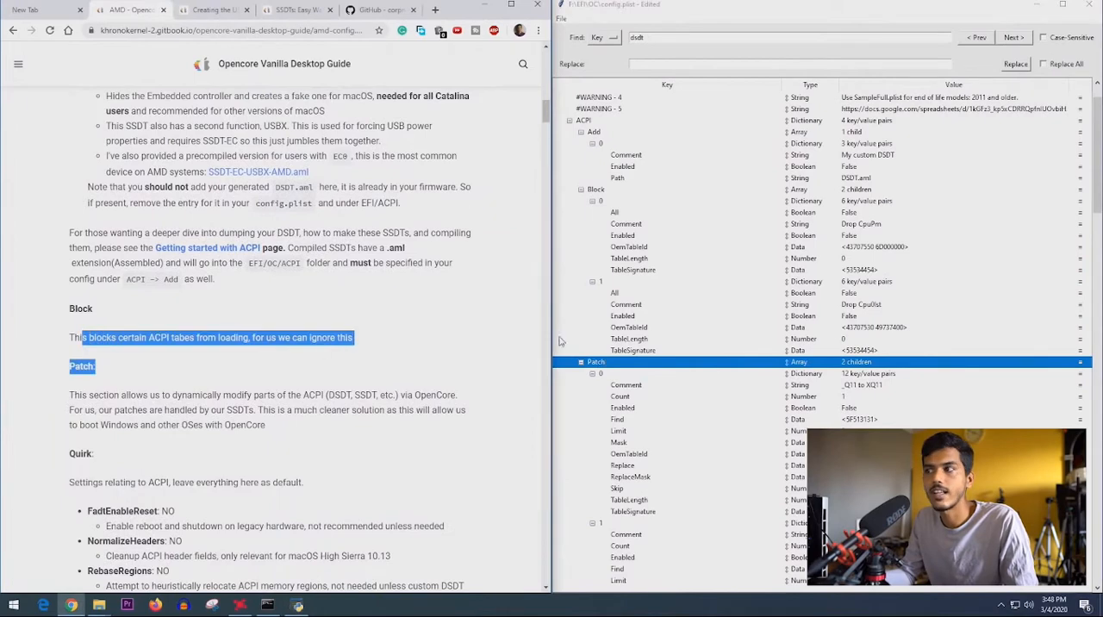
scroll(585, 199, "up", 2)
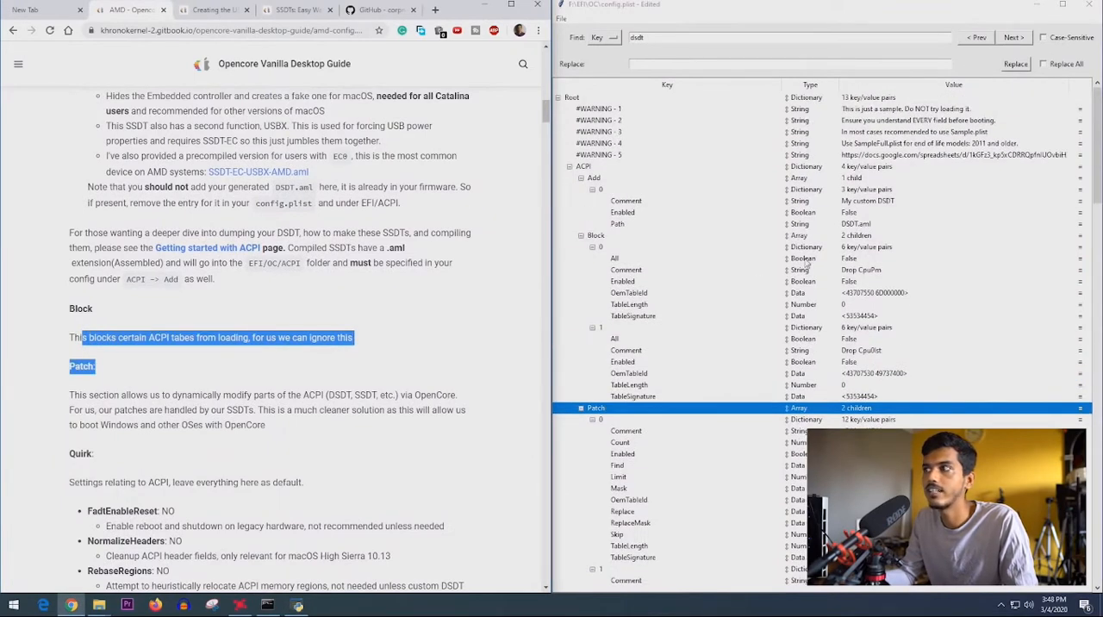
left_click_drag(229, 337, 352, 338)
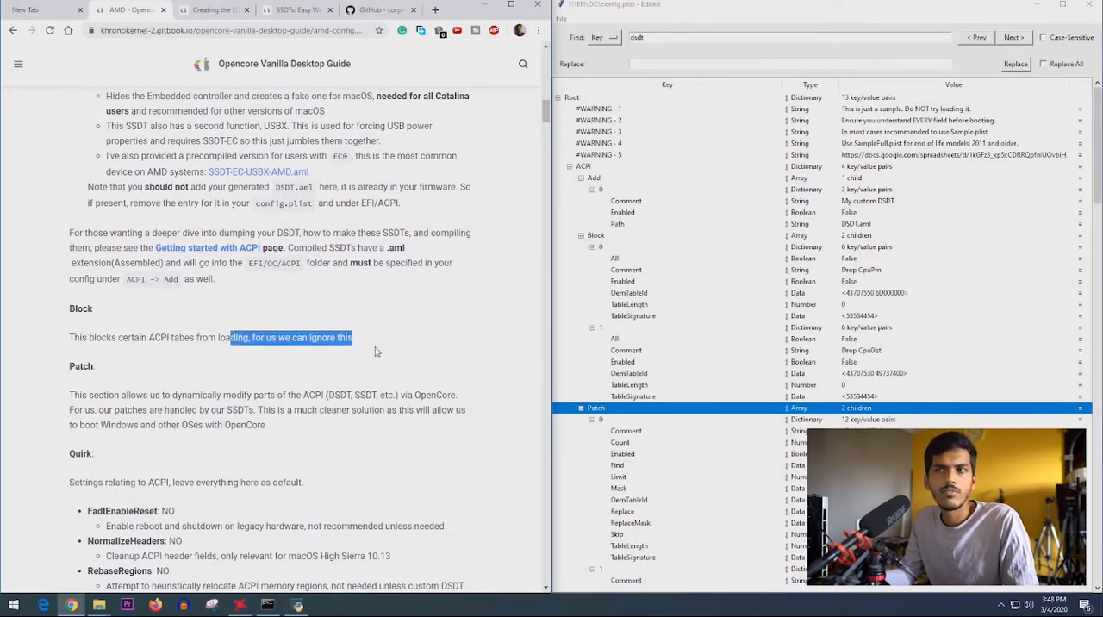
scroll(250, 411, "down", 3)
left_click_drag(70, 222, 316, 257)
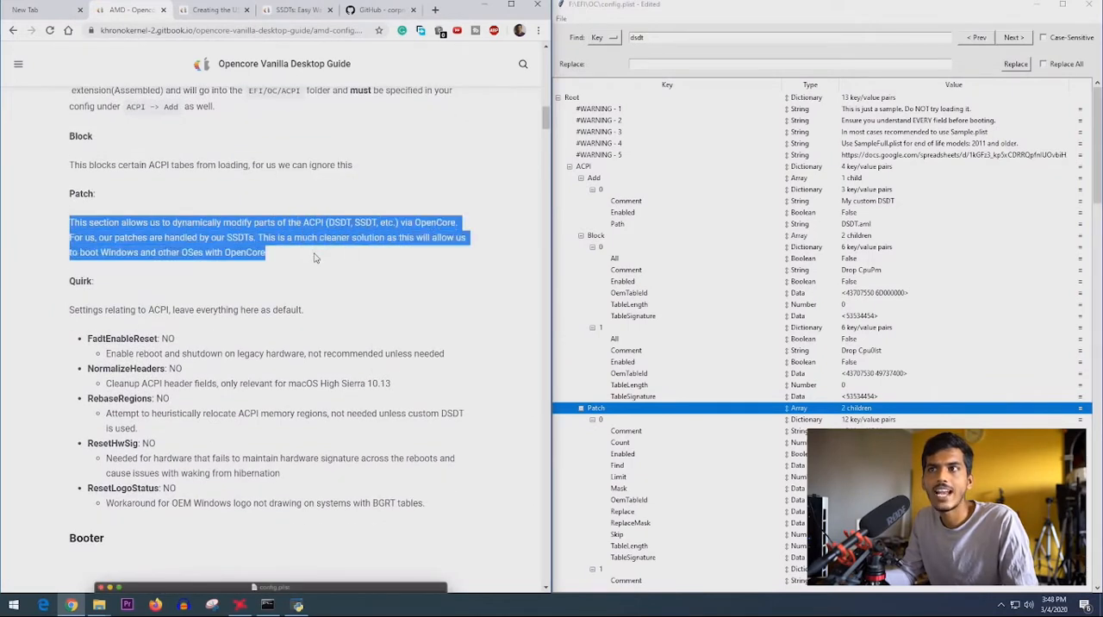
left_click(90, 250)
left_click_drag(99, 242, 279, 253)
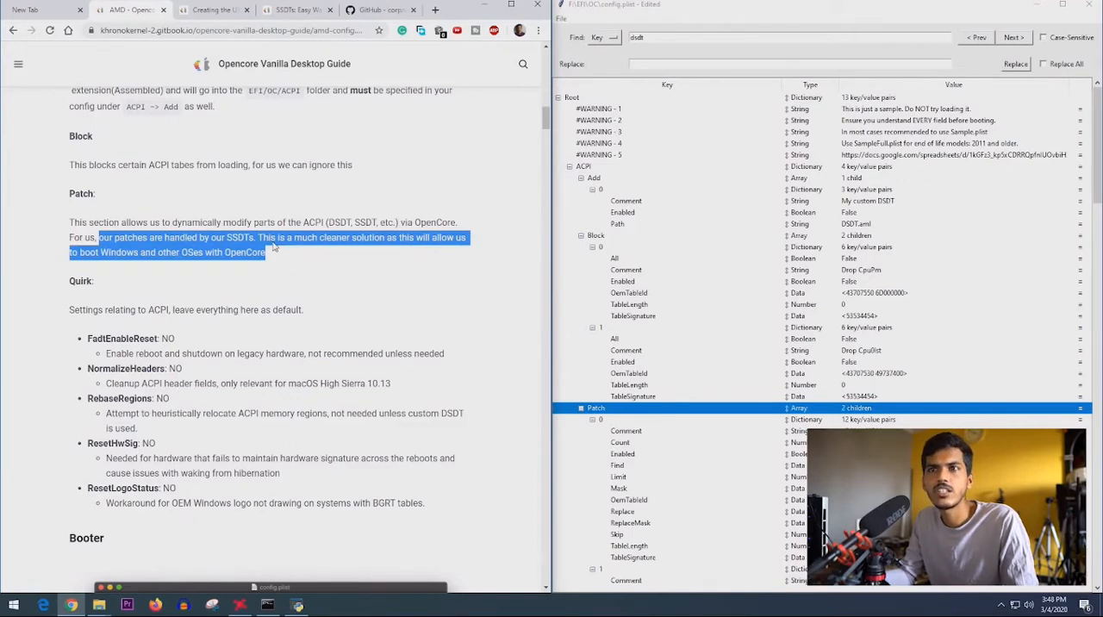
scroll(278, 252, "down", 2)
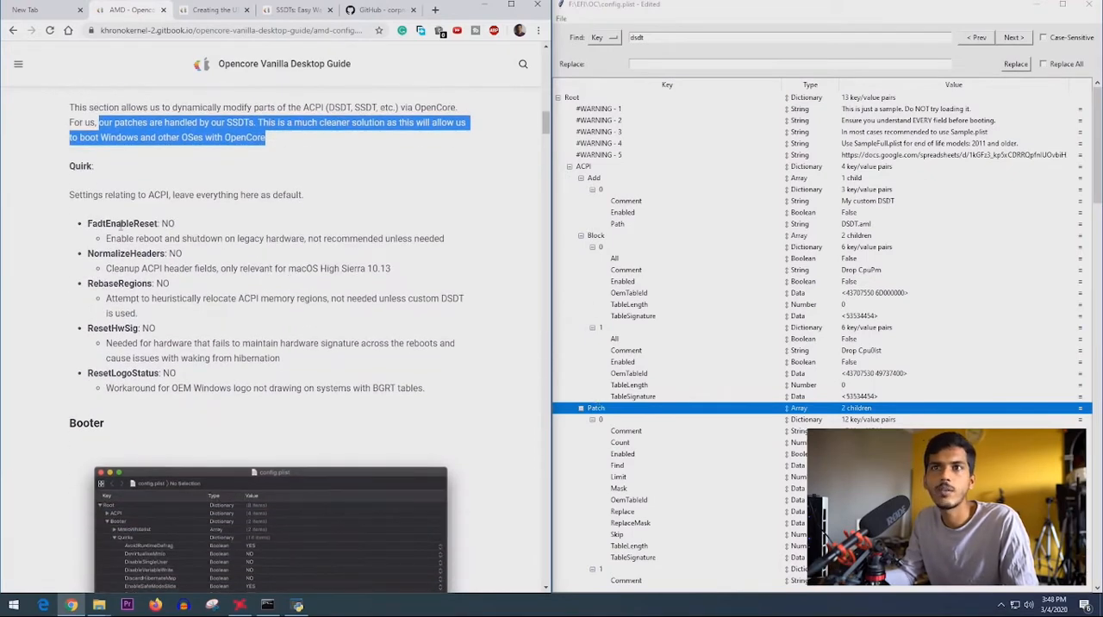
scroll(121, 222, "up", 1)
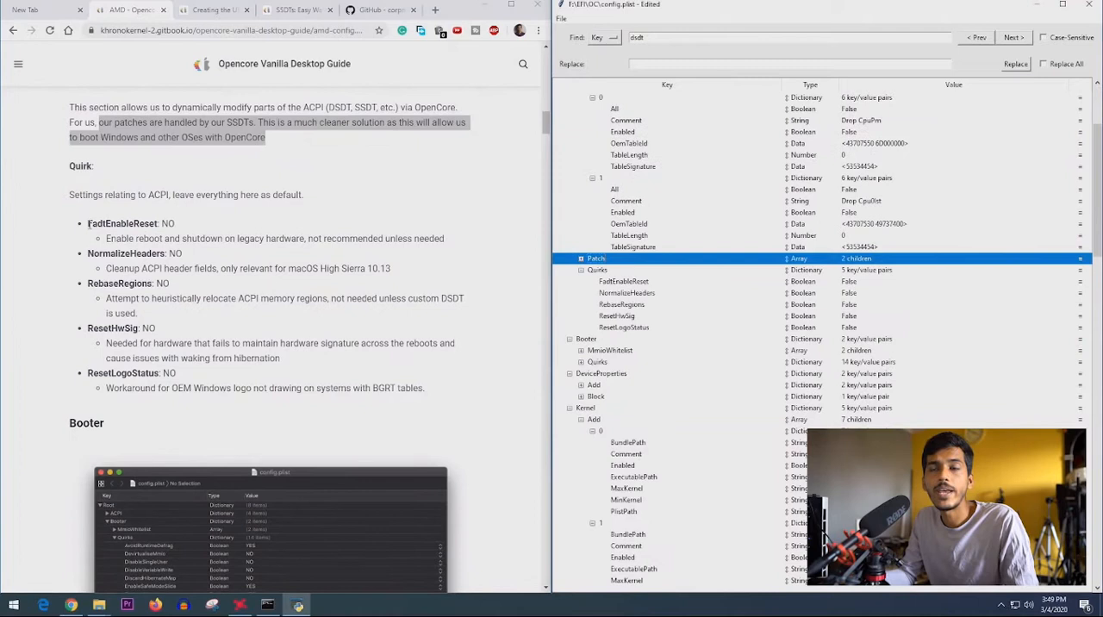
- Compare the ACPI > Quirks values in config.plist with the guide, from FadtEnableReset through ResetLogoStatus
left_click_drag(88, 223, 184, 222)
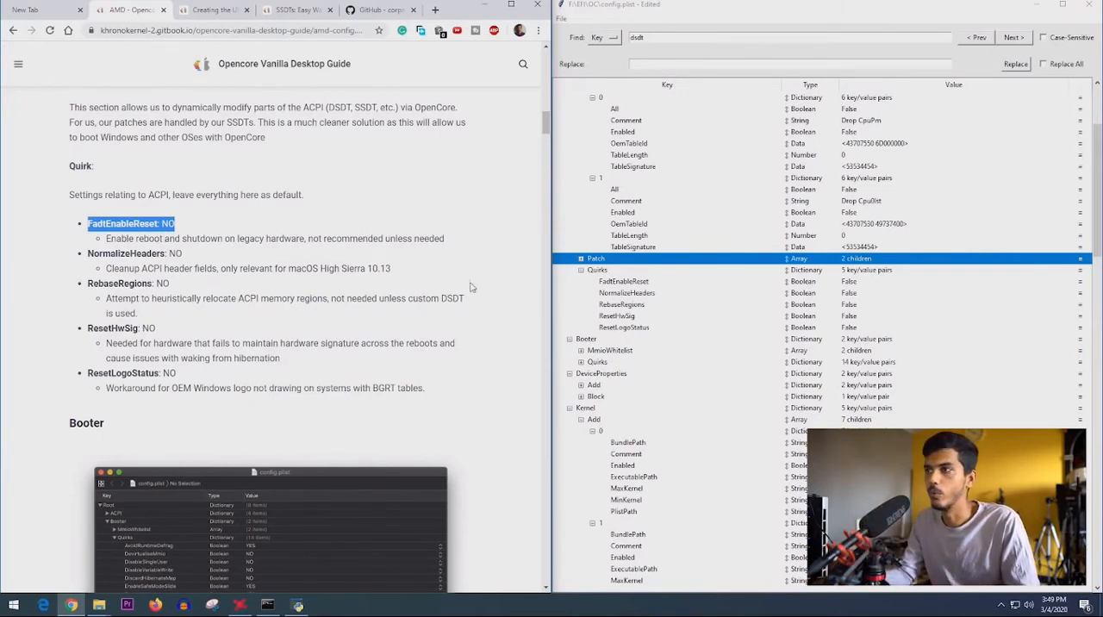
left_click(621, 282)
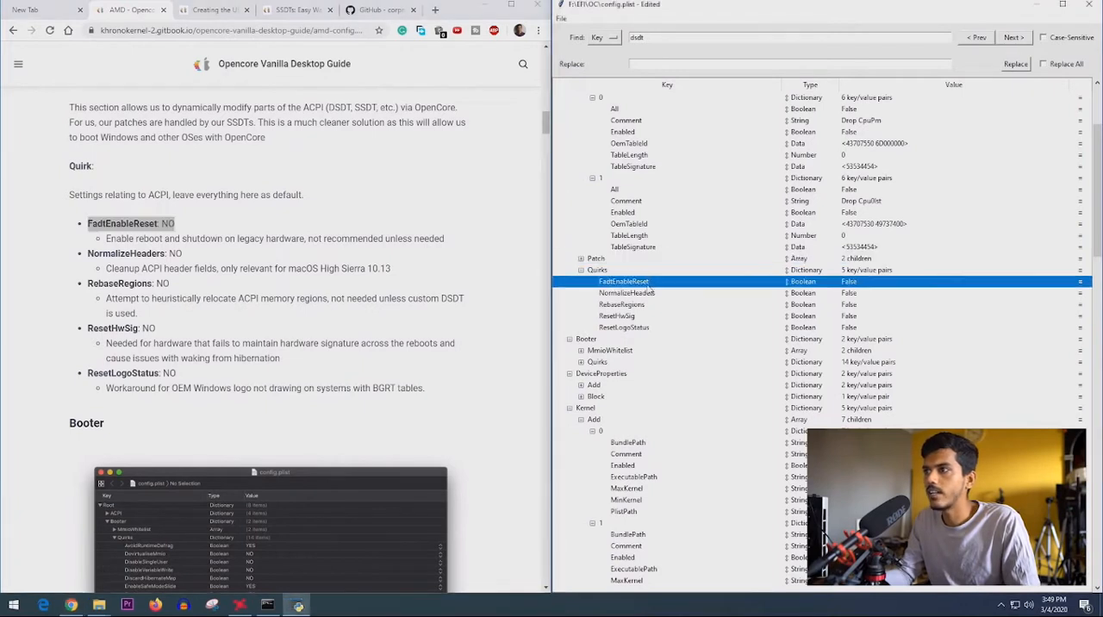
left_click(862, 295)
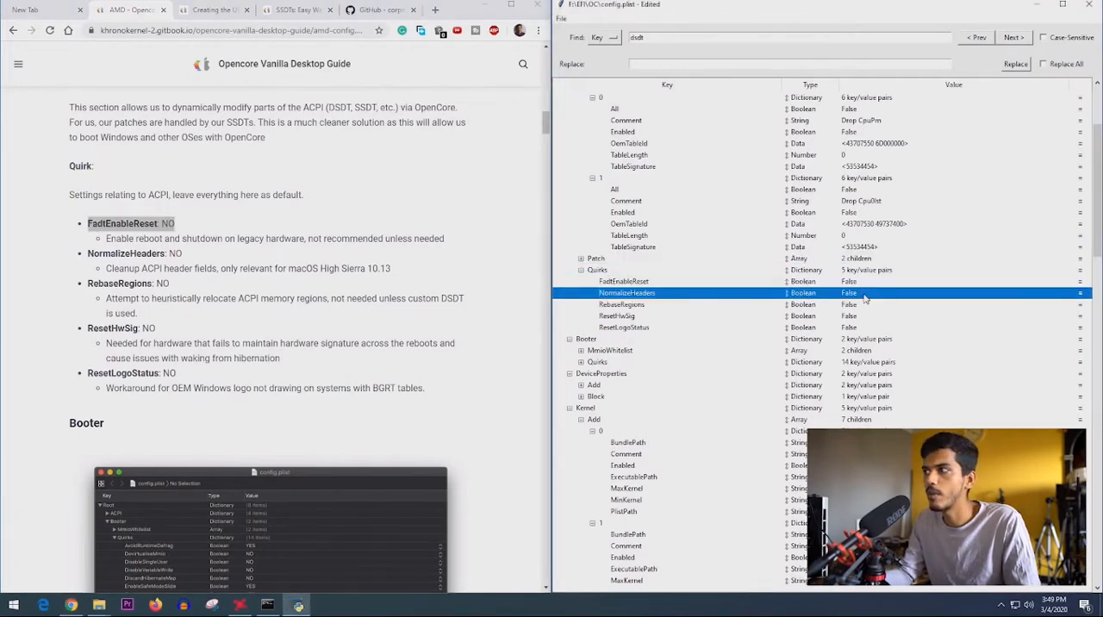
left_click_drag(87, 283, 153, 284)
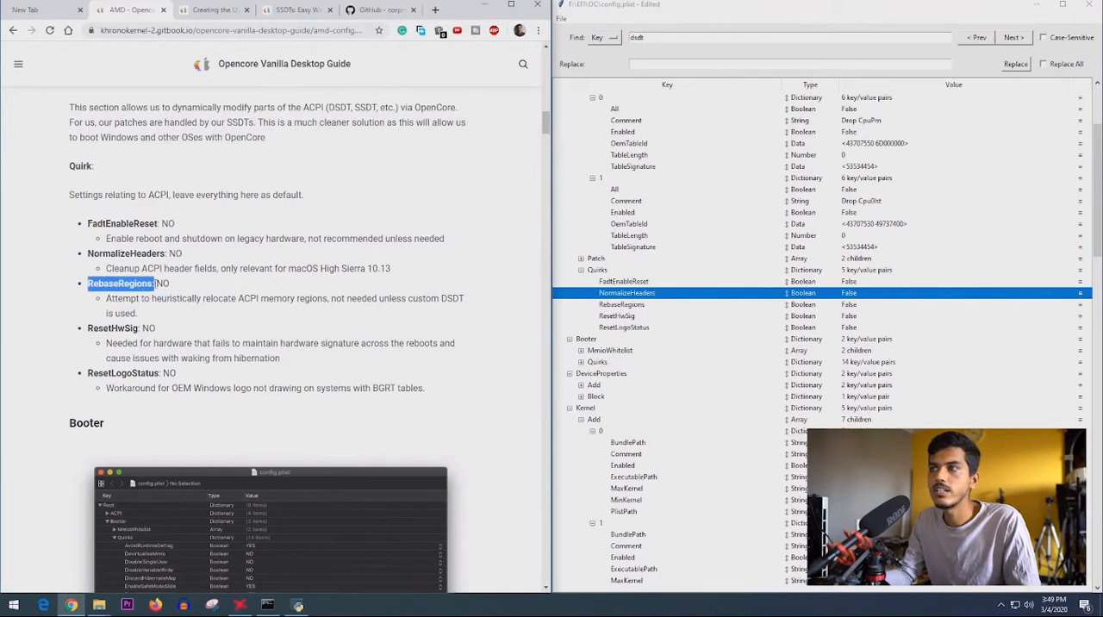
left_click(834, 306)
left_click_drag(87, 329, 138, 329)
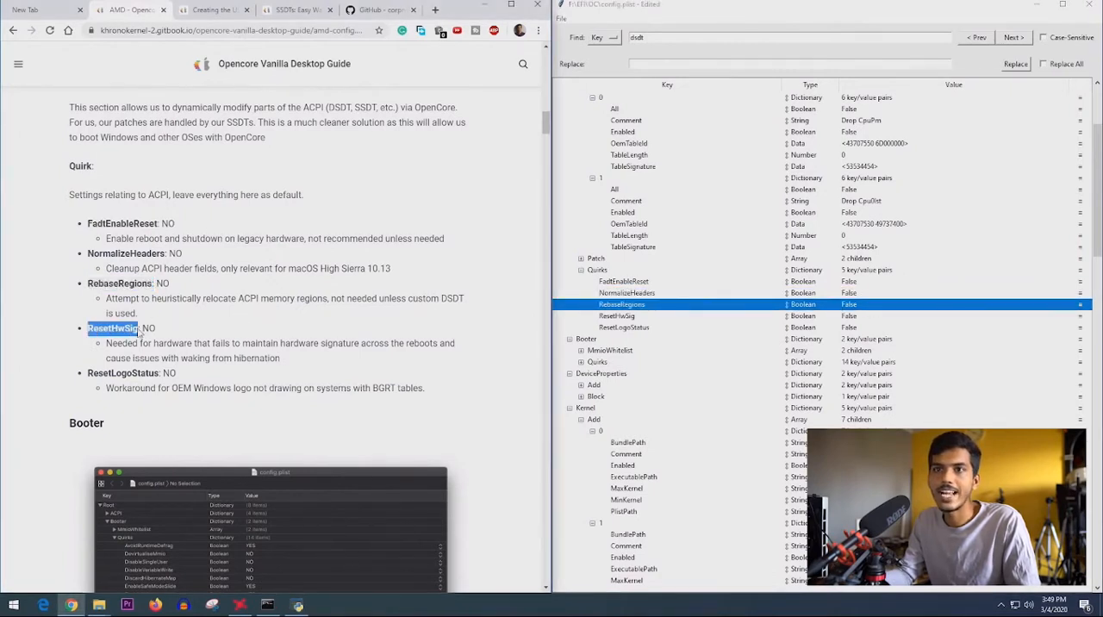
left_click(846, 317)
left_click_drag(93, 374, 162, 374)
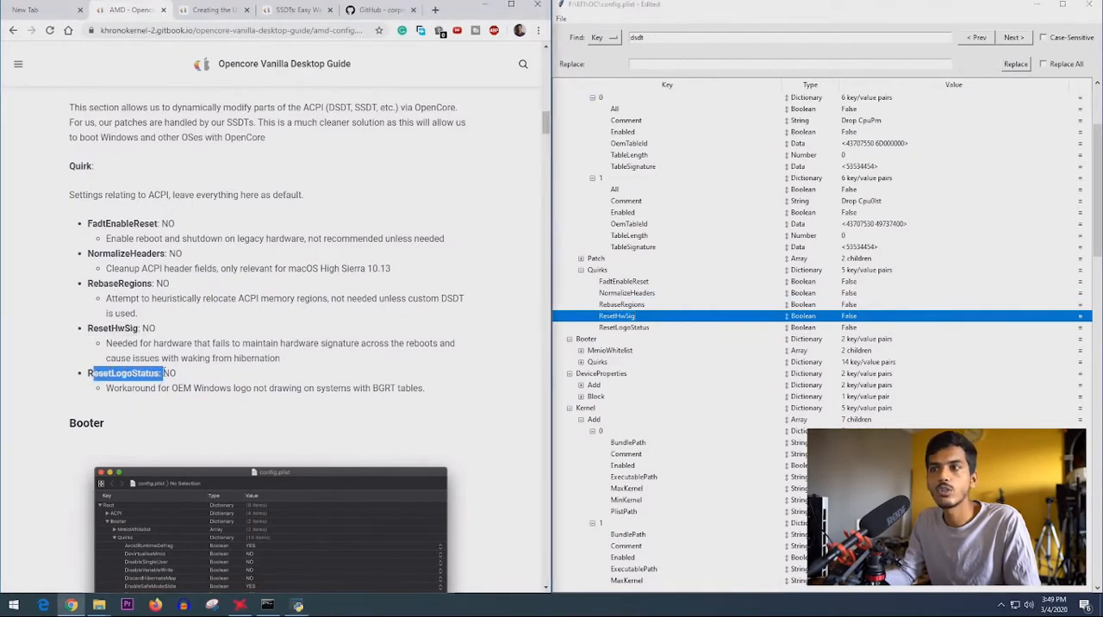
left_click(848, 328)
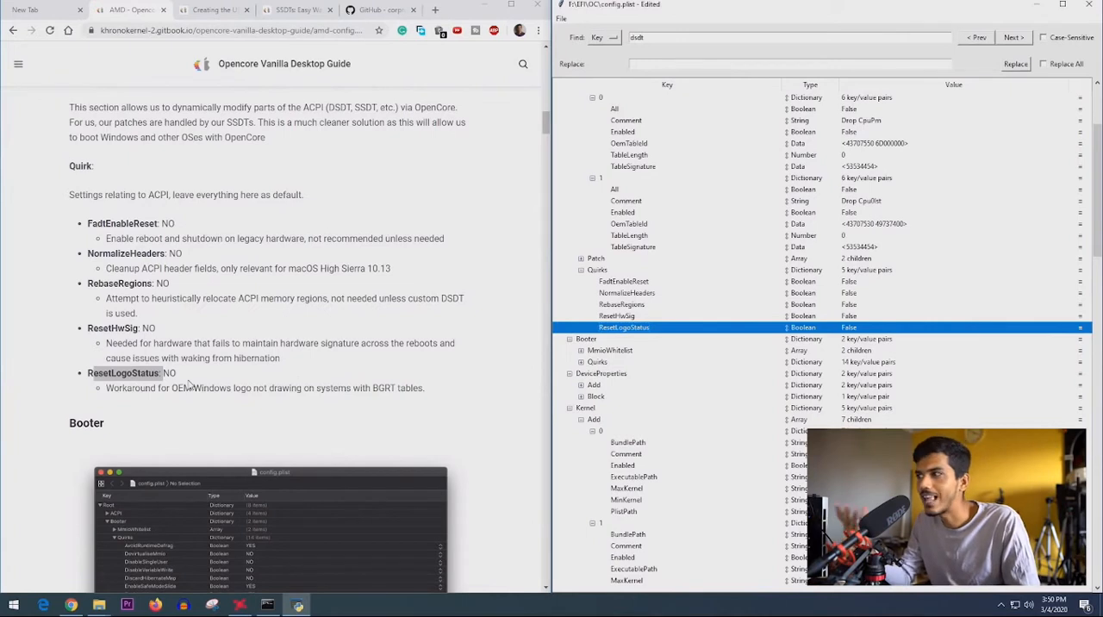
- Switch ResetLogoStatus under ACPI > Quirks to True and set it back to False
left_click(856, 329)
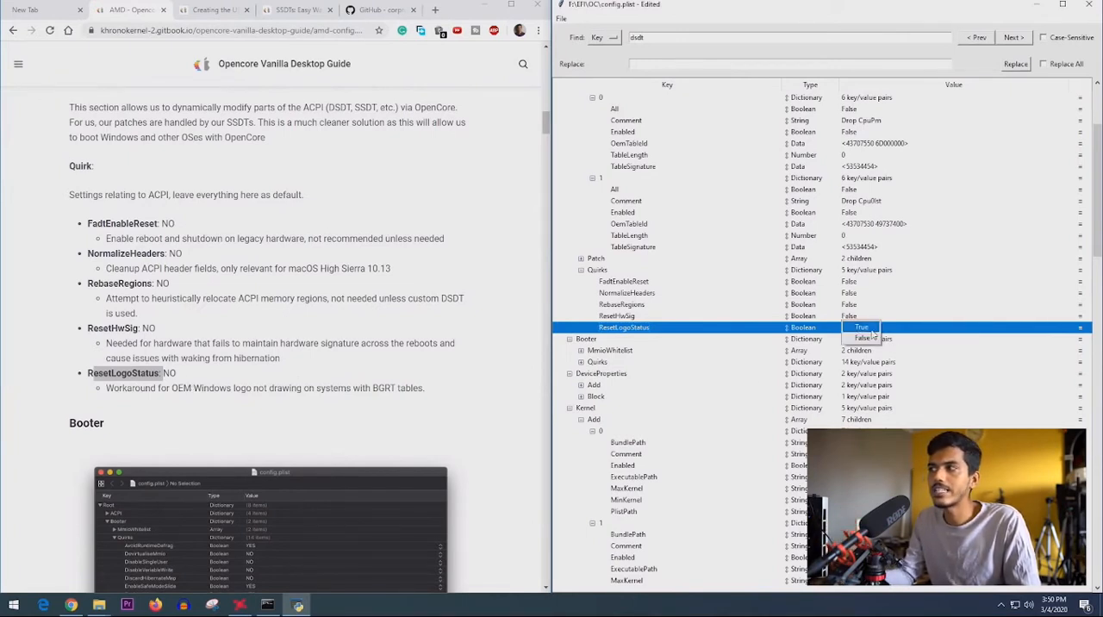
left_click(862, 328)
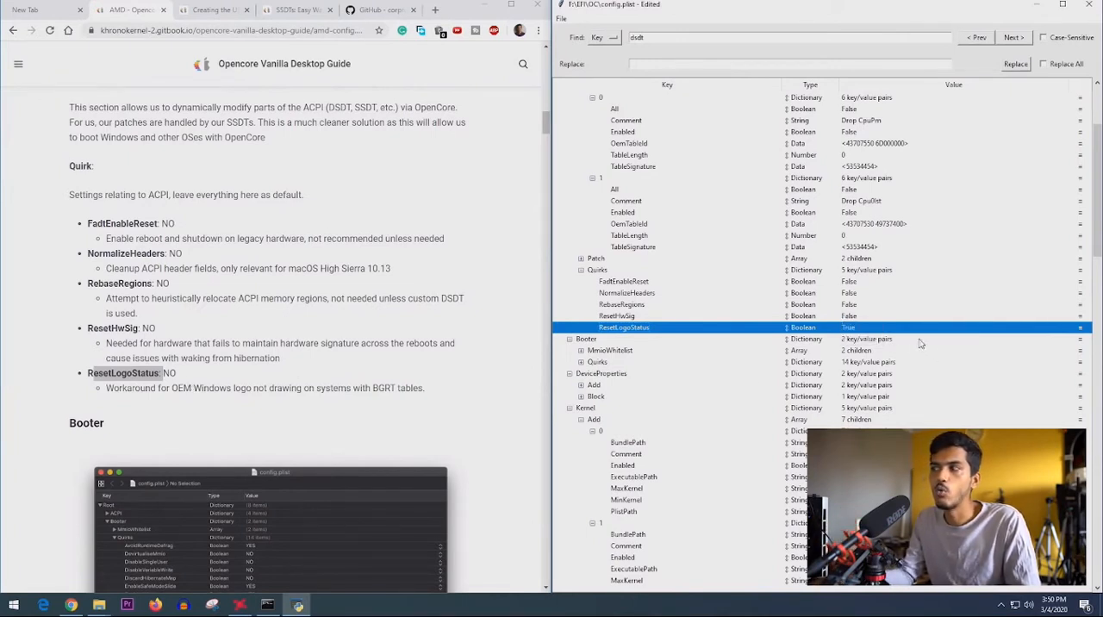
left_click(848, 330)
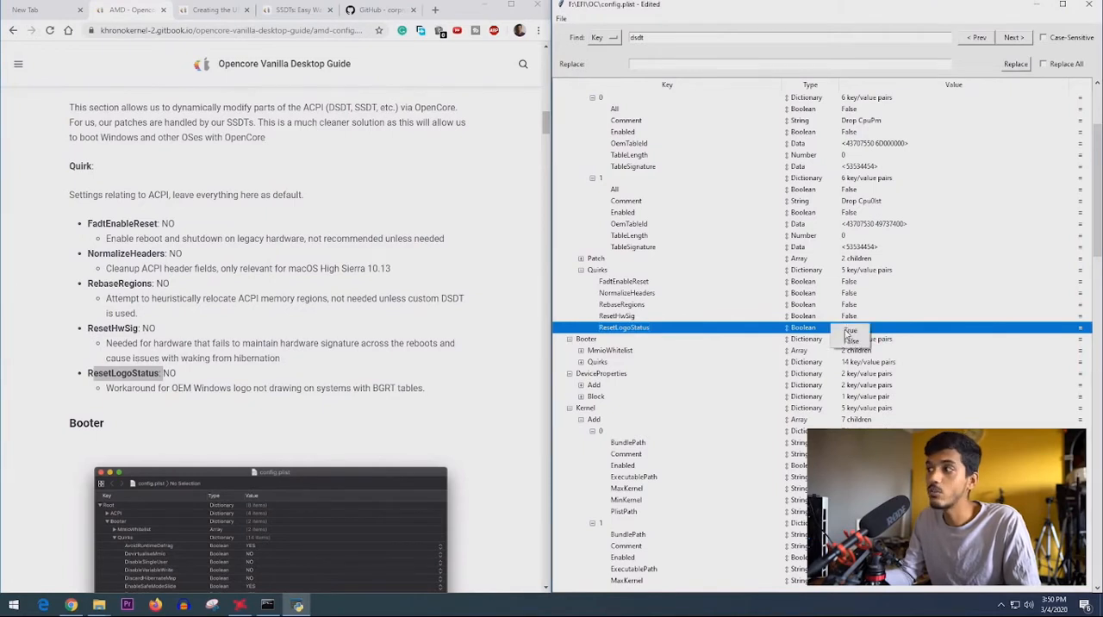
- Save the edited config.plist
left_click(561, 18)
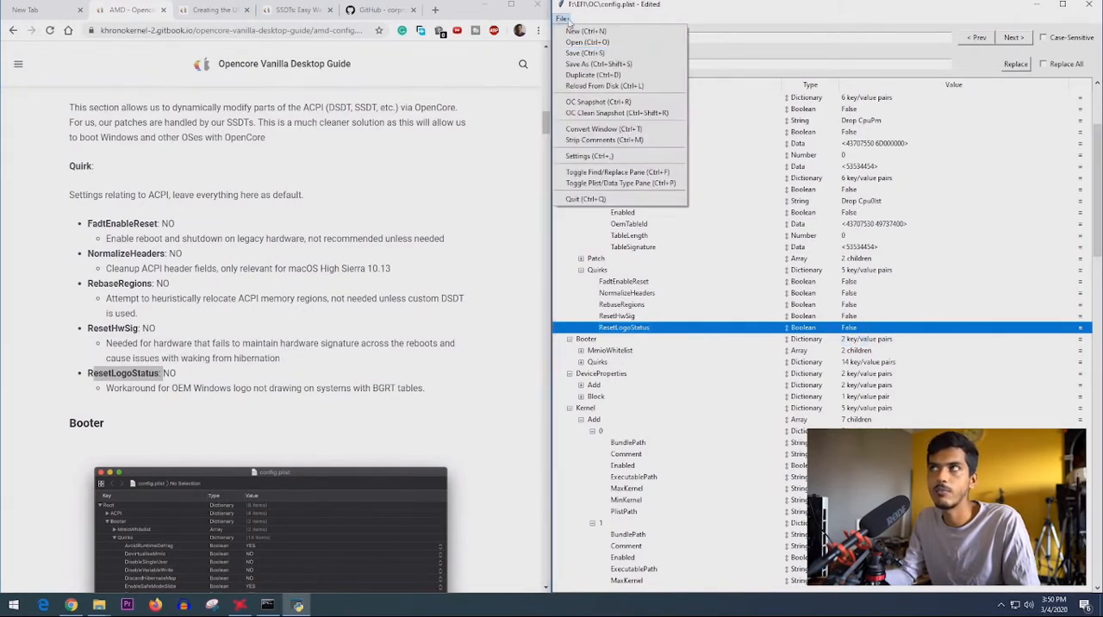
left_click(584, 53)
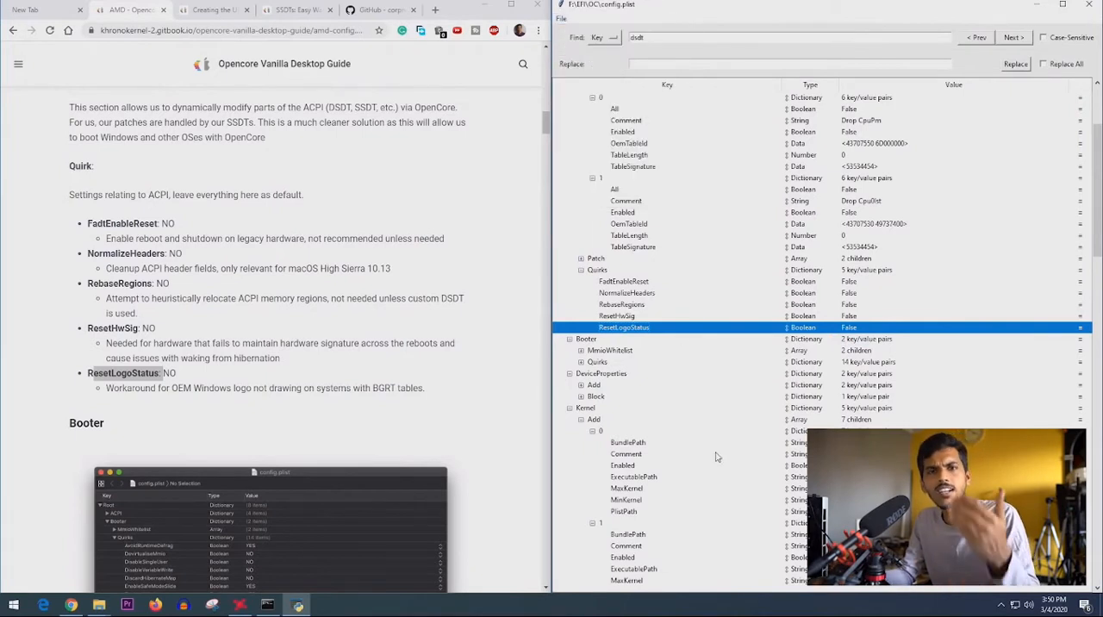
- Read the guide's Booter section on MmioWhitelist and examine the MmioWhitelist entries under Booter in config.plist
scroll(722, 329, "down", 1)
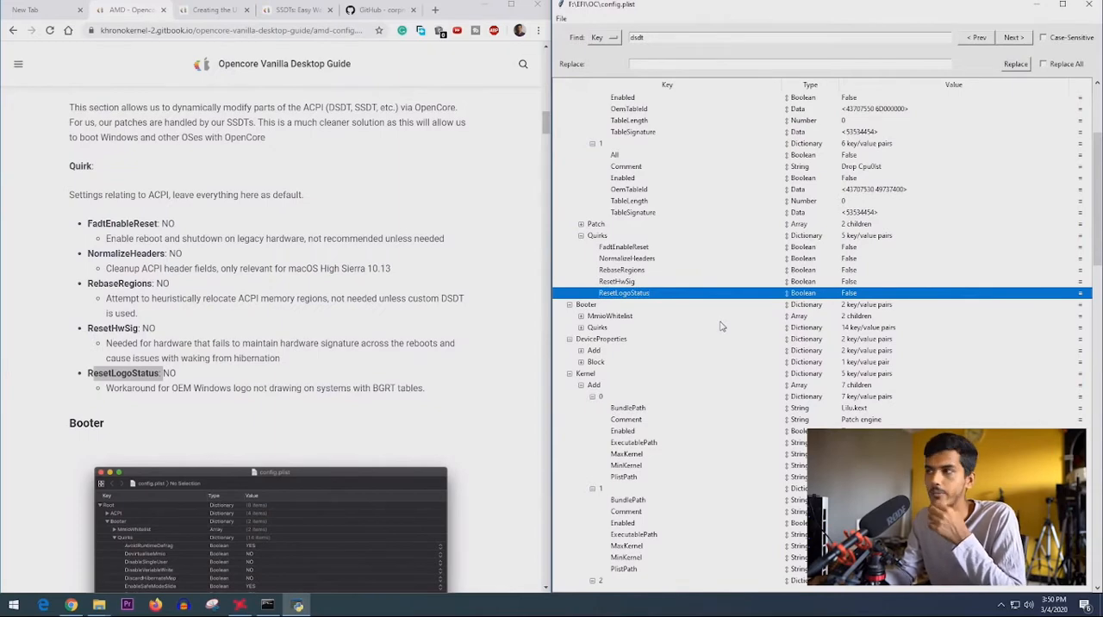
scroll(634, 300, "down", 1)
scroll(158, 386, "down", 3)
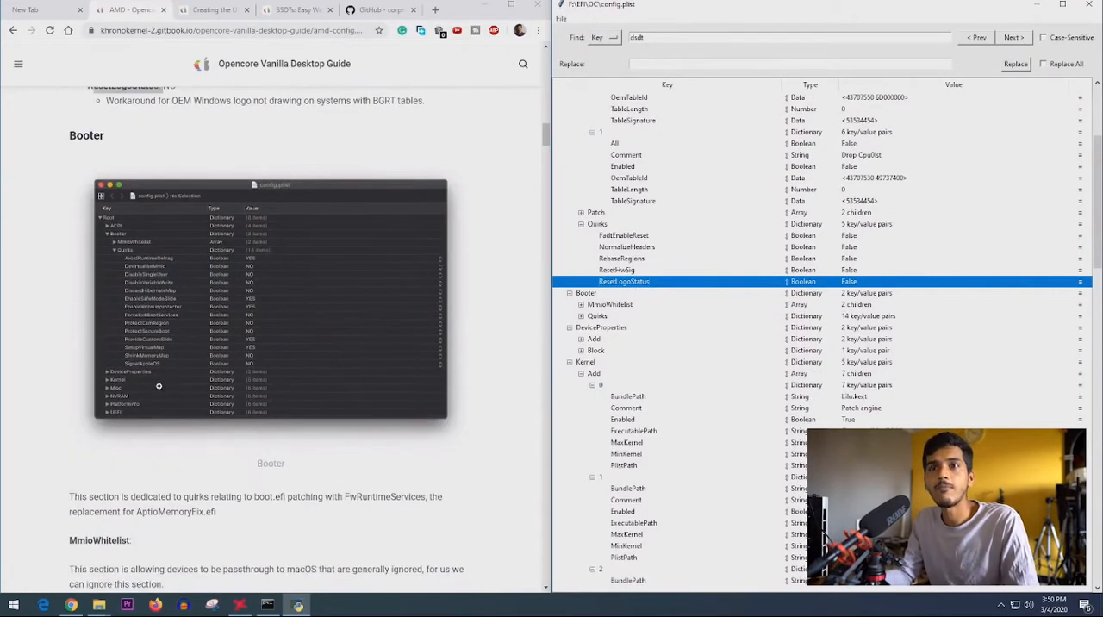
scroll(136, 403, "down", 4)
scroll(95, 345, "up", 2)
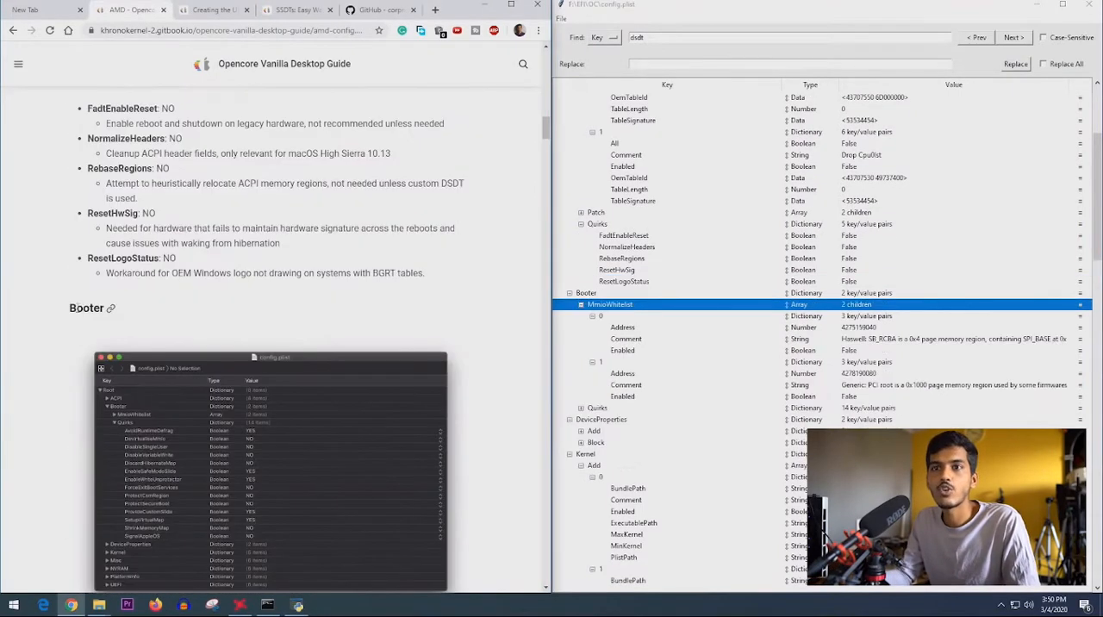
scroll(114, 303, "down", 4)
scroll(129, 328, "down", 3)
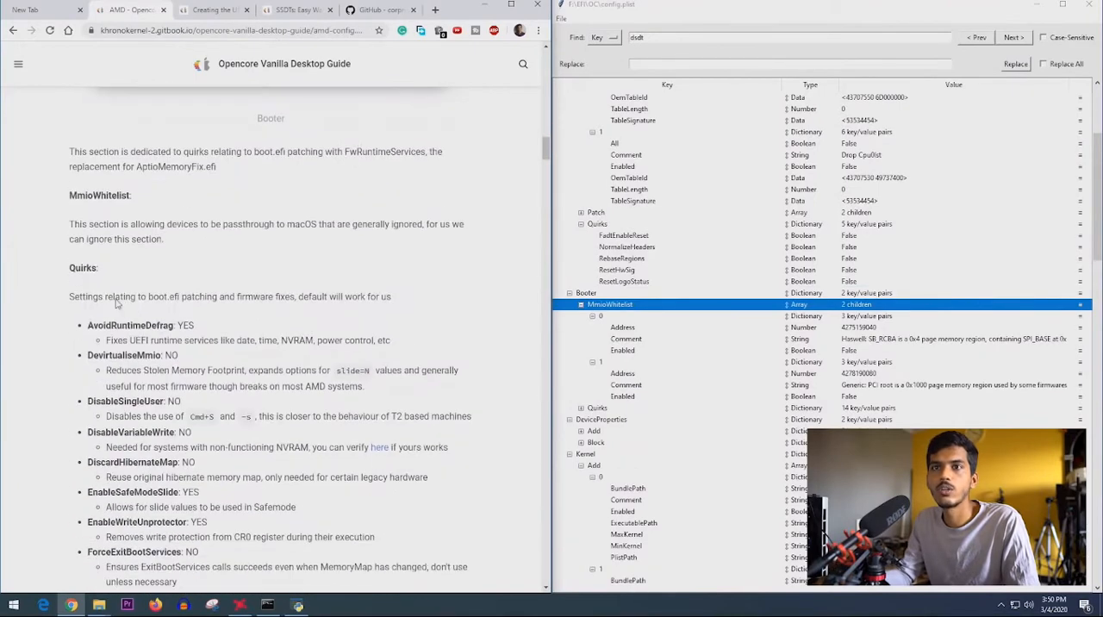
left_click_drag(70, 196, 133, 196)
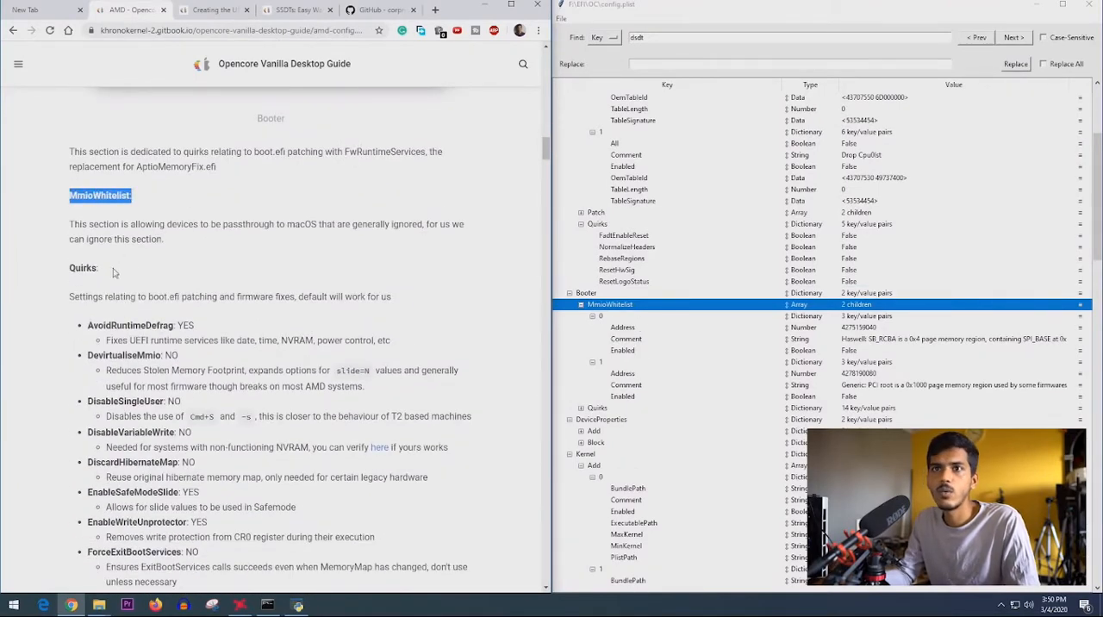
scroll(113, 273, "down", 1)
scroll(583, 316, "down", 1)
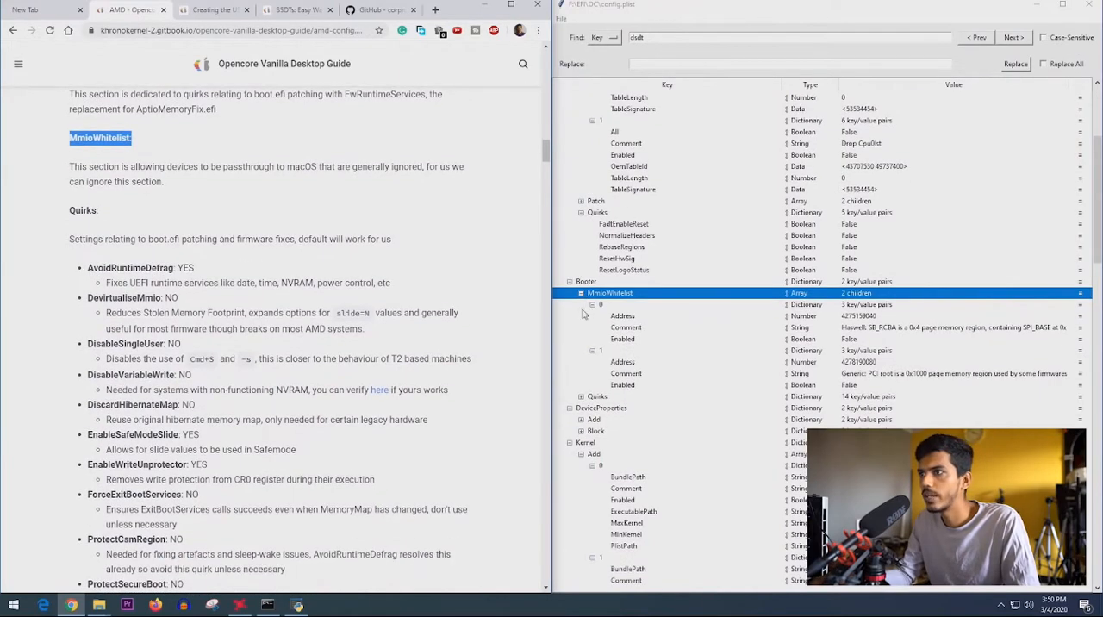
- Expand Quirks under Booter and compare the values from AvoidRuntimeDefrag through DisableVariableWrite with the guide
left_click(581, 397)
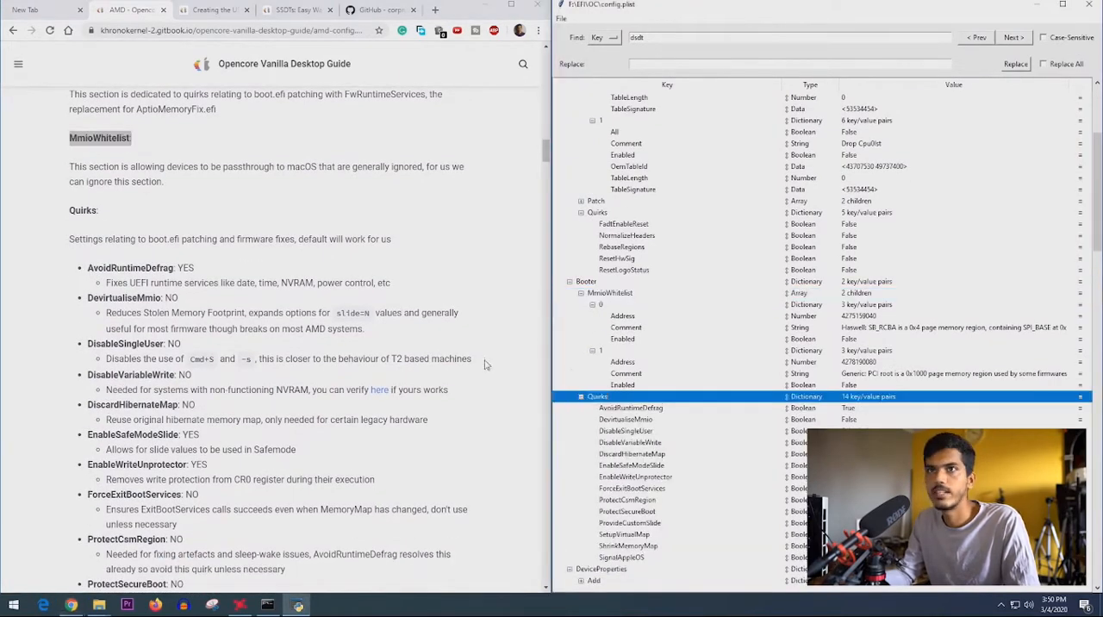
scroll(111, 166, "down", 2)
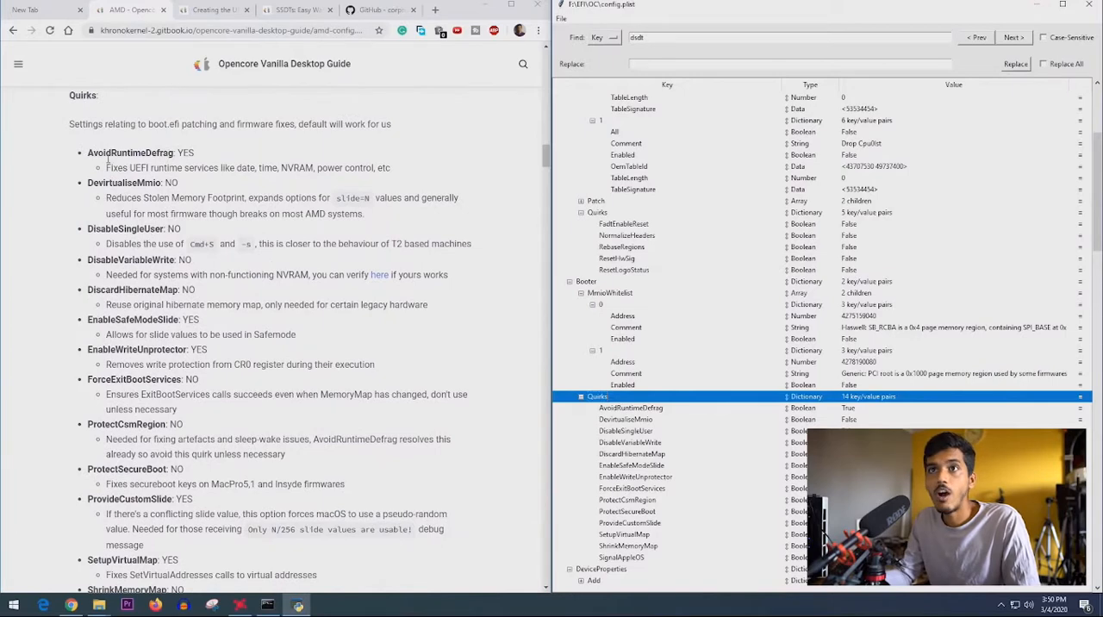
scroll(851, 355, "down", 1)
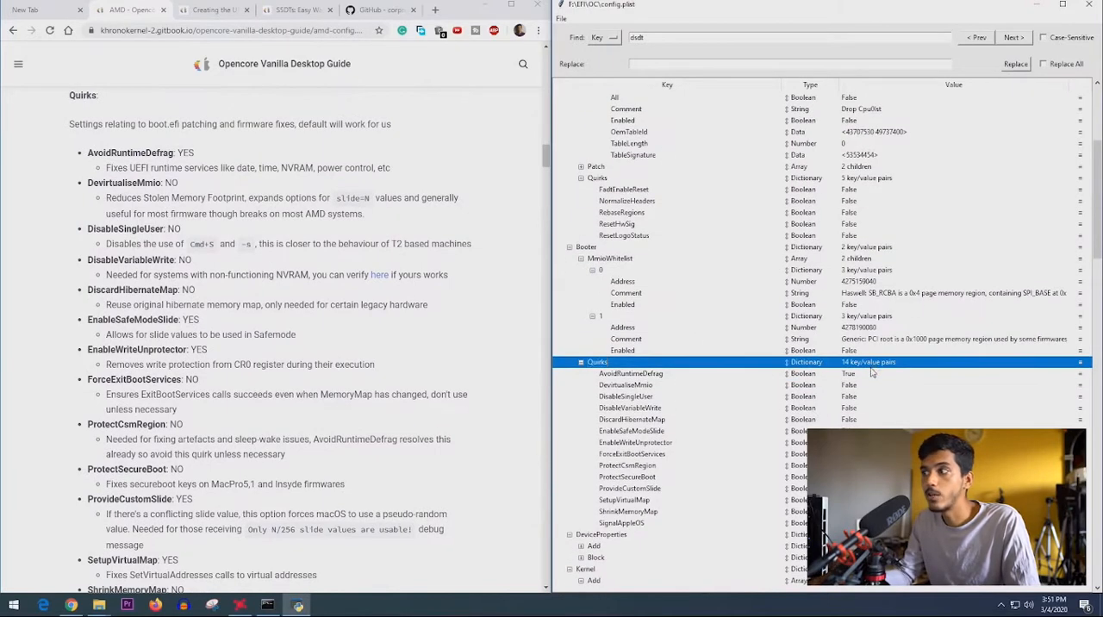
left_click(863, 376)
left_click(860, 388)
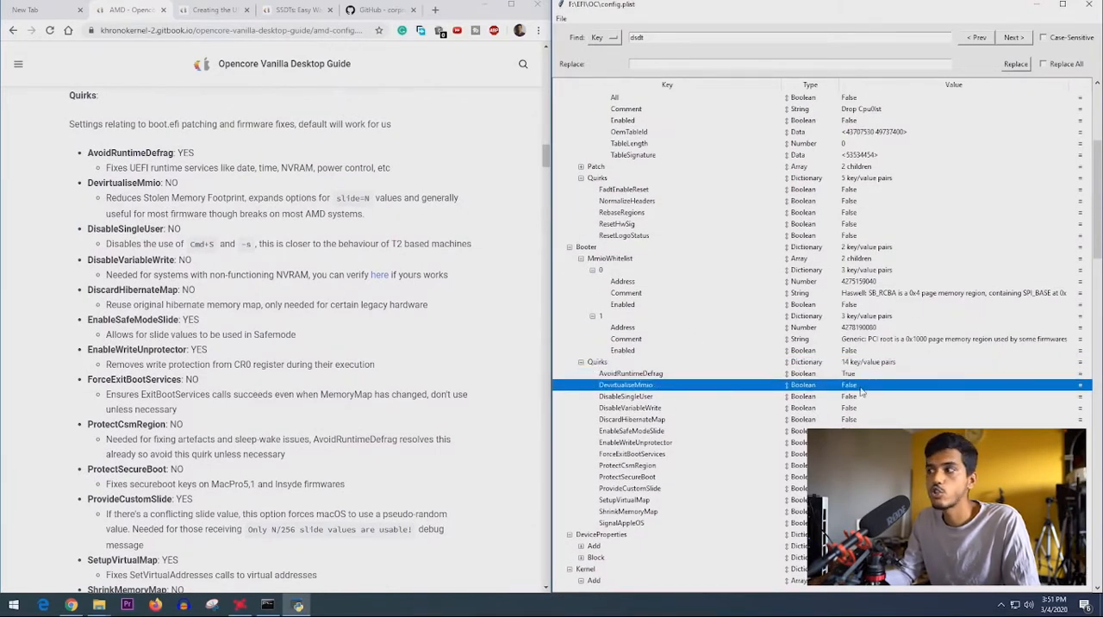
left_click(862, 398)
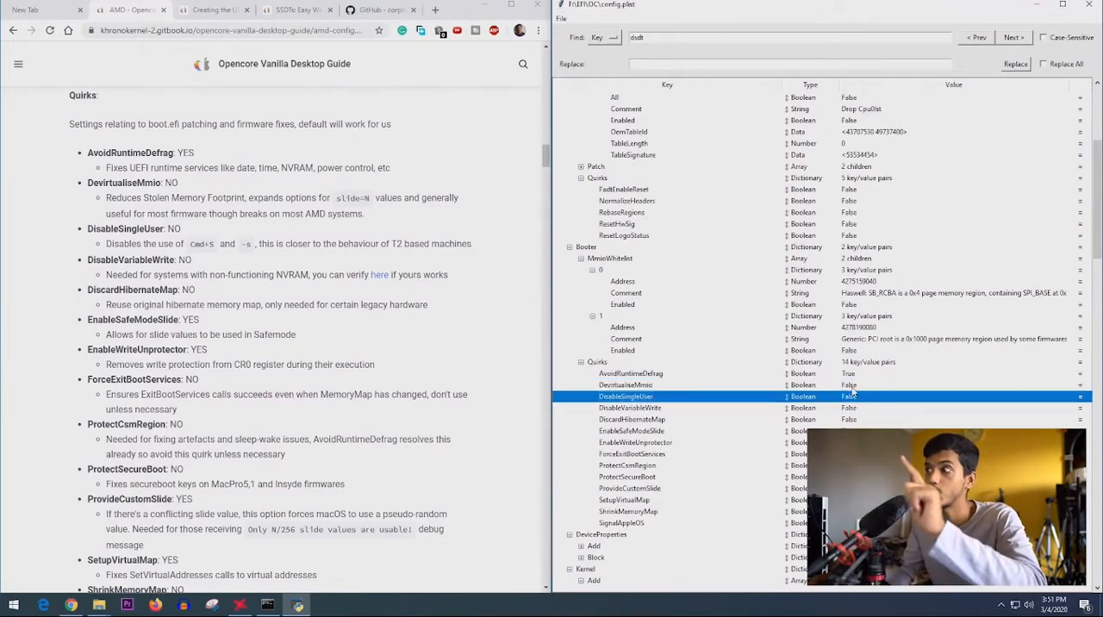
key("Down")
key("Down")
key("Down")
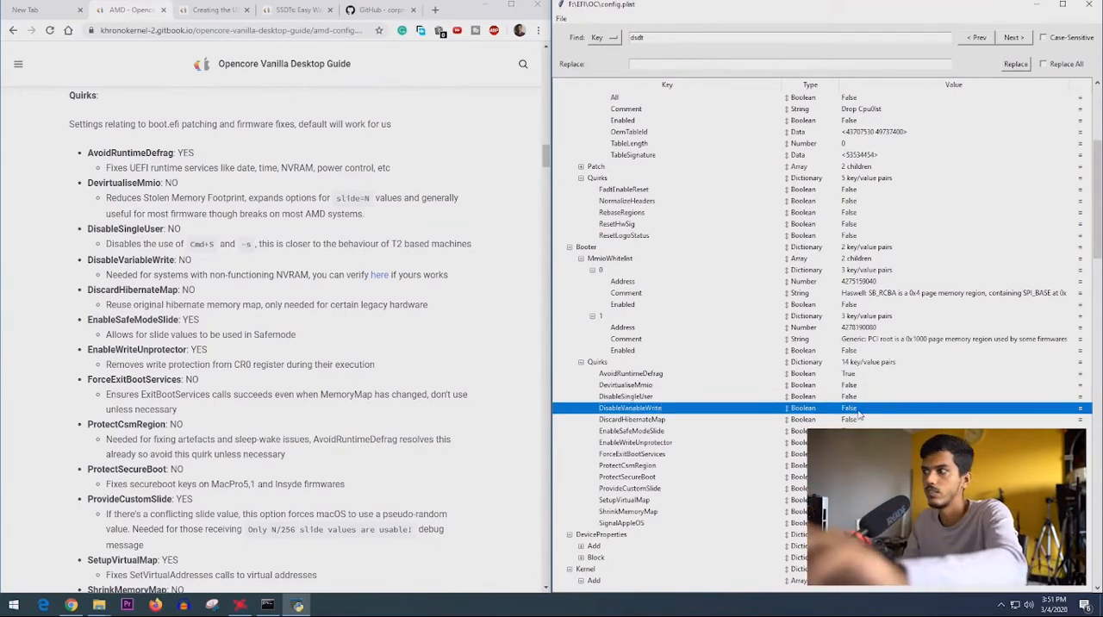
- Check the remaining Booter > Quirks values against the guide, down to SignalAppleOS
left_click(865, 442)
left_click(865, 454)
scroll(864, 454, "down", 3)
left_click(864, 363)
left_click(864, 385)
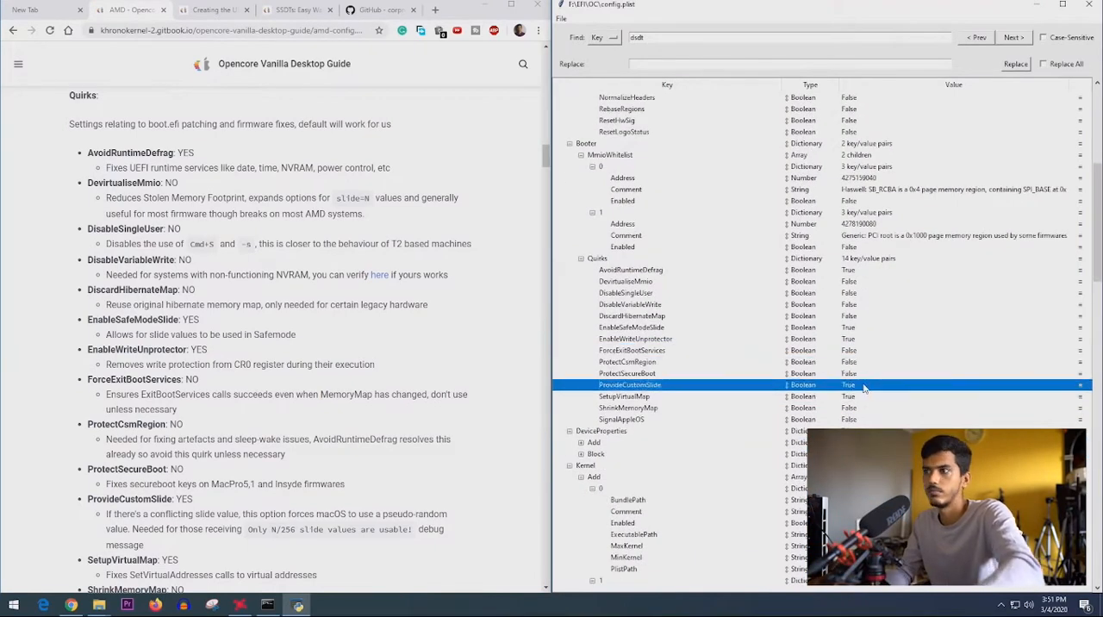
scroll(860, 389, "down", 1)
key("Down")
key("Down")
key("Down")
scroll(274, 448, "down", 7)
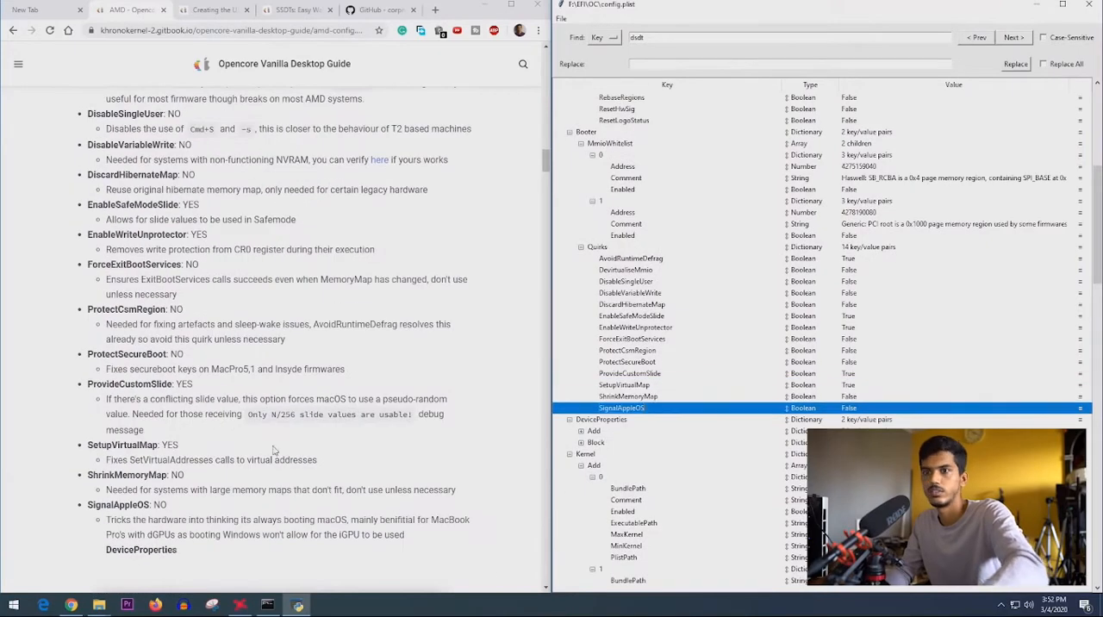
- Expand Add under DeviceProperties and examine its PciRoot entries alongside the guide's DeviceProperties section
key("Down")
key("Down")
key("Right")
left_click(230, 215)
left_click_drag(348, 248, 217, 246)
scroll(172, 284, "down", 4)
- Read the guide's Kernel > Add section on specifying kexts, including the BundlePath and Enabled entries
left_click_drag(90, 330, 117, 360)
scroll(620, 379, "down", 7)
scroll(110, 223, "down", 3)
scroll(112, 224, "down", 1)
left_click_drag(322, 234, 338, 206)
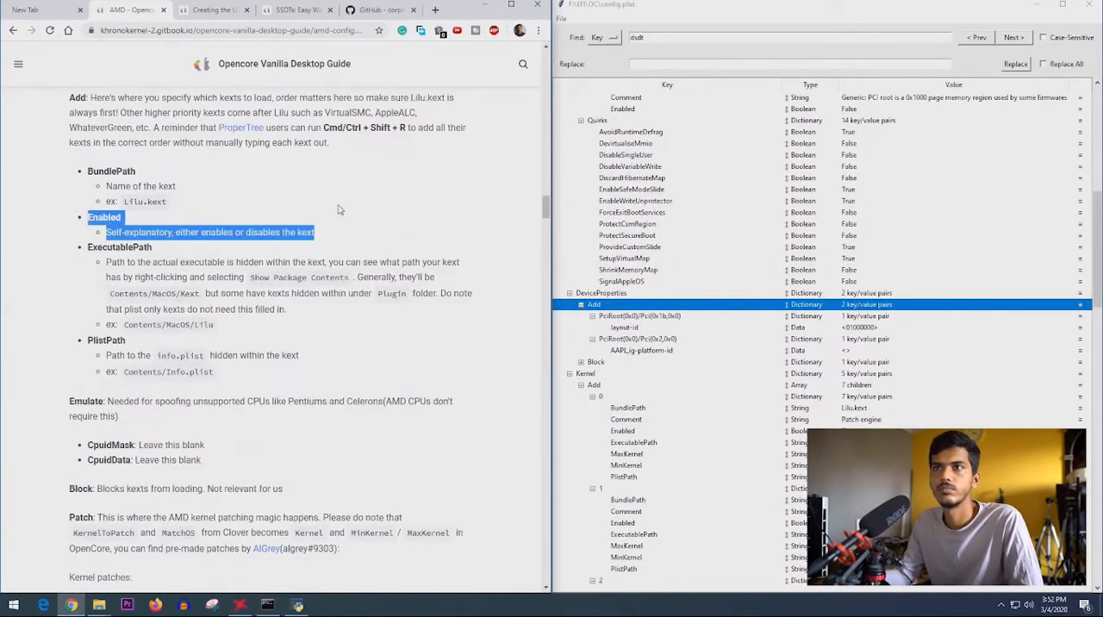
left_click(338, 208)
scroll(141, 283, "down", 3)
scroll(140, 283, "up", 9)
scroll(620, 345, "down", 2)
- Examine the Add and Quirks entries under Kernel in config.plist
scroll(620, 344, "down", 15)
scroll(138, 258, "down", 6)
left_click(581, 190)
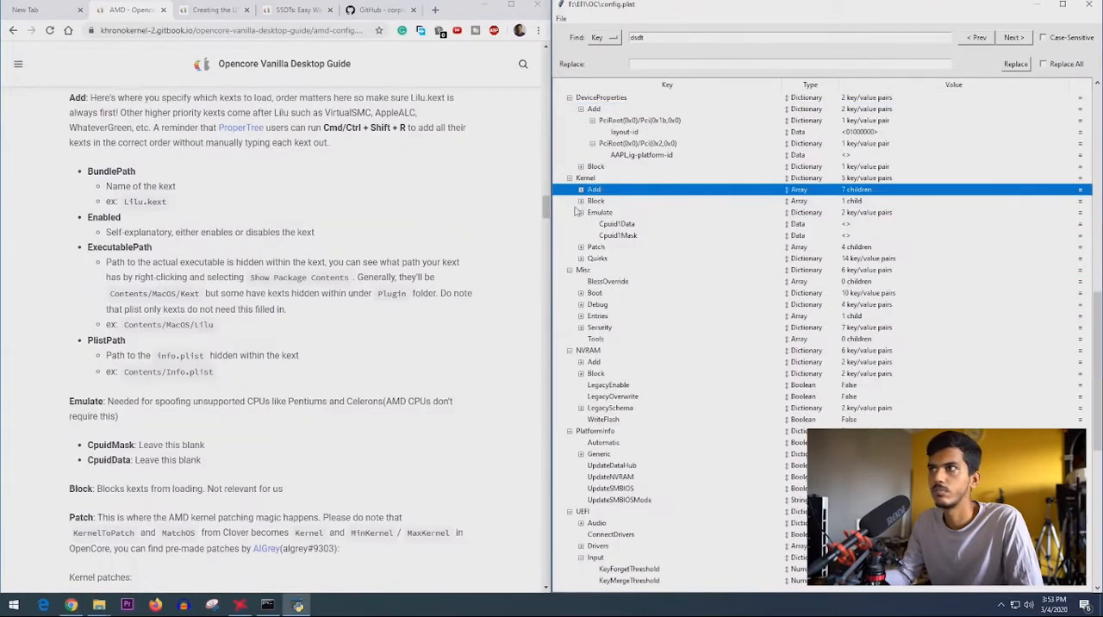
left_click(581, 190)
- Read the guide from ExecutablePath to the kernel patch links and merge instructions, with Kernel > Patch expanded in config.plist
scroll(645, 329, "down", 20)
left_click(581, 294)
left_click(581, 294)
left_click(603, 315)
left_click_drag(105, 261, 243, 286)
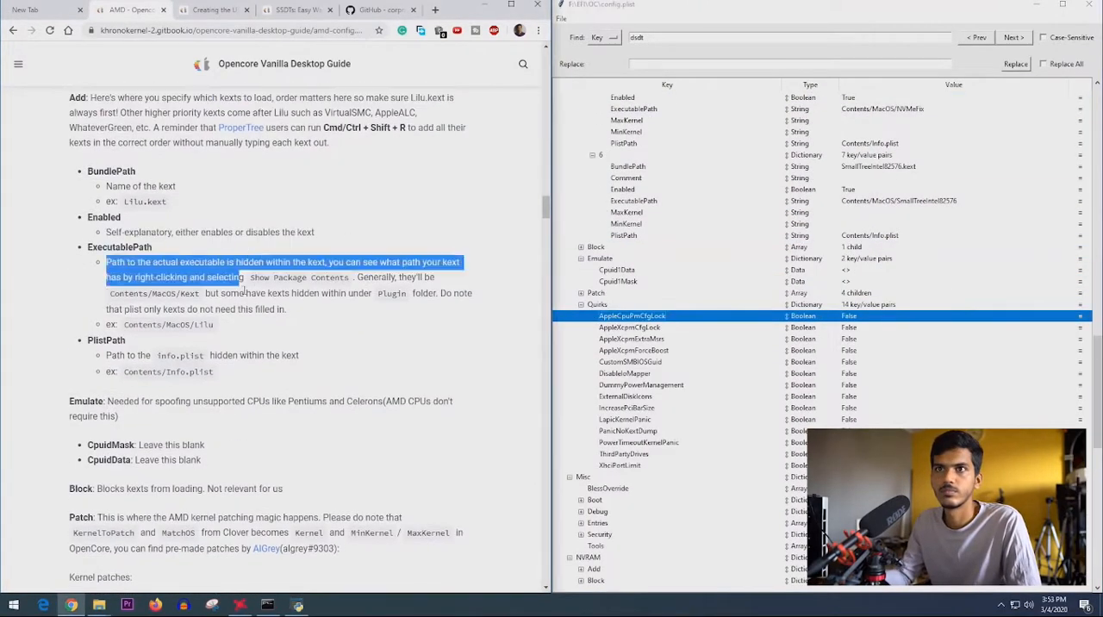
left_click(243, 286)
scroll(102, 304, "down", 2)
left_click_drag(138, 330, 290, 330)
scroll(290, 331, "down", 2)
left_click_drag(111, 260, 356, 279)
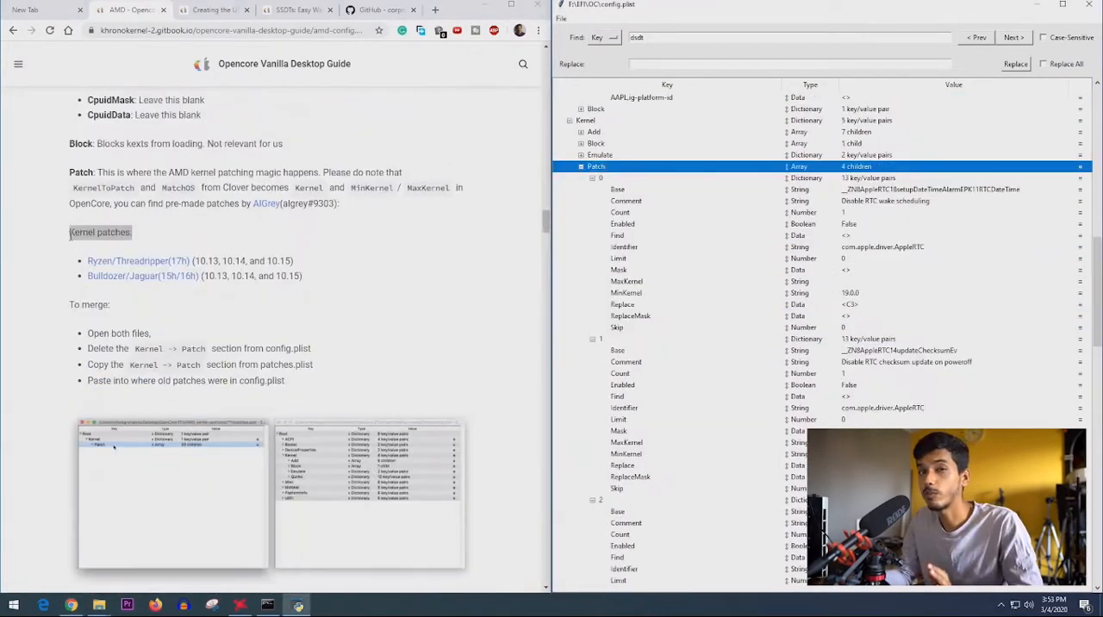
left_click(71, 234)
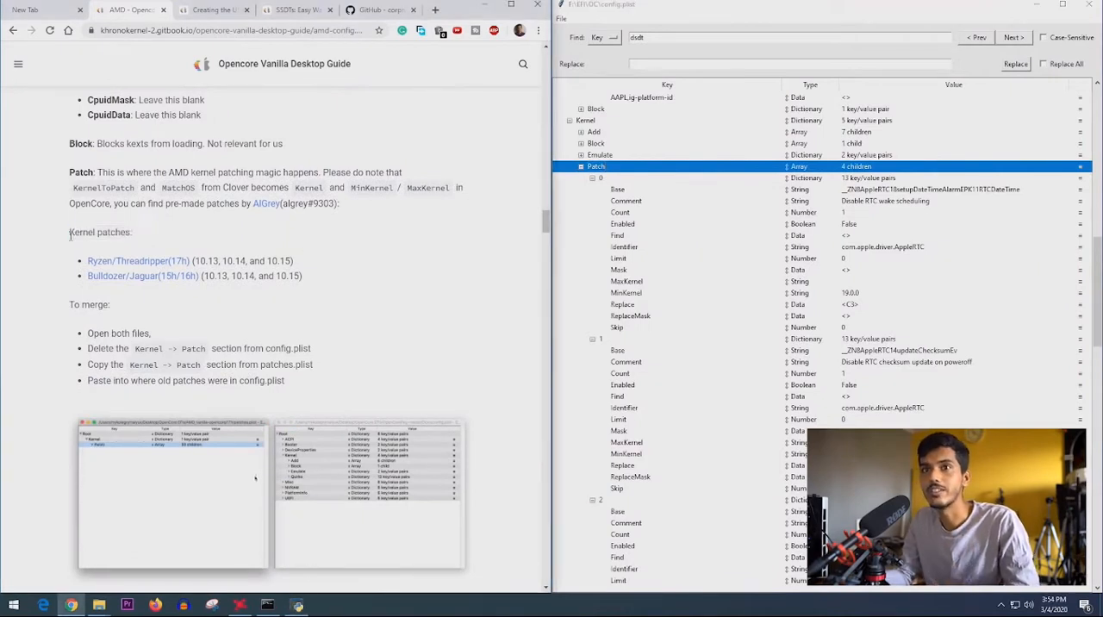
left_click_drag(71, 233, 144, 240)
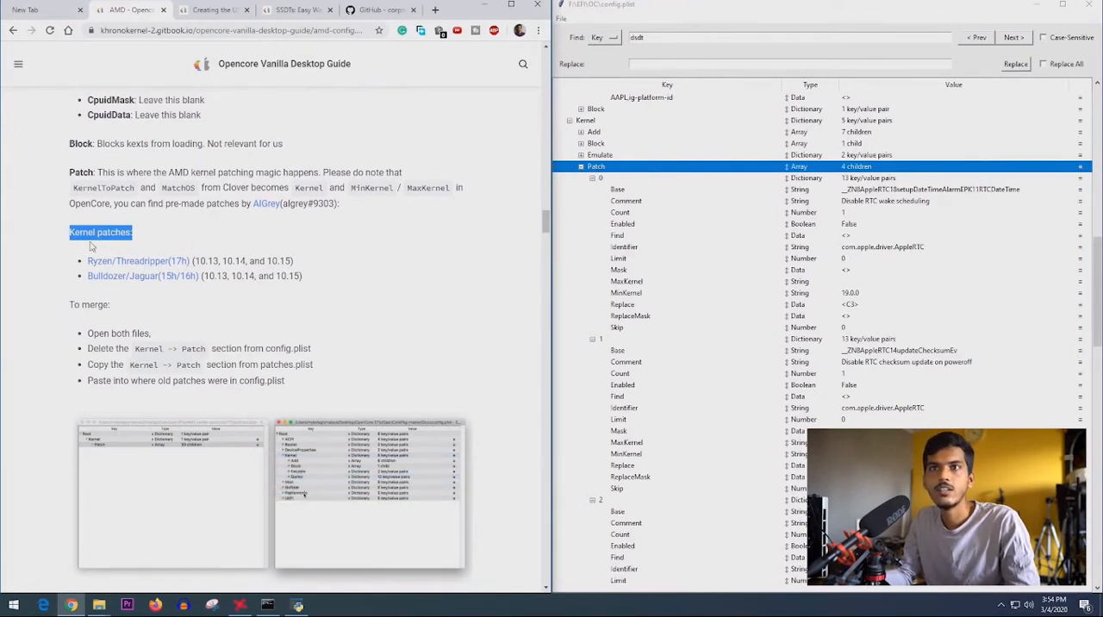
left_click(60, 270)
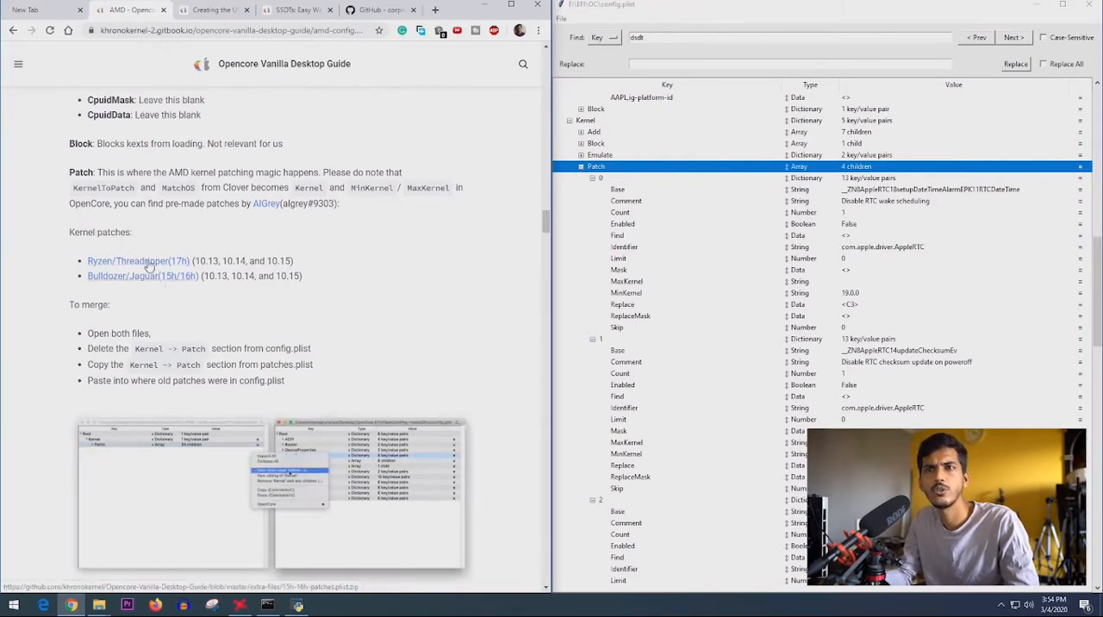
- Download the Ryzen/Threadripper (17h) kernel patches and locate the extracted 17h-patches.plist in its Downloads folder
middle_click(118, 264)
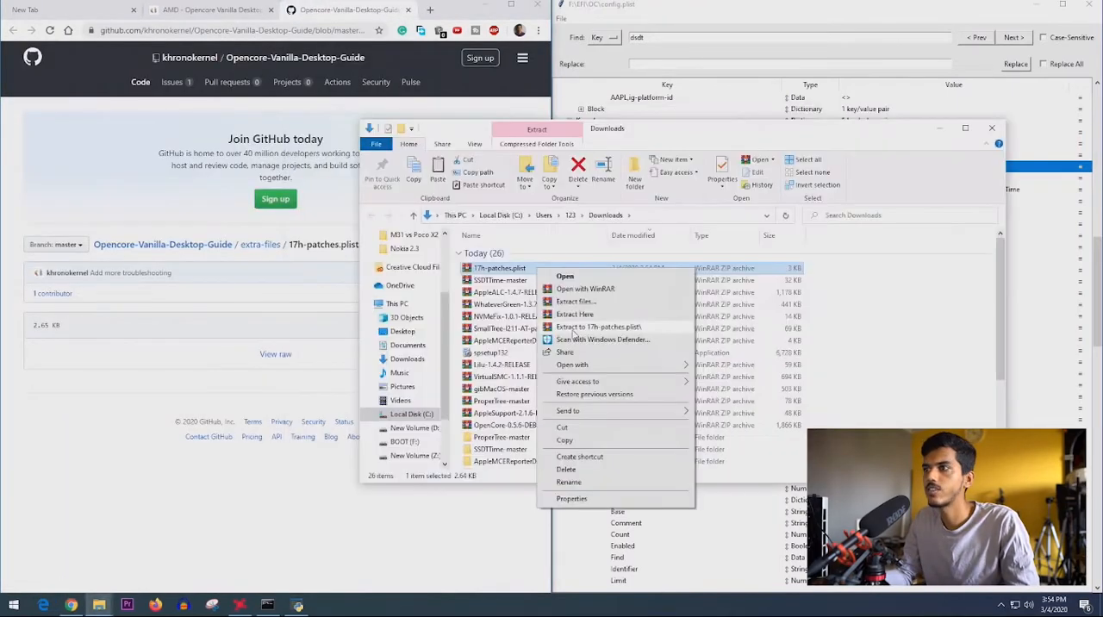
left_click(586, 327)
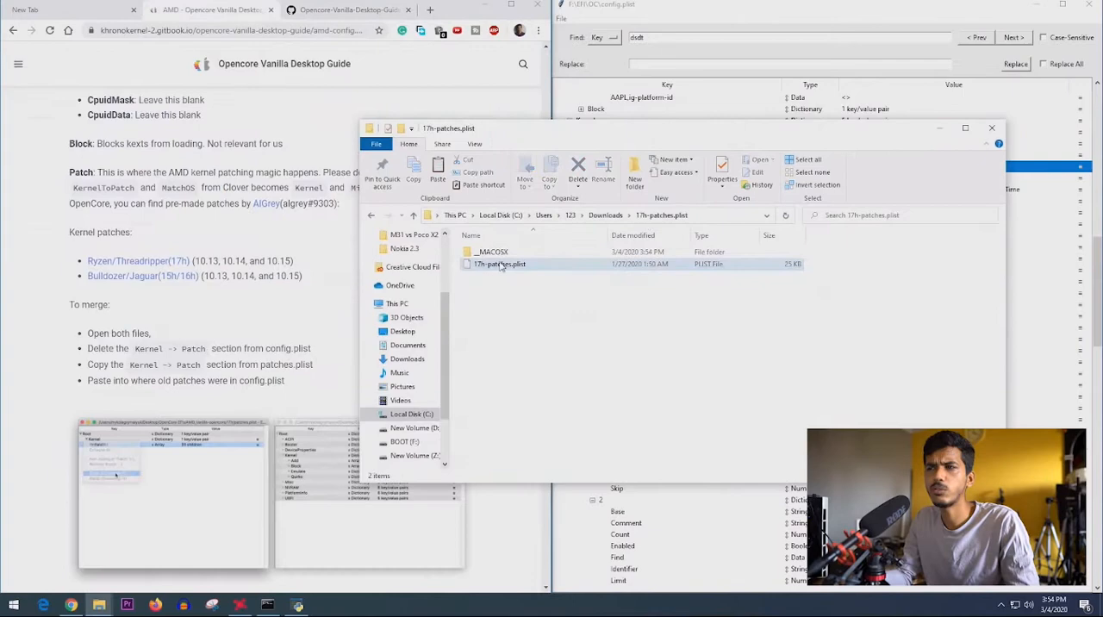
left_click(504, 265)
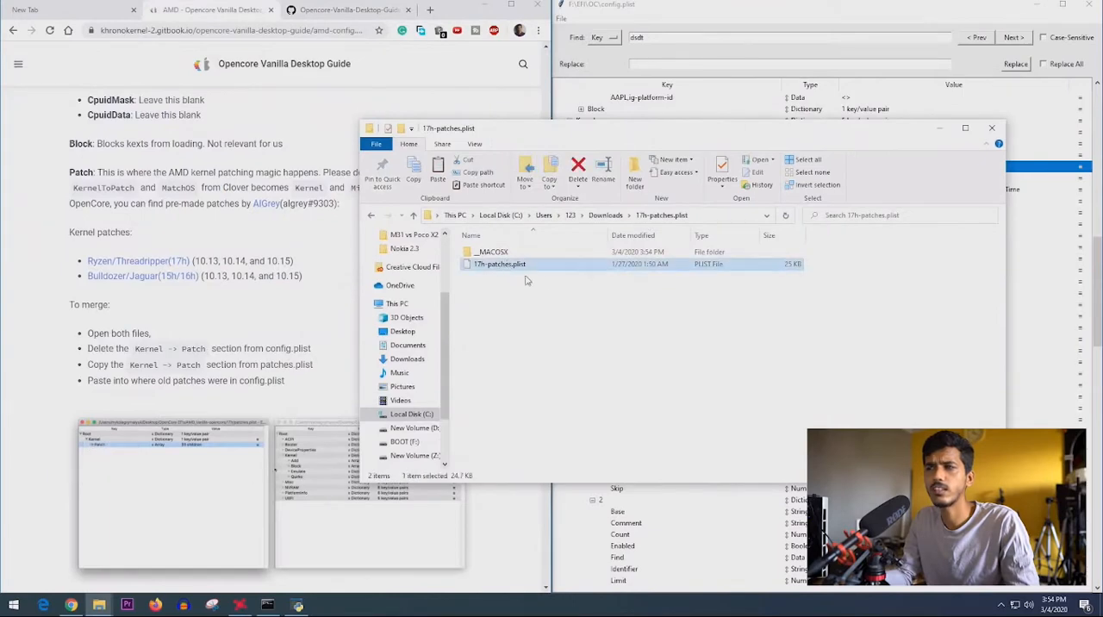
left_click_drag(590, 132, 362, 138)
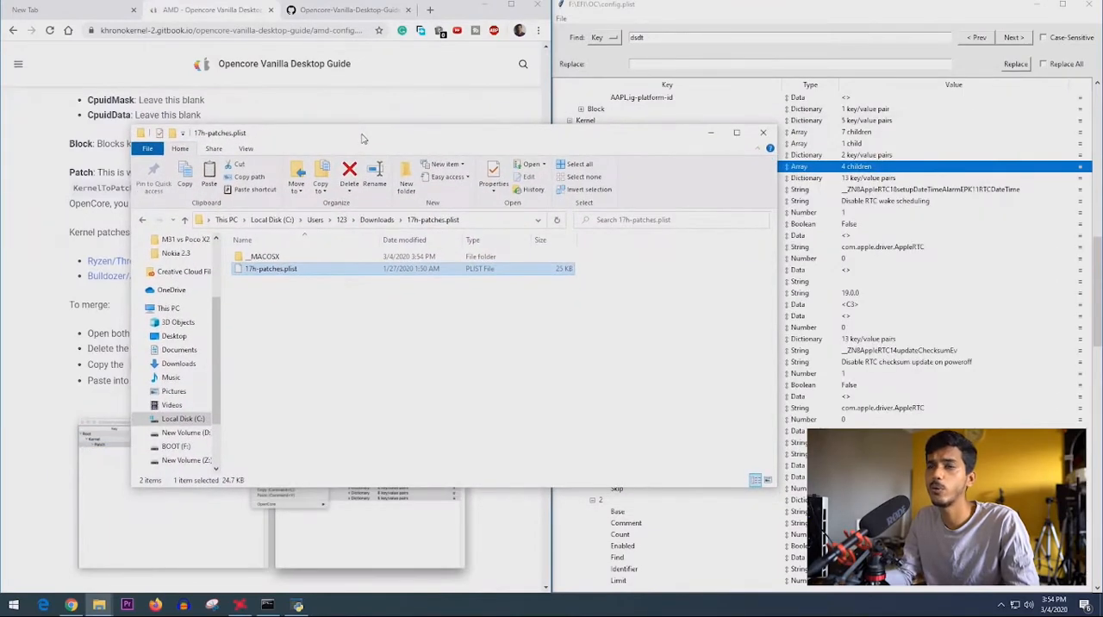
- Open 17h-patches.plist from the Downloads folder in ProperTree
left_click(595, 17)
left_click(561, 18)
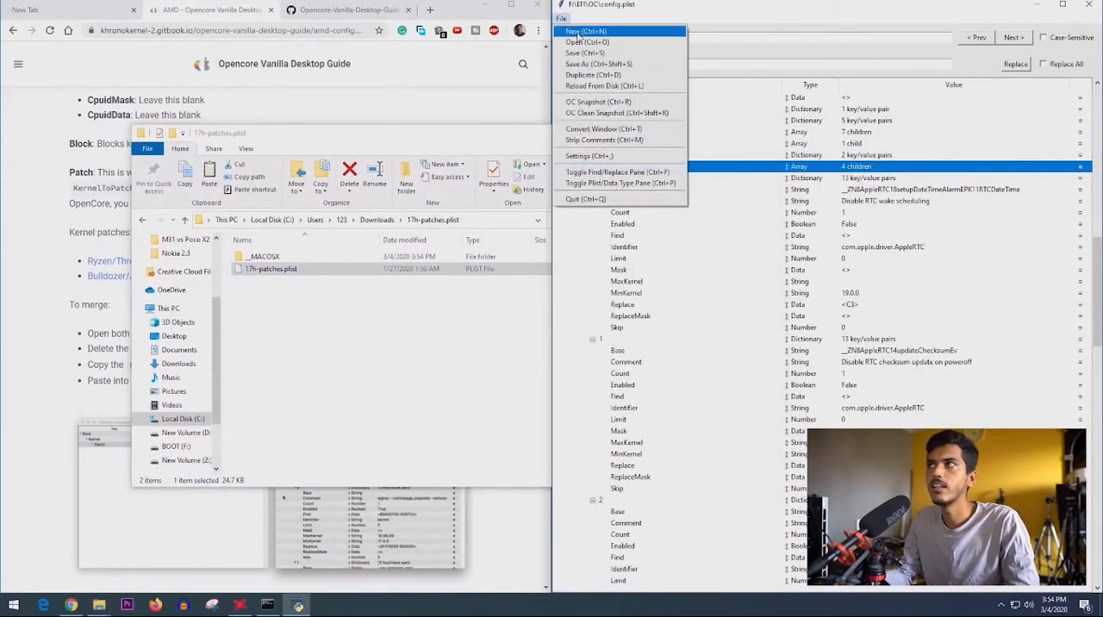
left_click(583, 41)
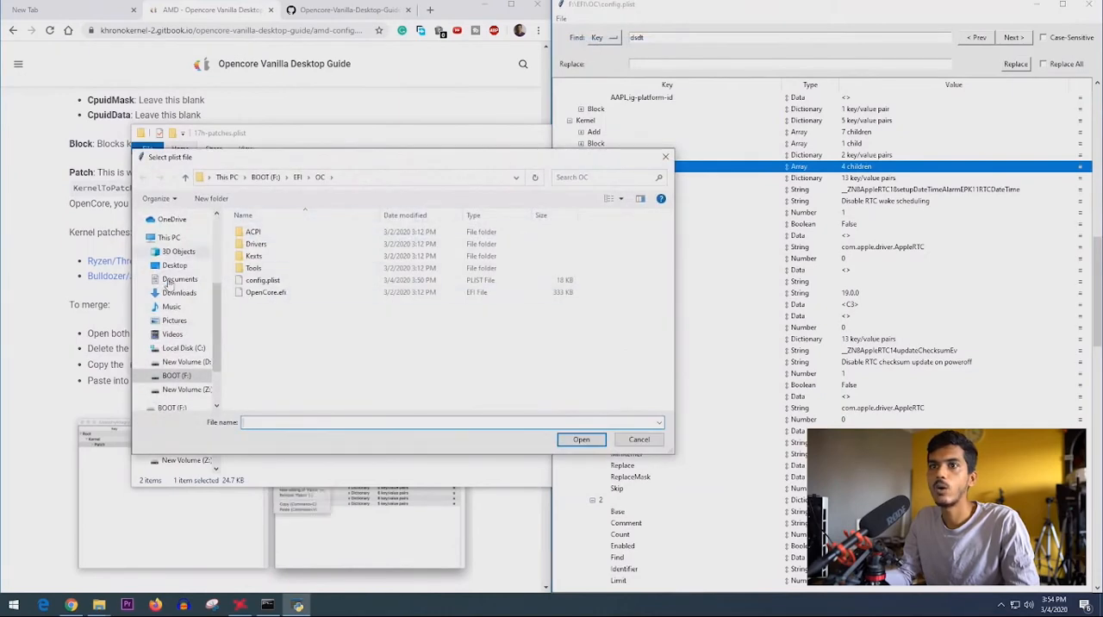
scroll(169, 286, "up", 4)
left_click(179, 241)
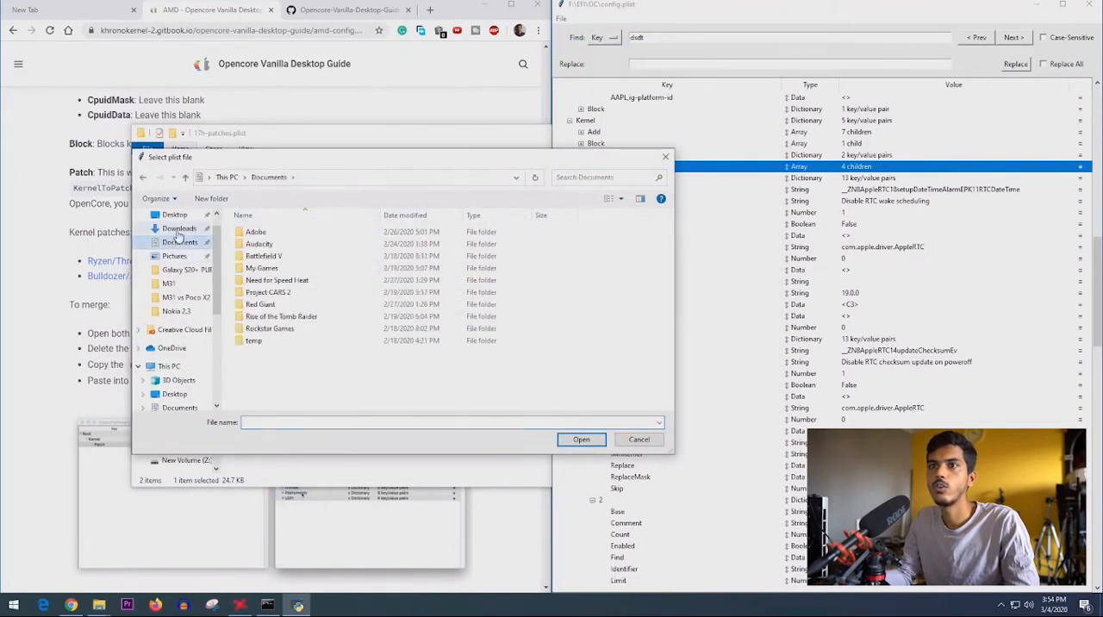
left_click(178, 229)
scroll(280, 267, "down", 3)
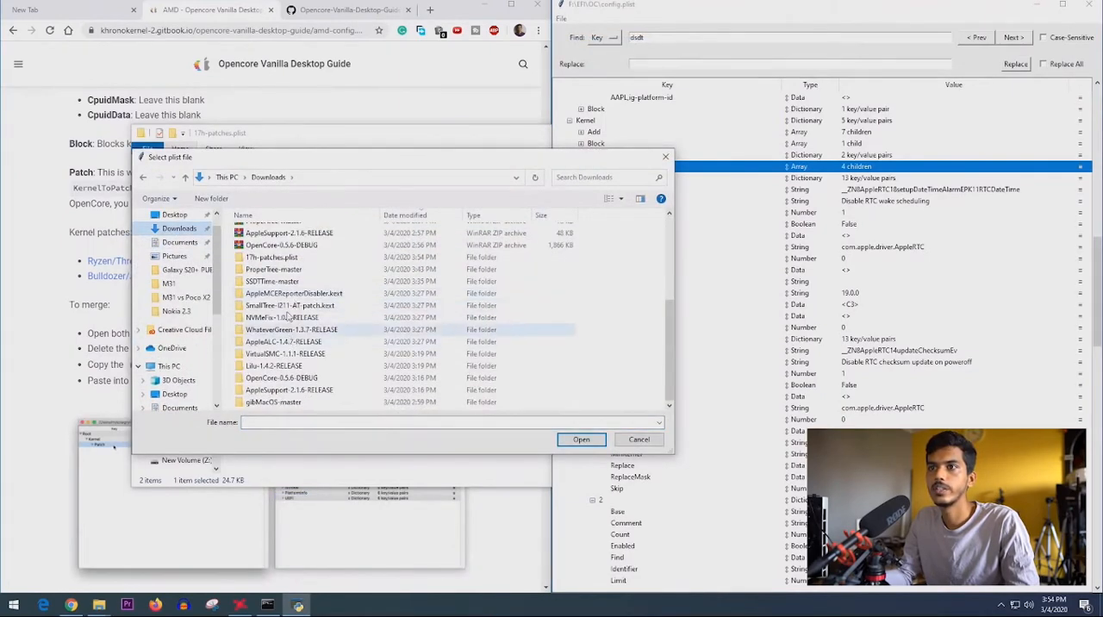
double_click(274, 258)
double_click(267, 245)
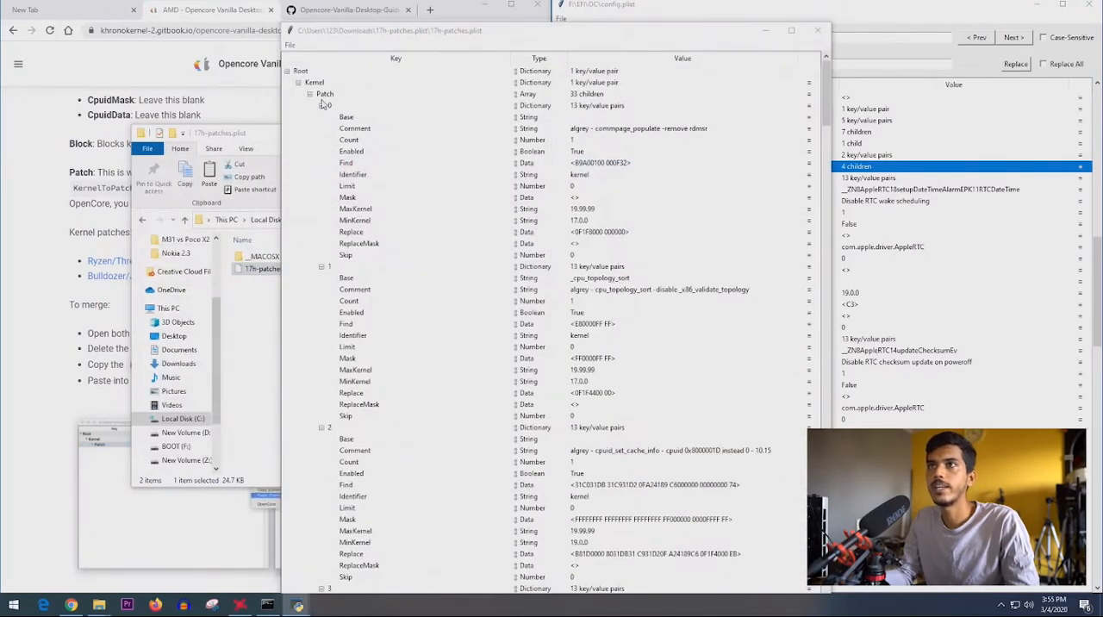
- Copy the Kernel > Patch array from 17h-patches.plist and minimize that file's window
left_click(324, 94)
right_click(324, 94)
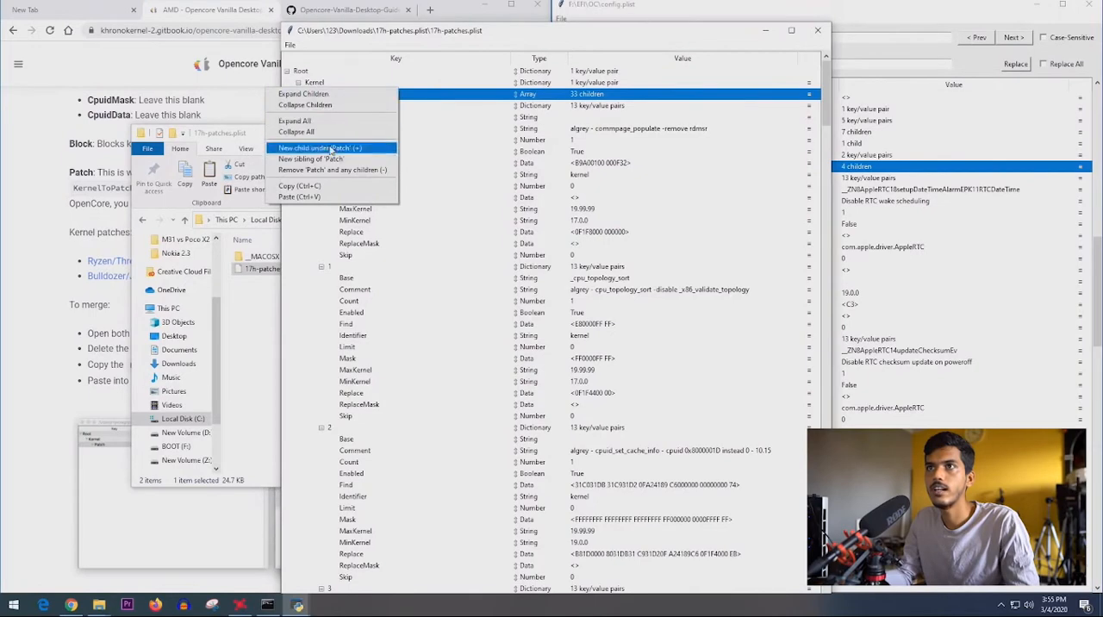
left_click(300, 185)
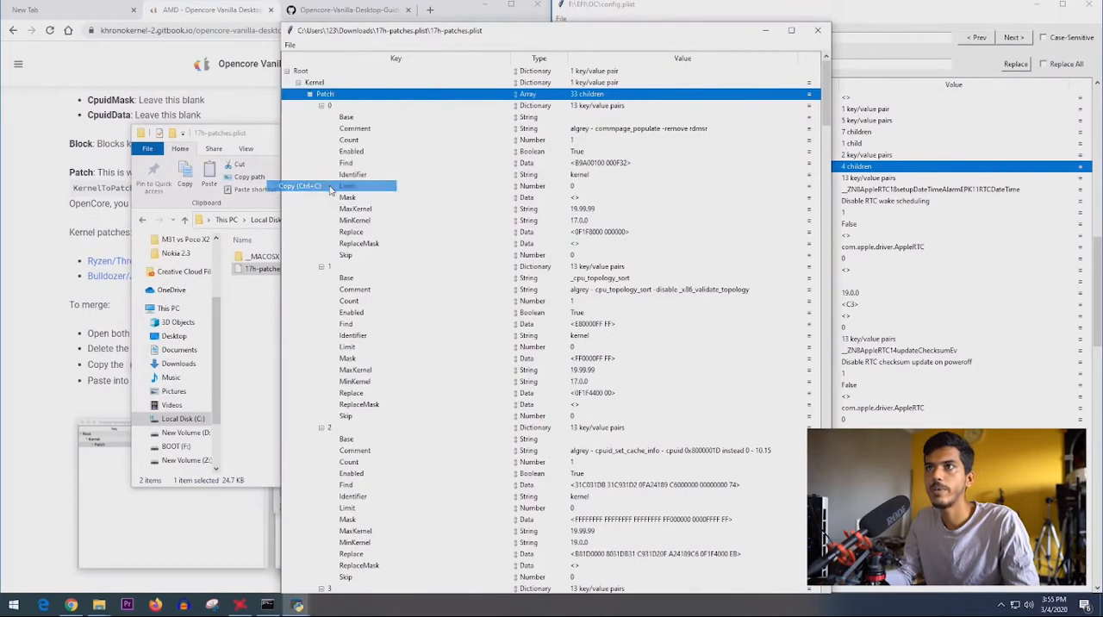
left_click(767, 32)
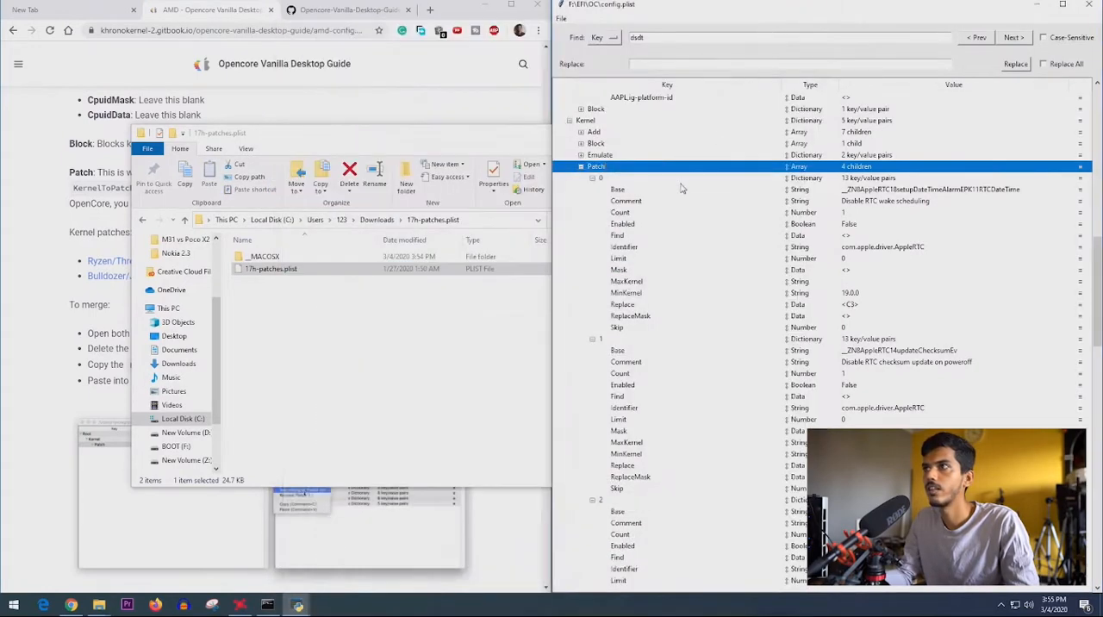
- Replace the Patch array under Kernel in config.plist with the copied Patch array from 17h-patches.plist
left_click(581, 167)
right_click(566, 164)
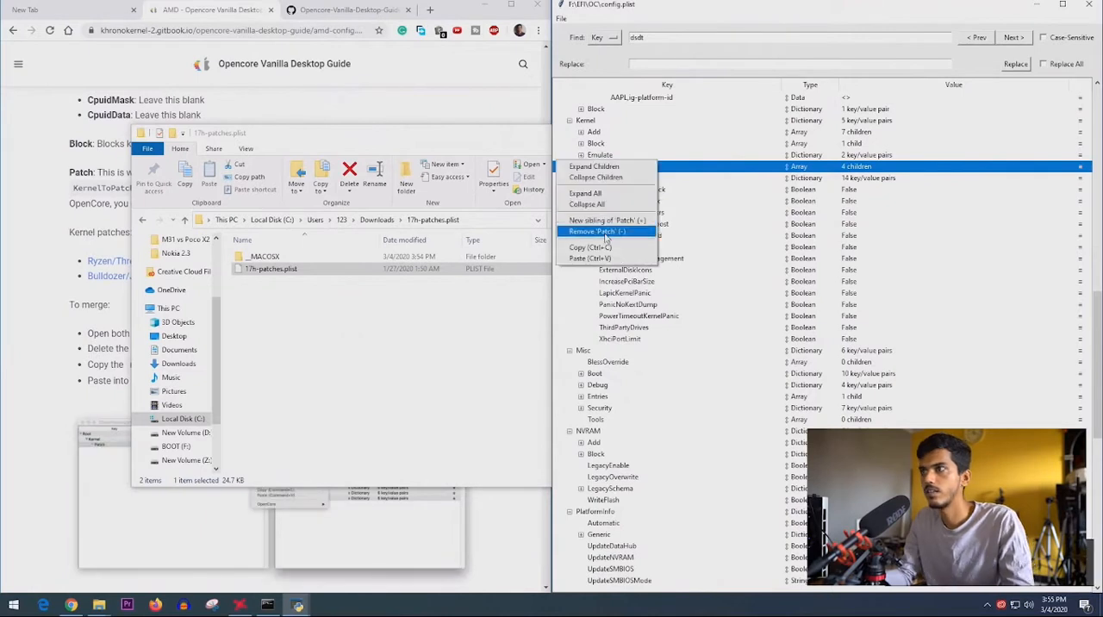
left_click(606, 232)
left_click(601, 124)
right_click(600, 124)
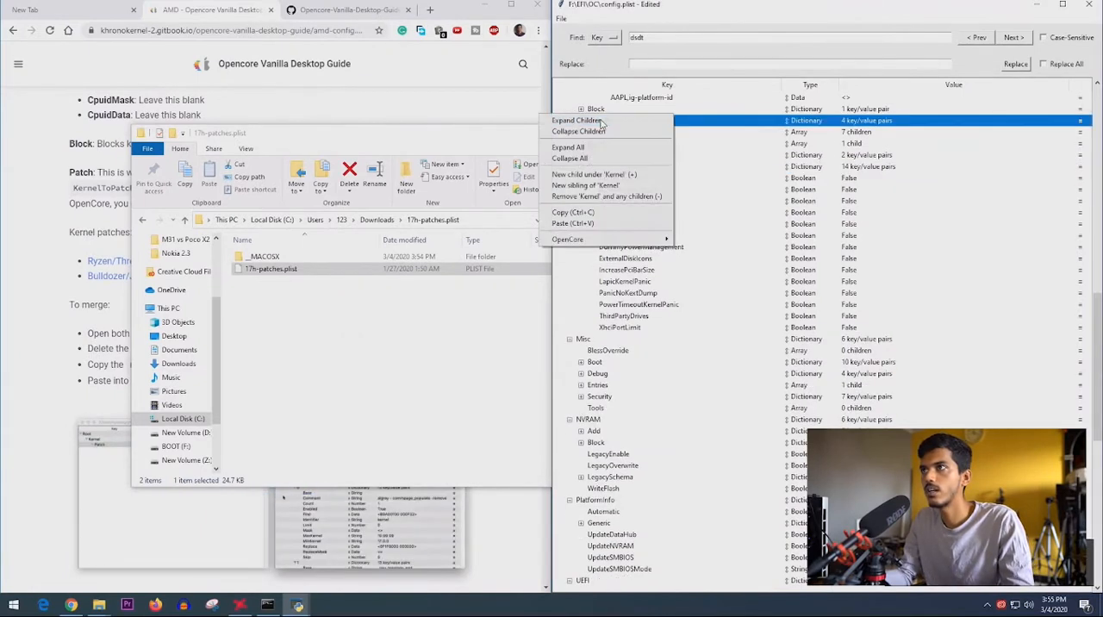
left_click(572, 224)
- Close the 17h-patches.plist folder window and the 17h-patches.plist file in ProperTree
key("alt+Tab")
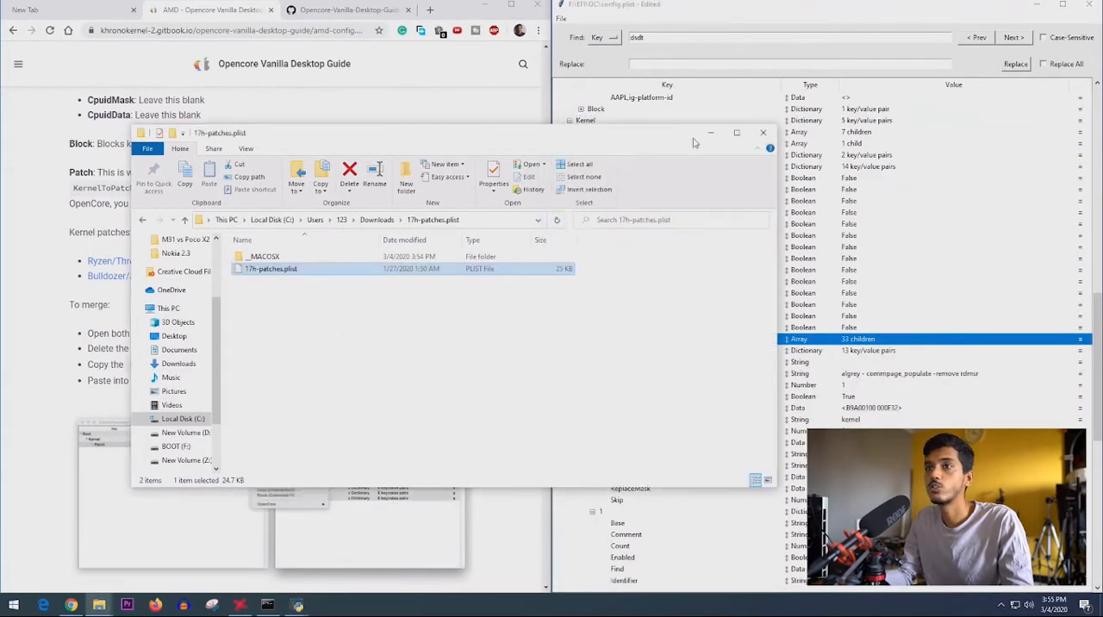
left_click(762, 132)
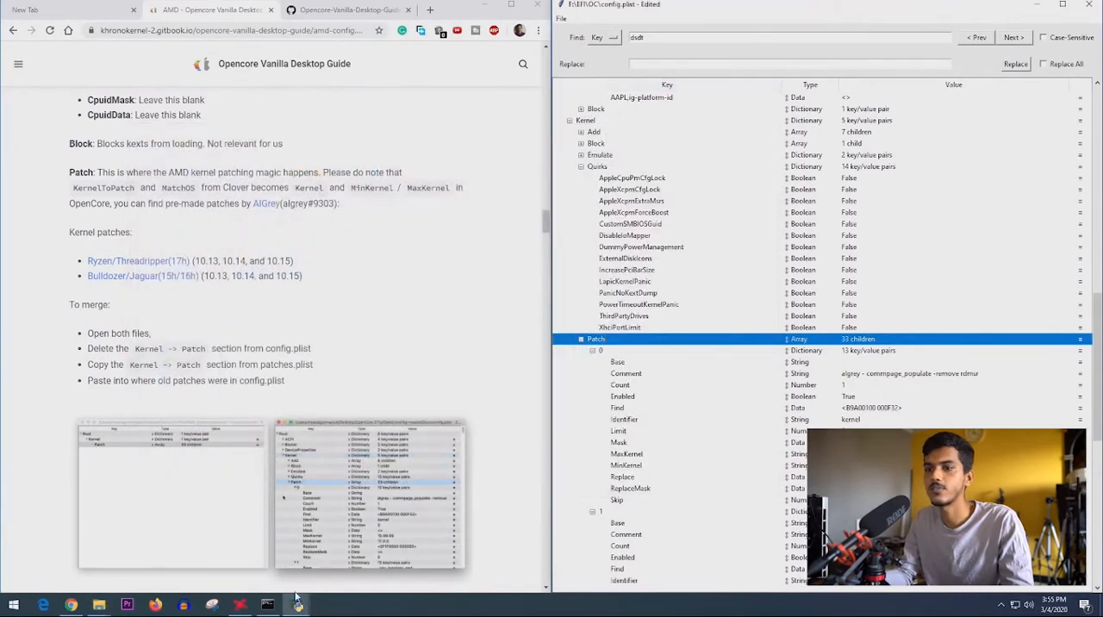
mouse_move(295, 596)
left_click(323, 544)
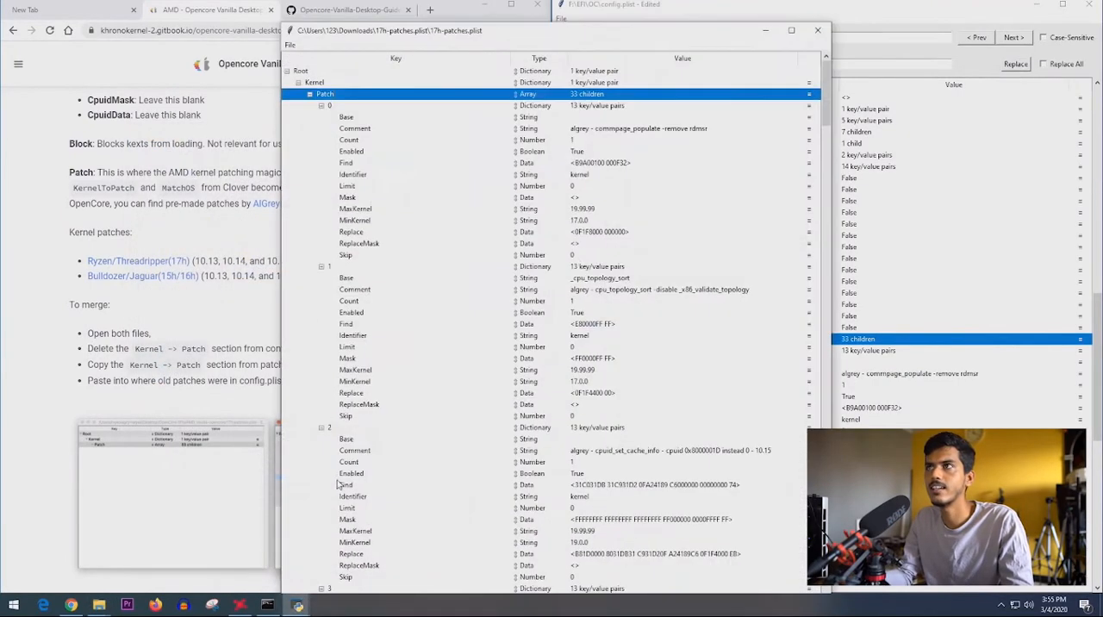
left_click(818, 31)
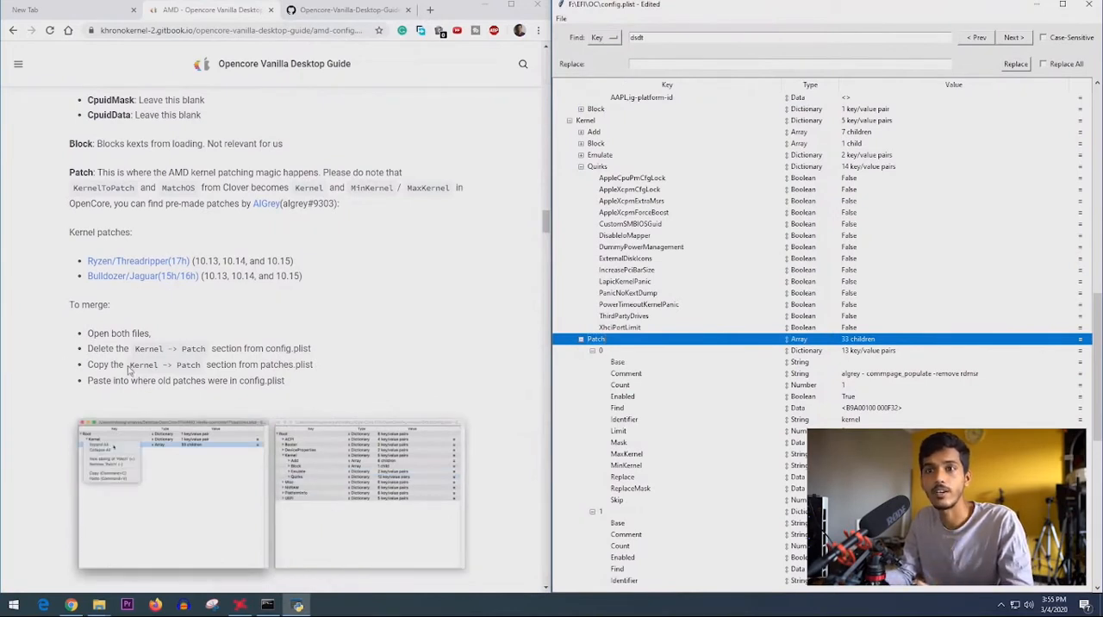
- Review the guide's copy and paste instructions for merging patches, and collapse Kernel > Patch and Kernel > Quirks in config.plist
left_click_drag(130, 367, 314, 369)
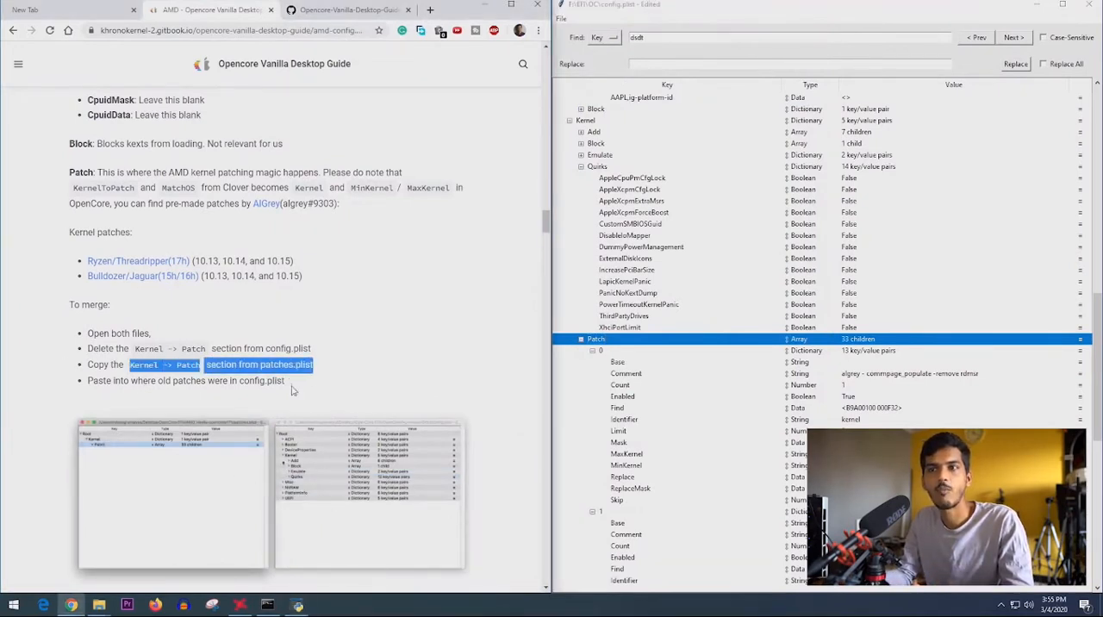
scroll(291, 390, "down", 2)
left_click_drag(286, 267, 106, 266)
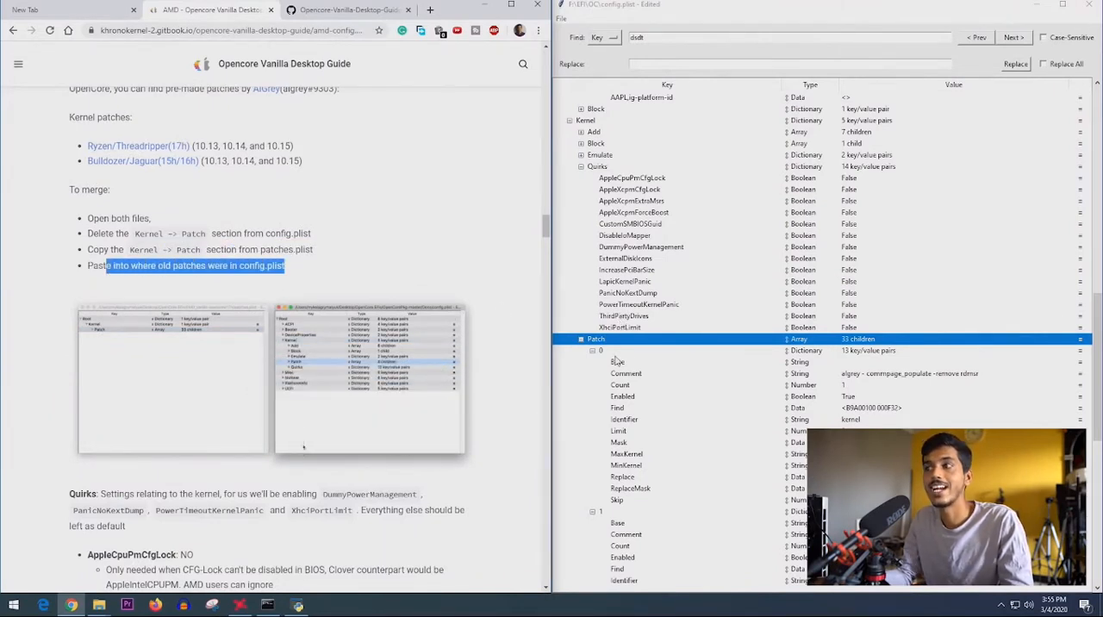
left_click(582, 339)
left_click(581, 166)
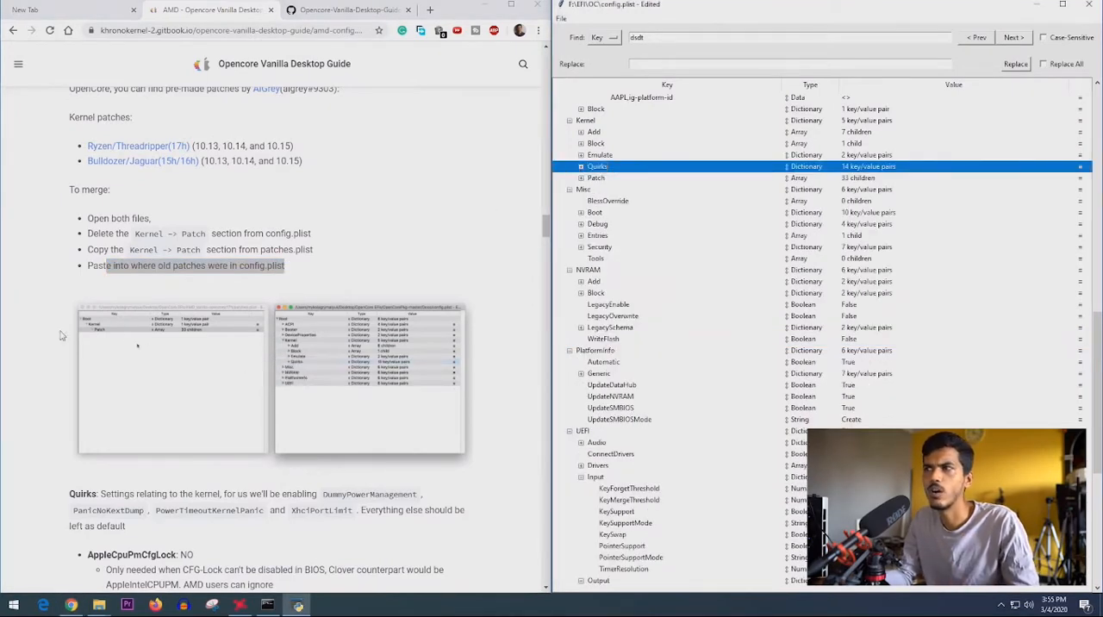
- Expand Kernel > Quirks in config.plist and set DummyPowerManagement to True as the guide specifies
scroll(61, 336, "down", 5)
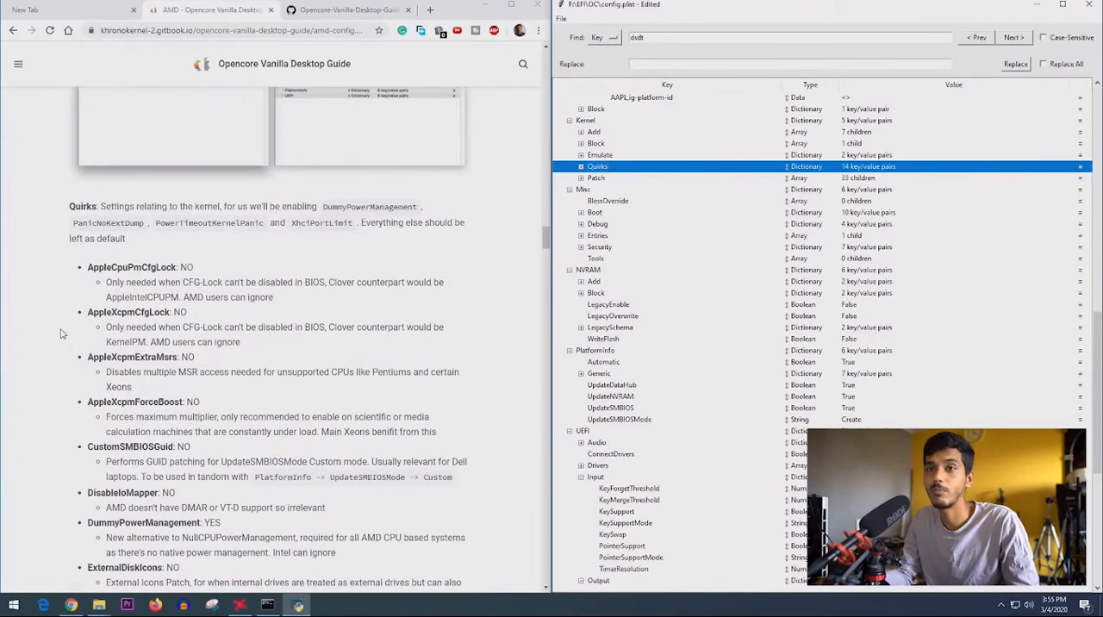
left_click(581, 166)
scroll(108, 170, "down", 2)
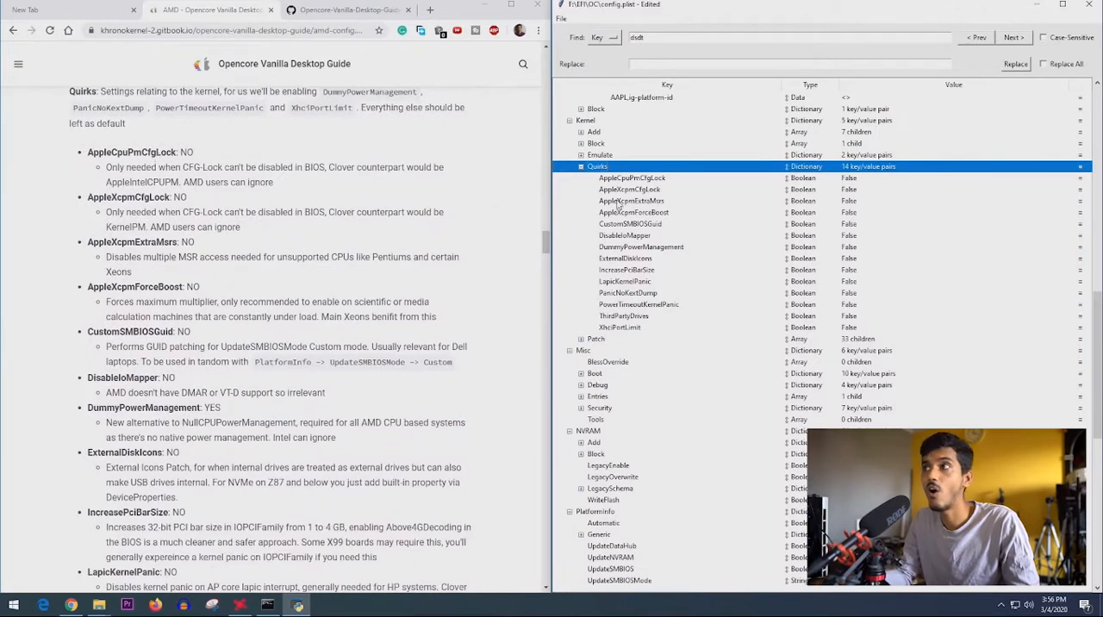
left_click(863, 179)
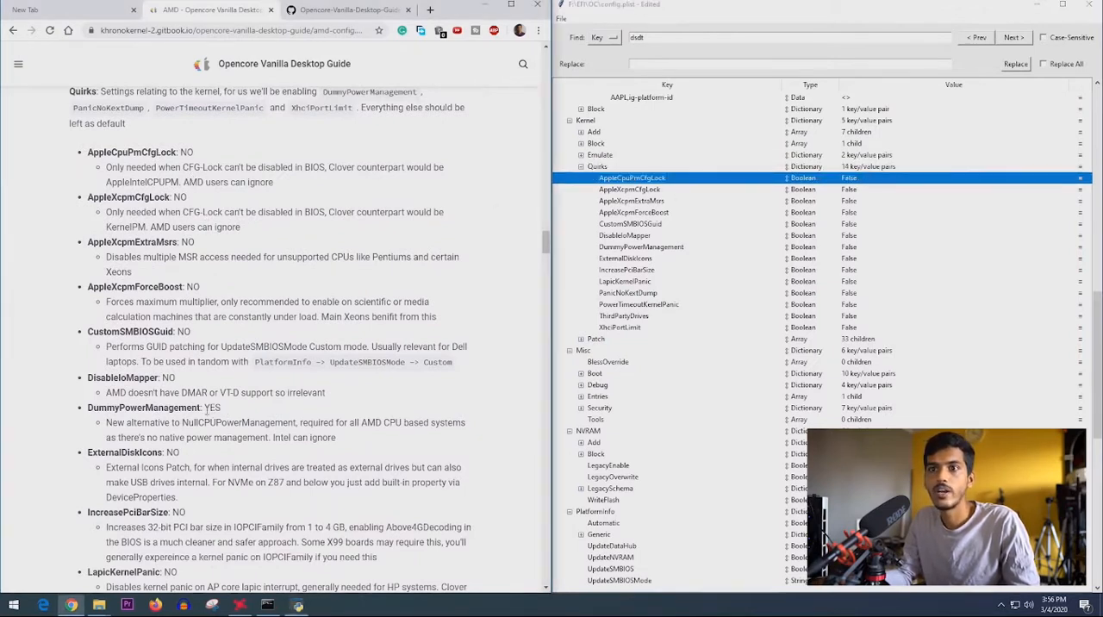
left_click_drag(223, 410, 74, 418)
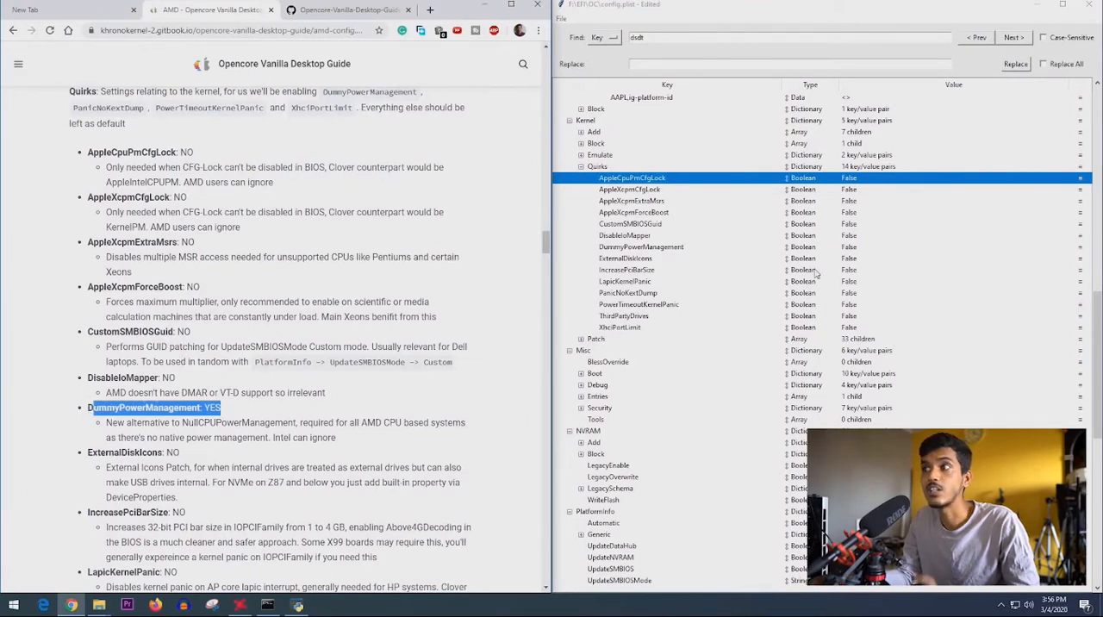
left_click(851, 249)
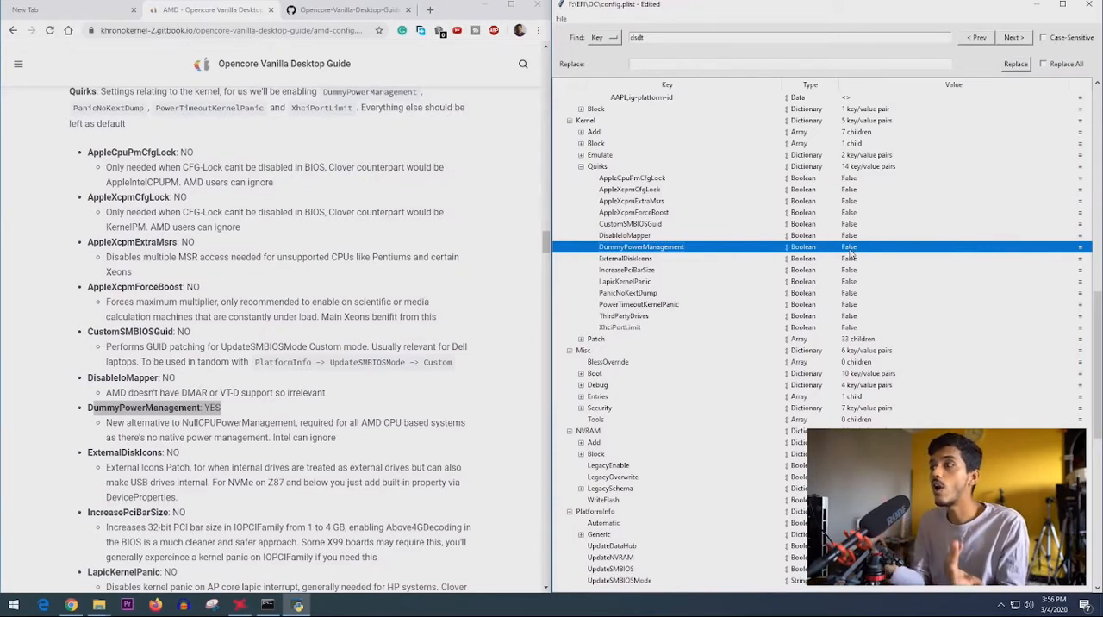
left_click(852, 251)
left_click(853, 250)
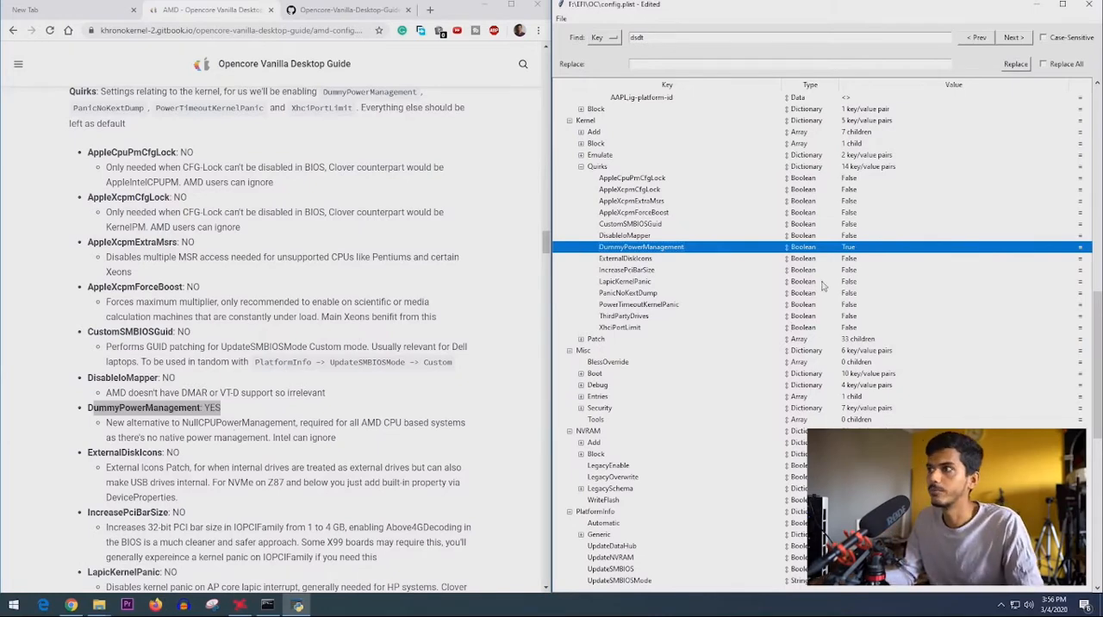
- Set the Kernel > Quirks entries PanicNoKextDump, PowerTimeoutKernelPanic and XhciPortLimit to True
scroll(331, 321, "down", 1)
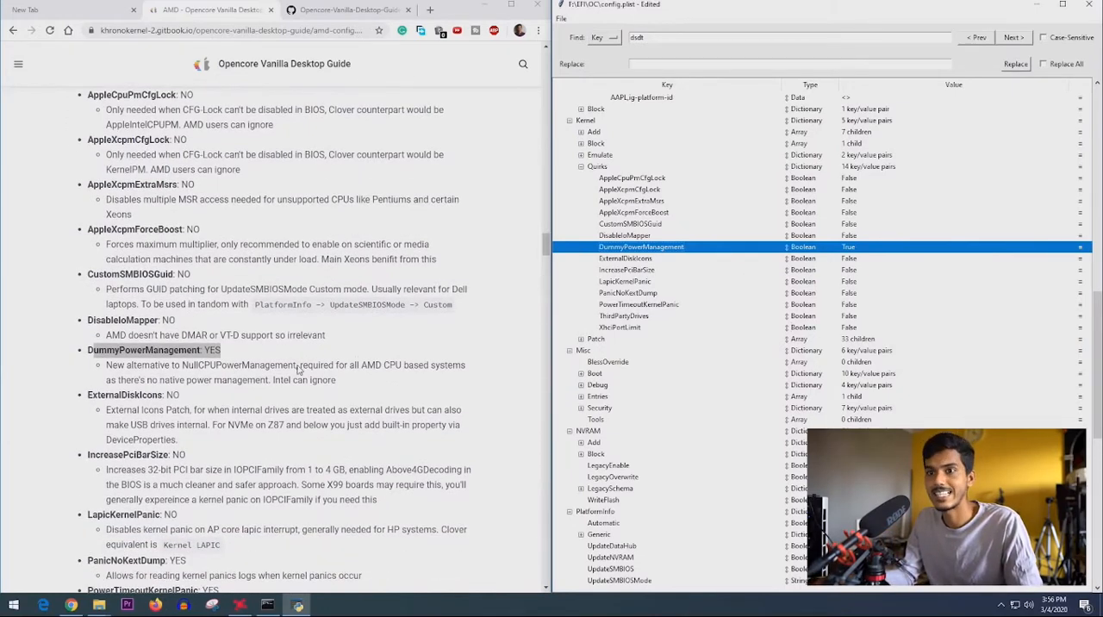
scroll(299, 369, "down", 3)
triple_click(138, 388)
double_click(848, 293)
double_click(848, 304)
left_click(855, 305)
left_click(849, 316)
double_click(849, 327)
left_click(855, 325)
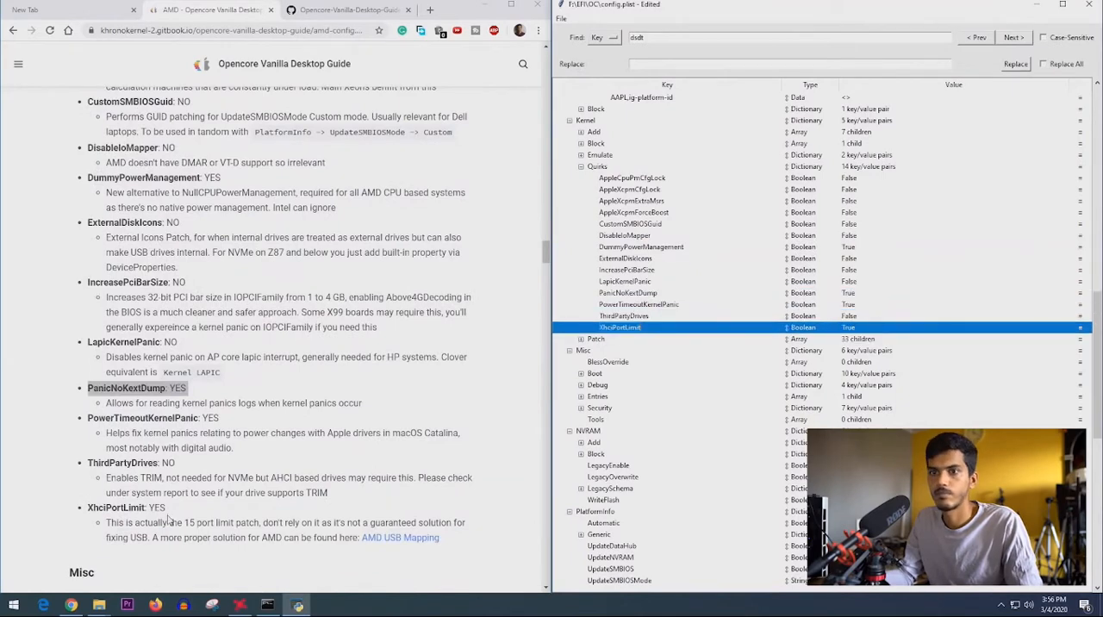
- Expand Misc > Boot in config.plist and compare HibernateMode, HideAuxiliary, HideSelf and PickerAttributes with the guide's Boot section
scroll(204, 437, "up", 4)
scroll(207, 438, "down", 2)
left_click(655, 247)
scroll(347, 388, "down", 3)
scroll(95, 376, "down", 7)
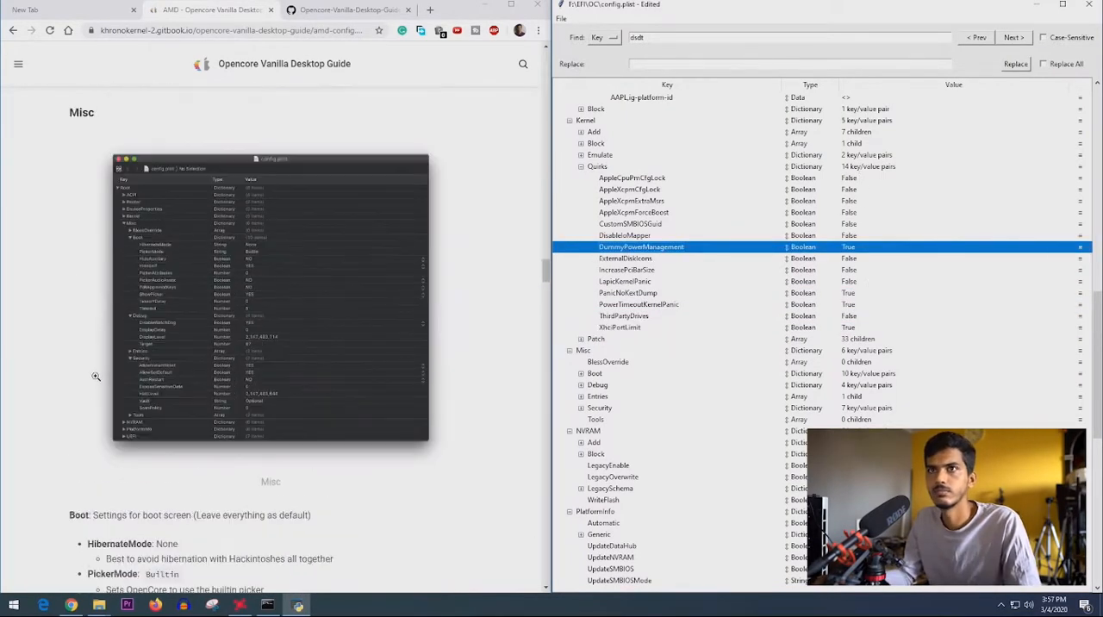
scroll(655, 345, "down", 7)
scroll(457, 261, "down", 8)
scroll(458, 261, "up", 1)
double_click(78, 113)
left_click(581, 293)
left_click(848, 307)
left_click(843, 318)
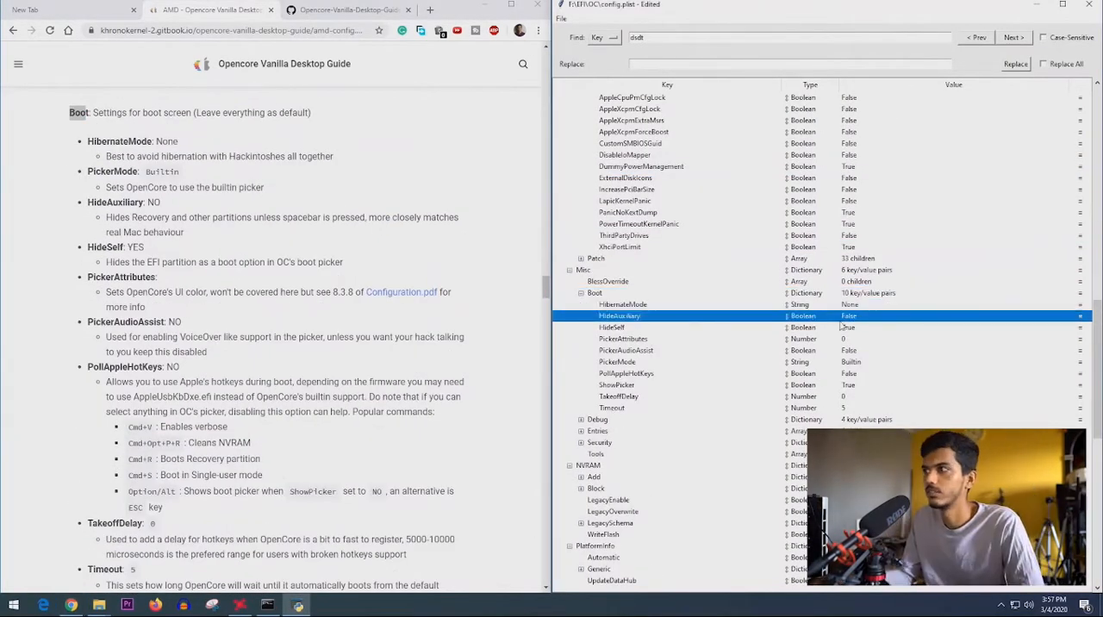
left_click(842, 329)
left_click(844, 340)
- View the Configuration.pdf page linked under PickerAttributes, and close it along with the guide's GitHub page
left_click_drag(210, 293, 126, 294)
middle_click(401, 293)
left_click(371, 11)
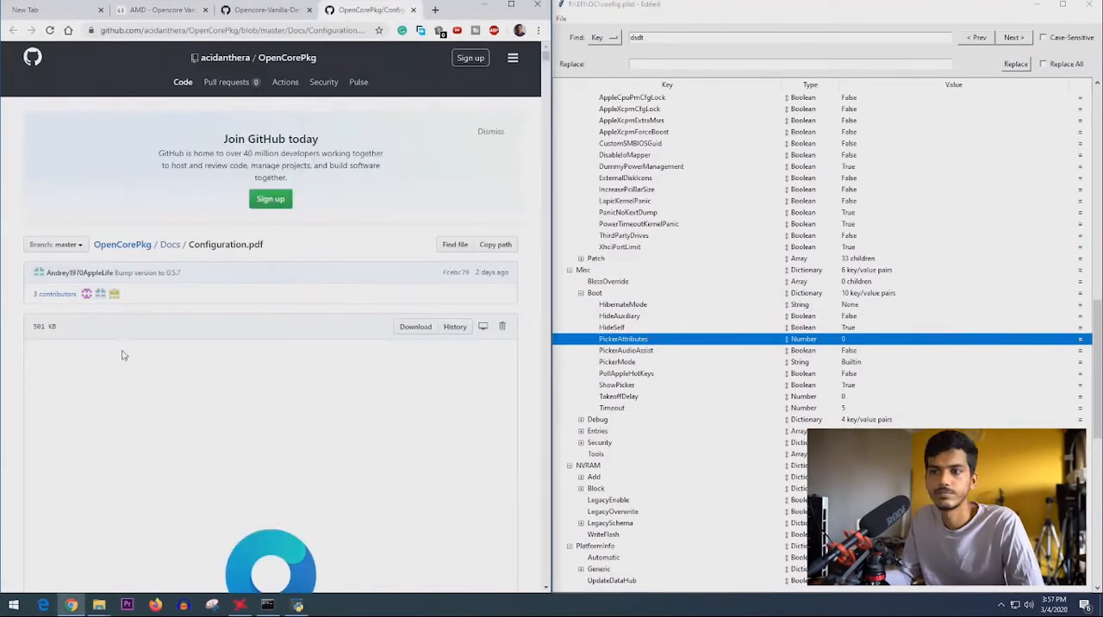
key("ctrl+w")
key("ctrl+w")
- Compare the Misc > Boot entries from PickerMode through Timeout with the values listed in the guide
left_click(849, 361)
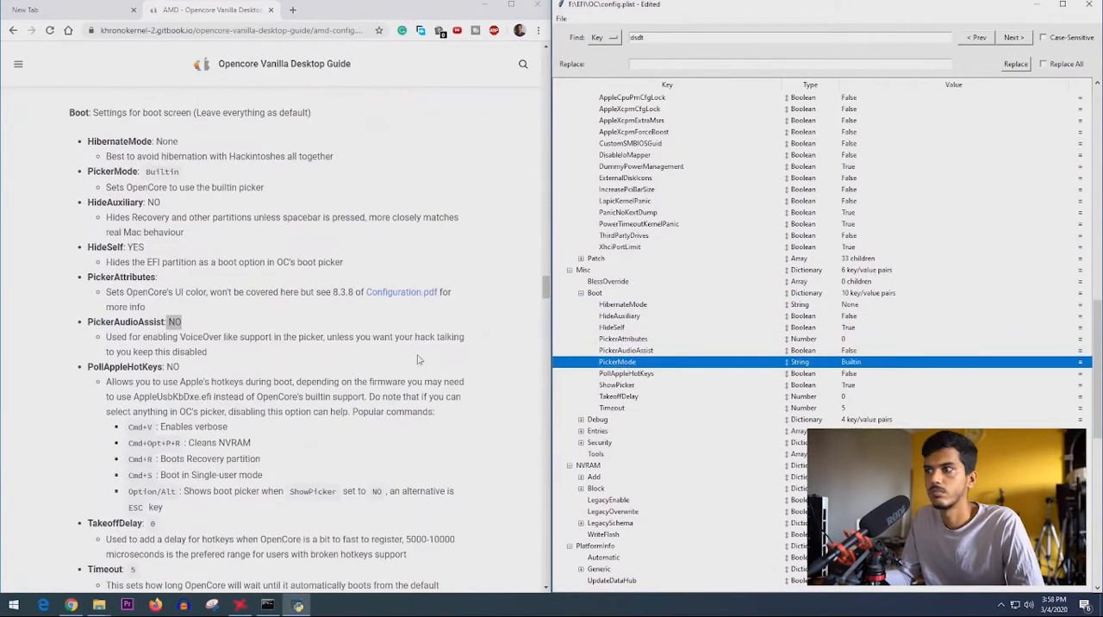
left_click(629, 373)
scroll(419, 371, "down", 3)
left_click(627, 385)
scroll(134, 400, "up", 4)
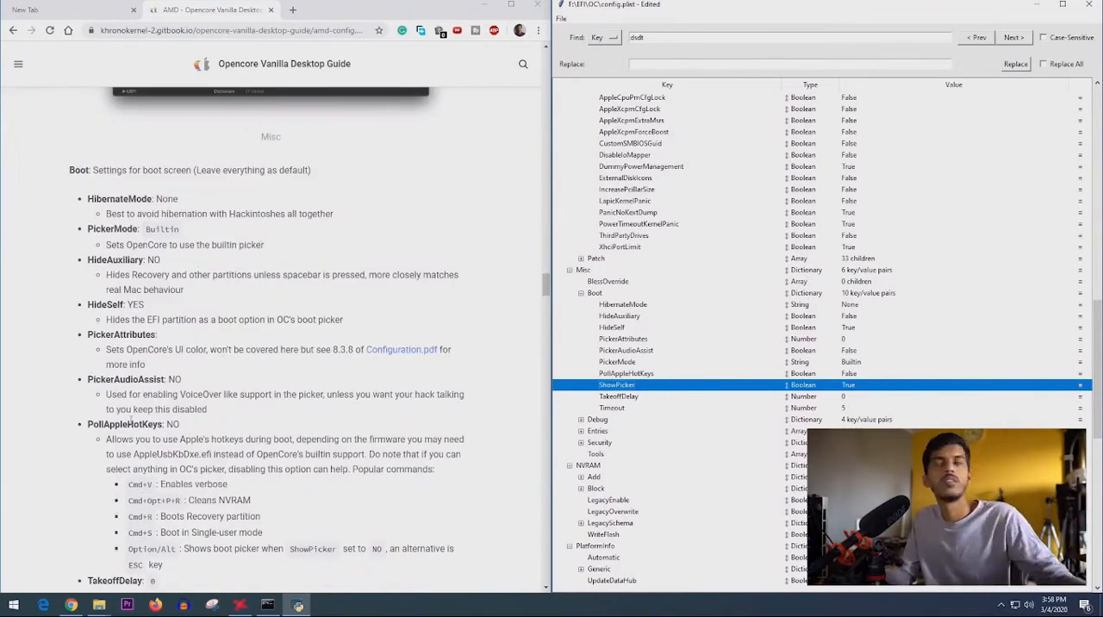
scroll(502, 434, "down", 2)
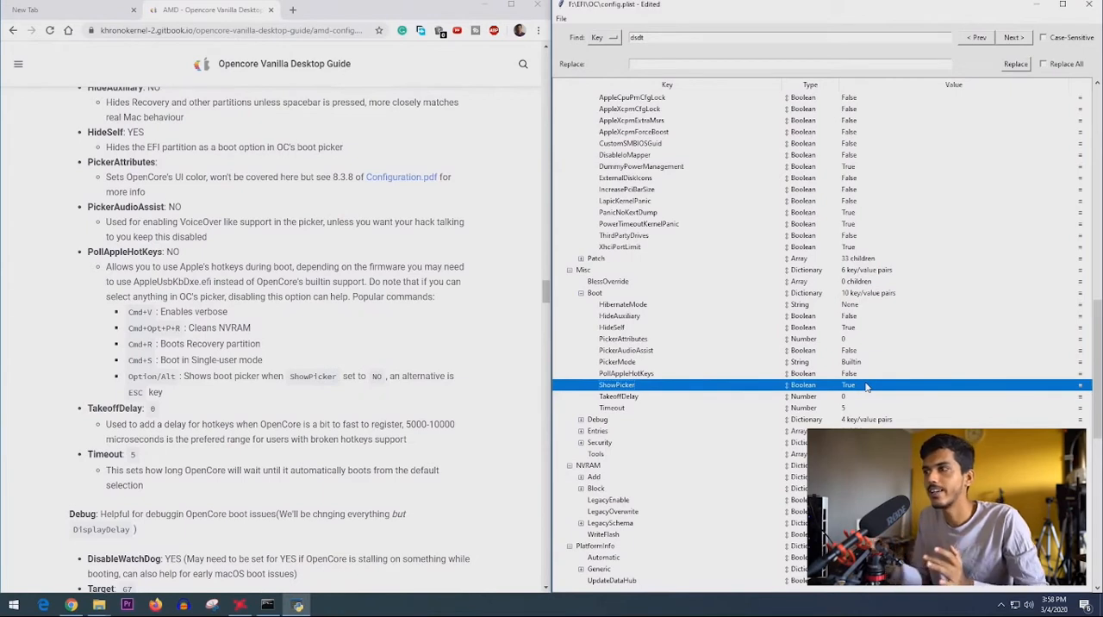
left_click(642, 409)
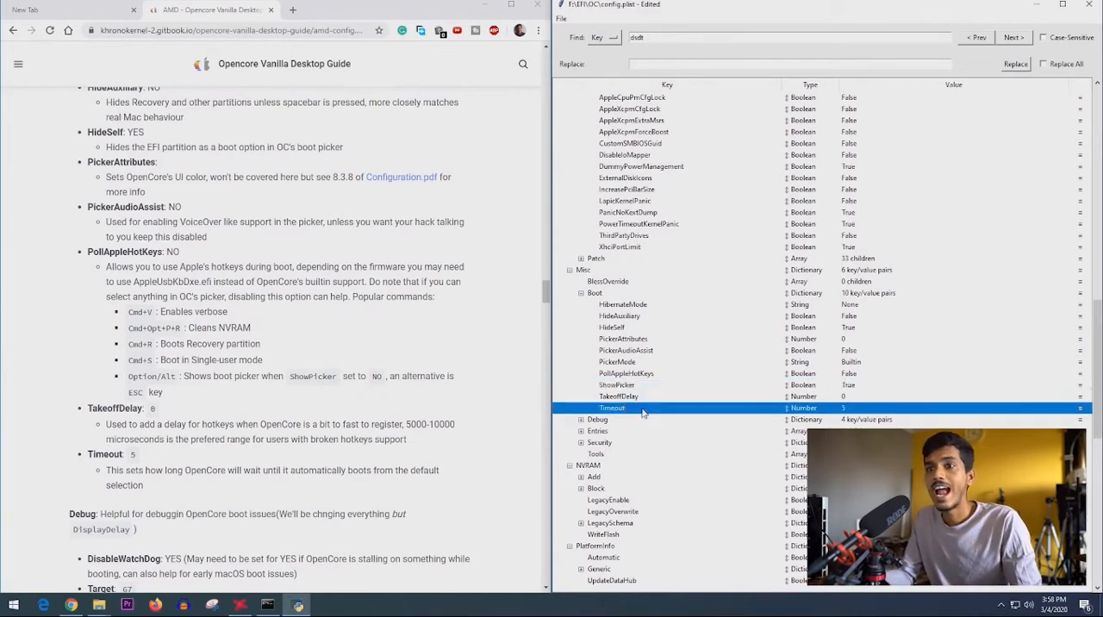
- Read the guide's Timeout explanation and set Misc > Boot > Timeout to 10 in config.plist
scroll(114, 435, "down", 1)
left_click_drag(107, 412, 175, 428)
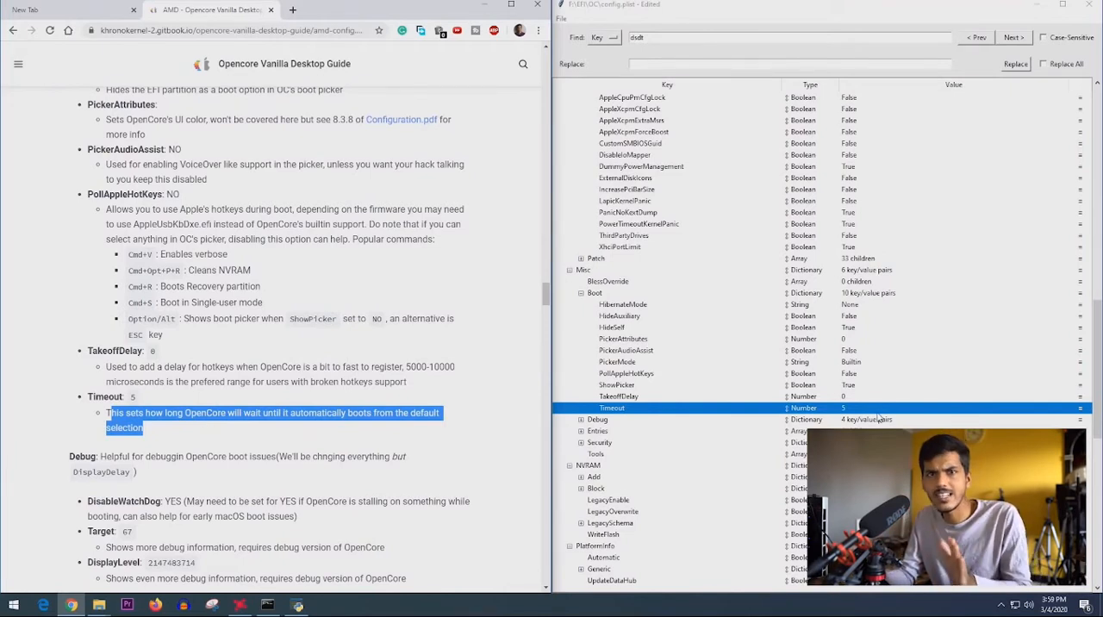
double_click(849, 408)
type("10")
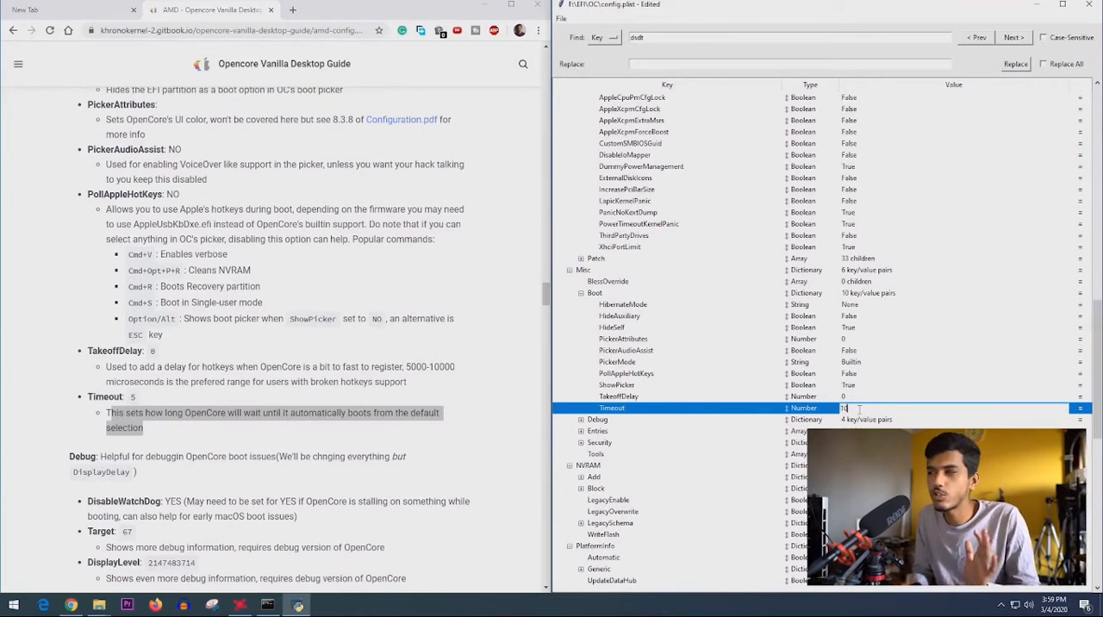
key("Return")
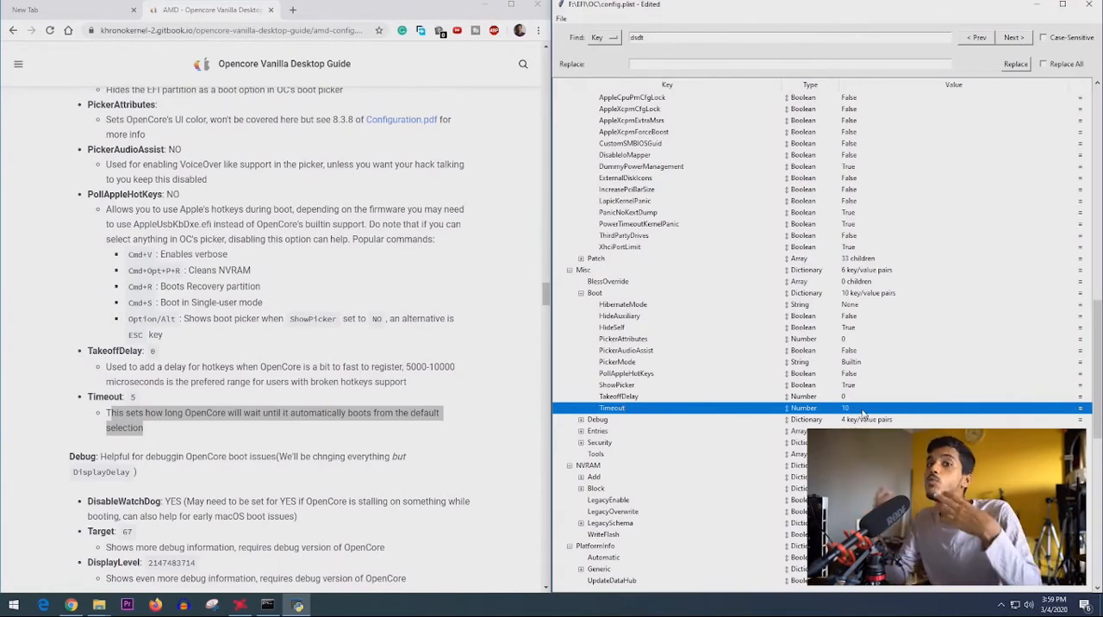
- Expand Misc > Debug in config.plist and set DisableWatchDog to True
scroll(328, 380, "down", 5)
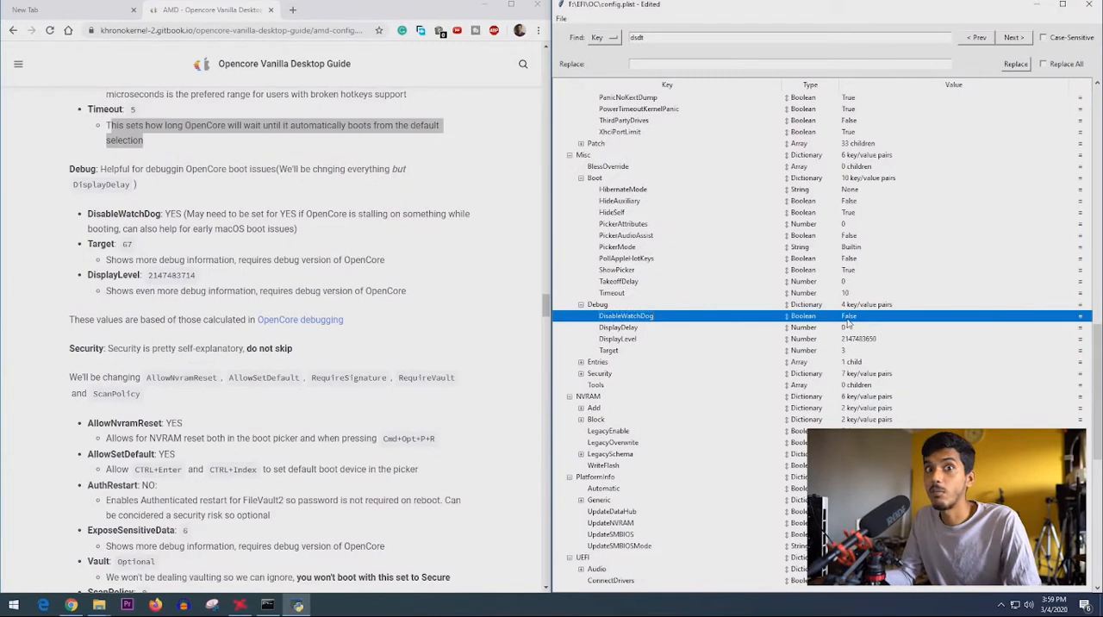
double_click(852, 318)
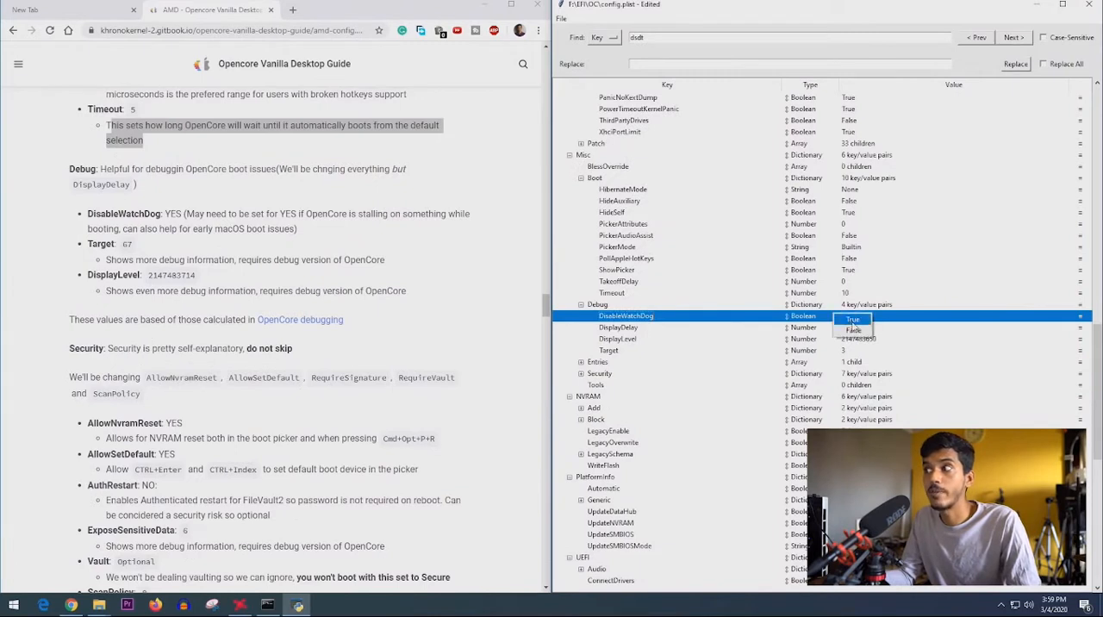
left_click(853, 321)
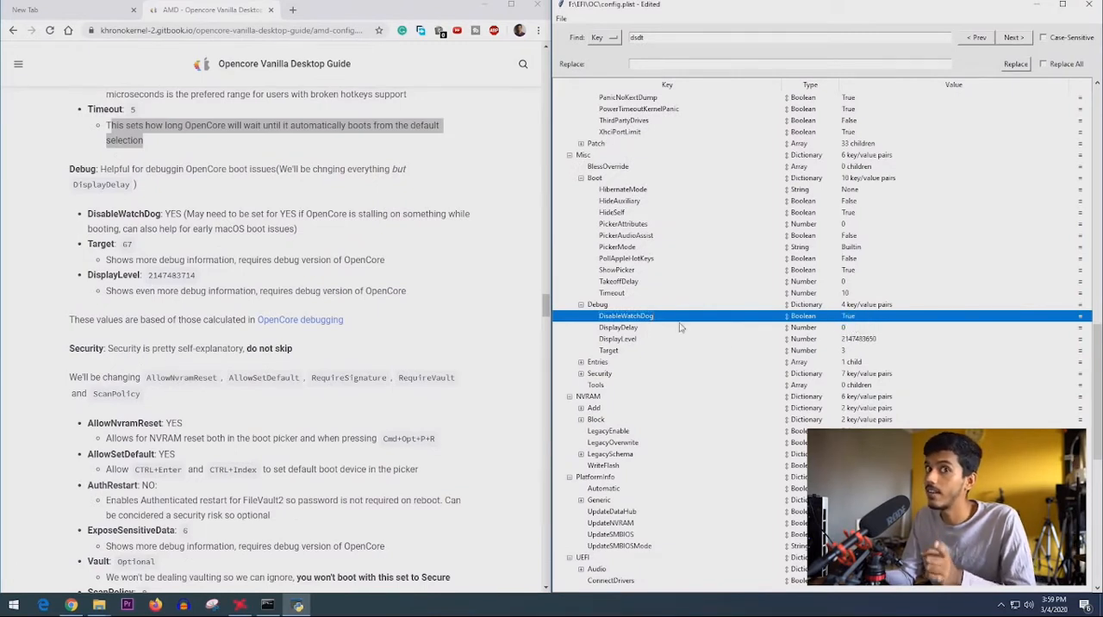
left_click(857, 339)
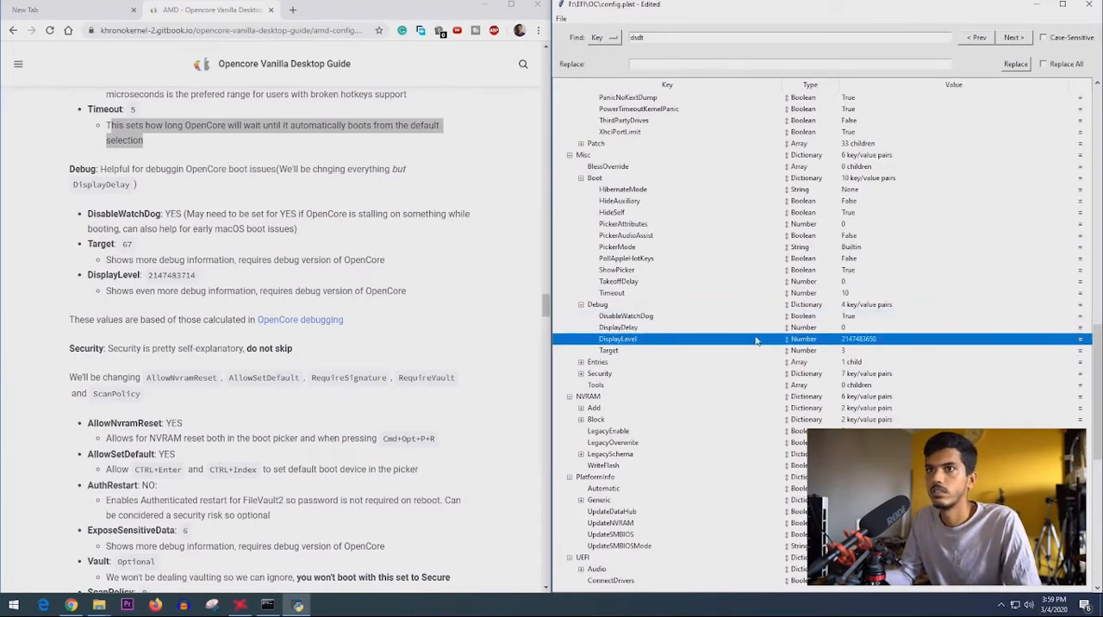
double_click(872, 340)
left_click(904, 331)
left_click(849, 350)
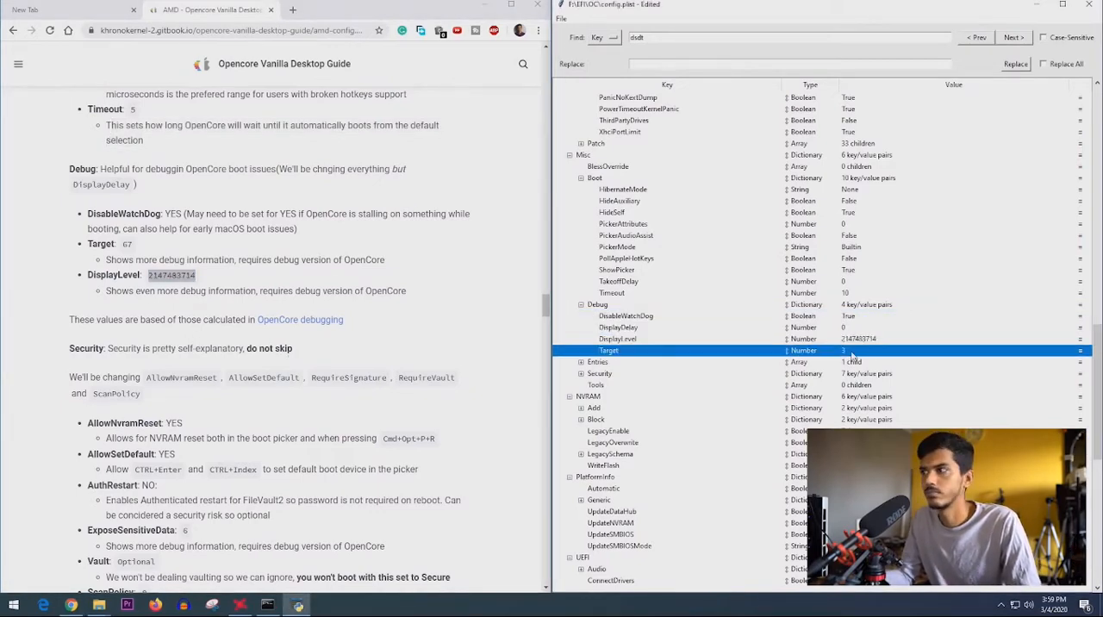
double_click(850, 351)
type("67")
key("Return")
- Expand Misc > Security in config.plist and set AllowNvramReset to True
scroll(243, 393, "down", 3)
left_click(581, 373)
scroll(243, 394, "up", 1)
double_click(855, 387)
left_click(859, 389)
- Read the guide's AllowSetDefault explanation and set Misc > Security > AllowSetDefault to True in config.plist
scroll(848, 379, "down", 3)
left_click(837, 294)
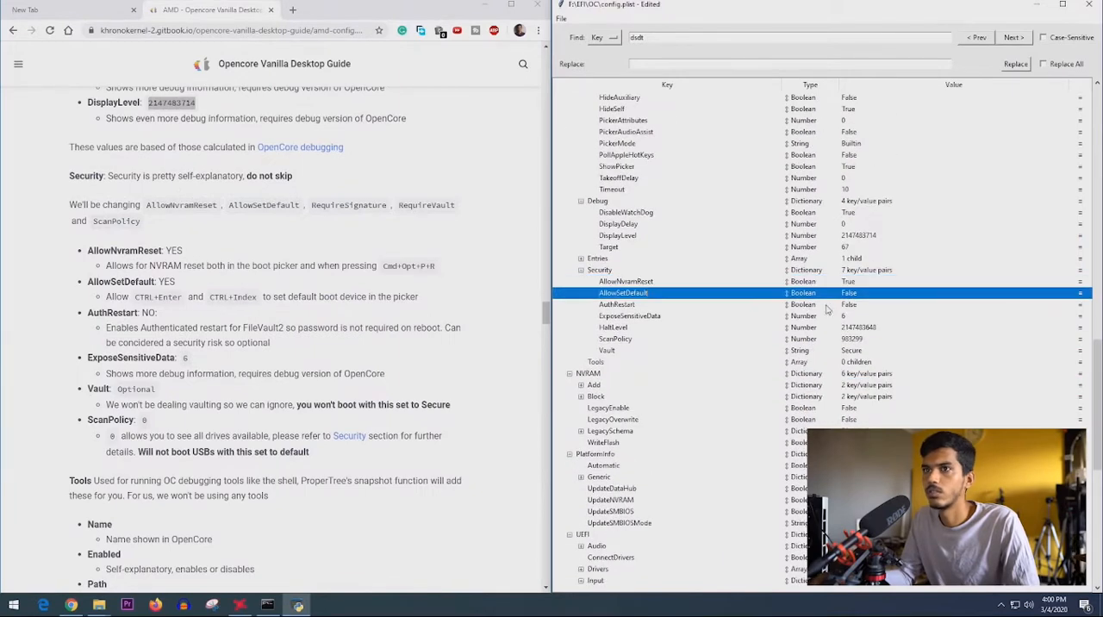
key("Down")
key("Down")
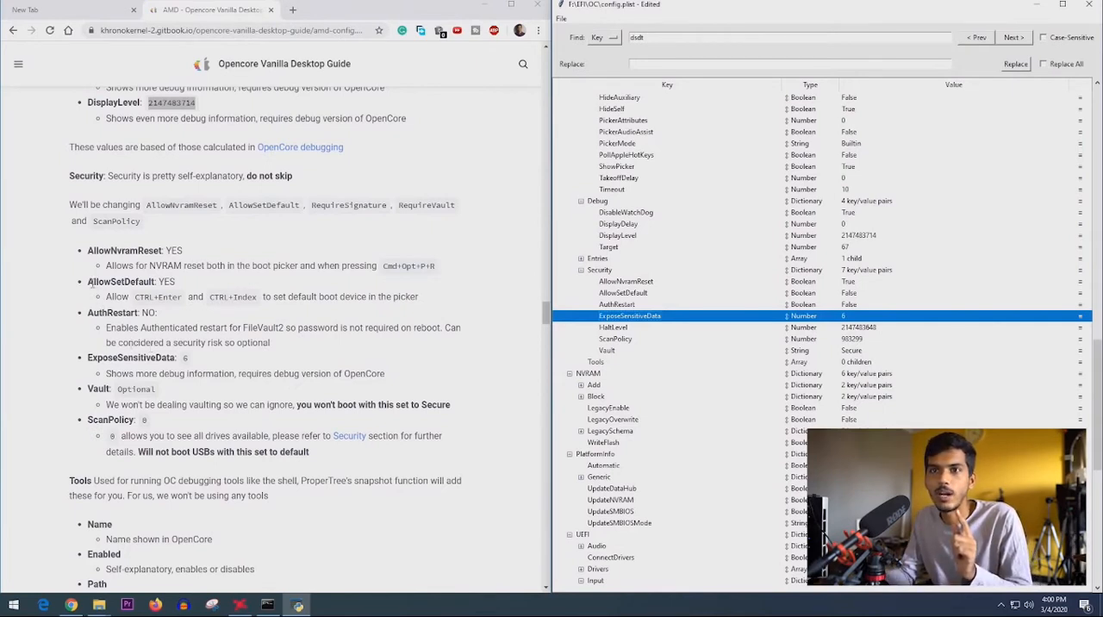
left_click_drag(89, 282, 181, 293)
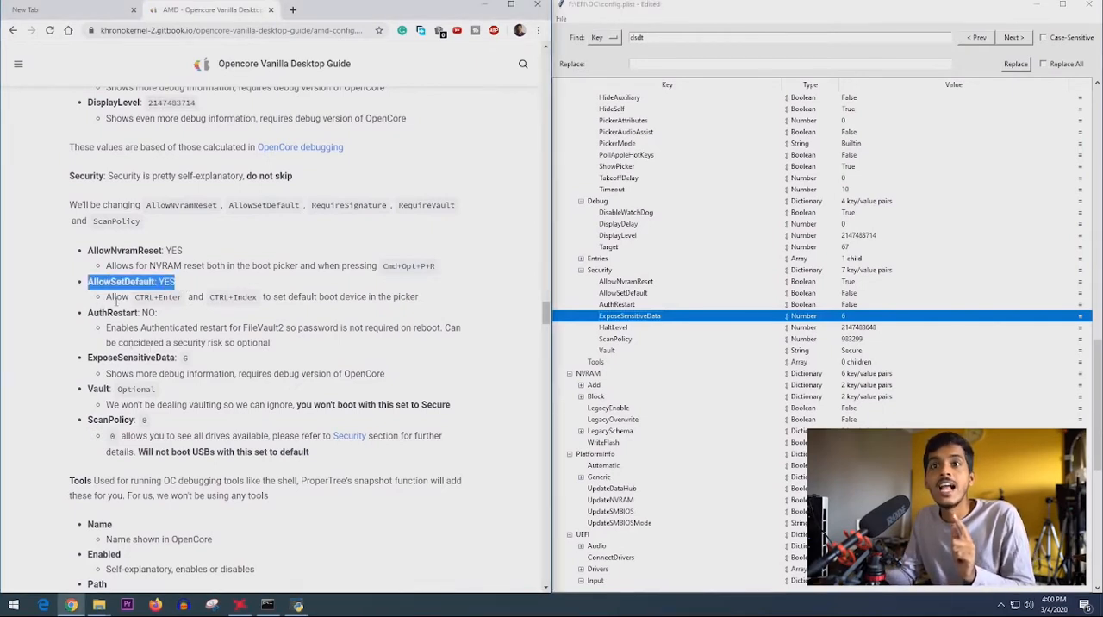
left_click_drag(104, 298, 271, 300)
left_click_drag(264, 298, 439, 307)
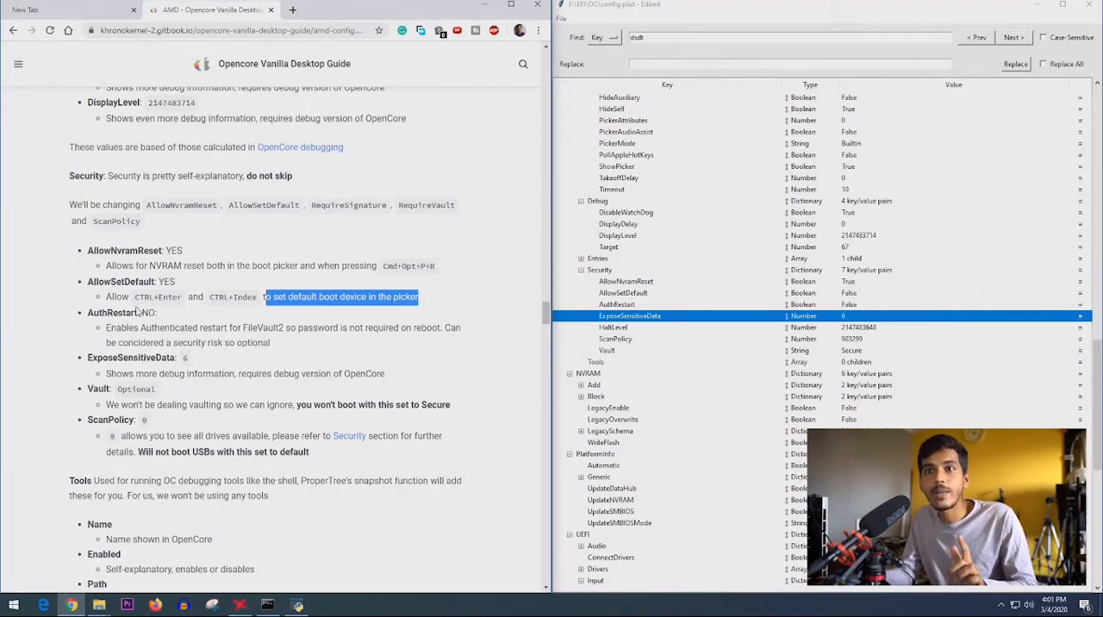
left_click_drag(135, 298, 182, 304)
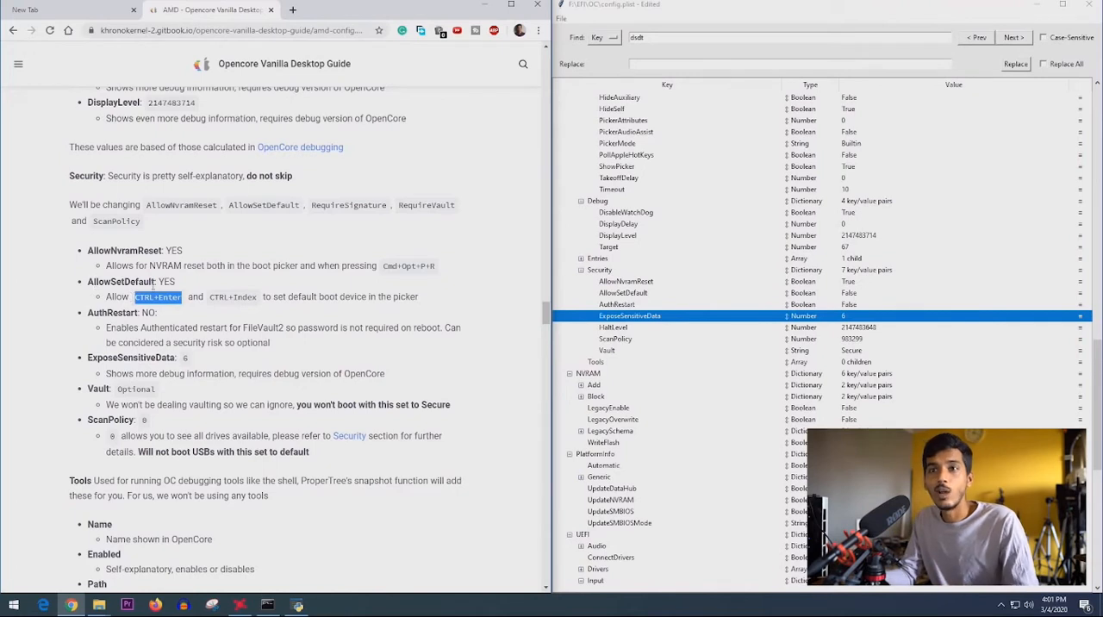
double_click(851, 293)
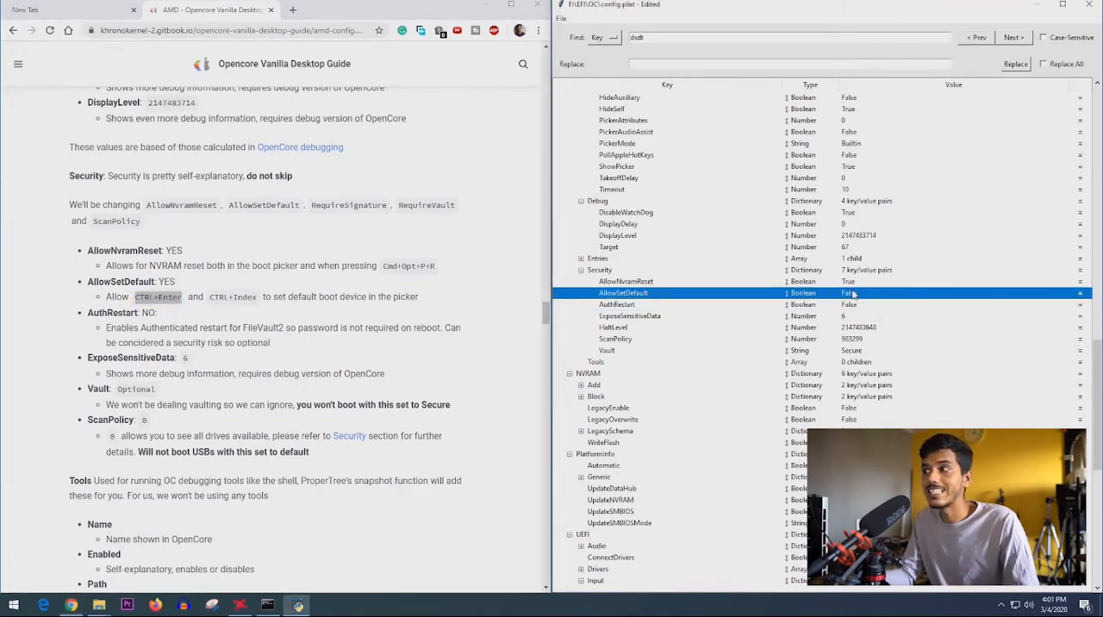
left_click(859, 292)
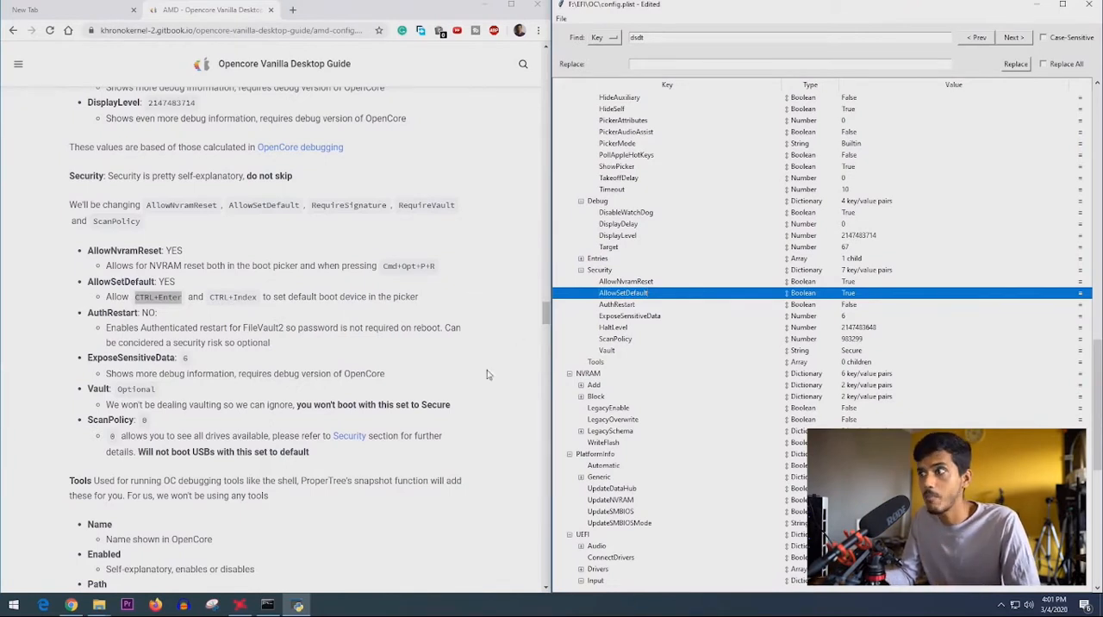
- Set Misc > Security > ScanPolicy to 0 in config.plist
left_click(740, 328)
left_click(739, 339)
scroll(392, 386, "down", 1)
double_click(868, 339)
type("0")
- Check the guide's Vault warning and clear the Misc > Security > Vault value in config.plist
left_click(852, 352)
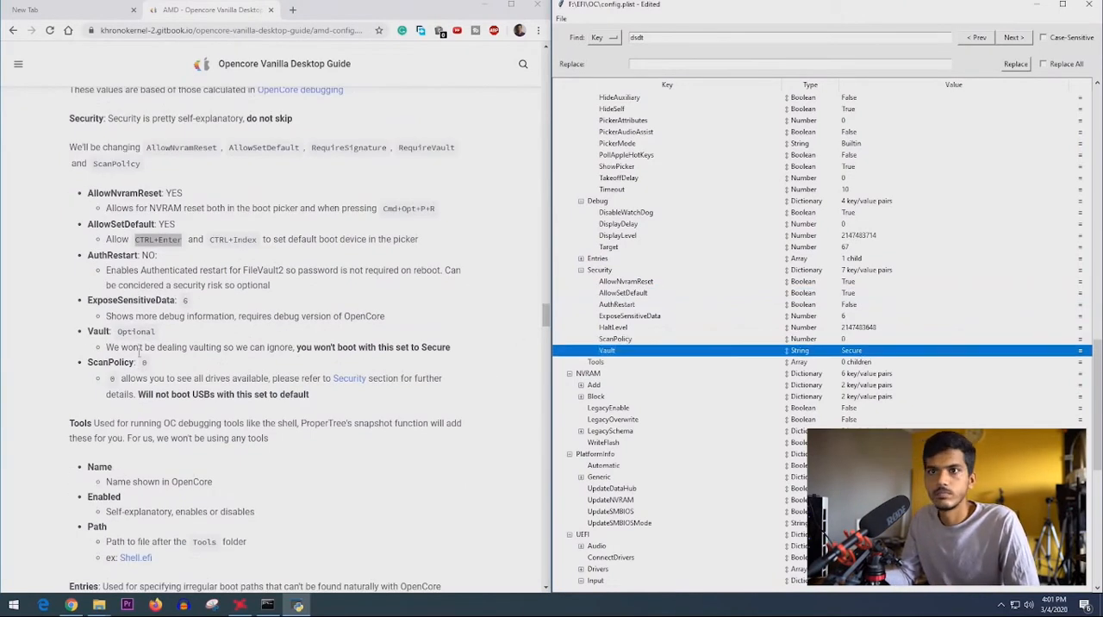
triple_click(370, 348)
left_click(456, 348)
left_click_drag(294, 348, 462, 351)
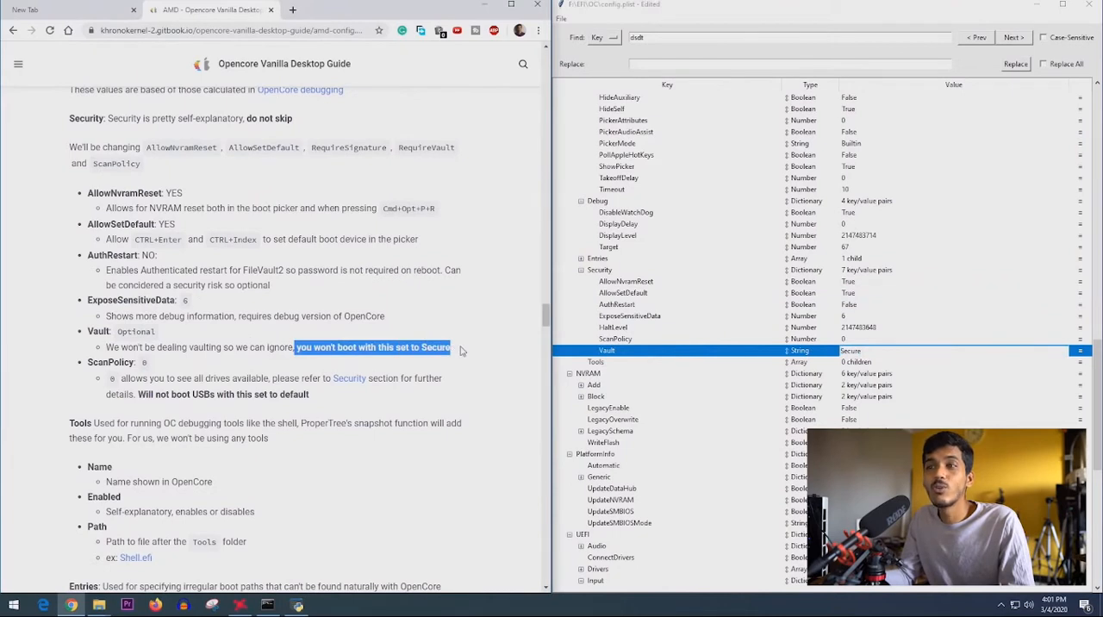
double_click(860, 352)
key("BackSpace")
left_click(769, 354)
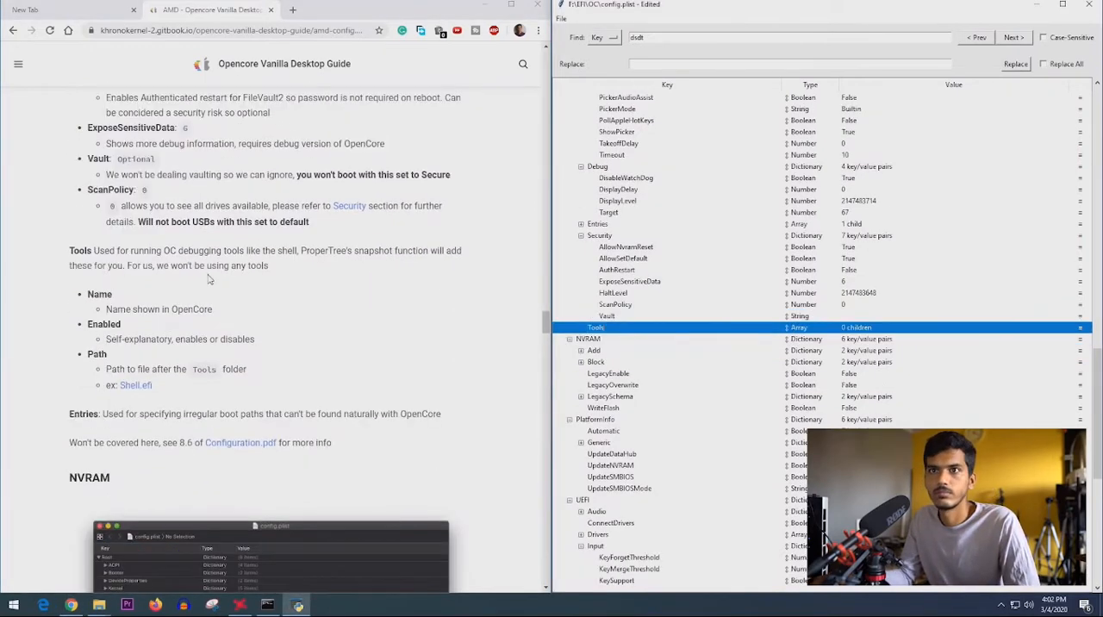
- Skim the guide's Tools section, expand NVRAM > Add in config.plist and set DefaultBackgroundColor to BFBFBF00
left_click_drag(255, 340, 109, 338)
left_click(596, 329)
scroll(123, 278, "up", 1)
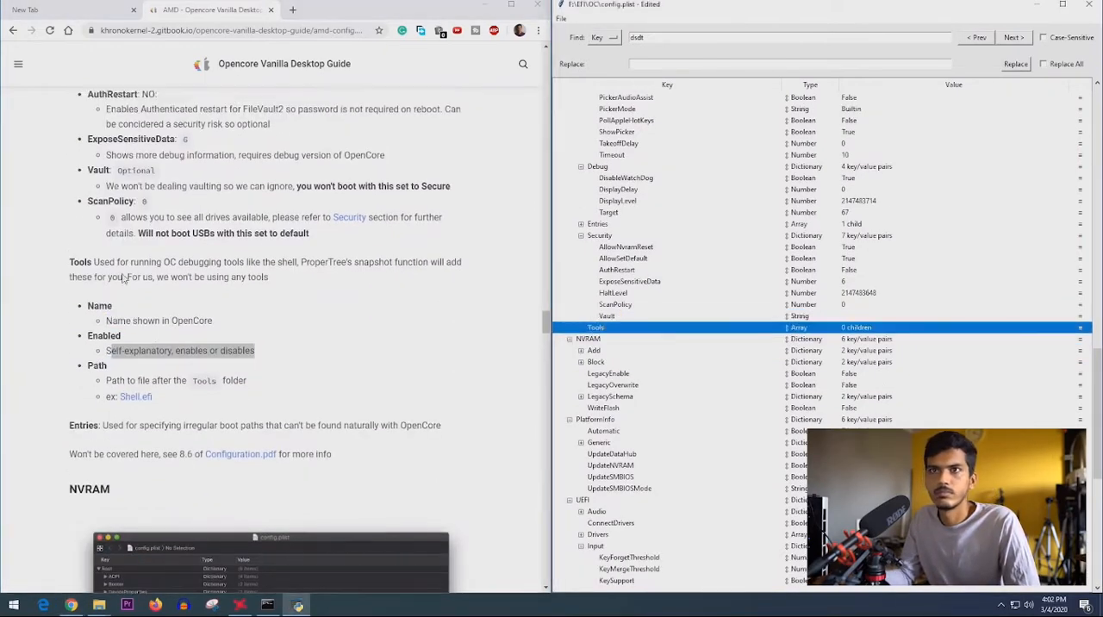
left_click(44, 387)
scroll(44, 386, "down", 8)
scroll(119, 296, "down", 2)
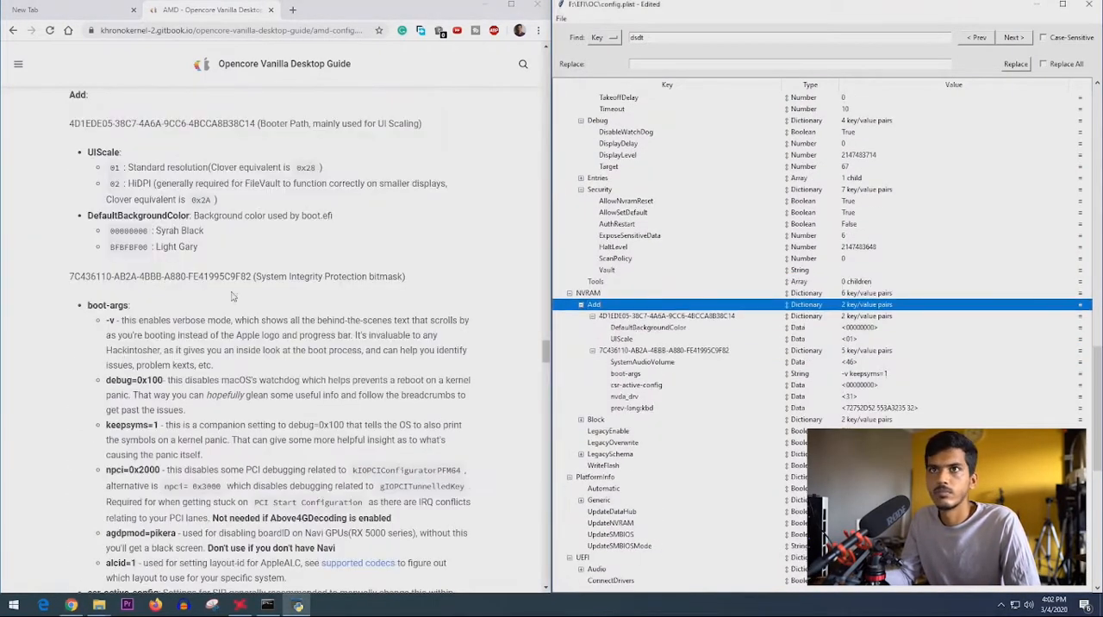
double_click(129, 246)
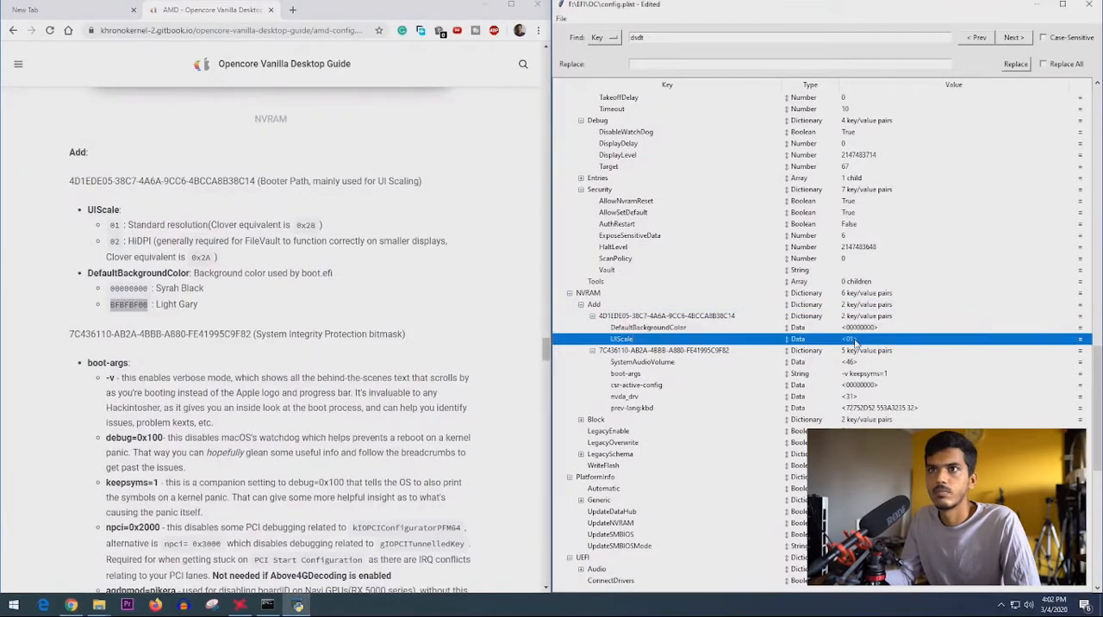
key("Down")
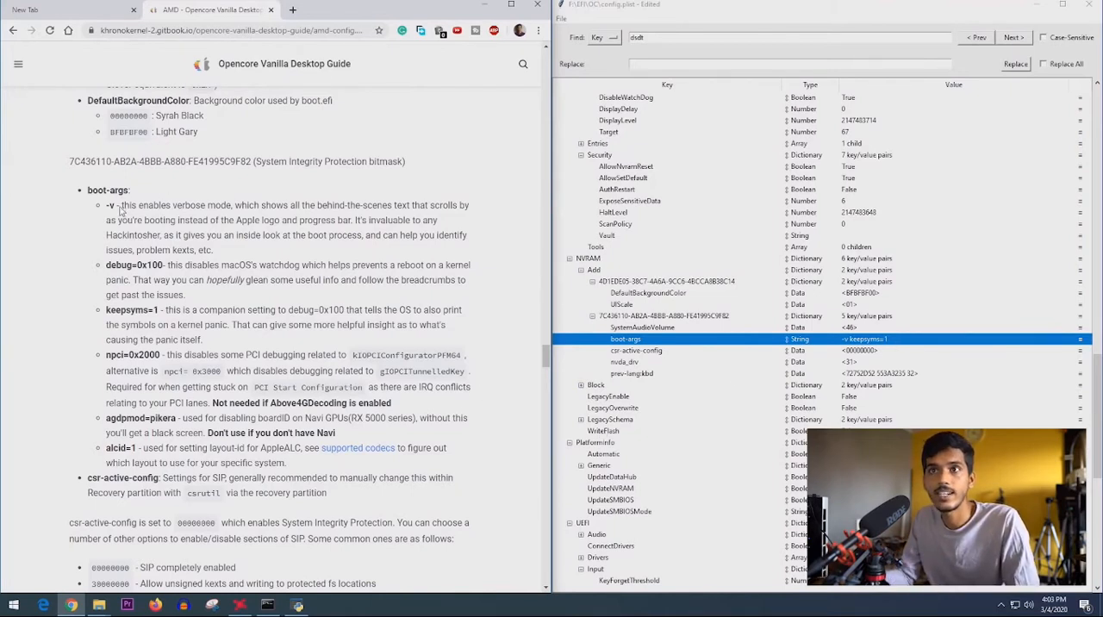
- Read the guide's -v and debug=0x100 explanations and append debug=0x100 to the NVRAM boot-args after keepsyms=1
left_click_drag(120, 207, 233, 209)
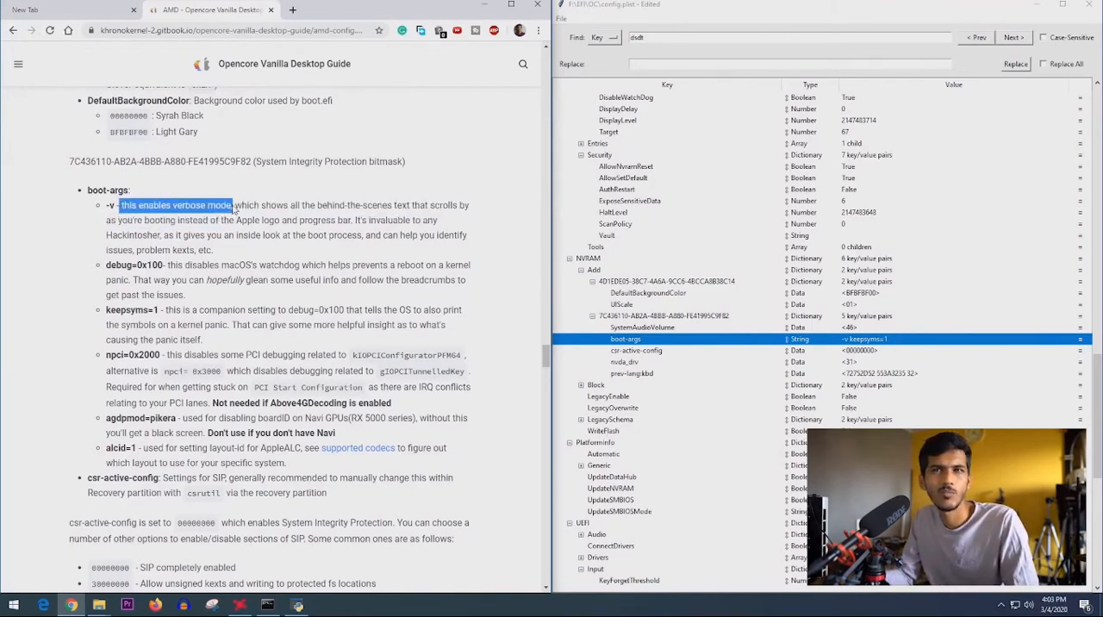
left_click_drag(163, 268, 245, 293)
left_click(193, 274)
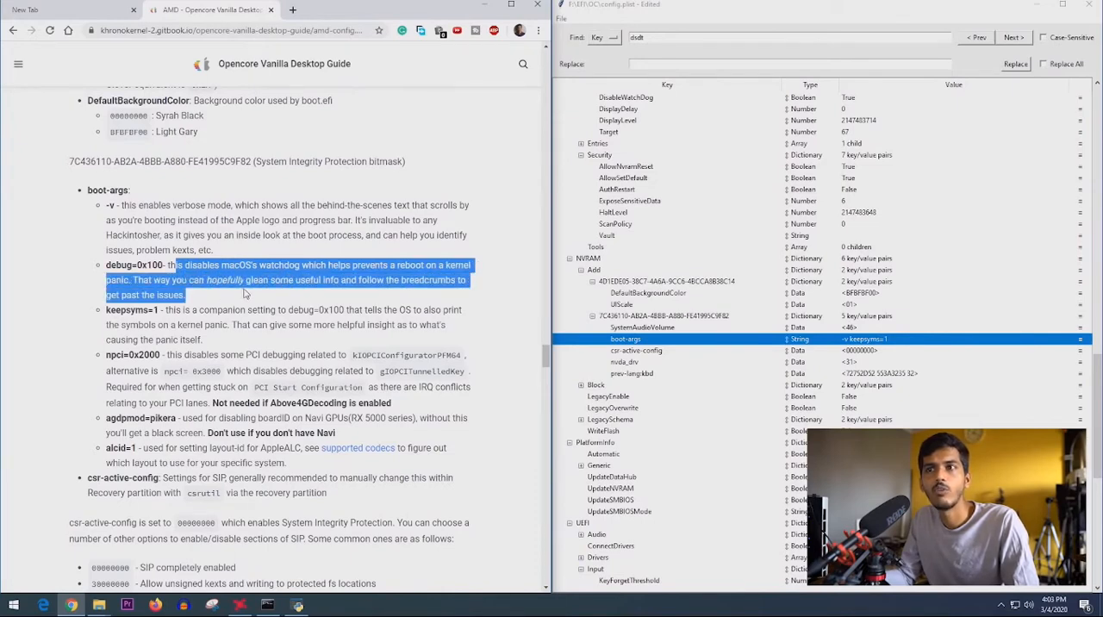
scroll(273, 293, "down", 1)
left_click(106, 216)
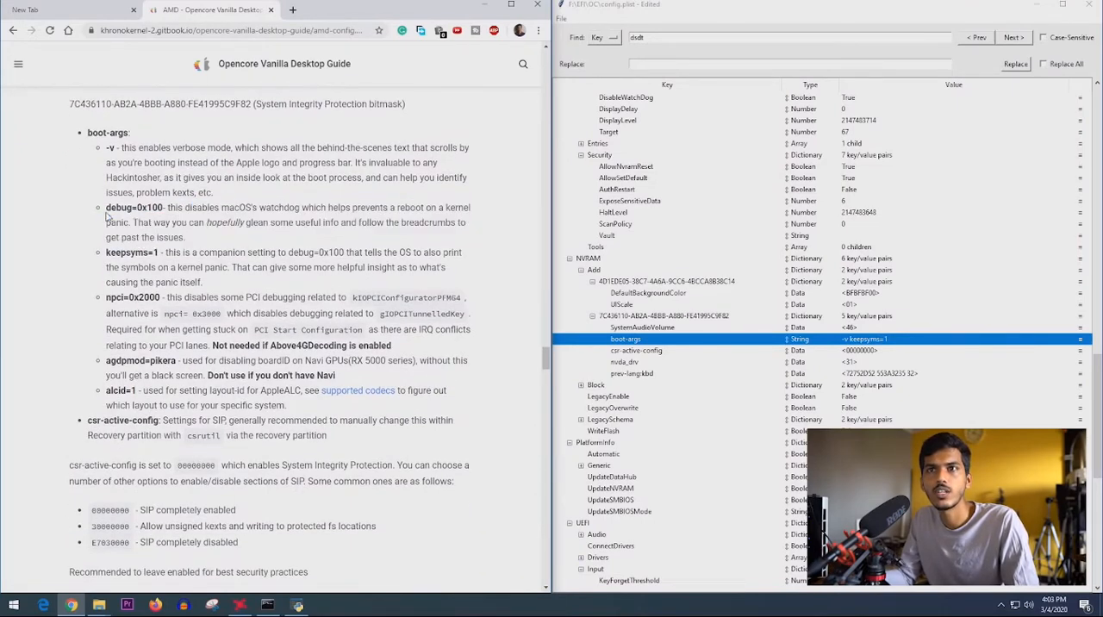
left_click_drag(106, 216, 163, 218)
key("ctrl+c")
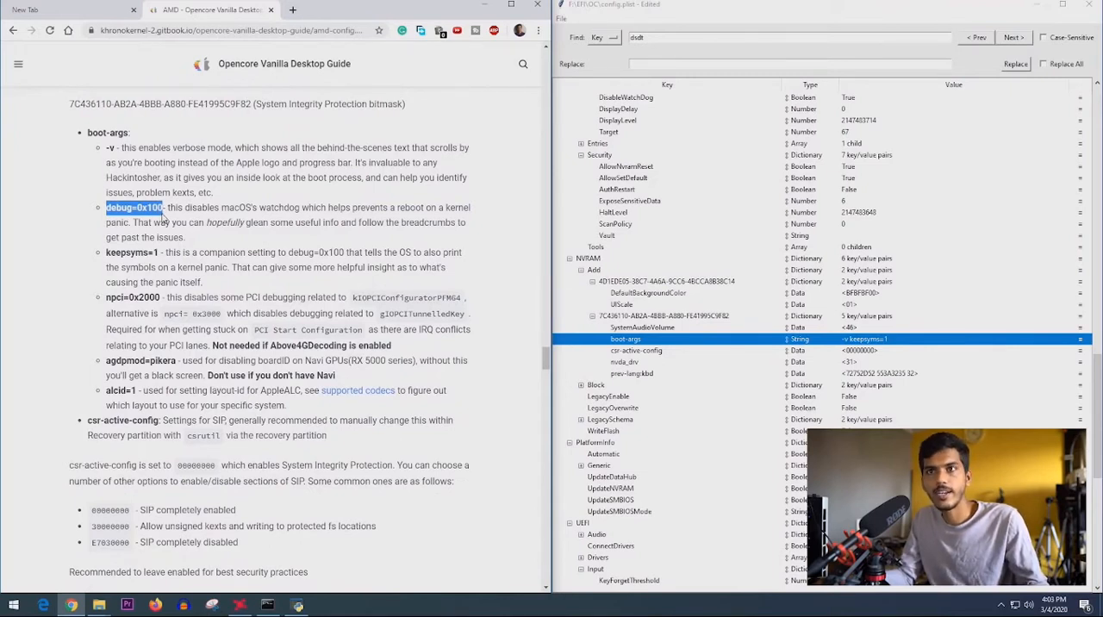
left_click(910, 340)
double_click(898, 339)
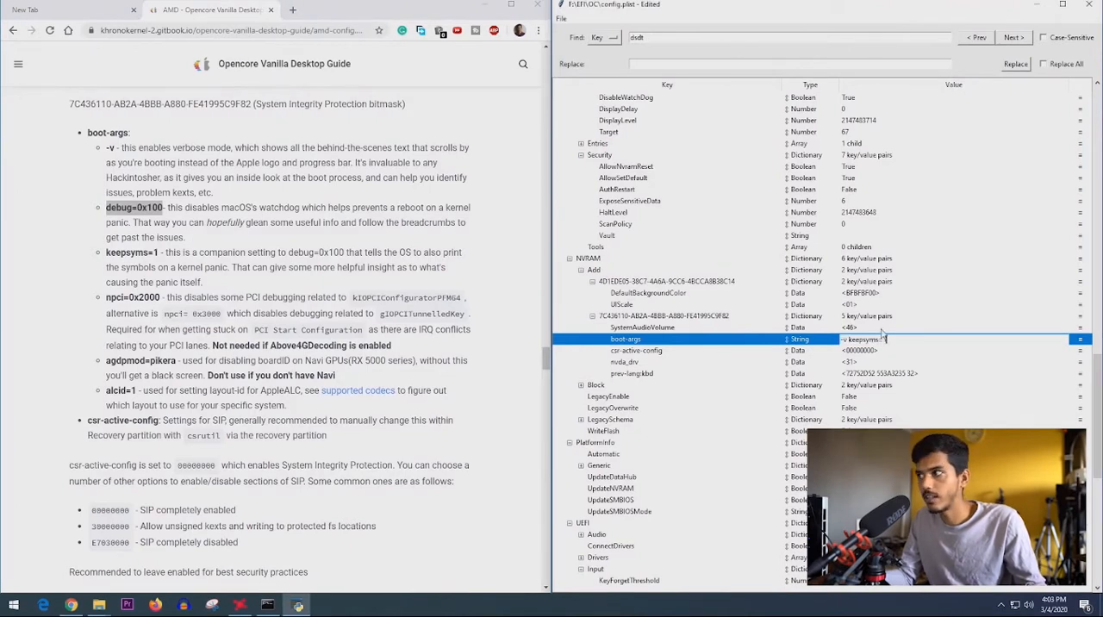
key("ctrl+v")
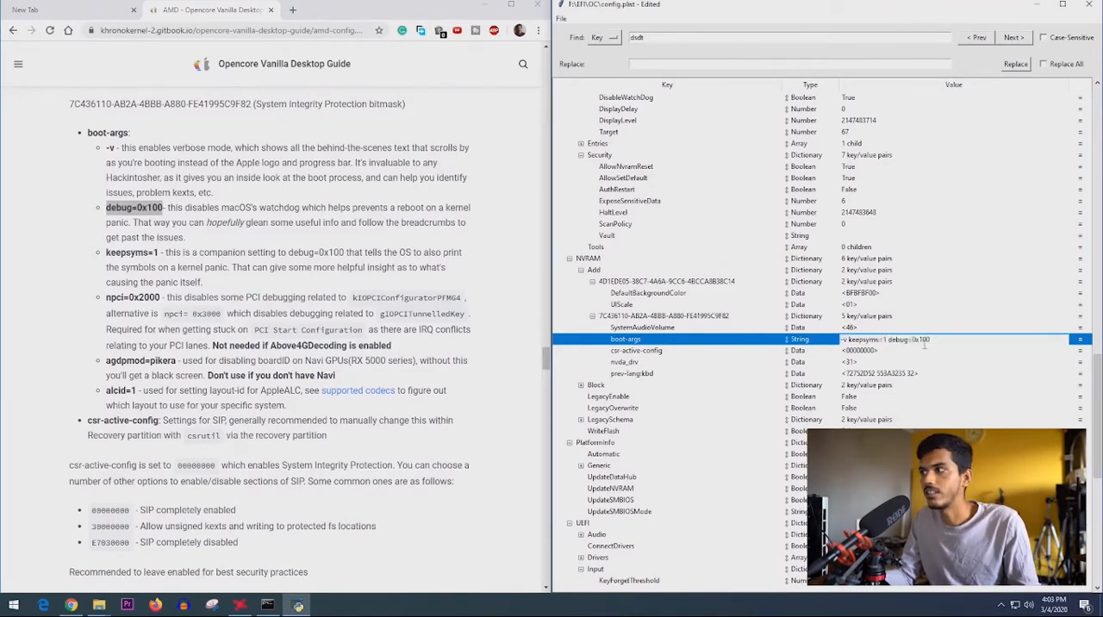
- Read the guide's notes on npci=0x2000, agdpmod=pikera and alcid=1, and open its supported codecs link in a new tab
scroll(233, 271, "down", 1)
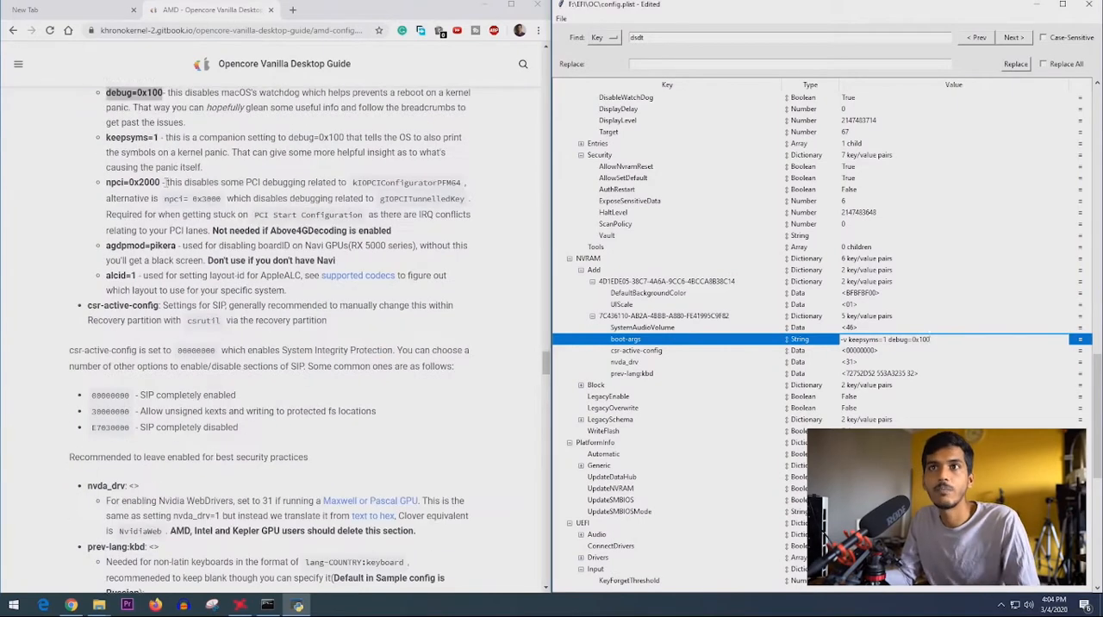
left_click_drag(212, 230, 392, 230)
left_click_drag(207, 261, 347, 262)
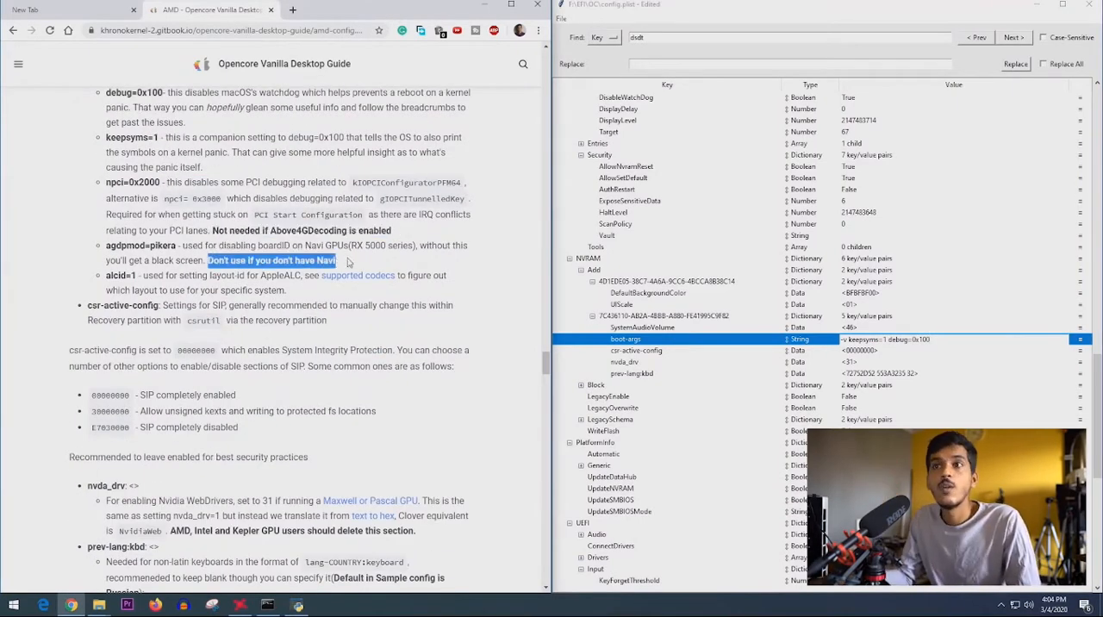
left_click_drag(106, 245, 338, 261)
left_click_drag(106, 276, 297, 292)
left_click(344, 291)
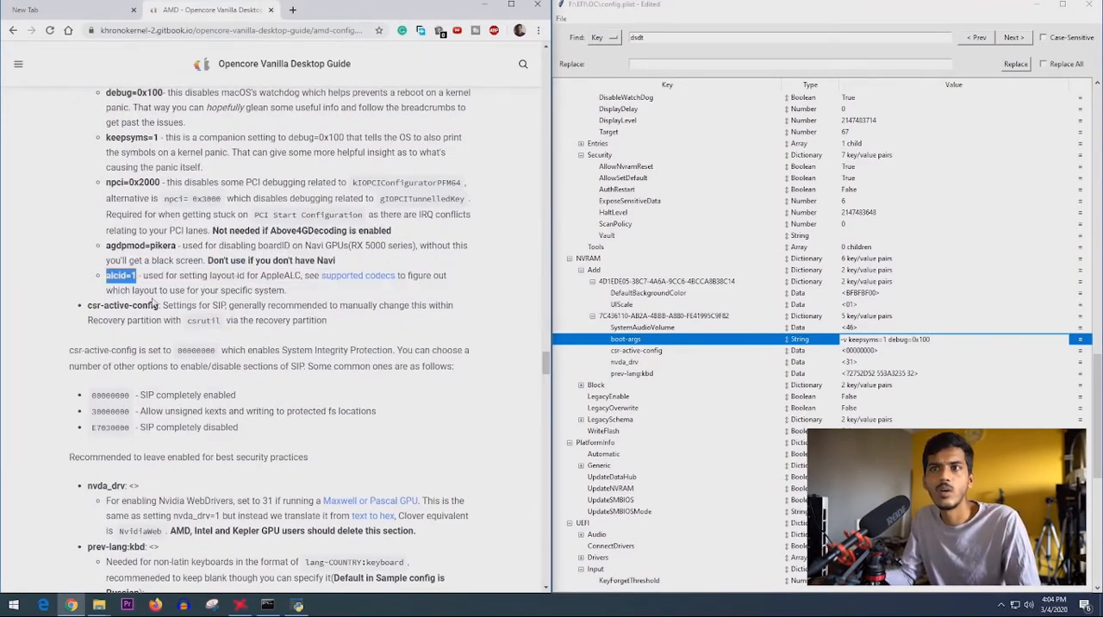
middle_click(361, 279)
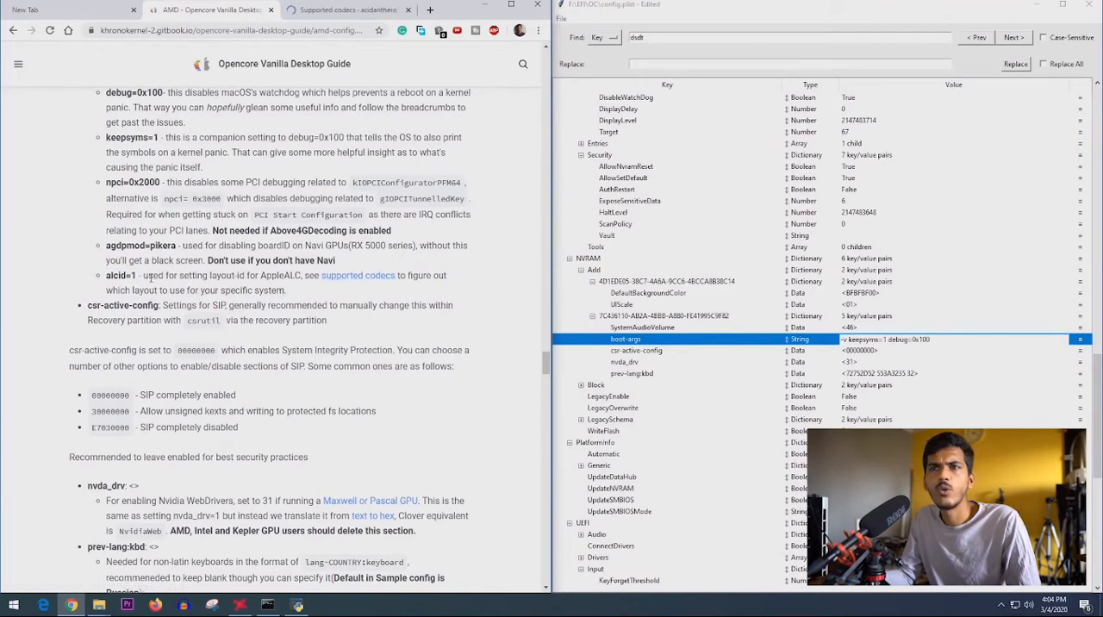
left_click_drag(431, 276, 435, 292)
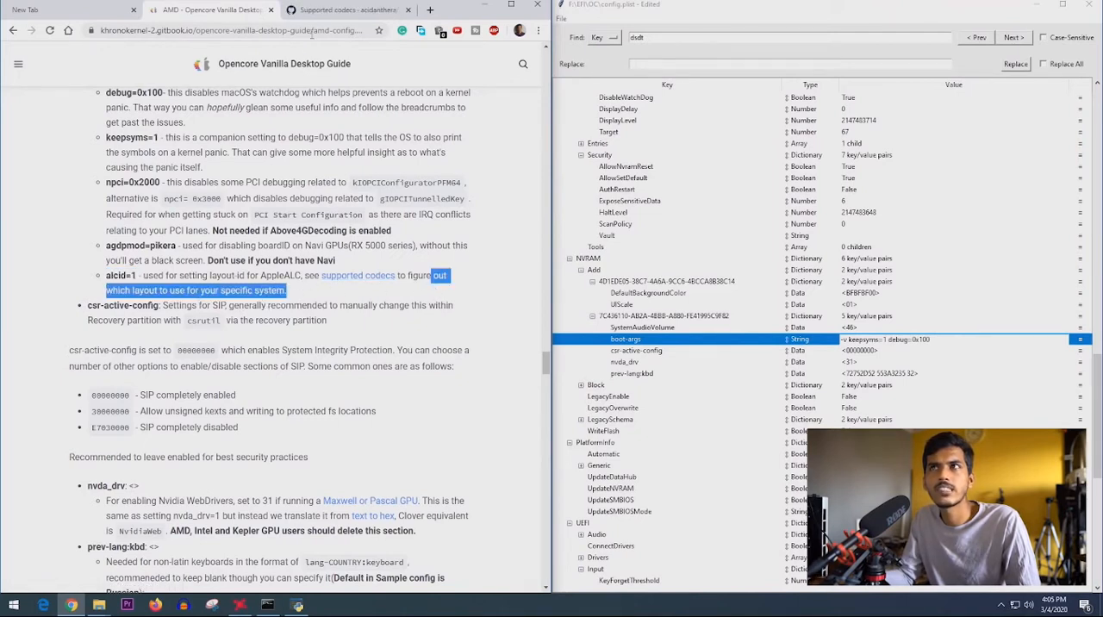
- Browse the AppleALC Supported codecs table on GitHub for the codecs and their layout IDs, down to the Realtek entries
left_click(336, 9)
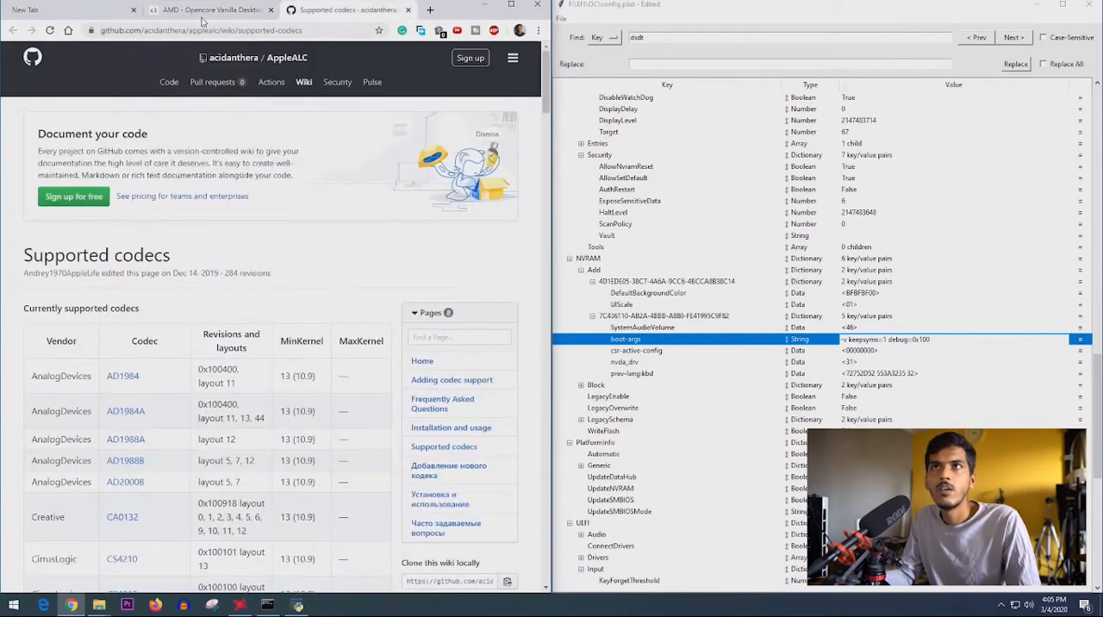
left_click(204, 15)
left_click(324, 14)
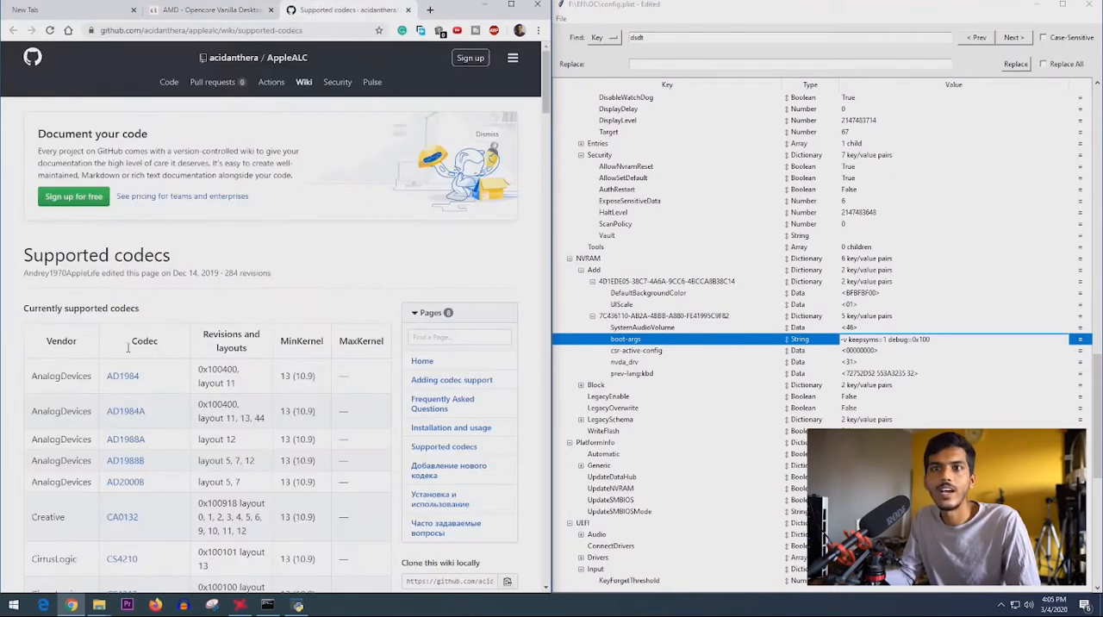
scroll(127, 347, "down", 3)
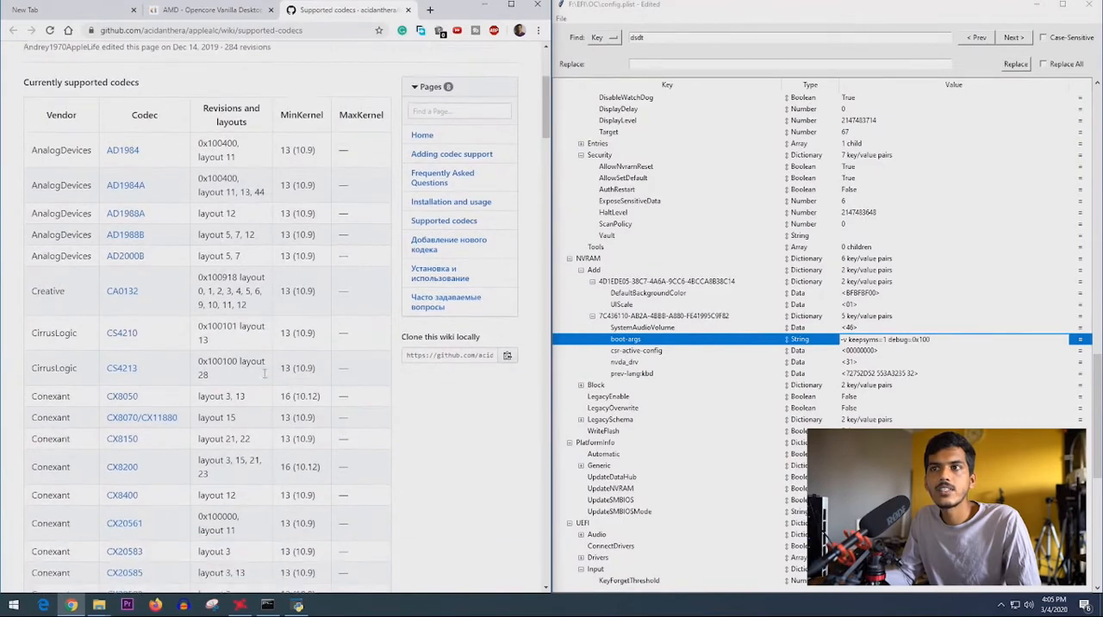
scroll(265, 373, "down", 2)
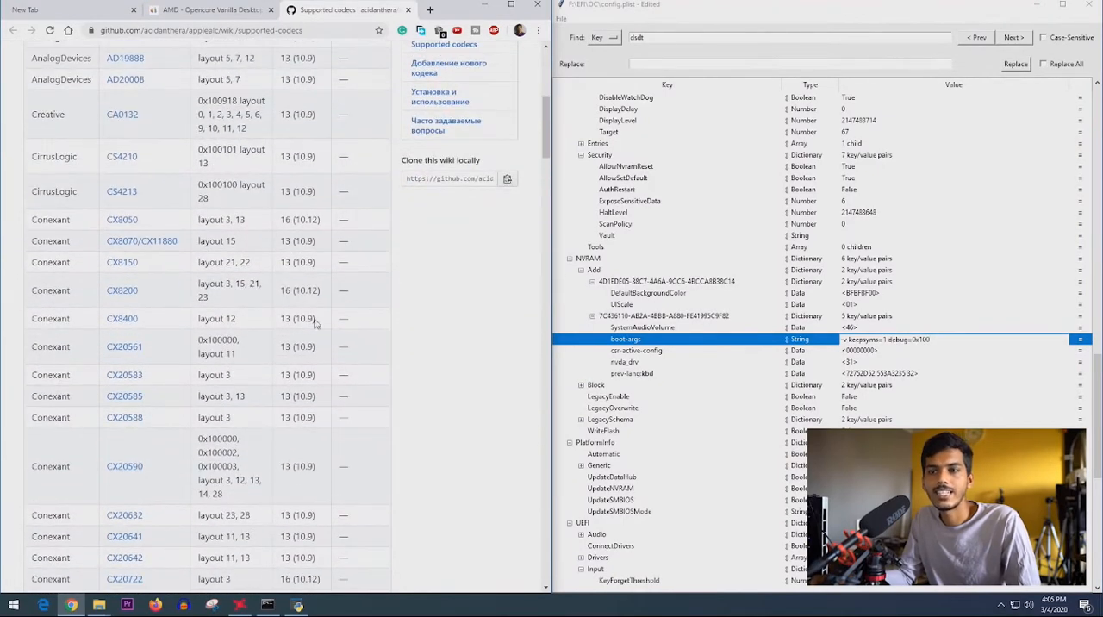
scroll(314, 321, "up", 6)
scroll(220, 332, "down", 11)
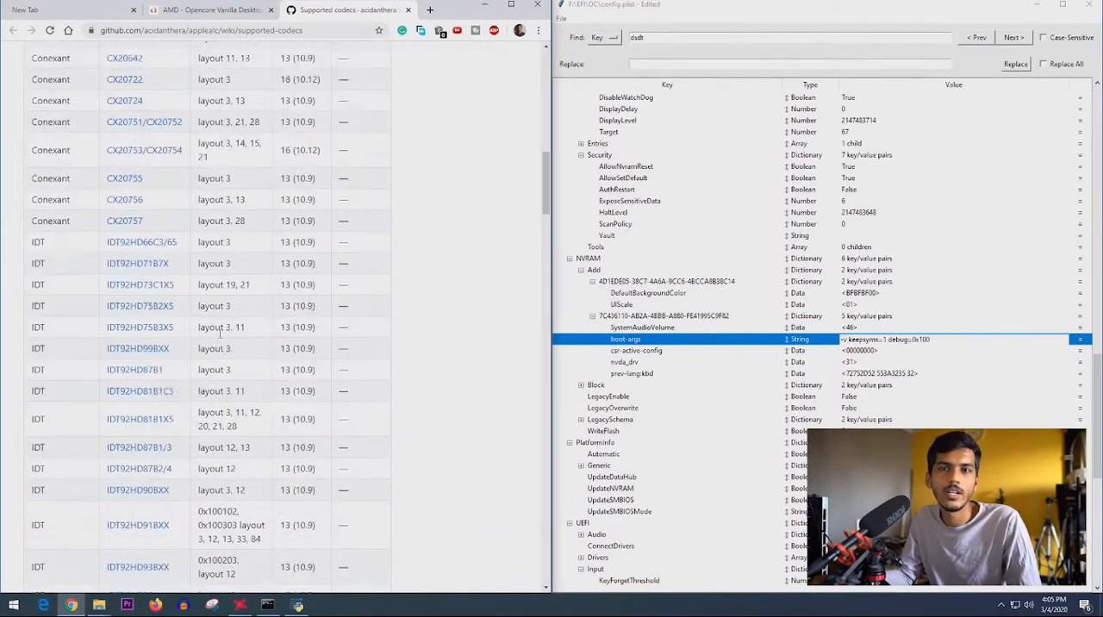
scroll(113, 364, "down", 10)
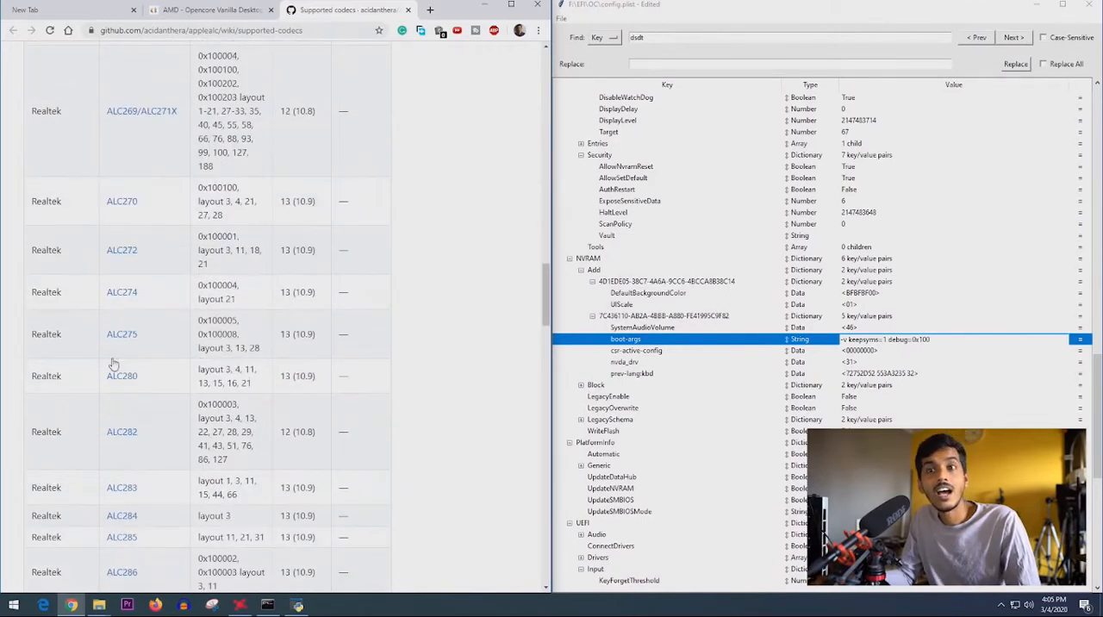
- Search the web for "gigabyte x570 aorus elite" in a new tab and open the motherboard's product page
left_click(429, 11)
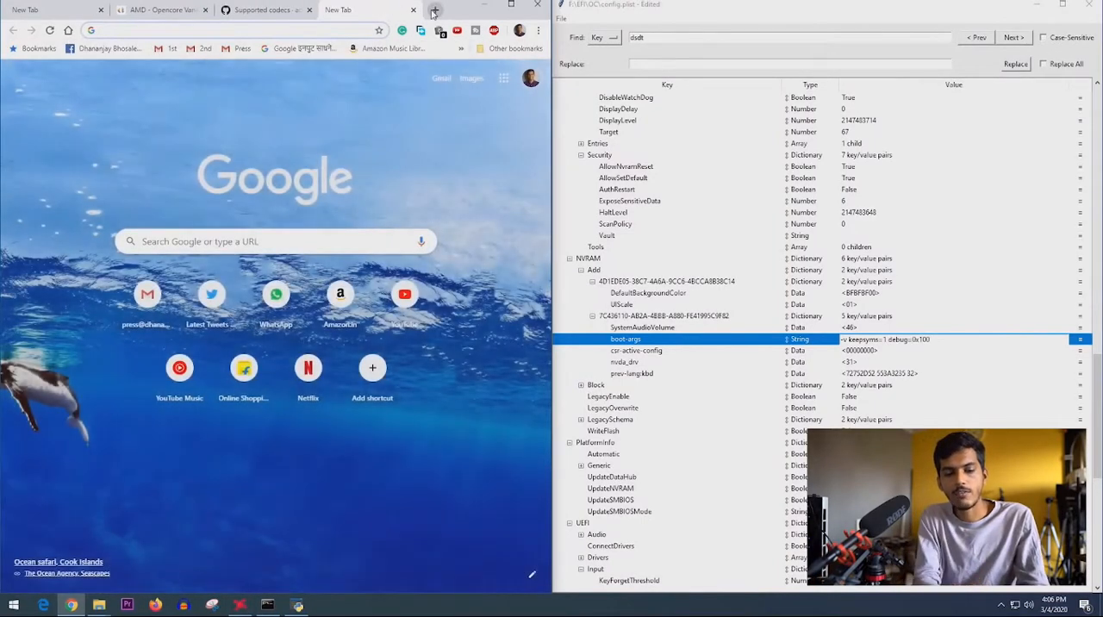
type("as")
key("BackSpace")
key("BackSpace")
key("BackSpace")
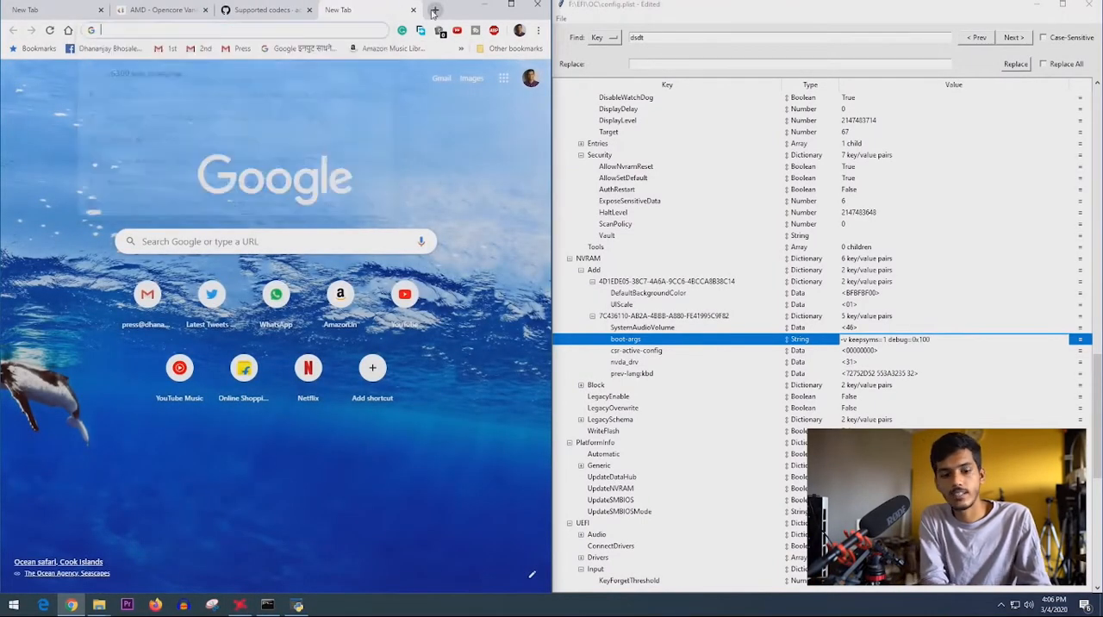
type("giga")
key("Down")
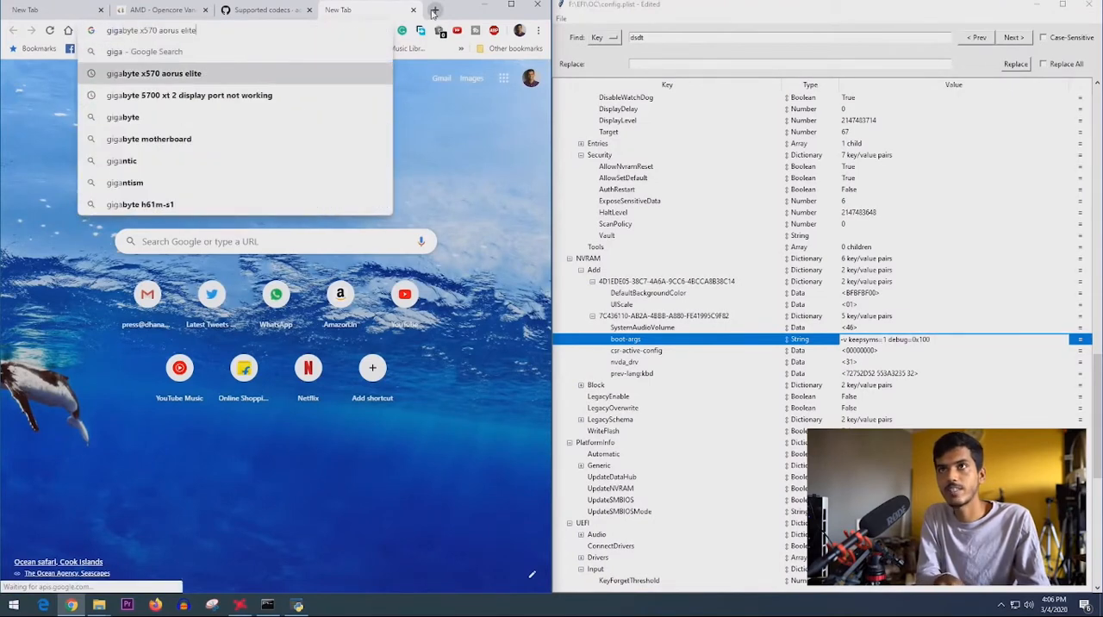
key("Return")
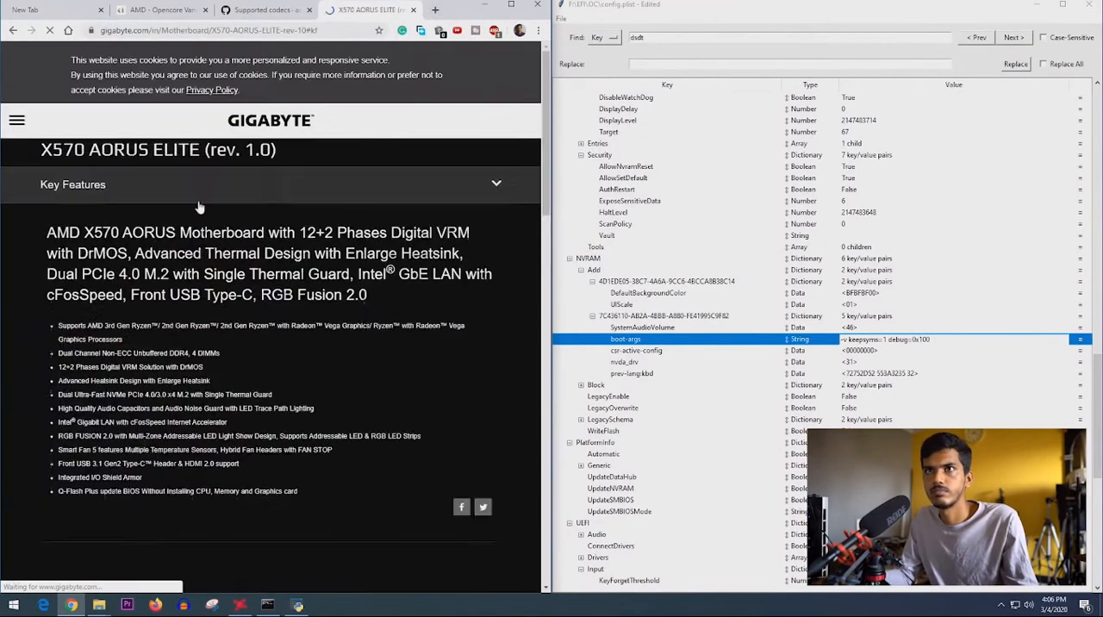
- Open the X570 AORUS ELITE's Specification page and highlight the codec entry in its Audio section
left_click(231, 135)
left_click(102, 155)
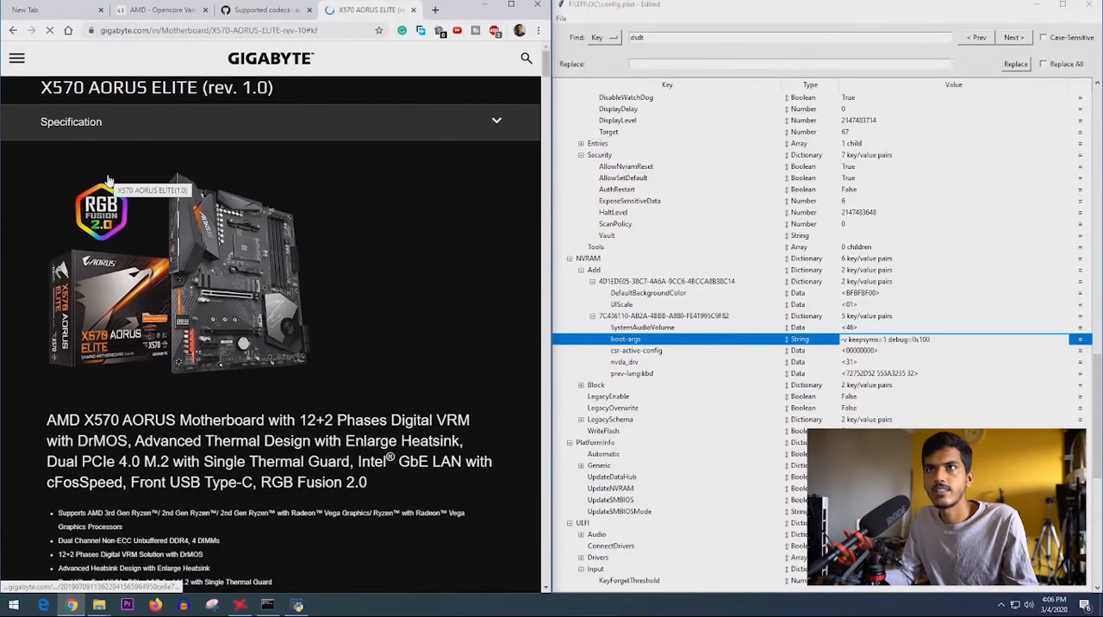
scroll(87, 259, "down", 3)
scroll(75, 301, "down", 1)
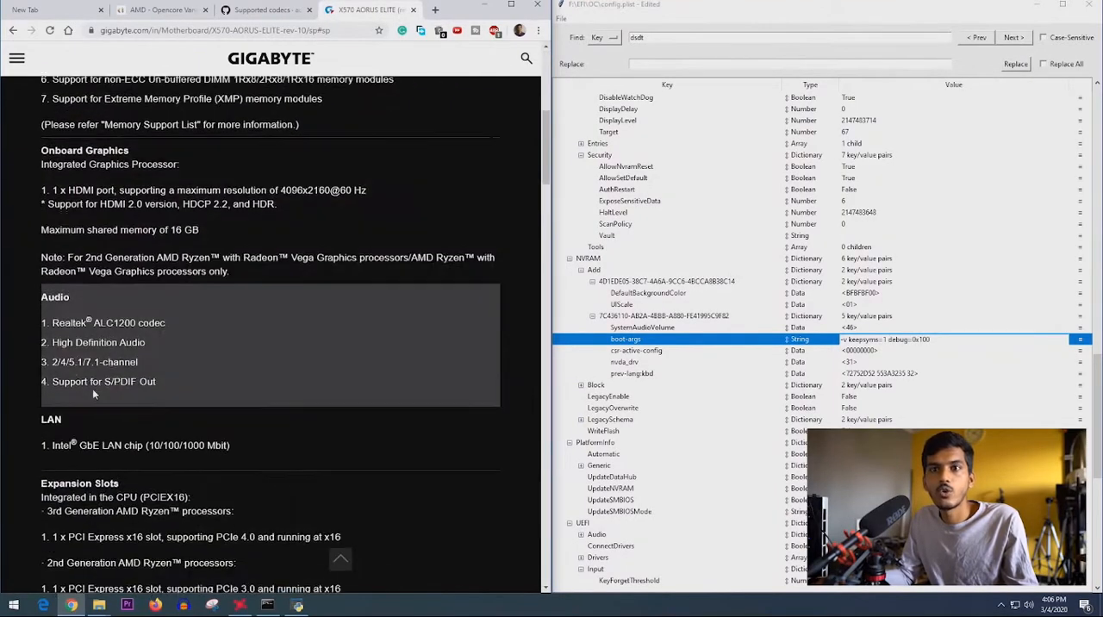
left_click_drag(49, 316, 175, 317)
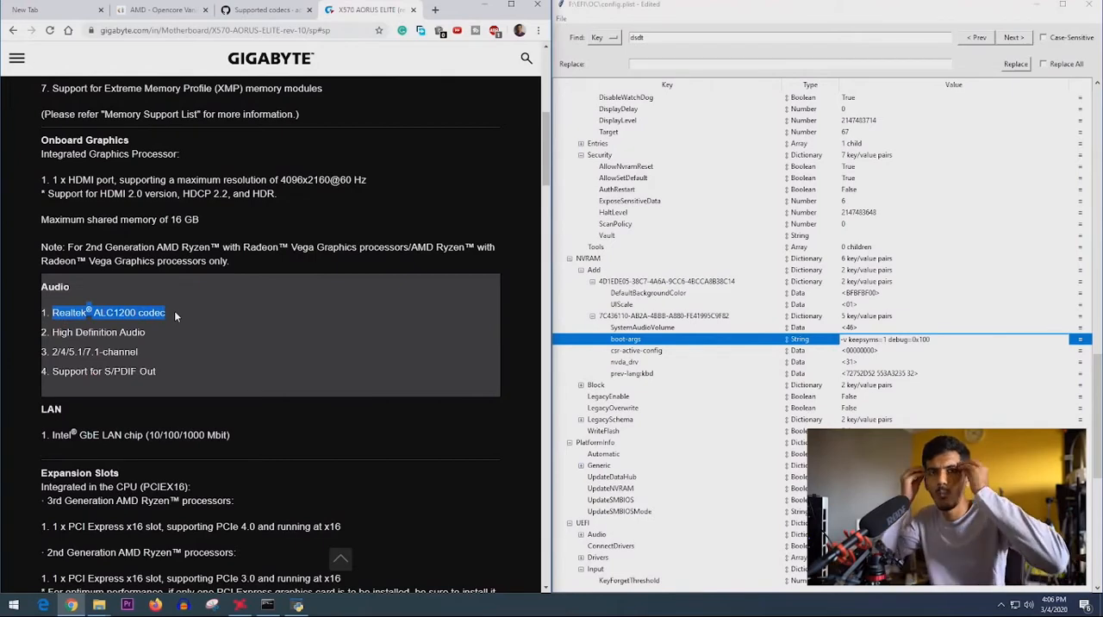
- Return to the AppleALC Supported codecs table and highlight the layout IDs in the ALC888/ALC1200 row
left_click(267, 9)
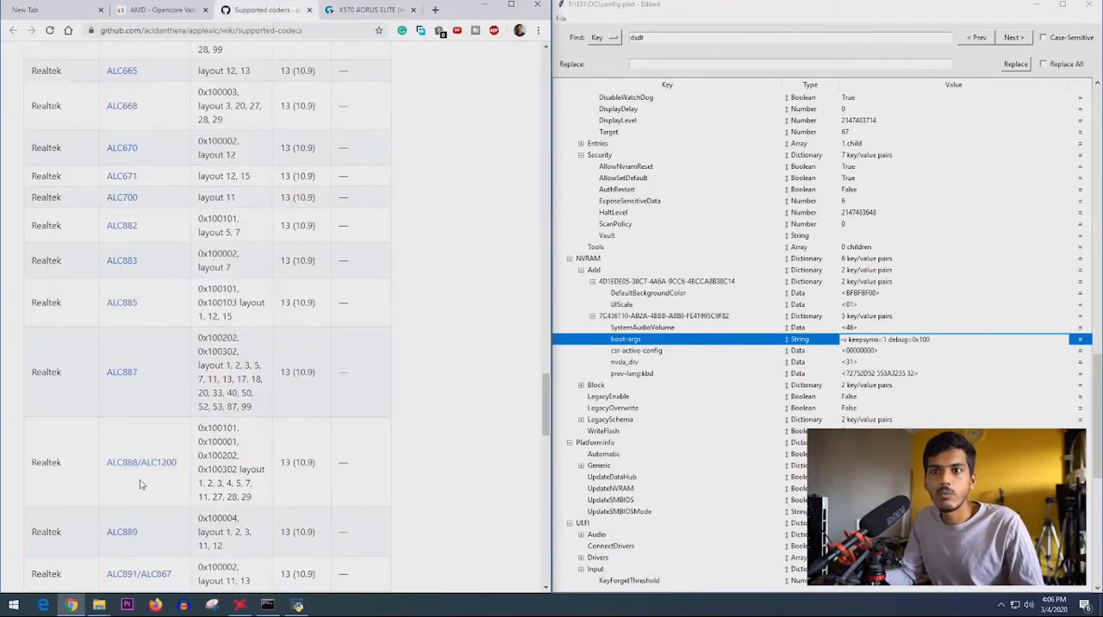
left_click_drag(178, 465, 144, 462)
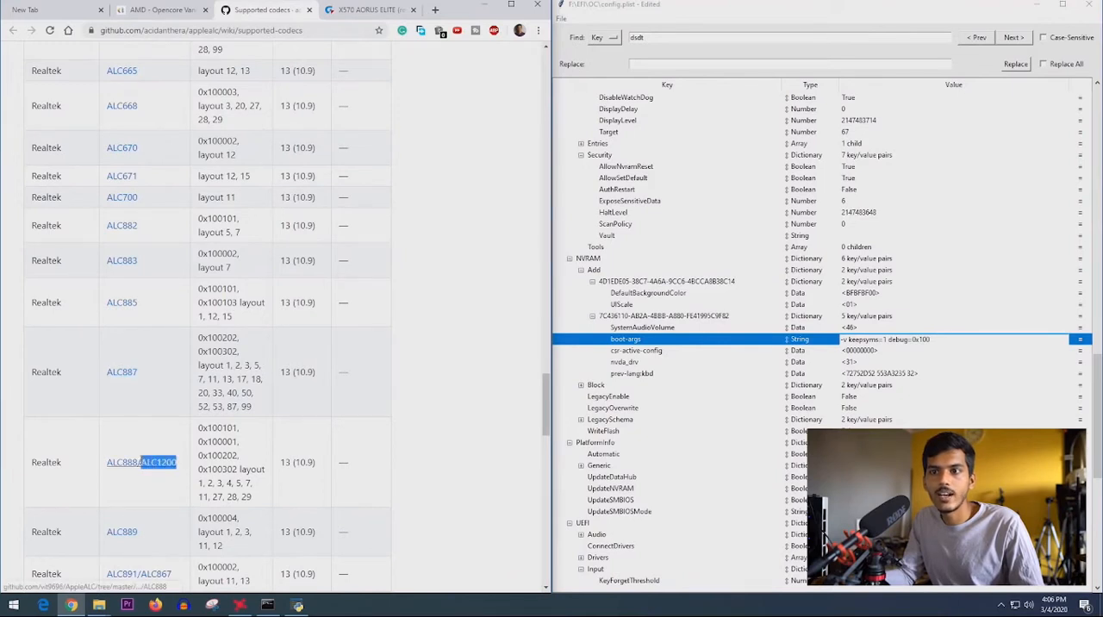
scroll(196, 445, "down", 2)
left_click_drag(198, 368, 252, 381)
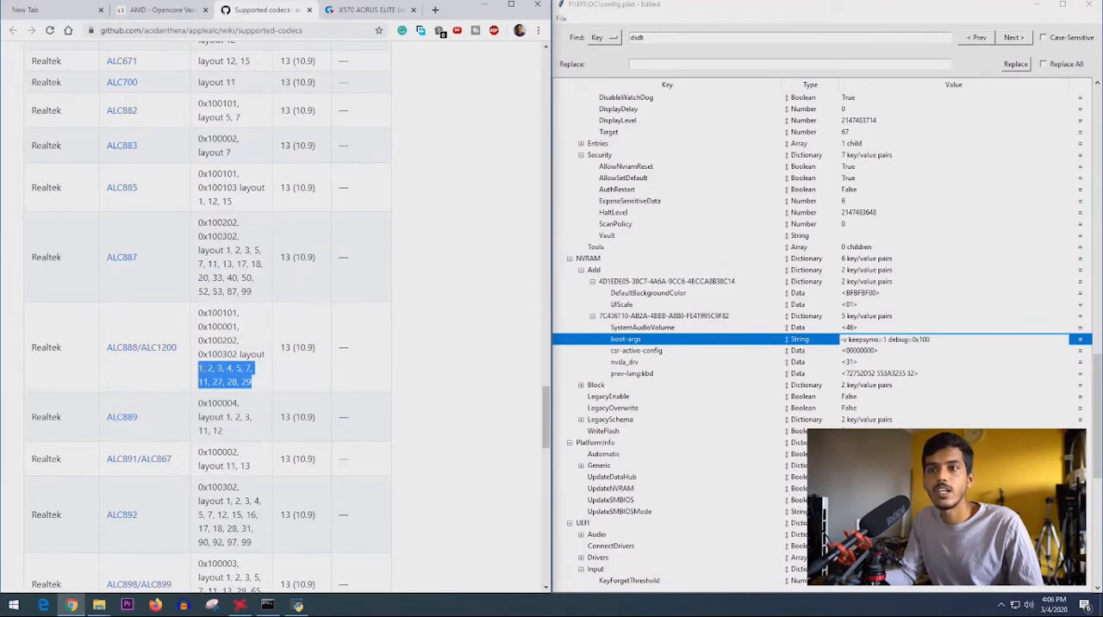
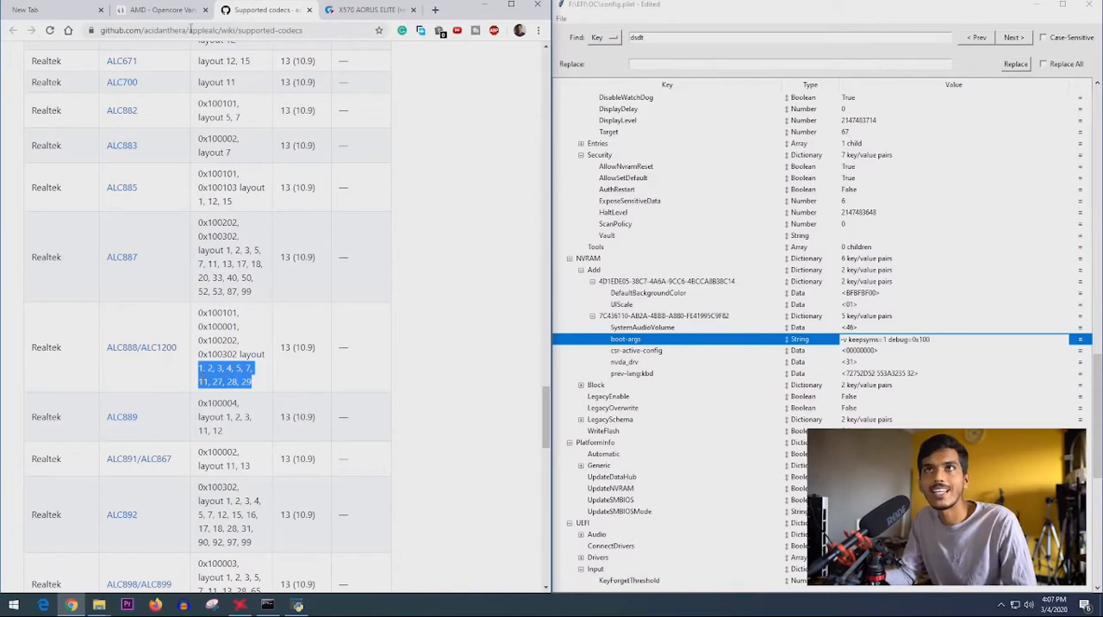
- Append alcid=1 from the guide to the boot-args value, checking layout 1 for ALC888/ALC1200 in the supported codecs table
left_click(200, 368)
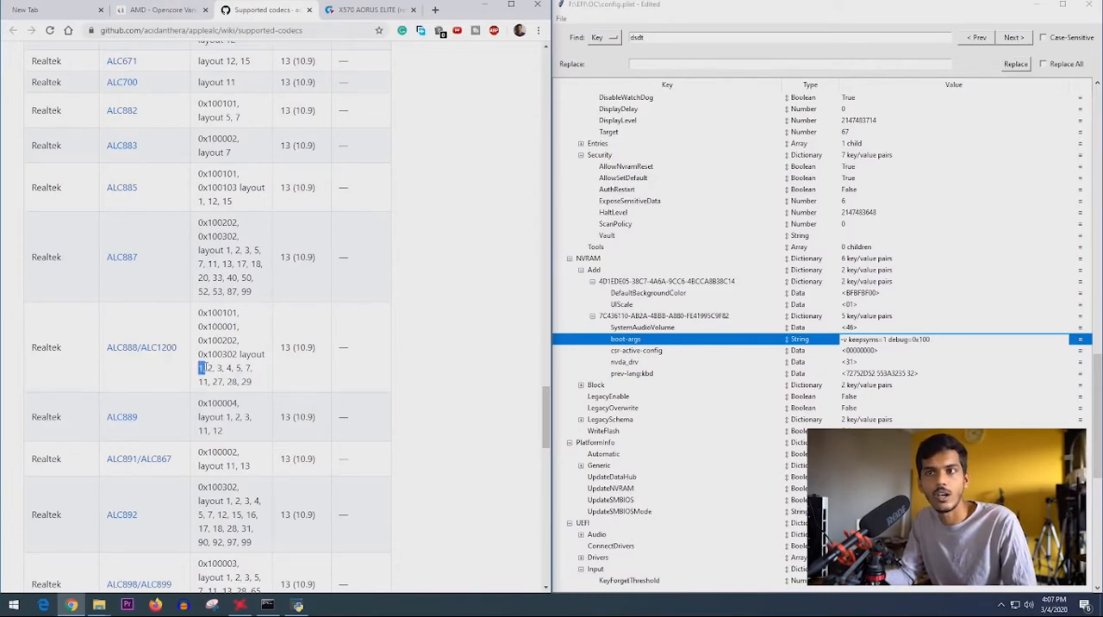
left_click(159, 10)
left_click_drag(106, 448, 133, 448)
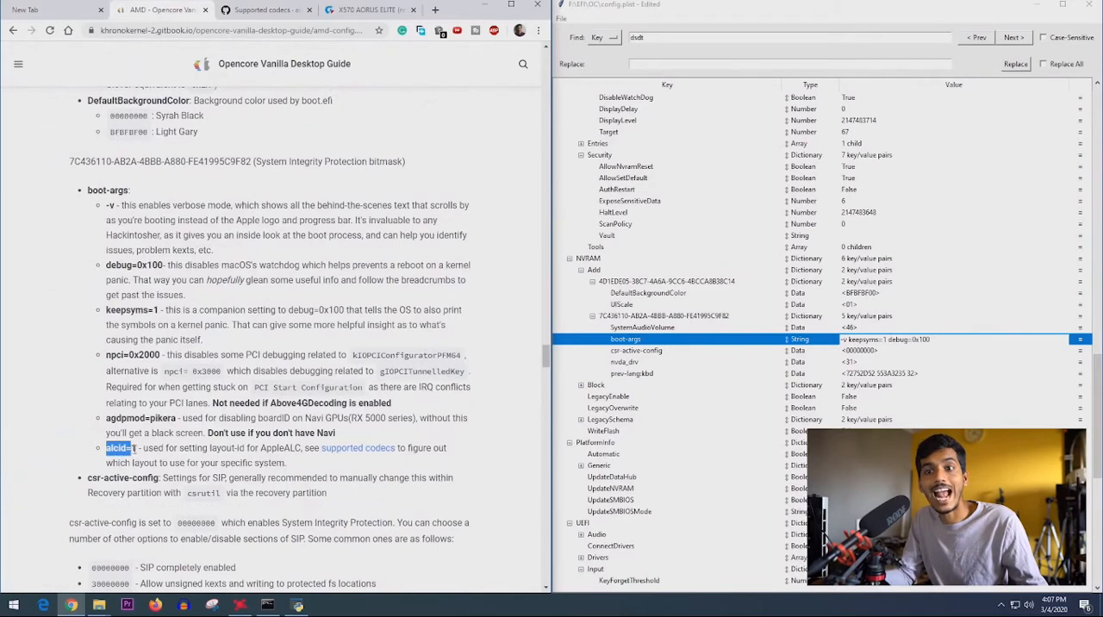
double_click(965, 338)
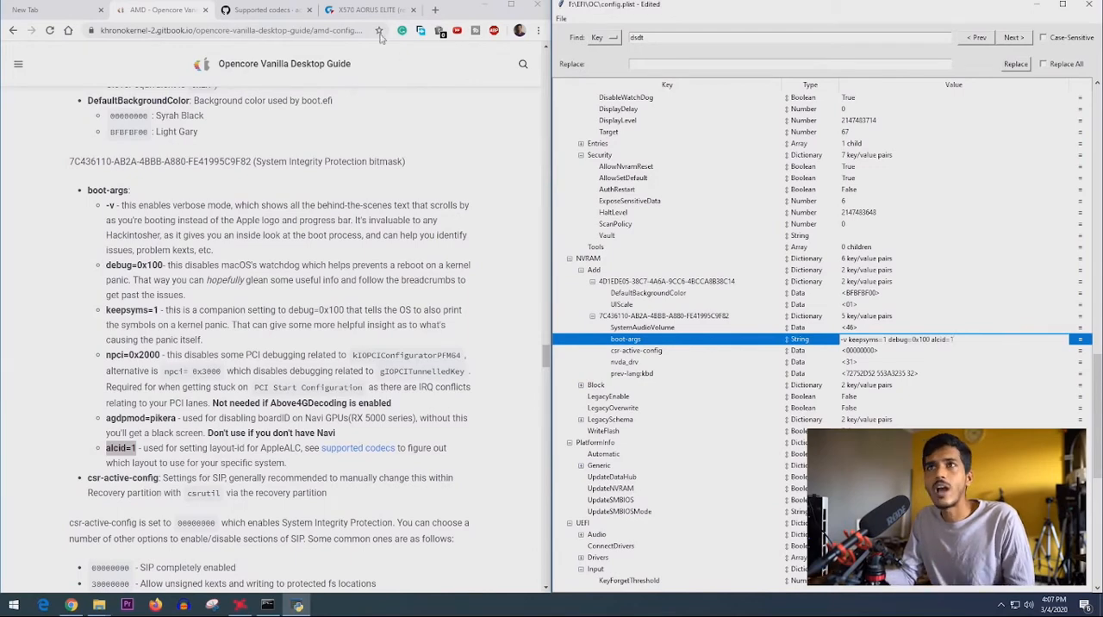
left_click(263, 9)
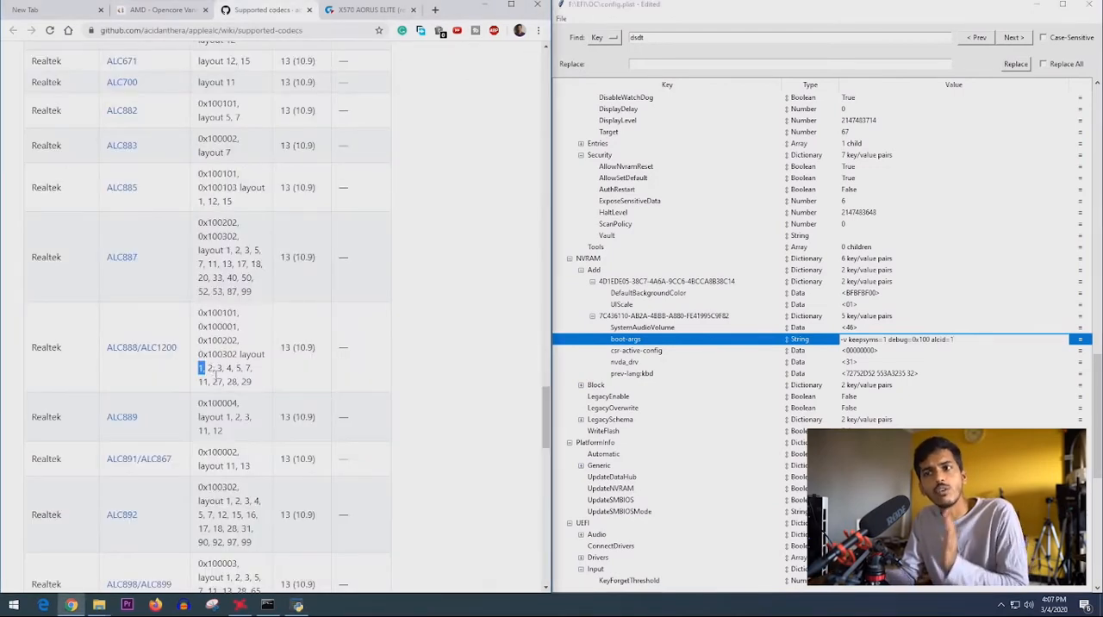
left_click(157, 10)
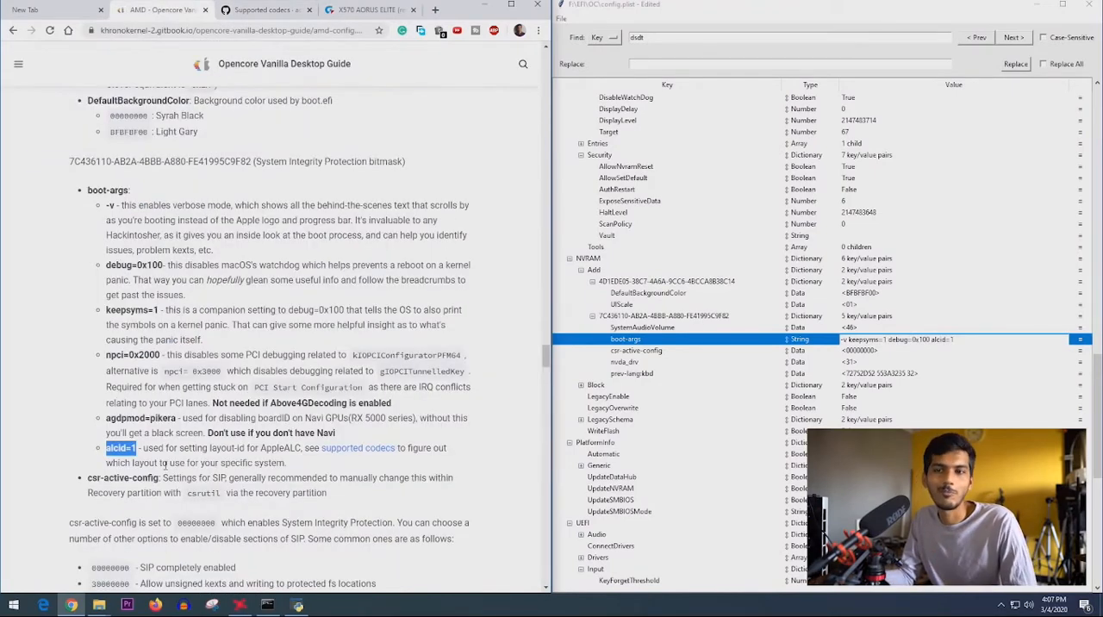
- Review the csr-active-config entry against the guide and expand the Block section under NVRAM
scroll(166, 465, "down", 1)
left_click(862, 354)
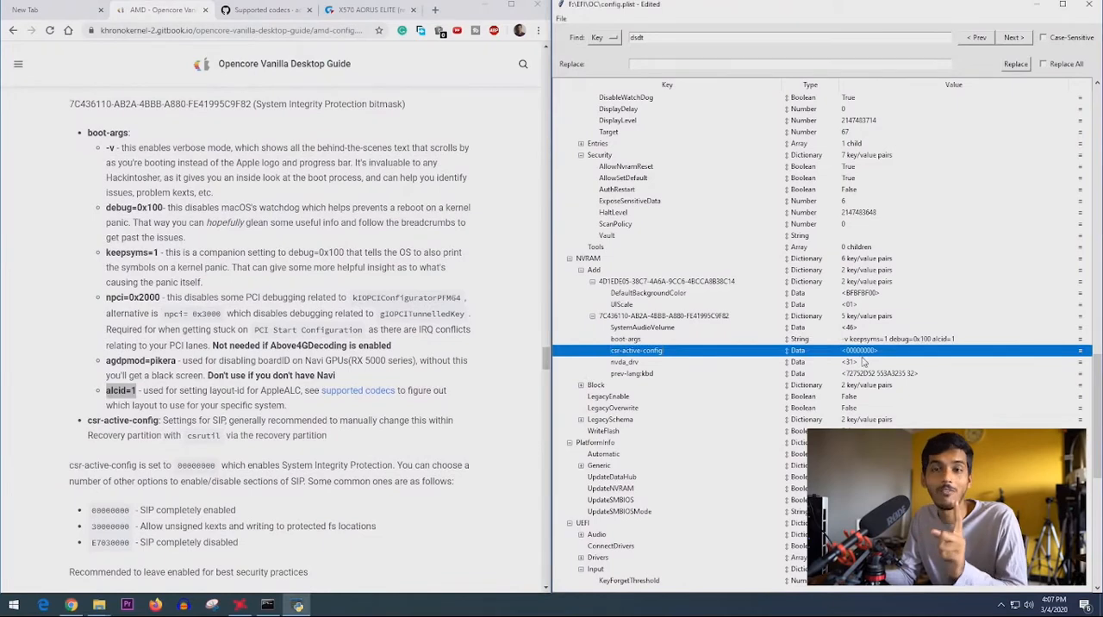
left_click(508, 404)
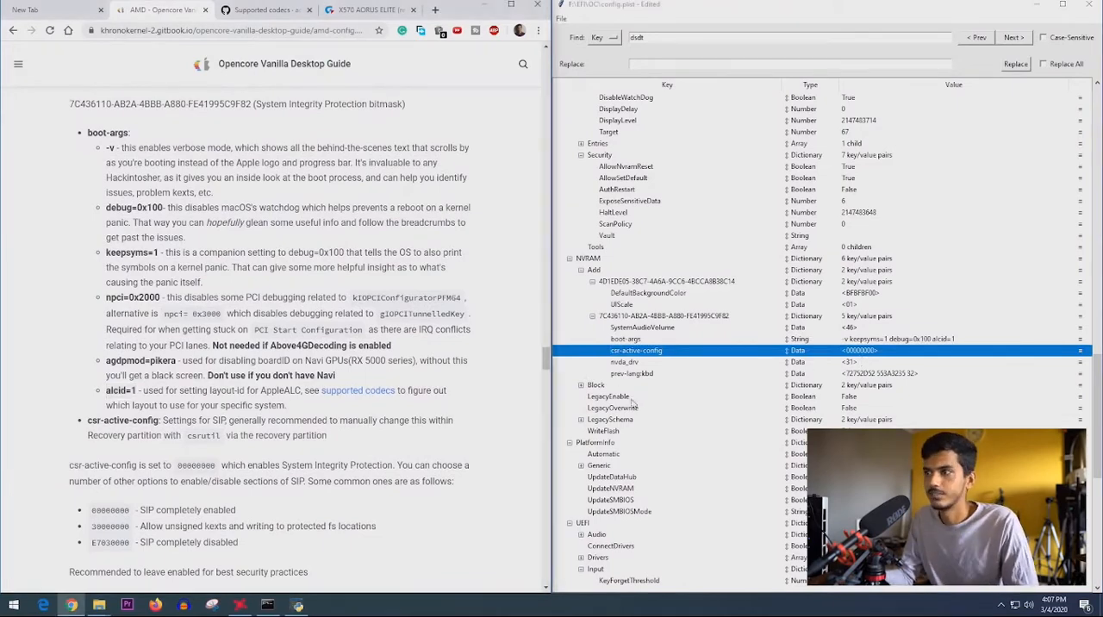
left_click(632, 374)
scroll(147, 359, "down", 5)
left_click(595, 386)
left_click(581, 385)
scroll(603, 385, "down", 2)
scroll(512, 402, "up", 3)
scroll(168, 394, "up", 1)
scroll(184, 354, "down", 2)
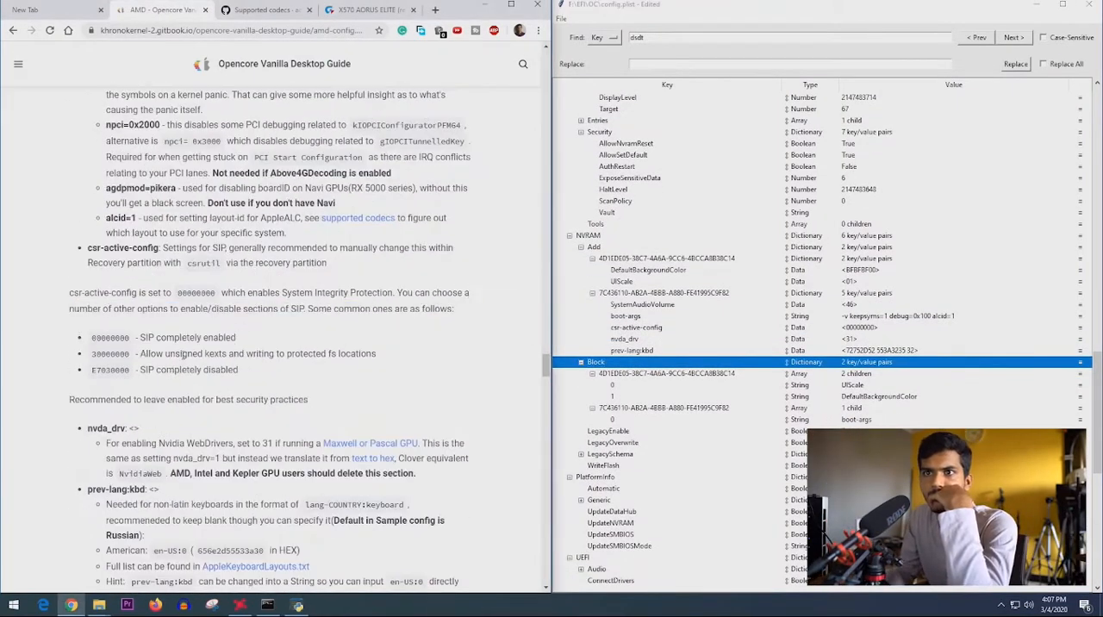
- Check the guide's nvda_drv note for AMD, Intel and Kepler GPUs and remove the nvda_drv entry from NVRAM
scroll(184, 354, "down", 2)
left_click_drag(69, 285, 308, 285)
scroll(632, 385, "down", 2)
left_click(624, 316)
left_click_drag(131, 329, 310, 329)
left_click_drag(416, 359, 275, 361)
left_click(192, 371)
left_click_drag(280, 360, 431, 367)
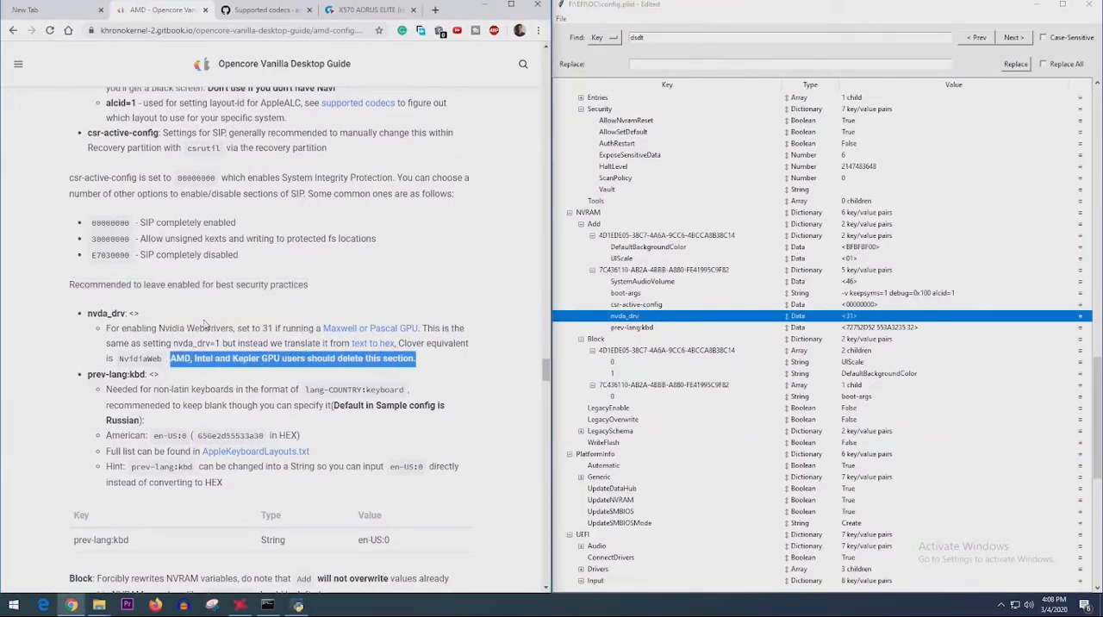
left_click_drag(86, 314, 136, 315)
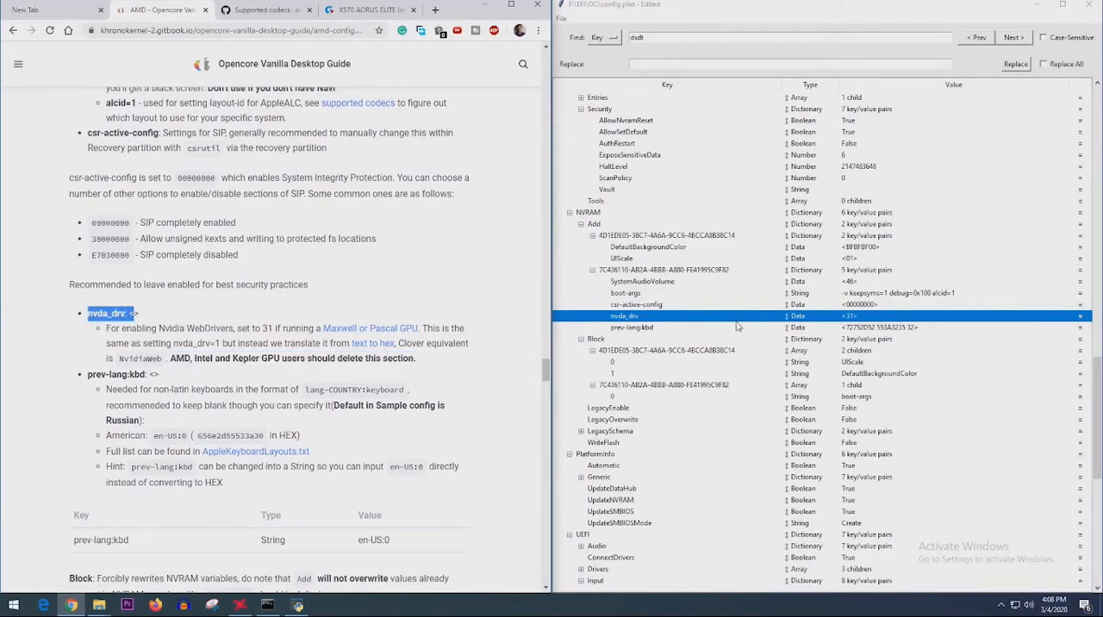
right_click(664, 316)
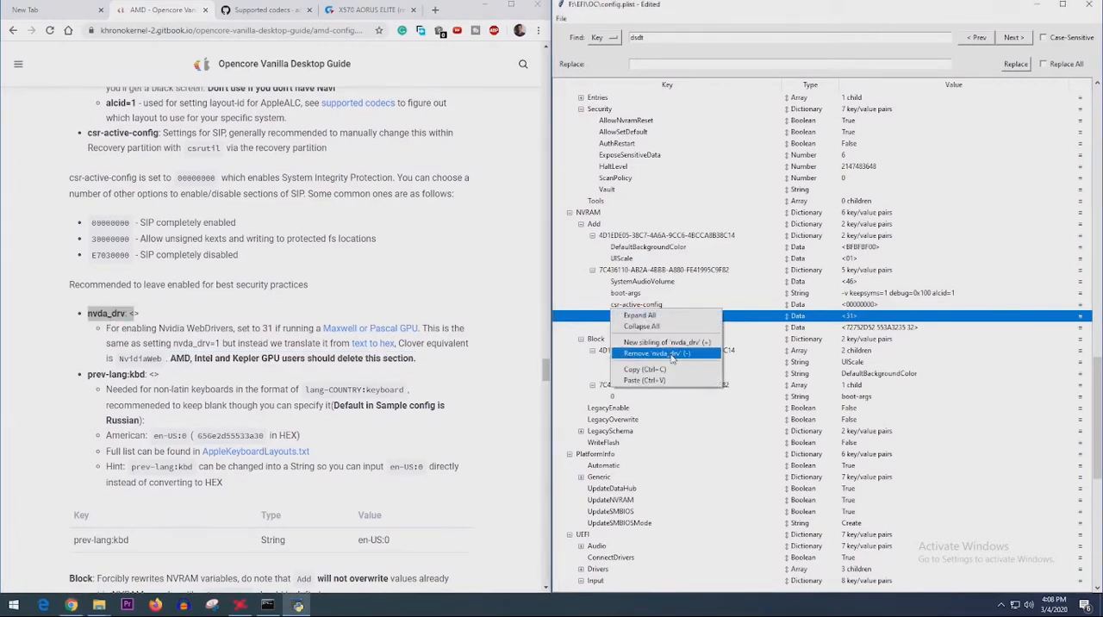
left_click(673, 354)
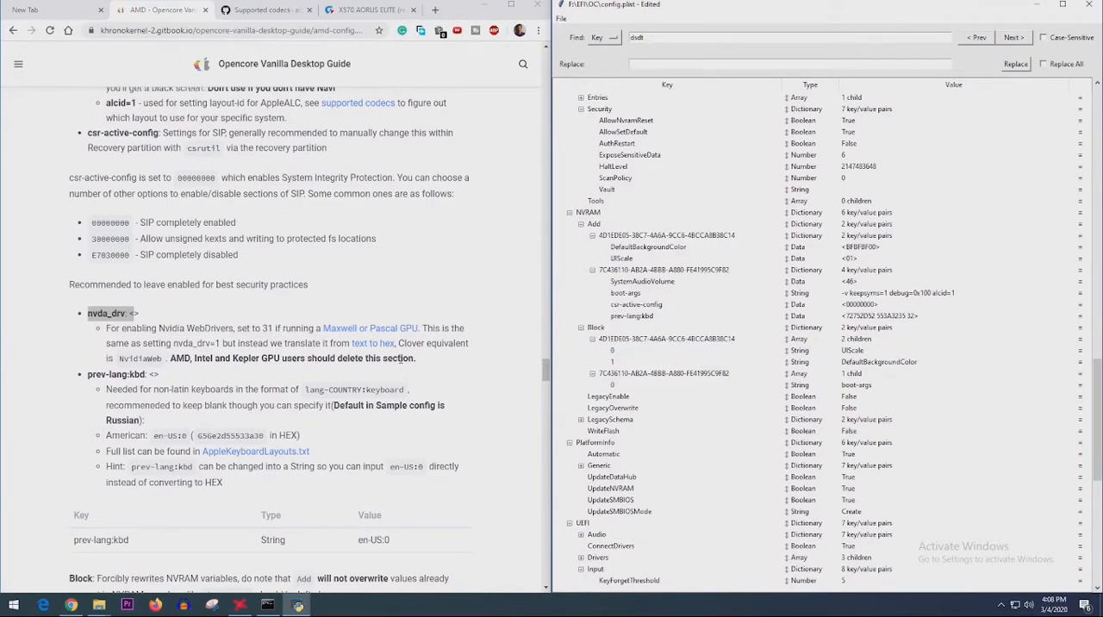
- Set the prev-lang:kbd data value to the guide's American keyboard hex code, 656e2d55533a30
double_click(120, 419)
left_click(111, 389)
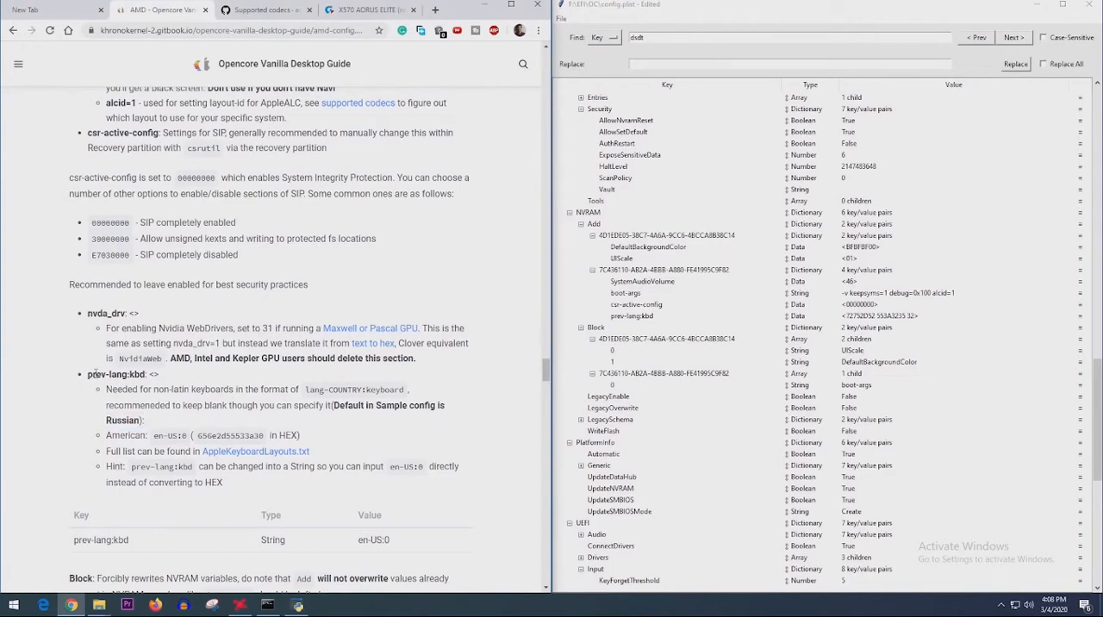
left_click_drag(89, 374, 149, 375)
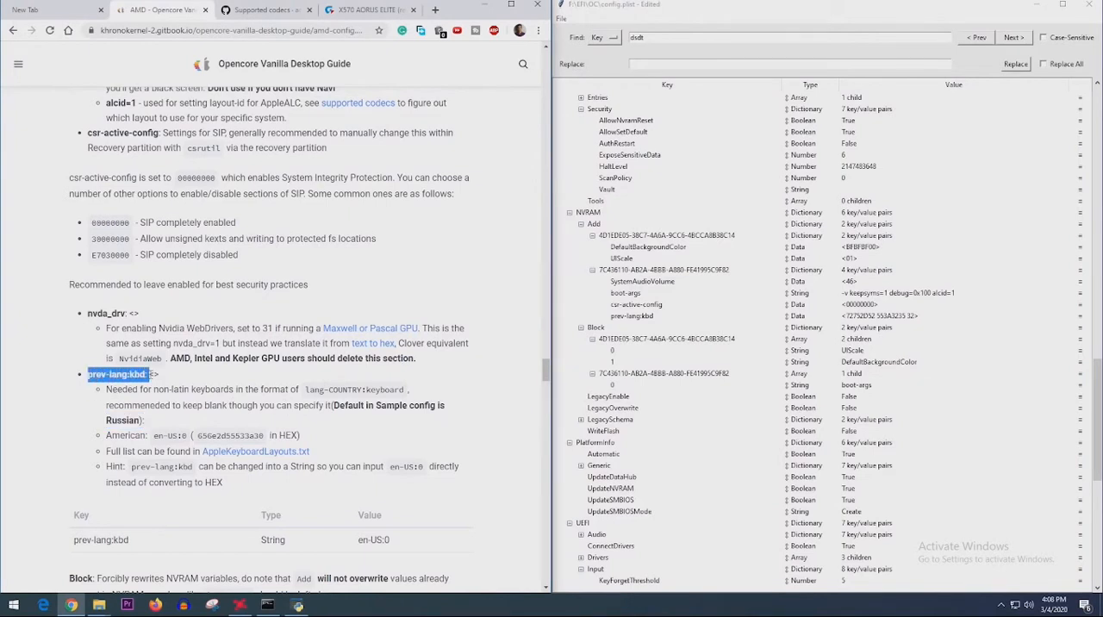
scroll(179, 393, "down", 1)
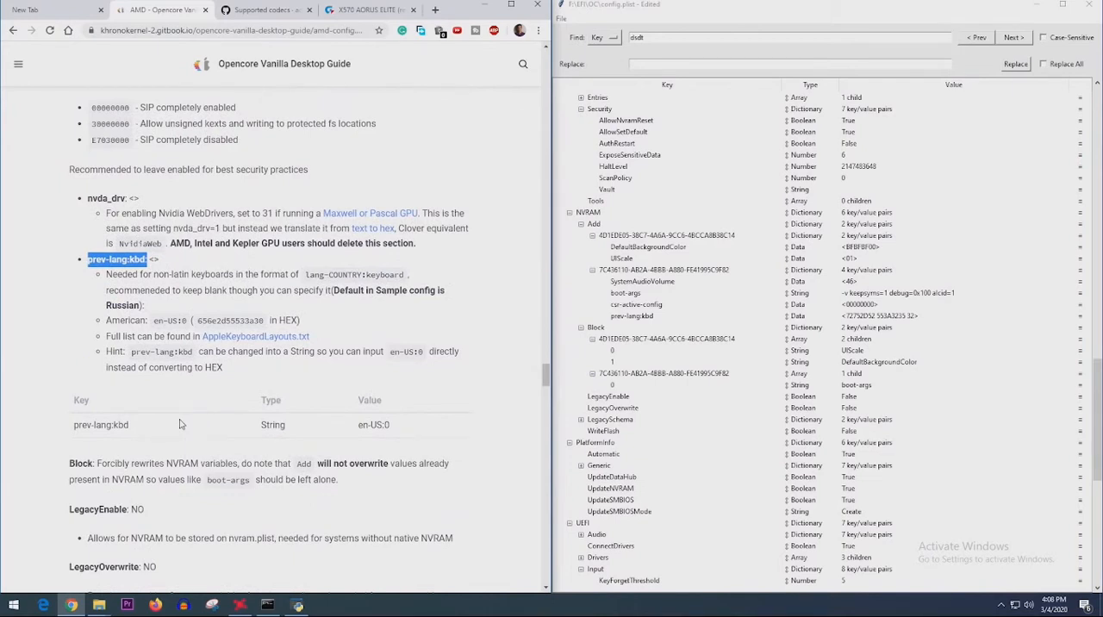
left_click_drag(153, 320, 266, 320)
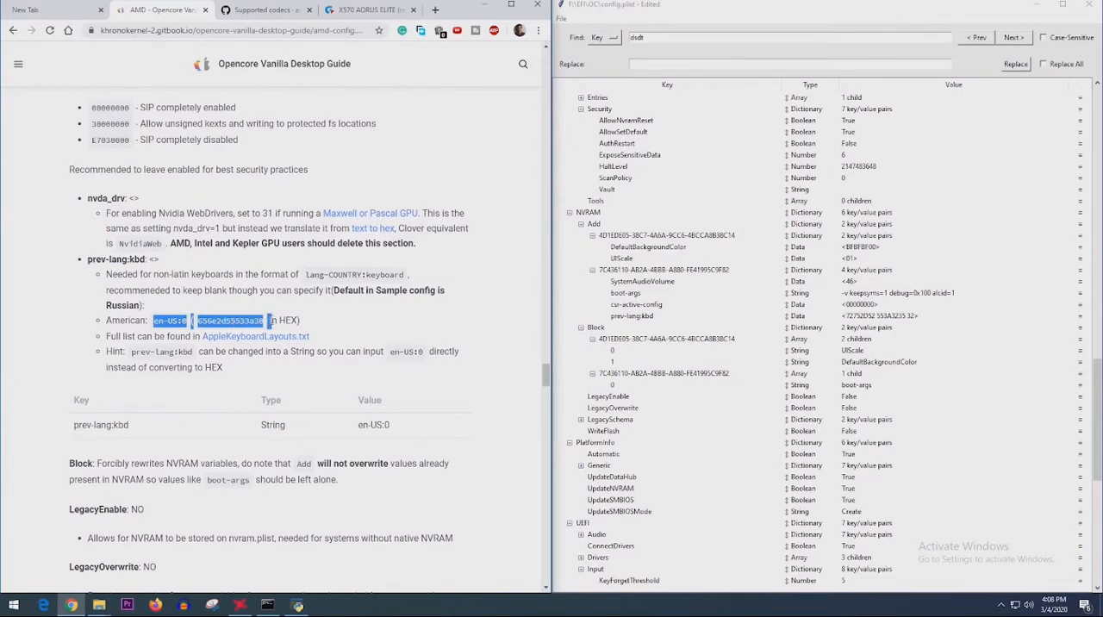
left_click(229, 320)
double_click(228, 321)
left_click(660, 316)
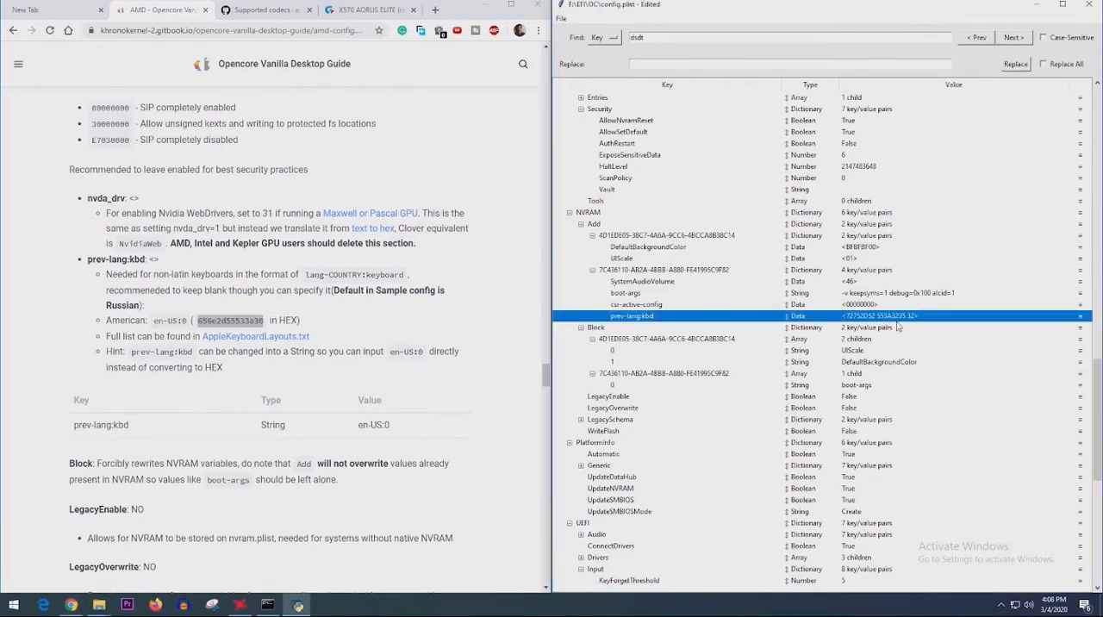
double_click(893, 321)
left_click(230, 321)
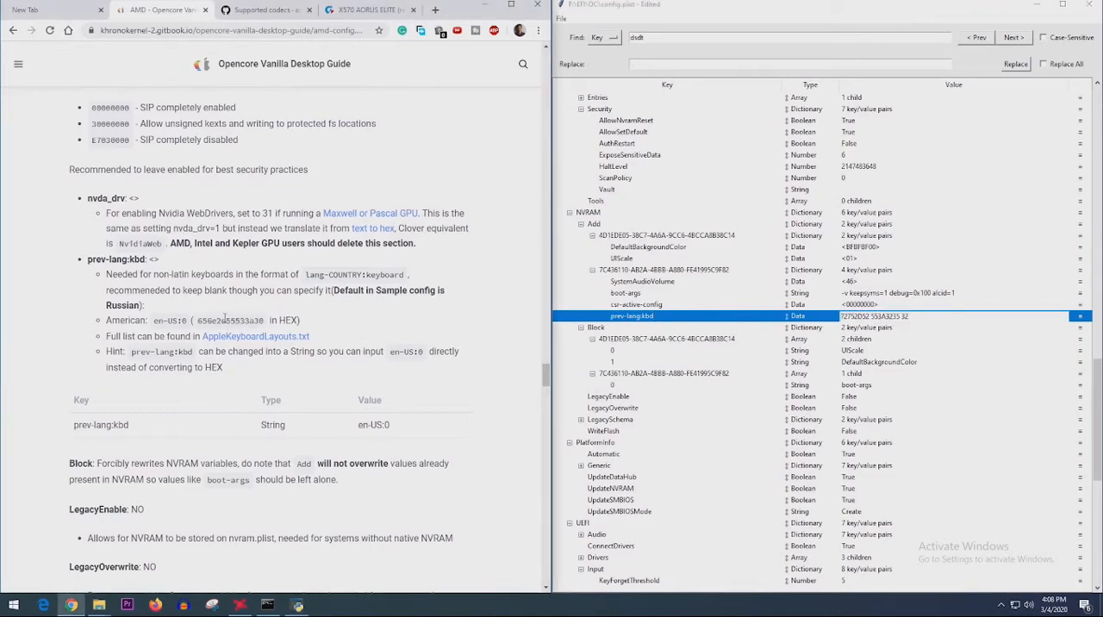
double_click(226, 320)
right_click(226, 321)
left_click(250, 327)
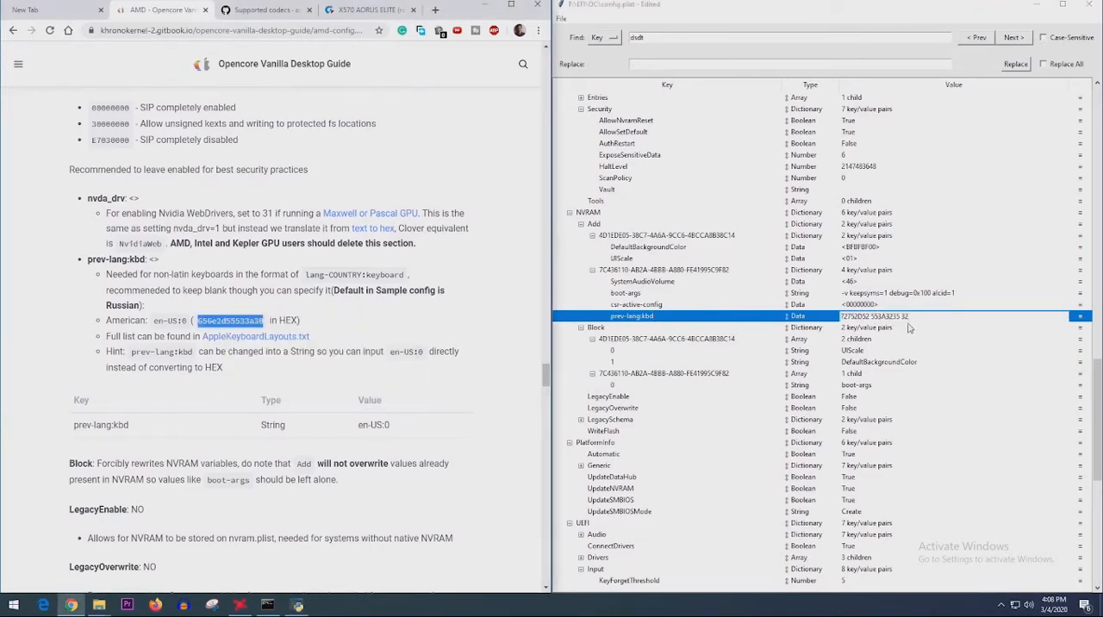
double_click(900, 320)
key("ctrl+a")
key("ctrl+v")
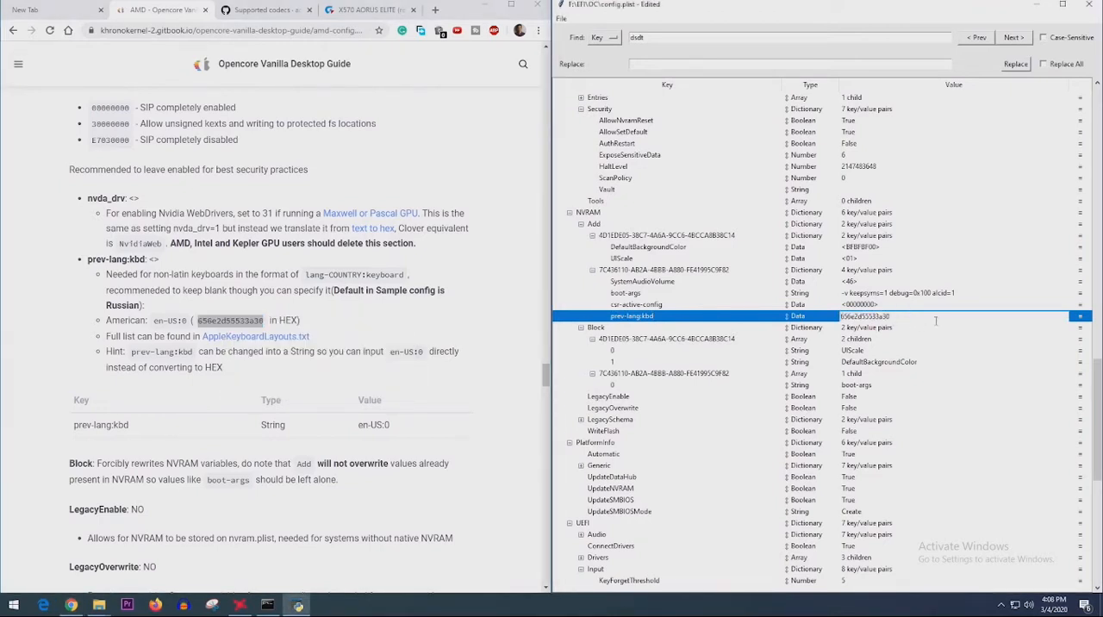
key("Return")
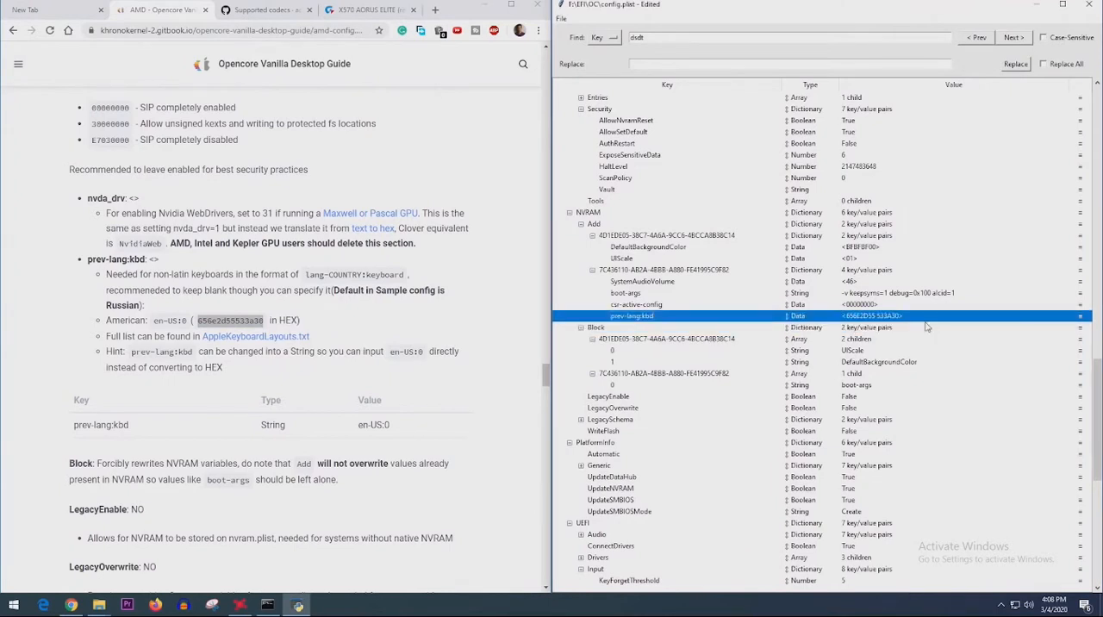
- Change the prev-lang:kbd type to String and set its value to en-US:0 as in the guide's table
left_click(389, 414)
scroll(389, 414, "down", 1)
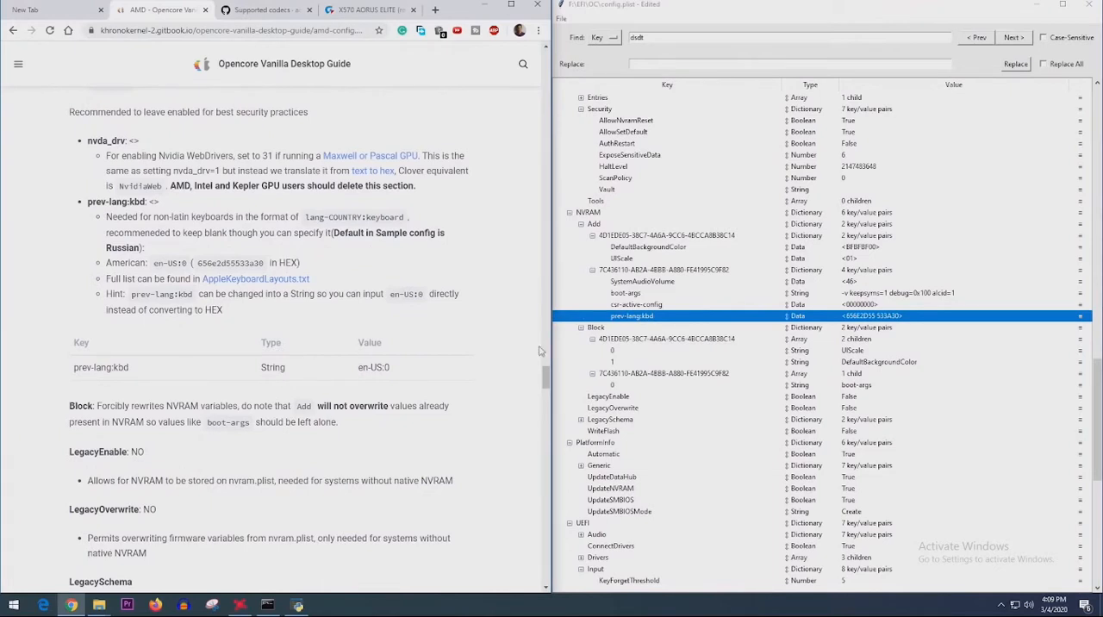
left_click(791, 317)
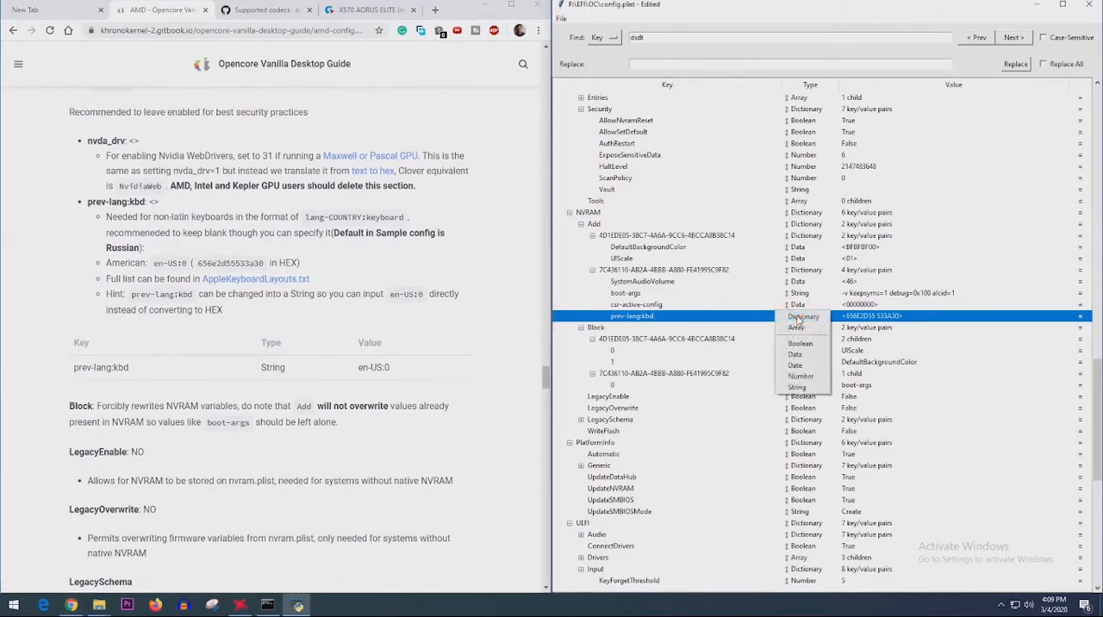
left_click(796, 387)
left_click_drag(358, 372, 399, 371)
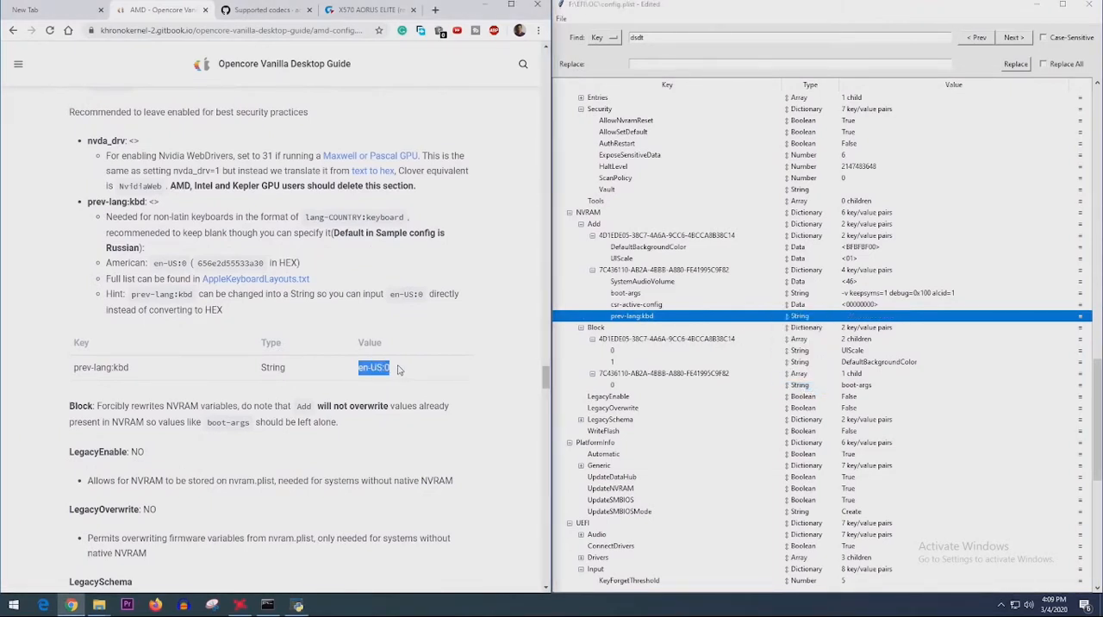
double_click(889, 317)
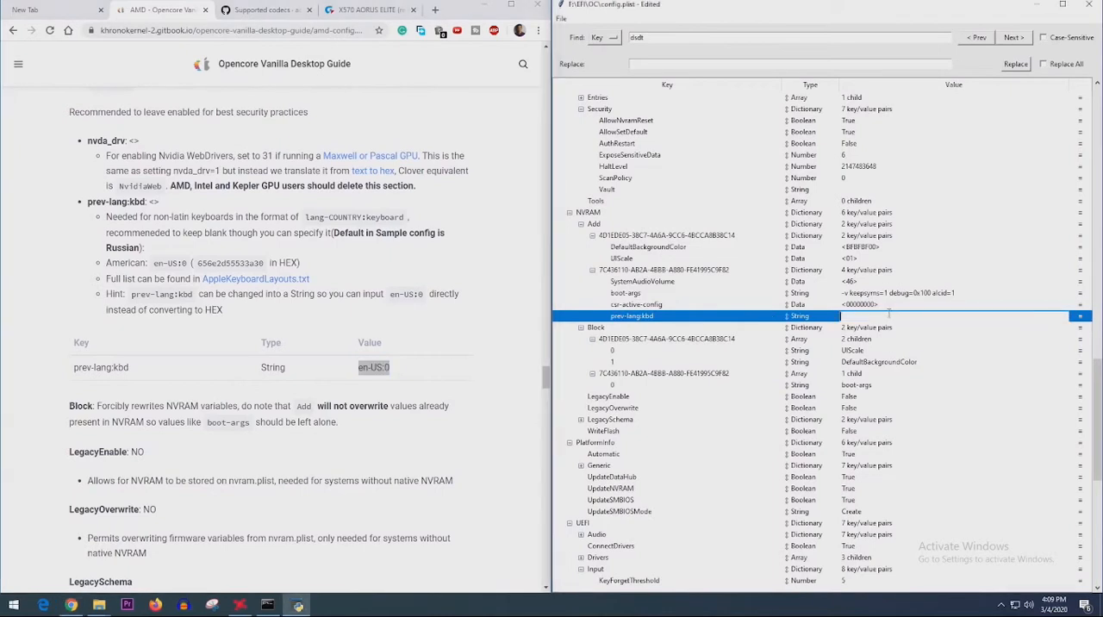
key("ctrl+v")
left_click(834, 332)
left_click(831, 318)
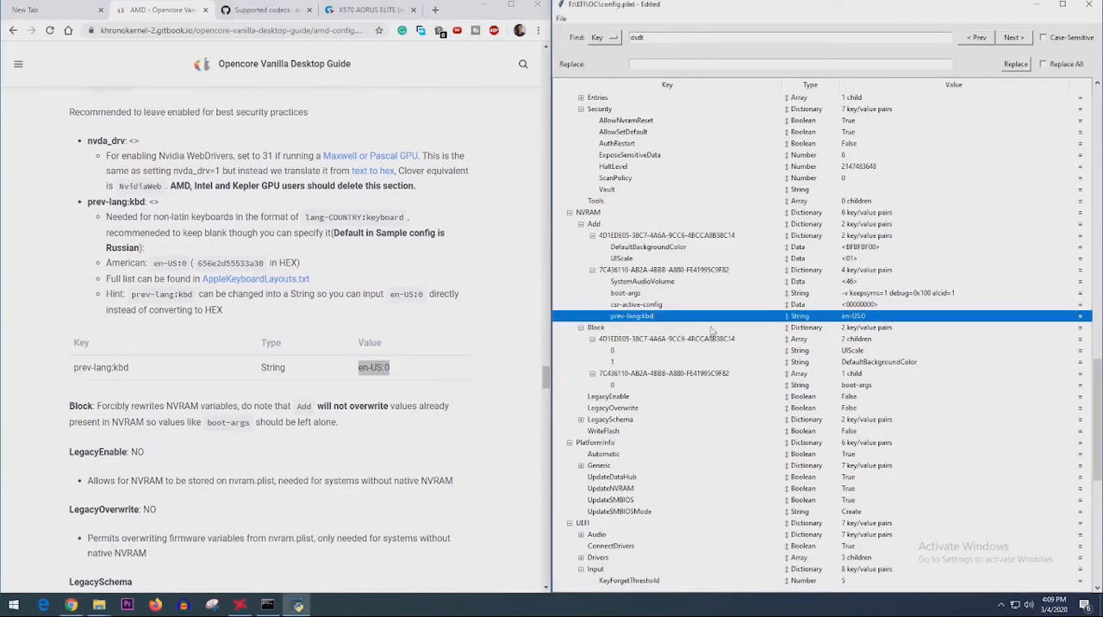
- Collapse the NVRAM Block section and set WriteFlash to True, as the guide specifies
scroll(99, 400, "down", 2)
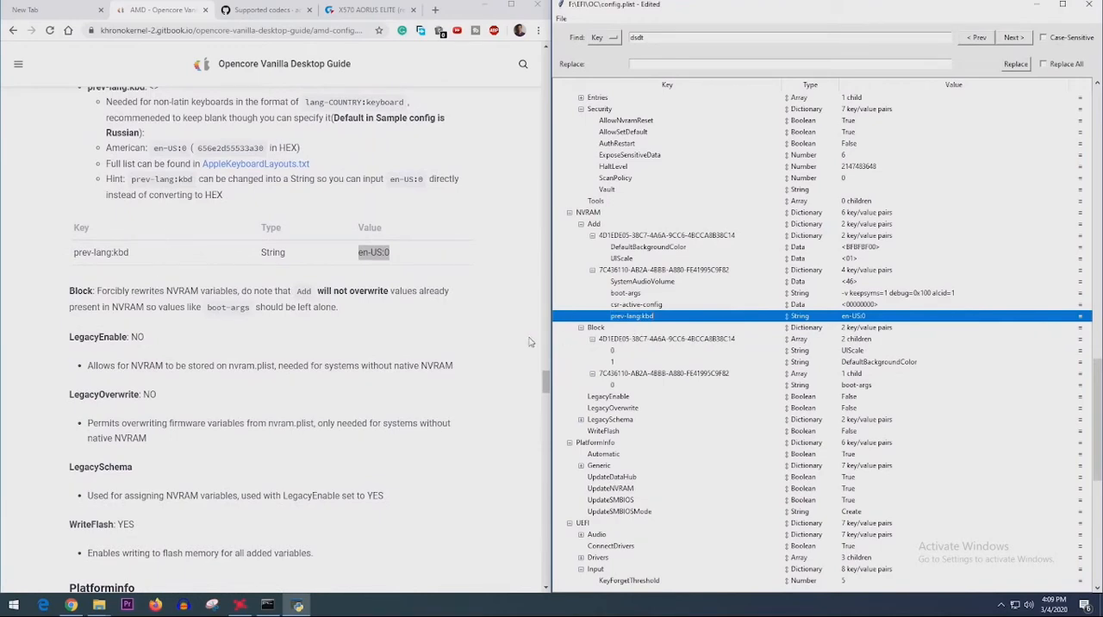
left_click(582, 329)
left_click(582, 362)
scroll(582, 366, "down", 2)
- Go through the guide's PlatformInfo section and select the PlatformInfo dictionary in the config
scroll(177, 399, "down", 5)
left_click(616, 328)
double_click(840, 348)
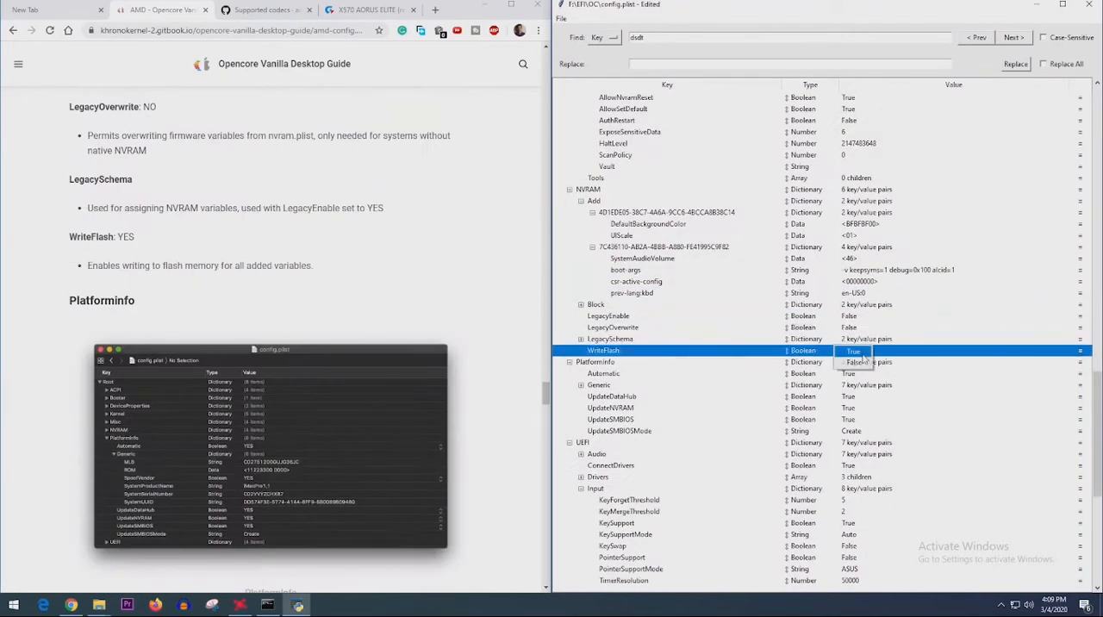
left_click(854, 351)
left_click_drag(319, 266, 115, 267)
scroll(603, 362, "down", 17)
scroll(214, 278, "down", 2)
scroll(276, 350, "down", 3)
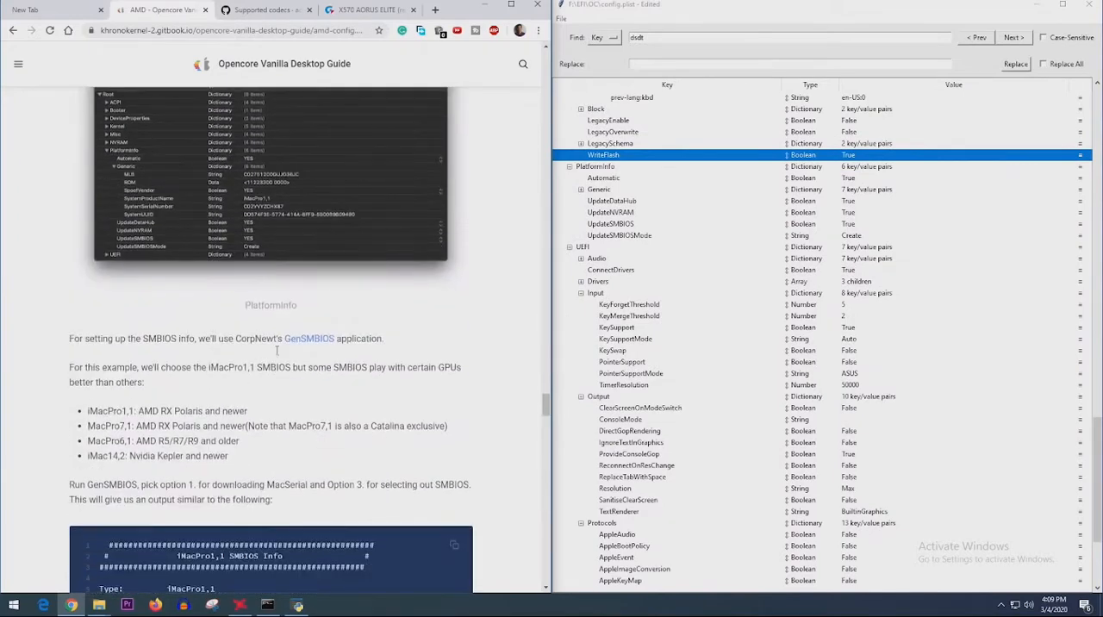
scroll(75, 263, "up", 4)
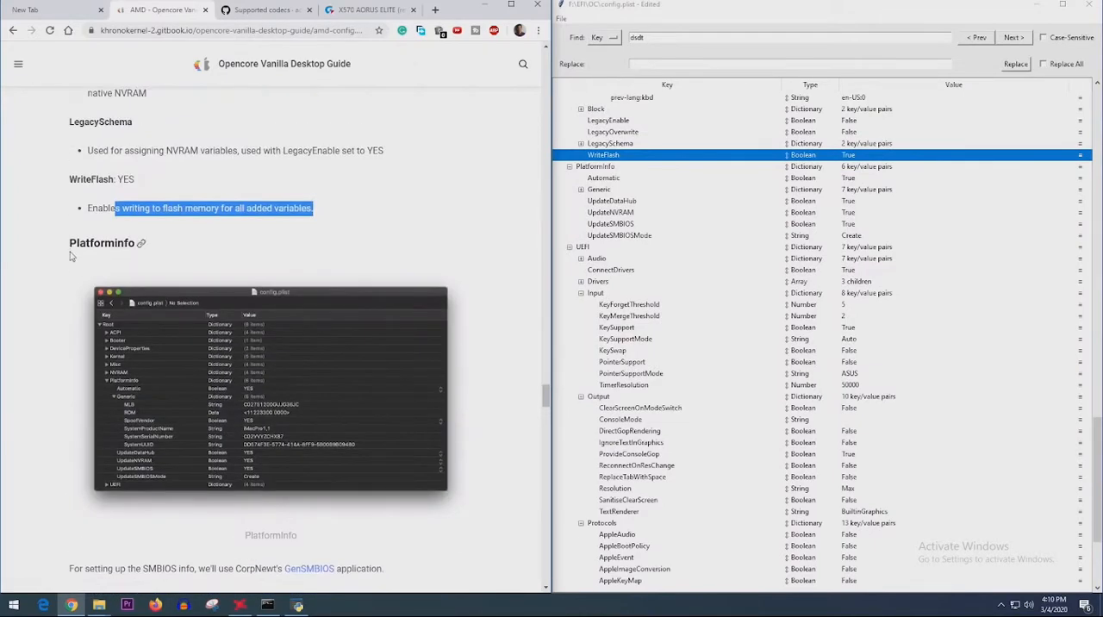
left_click(599, 167)
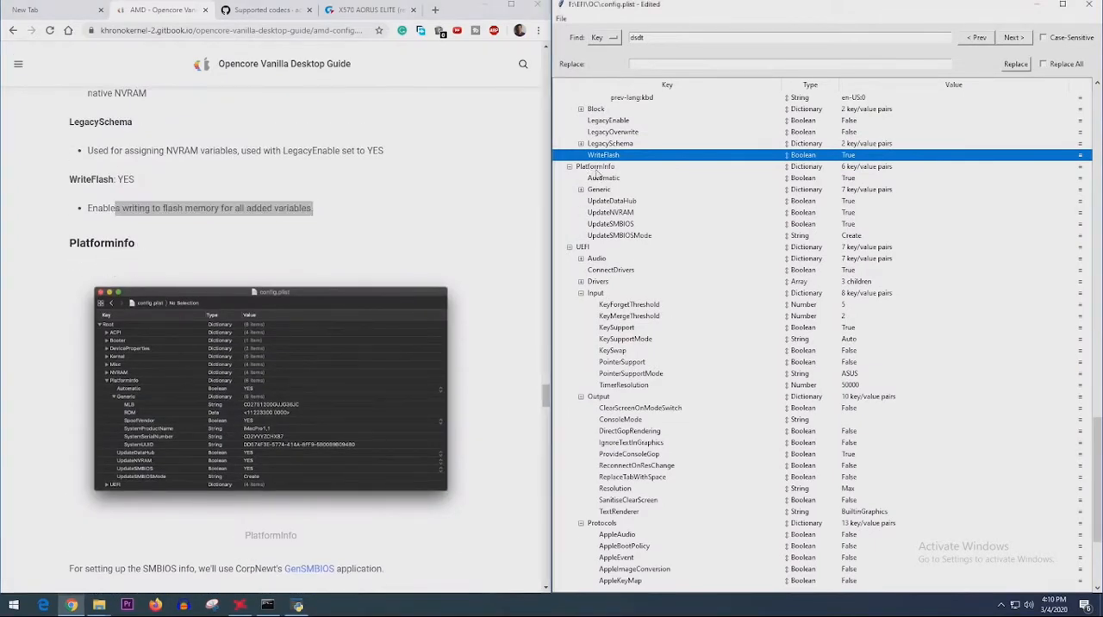
scroll(310, 344, "down", 5)
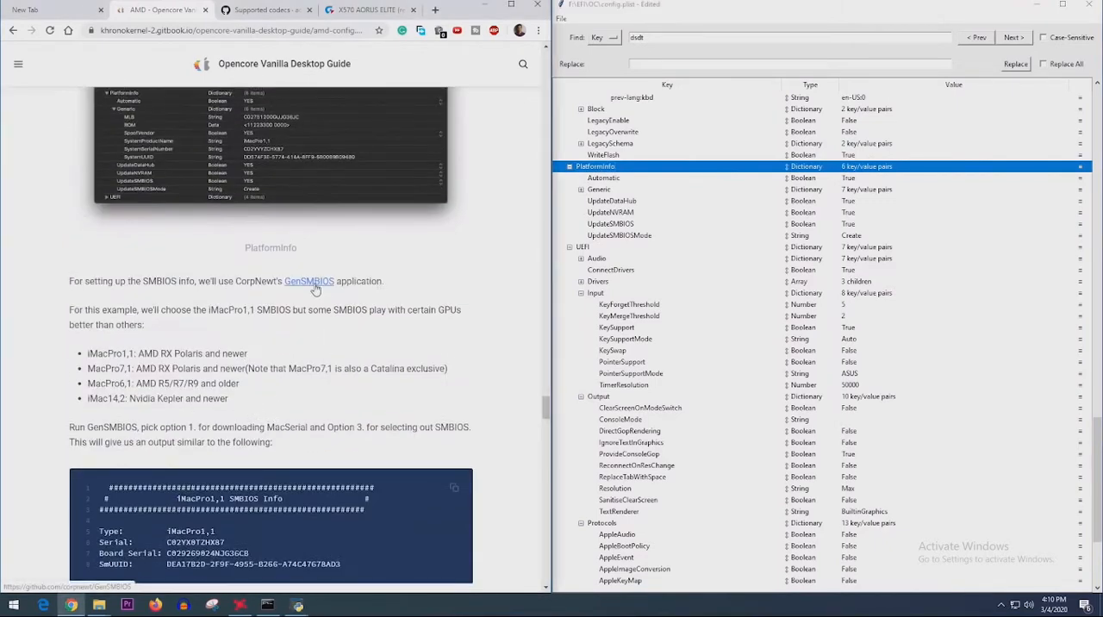
- Download the GenSMBIOS ZIP from its GitHub repository and extract it into a GenSMBIOS-master folder in Downloads
middle_click(308, 281)
left_click(225, 25)
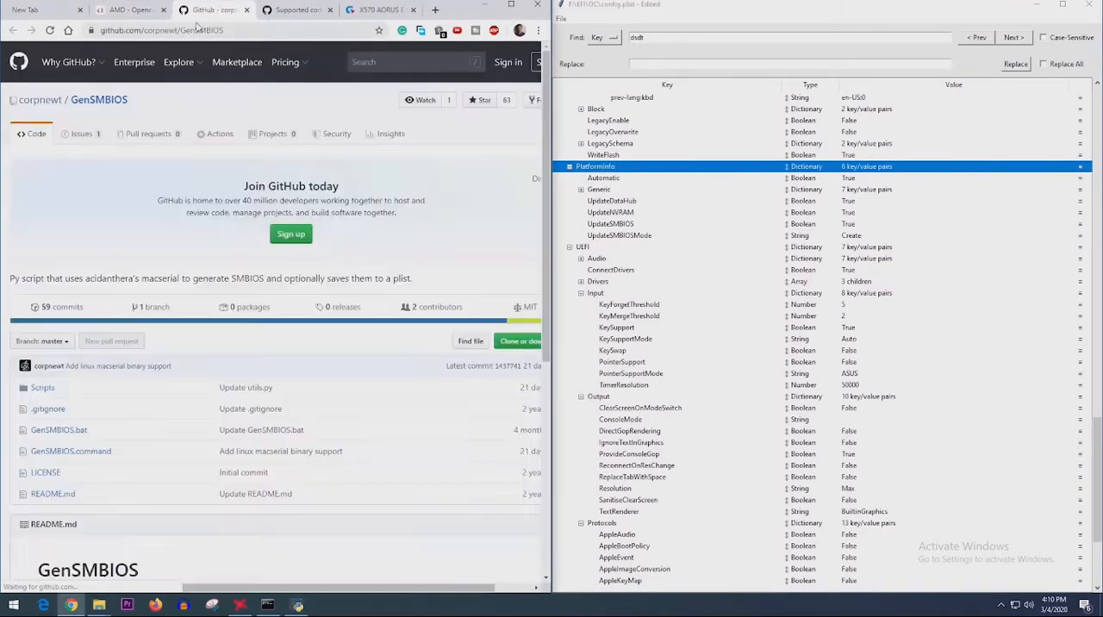
left_click(513, 342)
left_click(485, 436)
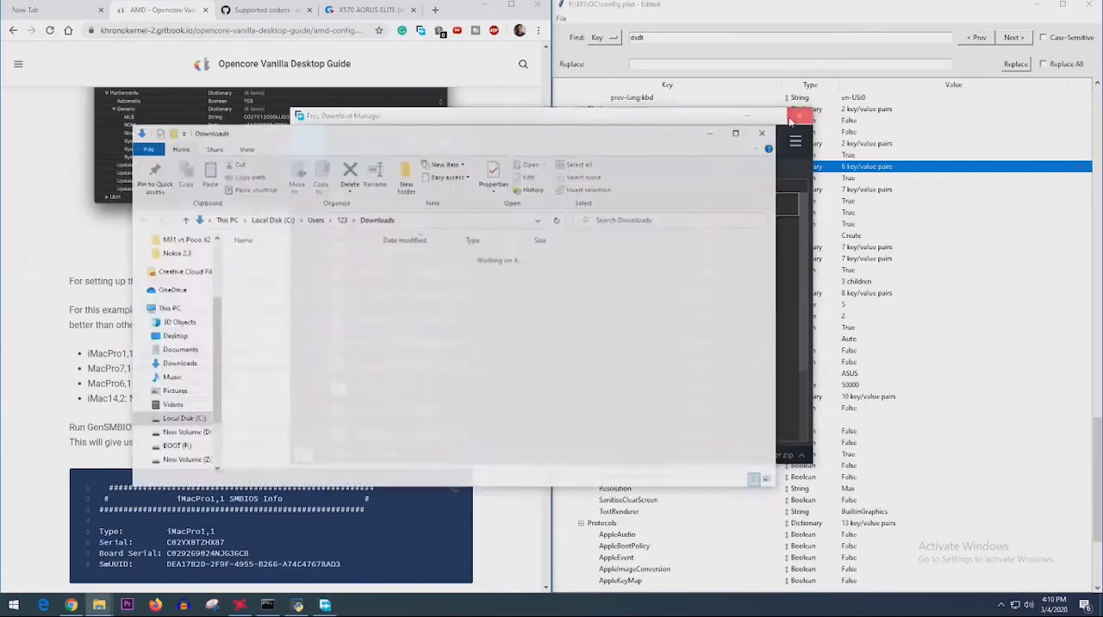
right_click(326, 274)
left_click(401, 332)
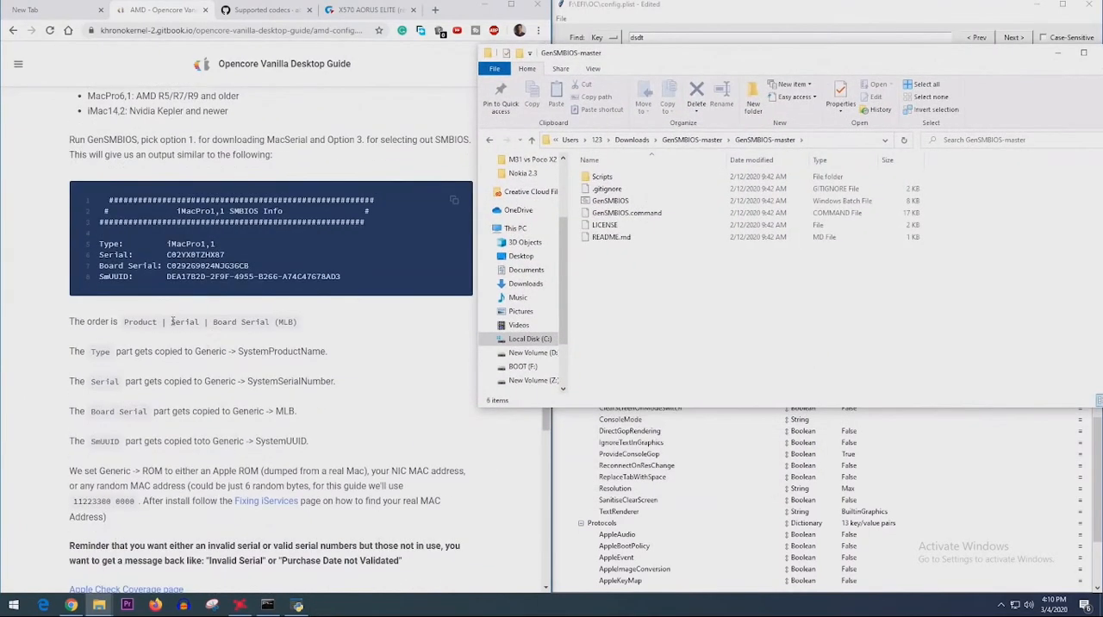
- Launch the GenSMBIOS batch file from the extracted GenSMBIOS-master folder and bring up its Generate SMBIOS prompt
scroll(271, 345, "up", 3)
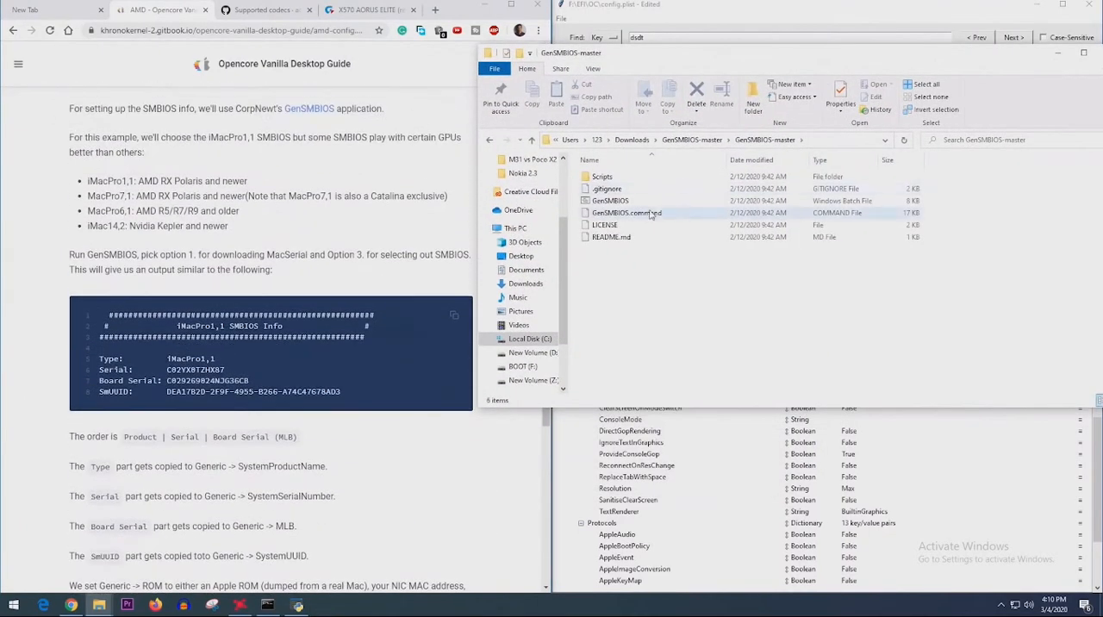
left_click(644, 201)
double_click(645, 201)
left_click_drag(382, 145, 535, 90)
left_click(341, 146)
left_click_drag(340, 145, 405, 172)
left_click_drag(479, 87, 598, 95)
scroll(138, 349, "down", 2)
scroll(137, 349, "up", 1)
scroll(138, 349, "up", 2)
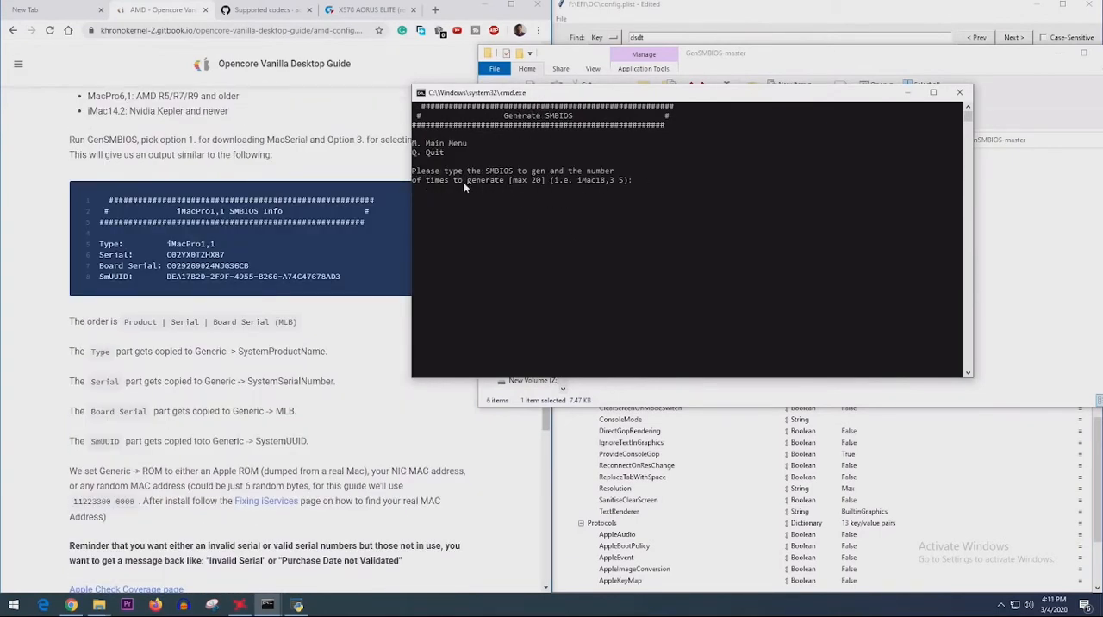
- Compare the GPU recommendations for iMacPro1,1, MacPro7,1, MacPro6,1 and iMac14,2 in the guide's SMBIOS list
left_click_drag(431, 174, 624, 189)
scroll(185, 406, "up", 1)
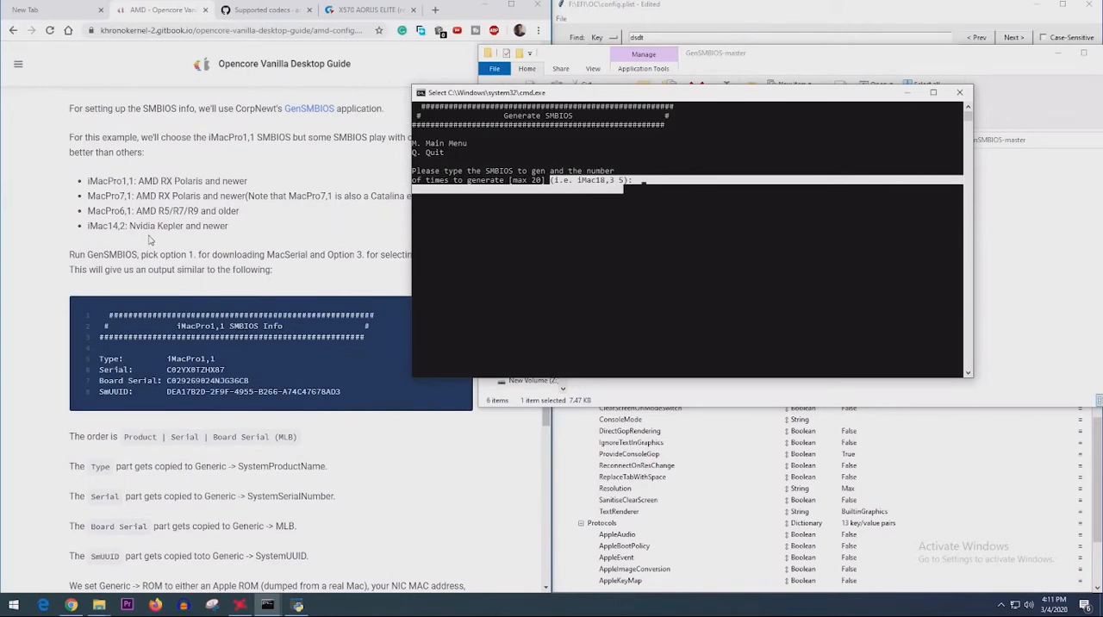
left_click(87, 184)
left_click_drag(87, 183, 260, 183)
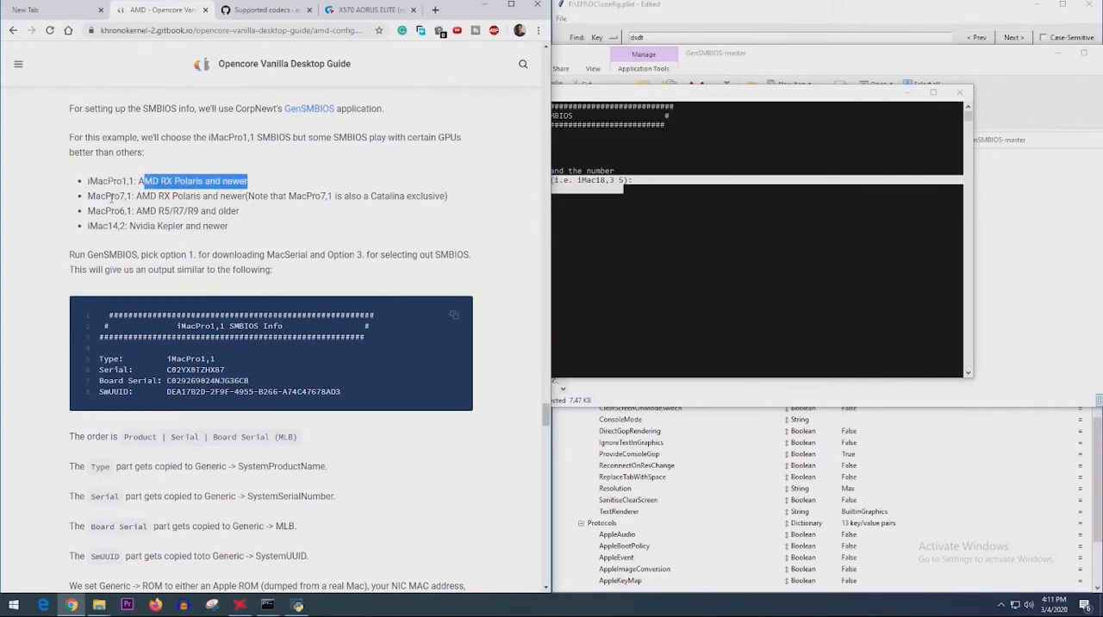
left_click_drag(88, 197, 244, 198)
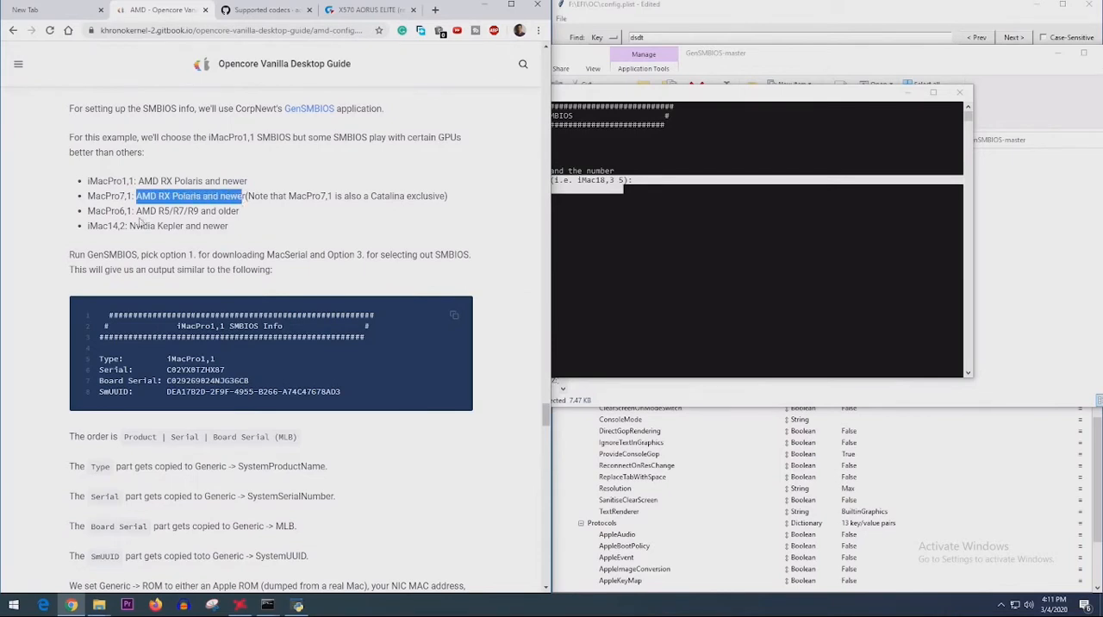
left_click_drag(88, 211, 240, 212)
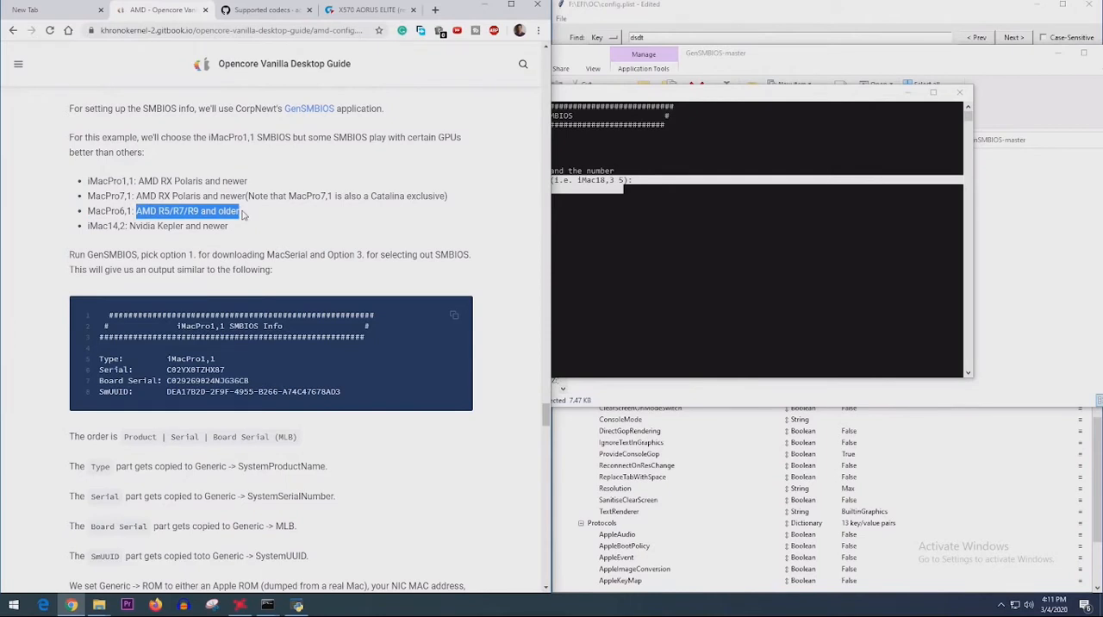
left_click_drag(88, 226, 241, 226)
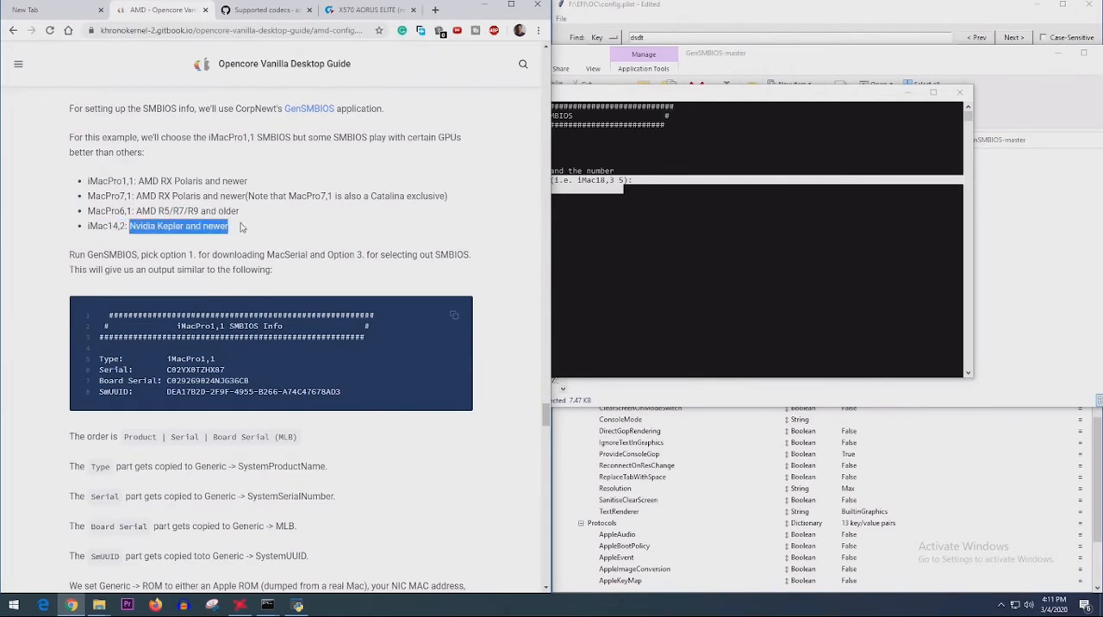
- Copy the model name iMacPro1,1 from the guide and generate its SMBIOS in GenSMBIOS
left_click(88, 180)
left_click_drag(85, 181, 130, 180)
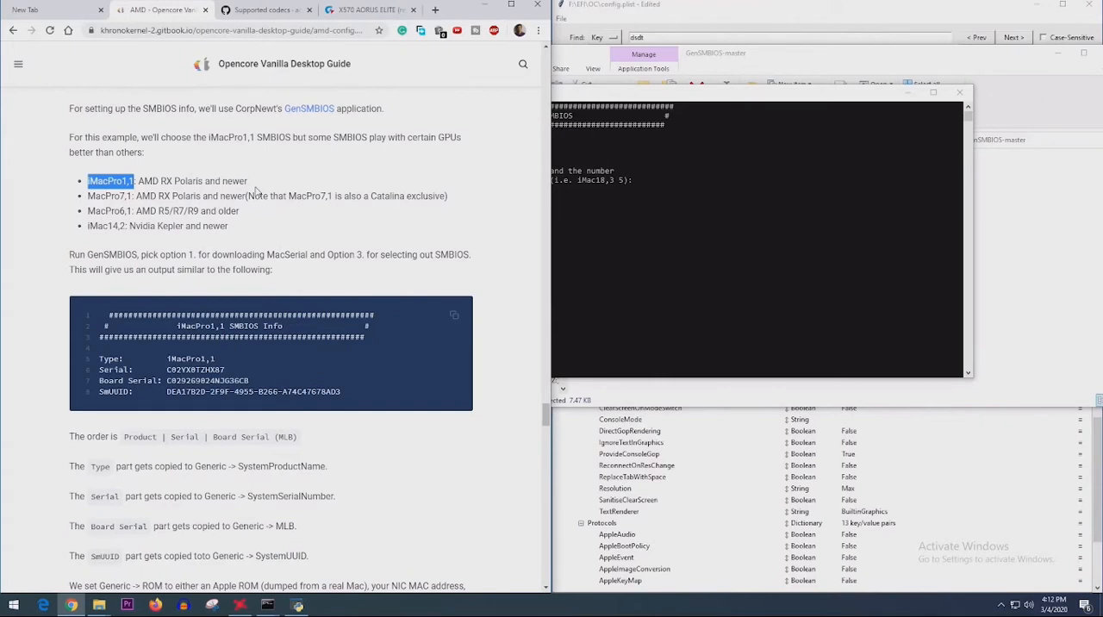
left_click(757, 183)
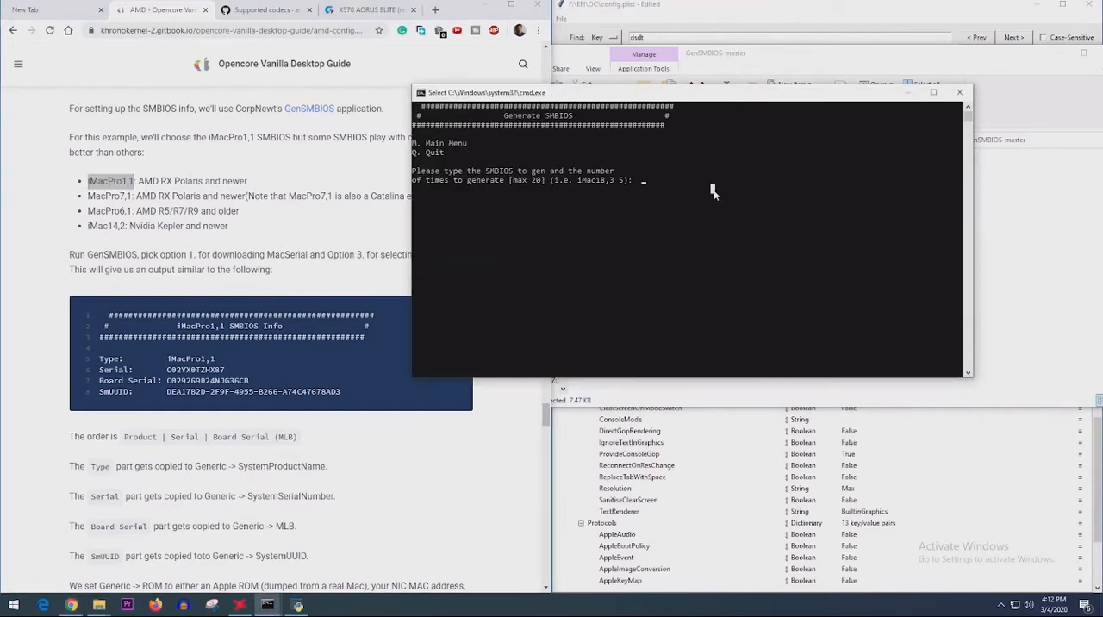
type("iMacPro1,1")
key("Return")
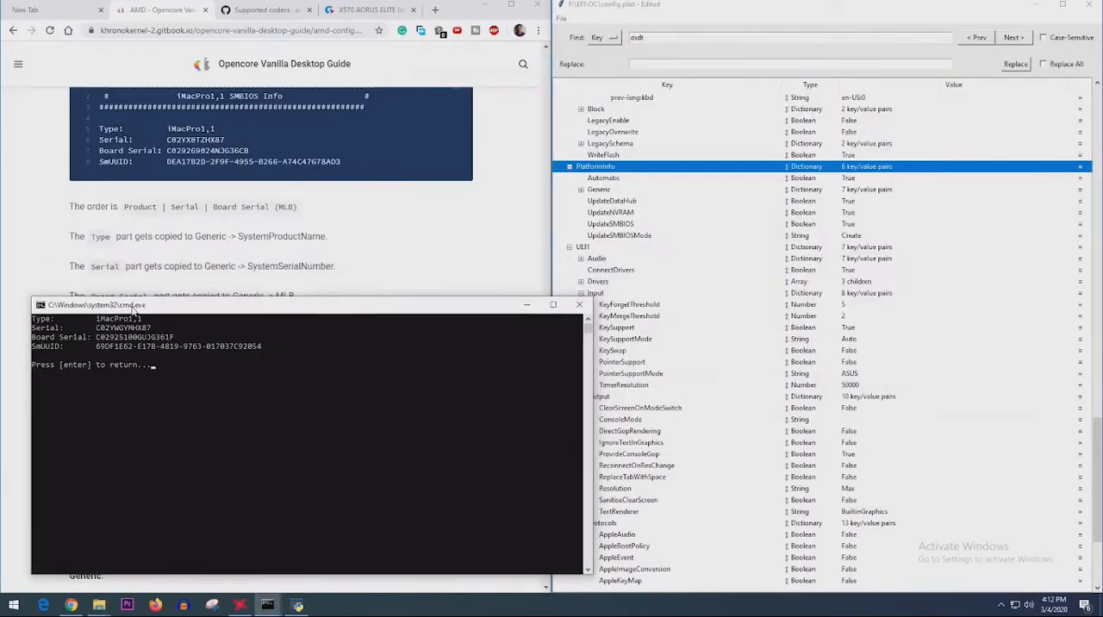
- Copy the generated type iMacPro1,1 into SystemProductName under PlatformInfo's Generic section in the config
left_click_drag(130, 302, 153, 331)
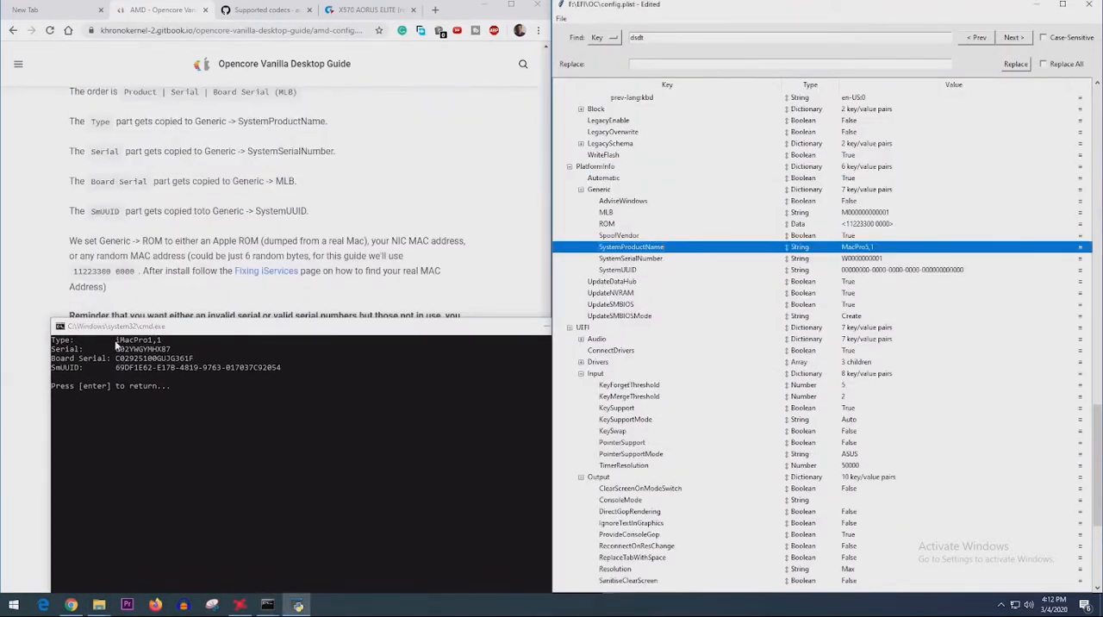
left_click_drag(166, 343, 120, 343)
key("ctrl+c")
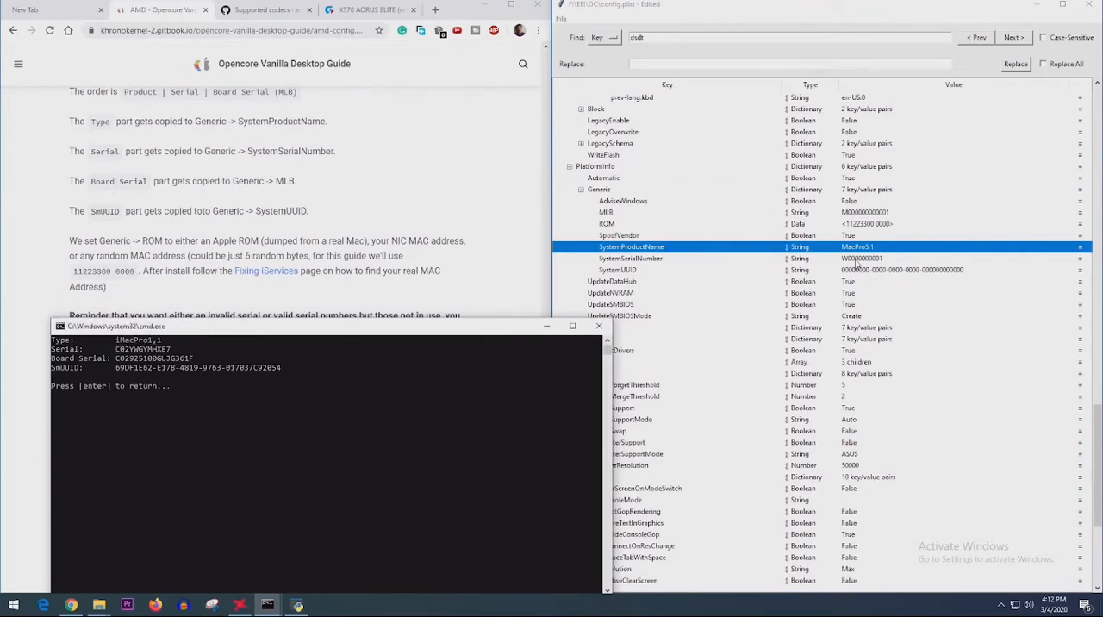
left_click(896, 250)
double_click(931, 248)
key("ctrl+v")
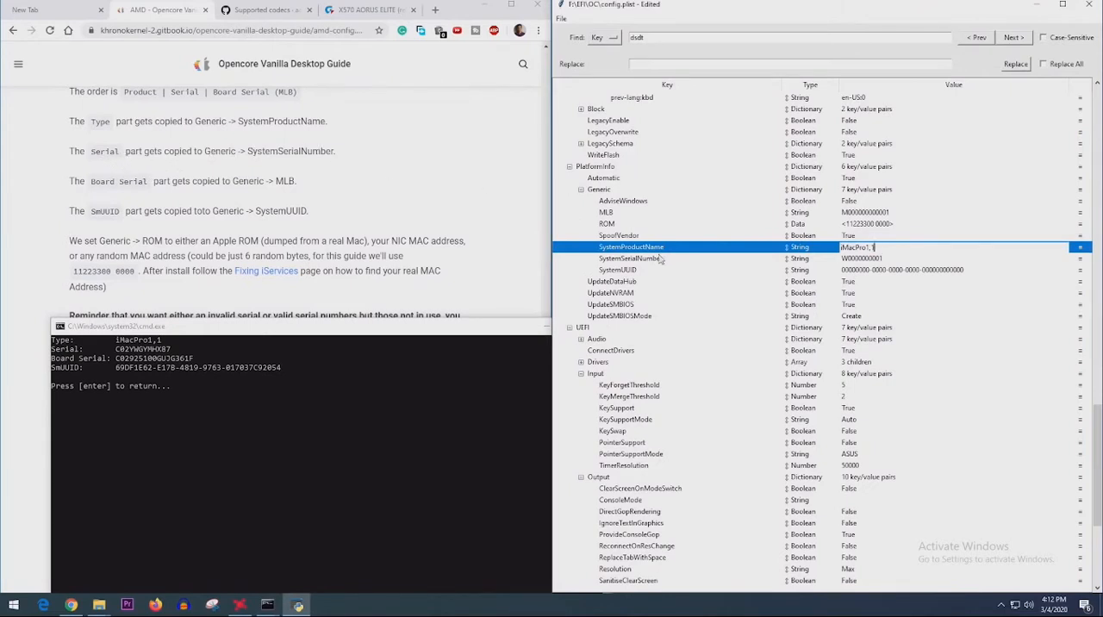
- Copy the generated serial number from GenSMBIOS into the SystemSerialNumber value
left_click(113, 350)
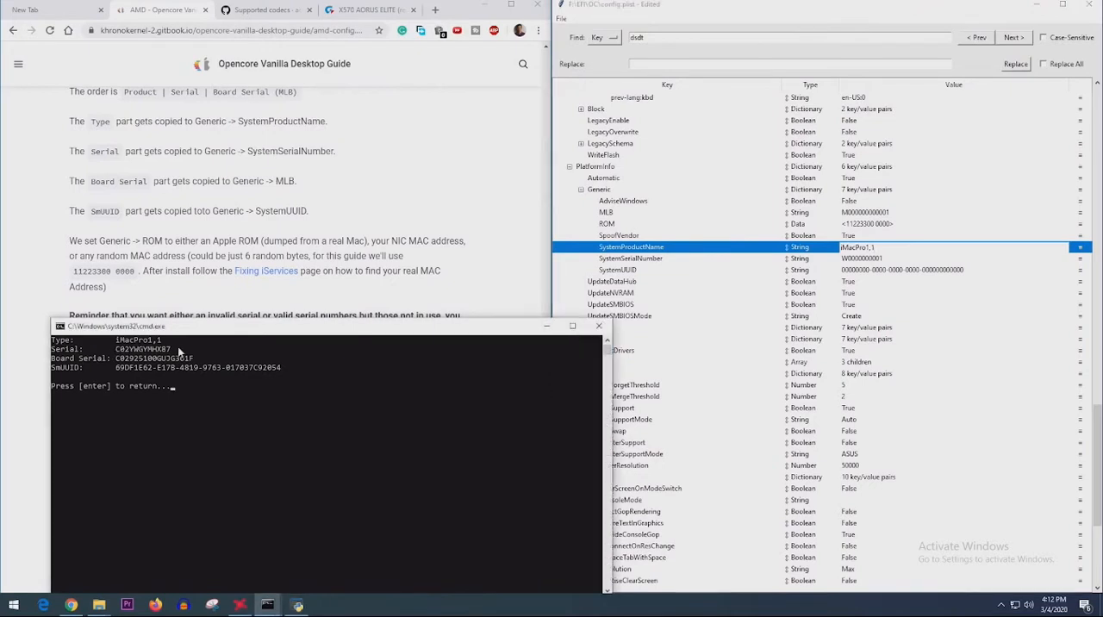
left_click_drag(177, 349, 118, 349)
key("ctrl+c")
left_click(654, 263)
double_click(881, 259)
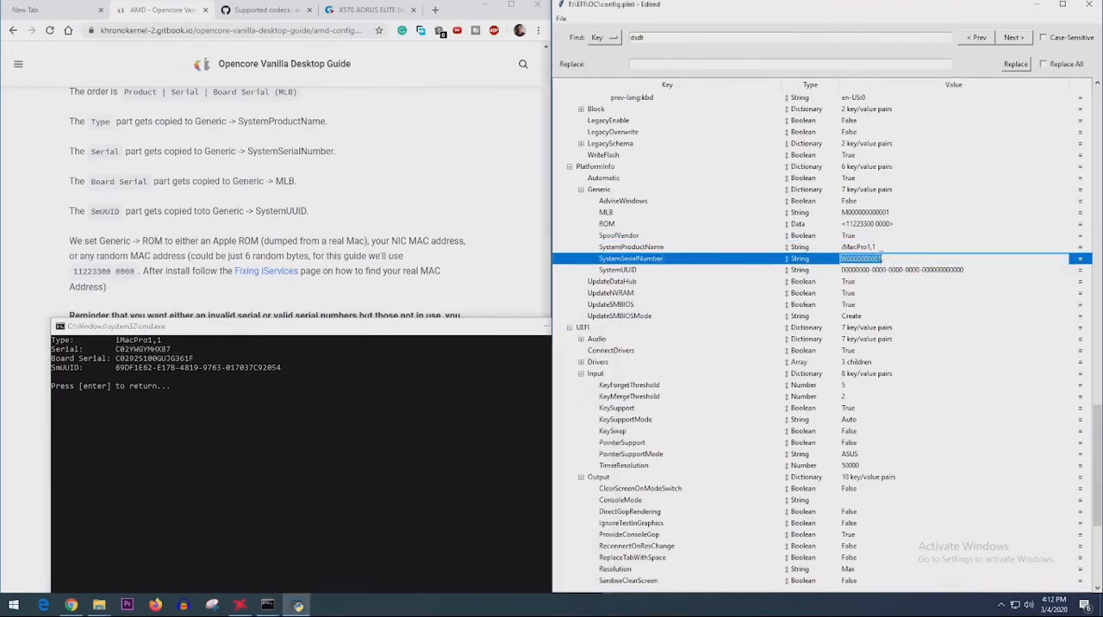
key("ctrl+v")
key("Return")
- Copy the generated board serial into MLB and the SmUUID into SystemUUID, and minimize GenSMBIOS
left_click_drag(194, 358, 115, 358)
key("ctrl+c")
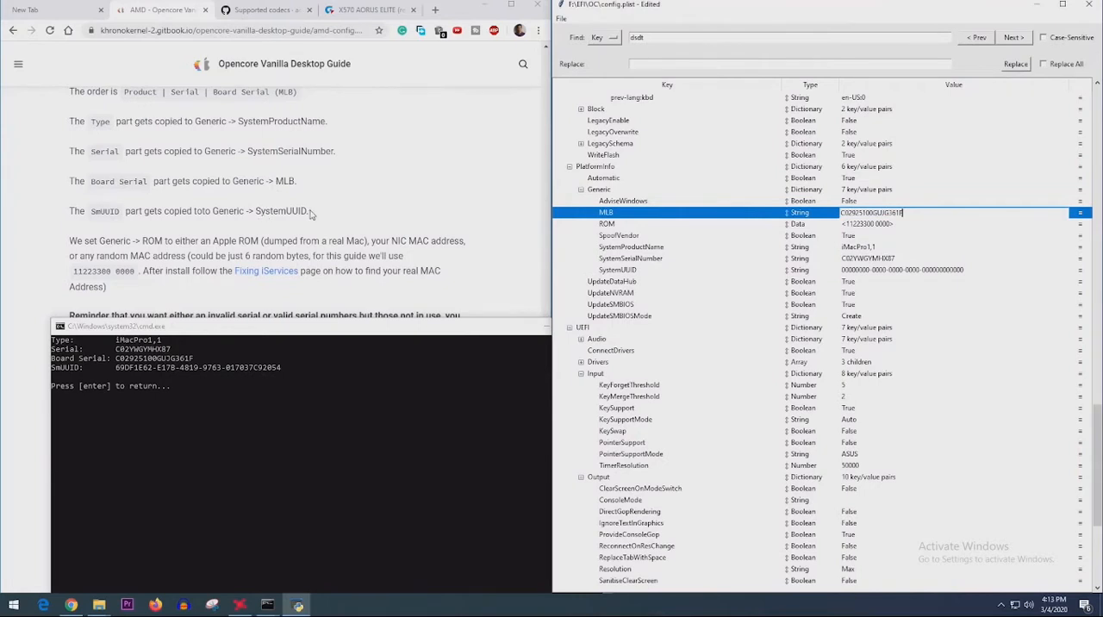
left_click(114, 366)
left_click_drag(115, 366, 281, 367)
key("ctrl+c")
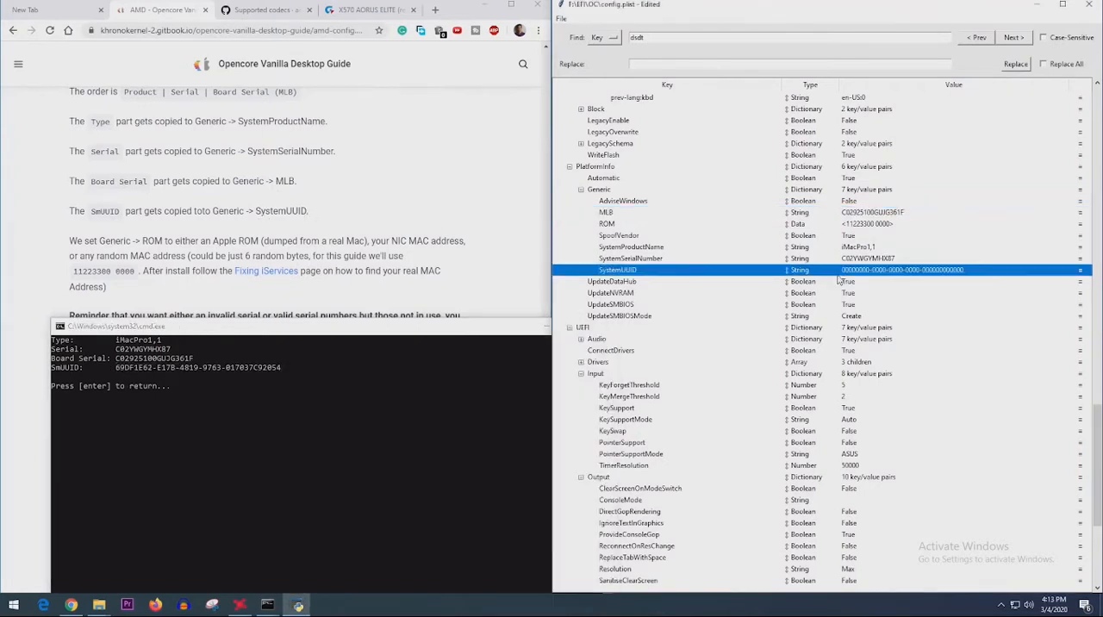
key("ctrl+v")
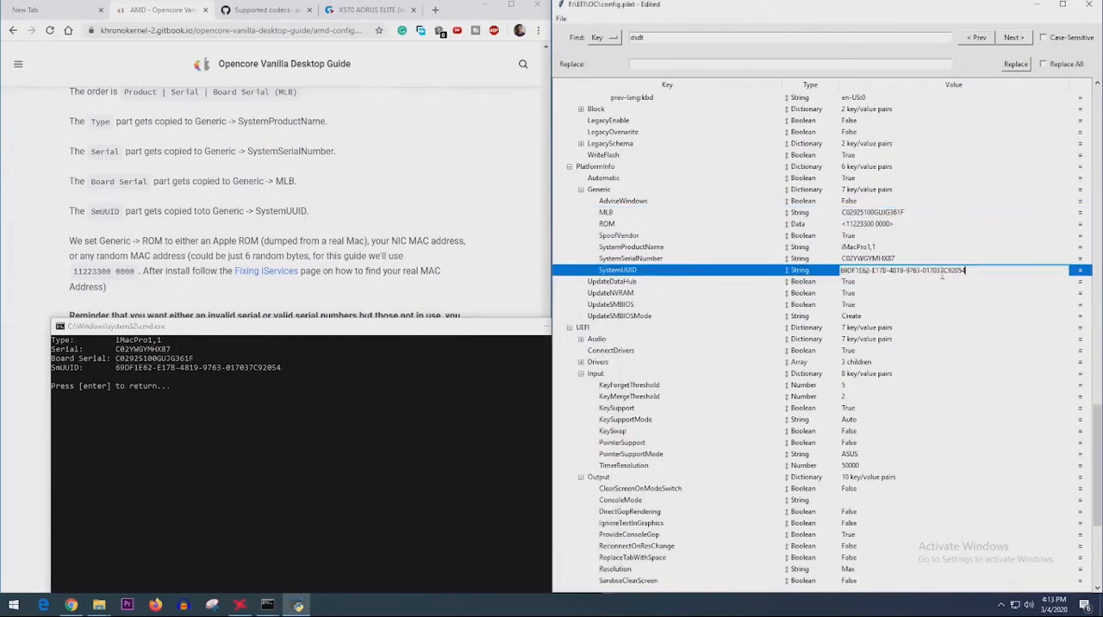
left_click(457, 327)
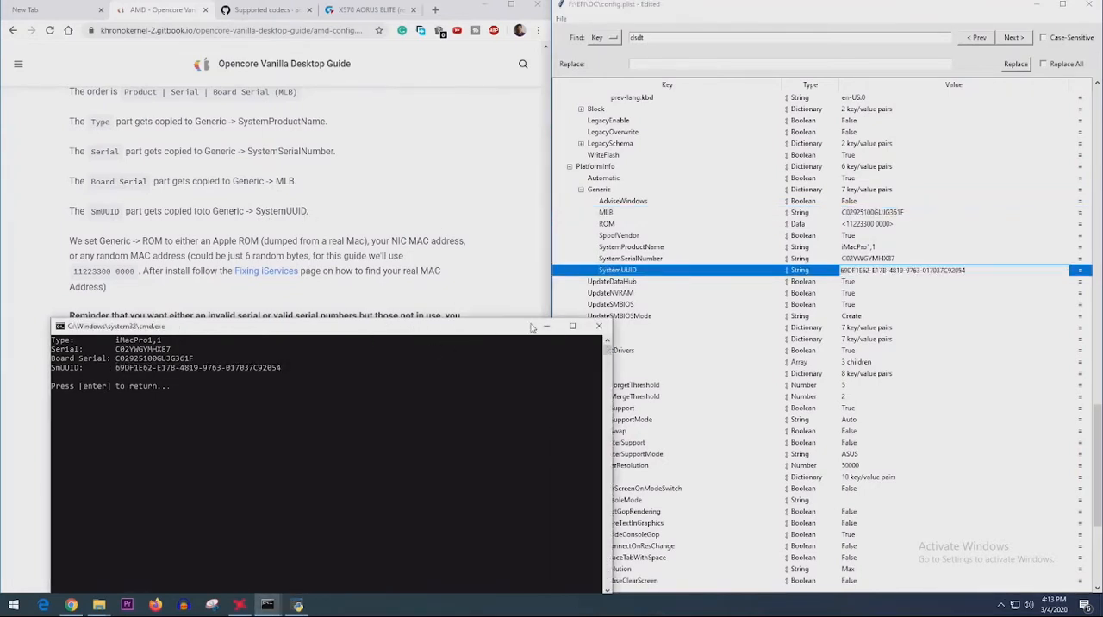
left_click(547, 327)
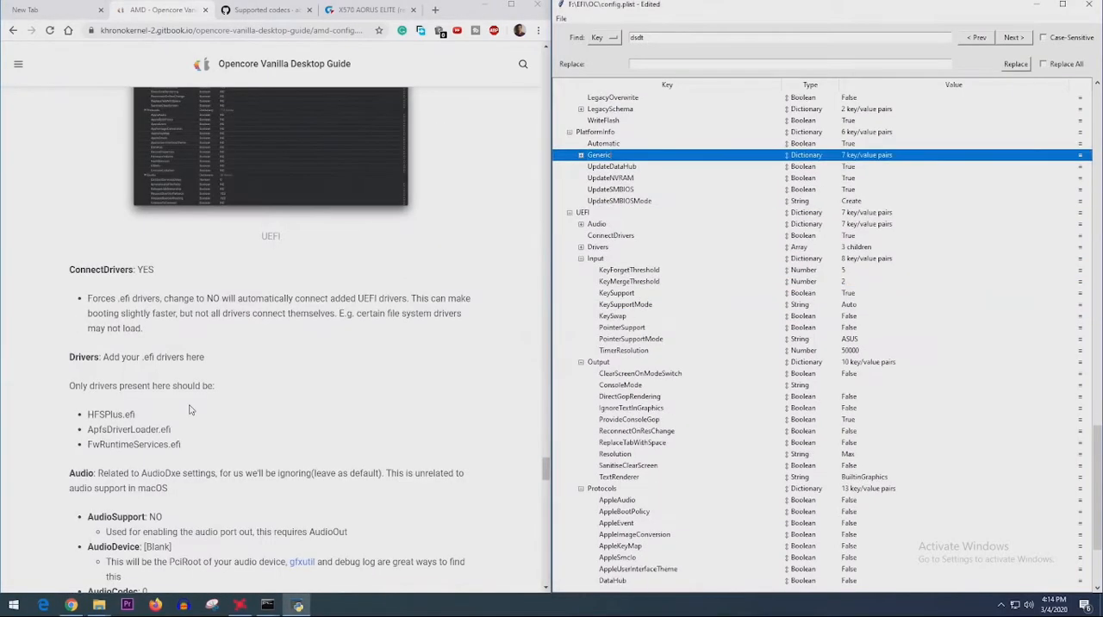
- Compare the config's UEFI entries with the guide and set RequestBootVarFallback to True under Quirks
scroll(191, 411, "down", 10)
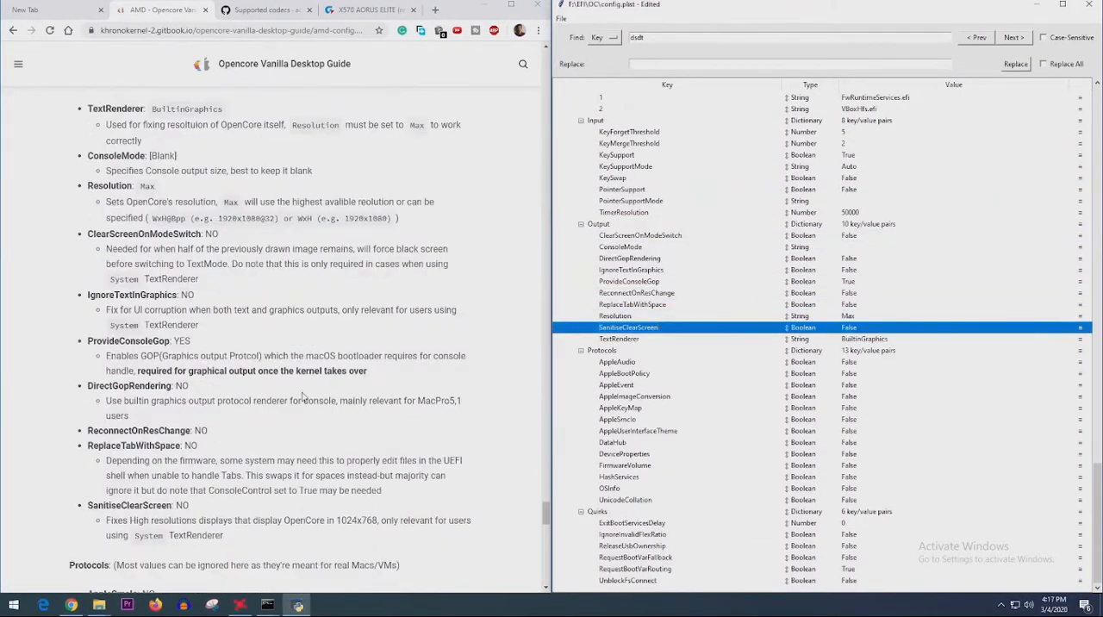
left_click(638, 482)
left_click(850, 560)
left_click(640, 581)
scroll(222, 370, "down", 8)
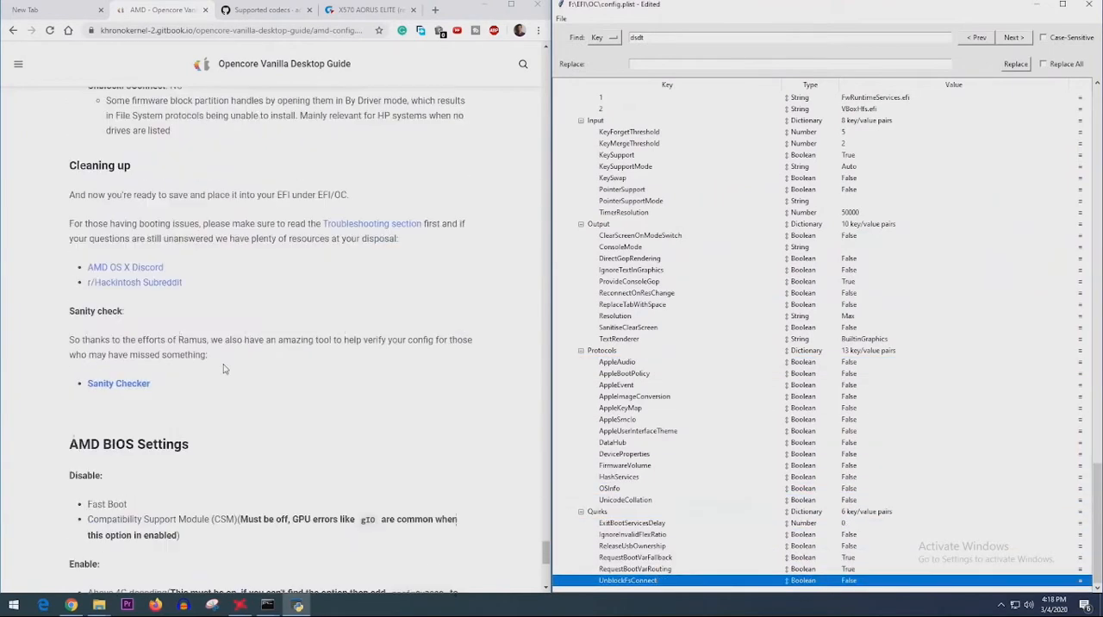
scroll(223, 369, "up", 1)
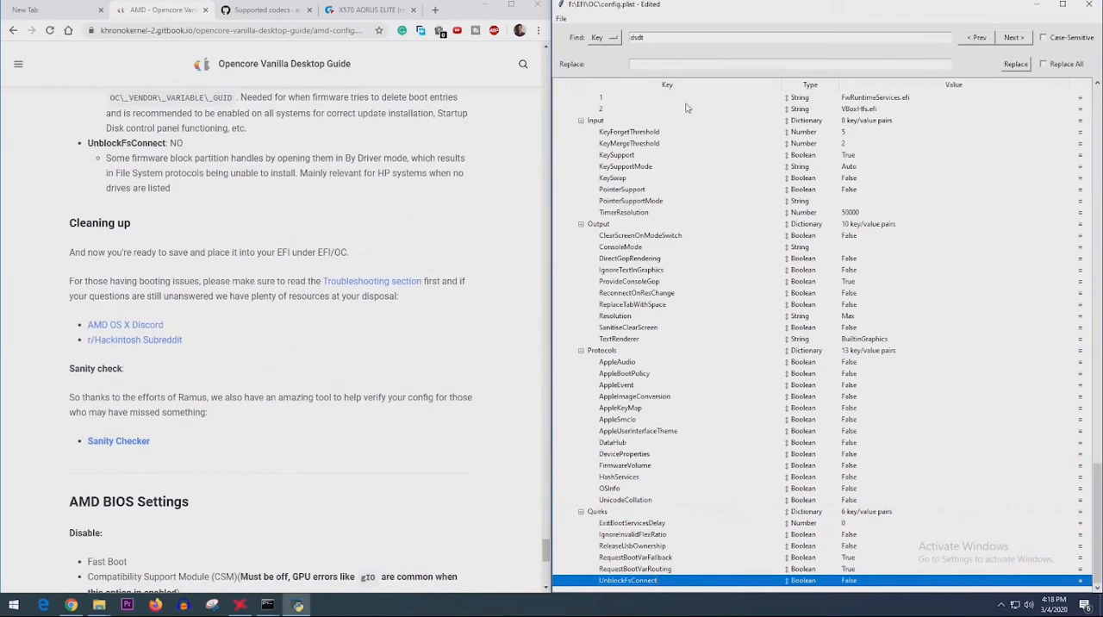
- Open the support links in the guide's Cleaning up section, including the AMD OS X Discord, and close their tabs
scroll(239, 382, "down", 2)
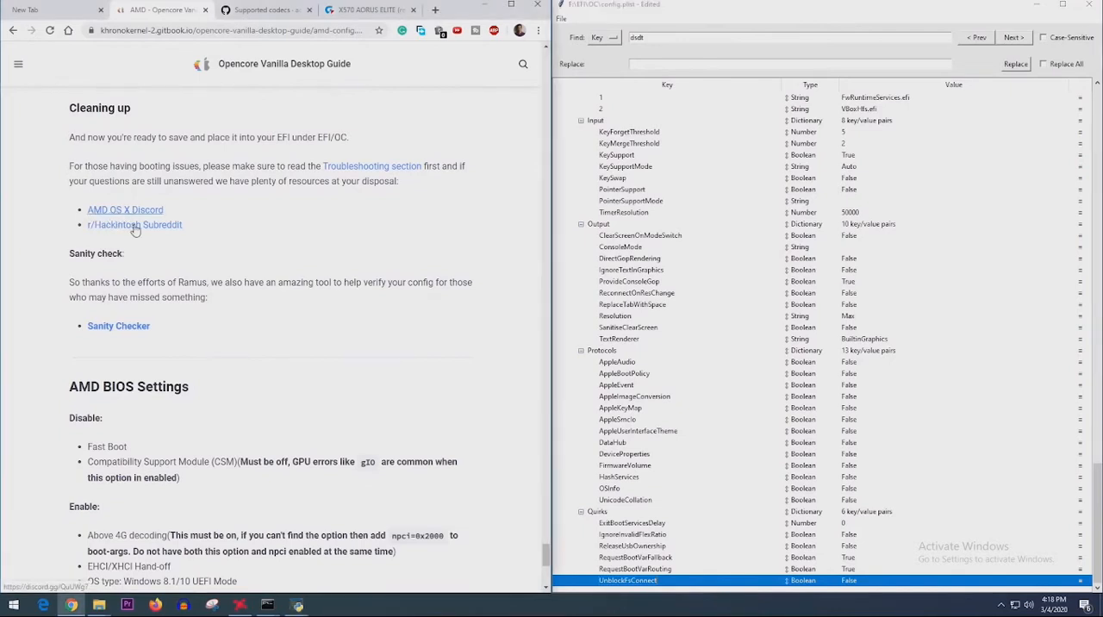
left_click(127, 210)
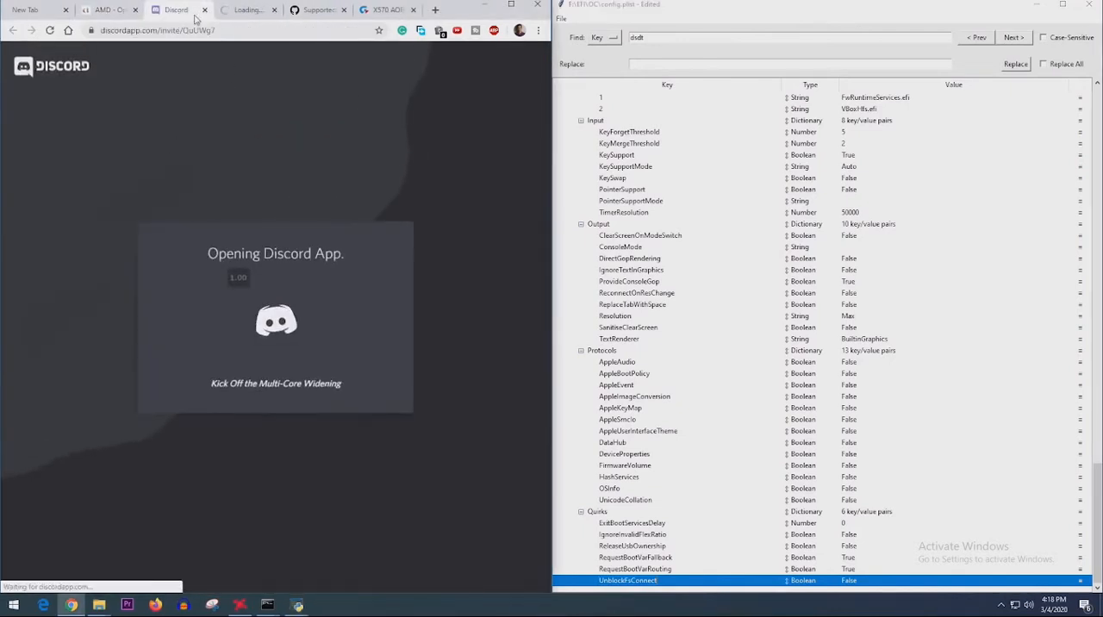
left_click(204, 10)
left_click(204, 9)
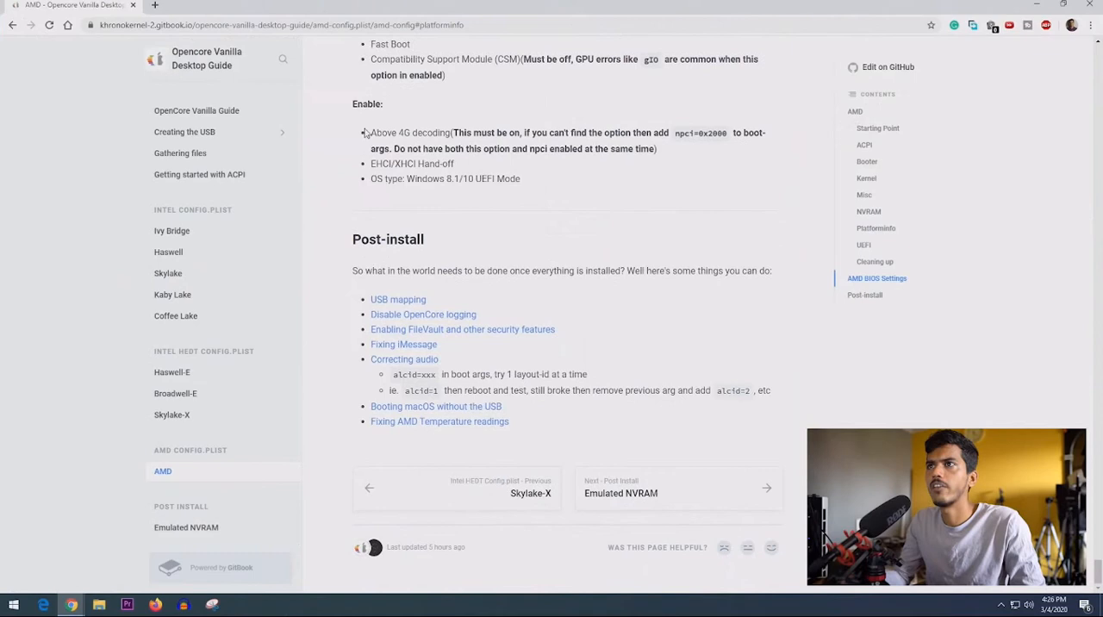
- Go over the guide's Above 4G decoding and EHCI/XHCI Hand-off BIOS requirements, and restart the PC
left_click_drag(366, 133, 455, 164)
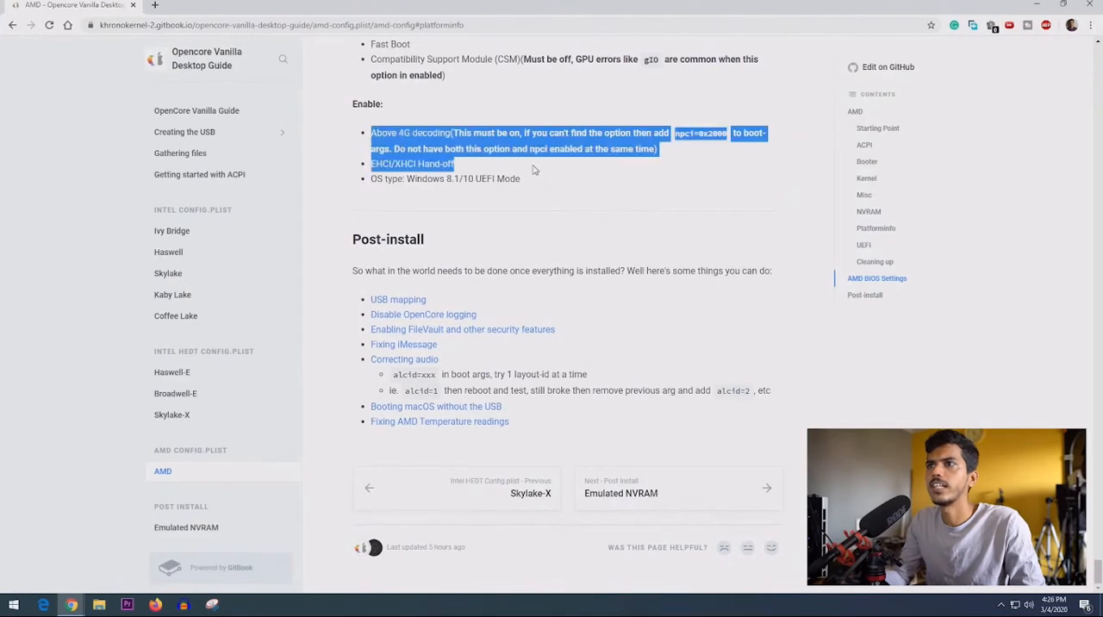
left_click(554, 192)
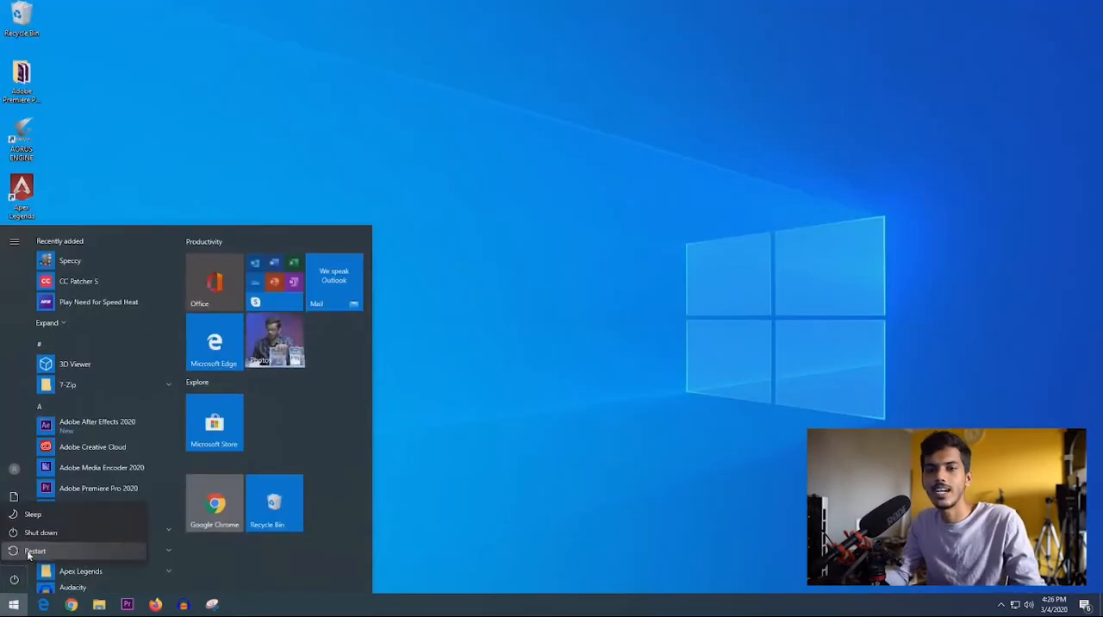
left_click(33, 556)
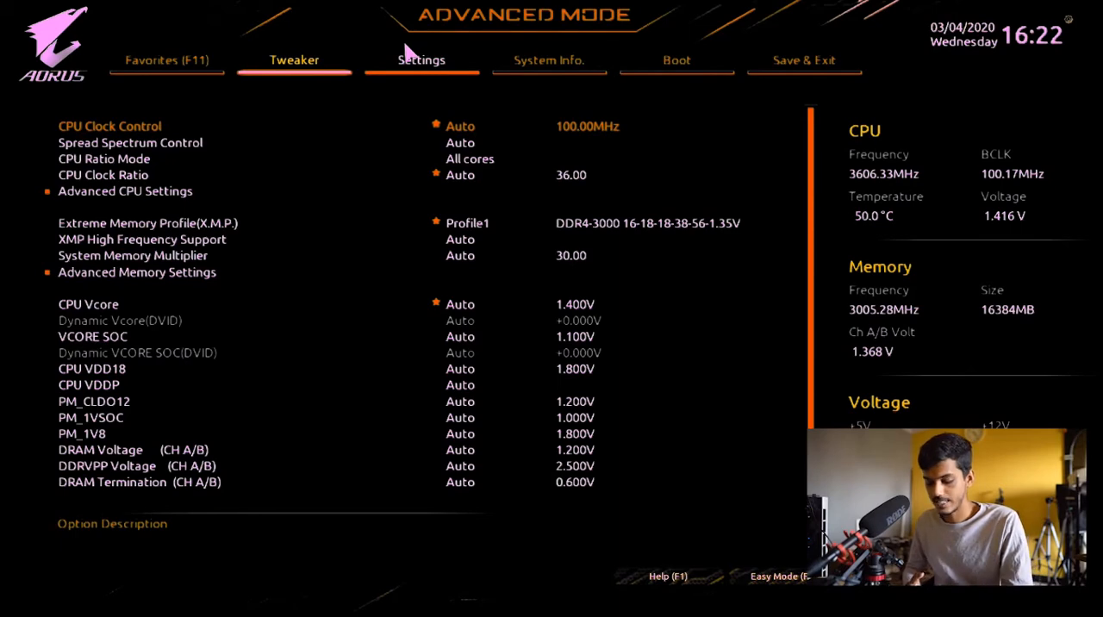
- Set CSM Support to Disabled in the BIOS boot settings and check the Fast Boot setting
key("Right")
key("Right")
key("Right")
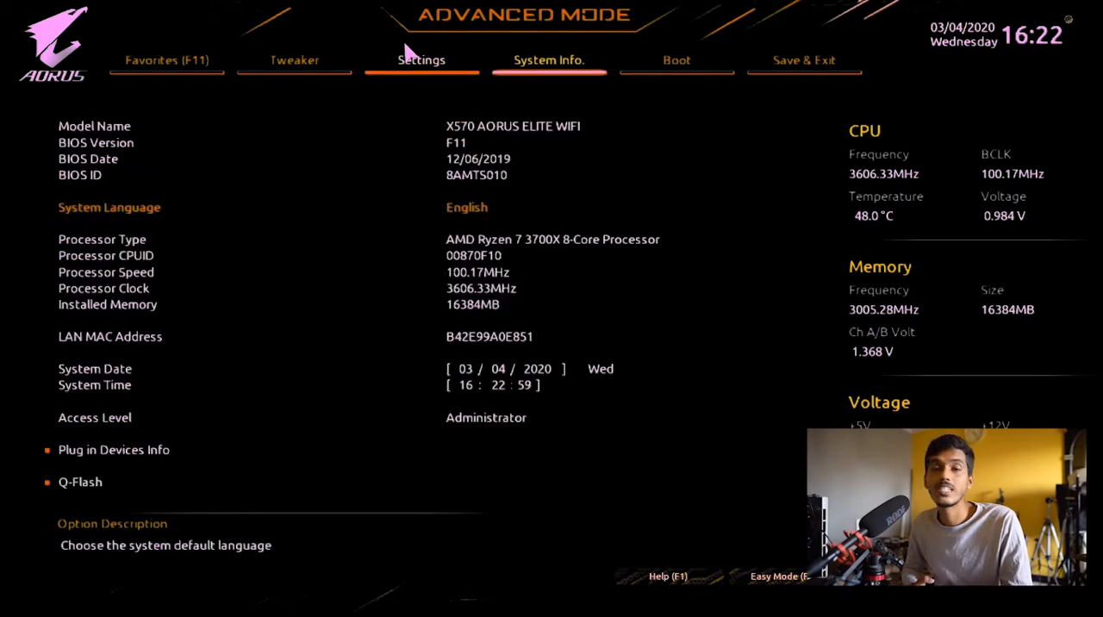
key("Down")
key("Down")
key("Down")
key("Down")
key("Down")
key("Down")
key("Down")
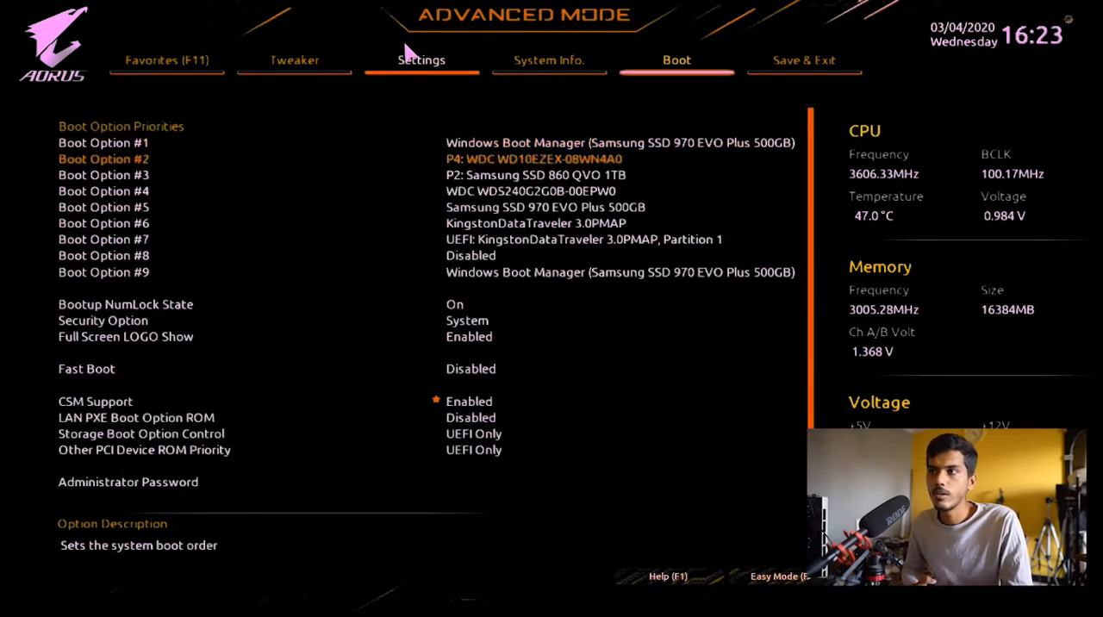
key("Down")
key("Down")
key("Down")
key("Down")
key("Down")
key("Down")
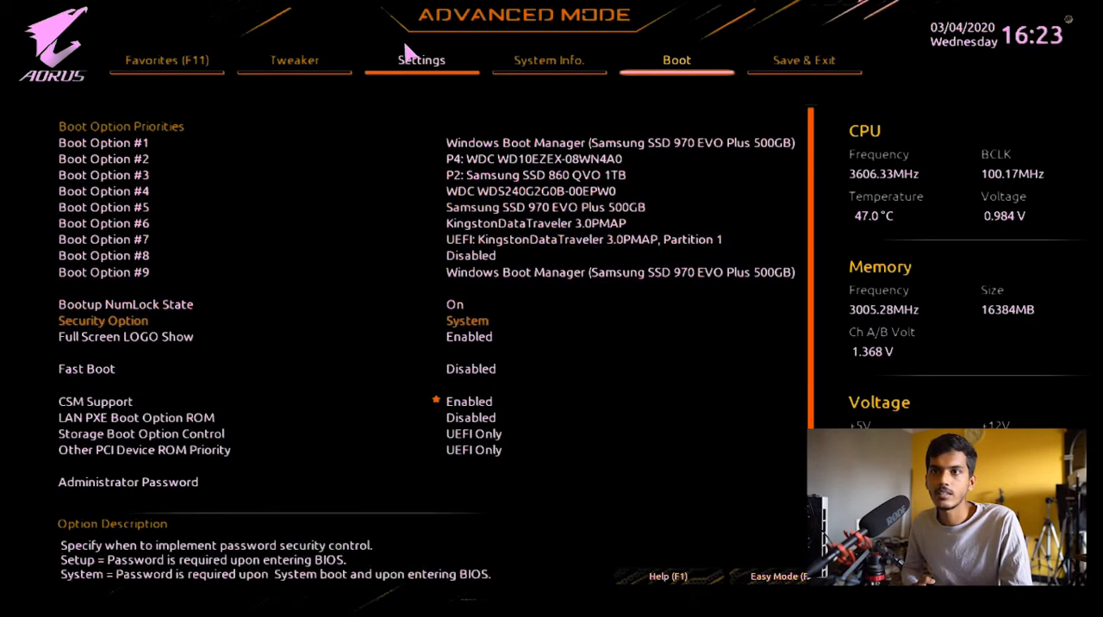
key("Return")
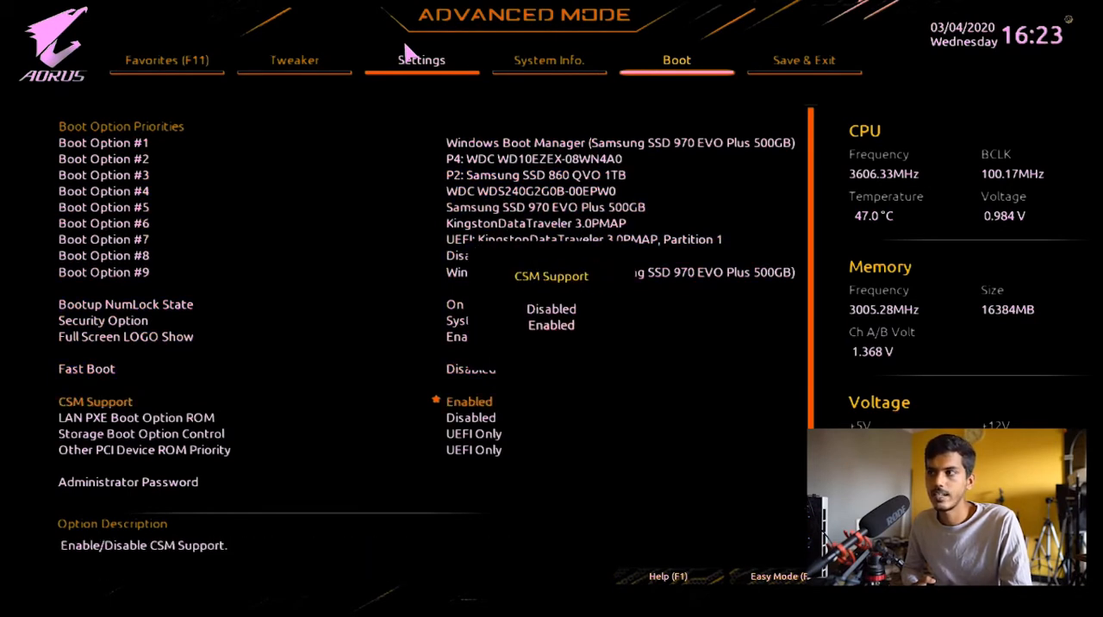
key("Up")
key("Return")
key("Up")
key("Up")
key("Down")
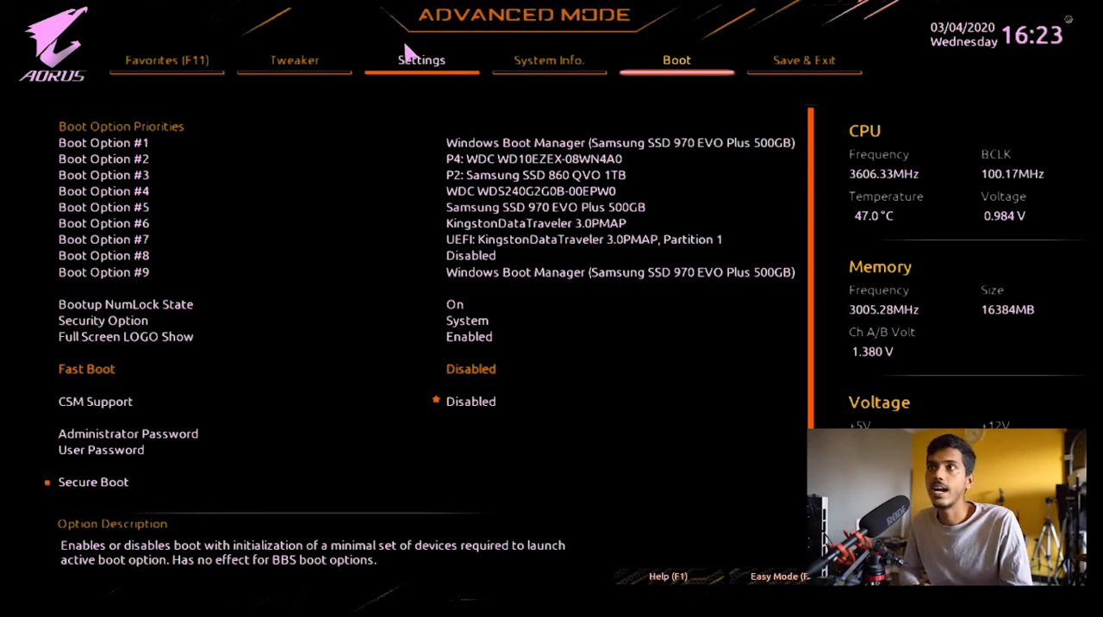
- Check the Above 4G Decoding option in the BIOS IO Ports settings
key("Left")
key("Left")
key("Down")
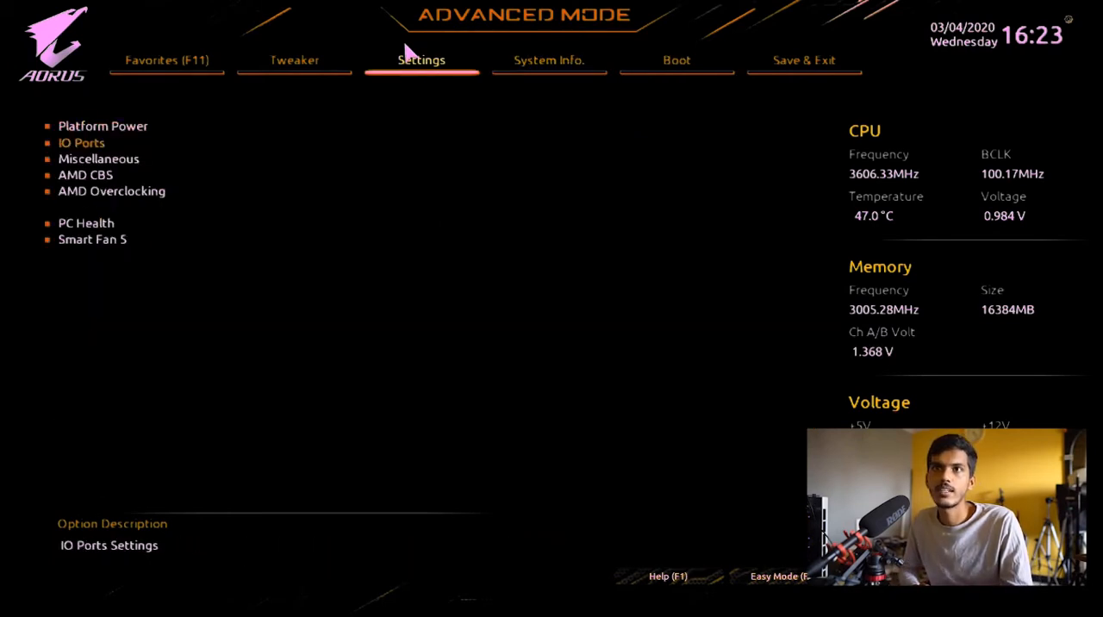
key("Return")
key("Down")
key("Down")
key("Down")
key("Down")
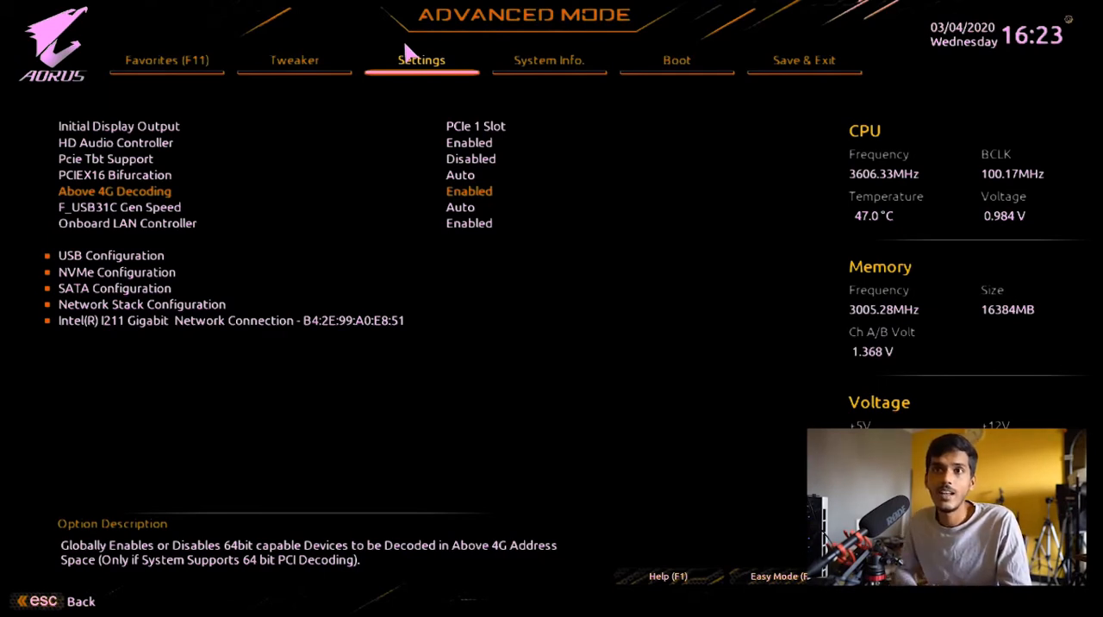
- Open the USB Configuration page under IO Ports to check the XHCI Hand-off option
key("Down")
key("Down")
key("Down")
key("Down")
key("Up")
key("Return")
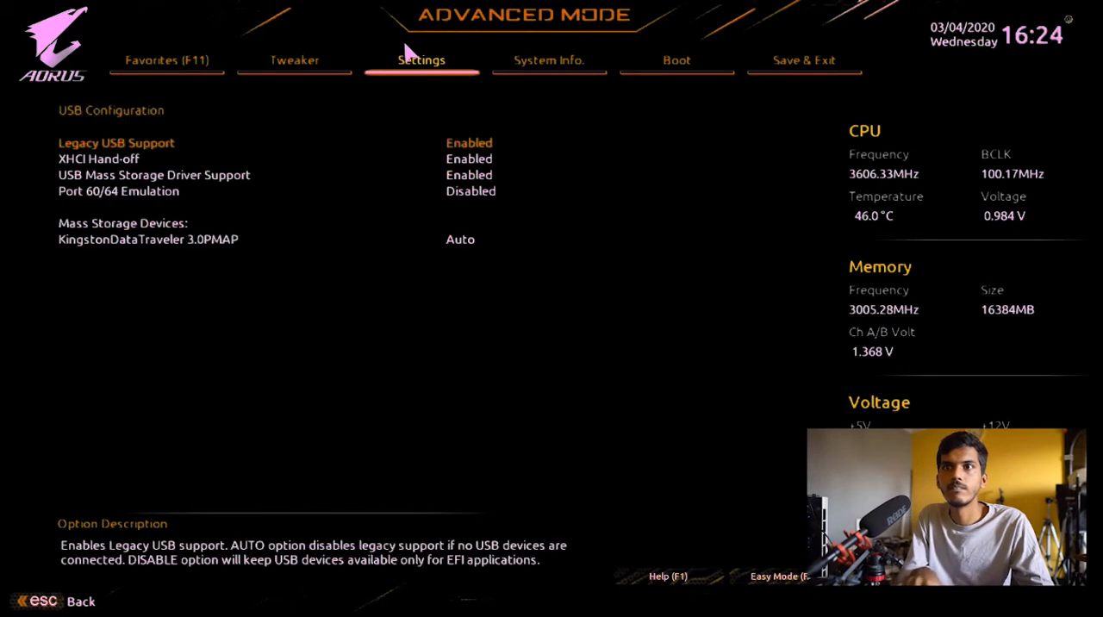
- Check the XHCI Hand-off option in the USB Configuration page, and return to the main BIOS settings list
key("Down")
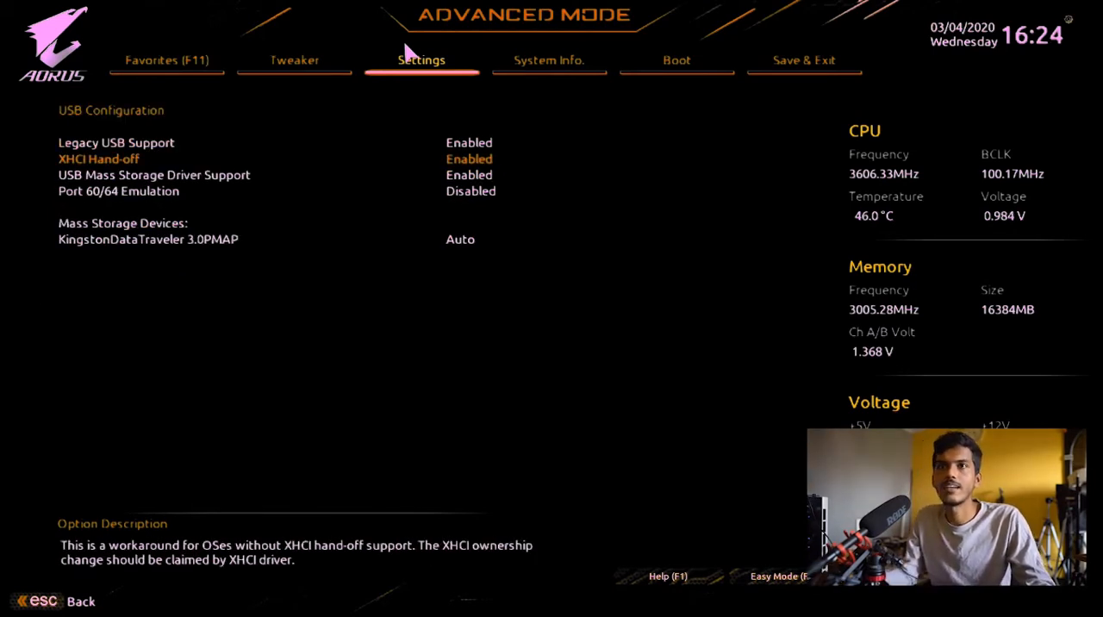
key("Escape")
key("Escape")
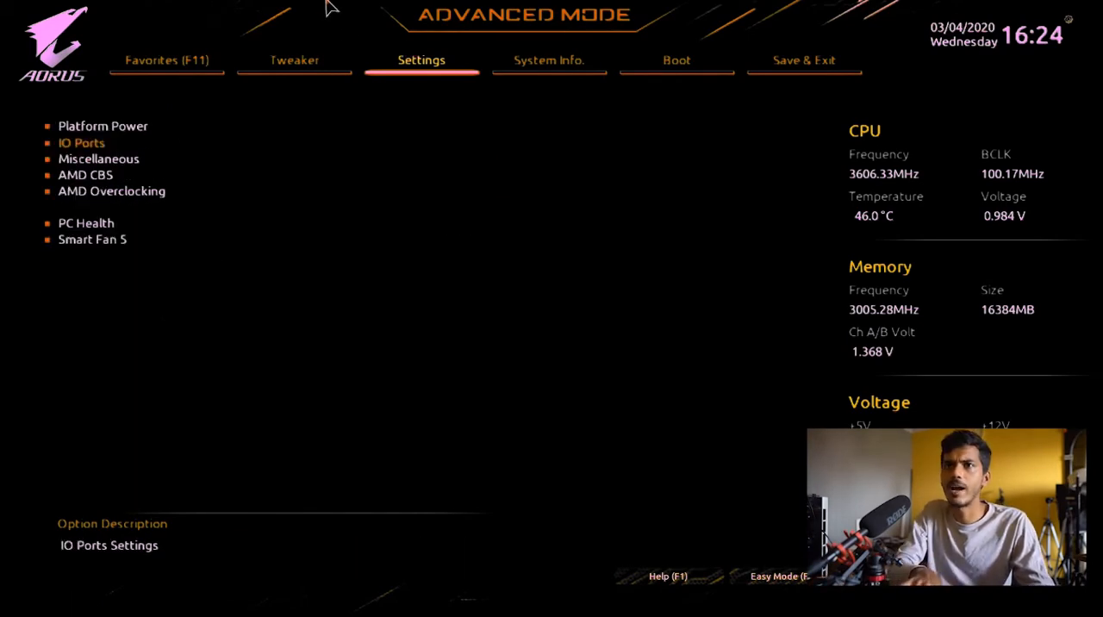
- Review the Fast Boot and CSM Support options on the BIOS boot page
key("Right")
key("Right")
key("Left")
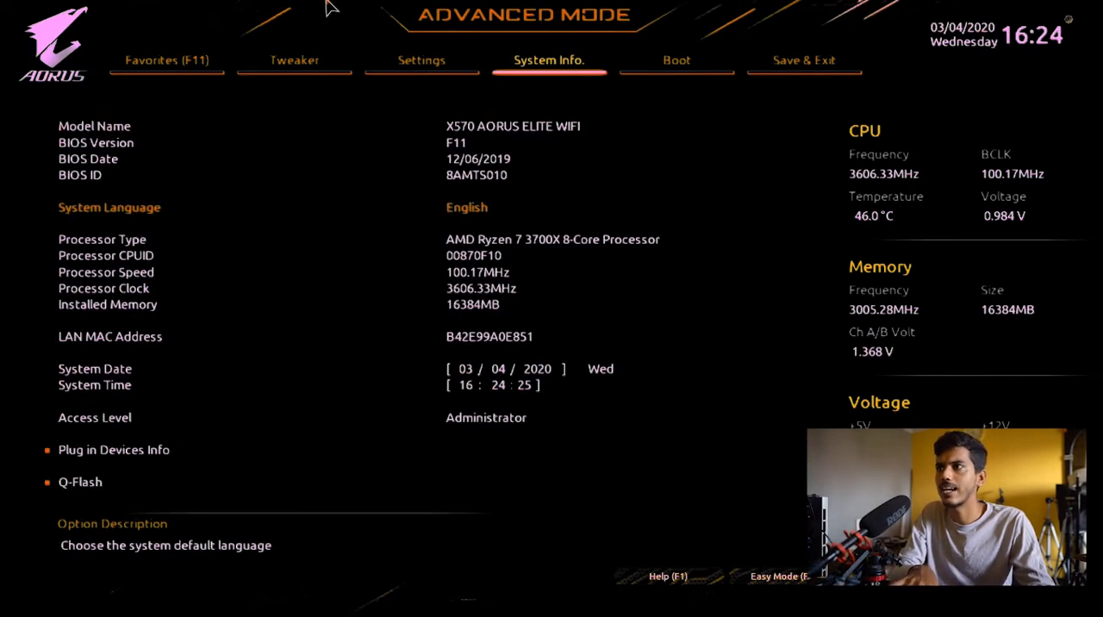
key("Right")
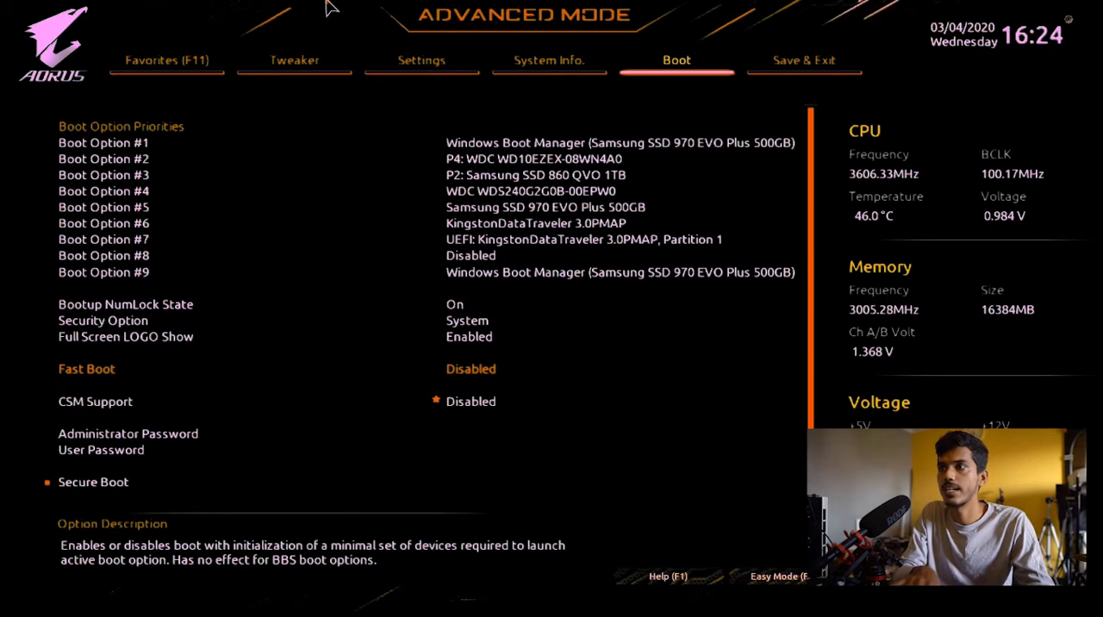
key("Right")
key("Left")
key("Down")
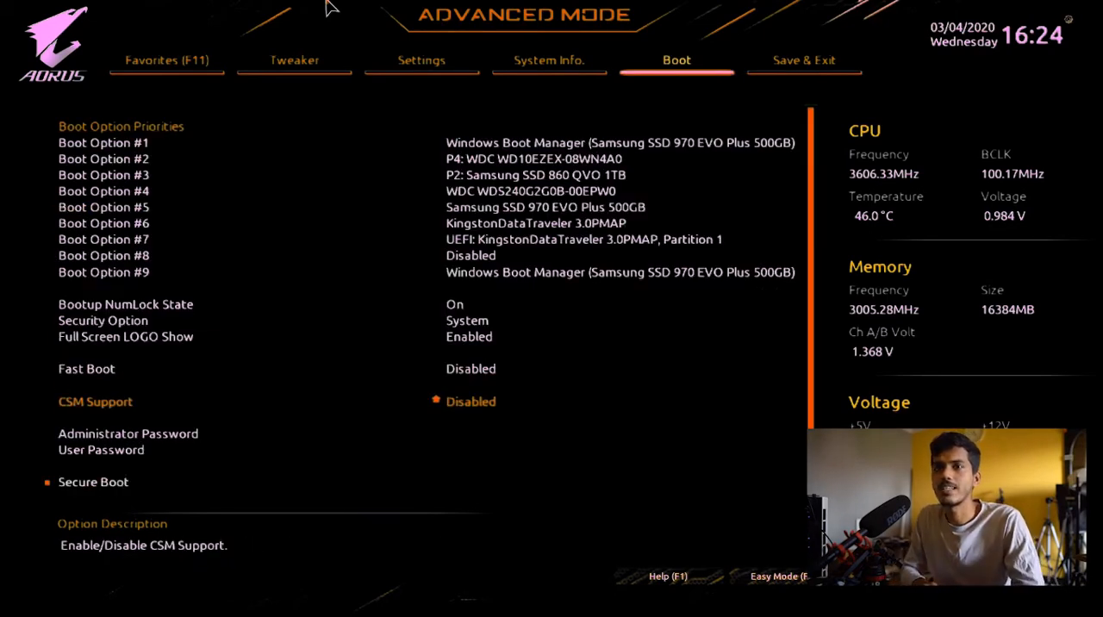
- Save the BIOS configuration with the CSM Support change and reset the PC
key("Escape")
key("Down")
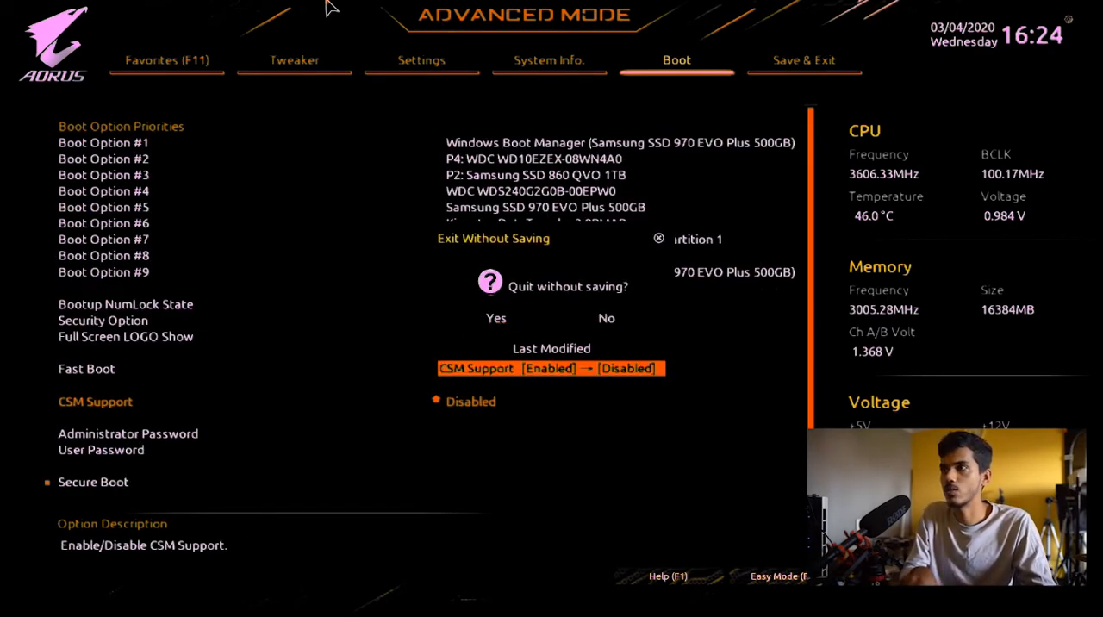
key("Escape")
key("Right")
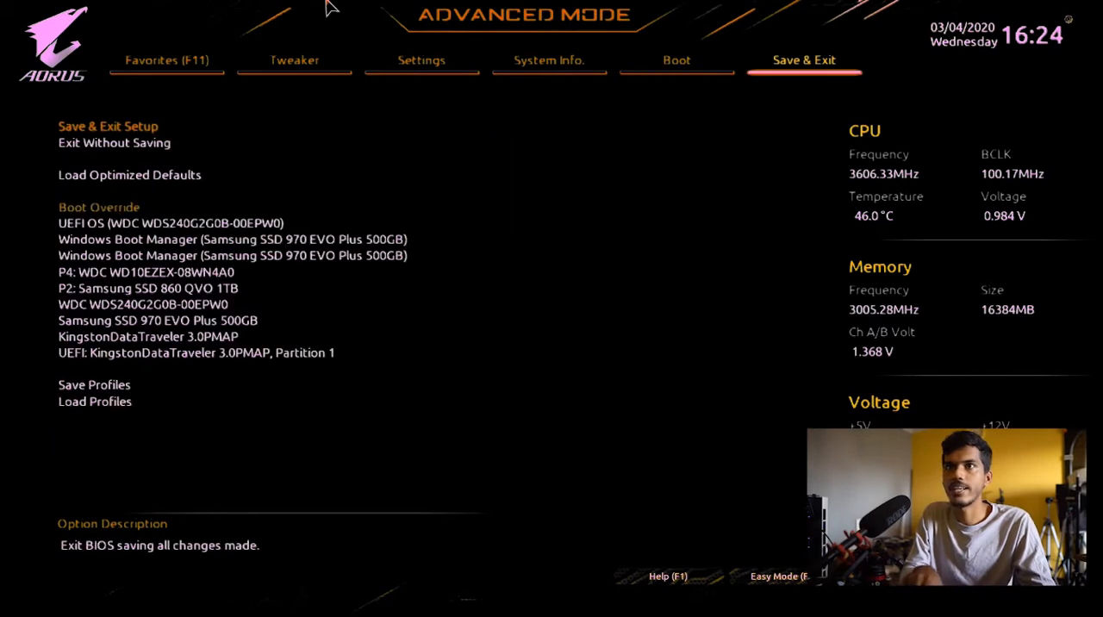
key("Return")
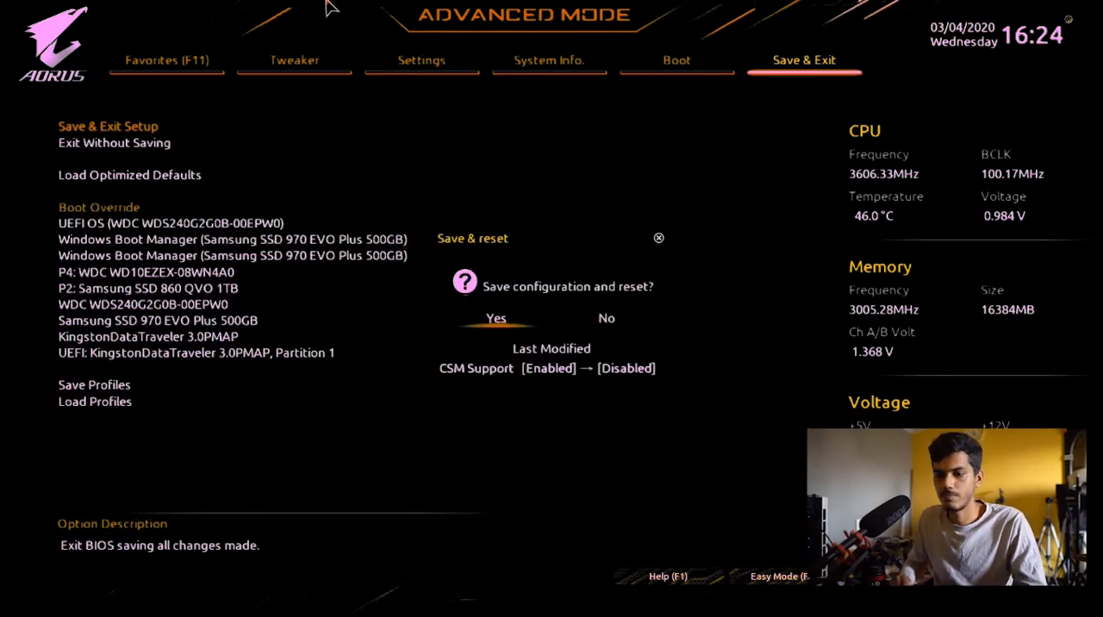
key("Return")
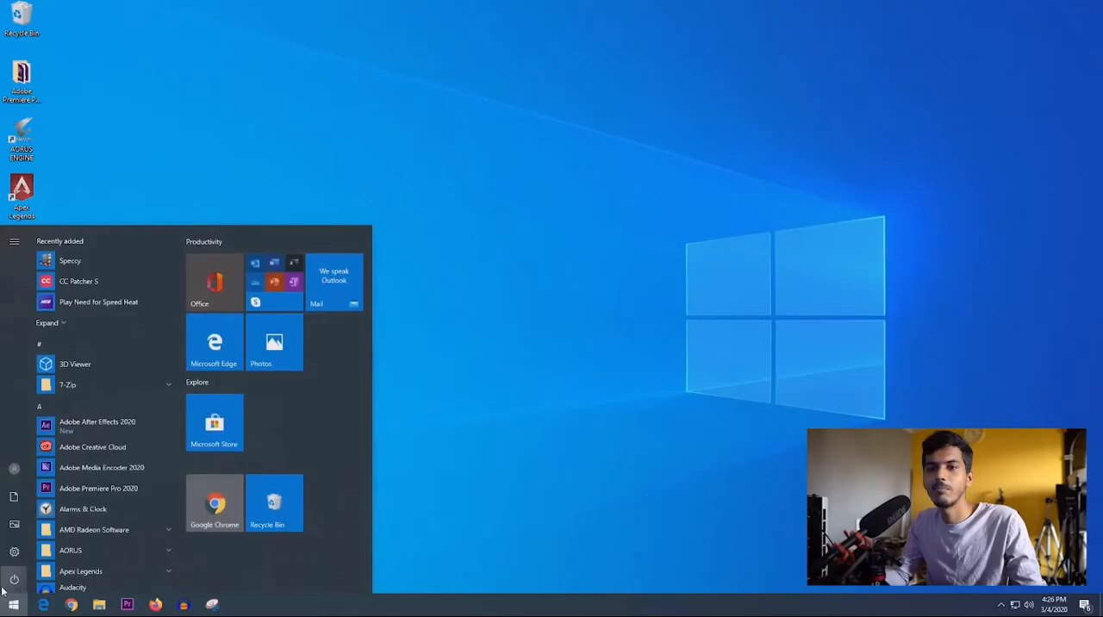
- Restart the PC into the BIOS and boot from UEFI: KingstonDataTraveler 3.0PMAP, Partition 1 using Boot Override
left_click(13, 579)
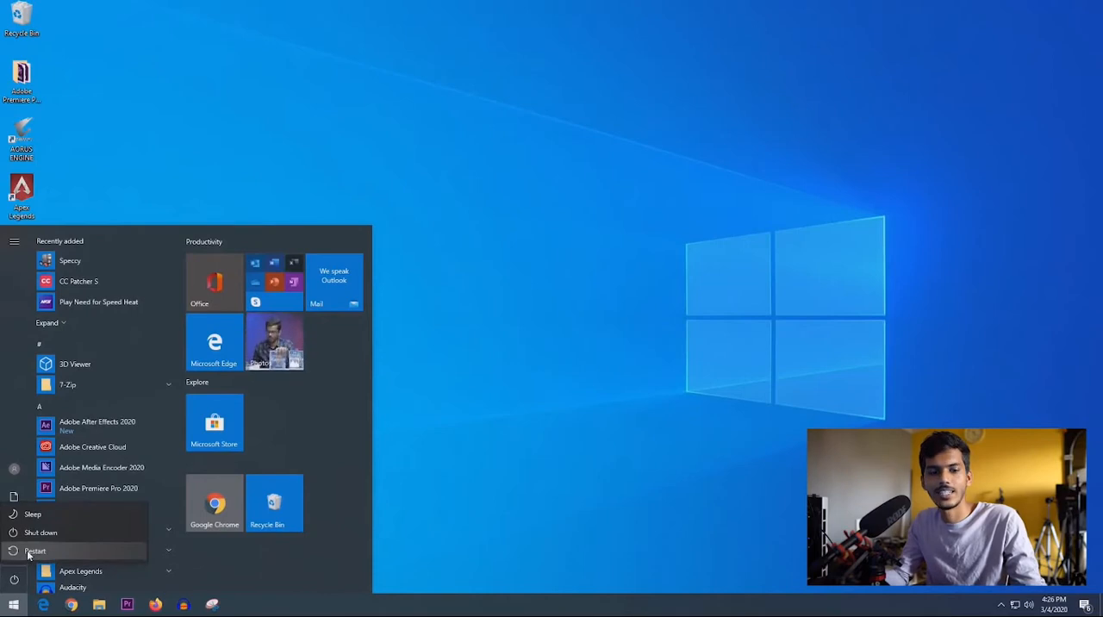
left_click(31, 553)
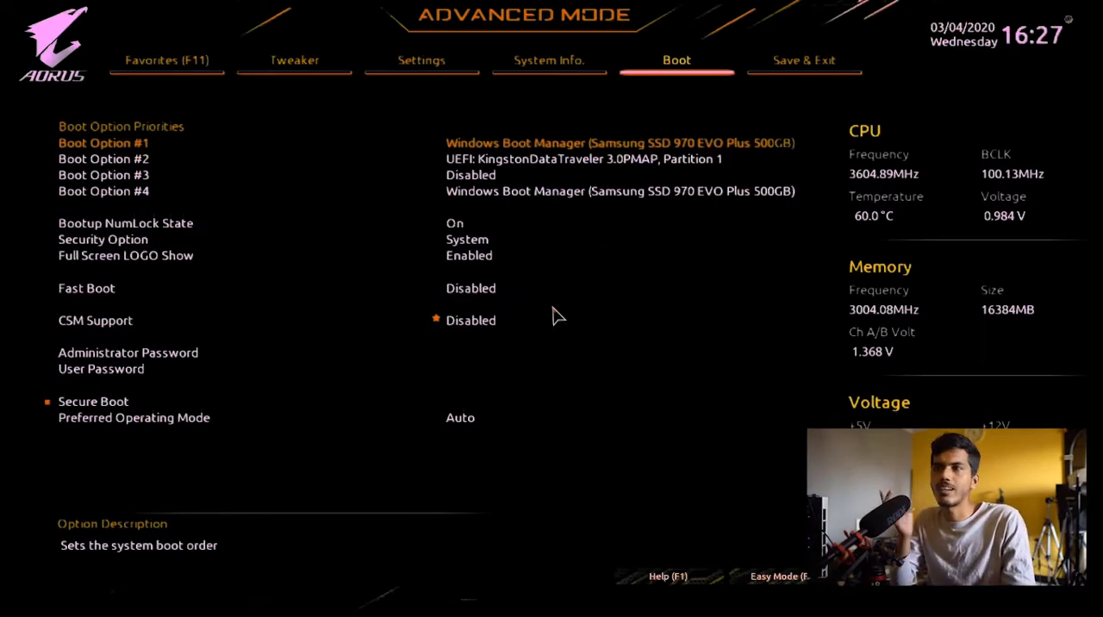
key("Right")
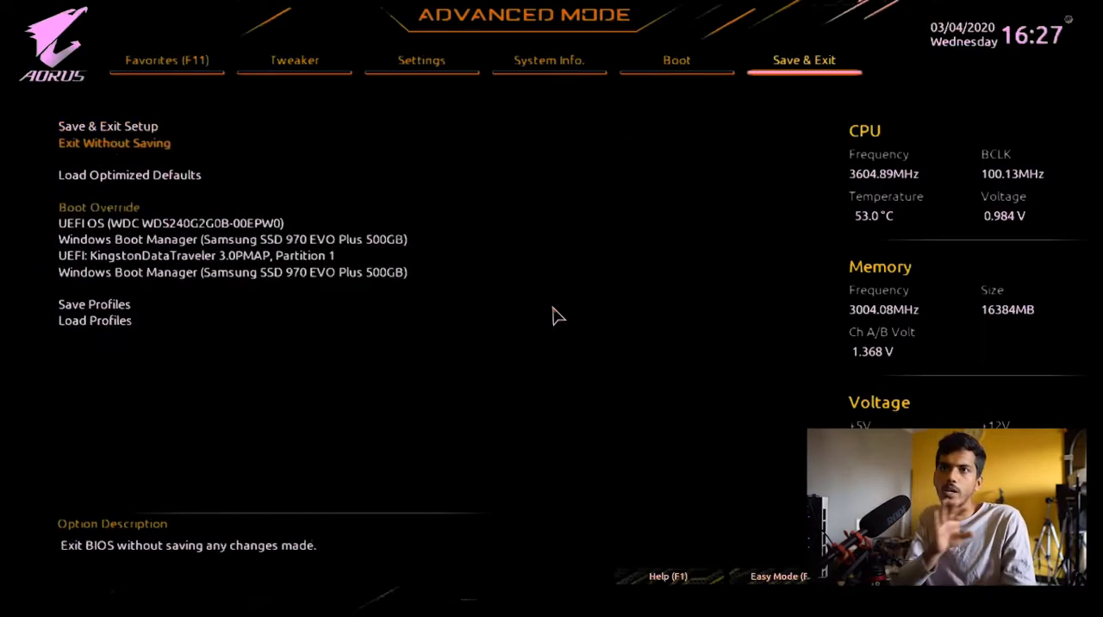
key("Down")
key("Down")
key("Down")
key("Down")
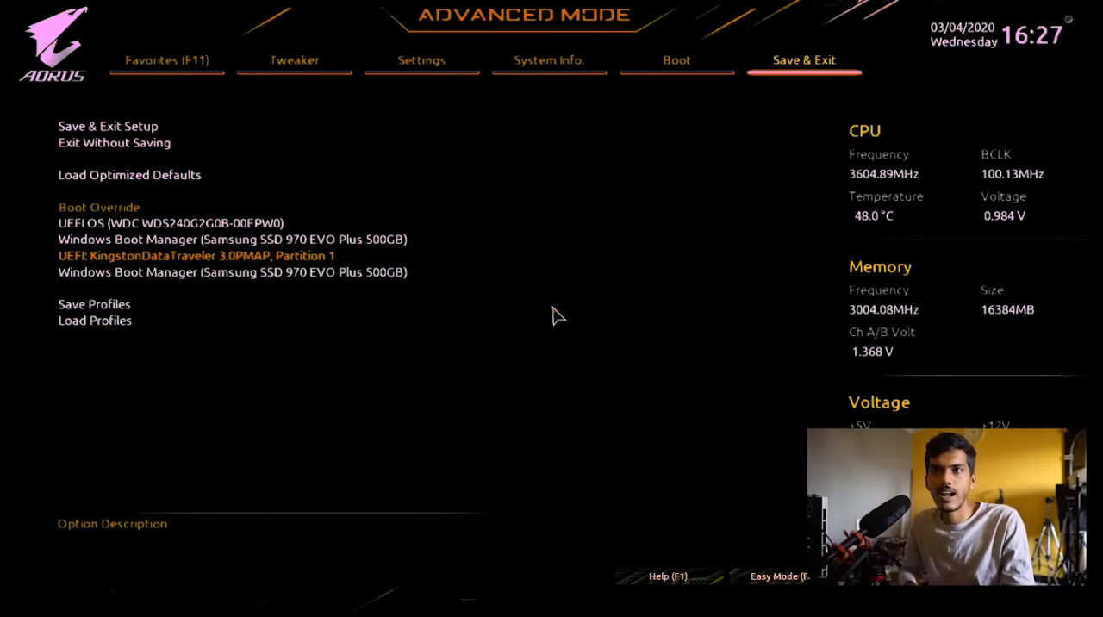
key("Return")
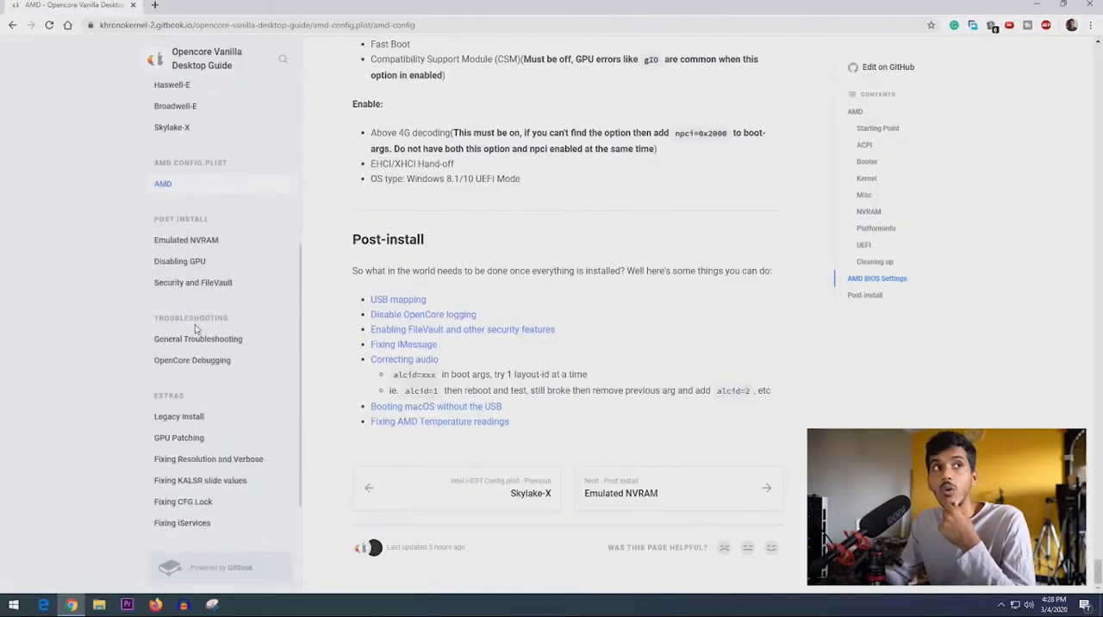
- Open the guide's General Troubleshooting page and locate the "no vault provided!" entry among the OpenCore booting issues
scroll(141, 422, "down", 1)
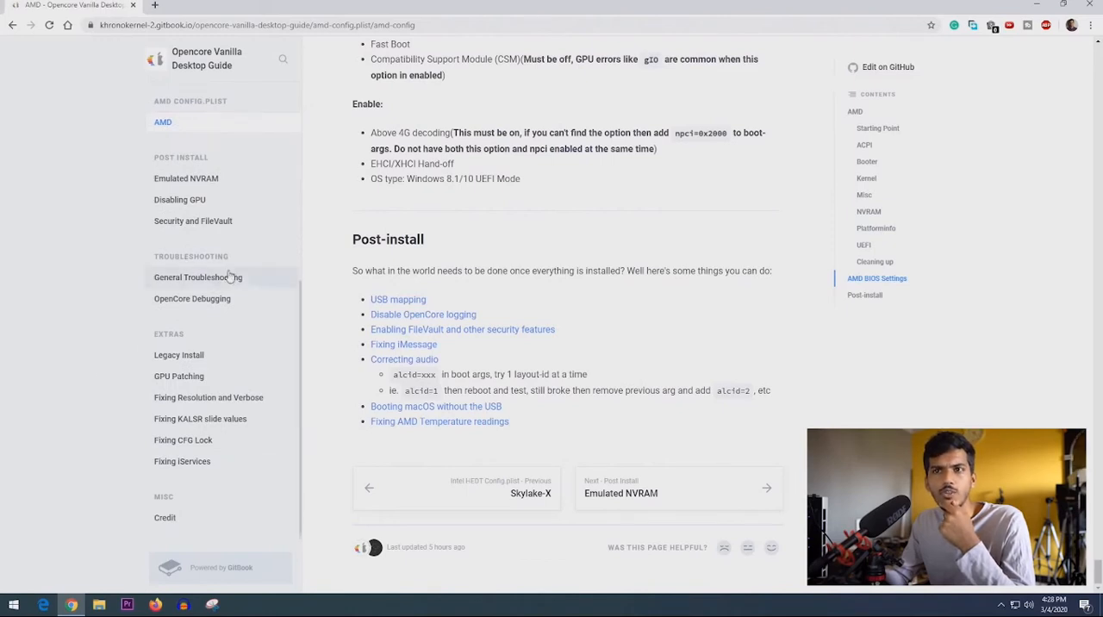
left_click(190, 277)
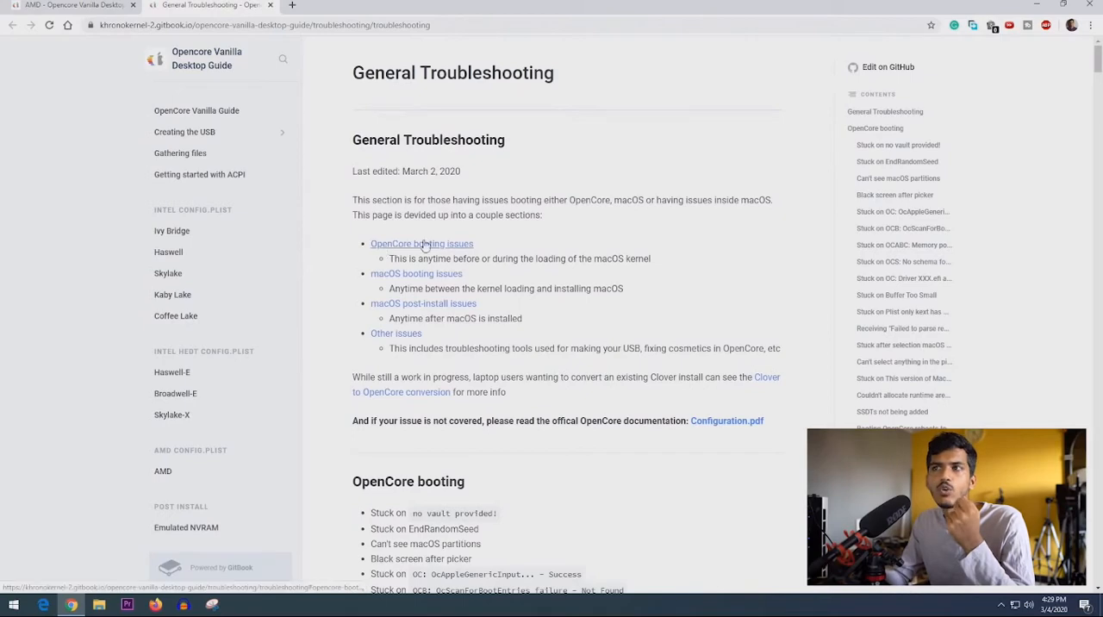
scroll(422, 279, "down", 2)
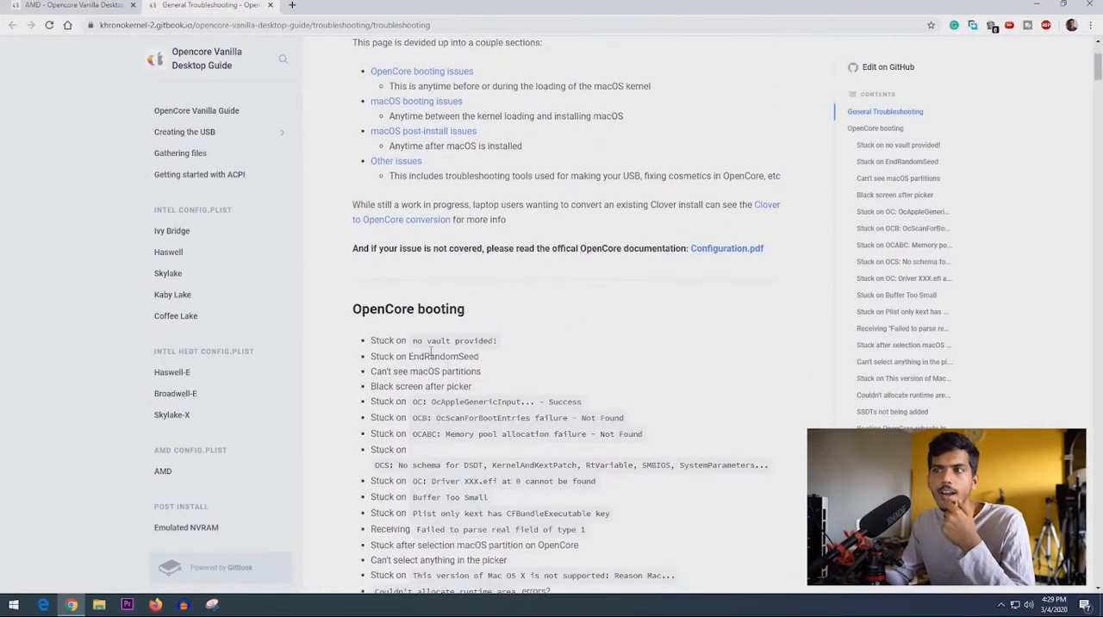
left_click_drag(413, 340, 492, 342)
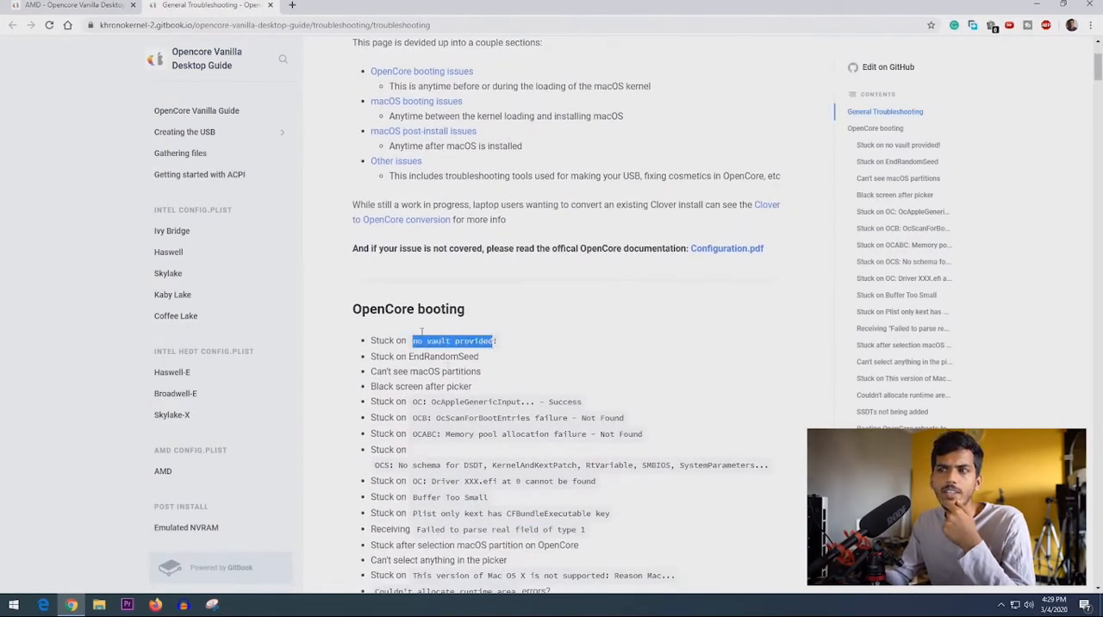
- Search the troubleshooting page for "no vault" and read the fix for being stuck on "no vault provided!"
scroll(449, 358, "down", 1)
scroll(449, 363, "down", 1)
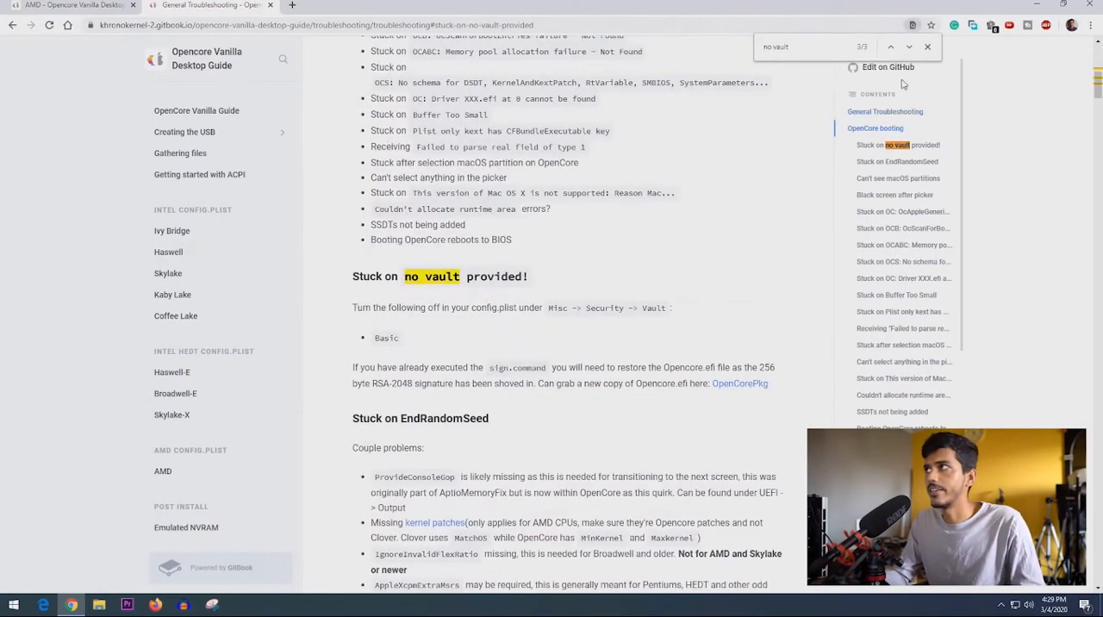
left_click(928, 47)
left_click_drag(354, 308, 542, 314)
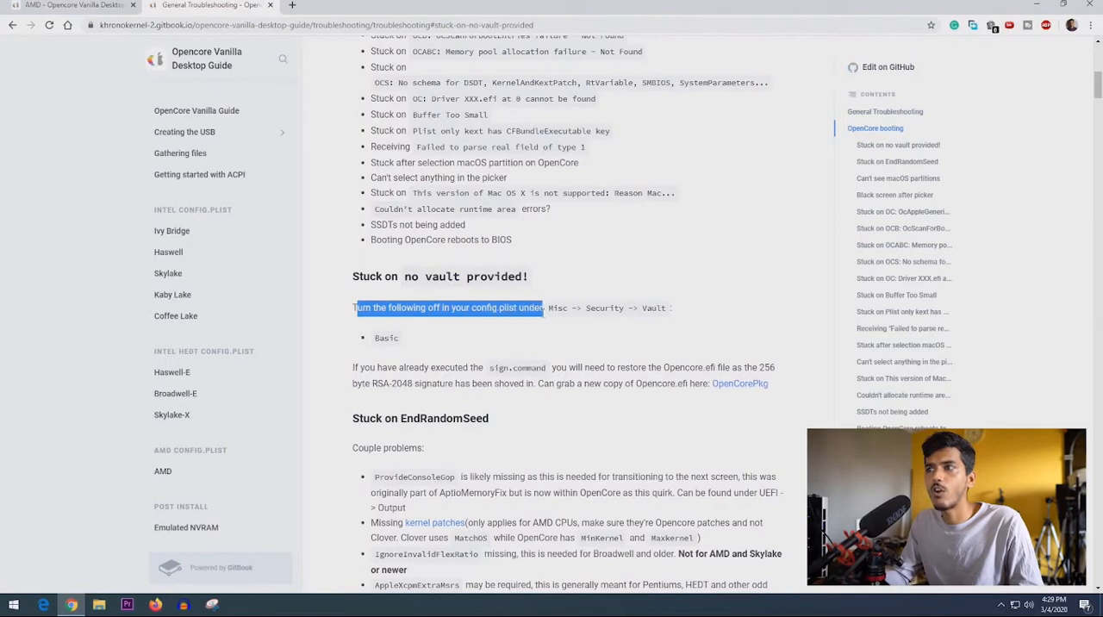
- Launch ProperTree from the Downloads folder and open config.plist from EFI\OC on the BOOT (F:) drive
left_click(99, 605)
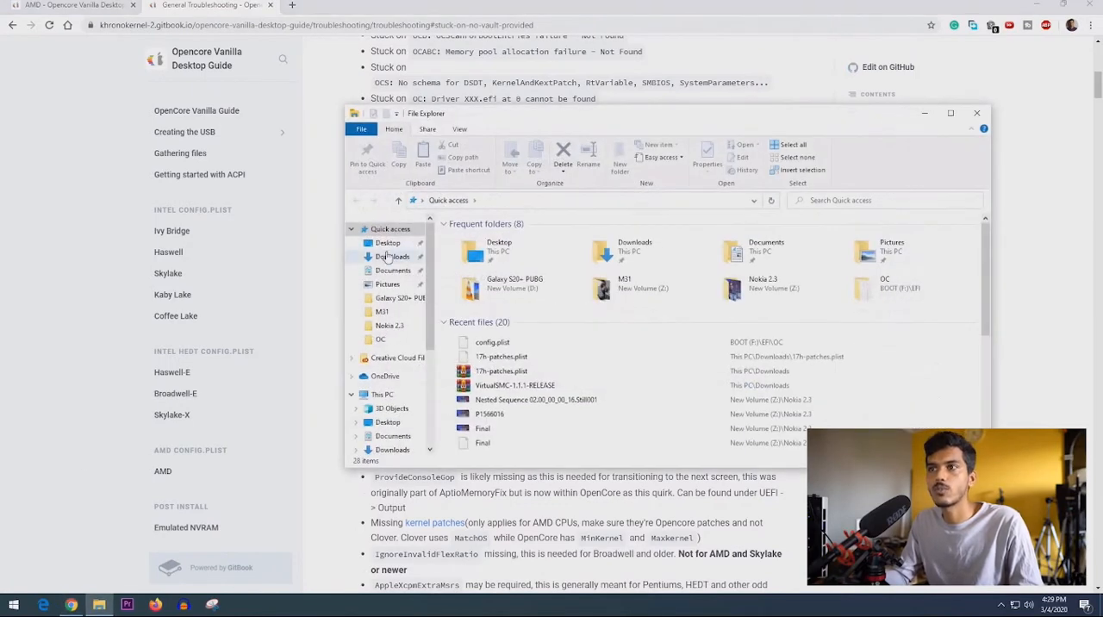
left_click(389, 256)
scroll(493, 413, "down", 4)
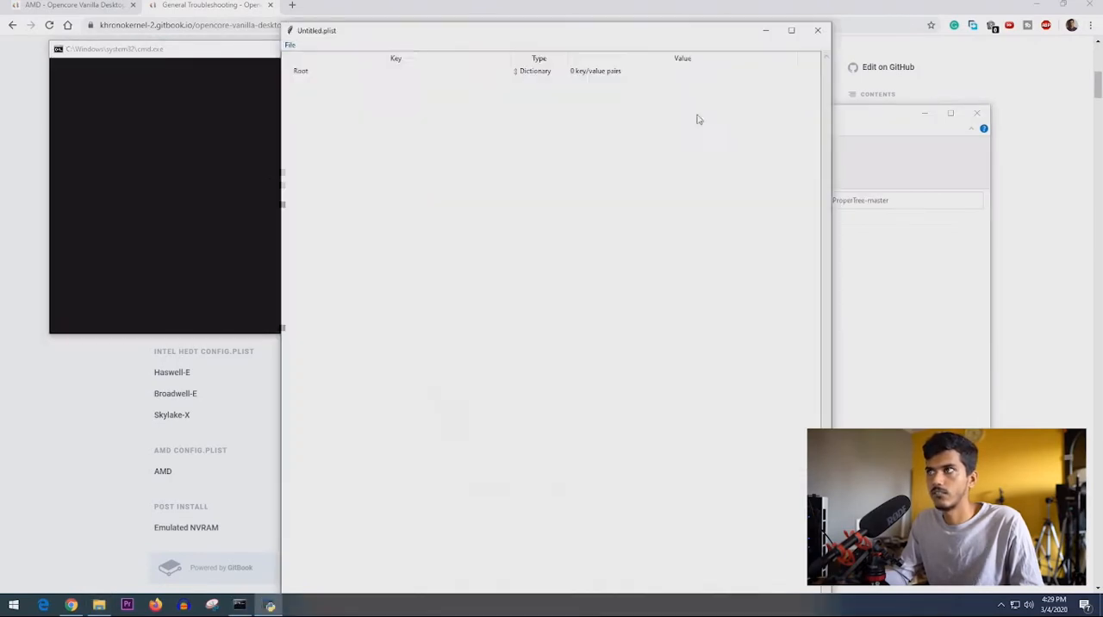
key("ctrl+o")
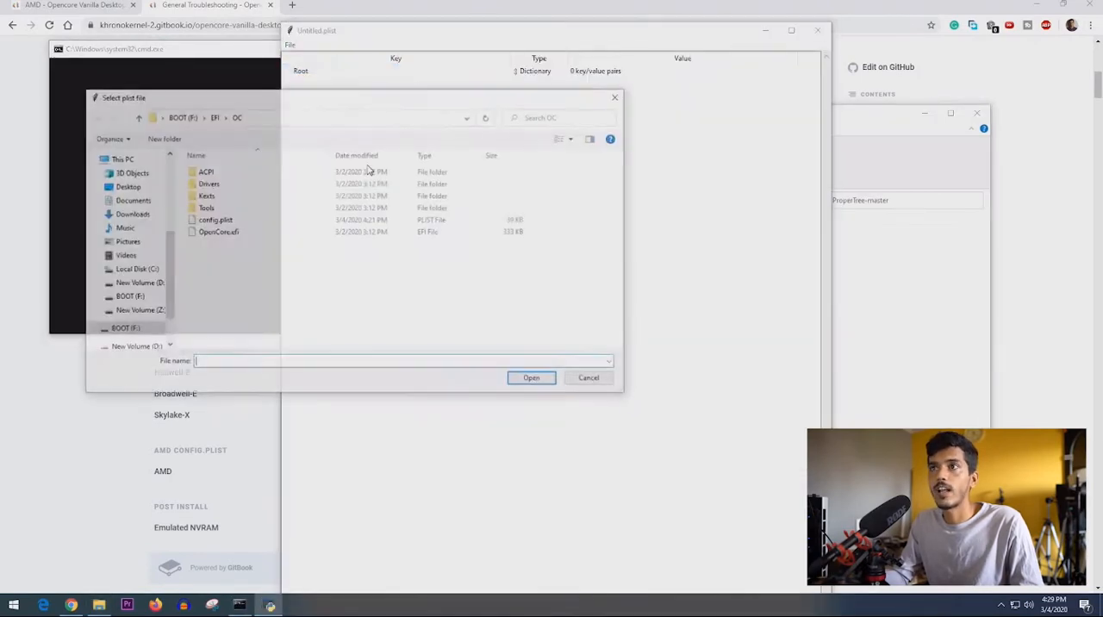
double_click(242, 222)
- Arrange the config.plist window and the browser's General Troubleshooting page side by side
left_click(924, 113)
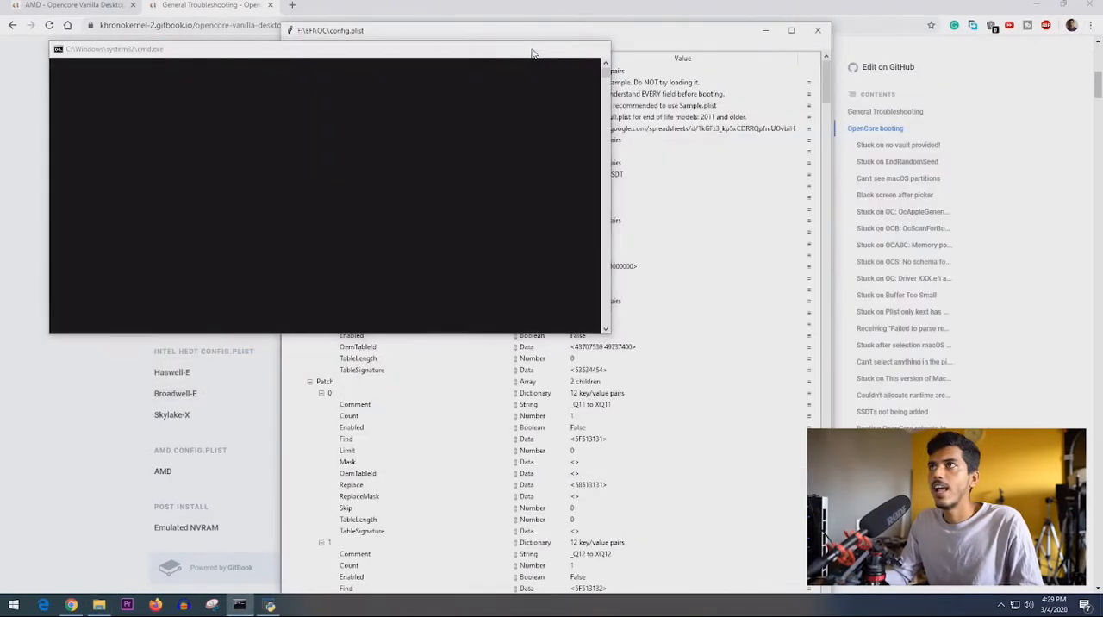
left_click(541, 49)
left_click_drag(470, 42, 1101, 51)
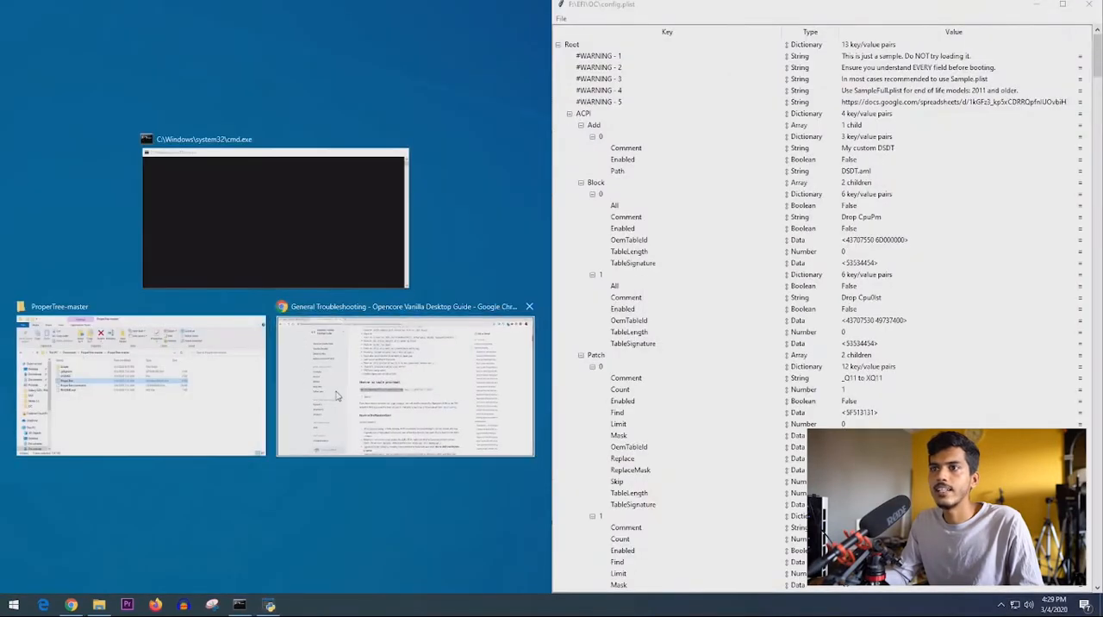
left_click(361, 337)
- Follow the guide's Misc -> Security -> Vault path in config.plist and select the Vault entry
scroll(362, 337, "down", 1)
left_click_drag(265, 286, 396, 294)
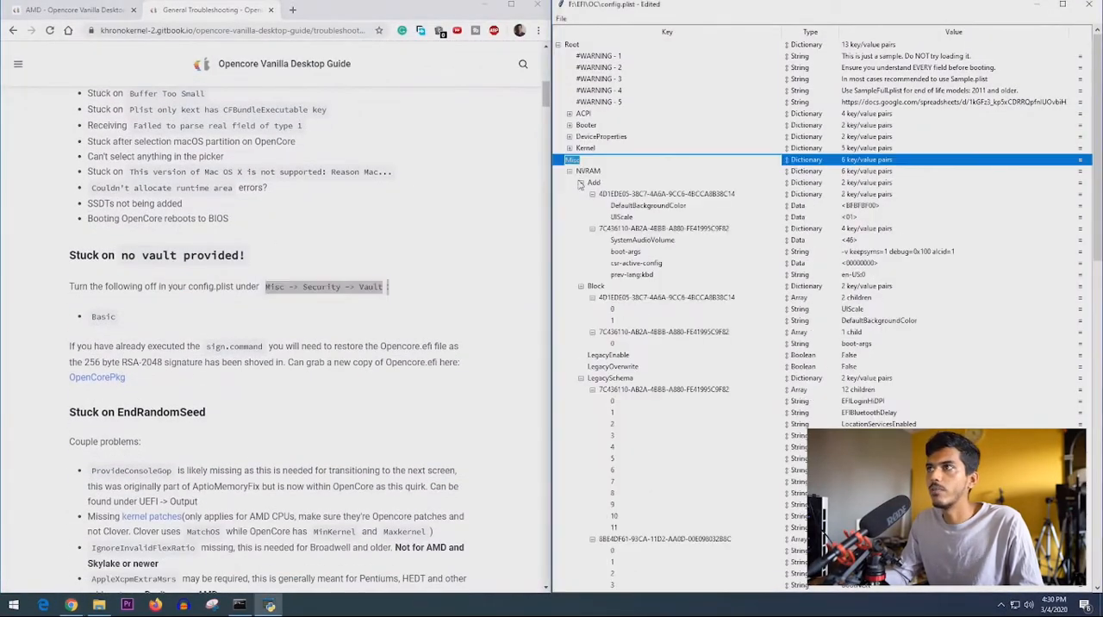
left_click(569, 196)
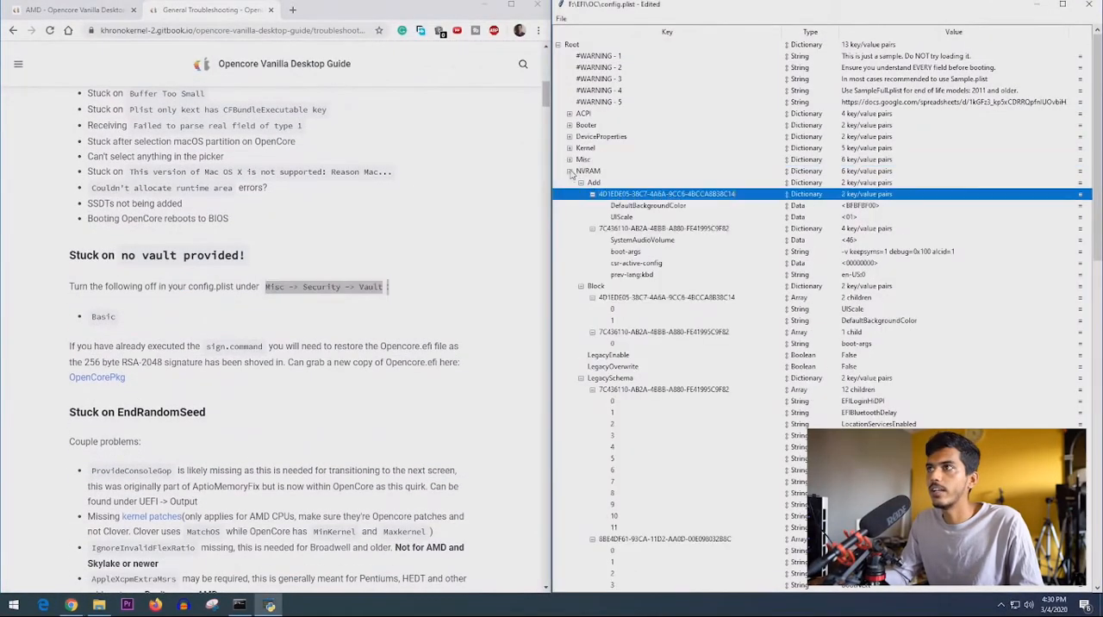
left_click(570, 161)
scroll(601, 338, "down", 4)
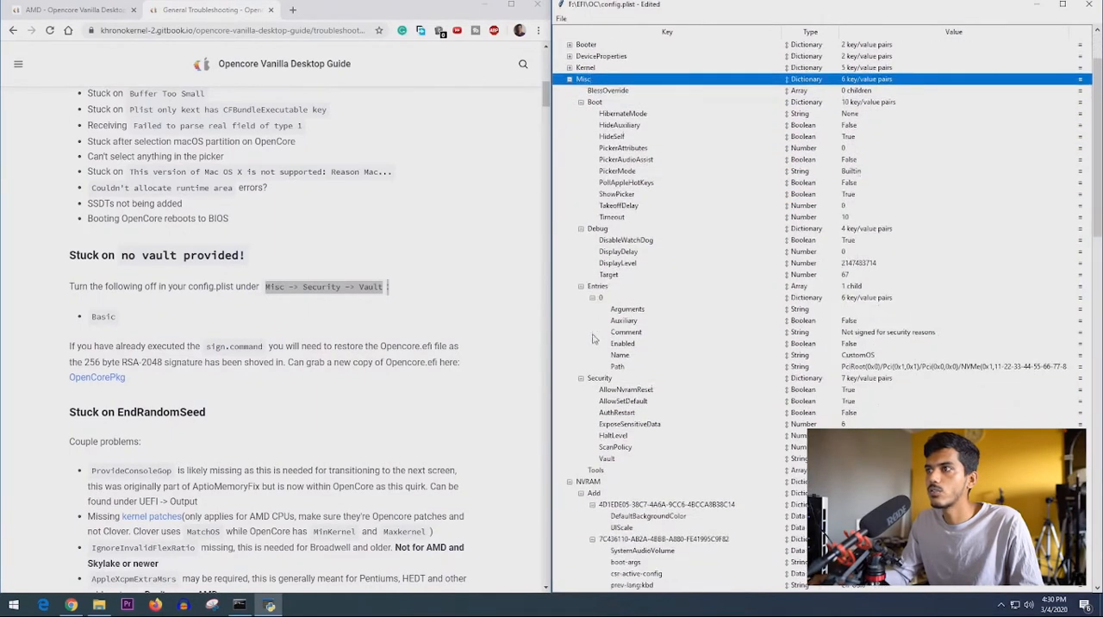
left_click(604, 344)
left_click(628, 424)
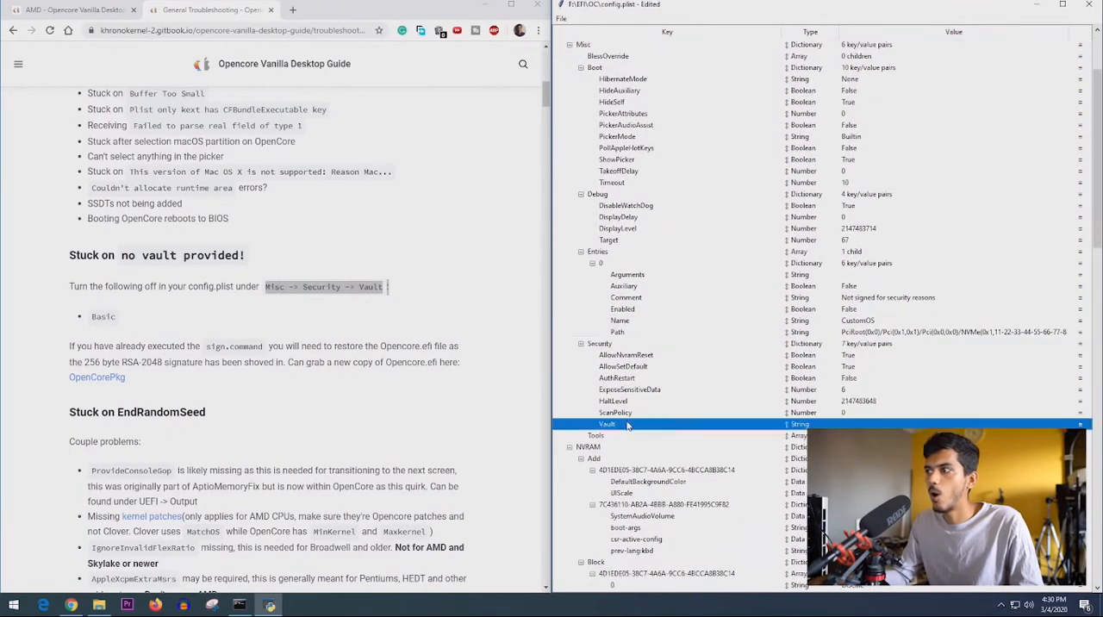
- Reread the guide's Vault path and look over the Troubleshooting pages in the guide's navigation
left_click_drag(265, 286, 388, 289)
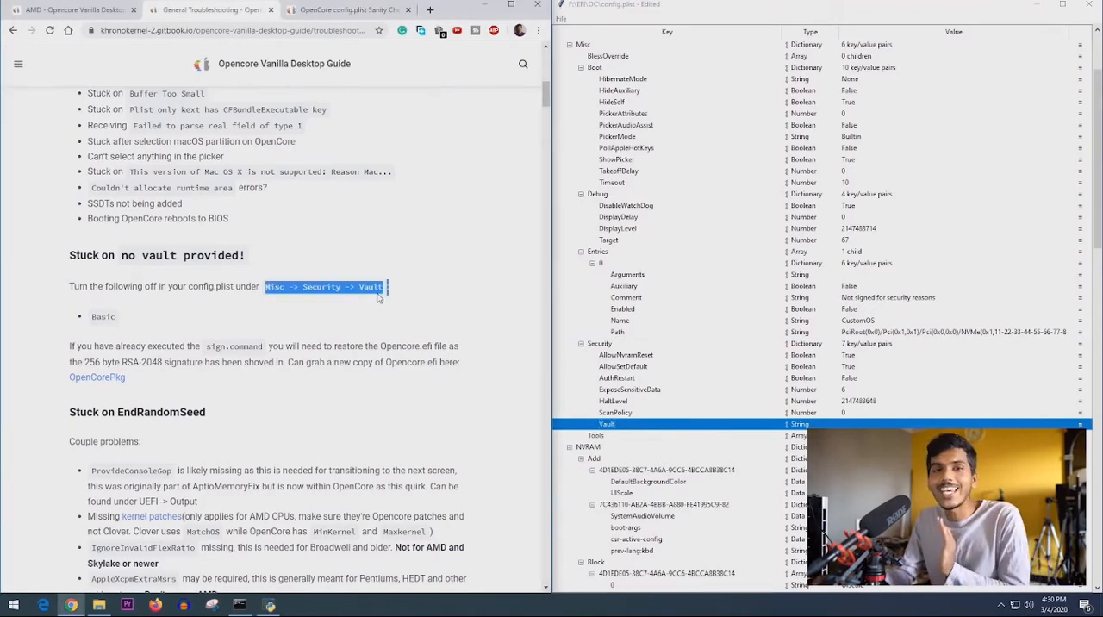
scroll(379, 298, "up", 5)
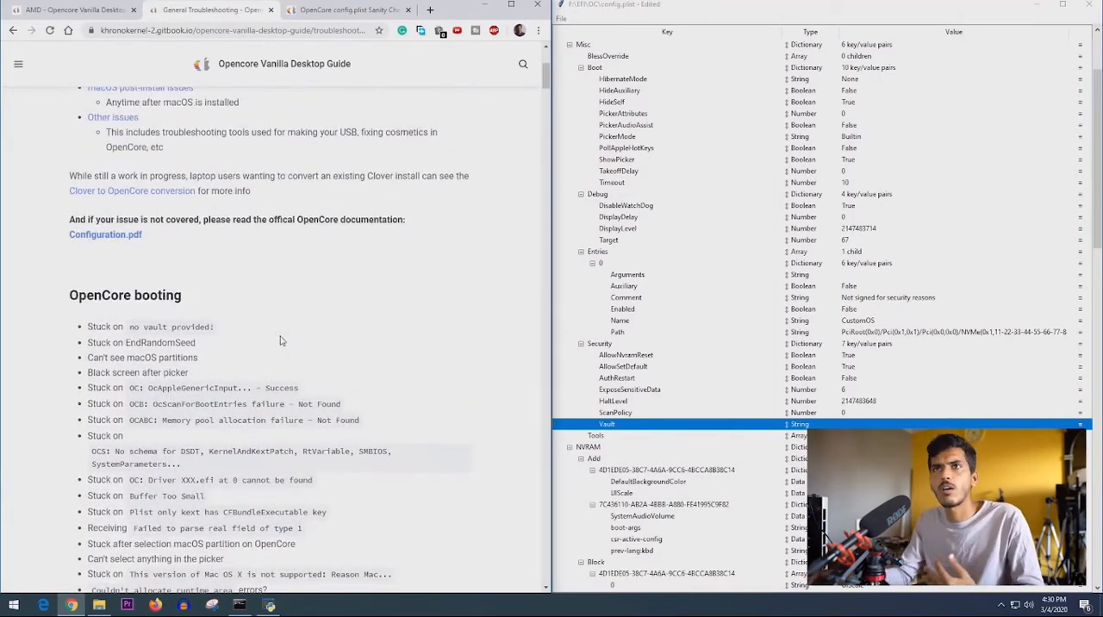
left_click(18, 63)
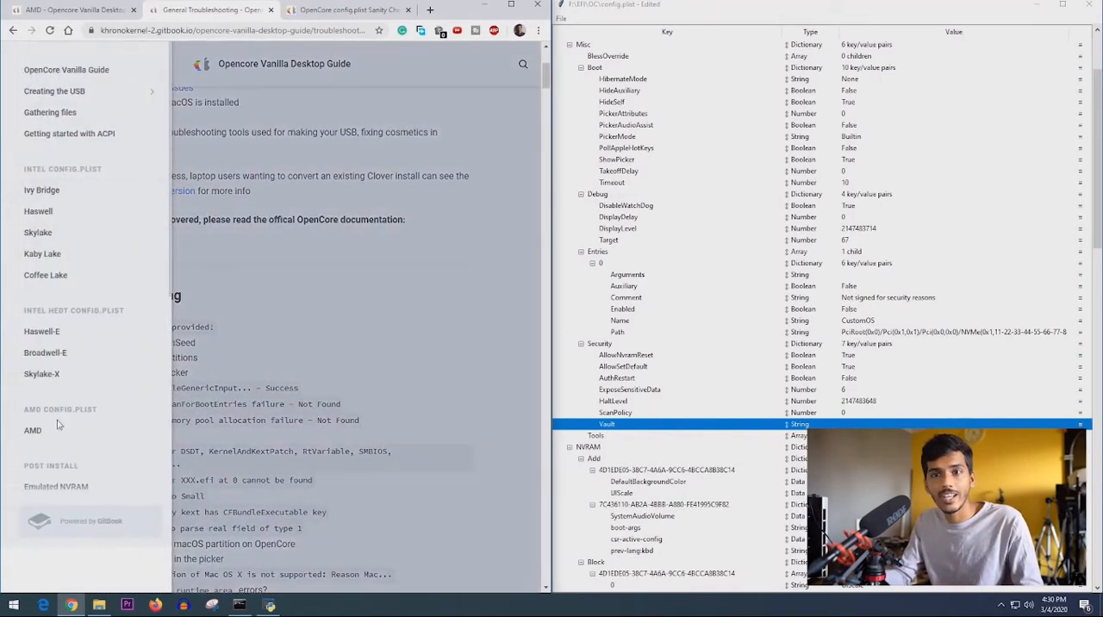
scroll(51, 319, "down", 4)
scroll(60, 331, "down", 1)
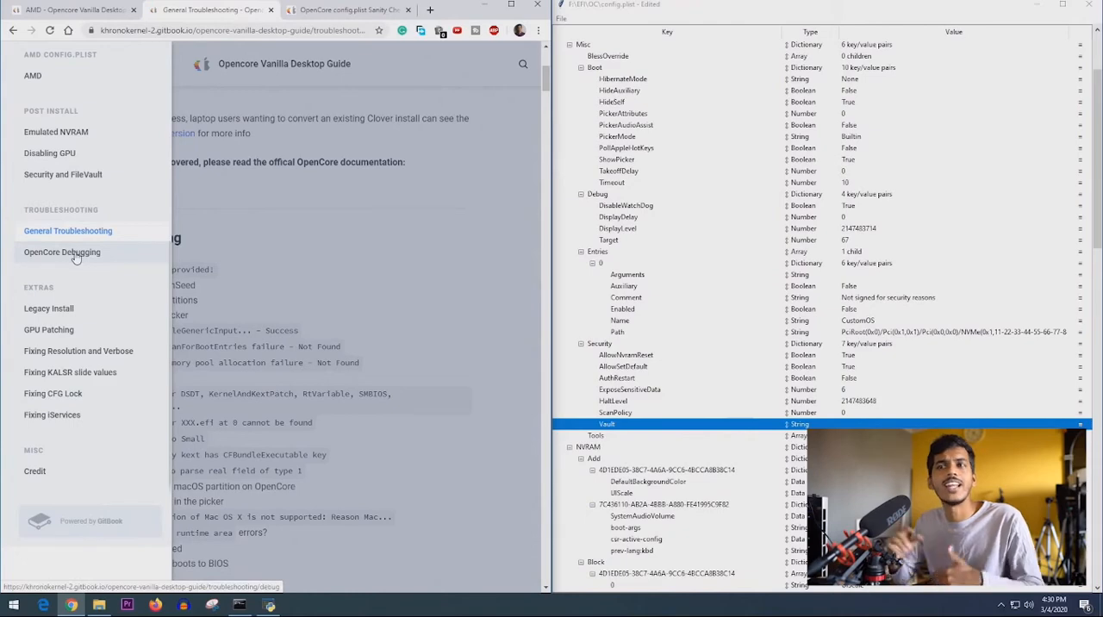
- Go through the OpenCore booting issues on the troubleshooting page, including "no vault provided!" and the EndRandomSeed section
left_click(255, 330)
left_click_drag(135, 332, 251, 331)
left_click_drag(112, 269, 215, 270)
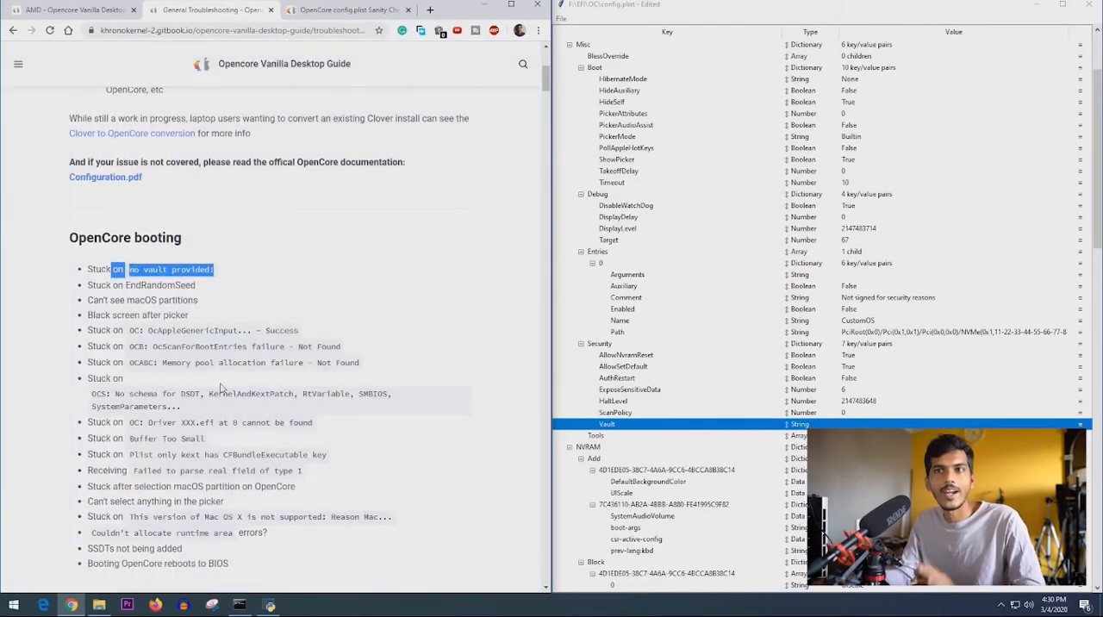
scroll(179, 299, "down", 10)
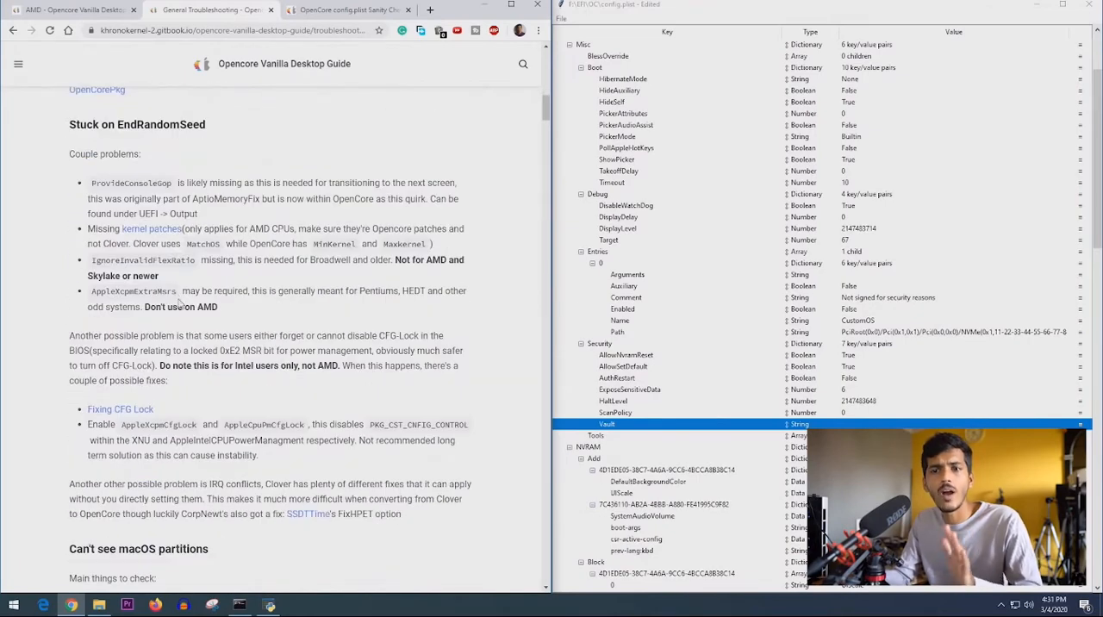
scroll(180, 301, "down", 2)
scroll(179, 302, "up", 6)
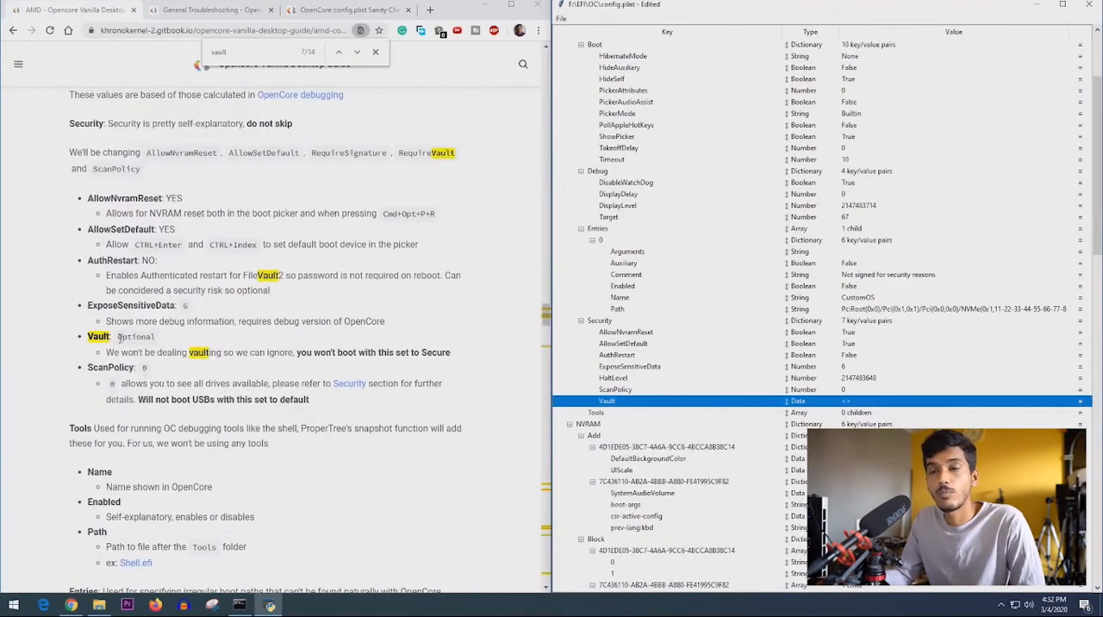
- Check the Vault setting in the guide's Security section and in its enlarged Misc example of config.plist
left_click_drag(119, 338, 157, 338)
mouse_move(299, 353)
left_mouse_down()
mouse_move(455, 356)
mouse_move(295, 354)
left_mouse_up()
left_click(464, 357)
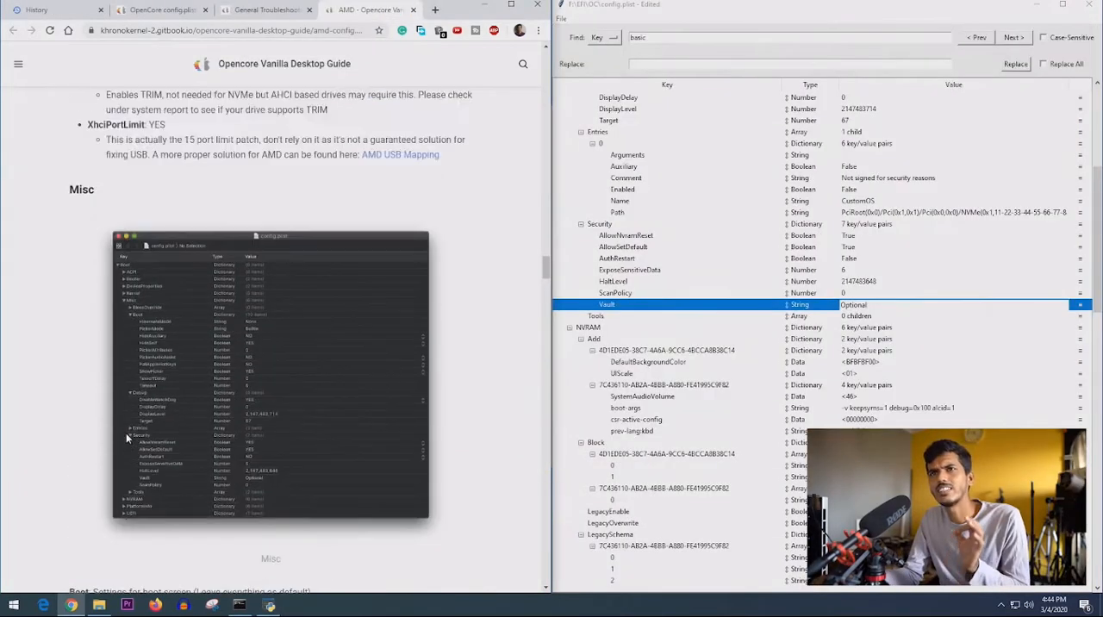
scroll(126, 432, "up", 1)
scroll(310, 405, "down", 1)
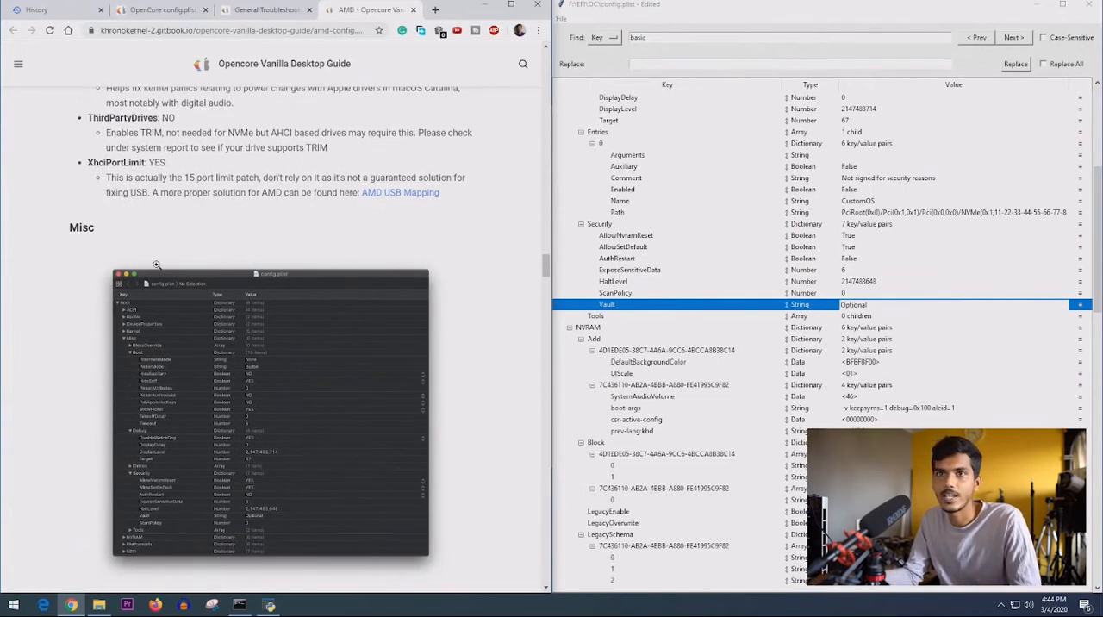
scroll(176, 432, "down", 2)
left_click(225, 381)
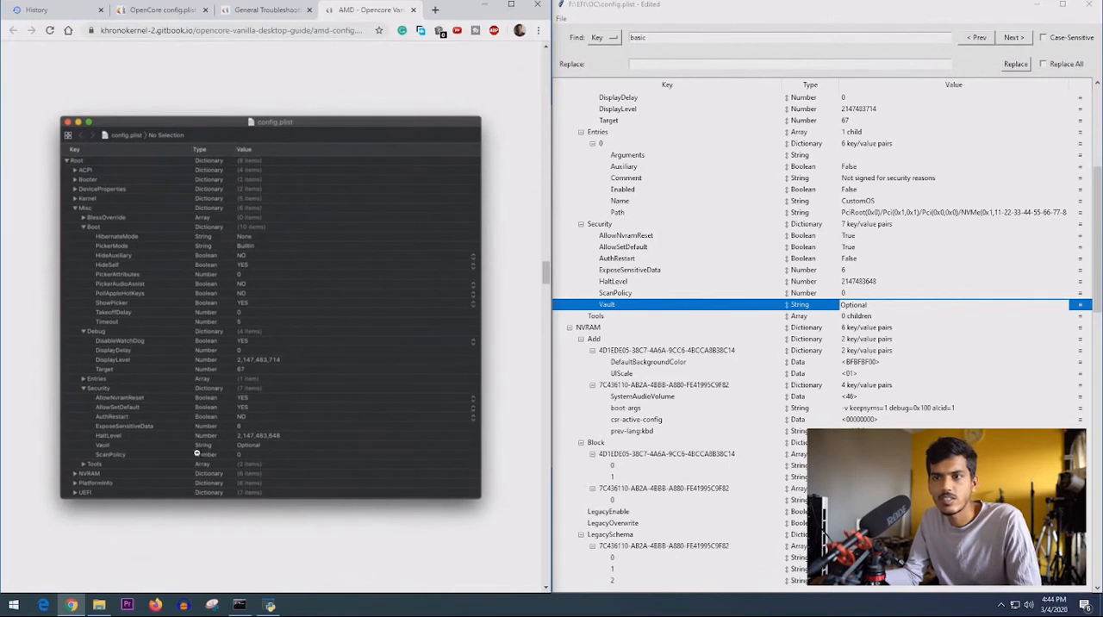
- Commit Misc -> Security -> Vault as a String with the value Optional and save config.plist
left_click(811, 308)
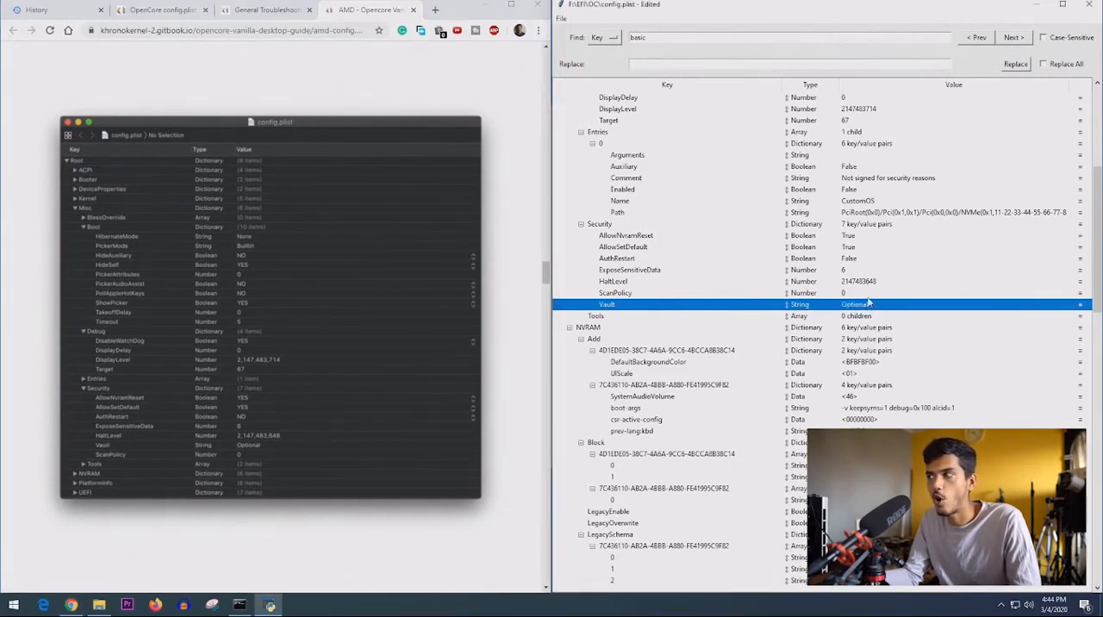
left_click(567, 19)
left_click(586, 40)
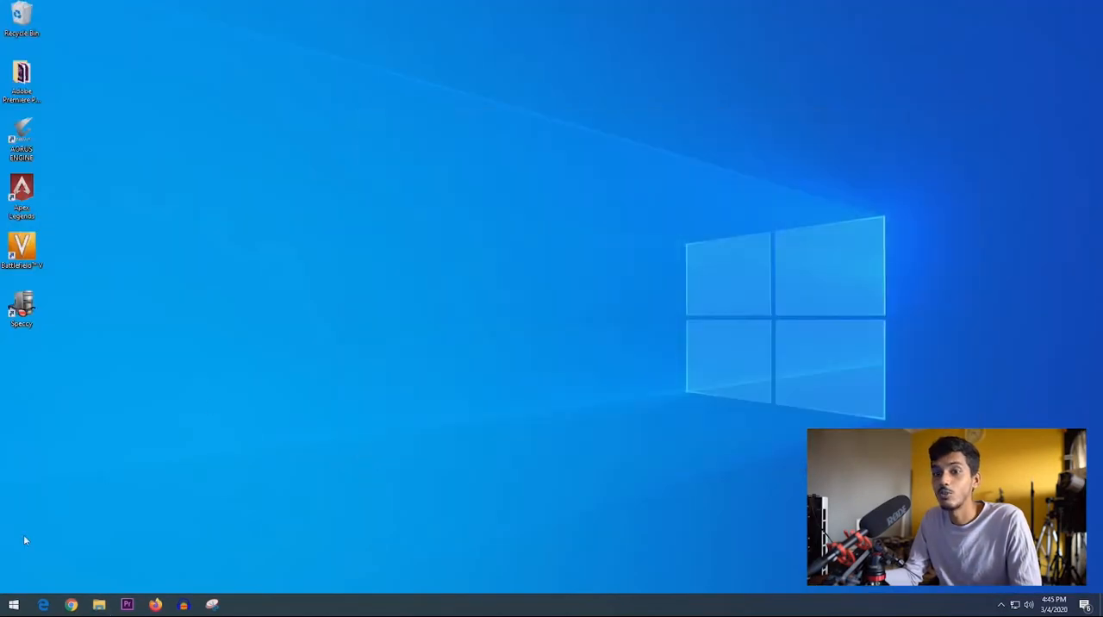
- Restart the PC and boot macOS Base System (external) from the OpenCore boot menu
left_click(12, 605)
left_click(13, 579)
left_click(33, 553)
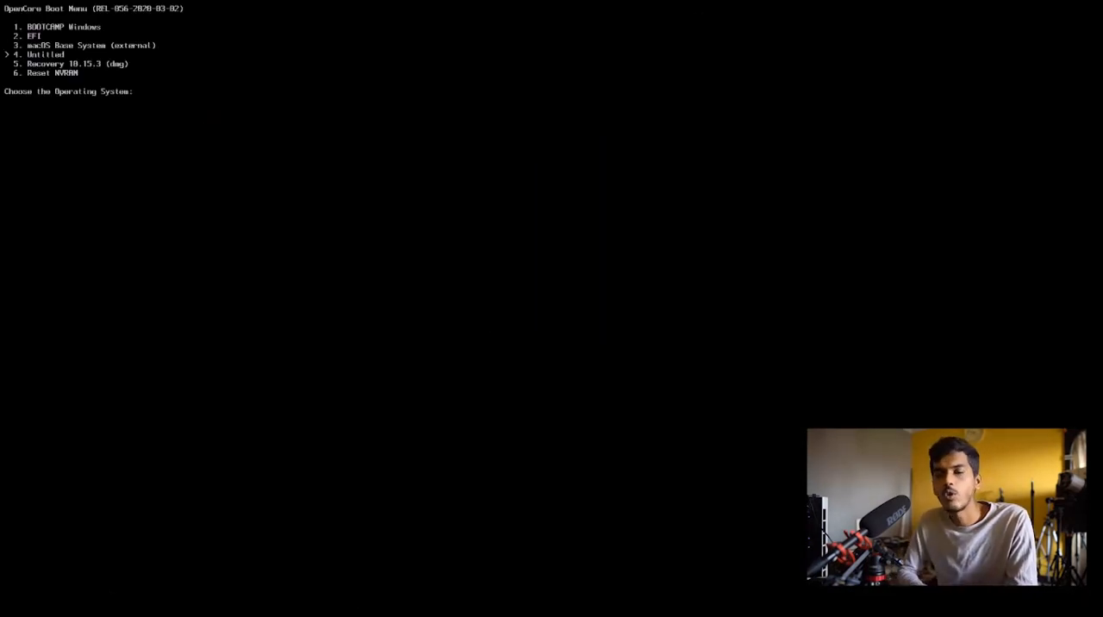
key("Up")
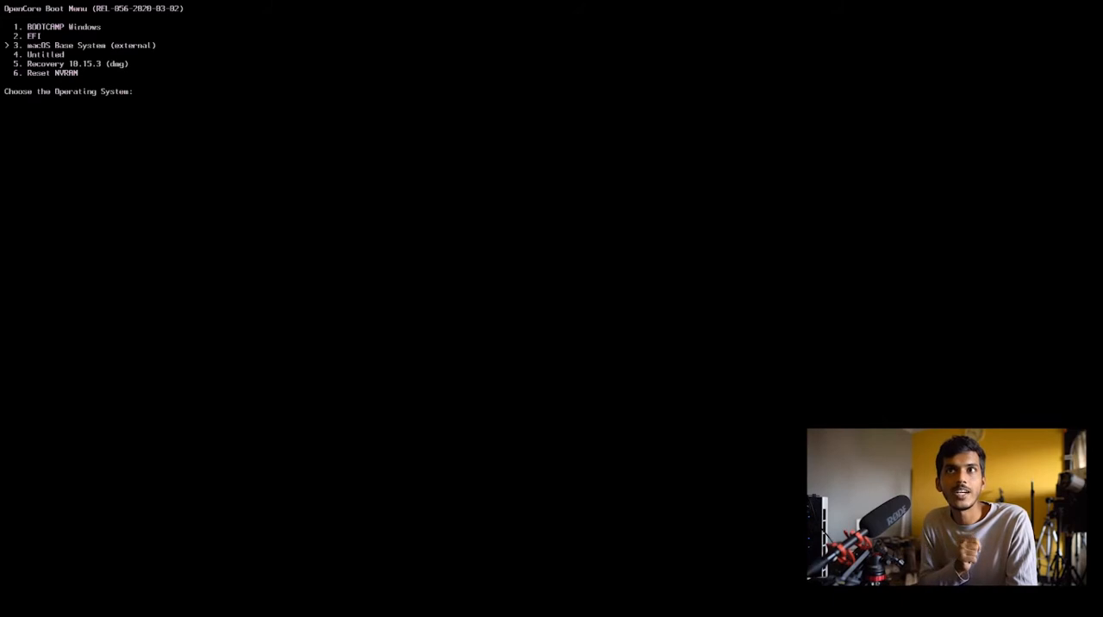
key("Return")
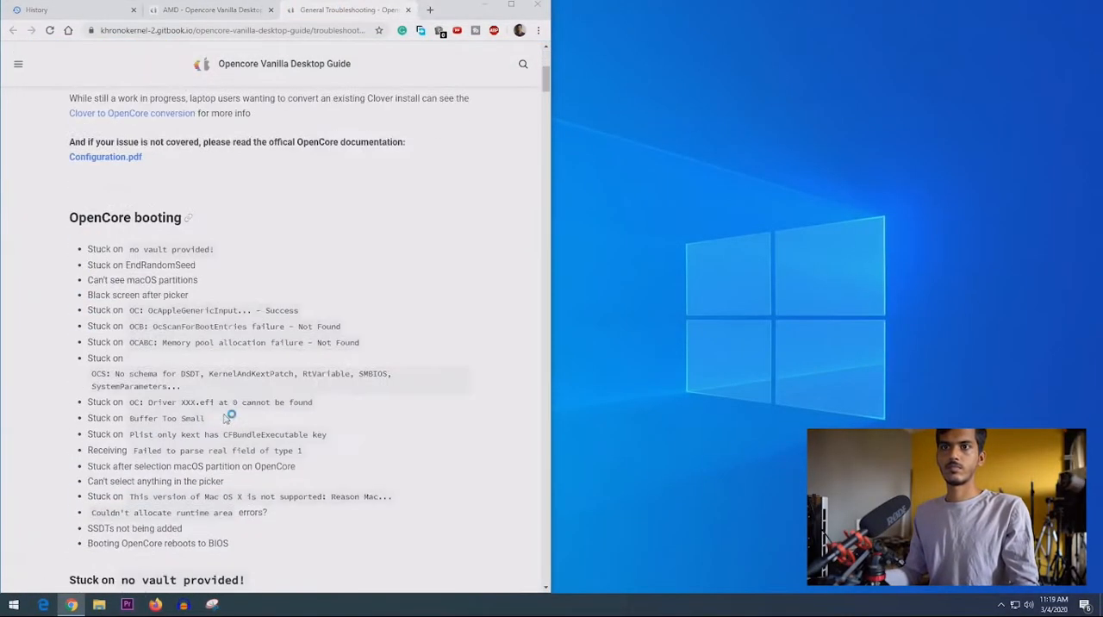
- Find the guide's "Black screen after picker" issue and read its UEFI -> Output -> ProvideConsoleGOP fix
scroll(259, 302, "down", 1)
left_click_drag(87, 181, 205, 184)
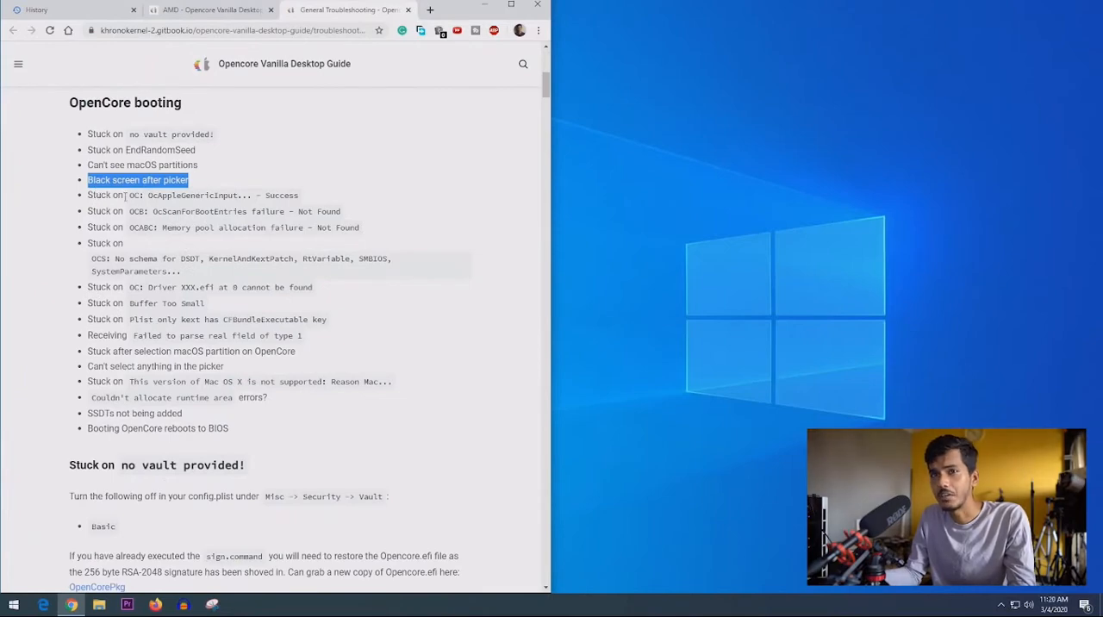
scroll(129, 216, "down", 15)
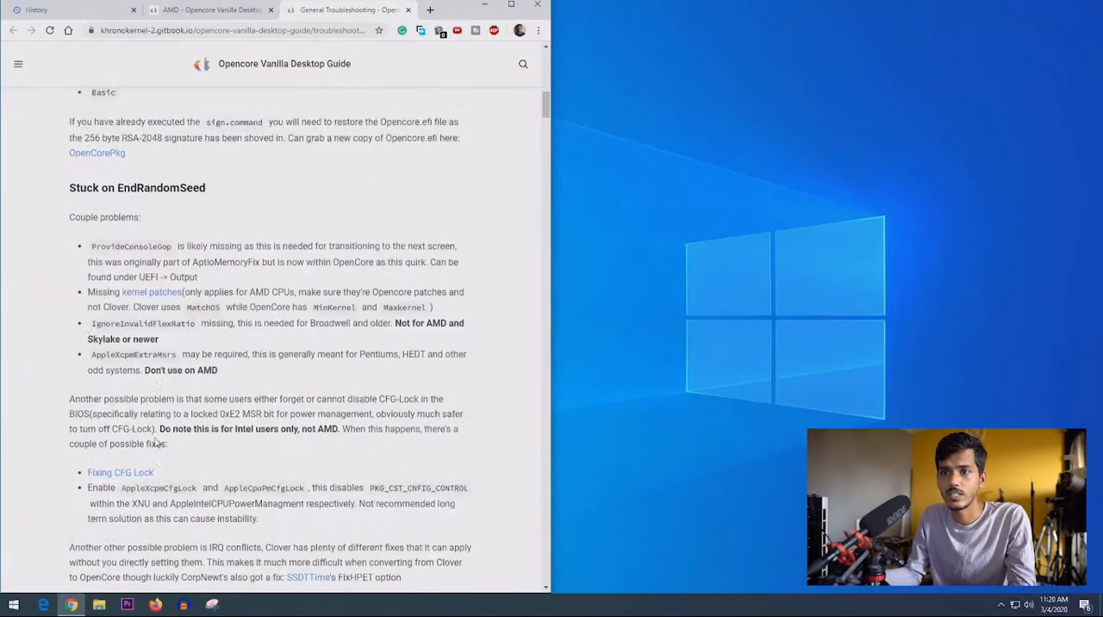
left_click_drag(91, 252, 264, 260)
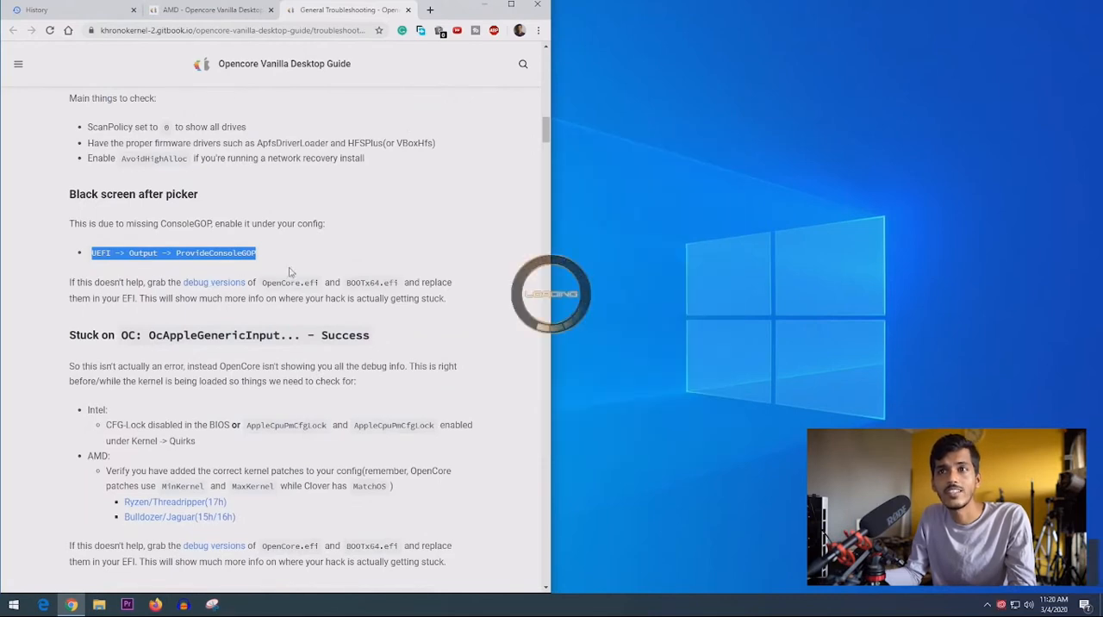
left_click_drag(90, 223, 336, 227)
left_click(341, 248)
- Launch ProperTree, open config.plist from F:\EFI\OC and place its window beside the guide
left_click(99, 605)
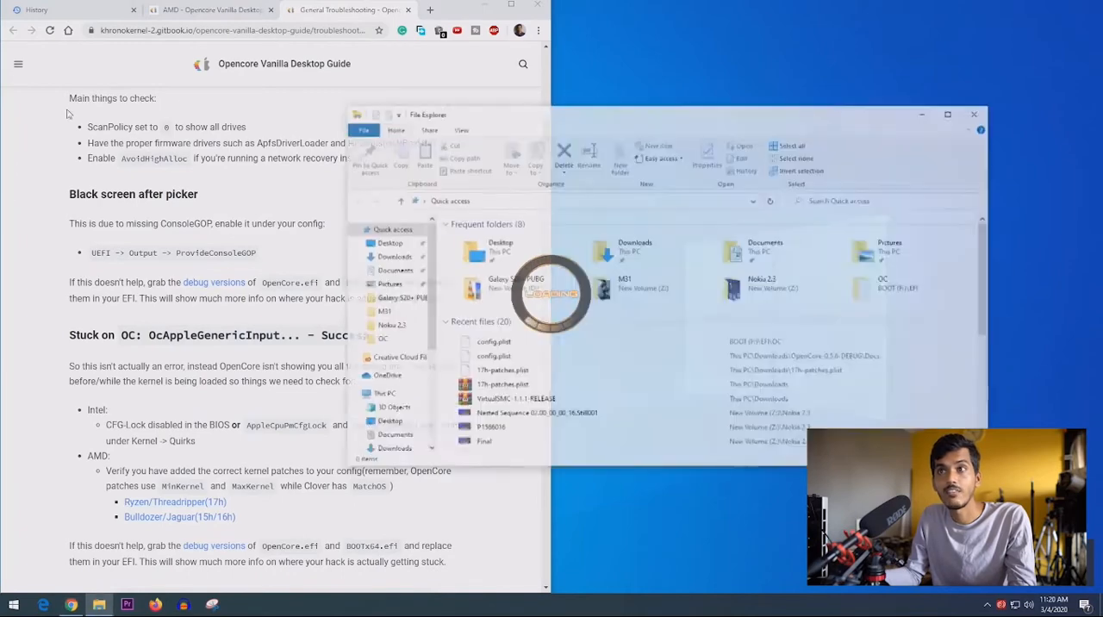
left_click(393, 257)
double_click(493, 351)
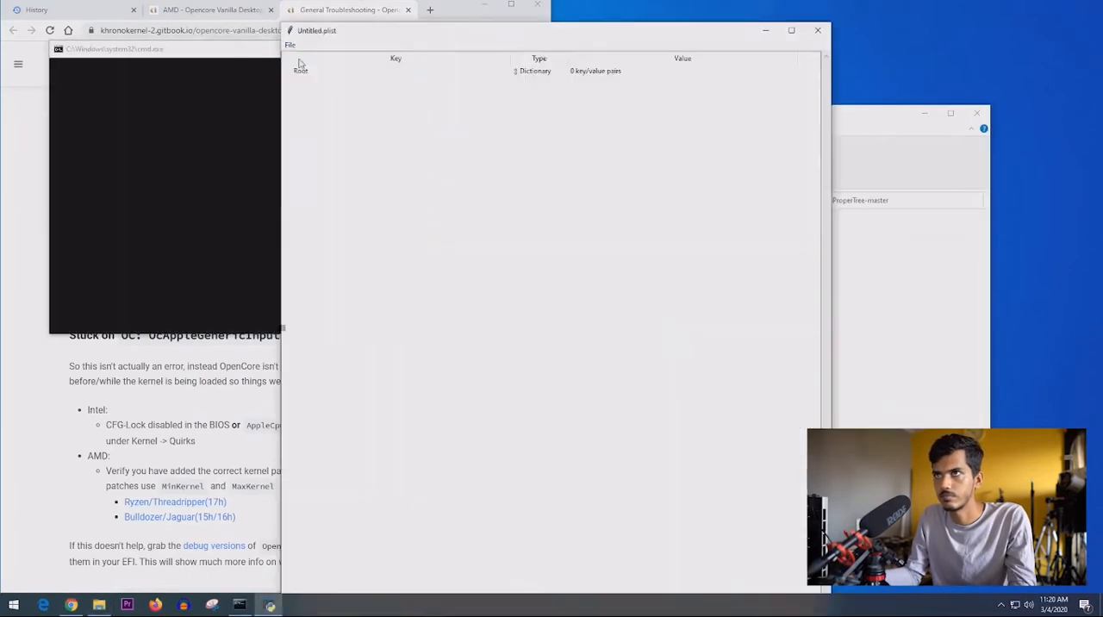
left_click(291, 44)
left_click_drag(633, 35, 1101, 39)
- Copy the ProvideConsoleGOP key name from the guide and search for it in config.plist
left_click_drag(175, 195, 256, 195)
key("ctrl+f")
type("ProvideConsoleGO")
left_click(1013, 37)
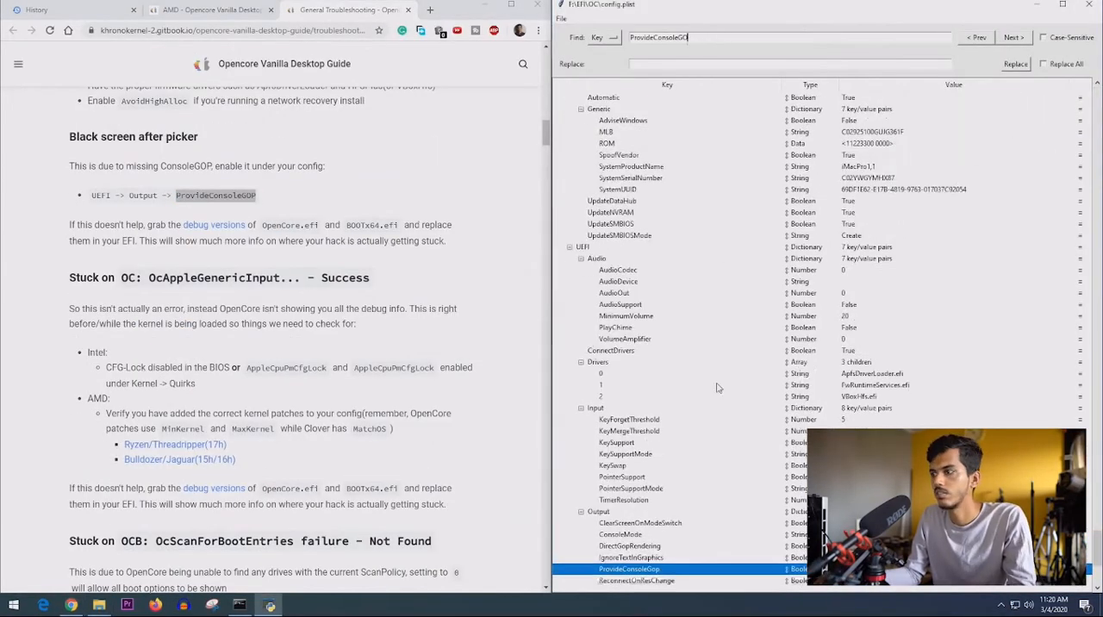
- Review the UEFI Output entries in config.plist against the guide's black-screen fix and read the neighbouring troubleshooting sections
scroll(716, 387, "down", 3)
left_click_drag(88, 167, 326, 168)
left_click_drag(447, 242, 185, 250)
left_click_drag(75, 167, 326, 167)
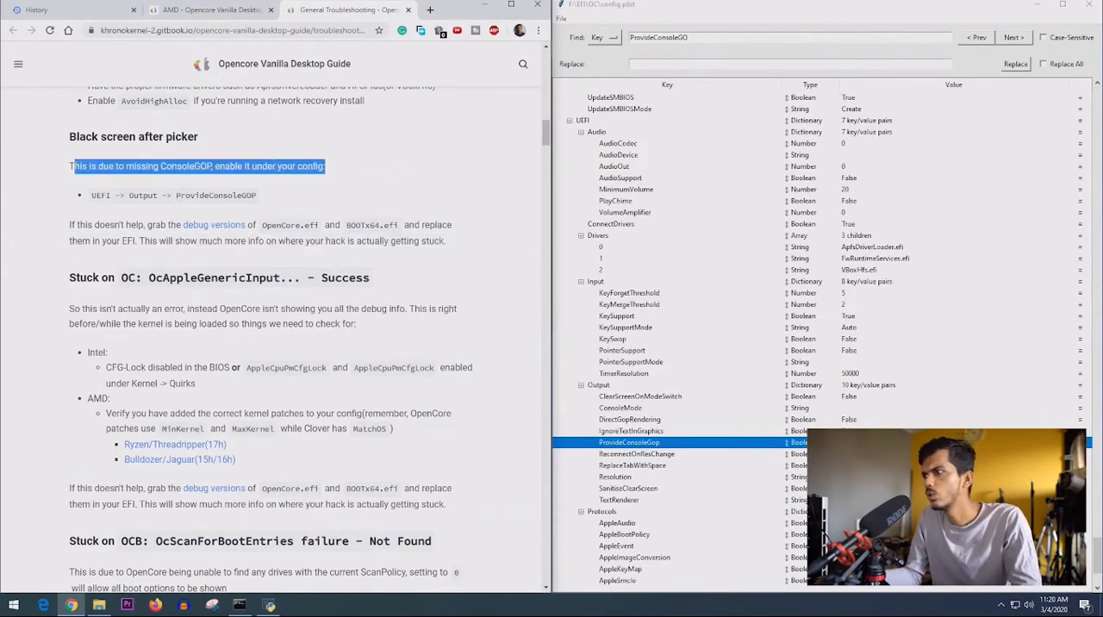
scroll(155, 362, "down", 2)
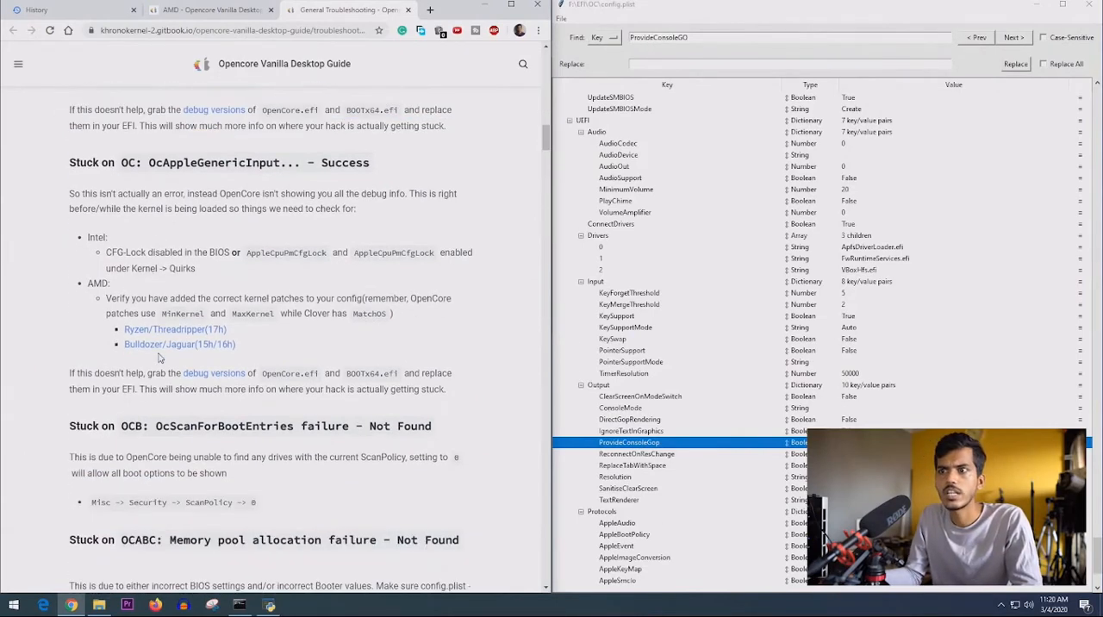
scroll(156, 362, "up", 6)
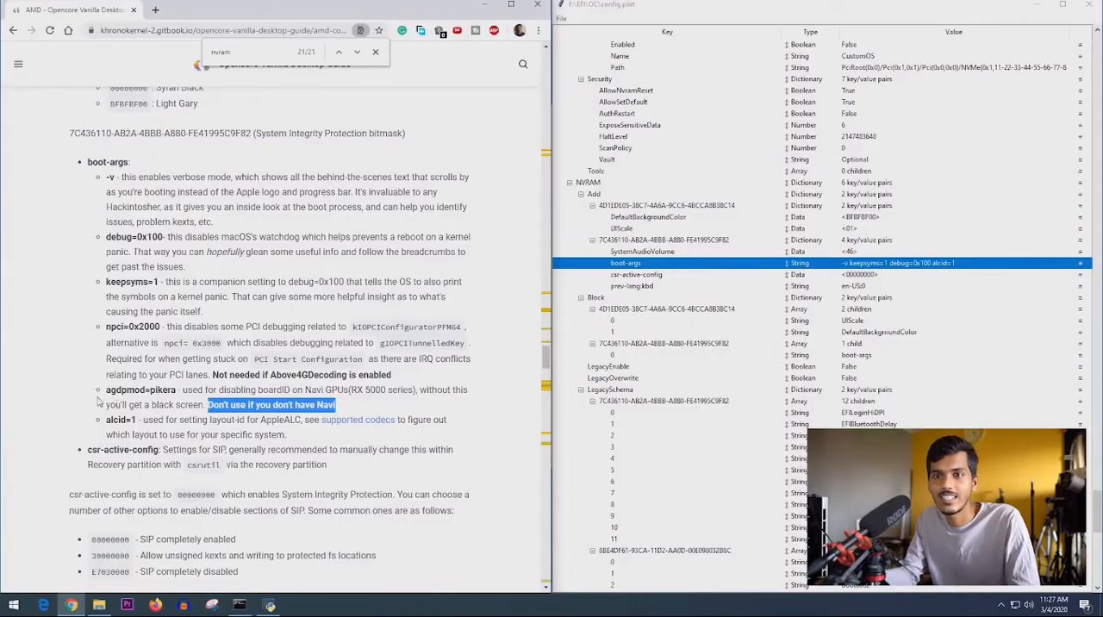
- Read the guide's description of the agdpmod=pikera boot argument for Navi GPUs
left_click_drag(105, 390, 175, 390)
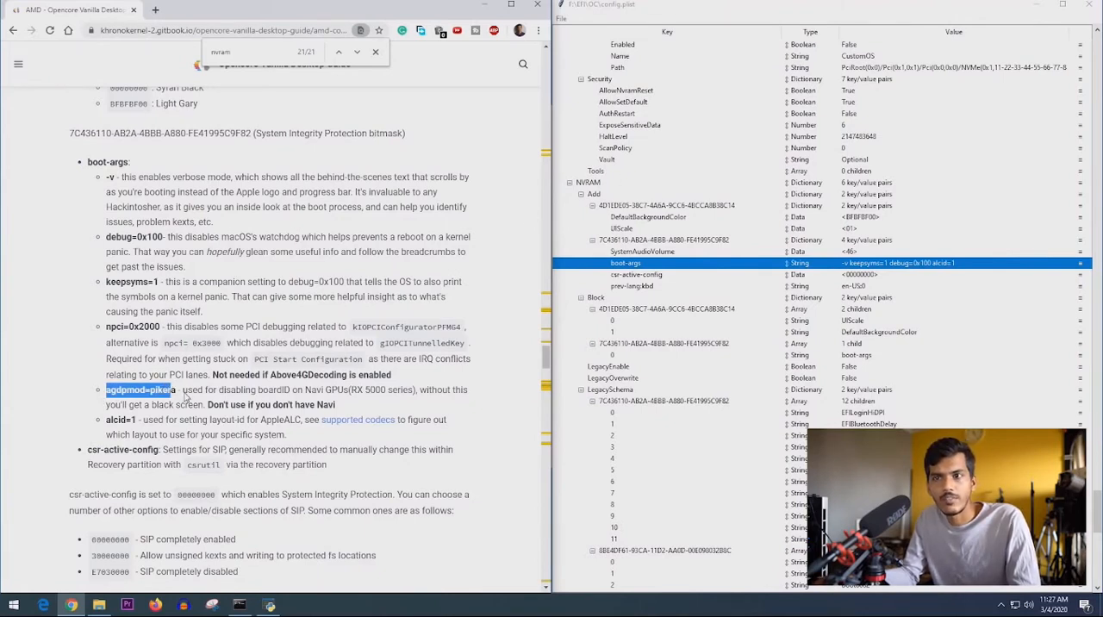
left_click_drag(182, 392, 351, 396)
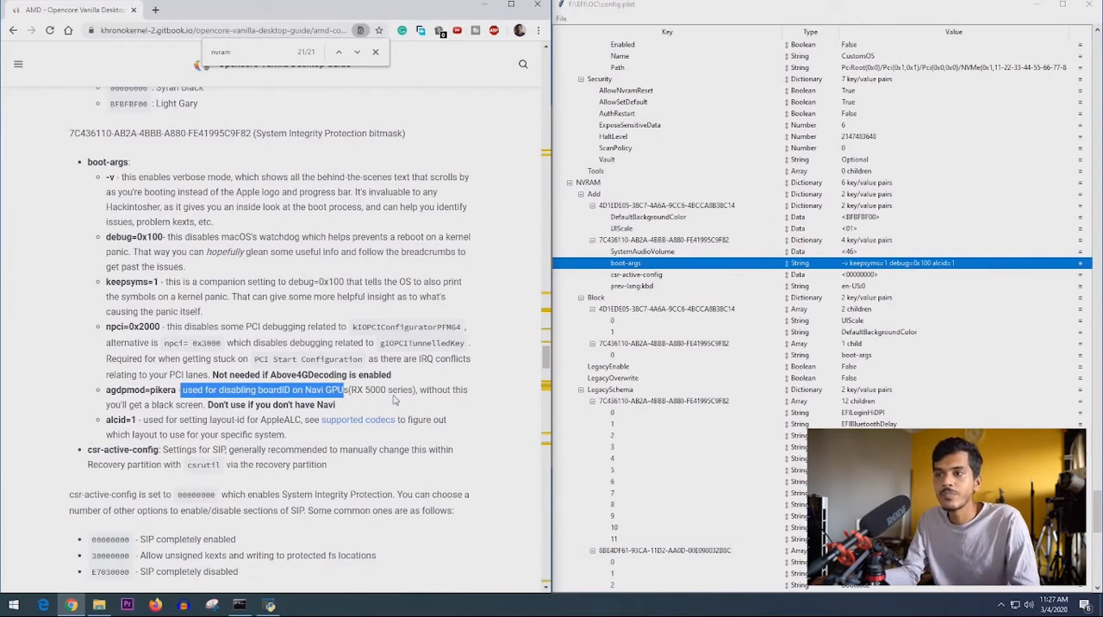
left_click_drag(418, 392, 365, 411)
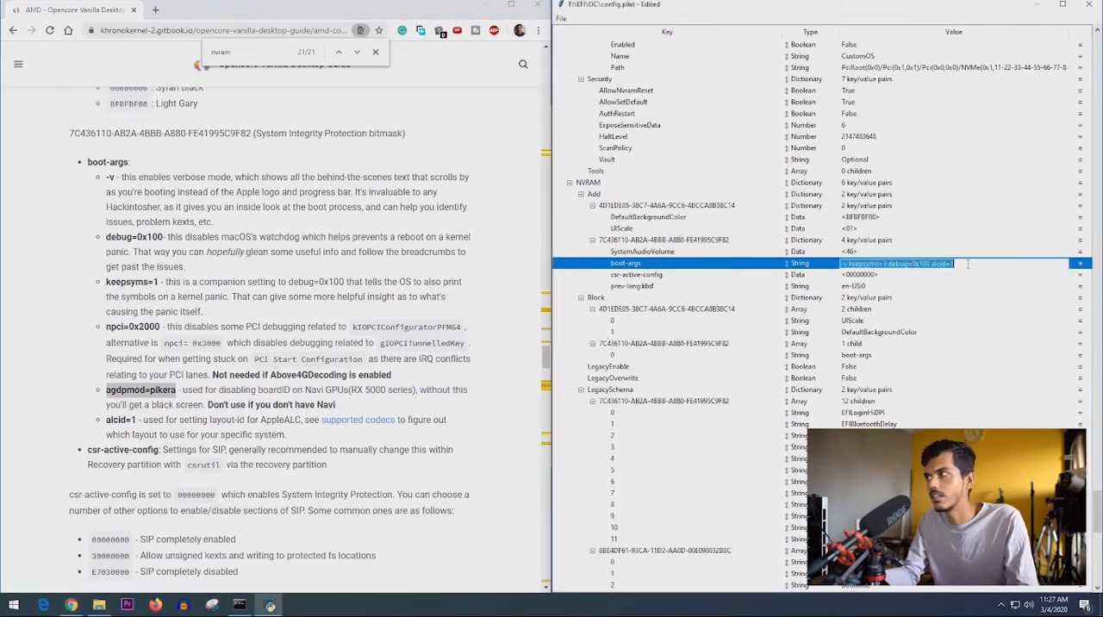
- Append agdpmod=pikera to the boot-args value under NVRAM -> Add and save config.plist
left_click(971, 267)
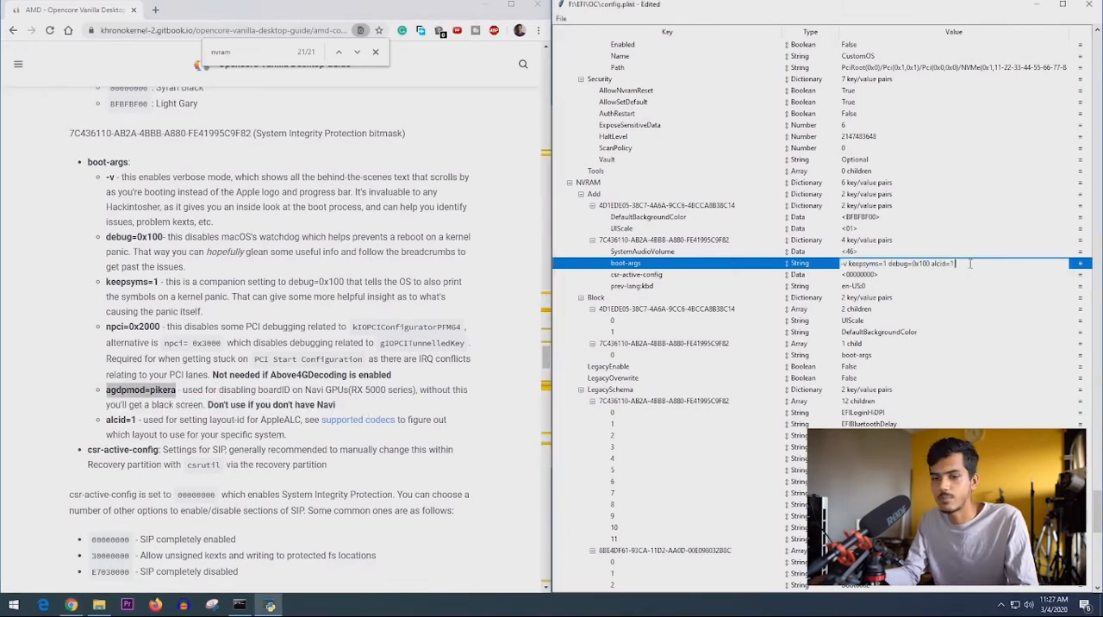
type("agdpmod=pikera")
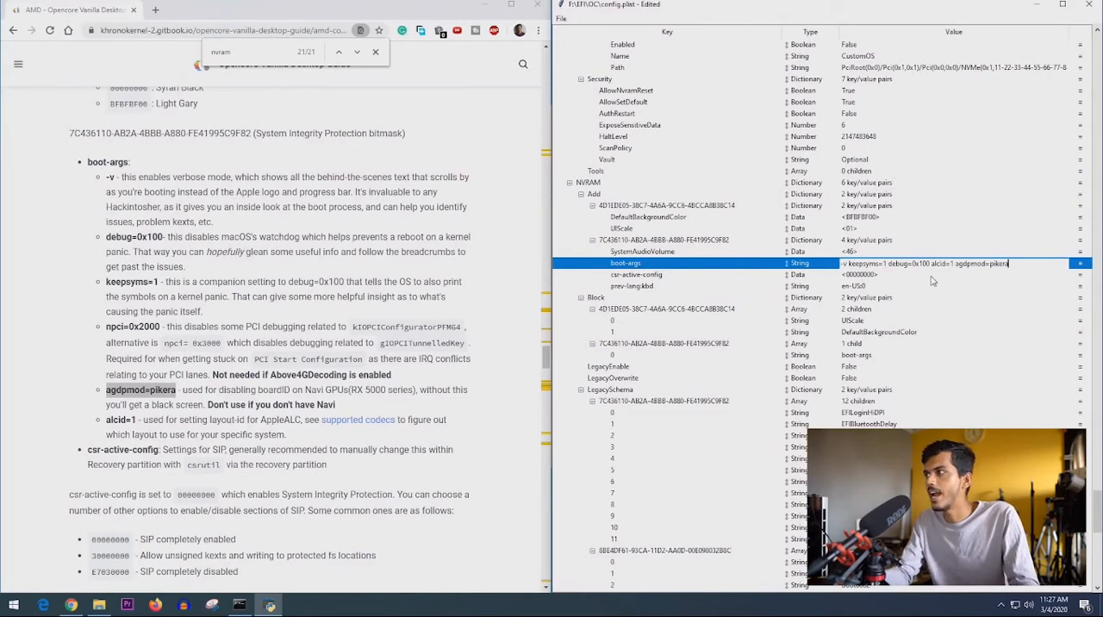
key("Return")
left_click(561, 18)
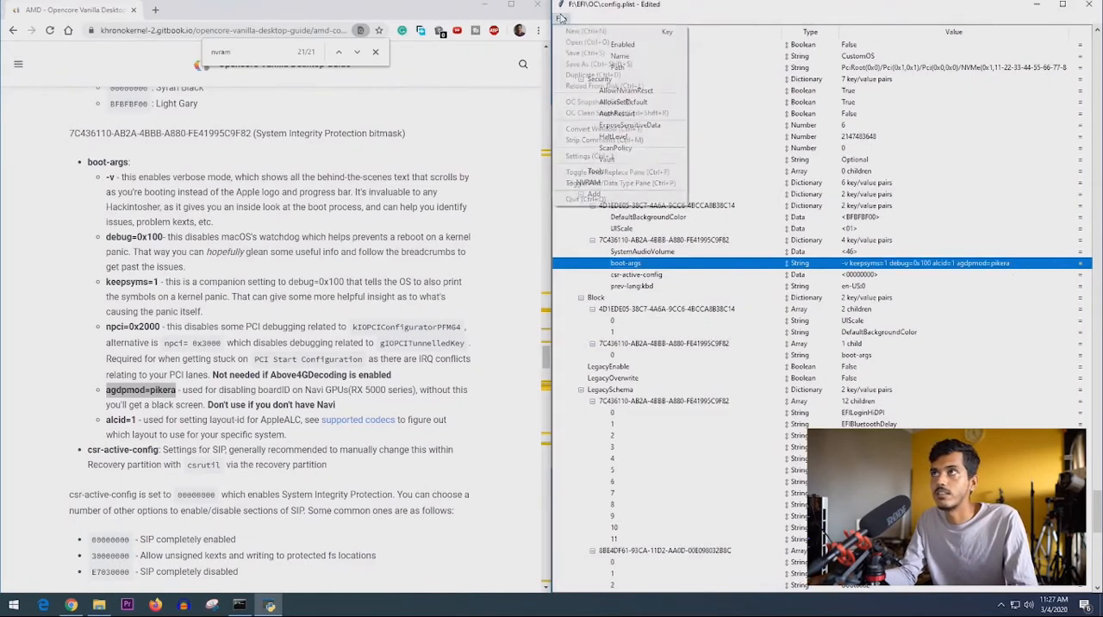
left_click(586, 53)
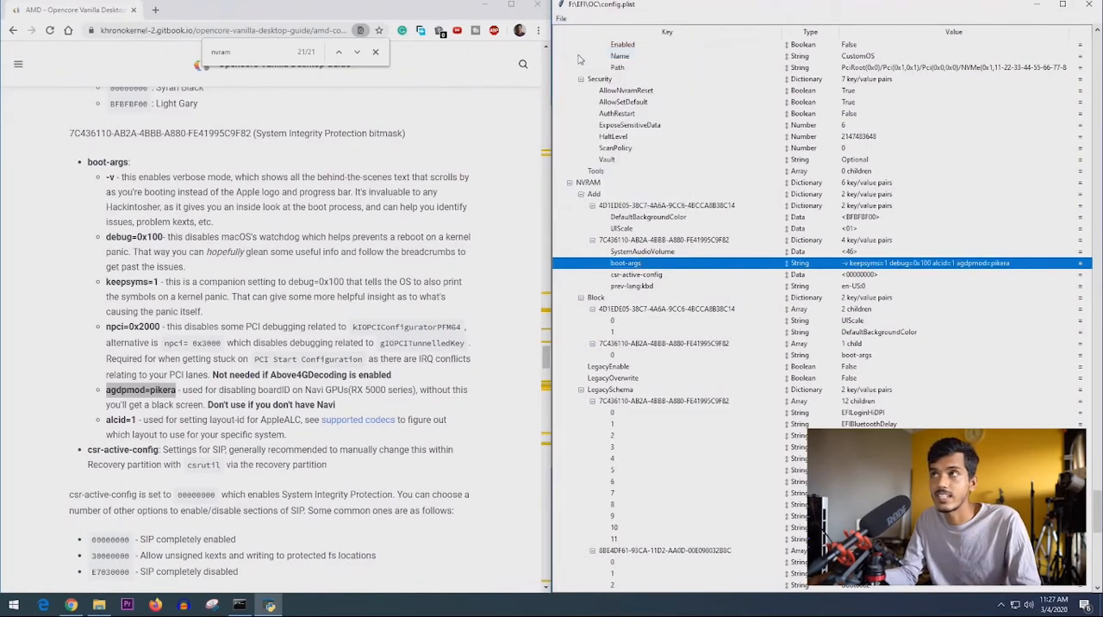
- Close the config.plist editor, the browser and the File Explorer window
left_click(1093, 10)
left_click(538, 5)
left_click(978, 113)
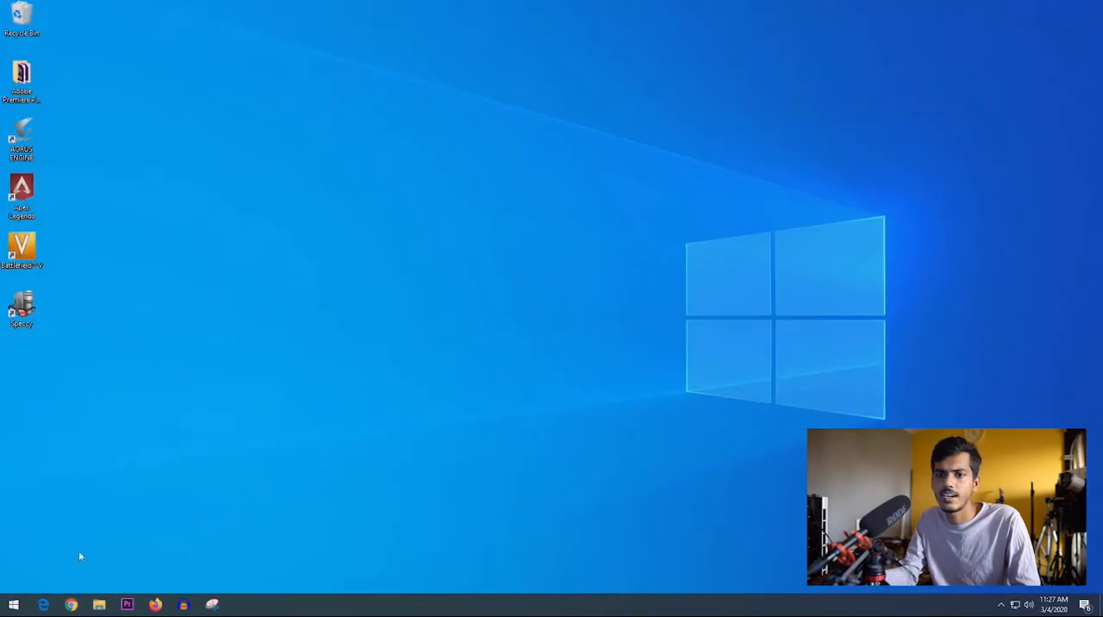
- Restart the PC and choose UEFI: KingstonDataTraveler 3.0PMAP, Partition 1 as the boot device
left_click(14, 604)
left_click(13, 579)
left_click(31, 552)
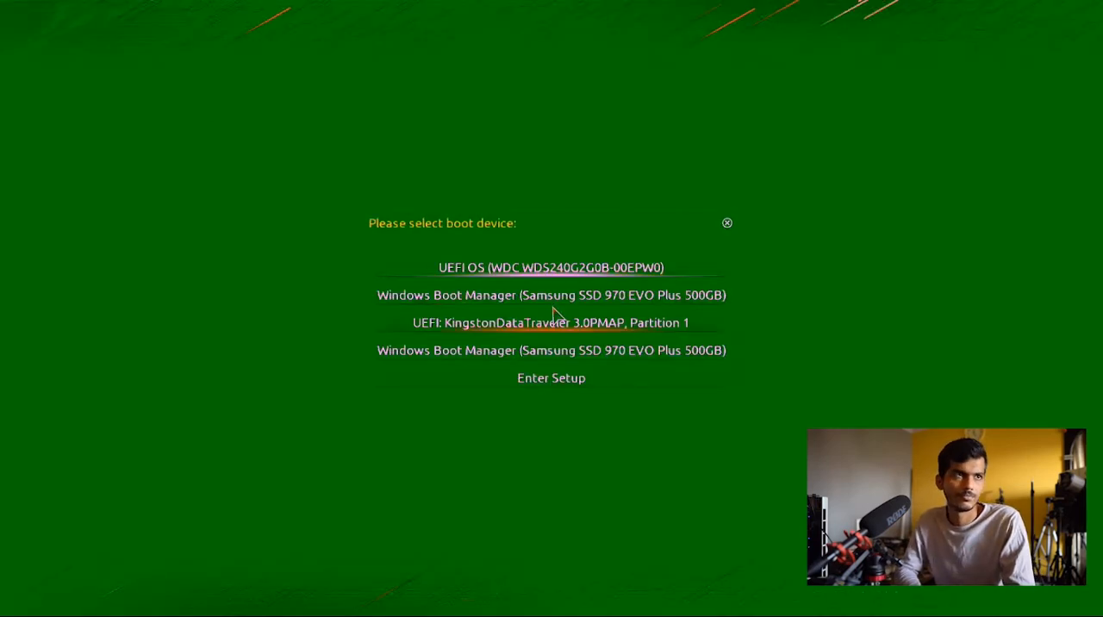
left_click(555, 321)
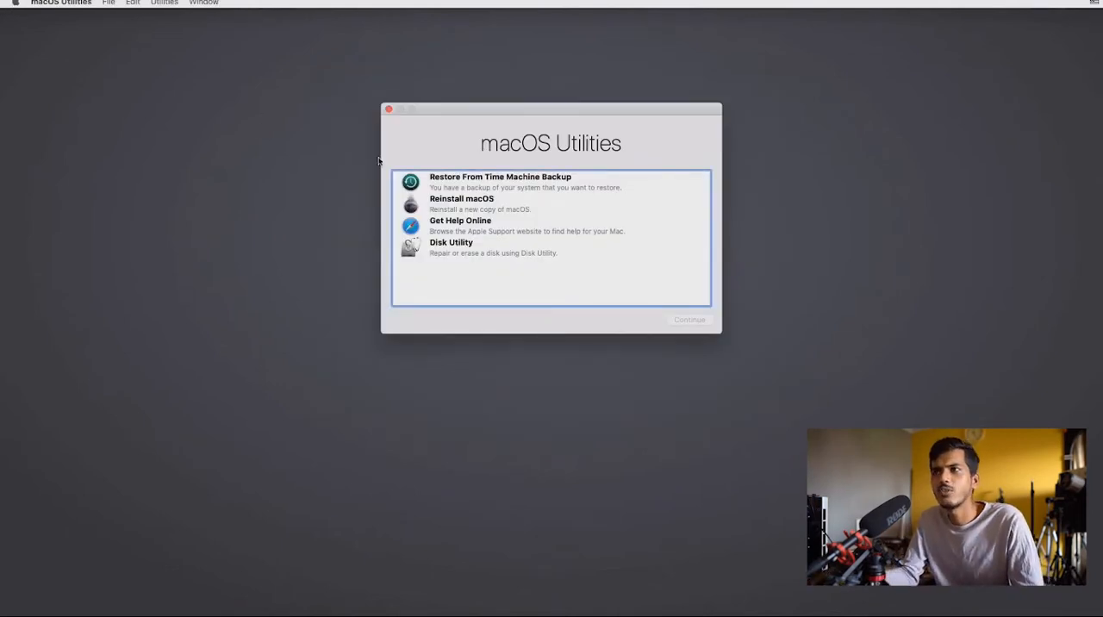
- Start Reinstall macOS and check which disks the macOS Catalina installer offers, including the unavailable ones
left_click(452, 205)
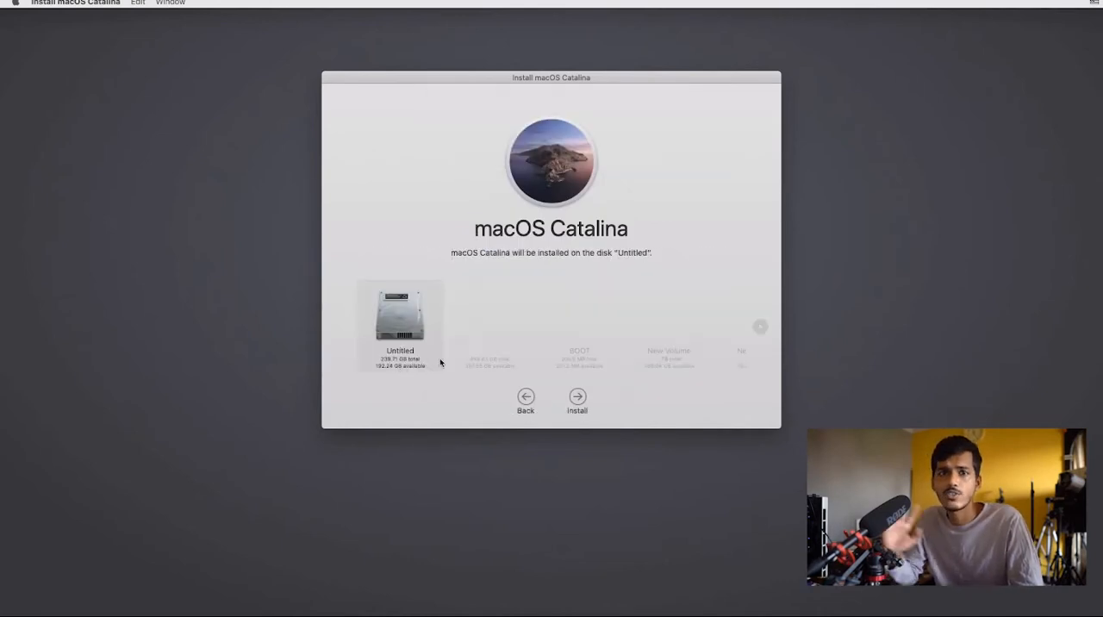
left_click(497, 344)
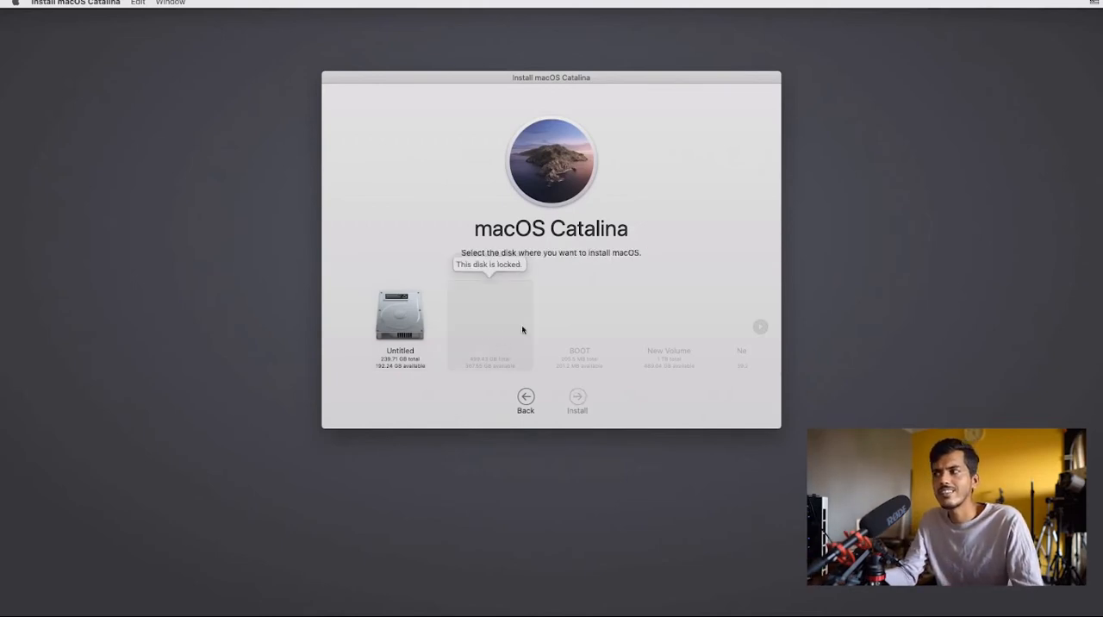
left_click(759, 328)
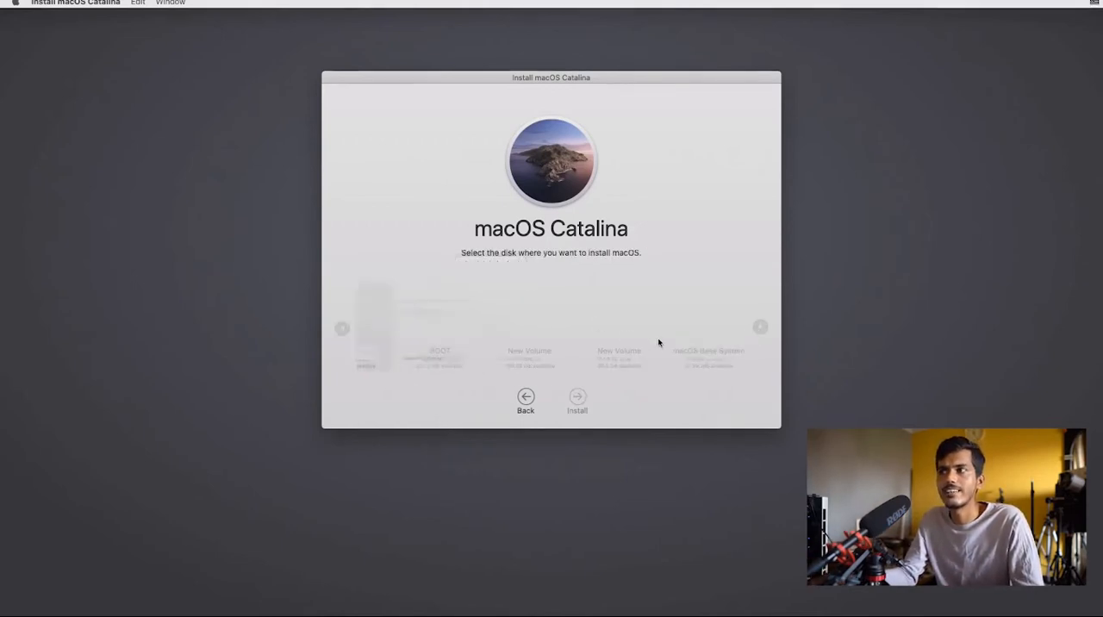
left_click(462, 335)
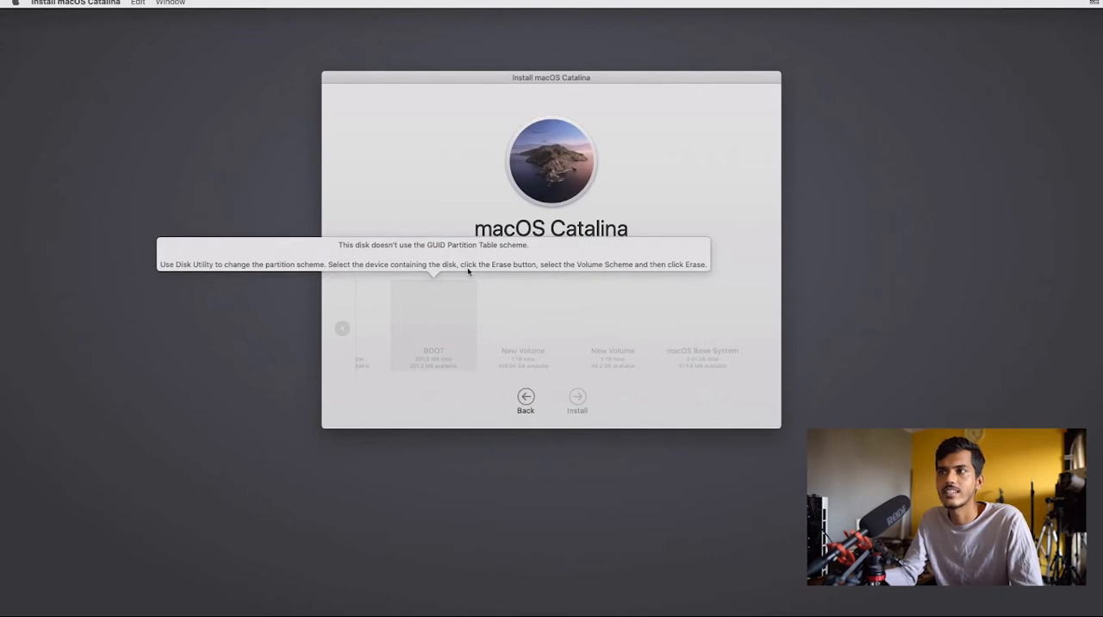
left_click(494, 308)
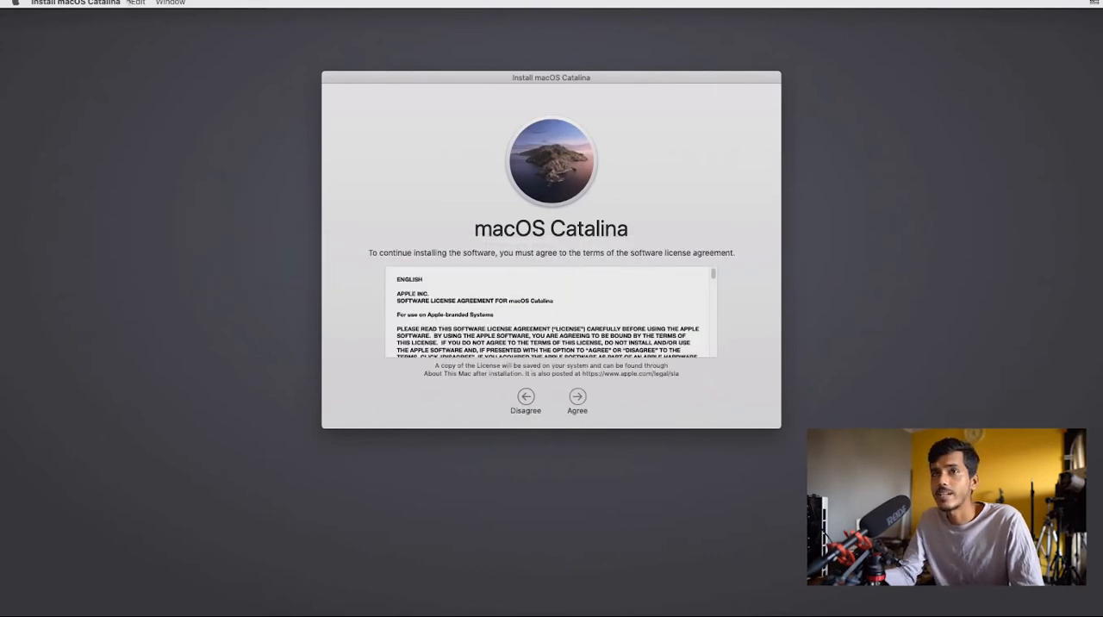
- Quit the macOS Catalina installer and open Disk Utility from macOS Utilities
left_click(82, 3)
left_click(84, 106)
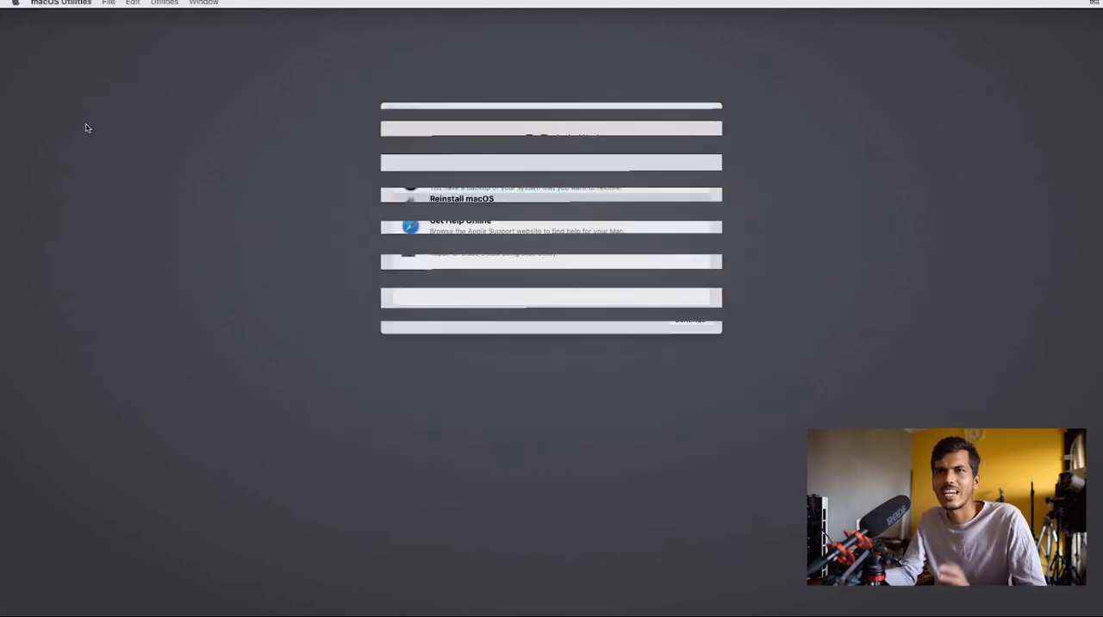
left_click(455, 258)
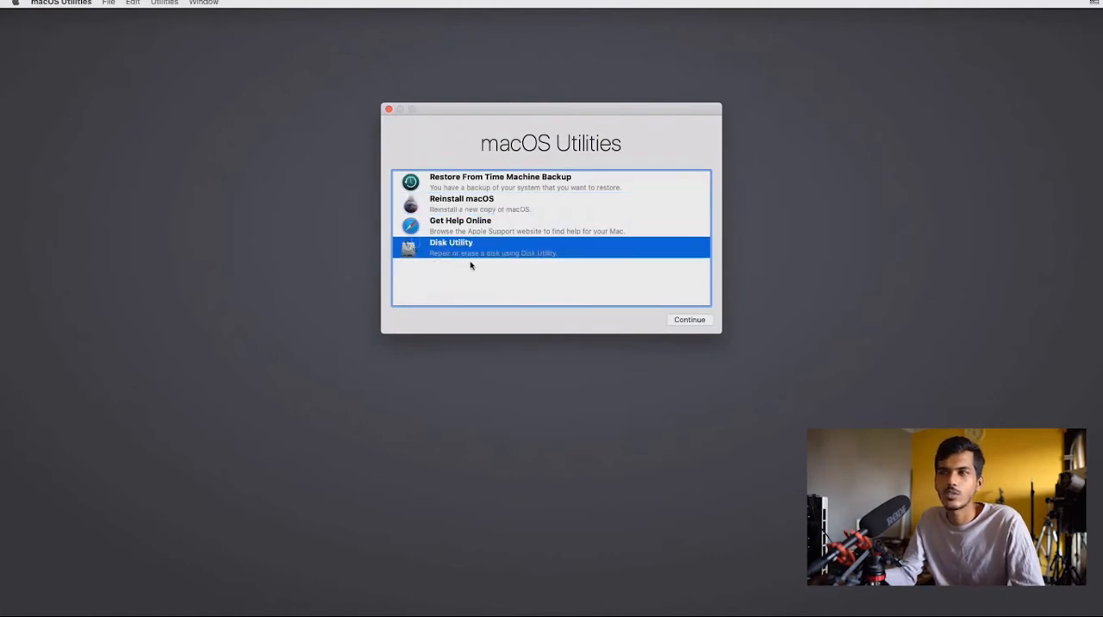
left_click(677, 320)
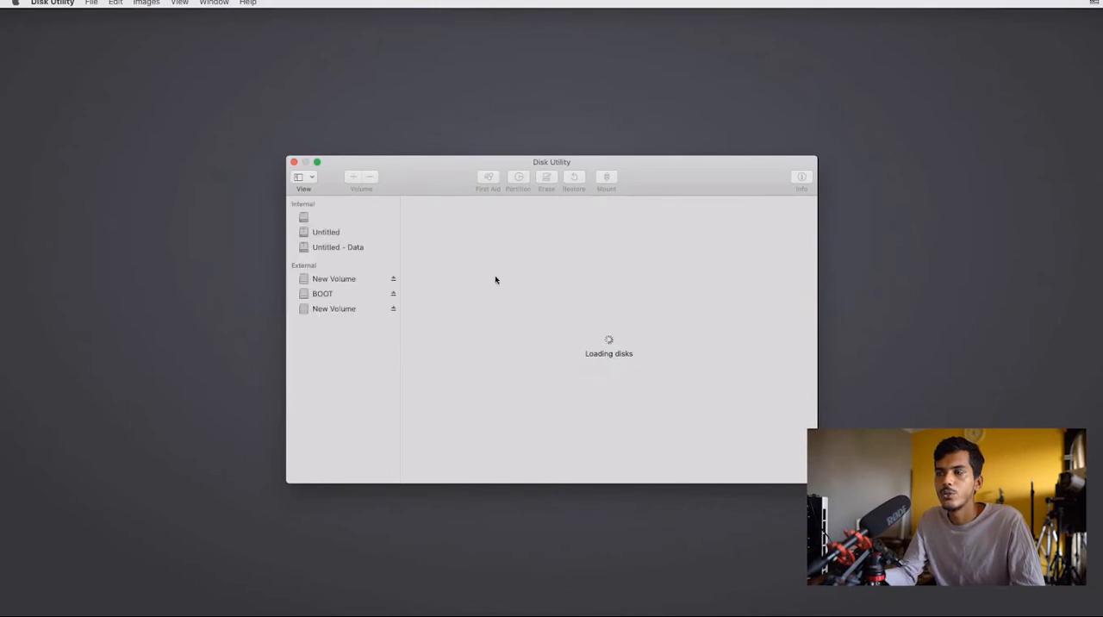
- Show all devices instead of only volumes and inspect the details of each internal and external physical disk
left_click(313, 178)
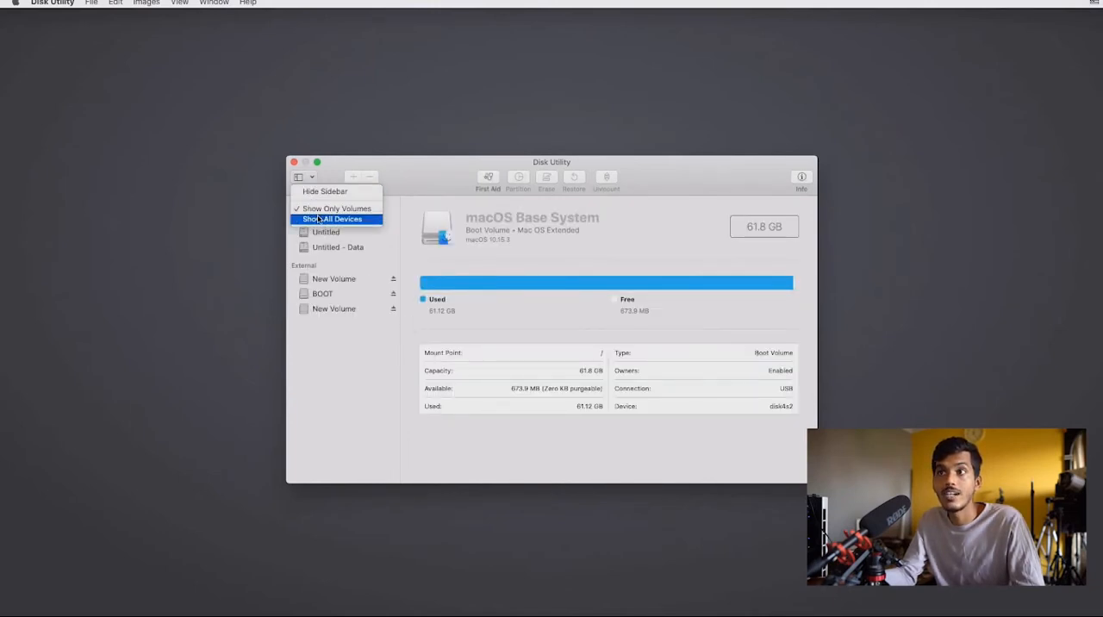
left_click(318, 219)
left_click(338, 217)
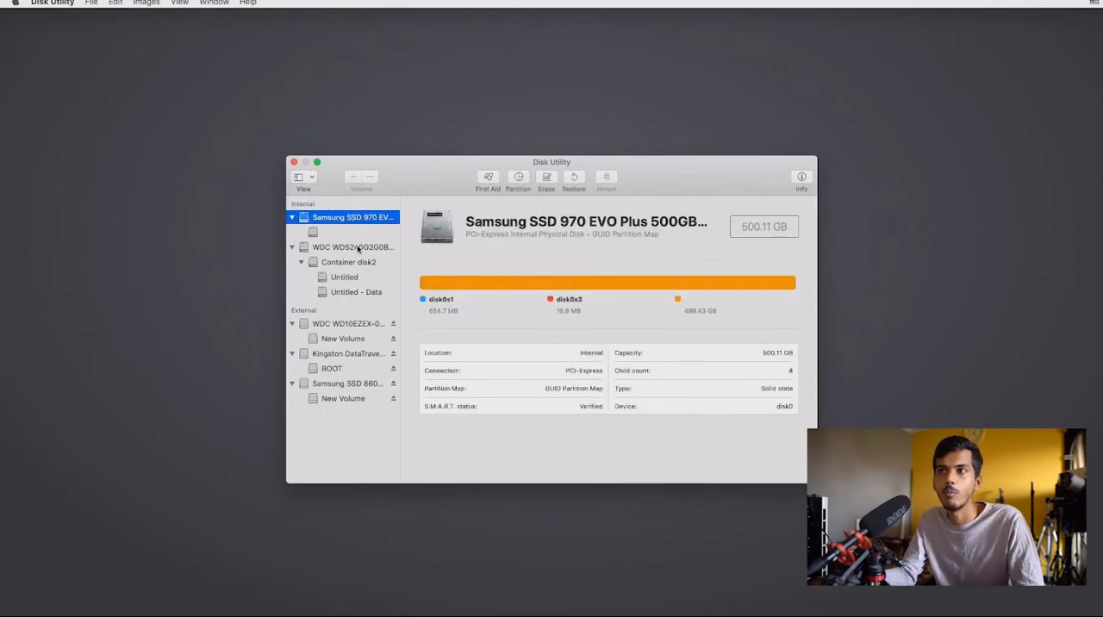
left_click(360, 248)
left_click(357, 324)
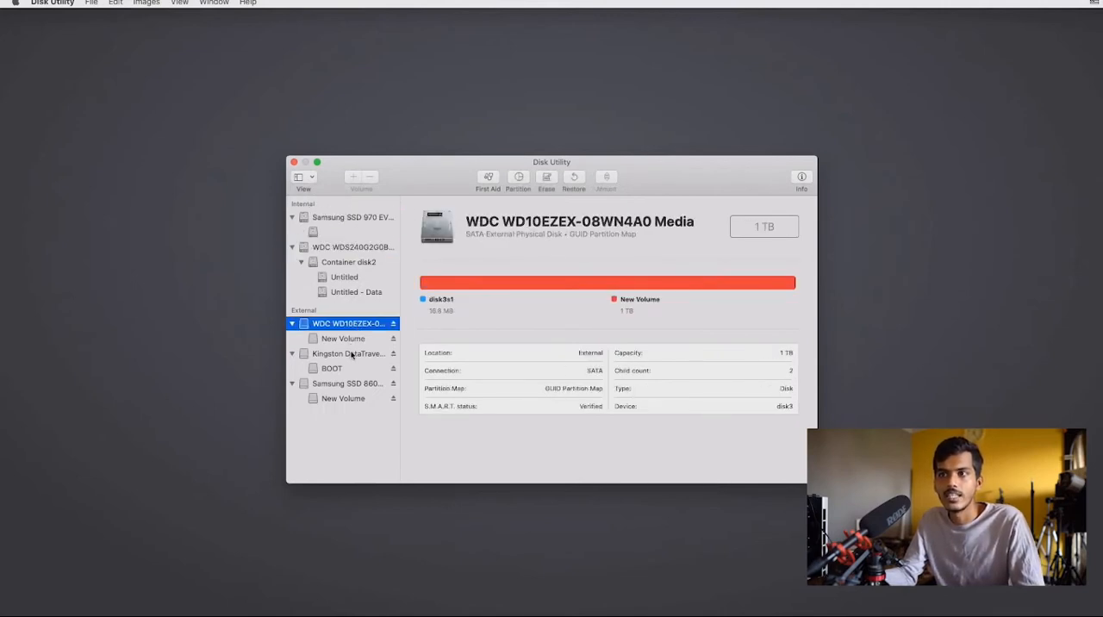
left_click(352, 354)
left_click(351, 384)
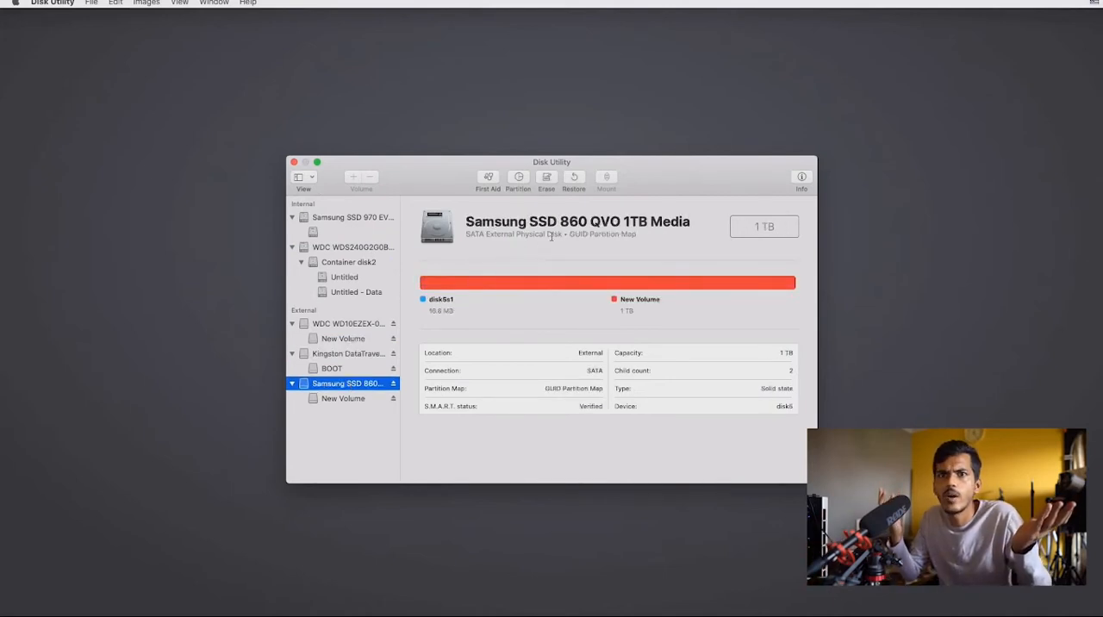
left_click(371, 249)
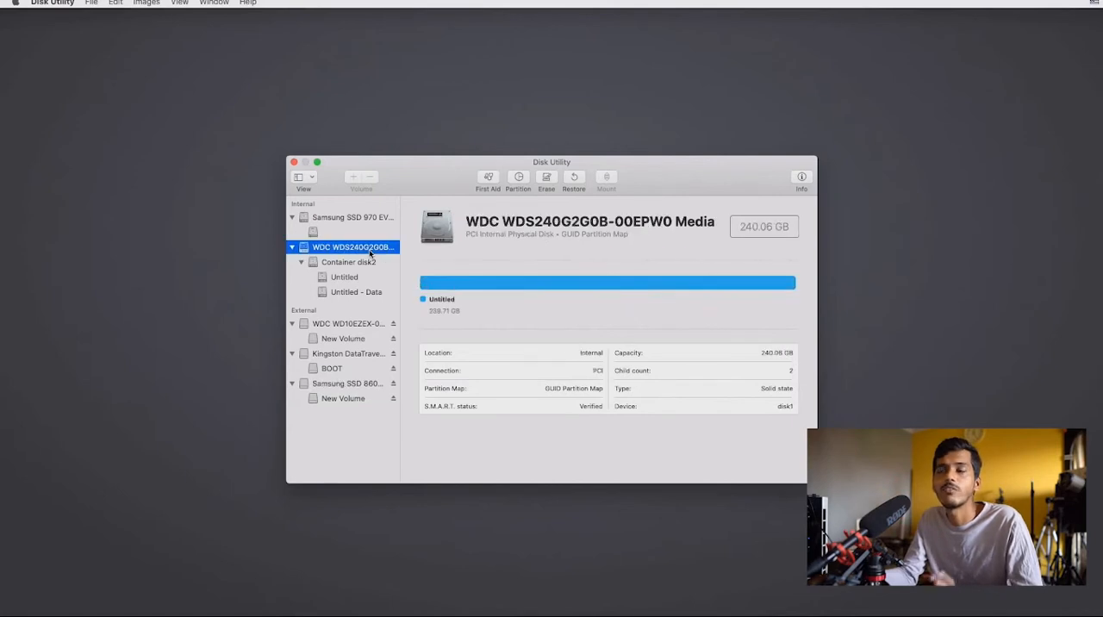
left_click(354, 221)
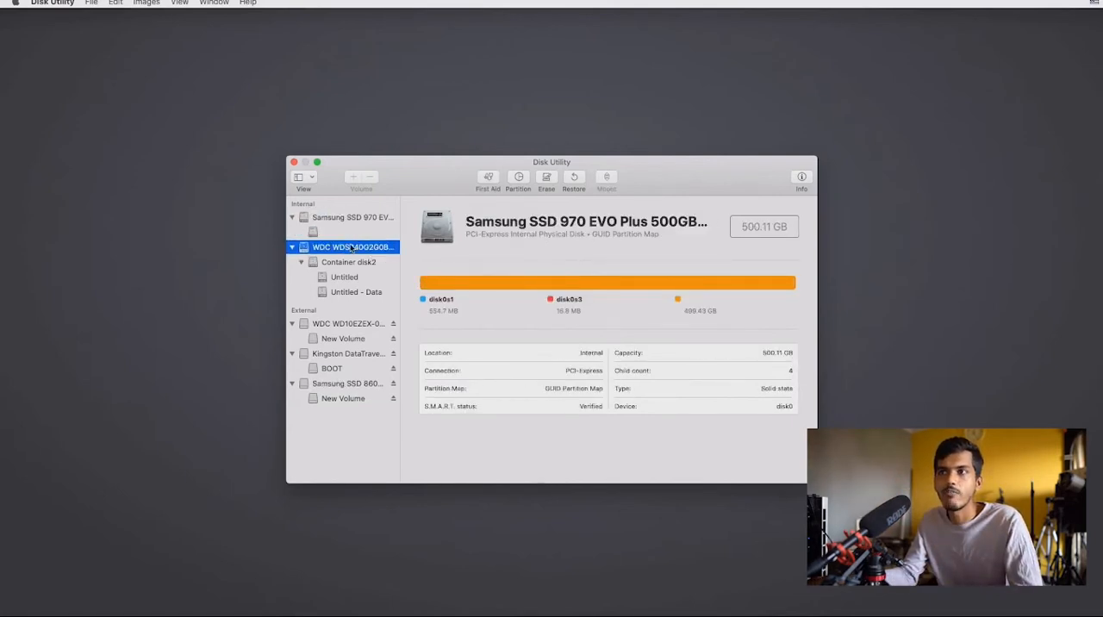
- Erase the WDC WDS240G2G0B-00EPW0 Media disk with the name HackMac, format Mac OS Extended (Journaled) and scheme GUID Partition Map
left_click(345, 246)
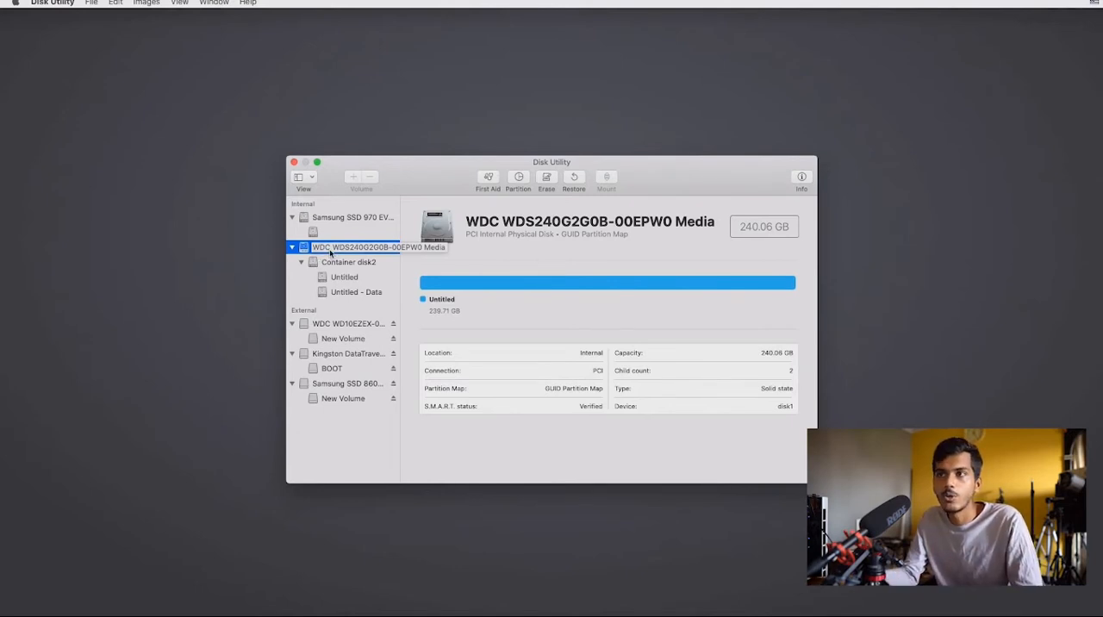
right_click(330, 251)
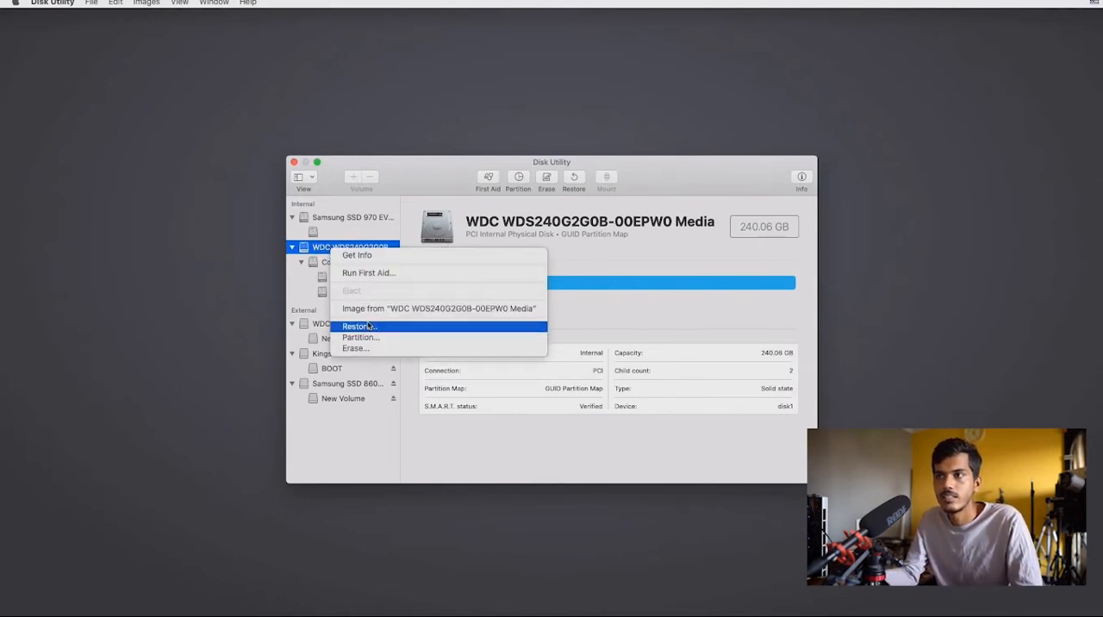
left_click(371, 348)
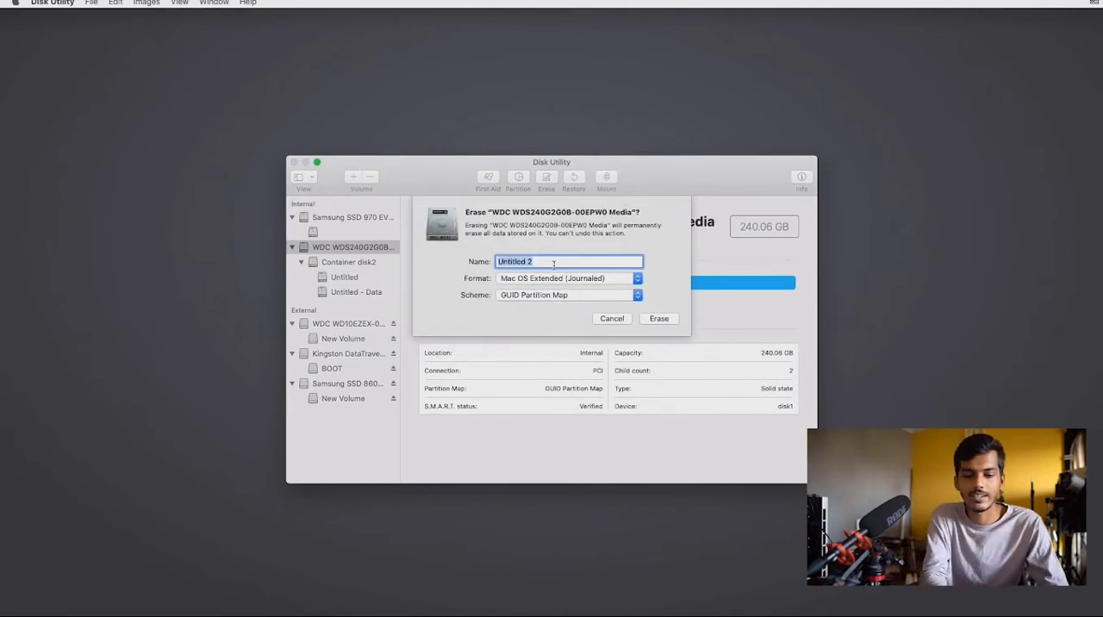
type("HackMac")
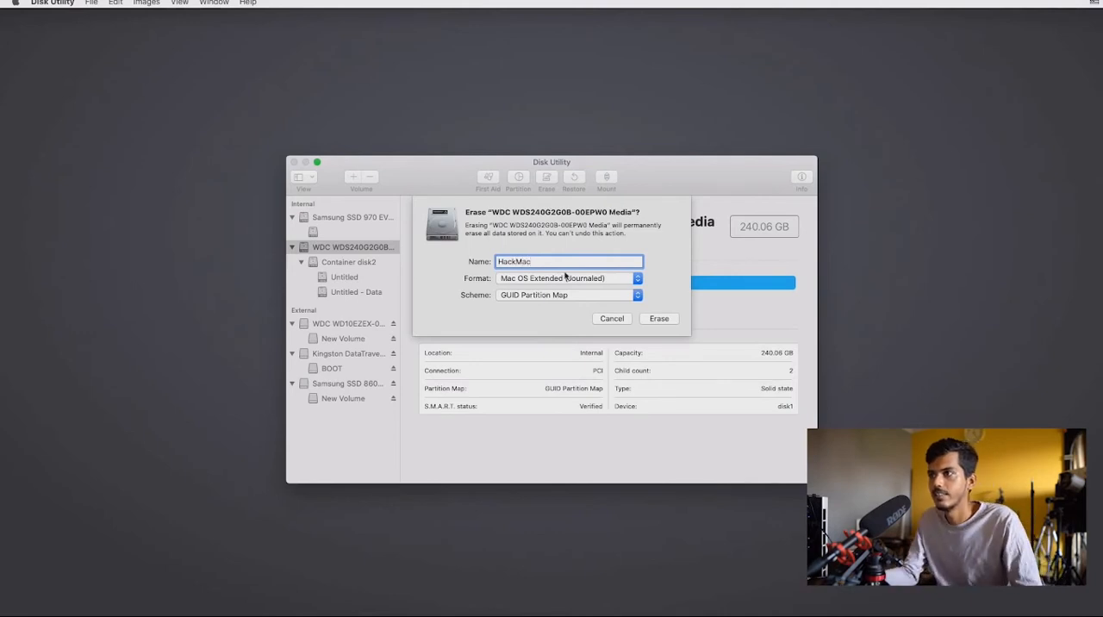
left_click(658, 318)
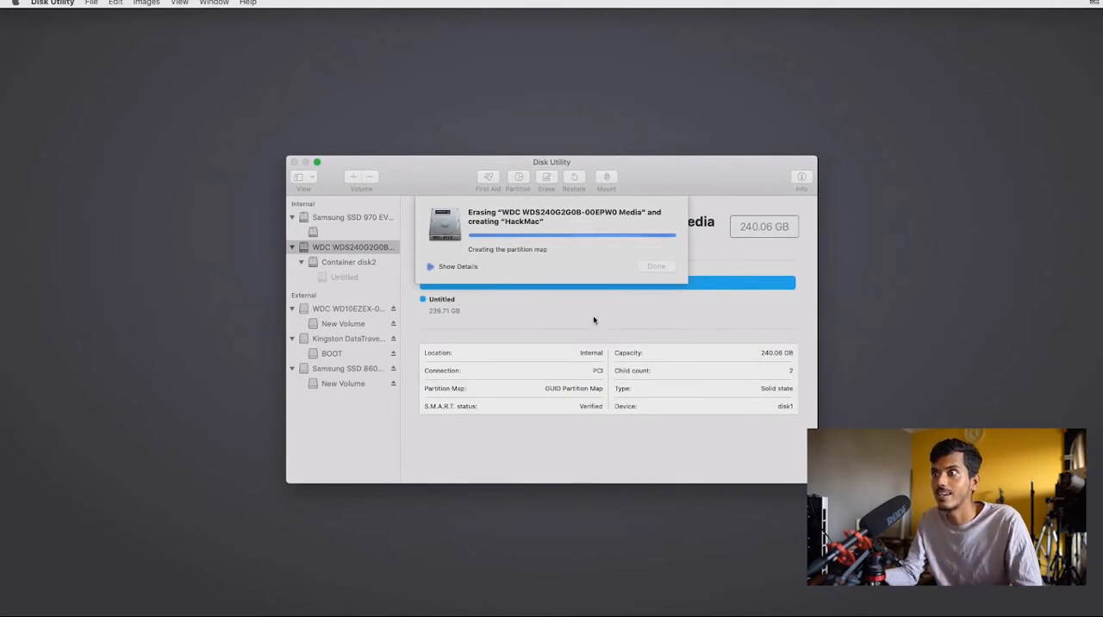
left_click(457, 267)
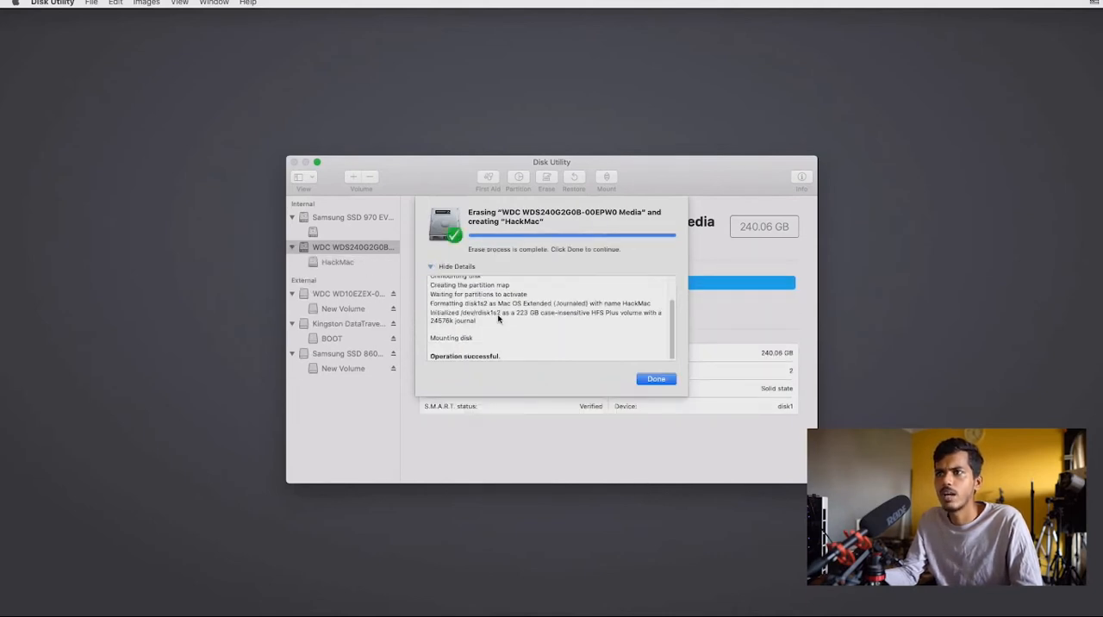
left_click(654, 379)
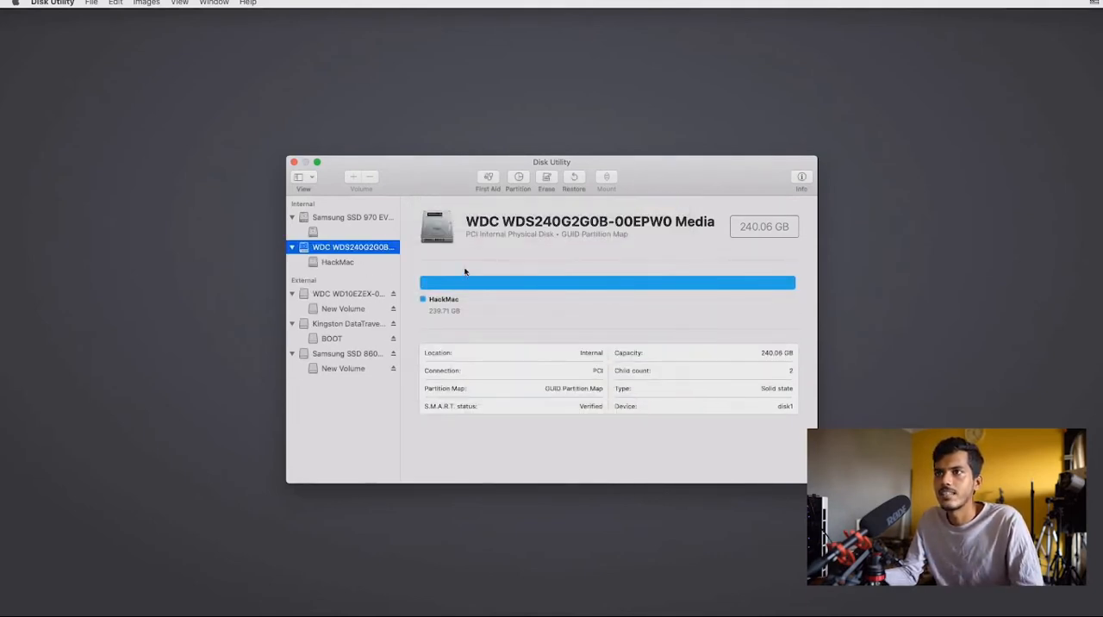
- Close Disk Utility and start reinstalling macOS Catalina on the HackMac disk
left_click(294, 162)
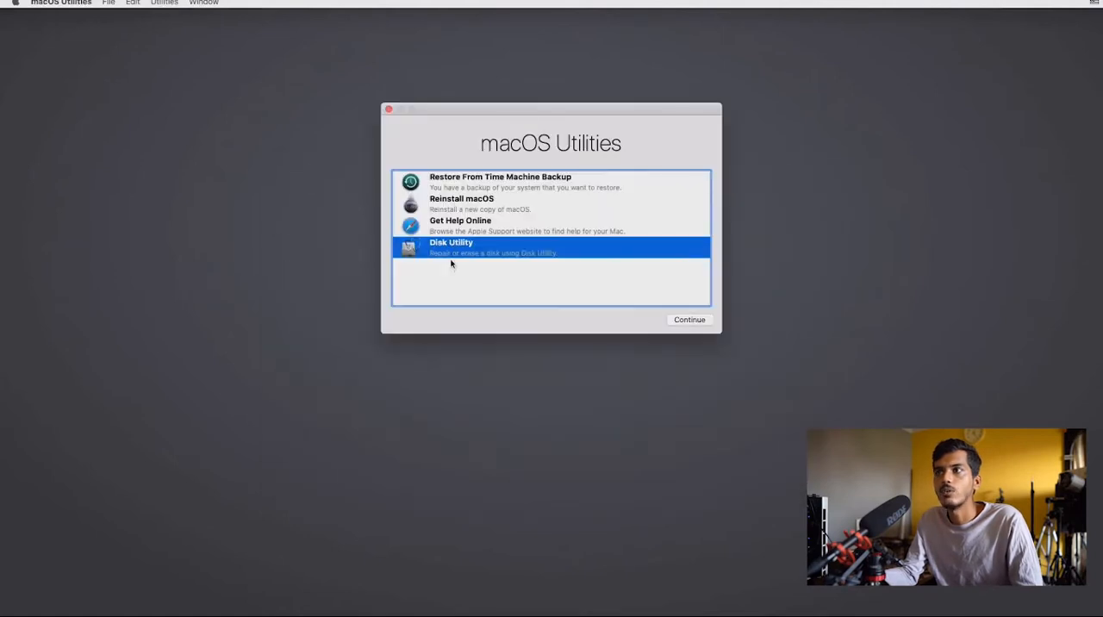
left_click(463, 207)
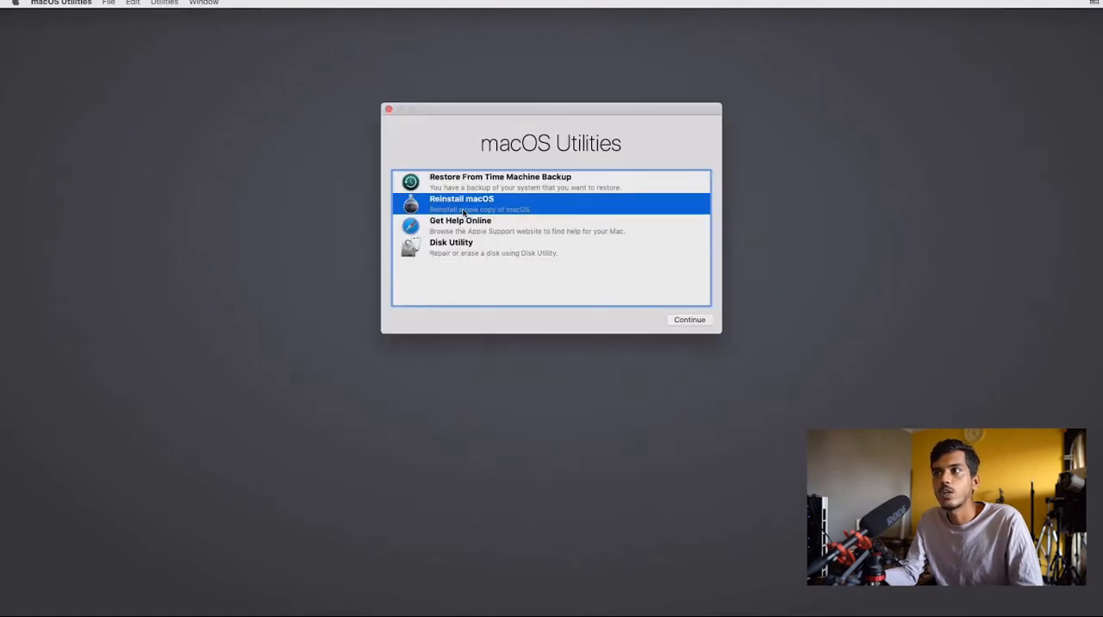
left_click(682, 323)
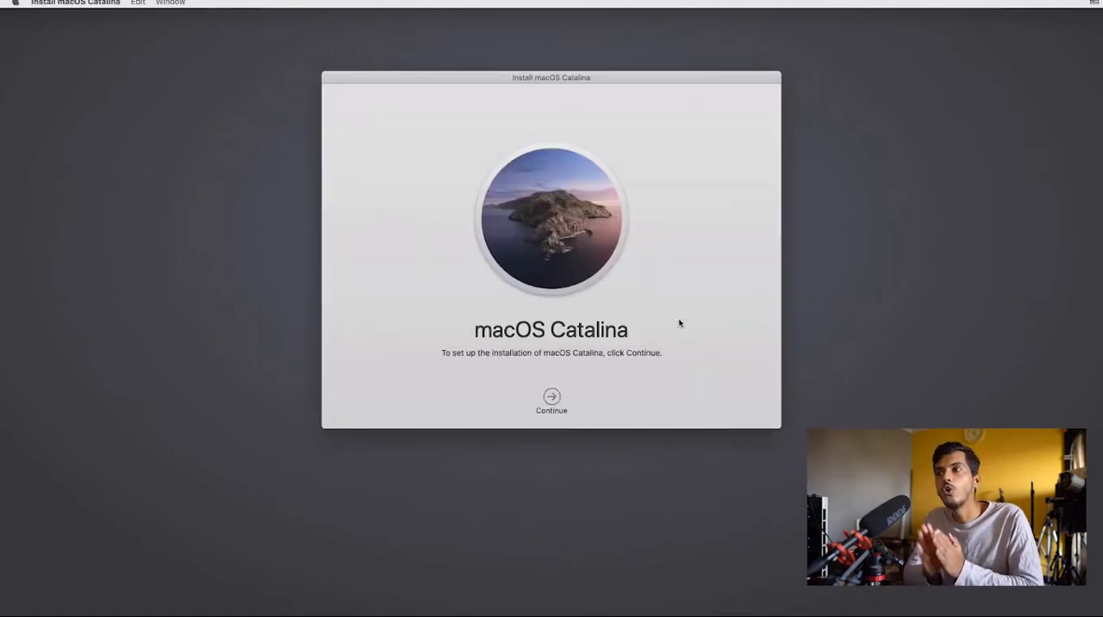
left_click(554, 397)
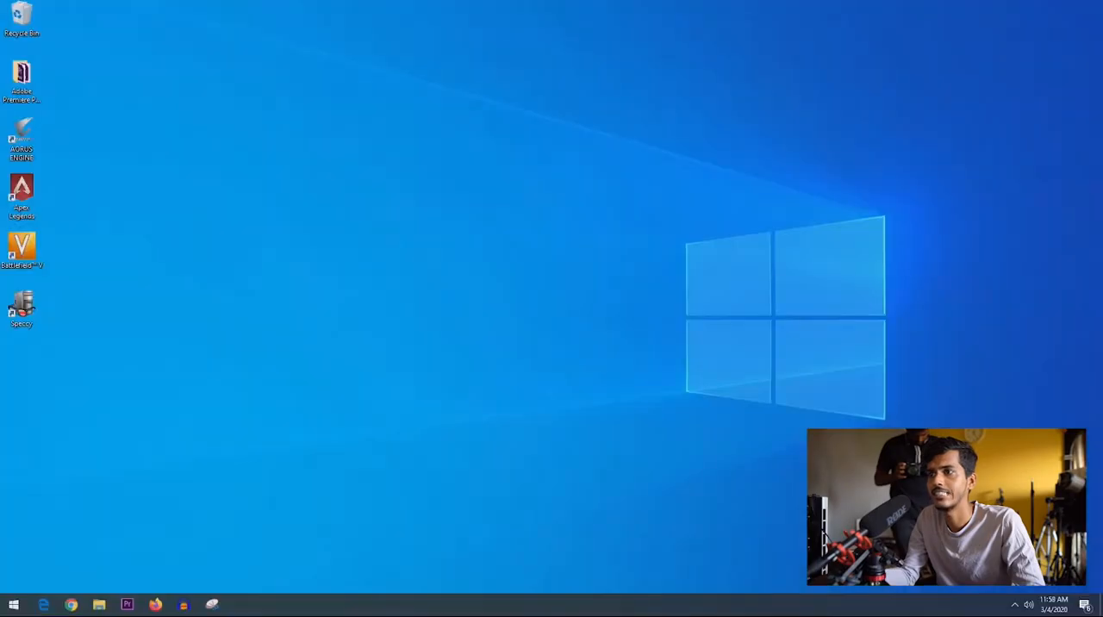
- Restart the PC from Windows to enter the BIOS setup
left_click(13, 604)
left_click(35, 585)
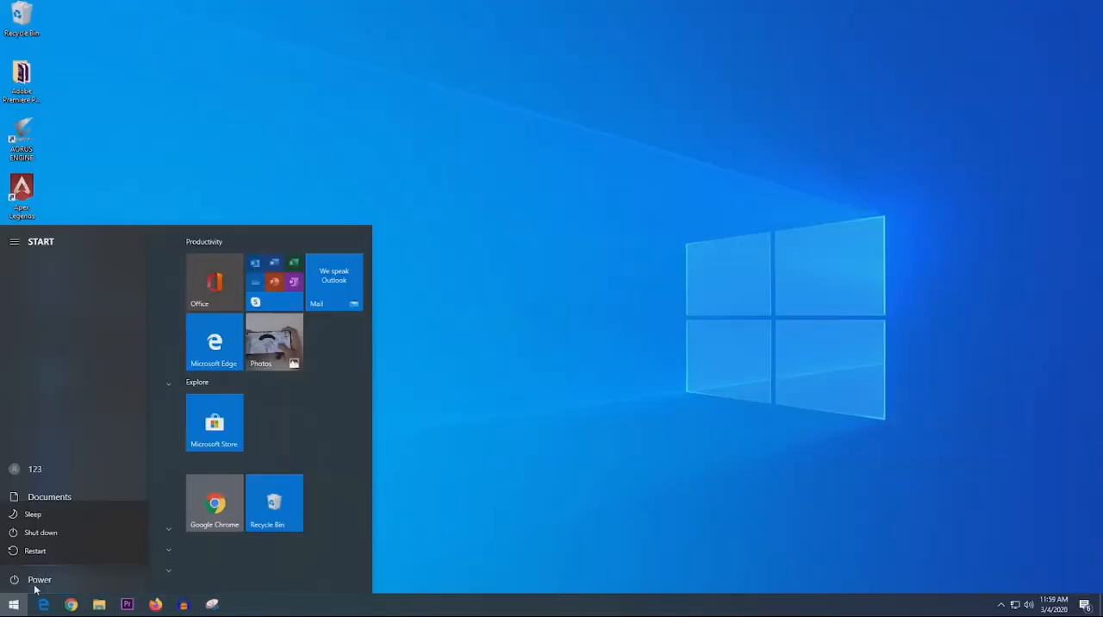
left_click(43, 556)
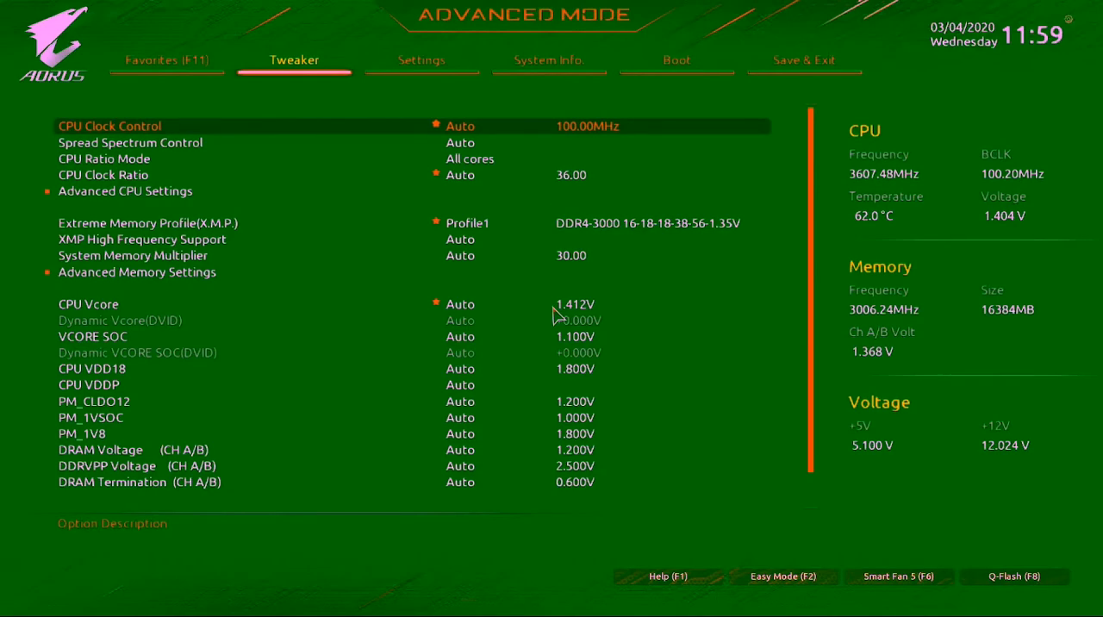
- Boot from UEFI: KingstonDataTraveler 3.0PMAP, Partition 1 through the BIOS Boot Override list
key("Left")
key("Right")
key("Right")
key("Right")
key("Right")
key("Right")
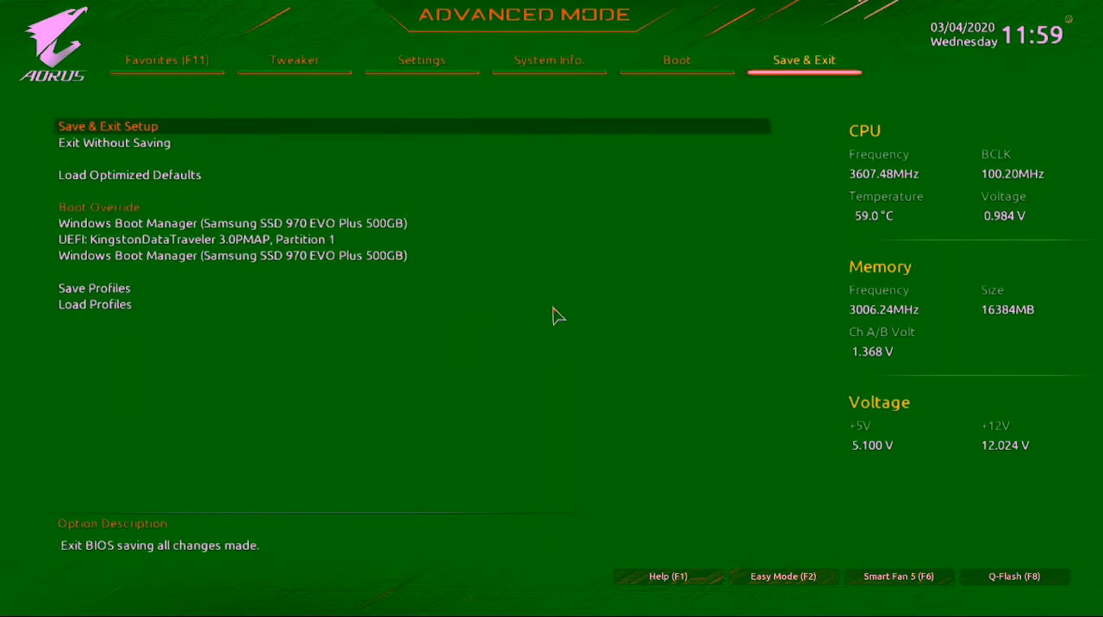
key("Down")
key("Down")
key("Down")
key("Down")
key("Up")
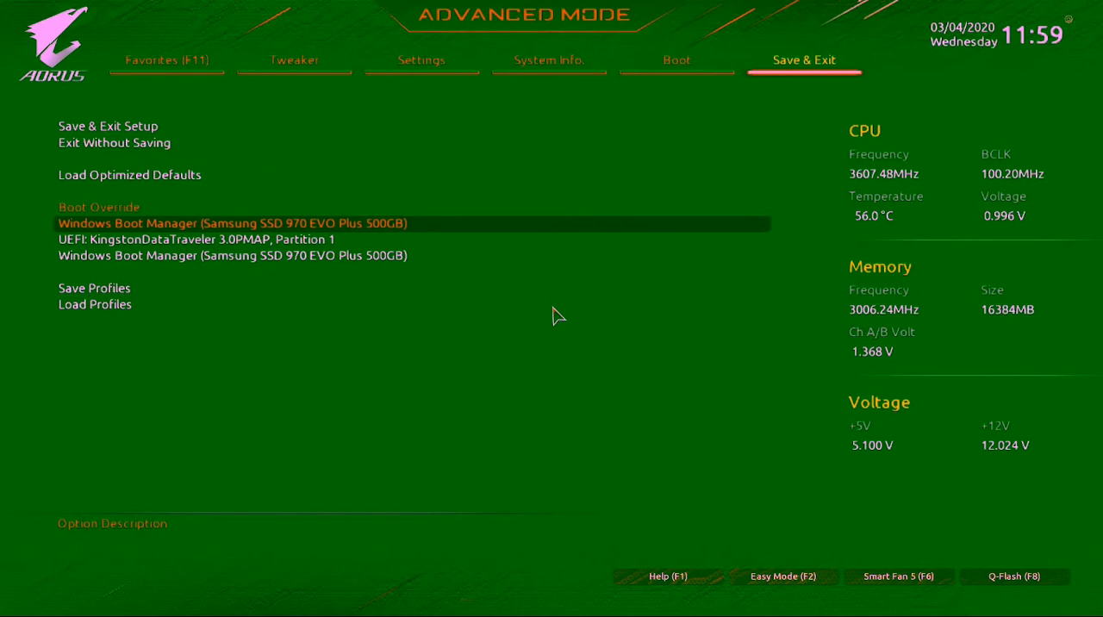
key("Down")
key("Return")
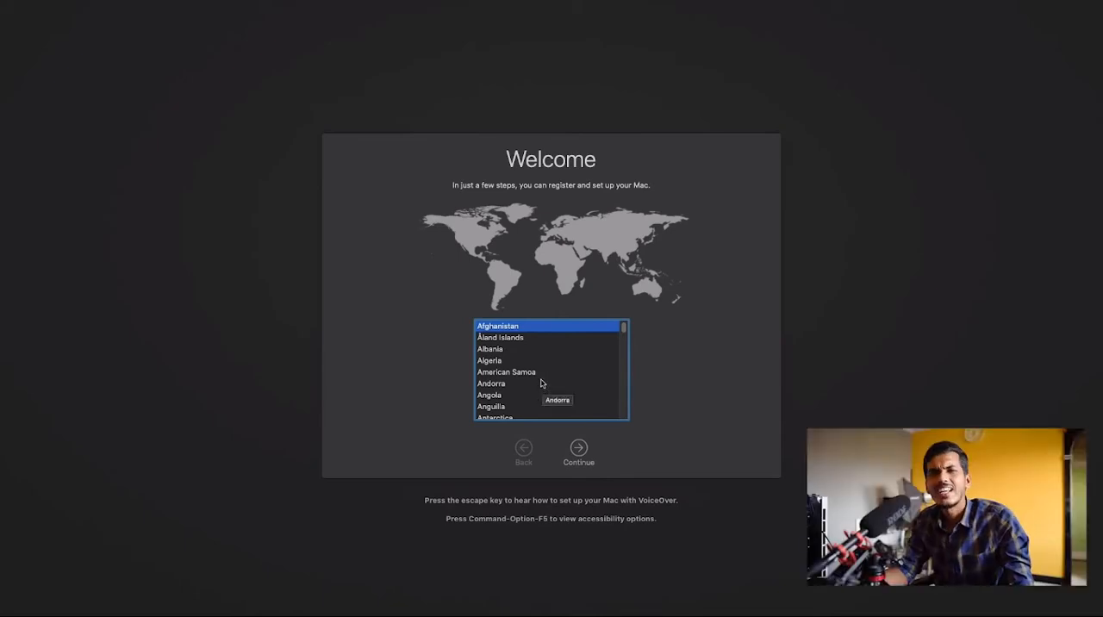
- Choose India as the country in the macOS setup and enter the account password
scroll(542, 384, "down", 20)
scroll(511, 382, "up", 5)
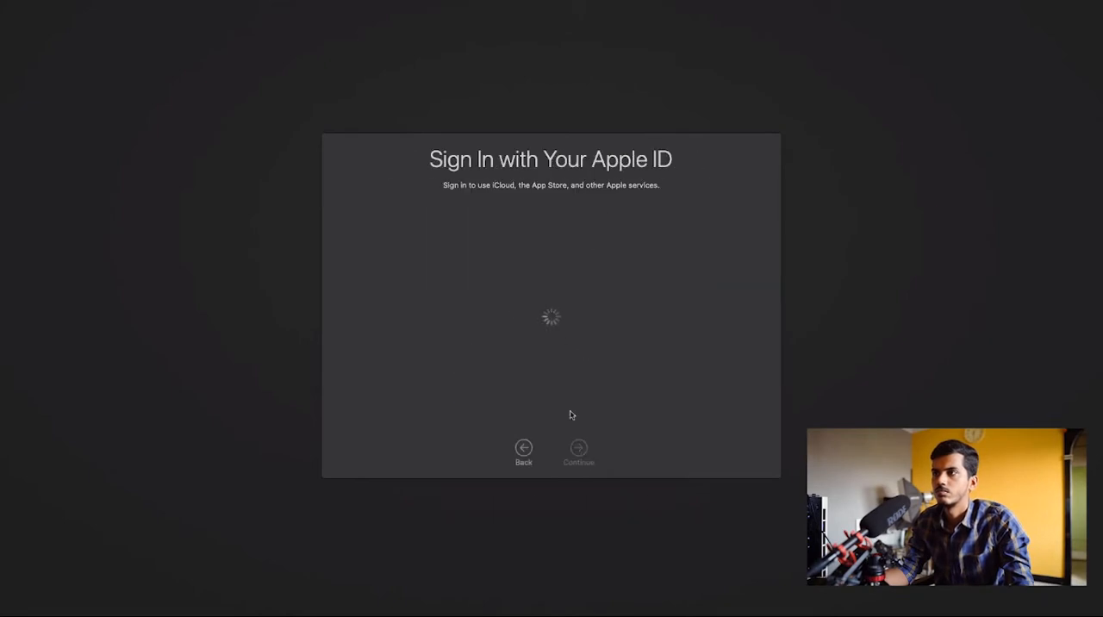
type("d")
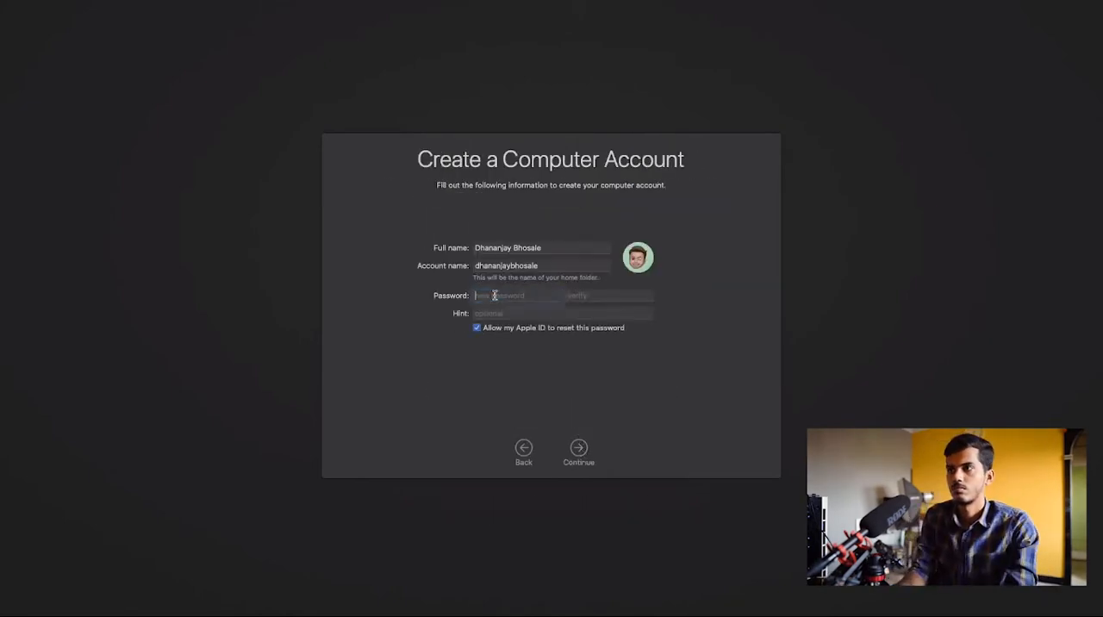
type("*****")
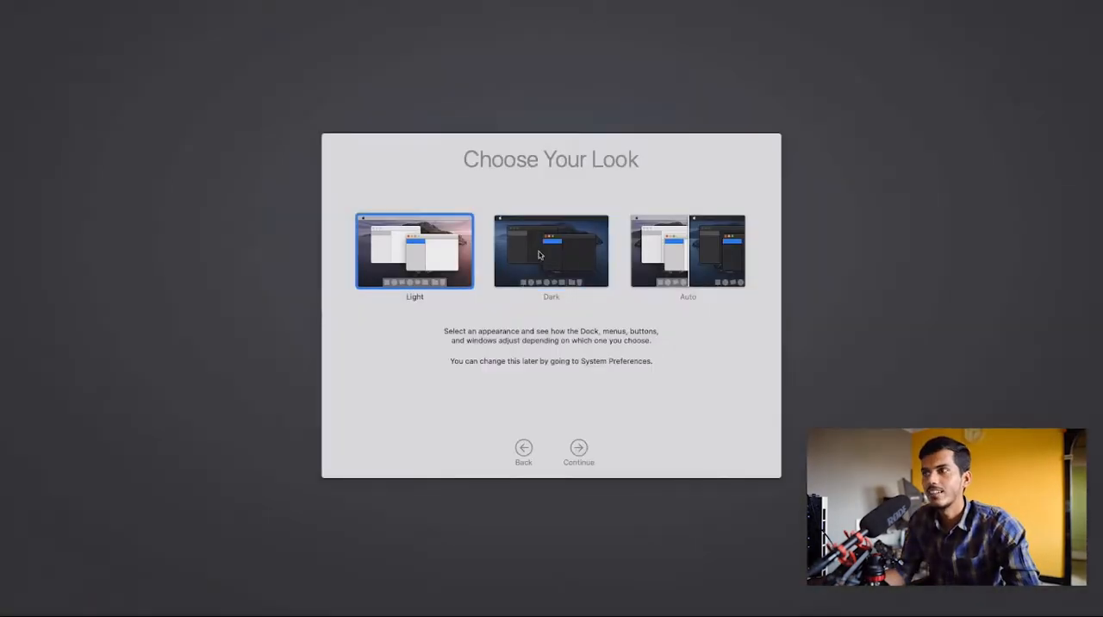
- Choose the Dark look for macOS and continue the setup
left_click(551, 251)
left_click(578, 448)
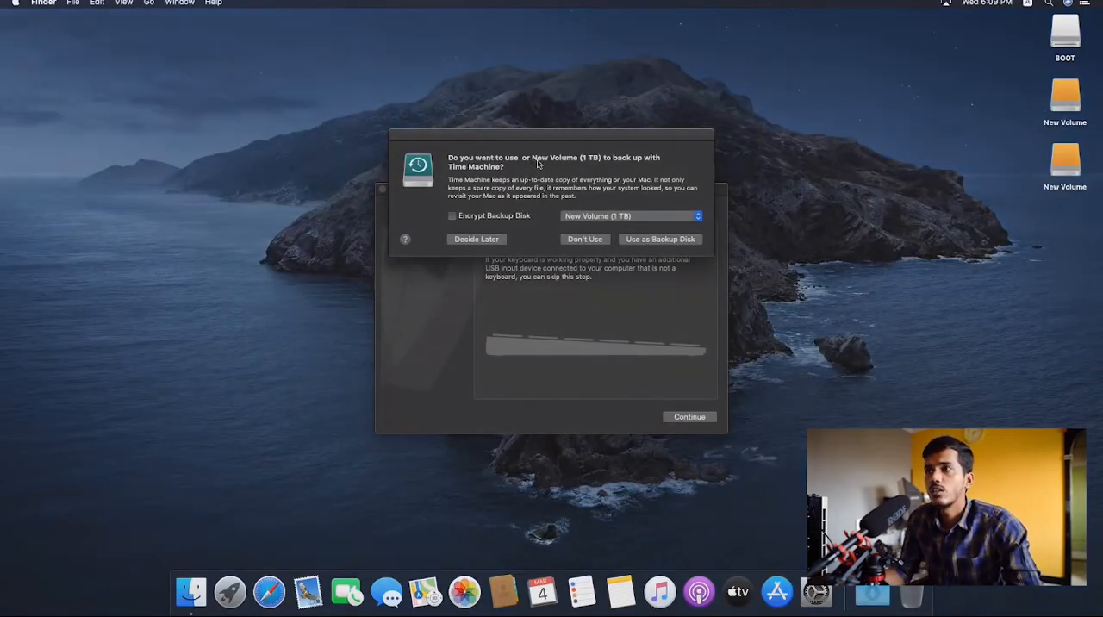
- Decline New Volume as a Time Machine backup disk and ignore the restart problem report
left_click(585, 239)
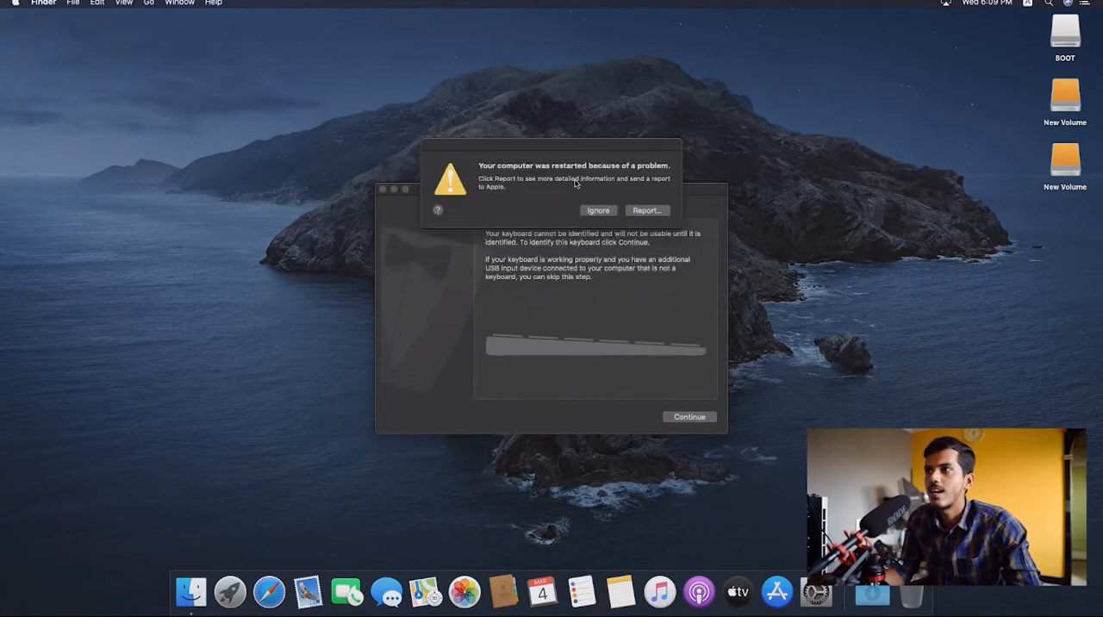
left_click(610, 212)
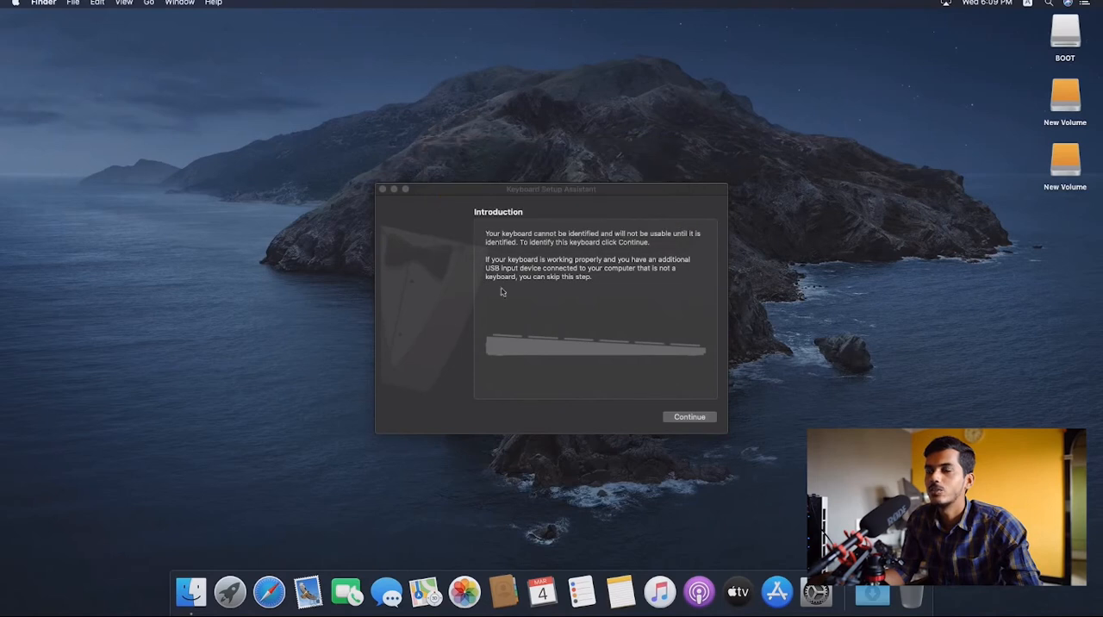
- Identify the keyboard in Keyboard Setup Assistant and accept the ANSI (United States and others) type
left_click(681, 422)
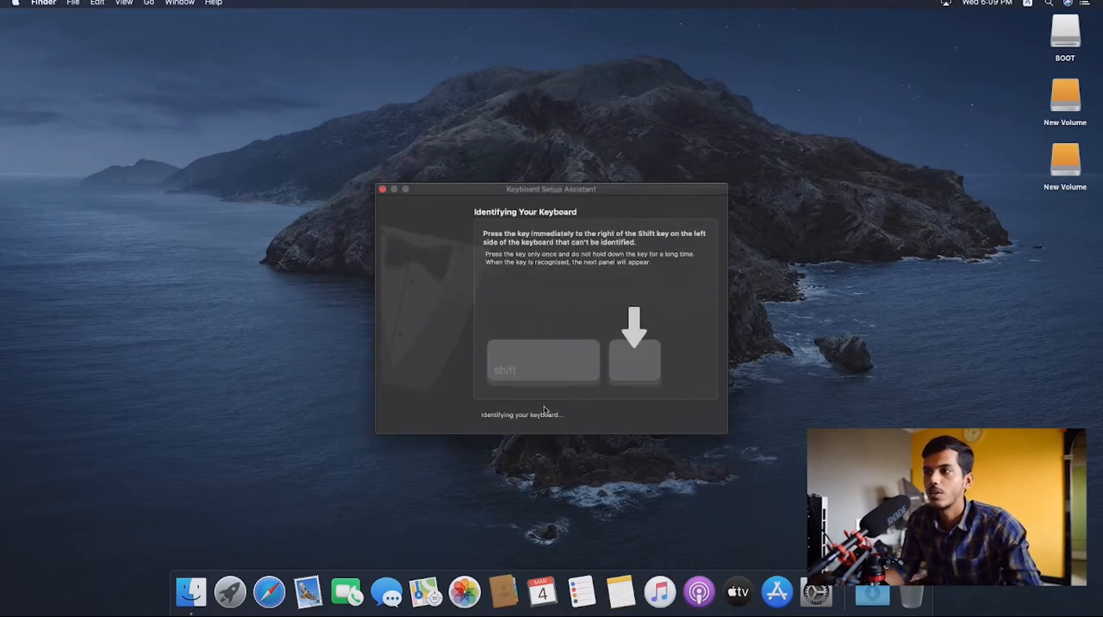
key("z")
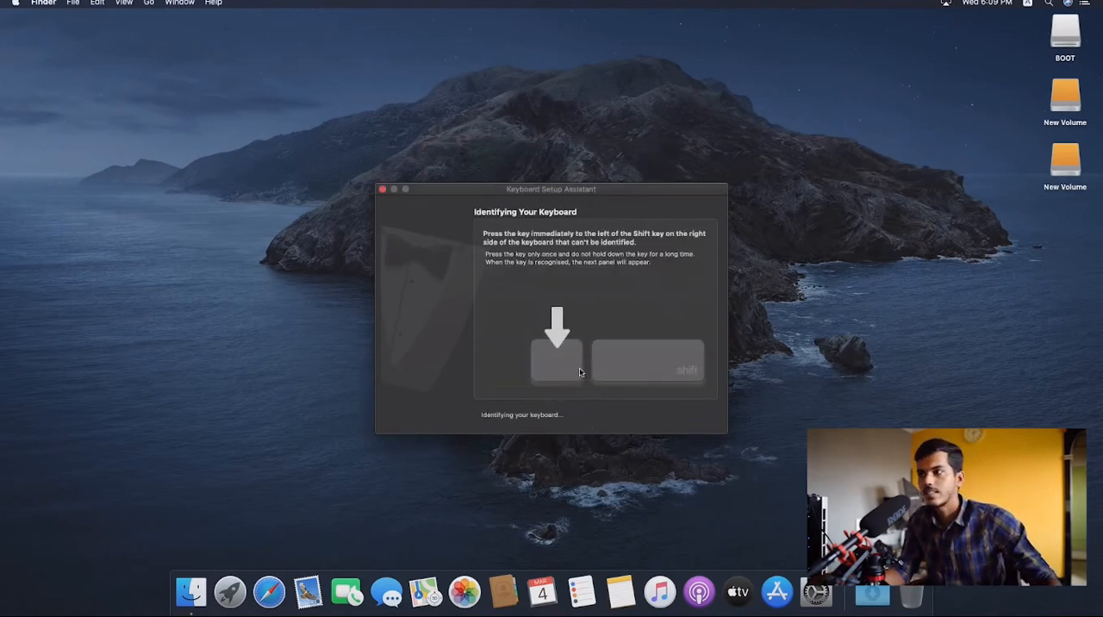
key("slash")
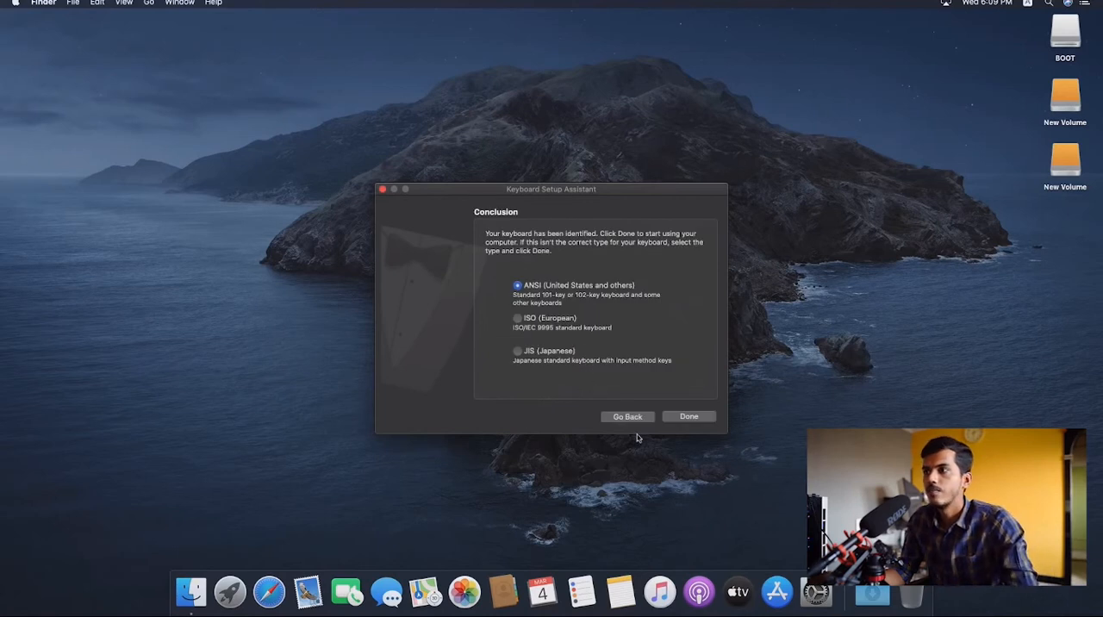
left_click(685, 419)
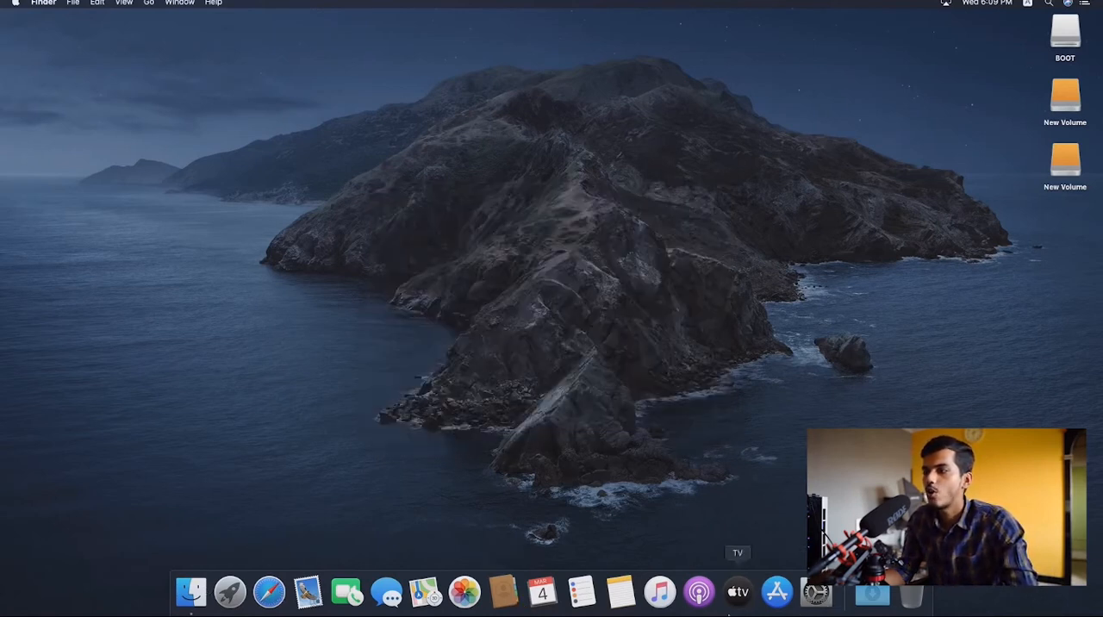
- Turn on Dock magnification in System Preferences and return to the preferences overview
left_click(814, 593)
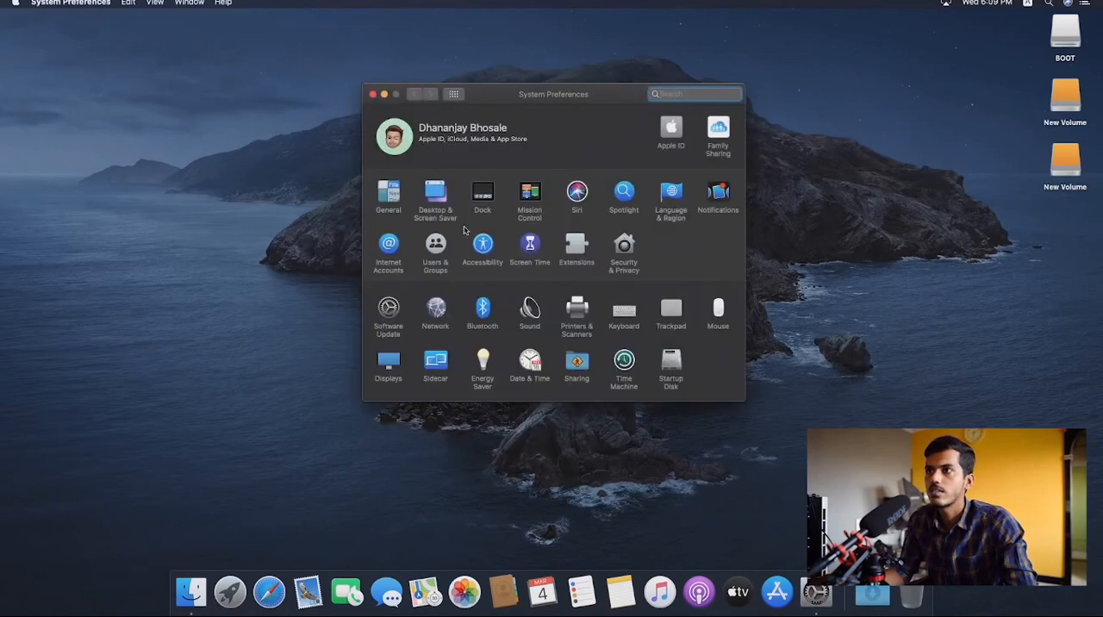
left_click(481, 198)
left_click(454, 149)
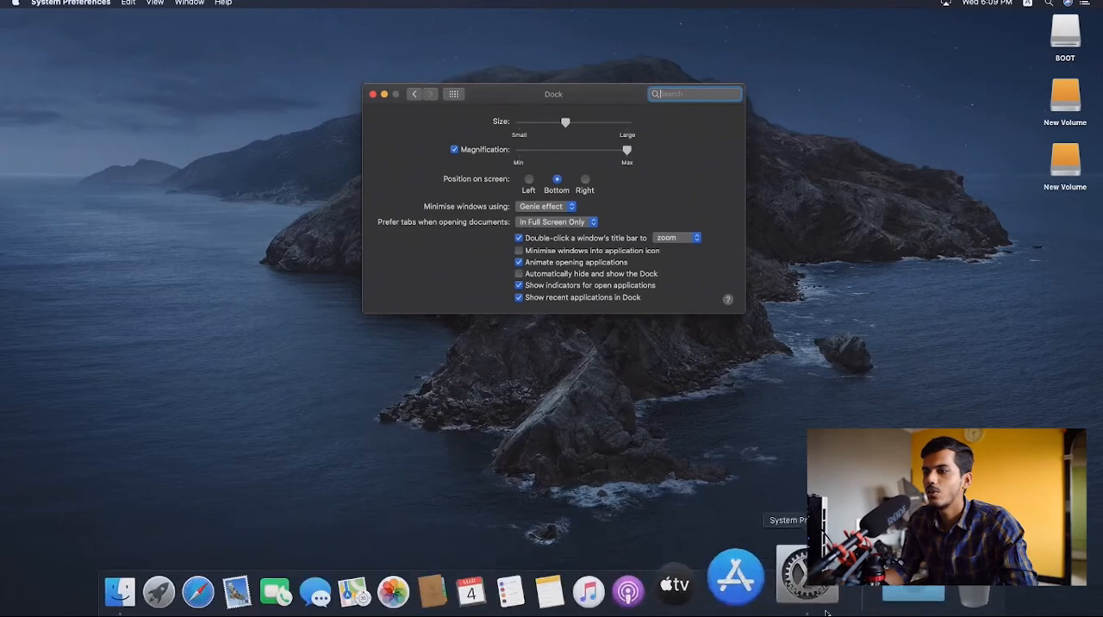
left_click(412, 93)
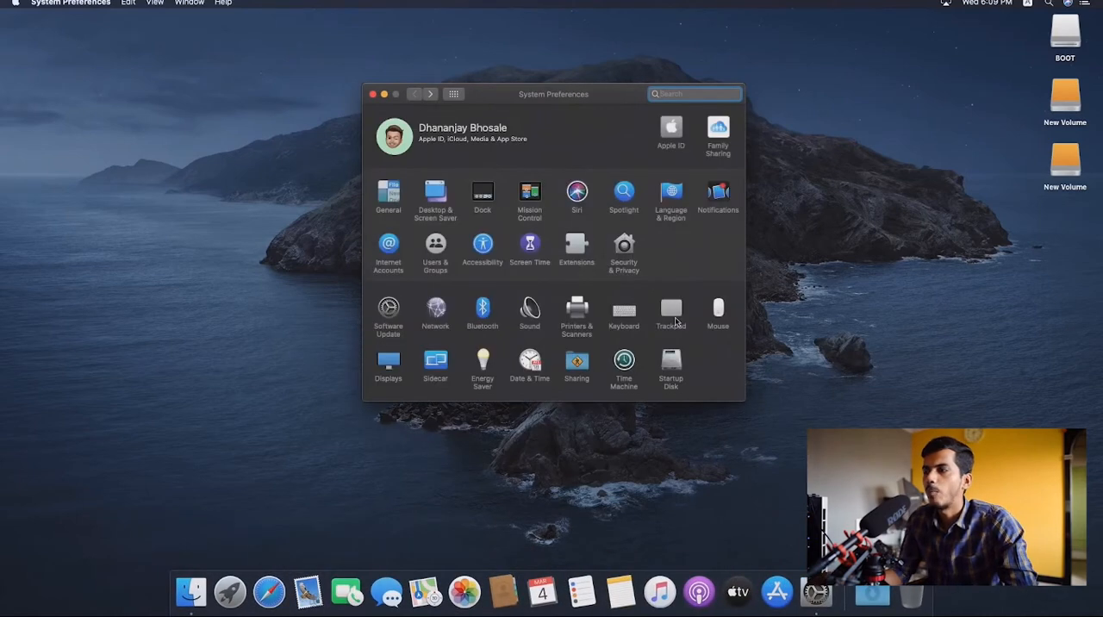
- Turn off natural scroll direction in the Mouse preferences and return to the preferences overview
left_click(719, 312)
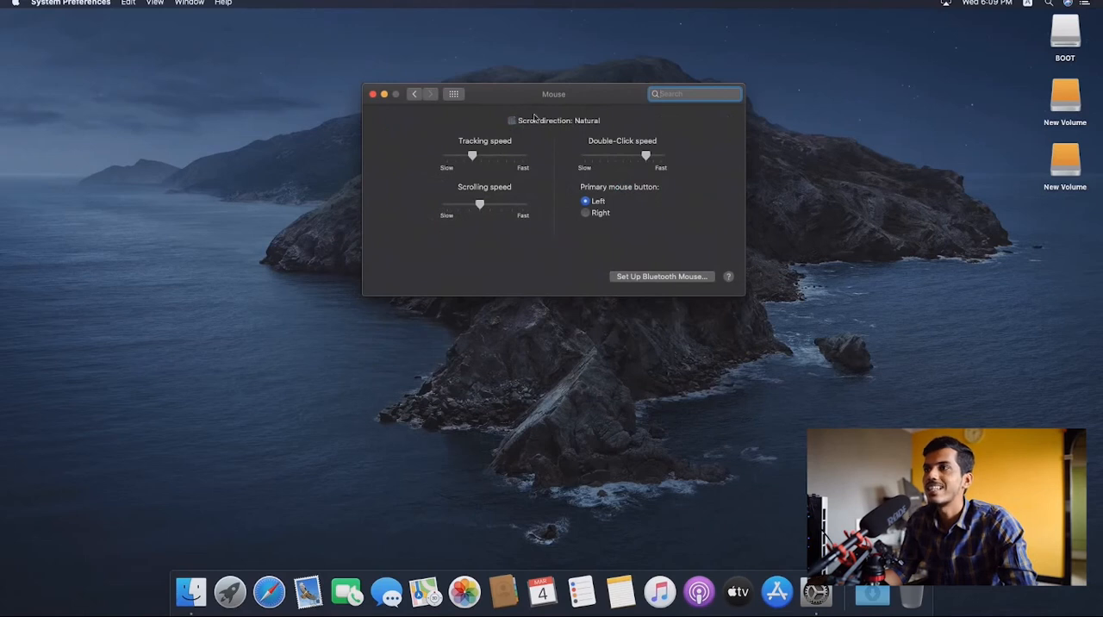
left_click(417, 96)
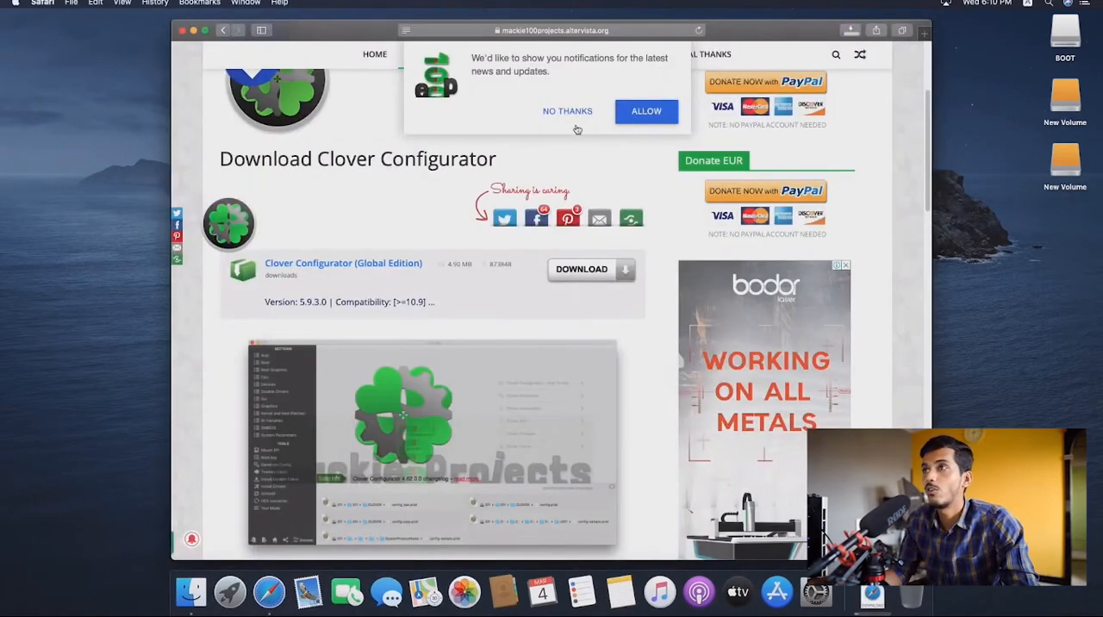
- Decline notifications from the Clover Configurator download page and close the Safari window
left_click(569, 113)
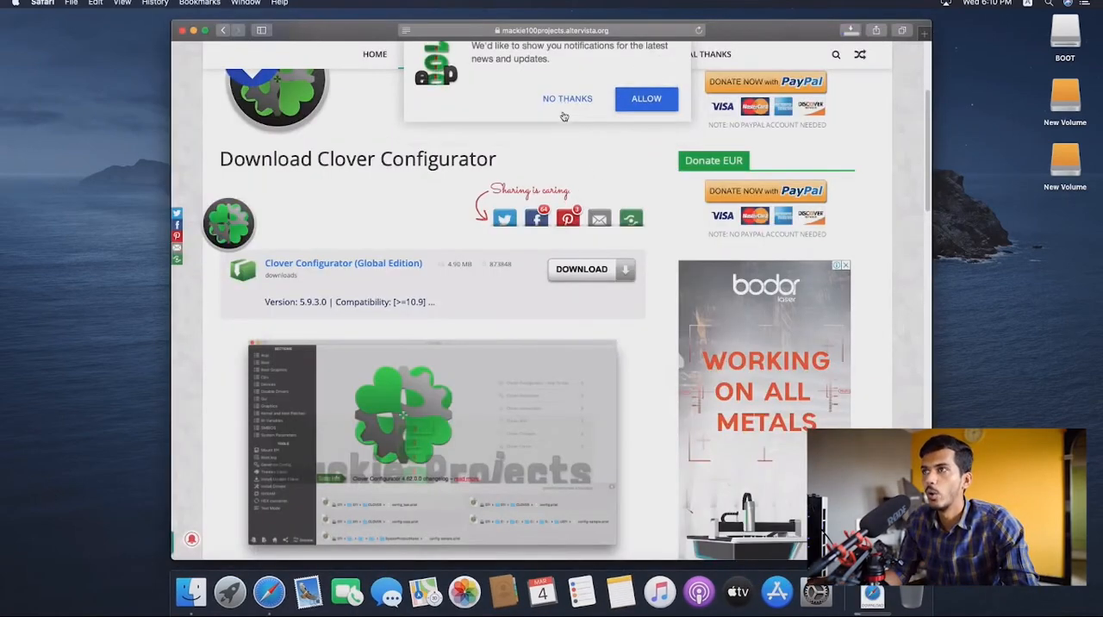
scroll(388, 269, "up", 5)
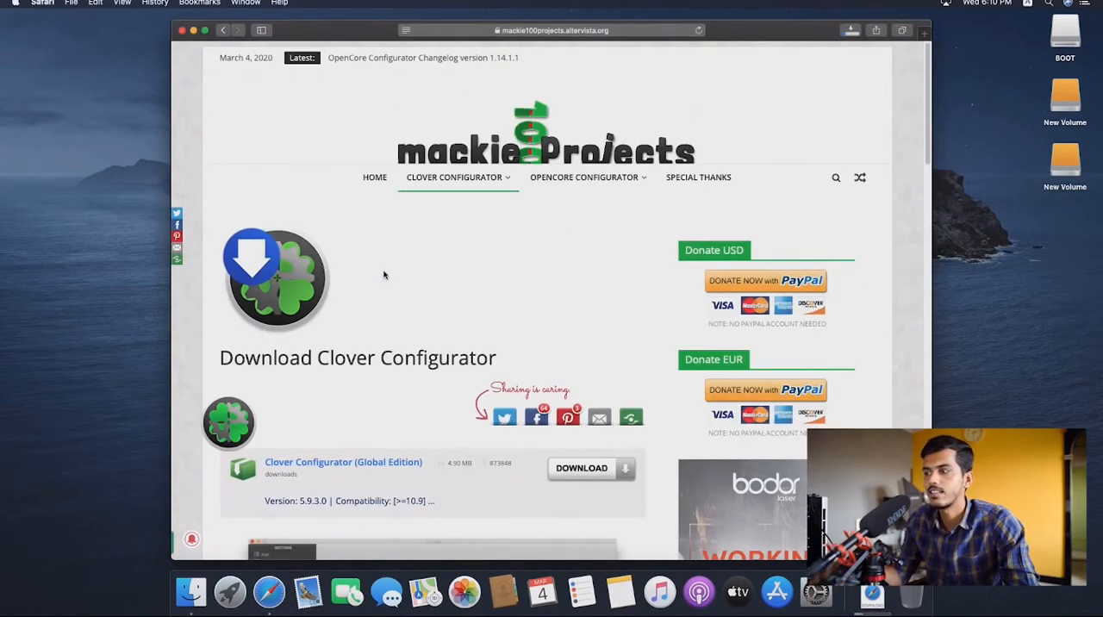
left_click(182, 30)
- Launch the downloaded Clover Configurator, allowing it to open through Security & Privacy, and close the leftover preferences and Downloads windows
left_click(876, 607)
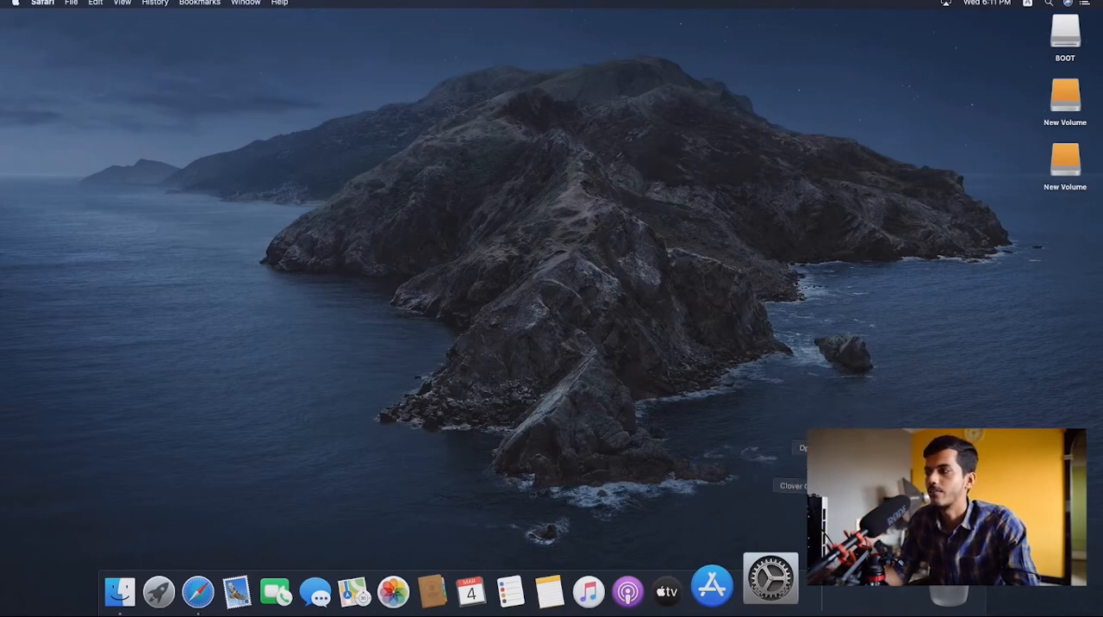
left_click(877, 504)
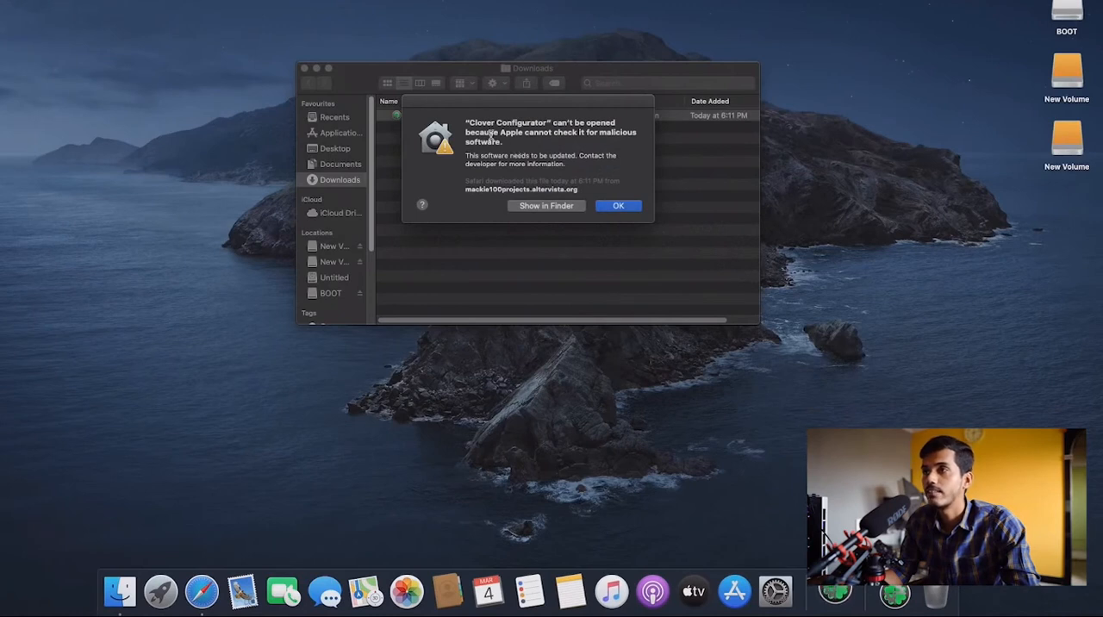
left_click(772, 576)
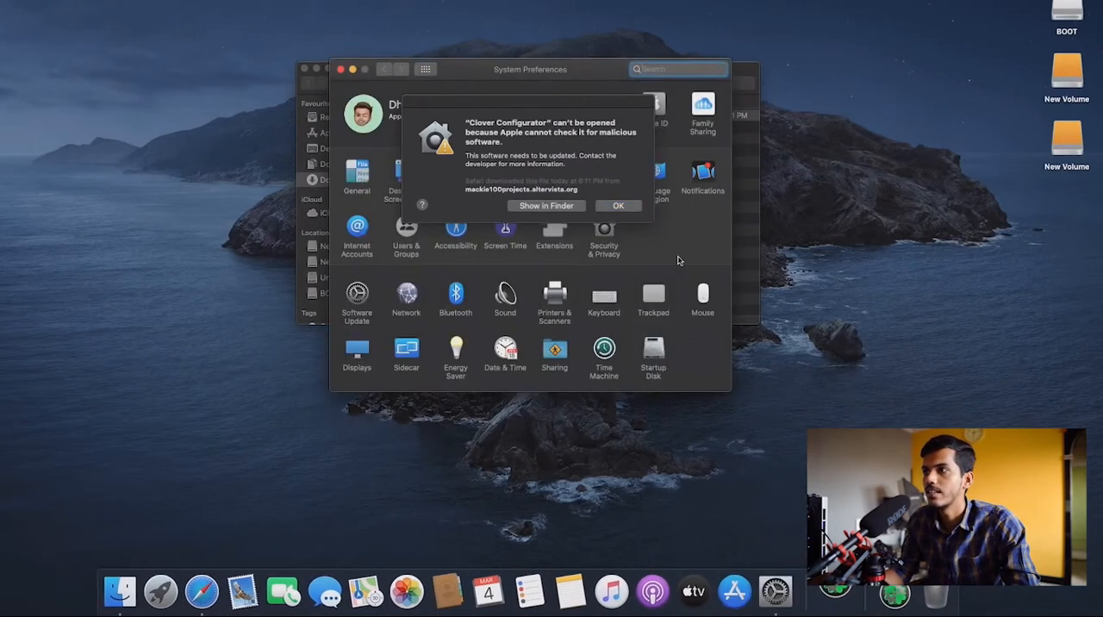
left_click(613, 205)
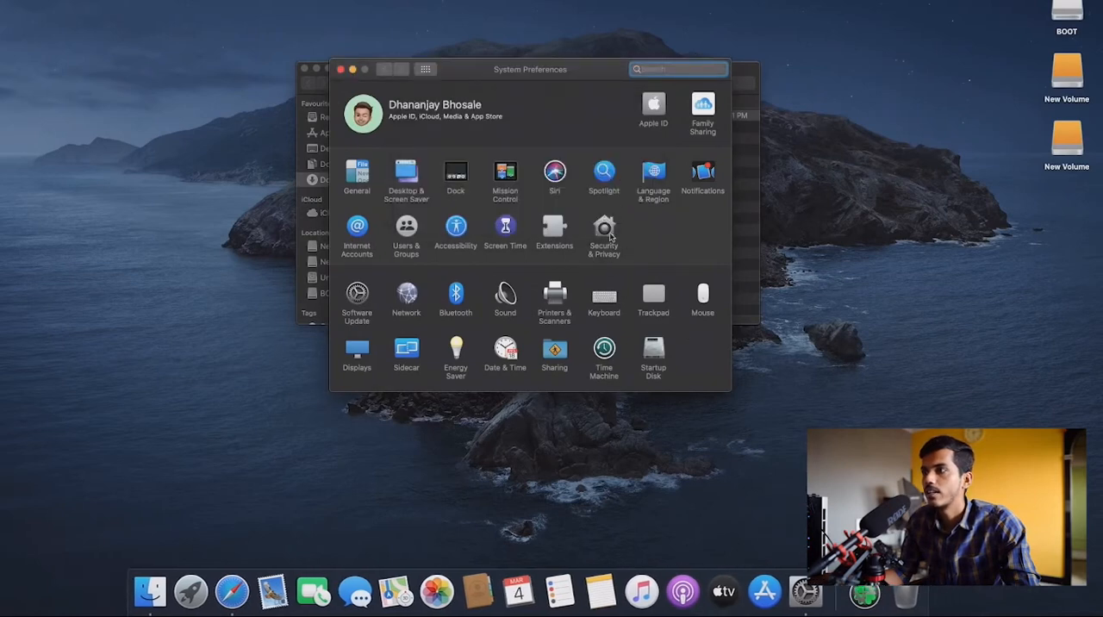
left_click(605, 229)
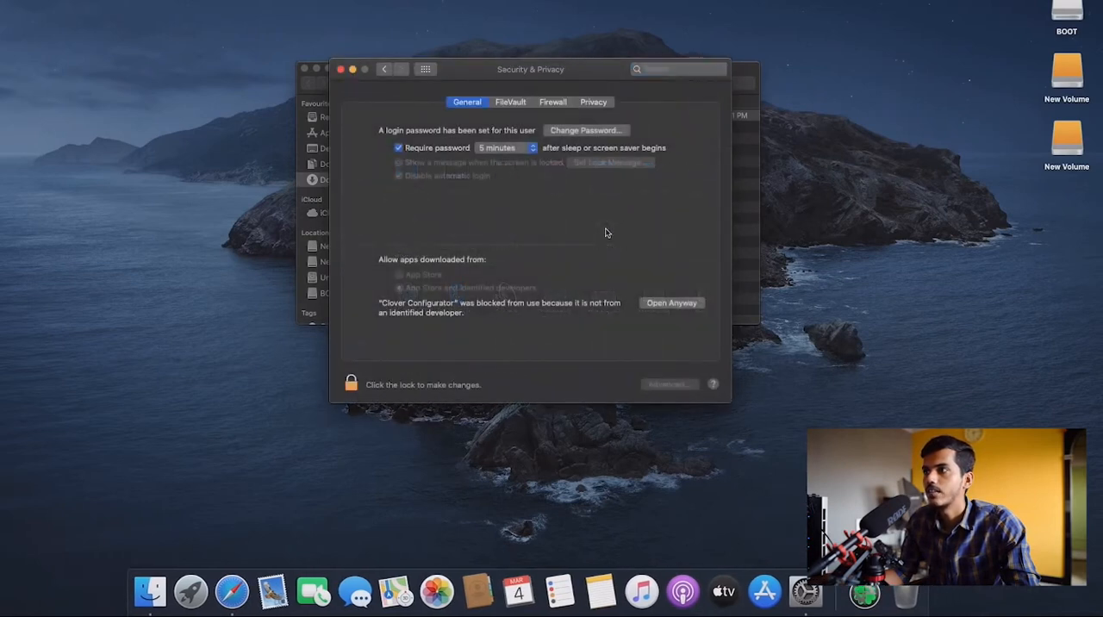
left_click(668, 304)
left_click(575, 199)
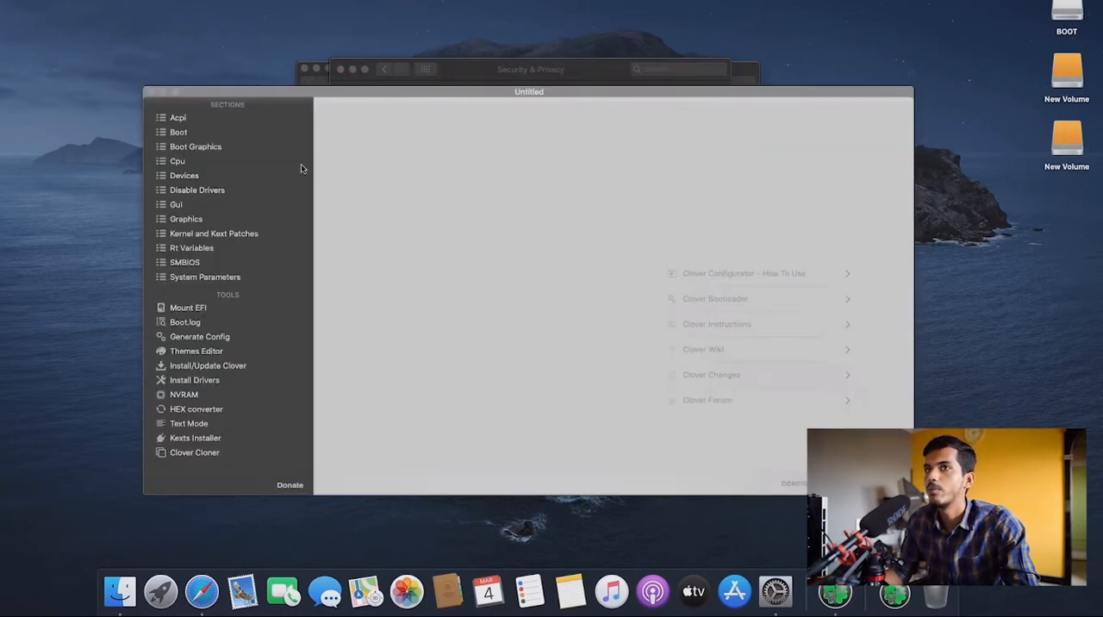
left_click(340, 69)
left_click(305, 68)
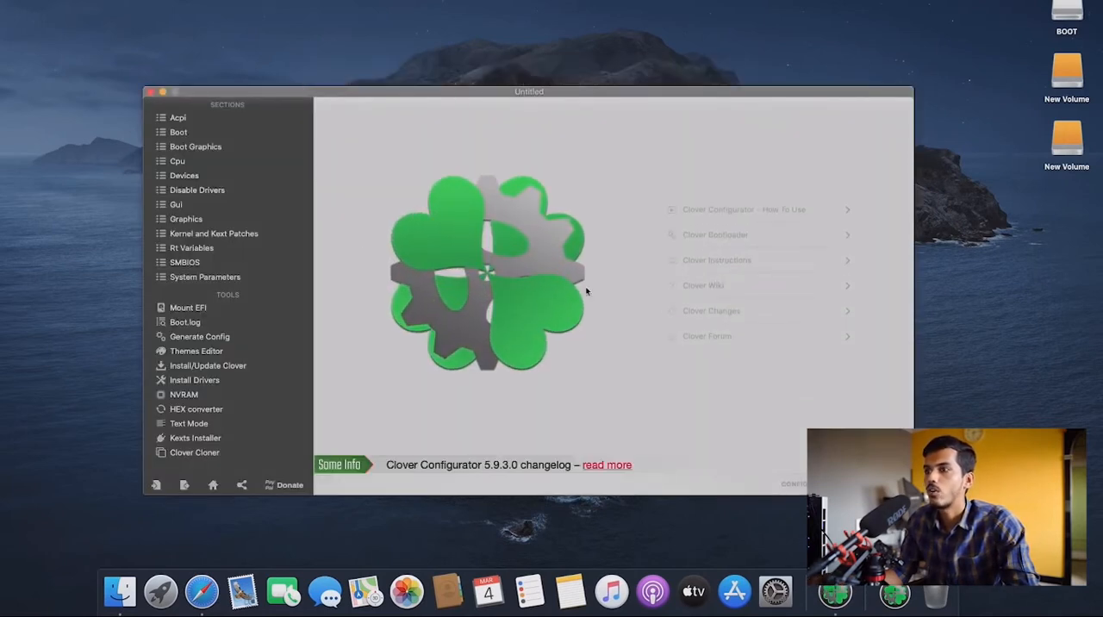
- Mount the EFI partition of the HackMac disk (disk4s1), authorising with the account password, and open the partition
left_click(193, 312)
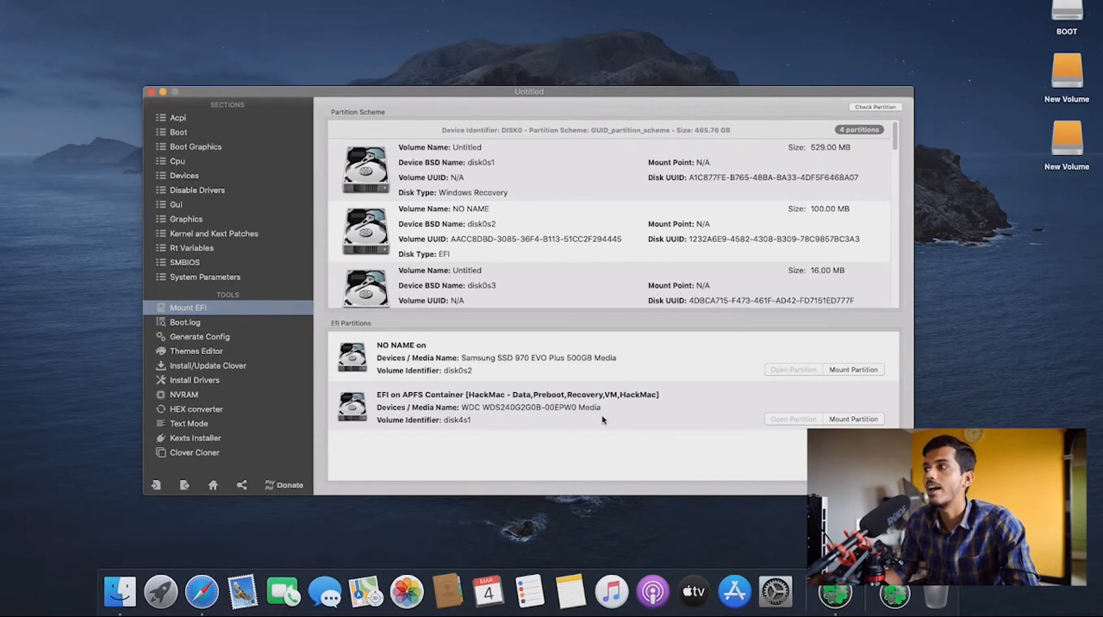
left_click(853, 419)
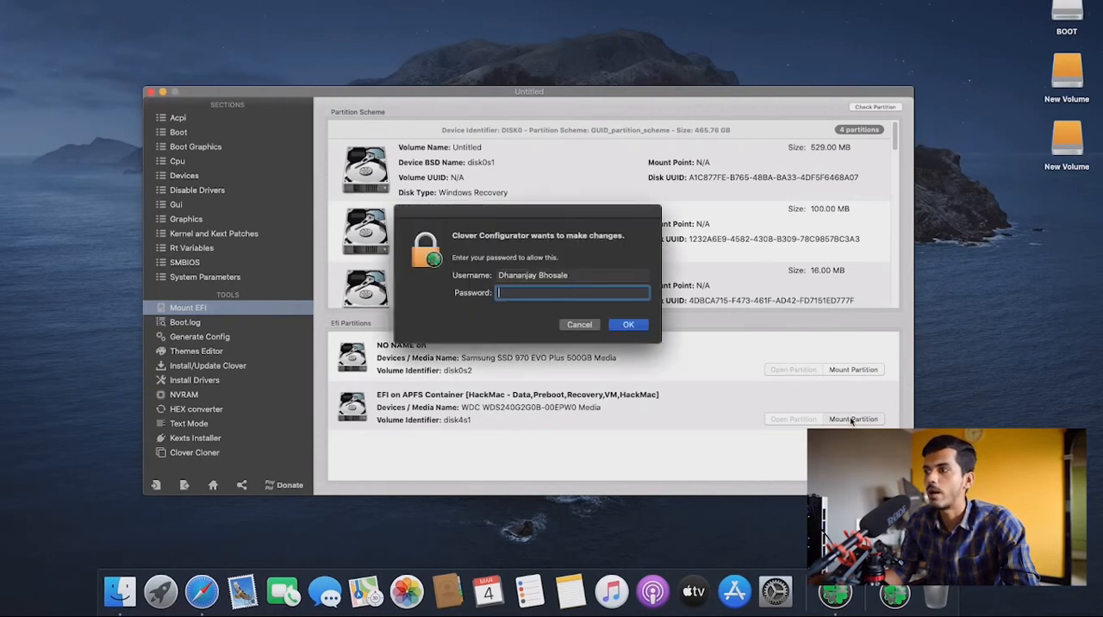
type("********")
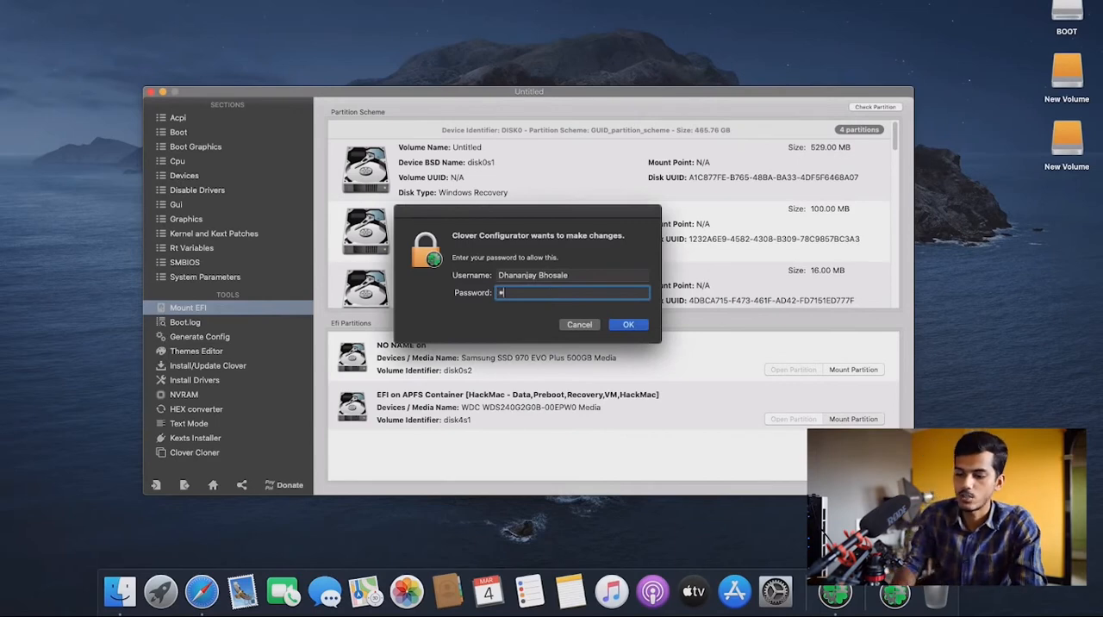
key("Return")
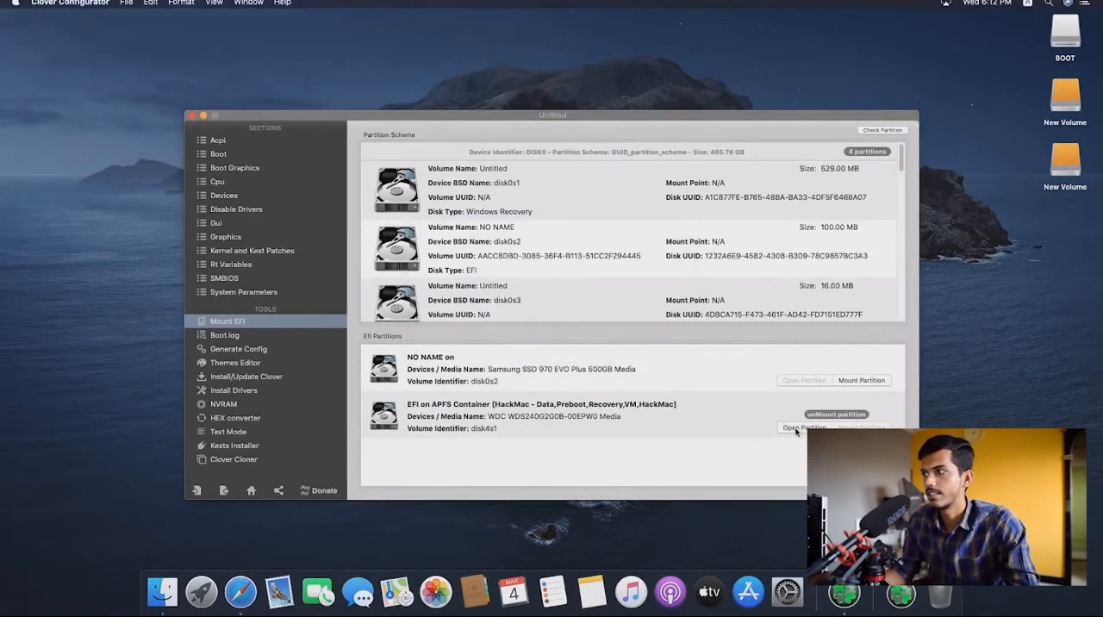
left_click(800, 428)
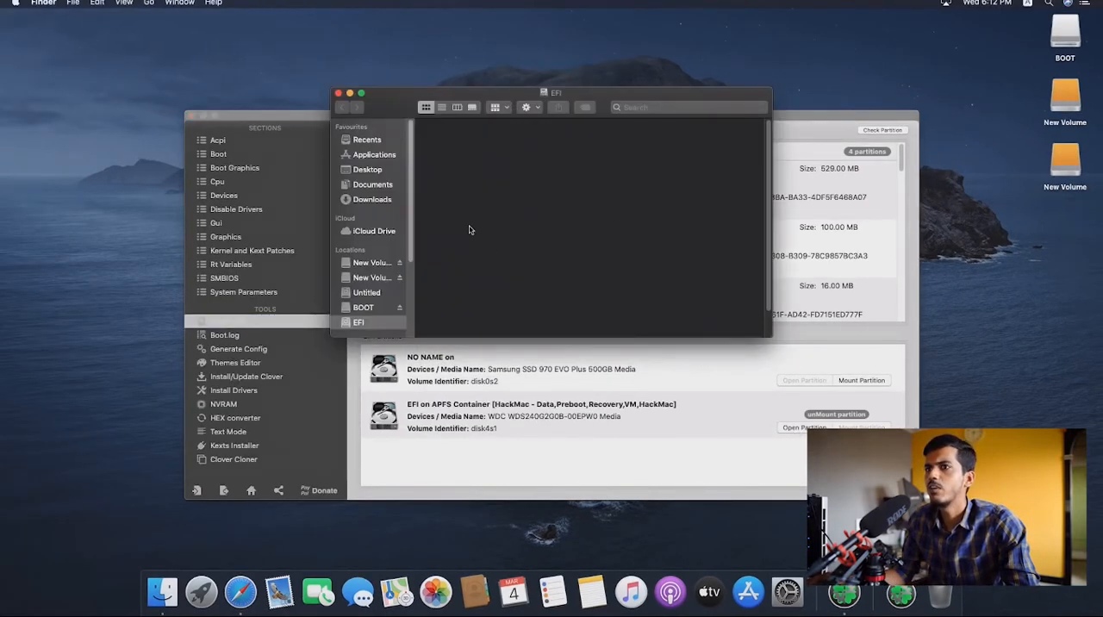
- Copy the EFI folder from the BOOT drive into the mounted EFI partition and close the BOOT window
double_click(1063, 41)
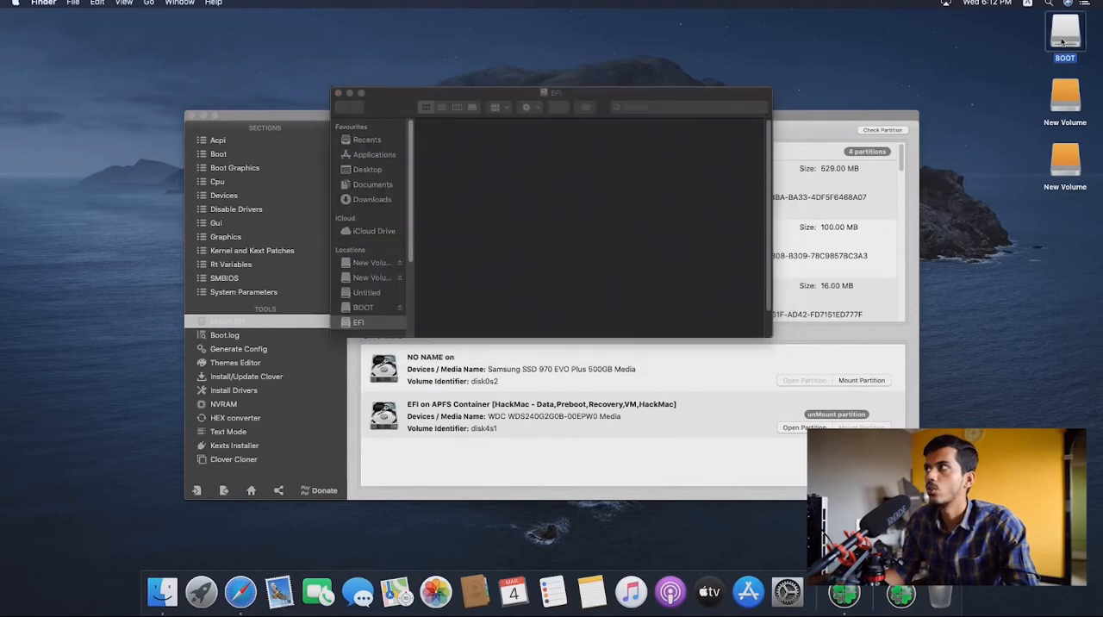
left_click_drag(674, 107, 934, 77)
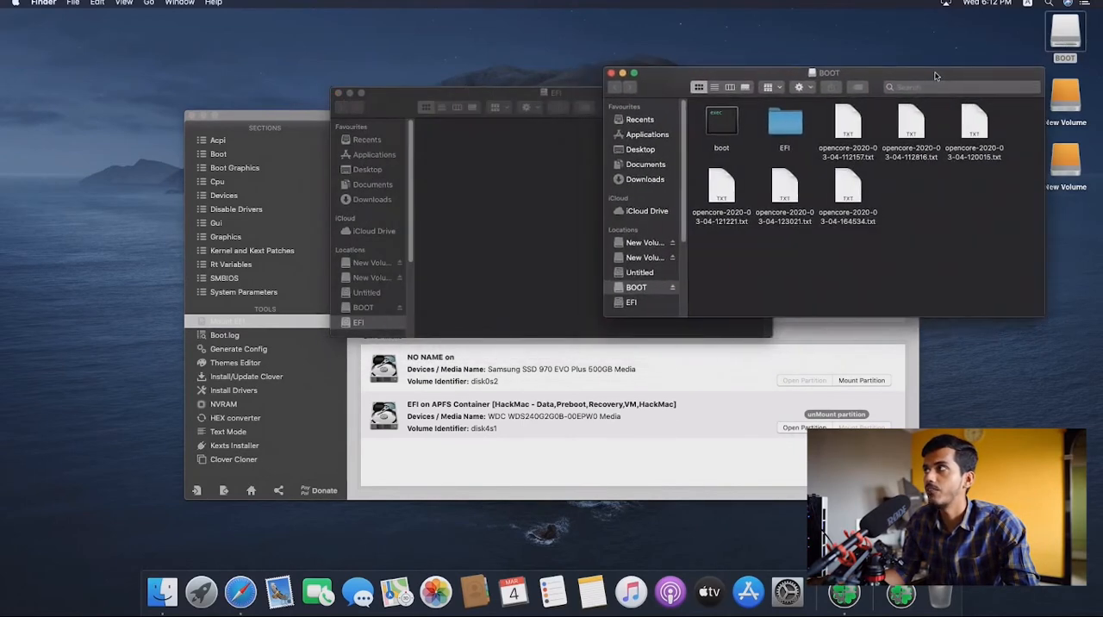
left_click_drag(570, 95, 372, 50)
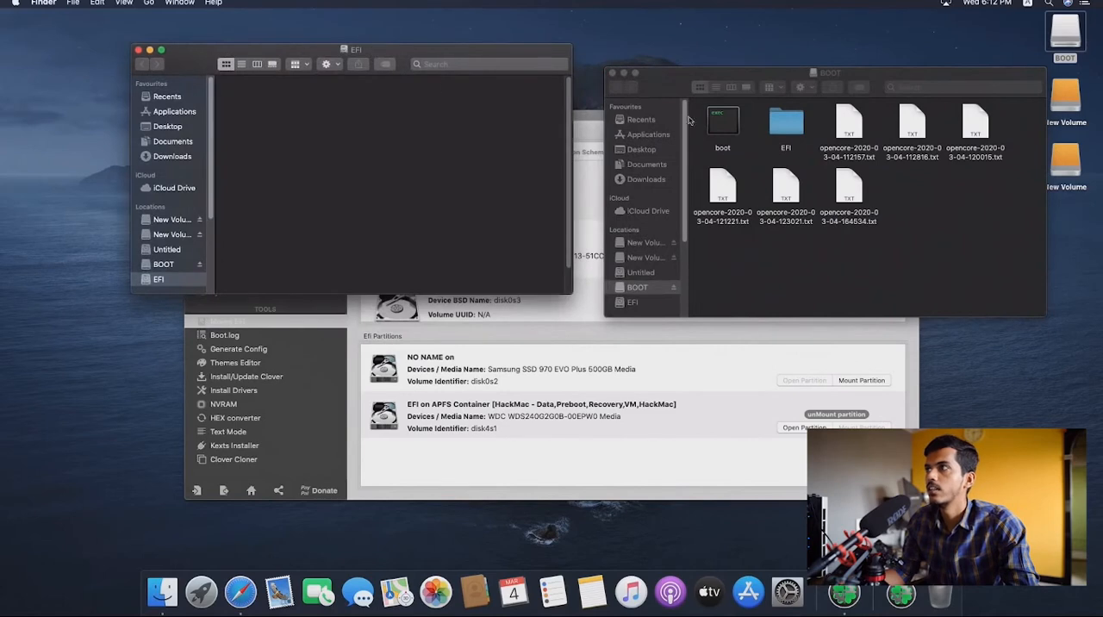
left_click(781, 126)
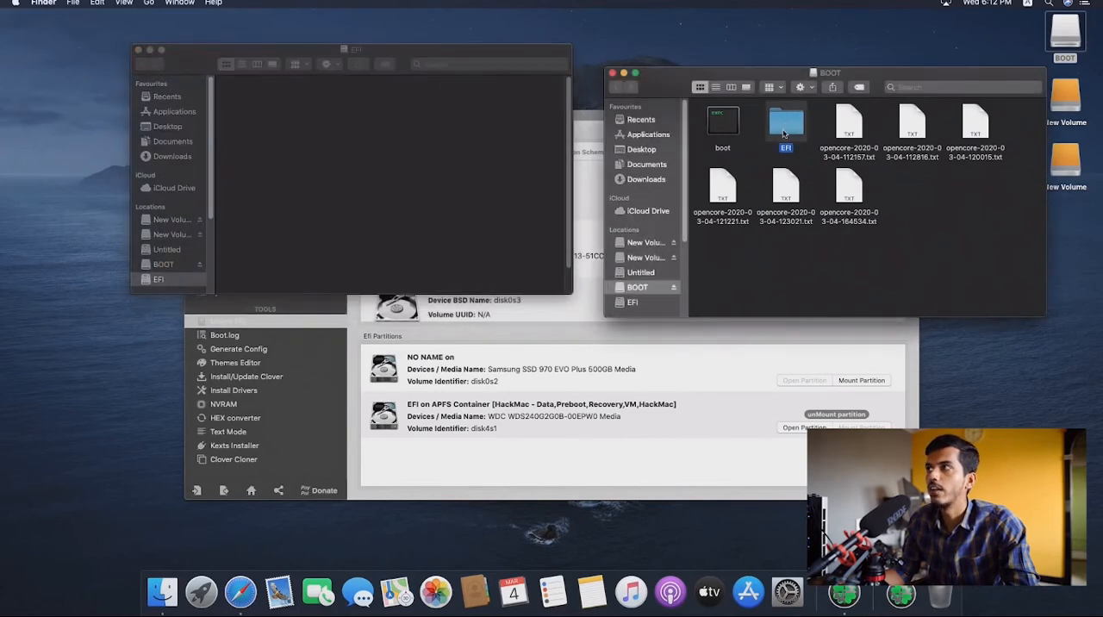
left_click_drag(783, 132, 343, 131)
key("super+w")
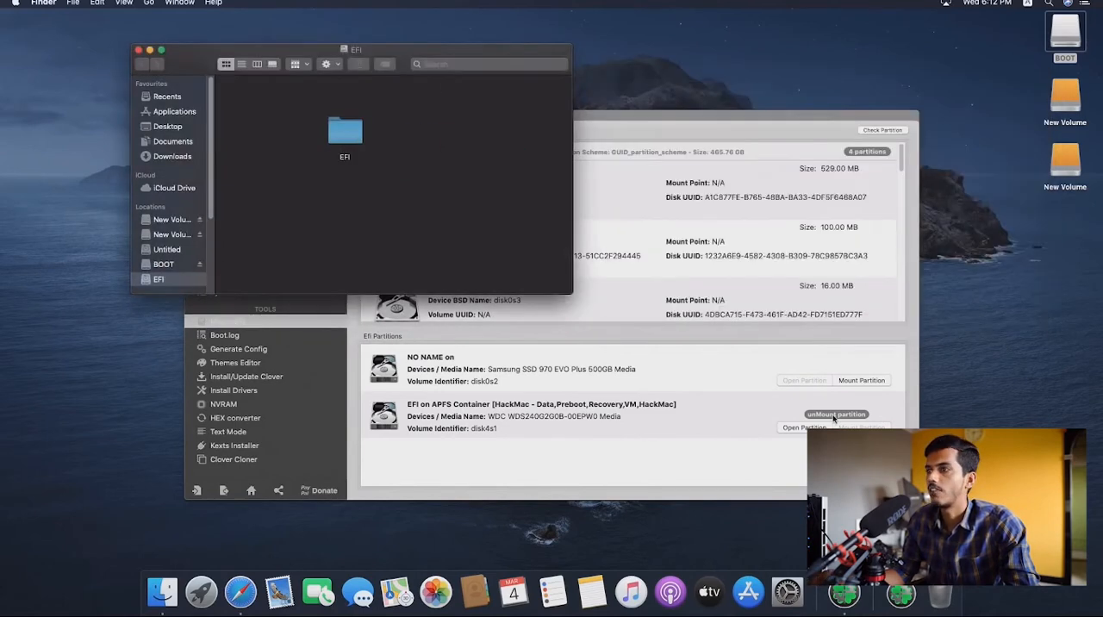
- Unmount the HackMac disk's EFI partition and close the Clover Configurator window
left_click(833, 417)
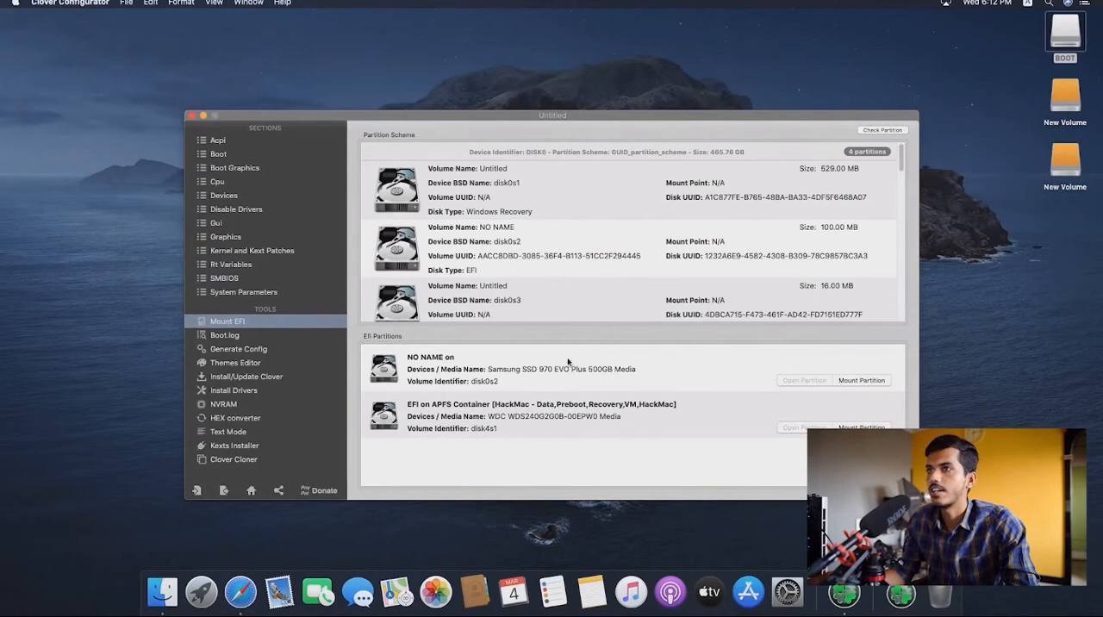
left_click(195, 124)
left_click(192, 116)
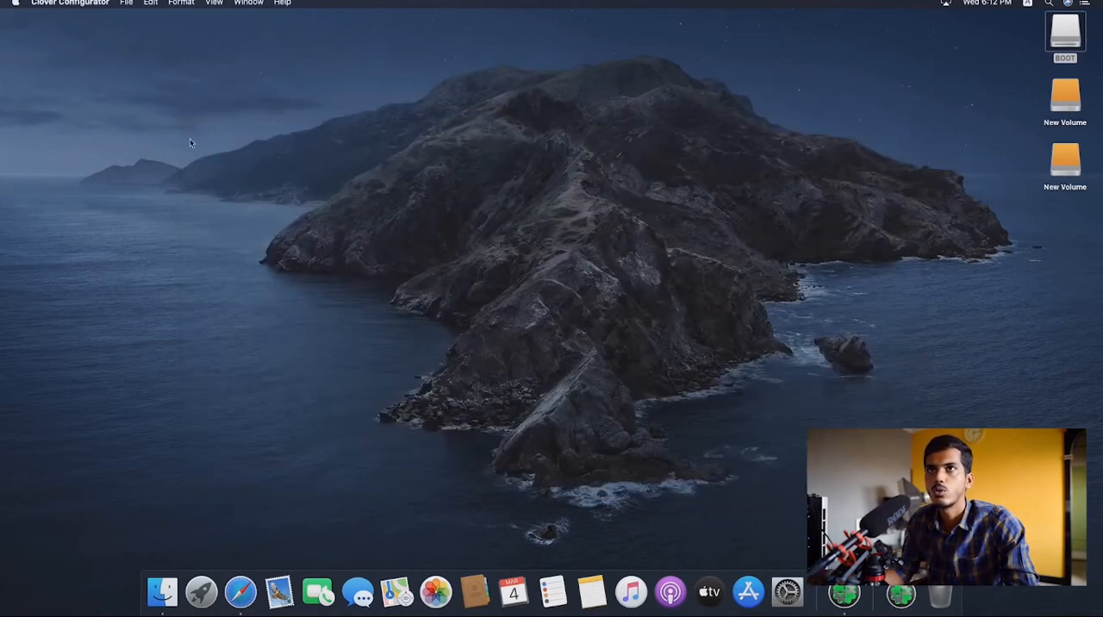
left_click(15, 3)
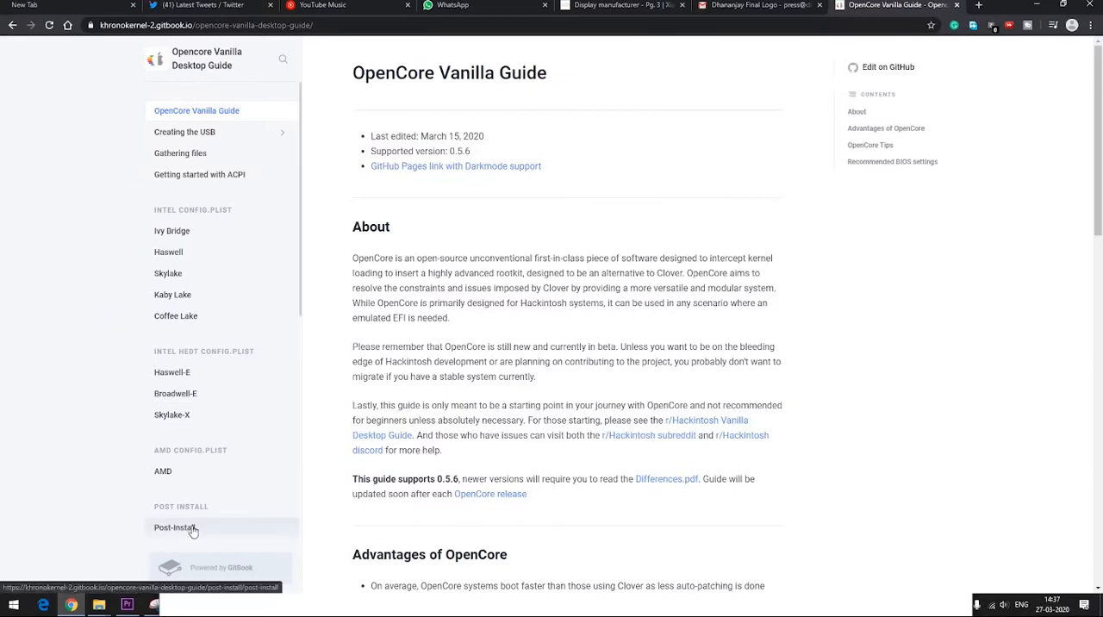
- Examine the Booting macOS without a USB instructions in the Opencore Vanilla Desktop Guide's Post-Install section
left_click(188, 531)
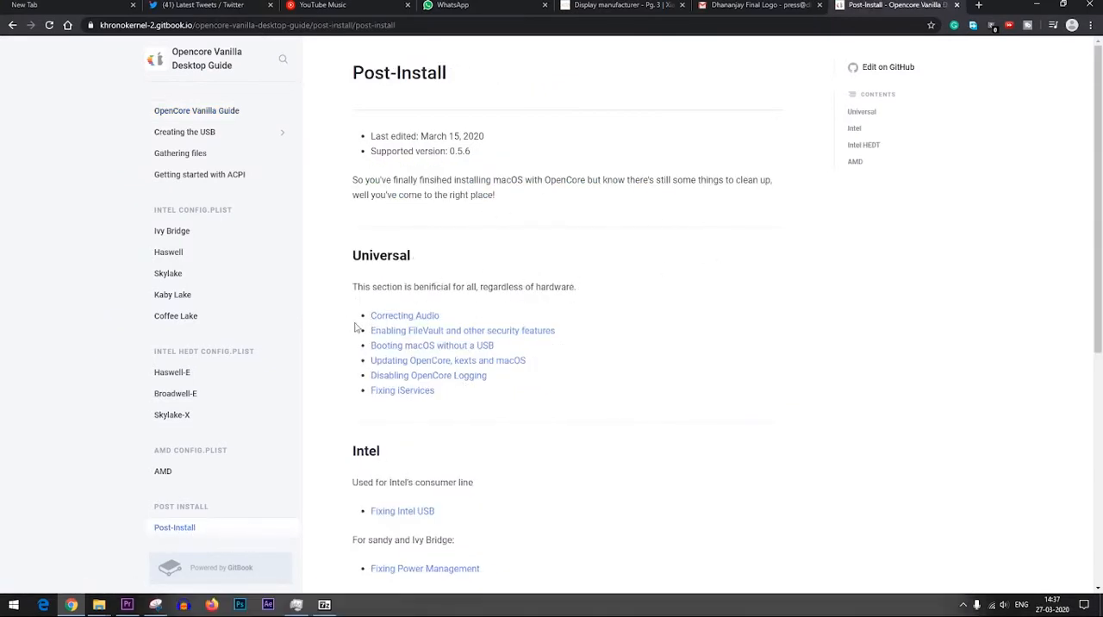
left_click(419, 345)
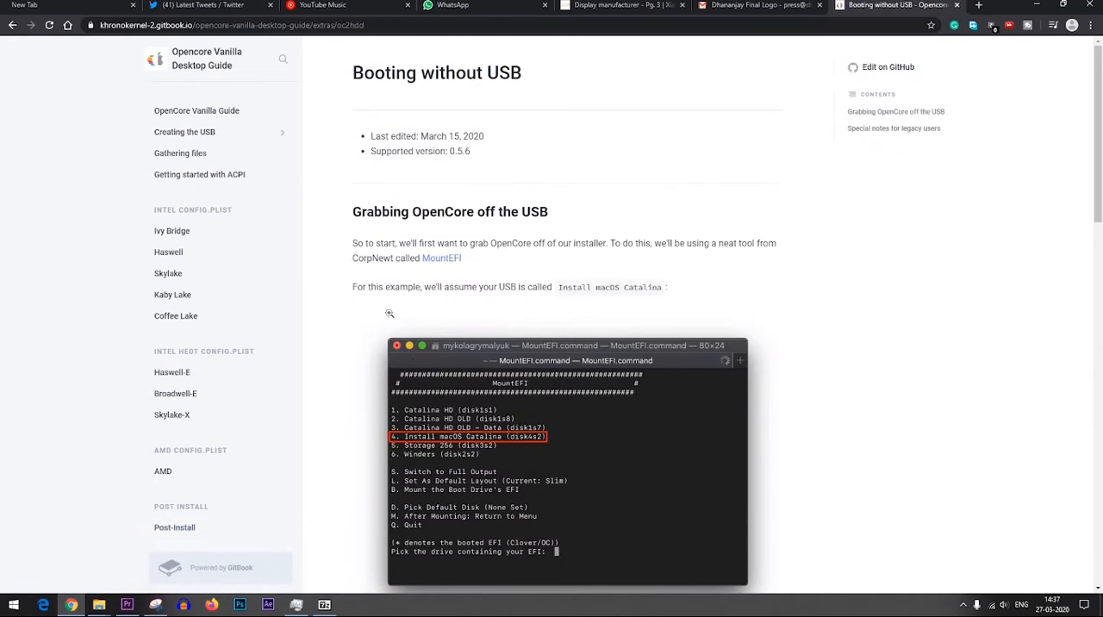
scroll(379, 336, "down", 5)
scroll(362, 354, "down", 4)
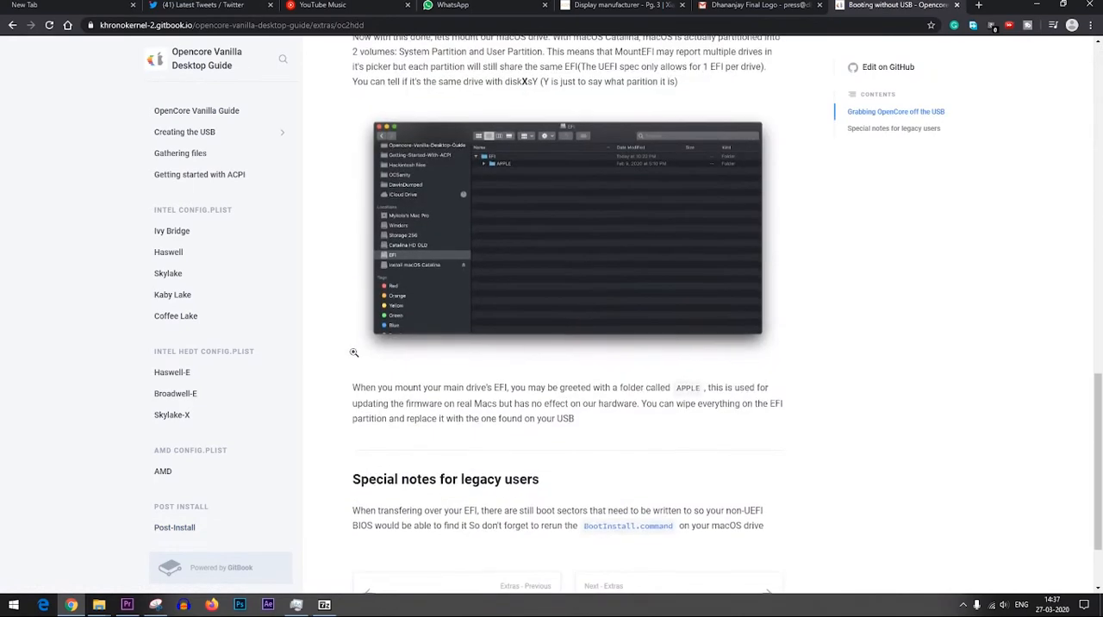
scroll(377, 331, "up", 5)
scroll(376, 331, "up", 9)
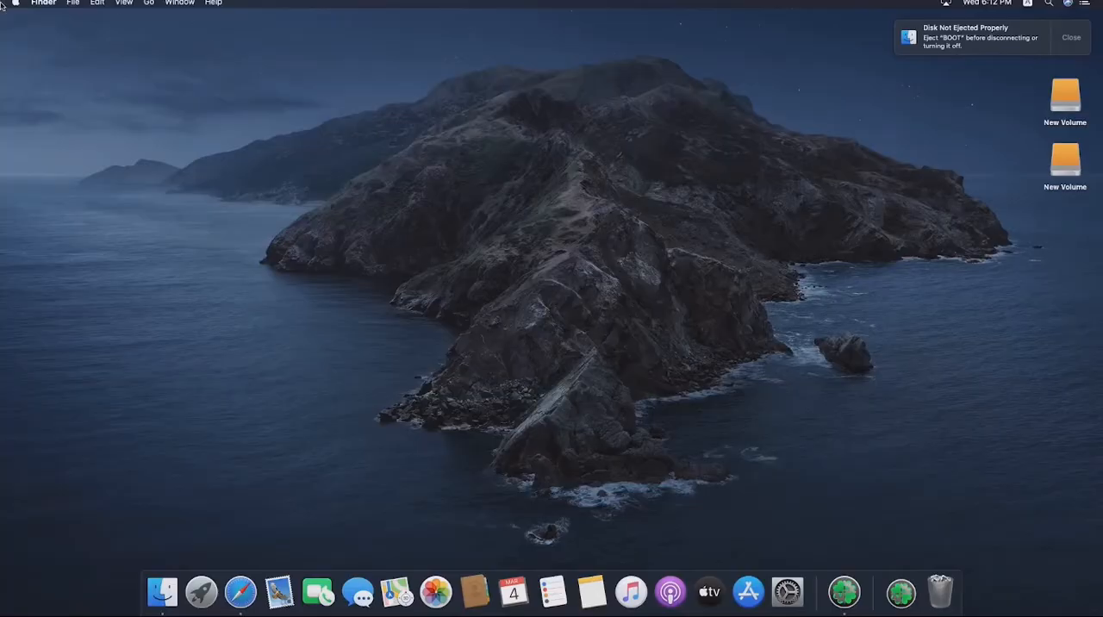
- Restart the computer from macOS and confirm the restart
left_click(16, 3)
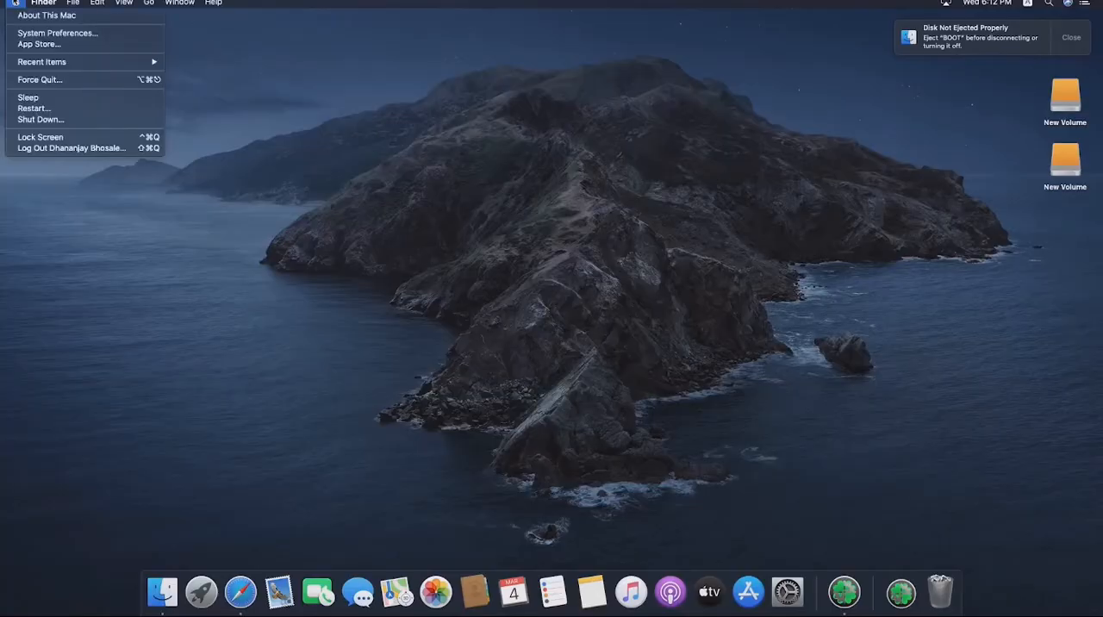
left_click(51, 109)
left_click(635, 216)
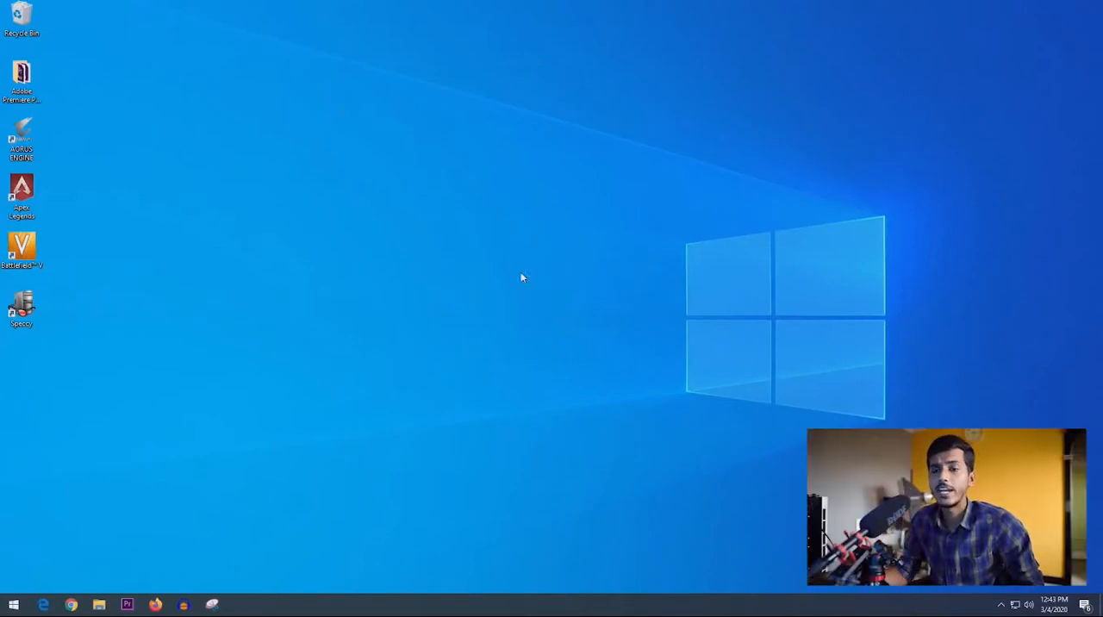
- Restart the computer from Windows to enter the BIOS boot settings
left_click(14, 605)
left_click(25, 579)
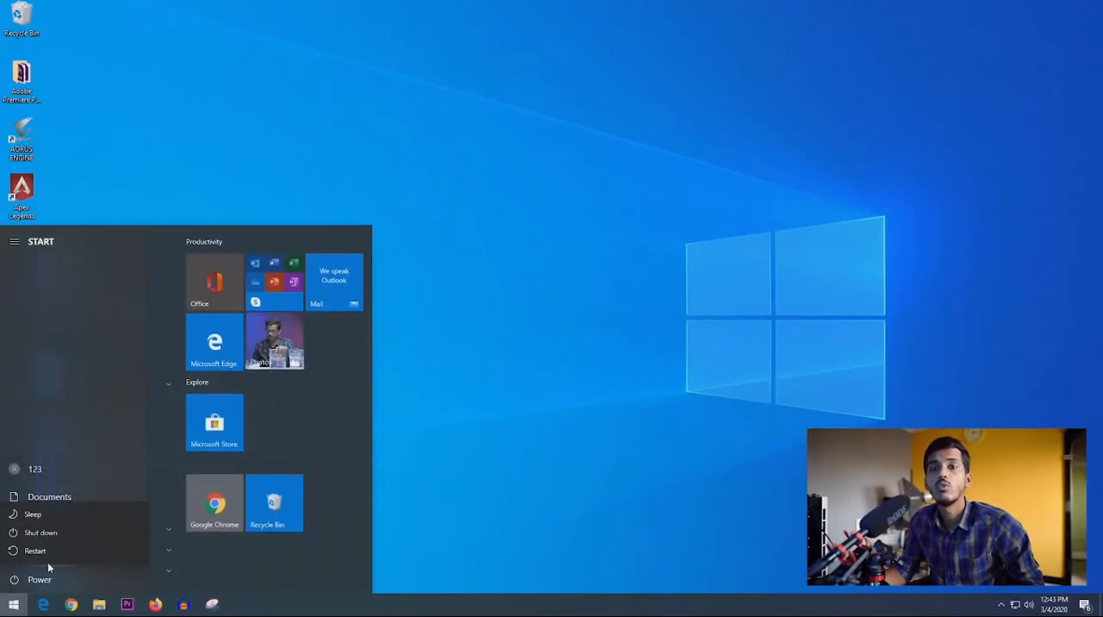
left_click(39, 552)
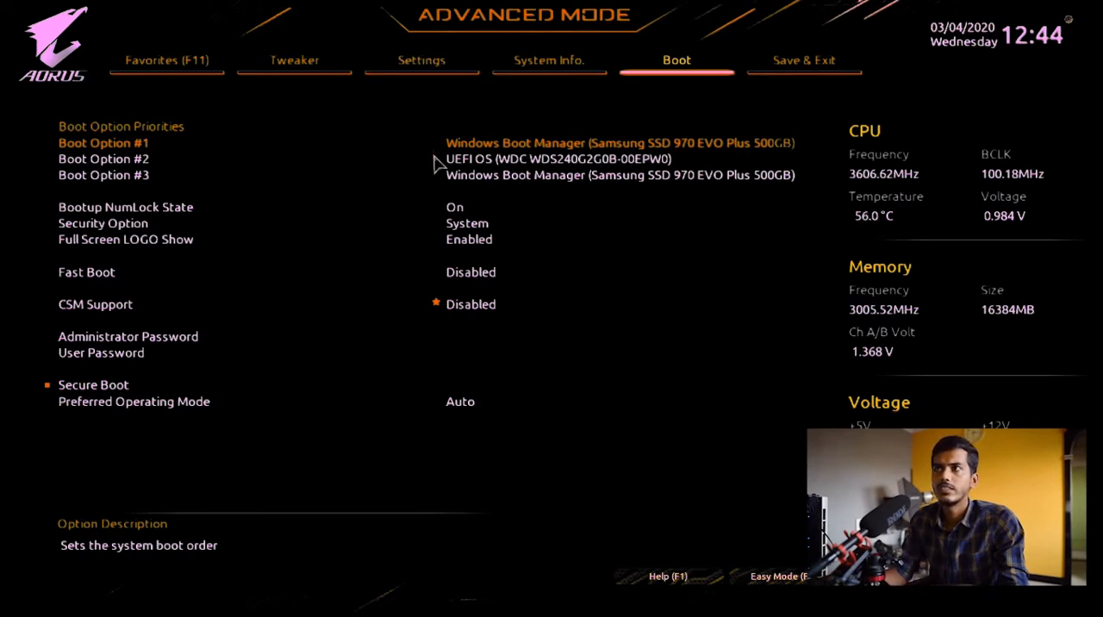
- Set Boot Option #1 to UEFI OS (WDC WDS240G2G0B-00EPW0), save the BIOS configuration and reset
left_click(501, 145)
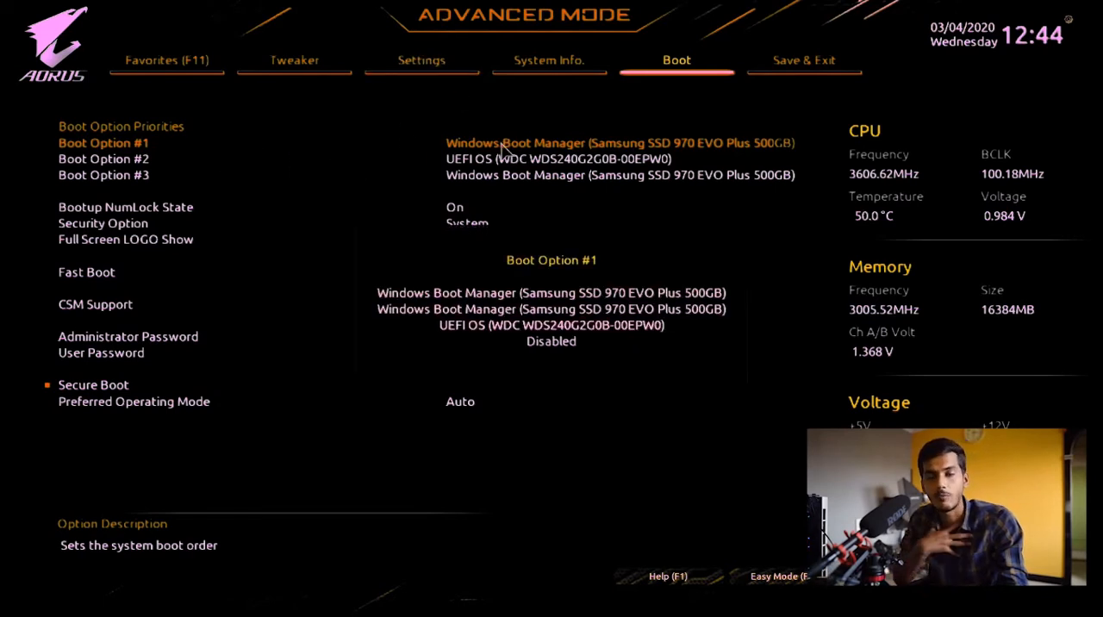
key("Return")
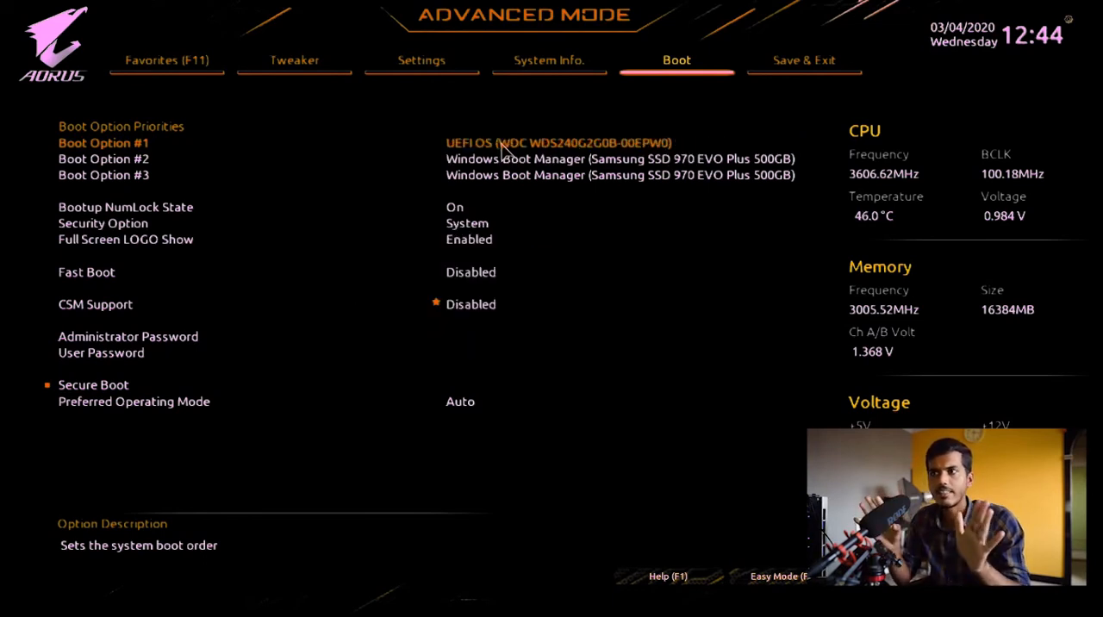
key("Right")
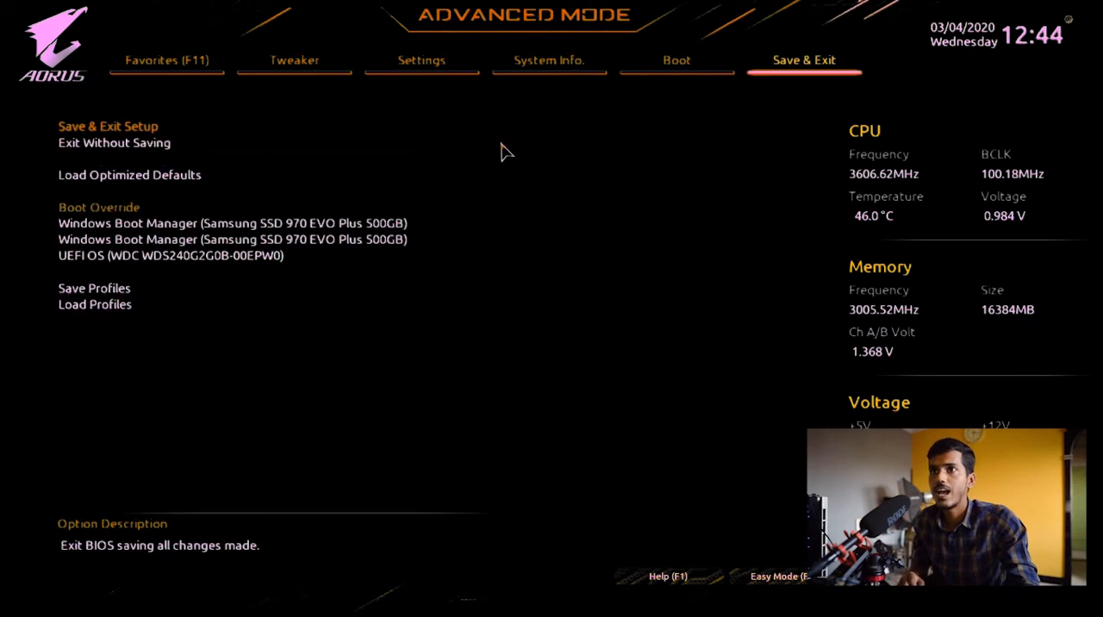
key("Return")
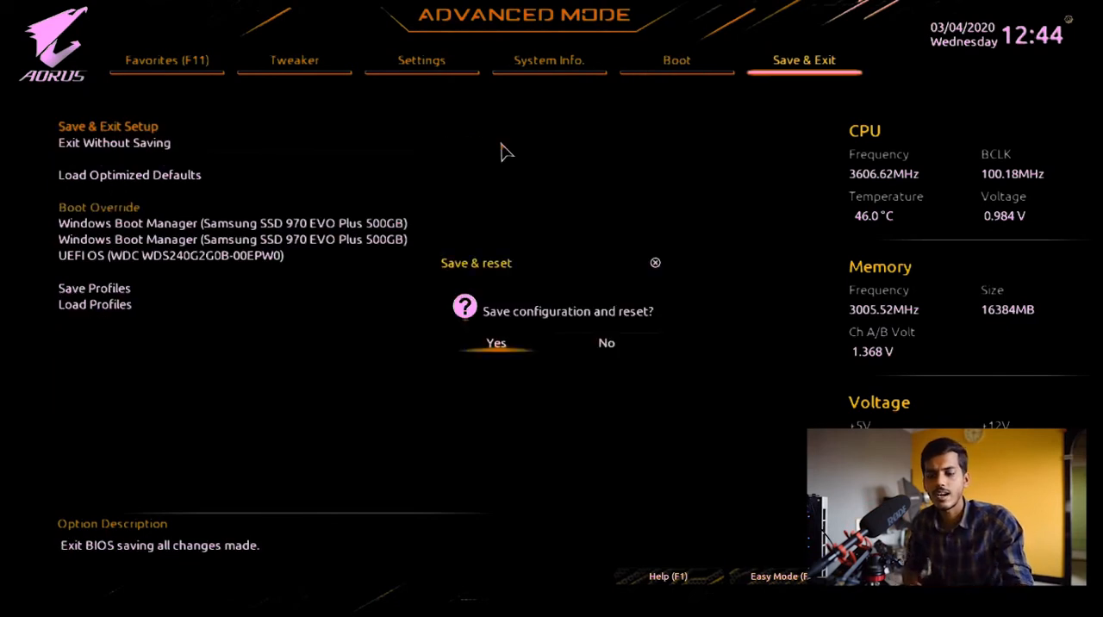
key("Return")
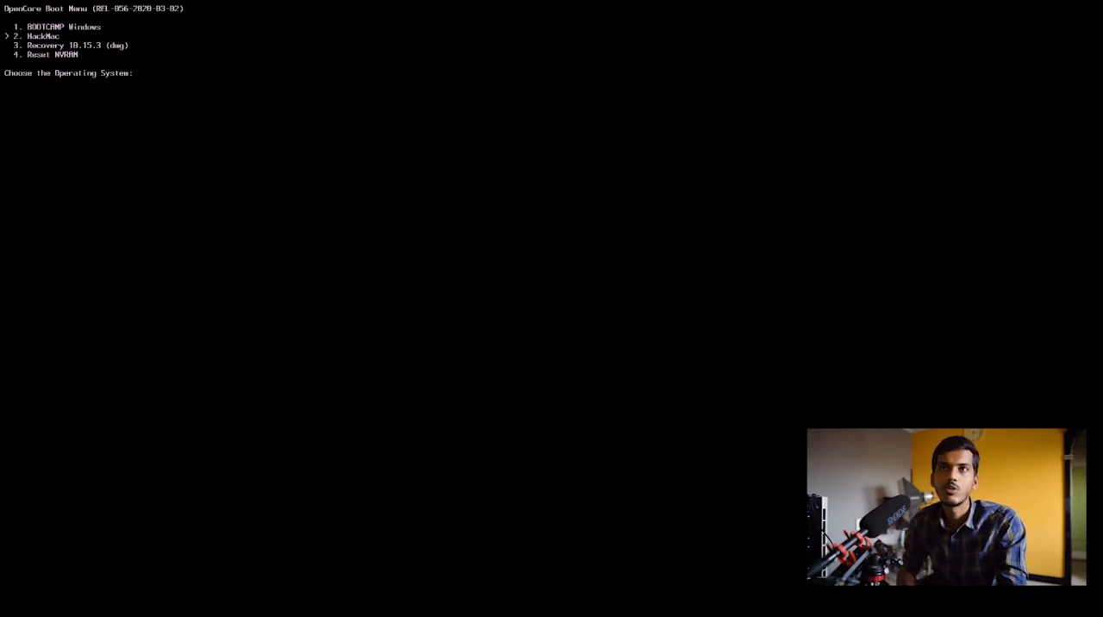
- Boot BOOTCAMP Windows from the OpenCore boot menu and refresh the Windows desktop
key("Up")
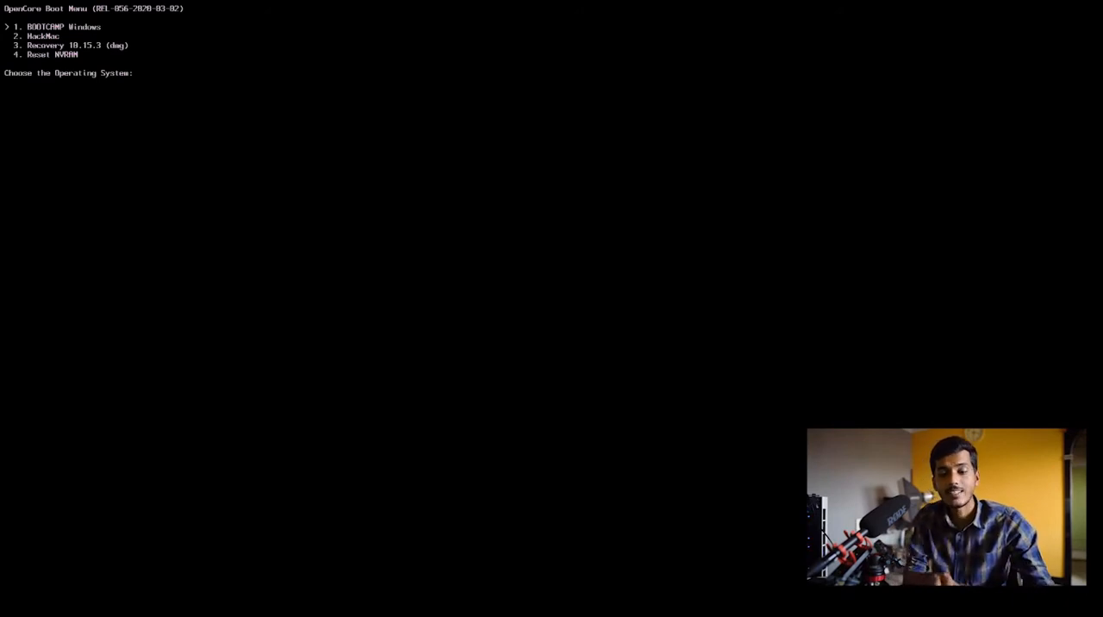
key("Return")
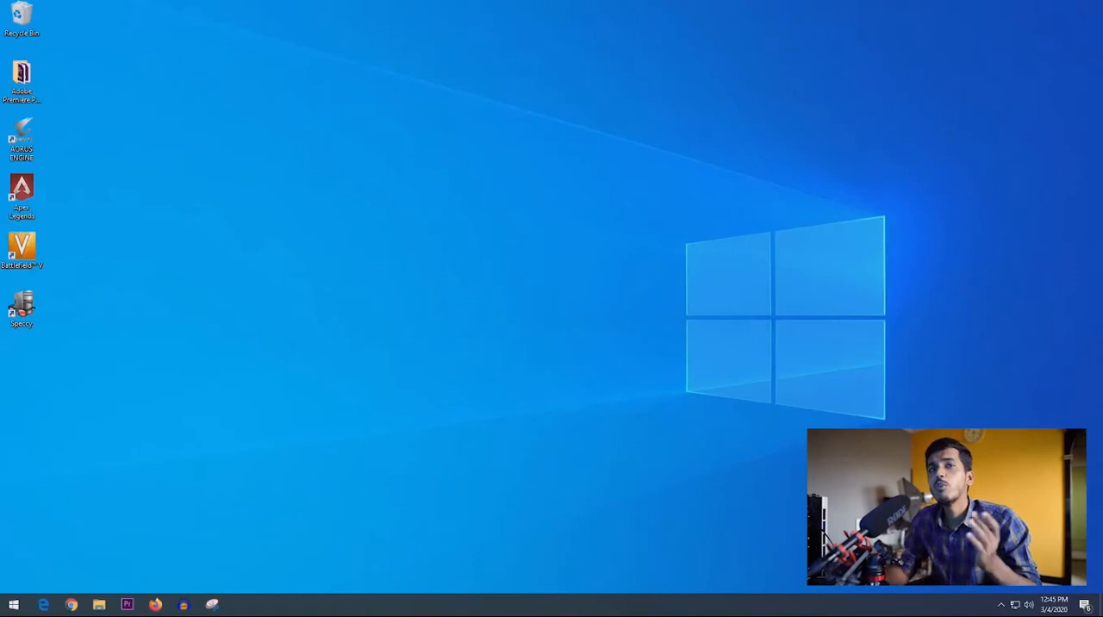
right_click(89, 128)
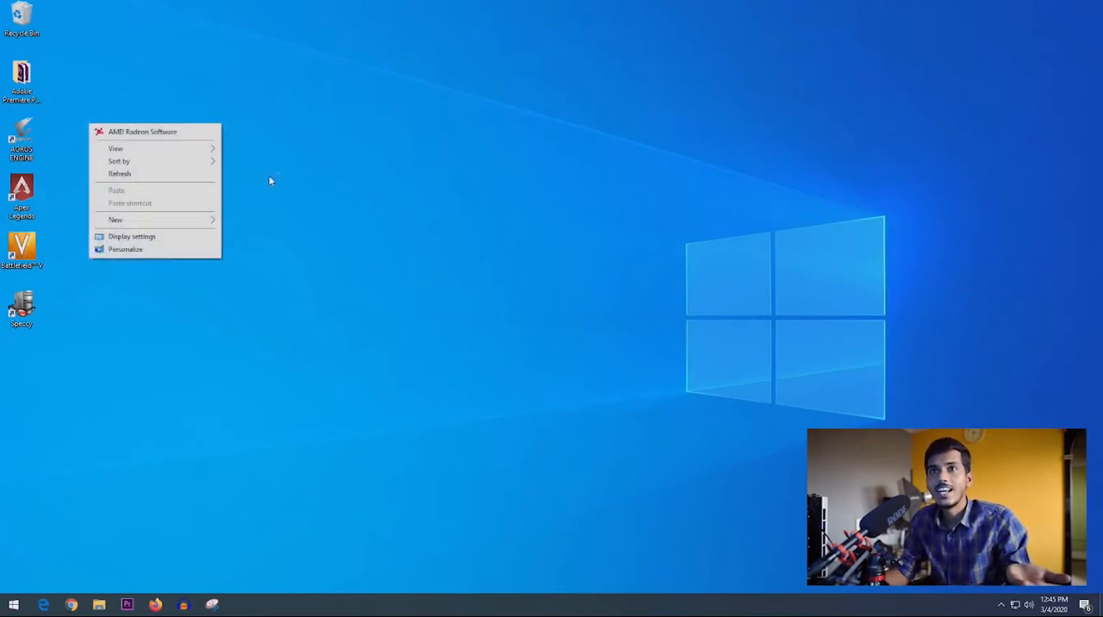
left_click(125, 176)
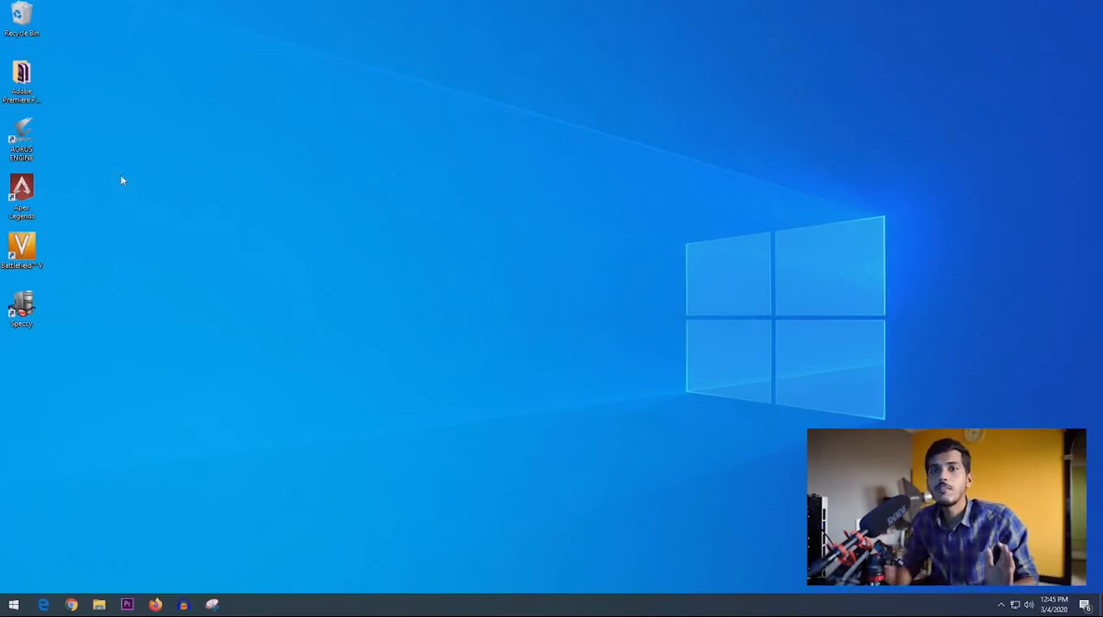
- Restart the computer from Windows to return to the OpenCore boot menu
left_click(5, 601)
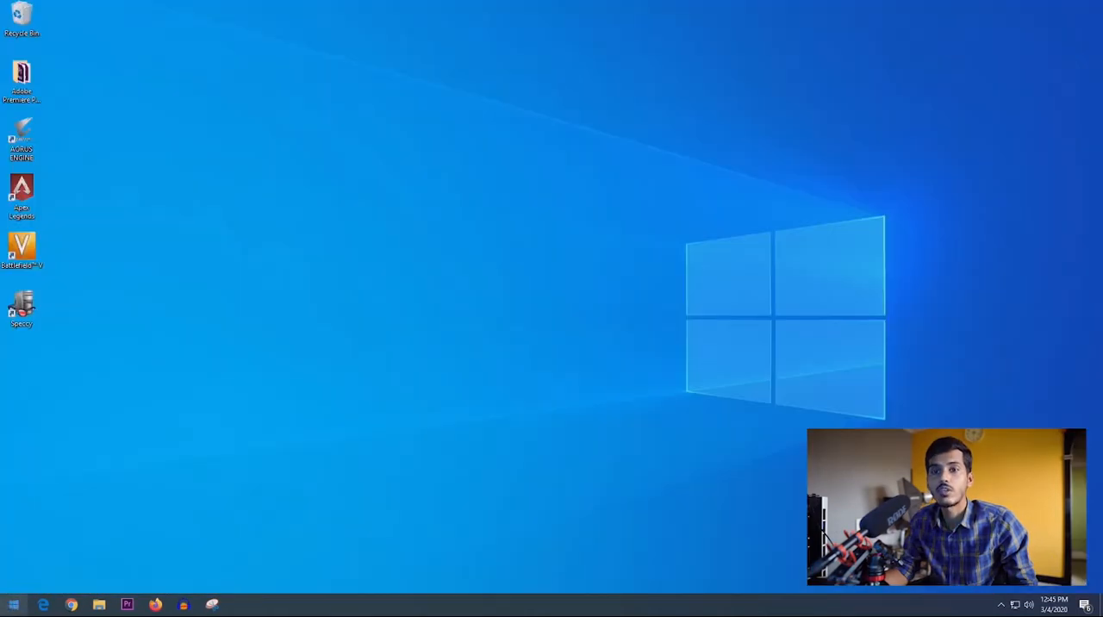
left_click(12, 603)
left_click(9, 579)
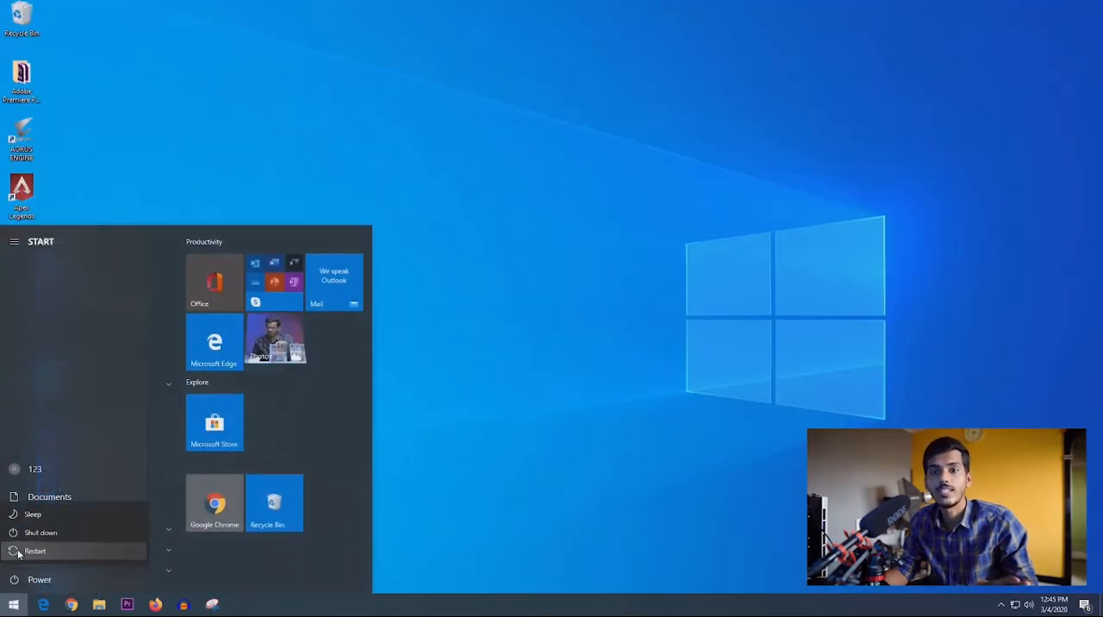
left_click(19, 550)
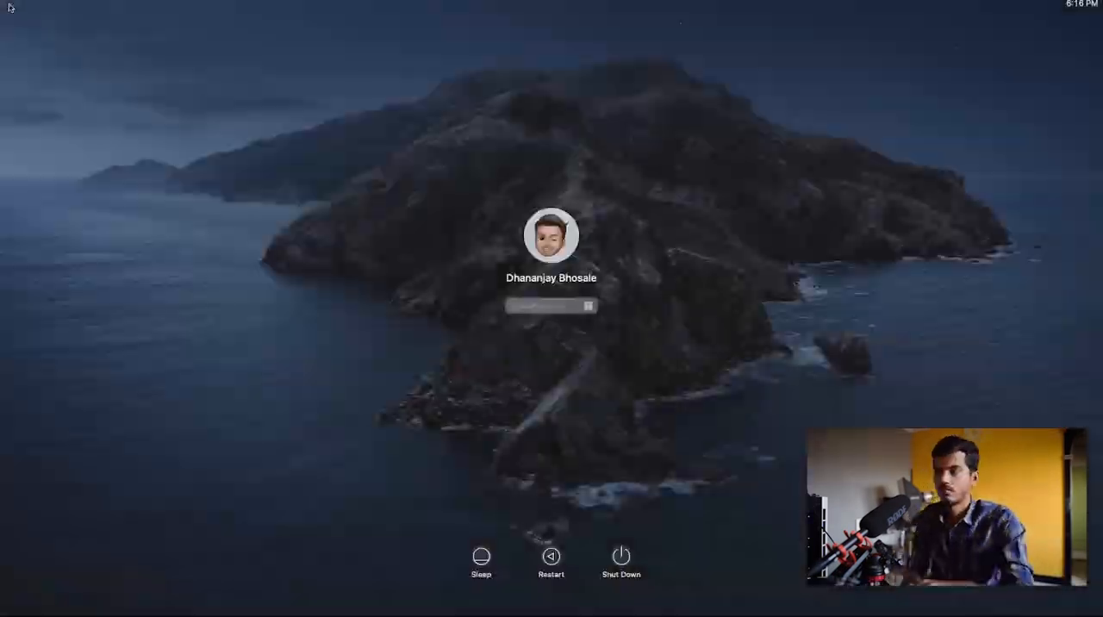
- Quit Safari on the macOS desktop
right_click(507, 238)
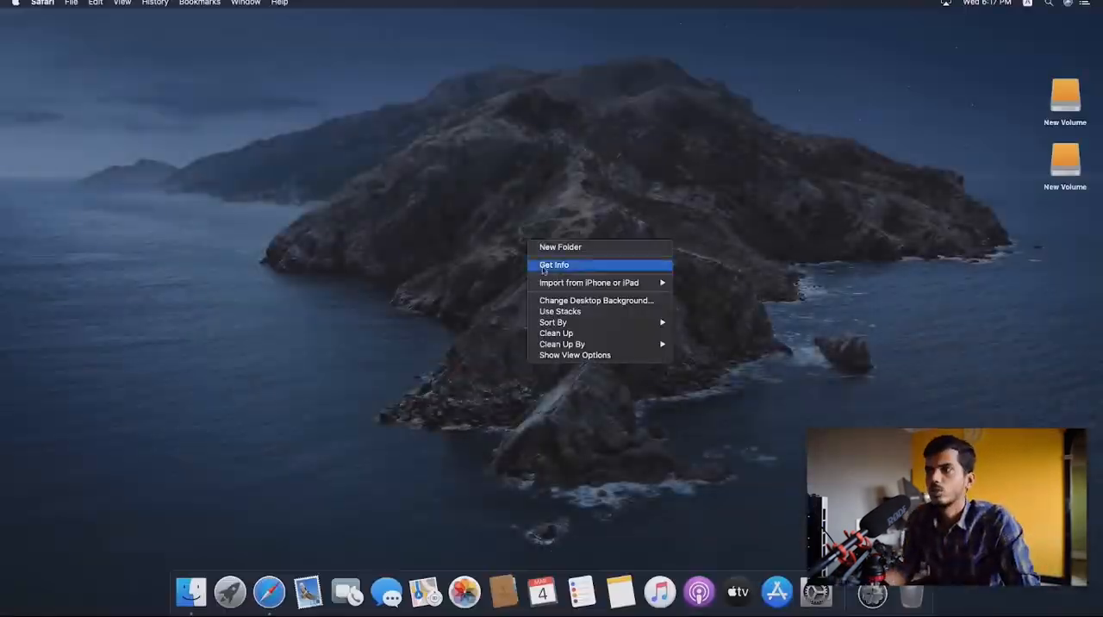
left_click(335, 257)
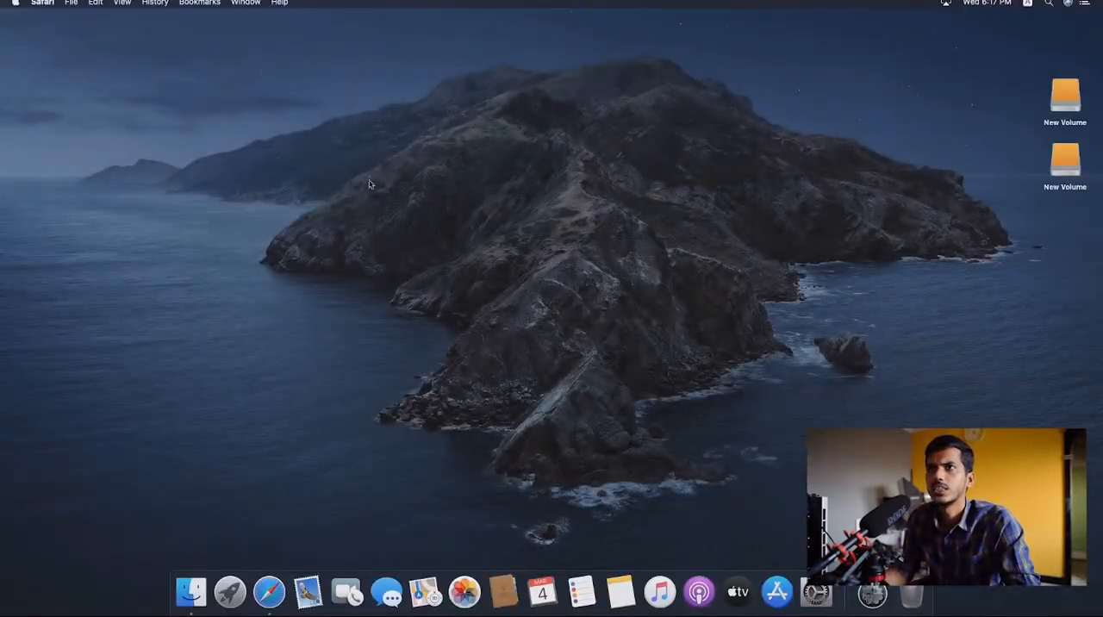
left_click(43, 3)
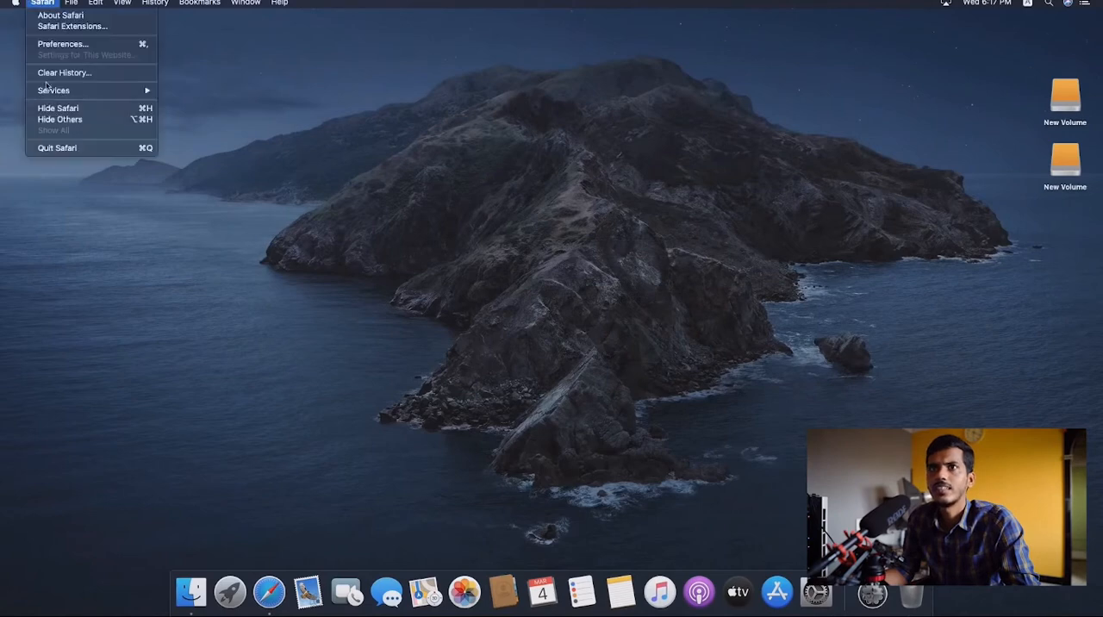
left_click(52, 146)
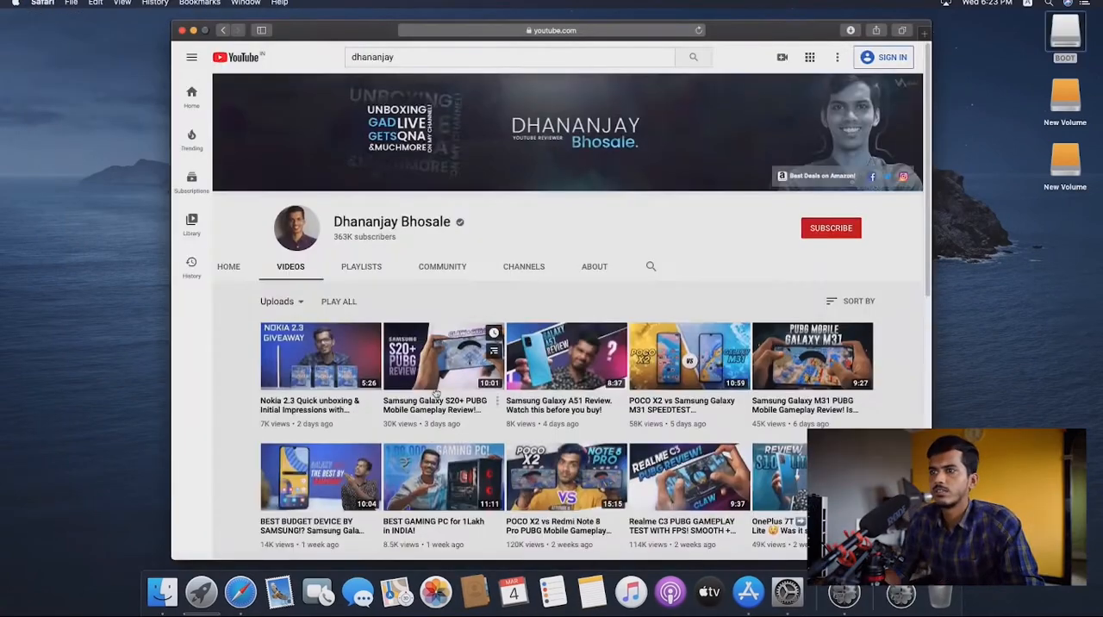
- Mute the playing YouTube video BEST GAMING PC for 1Lakh in INDIA!
left_click(443, 476)
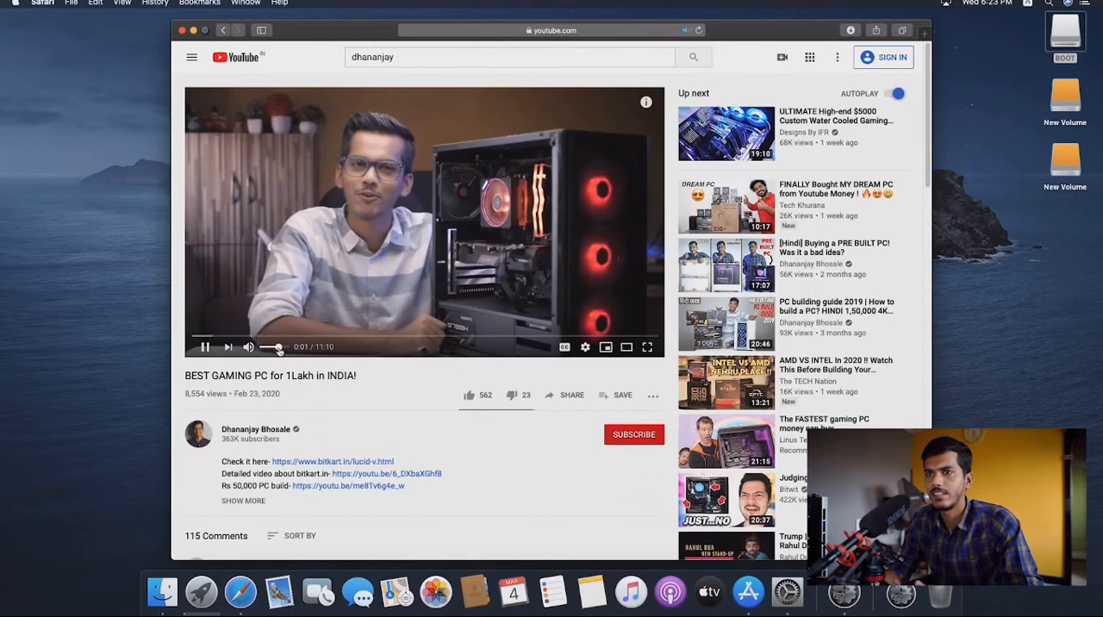
mouse_move(279, 349)
left_mouse_down()
mouse_move(265, 350)
mouse_move(276, 351)
left_mouse_up()
left_click(272, 292)
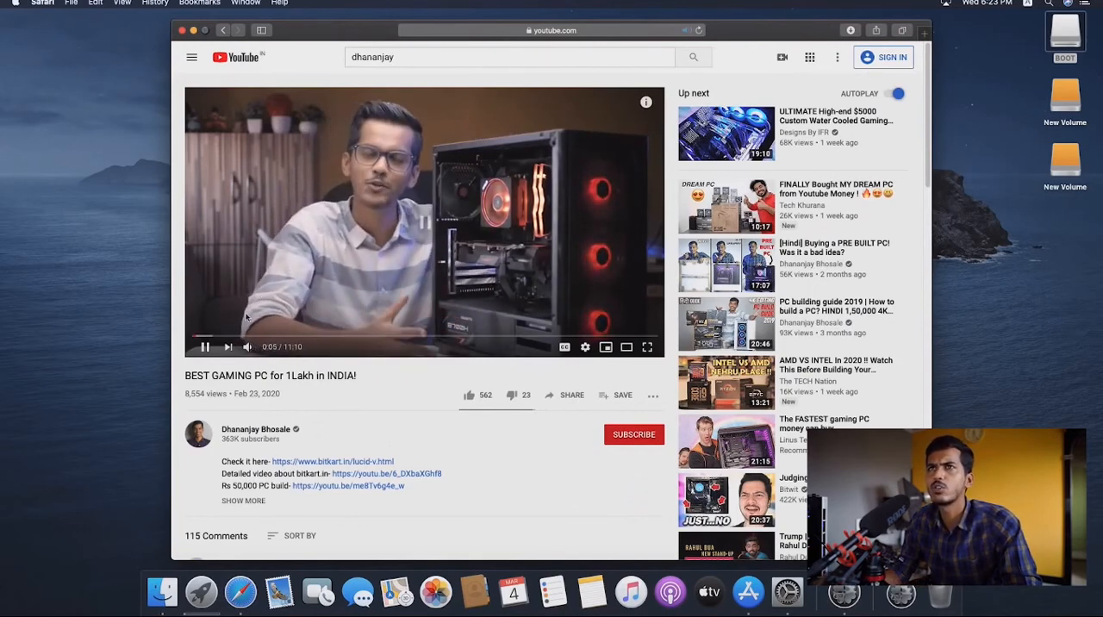
- Minimize Safari, close the Sound preferences and the Recents window, and bring up the App Store
left_click(194, 30)
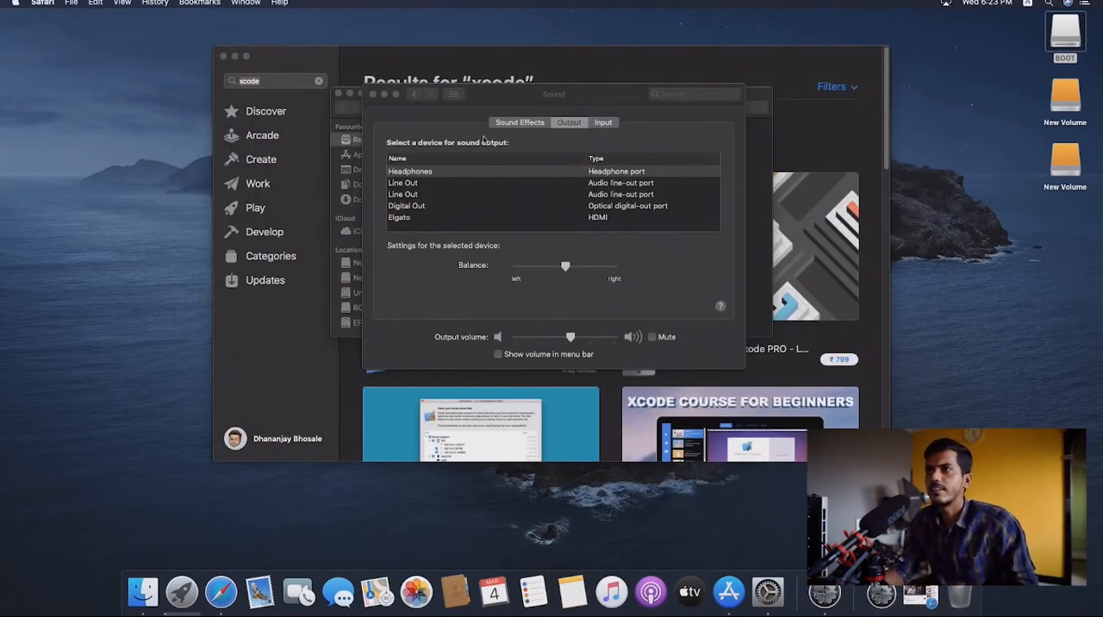
left_click(372, 93)
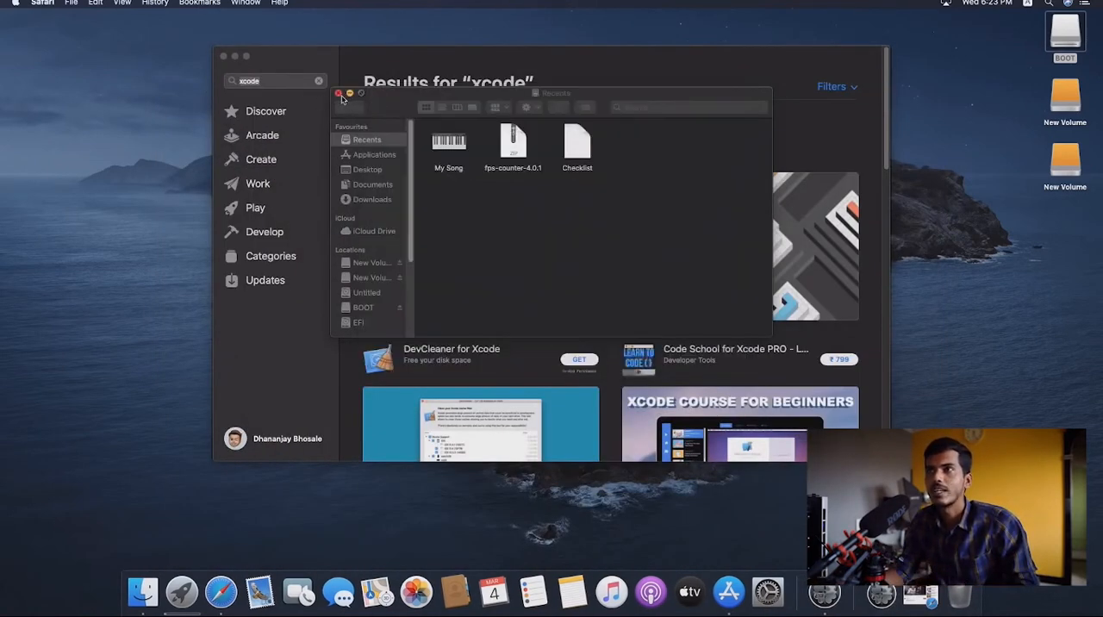
left_click(338, 95)
left_click(448, 144)
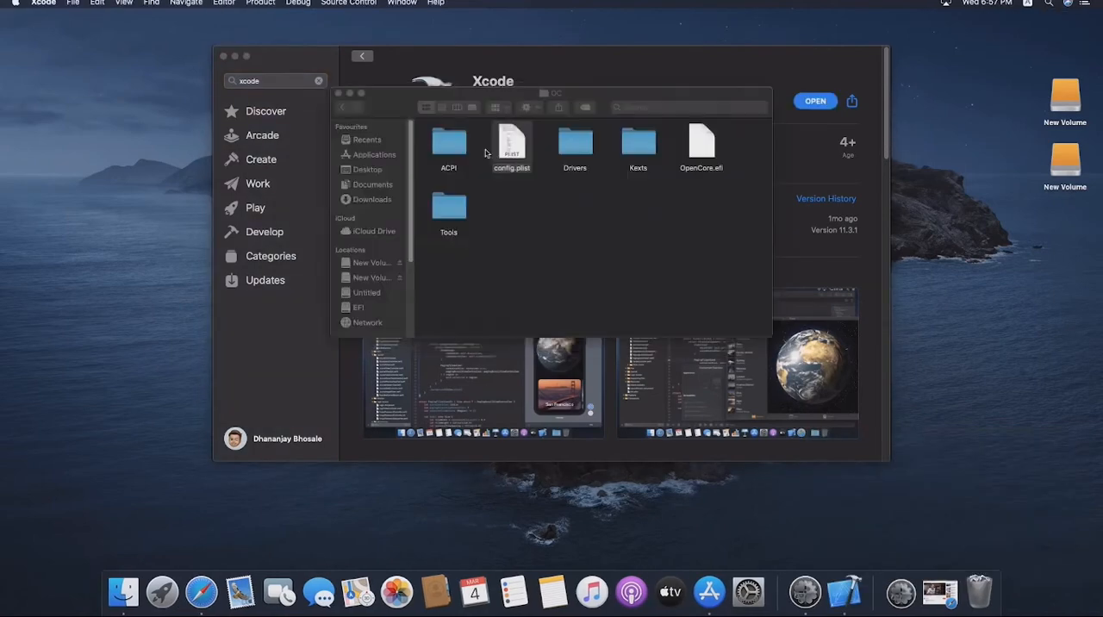
- Open config.plist from the EFI/OC folder on the BOOT drive in Xcode
double_click(509, 145)
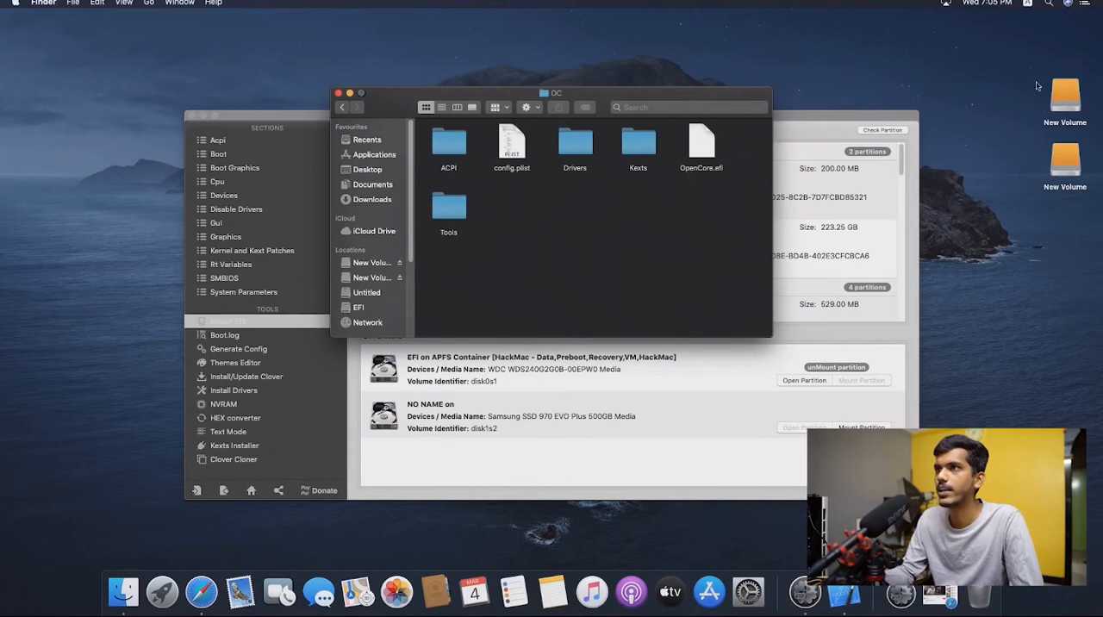
double_click(1065, 35)
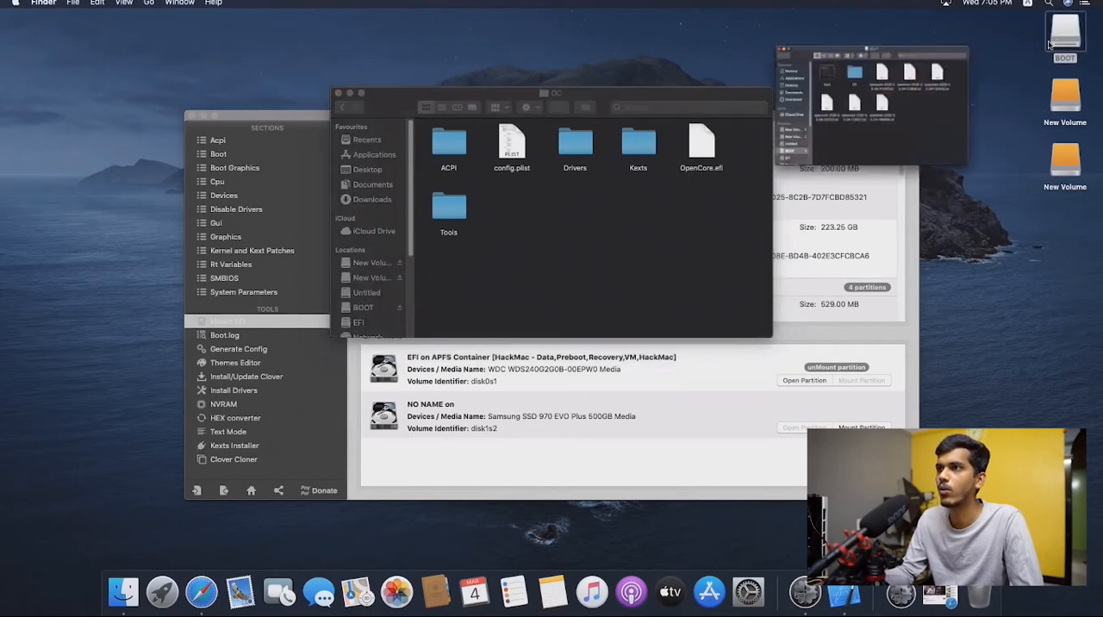
double_click(539, 179)
double_click(527, 181)
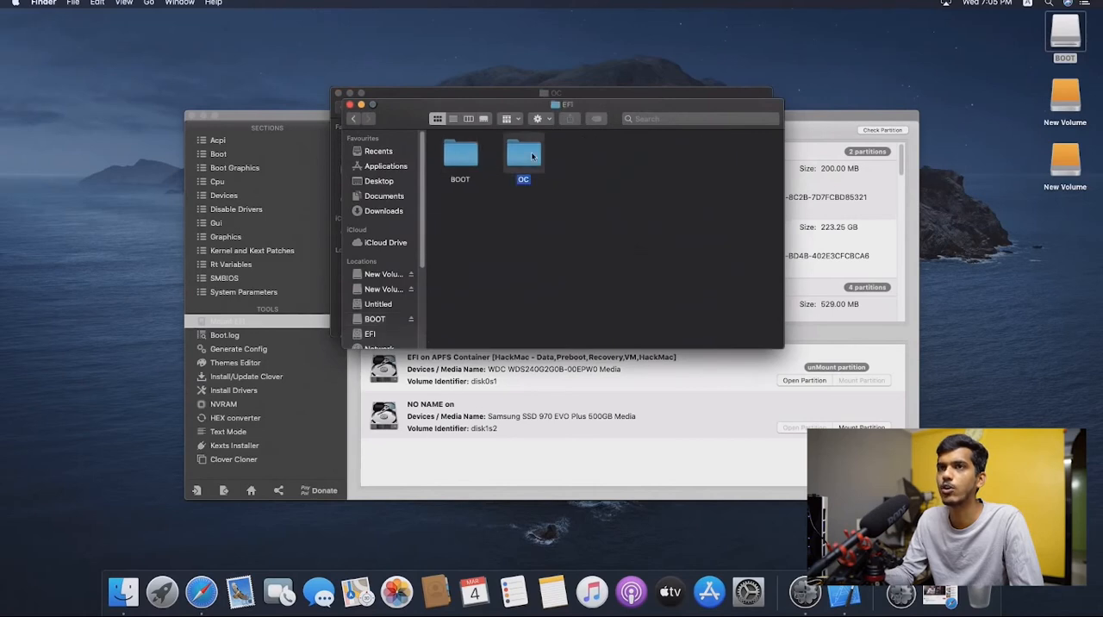
double_click(525, 168)
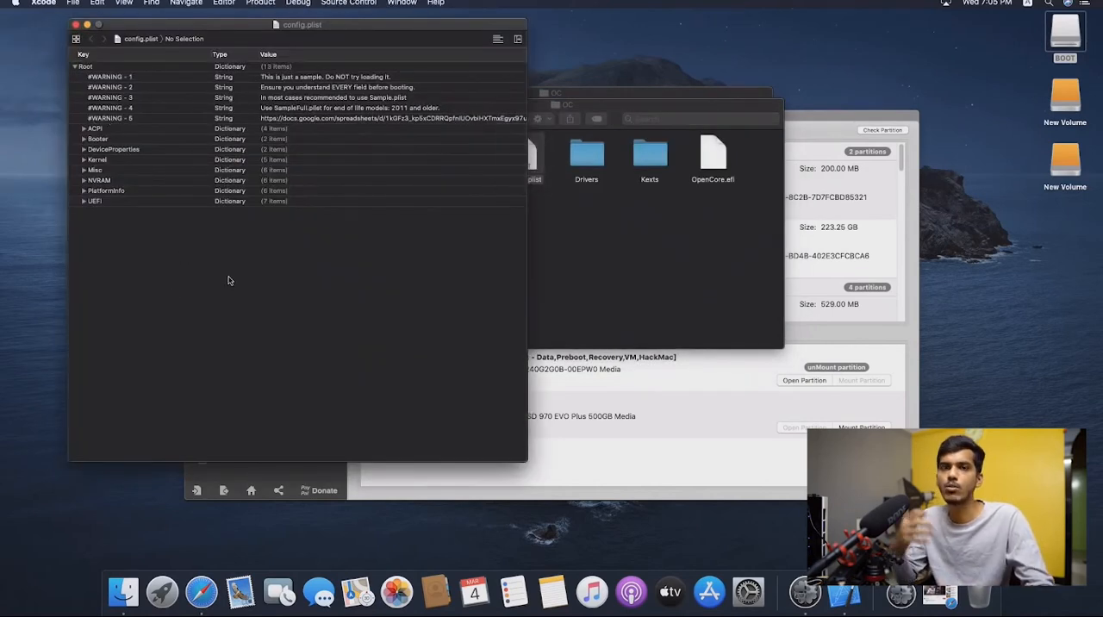
- Find the Timeout entry under Misc > Boot in config.plist and set its value to 5
key("super+f")
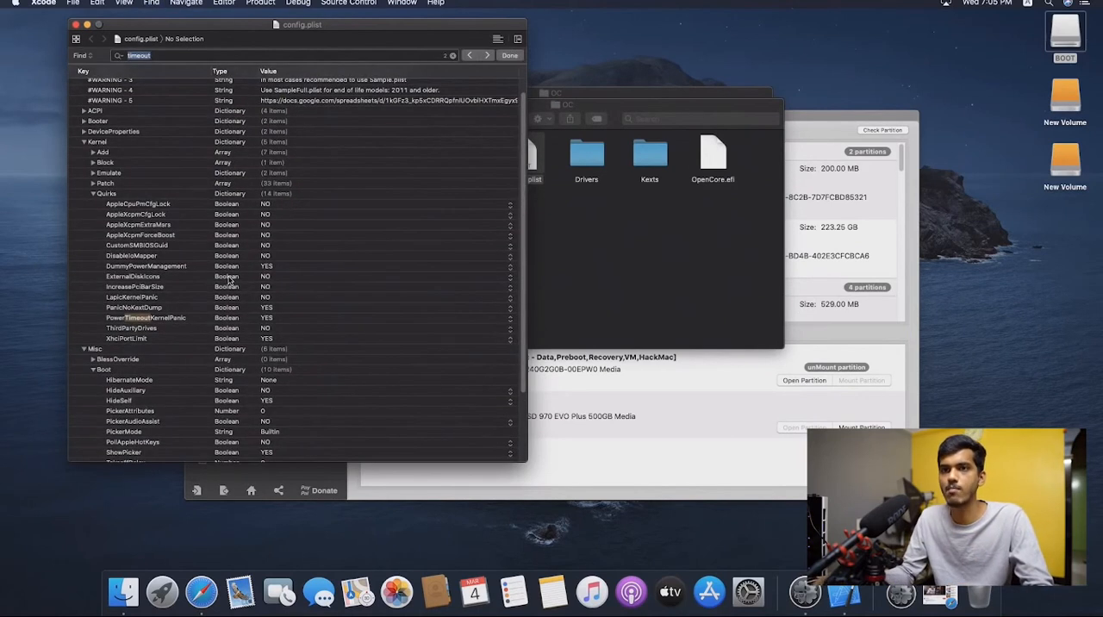
key("Return")
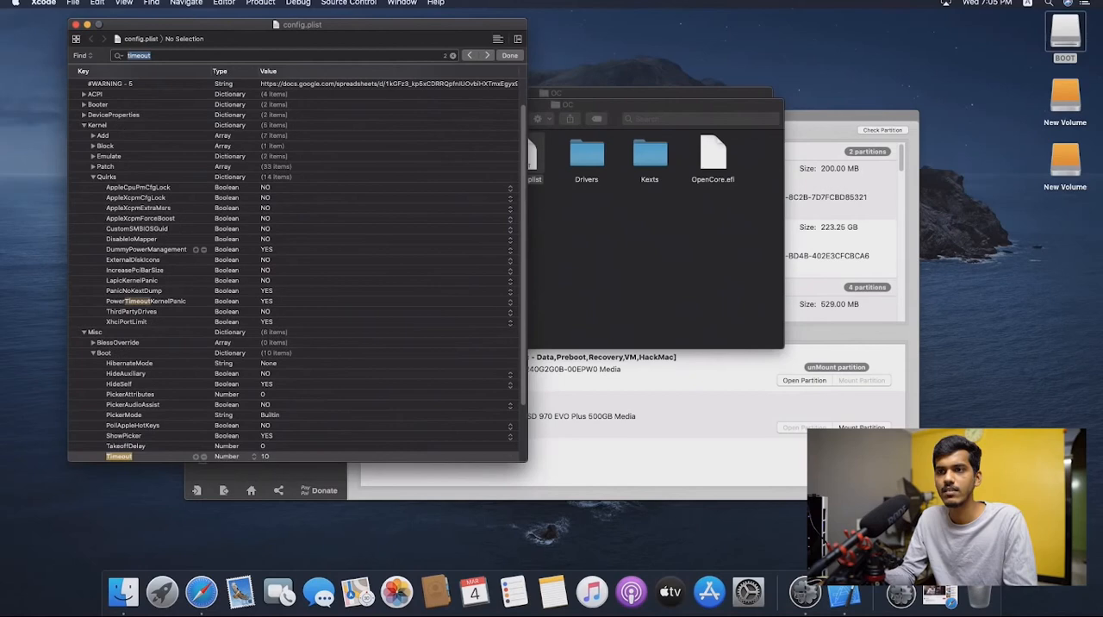
scroll(278, 383, "down", 3)
double_click(272, 383)
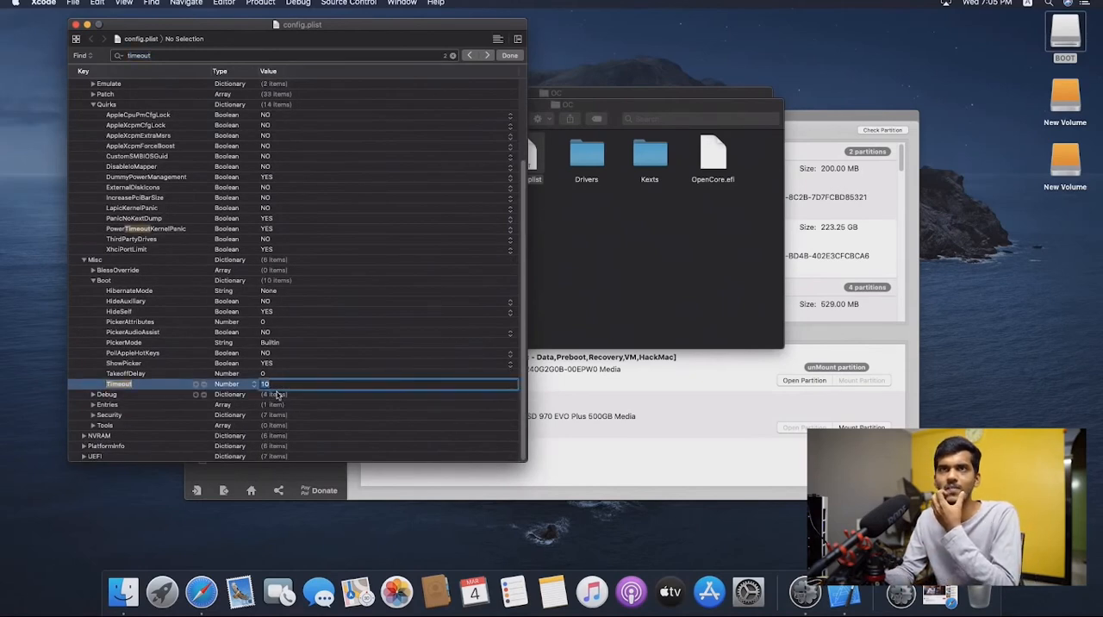
type("5")
left_click(327, 397)
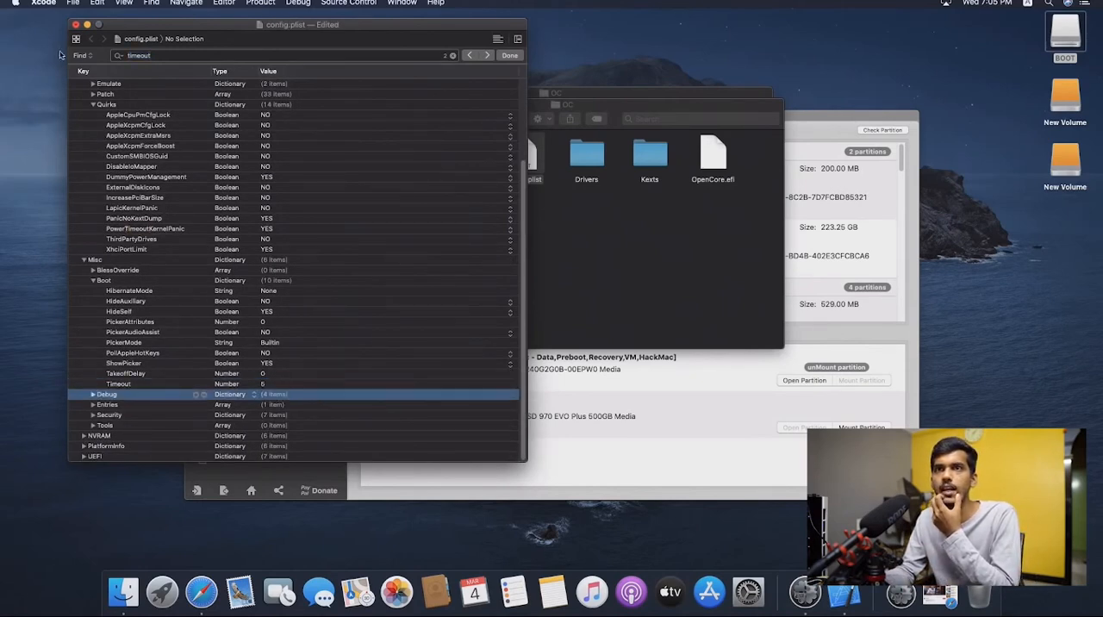
- Save and close config.plist, accepting the notice about version storage on this volume
left_click(73, 3)
left_click(89, 152)
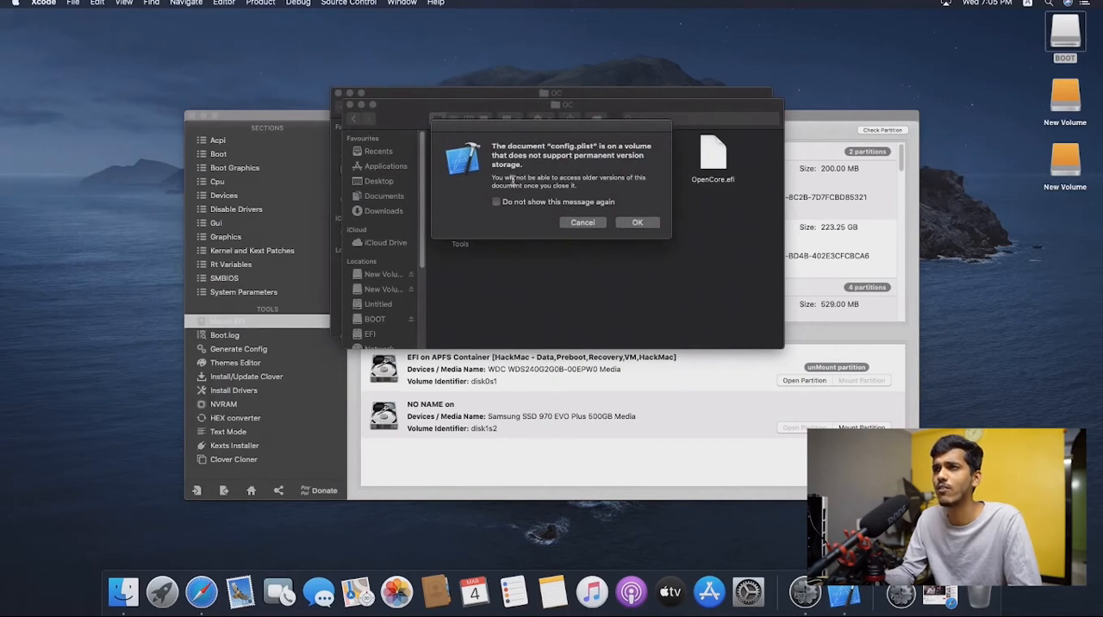
left_click_drag(513, 180, 602, 183)
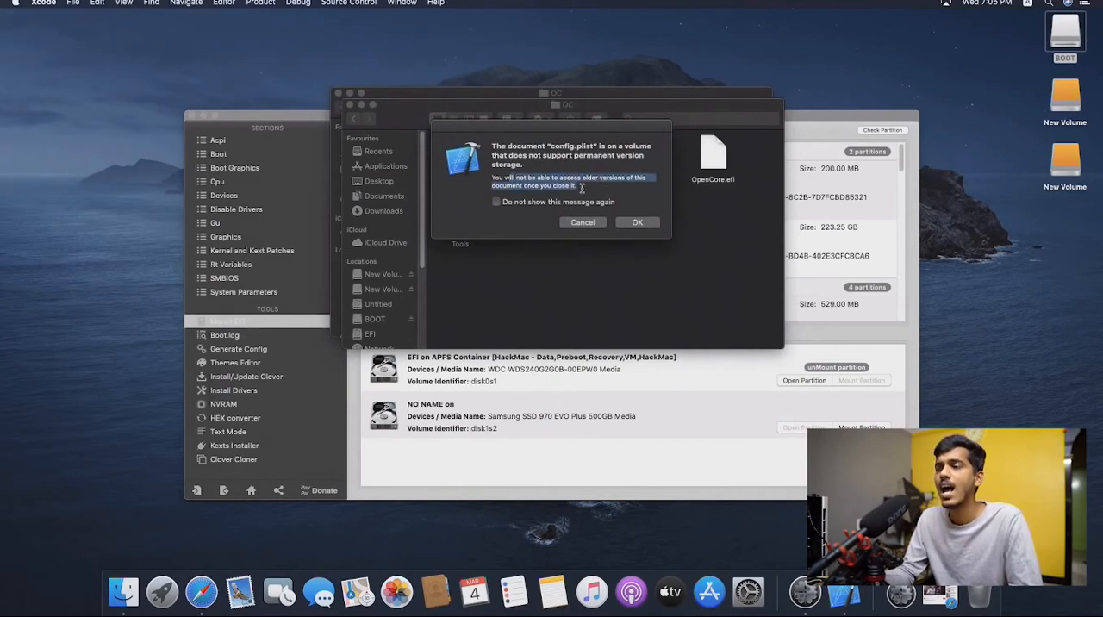
left_click(636, 222)
- Reopen the BOOT drive's config.plist, check the saved Timeout value and close the file
double_click(525, 157)
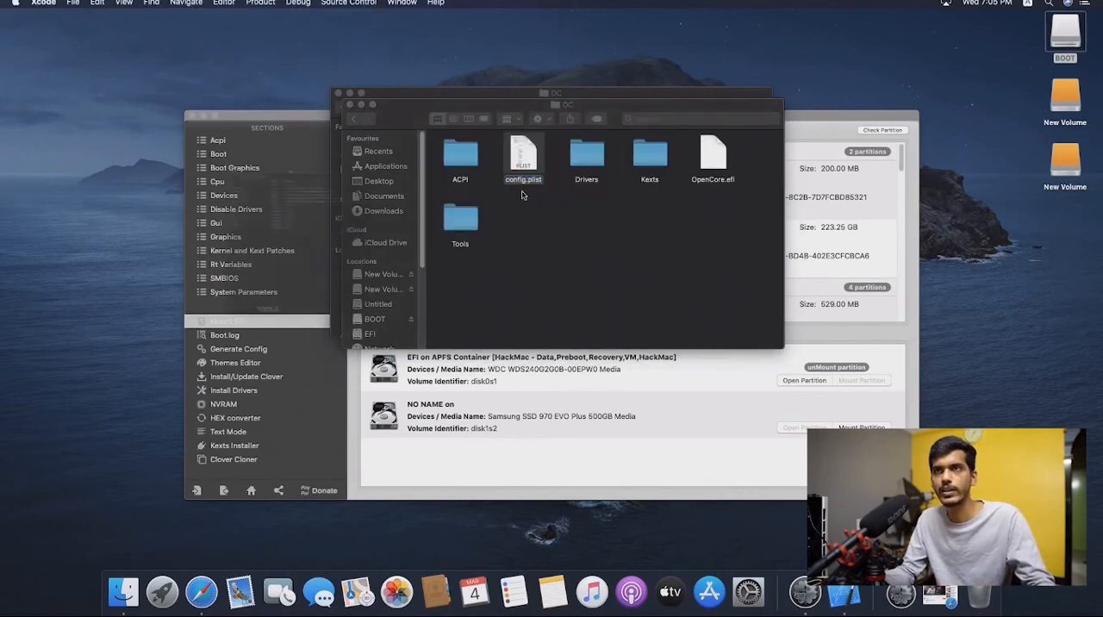
key("super+f")
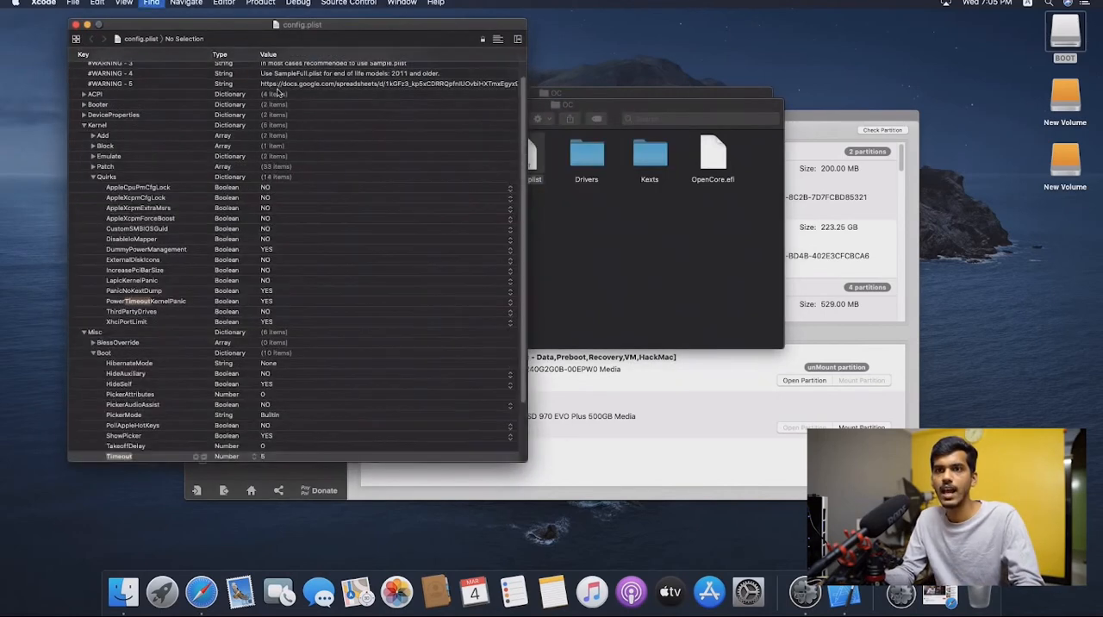
key("Return")
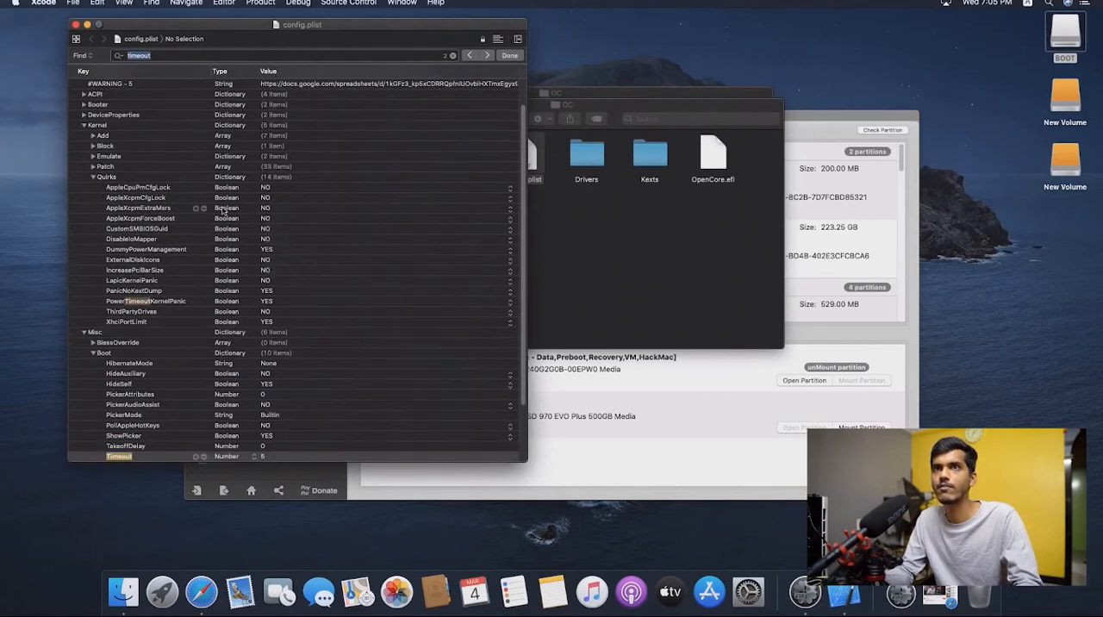
left_click(74, 25)
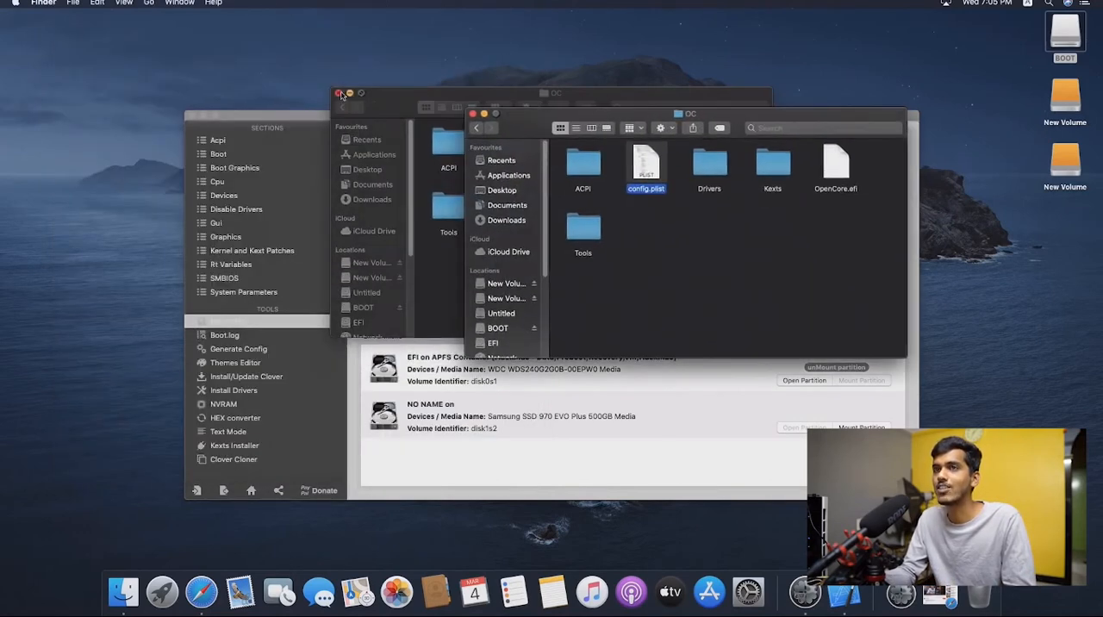
- Close the rear OC folder window and open the HackMac disk's EFI partition from Clover Configurator
left_click(340, 93)
left_click(461, 358)
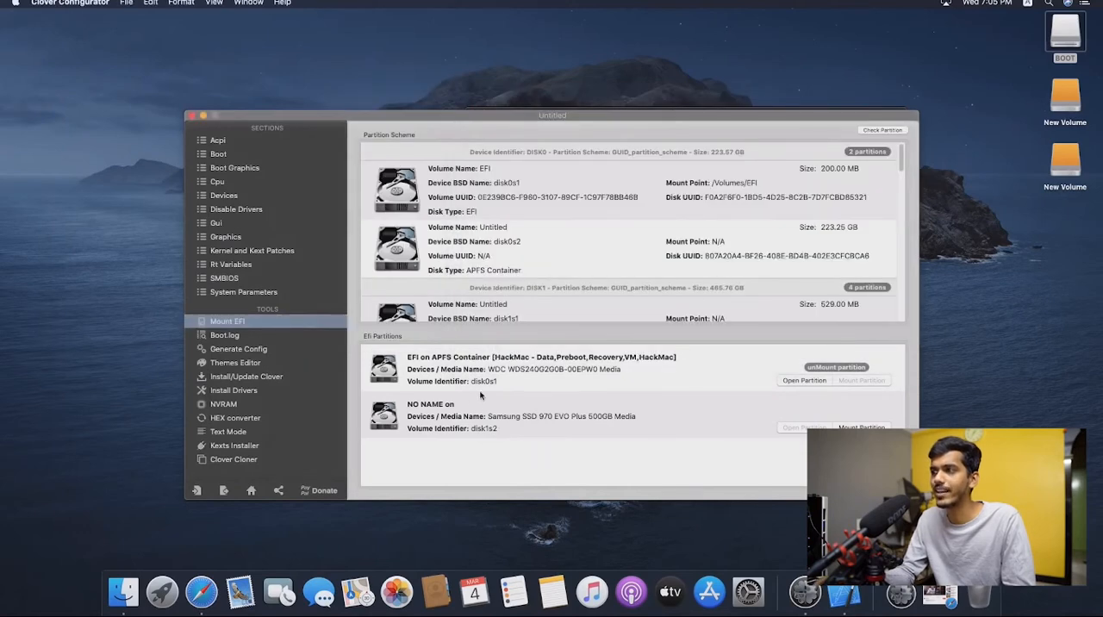
left_click(803, 381)
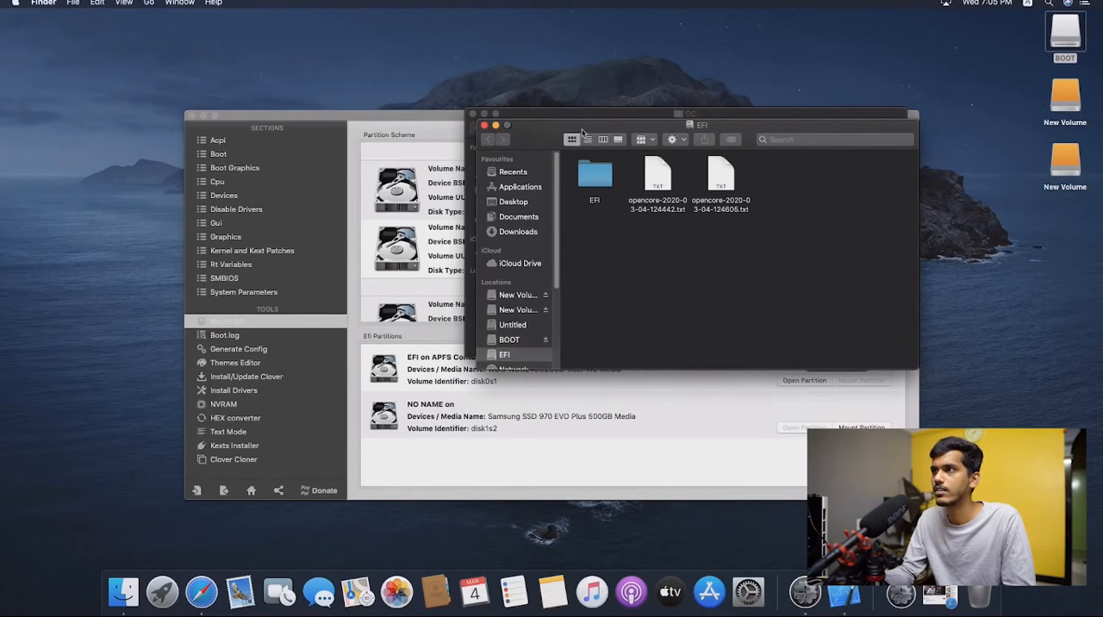
- Replace config.plist in the EFI partition's OC folder with the edited copy from the BOOT drive's OC folder
left_click_drag(583, 132, 256, 98)
double_click(257, 131)
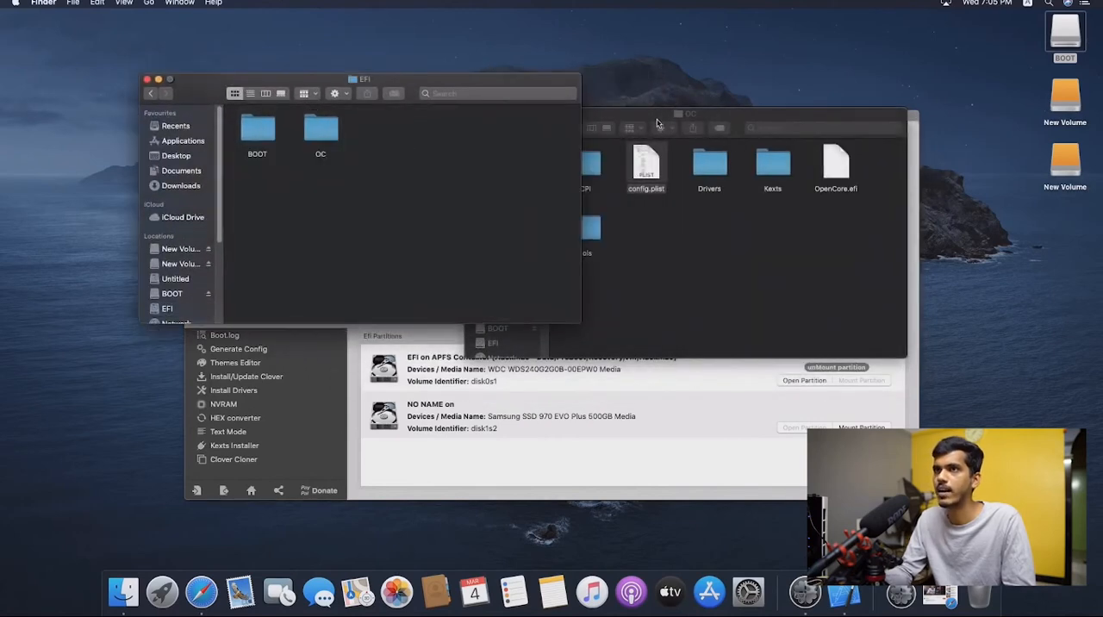
left_click_drag(656, 123, 804, 89)
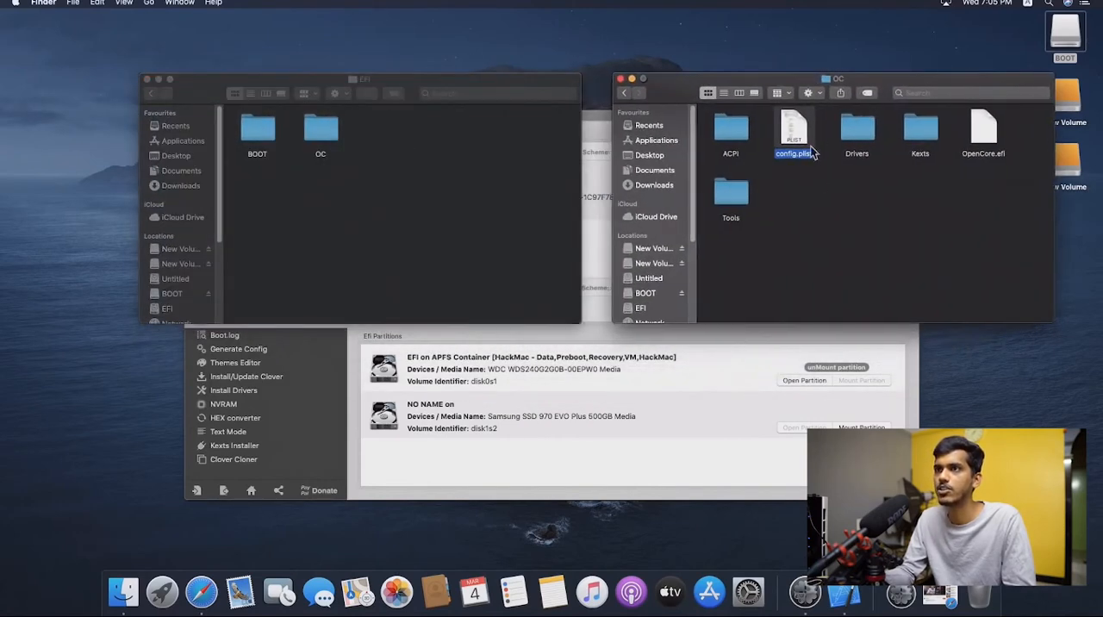
double_click(326, 133)
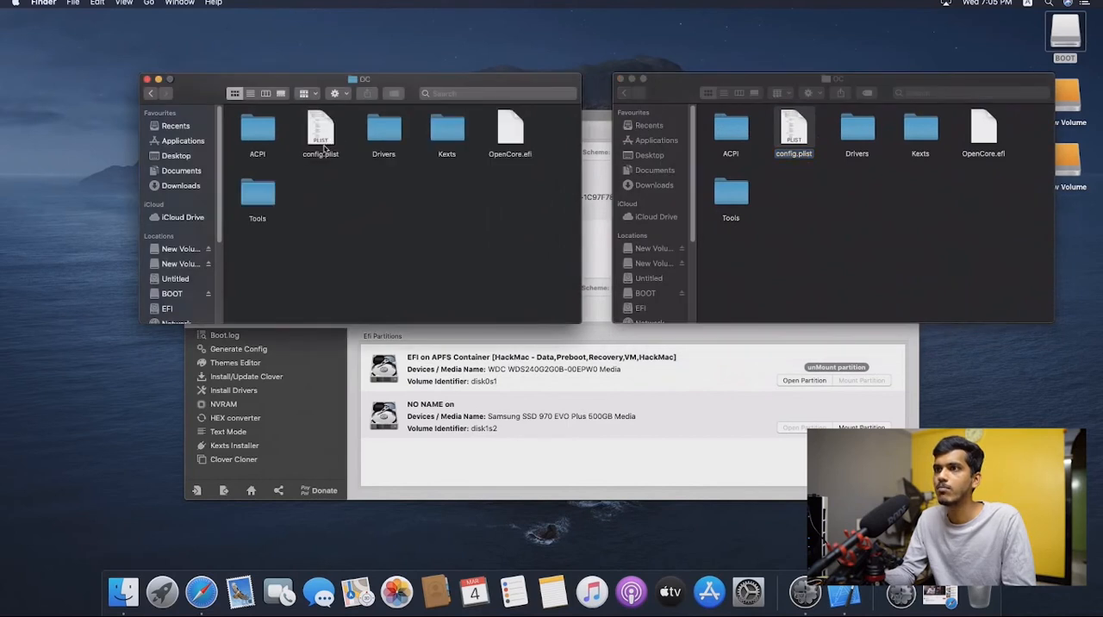
left_click_drag(806, 133, 434, 250)
left_click(628, 189)
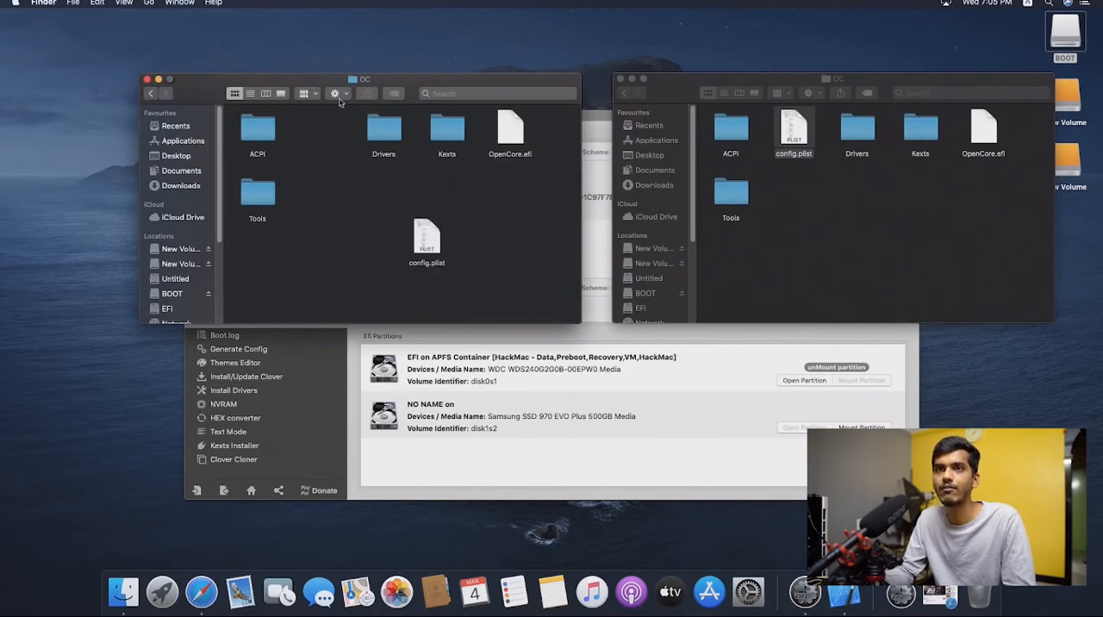
- Open the EFI partition's copied config.plist, check its Timeout value under Misc > Boot and close the file
double_click(427, 241)
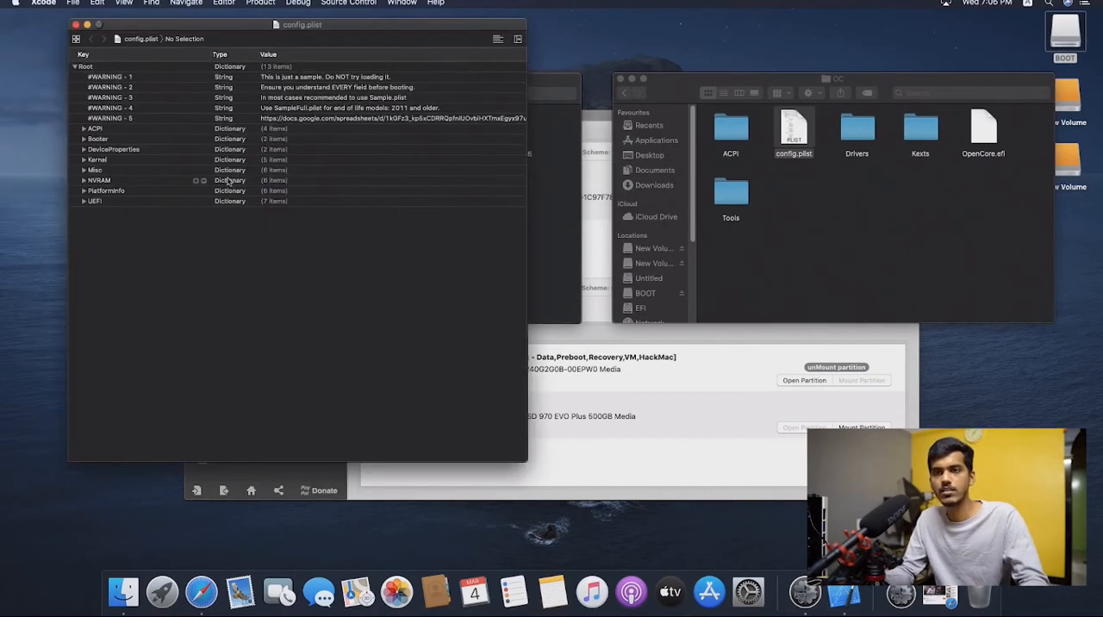
key("super+f")
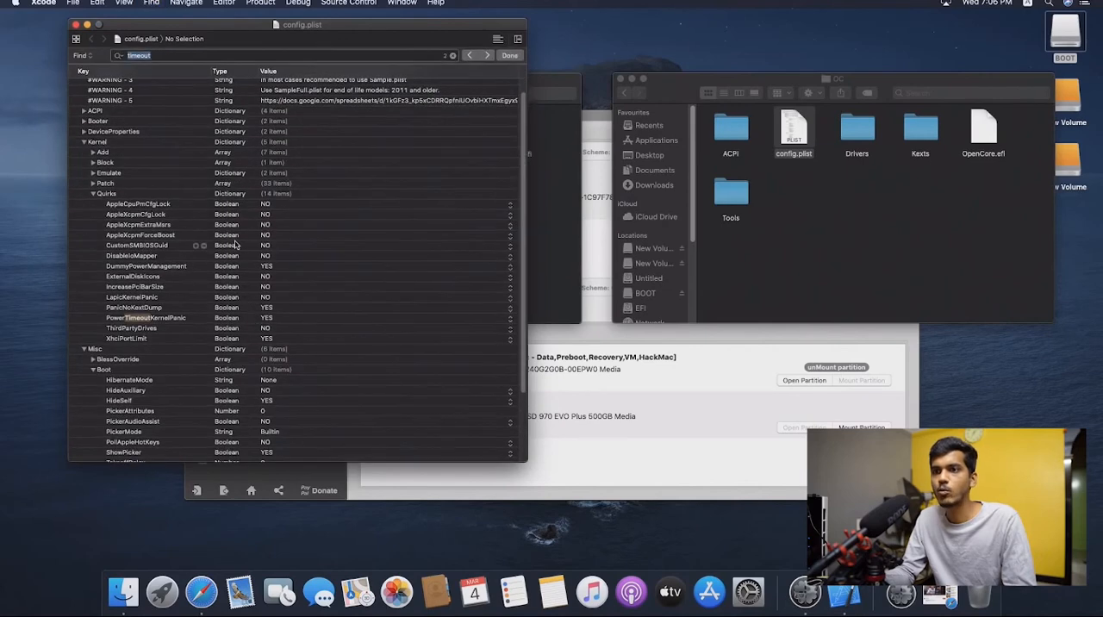
key("Return")
key("Return")
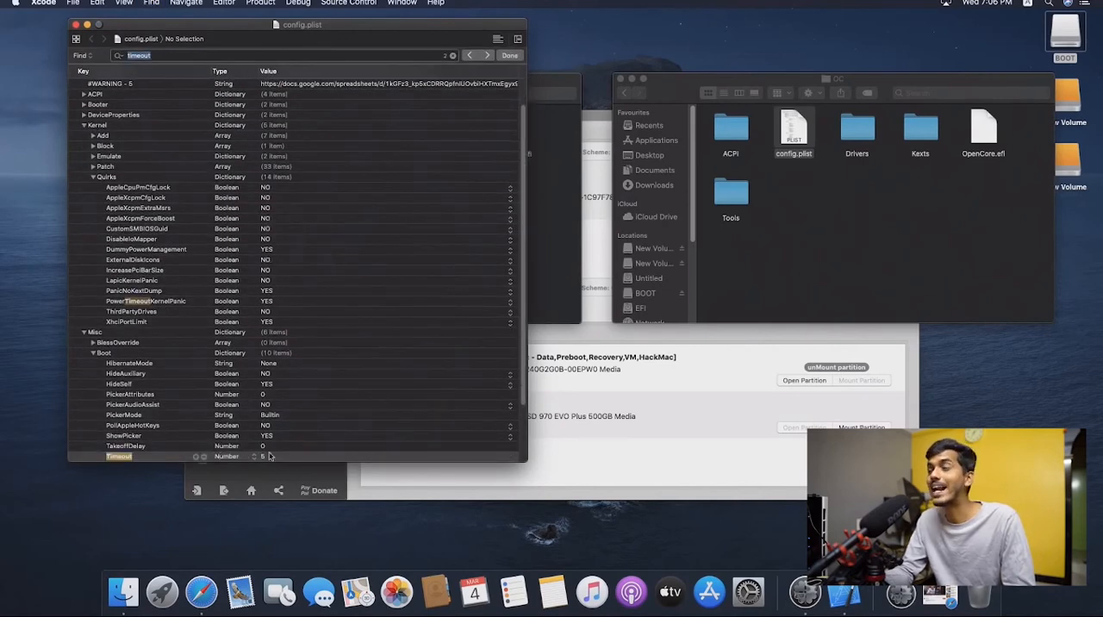
left_click(76, 25)
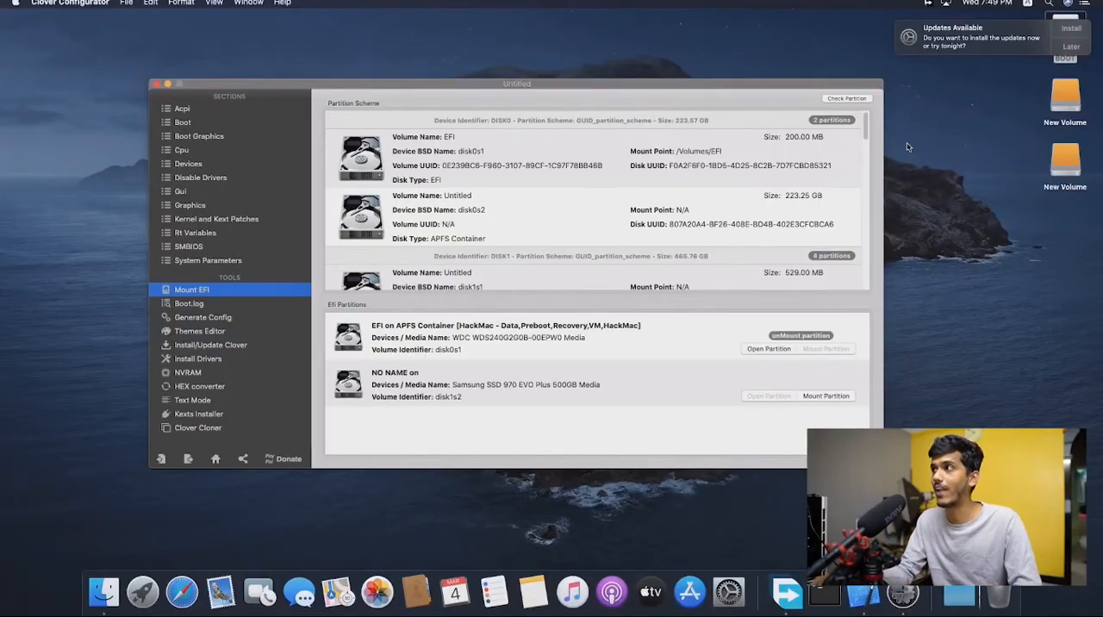
- Open config.plist from the EFI > OC folder on the BOOT drive
double_click(1069, 17)
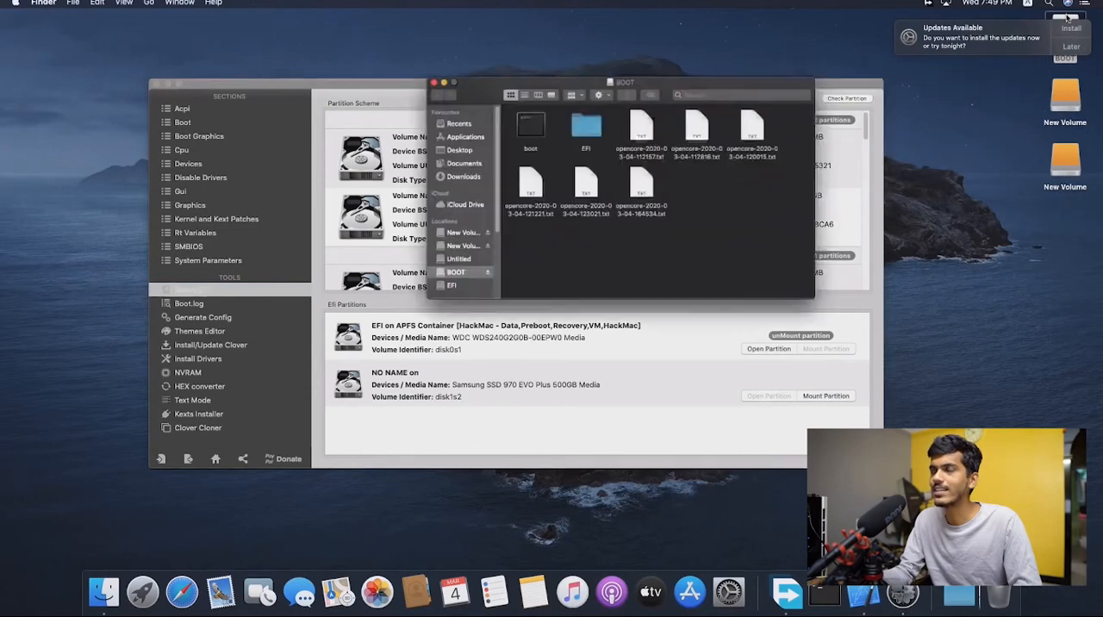
double_click(512, 142)
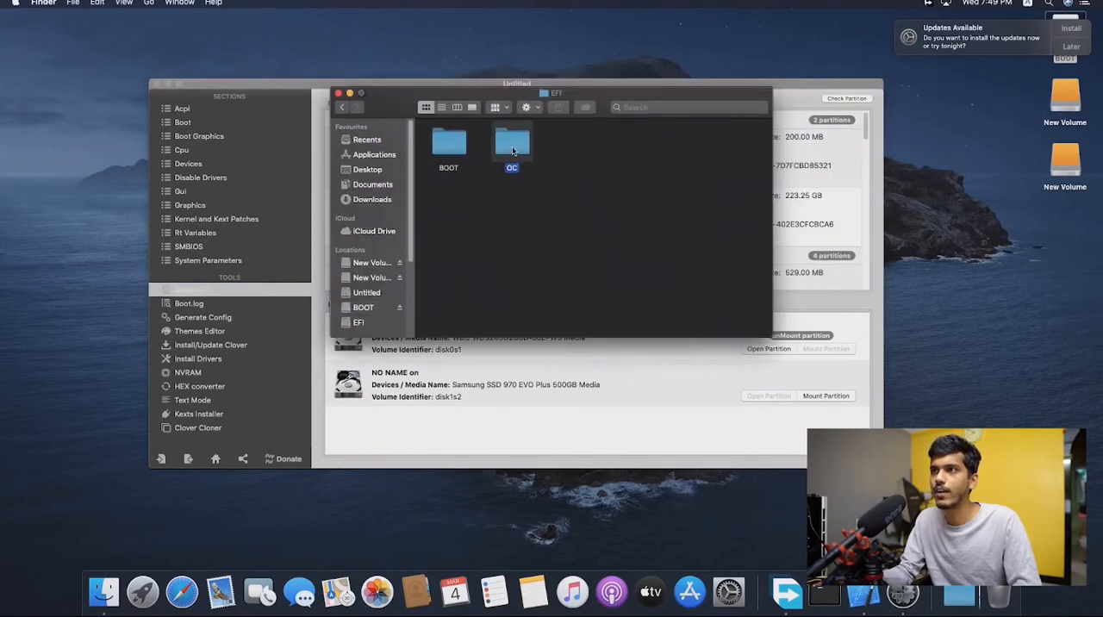
double_click(512, 142)
left_click(514, 155)
double_click(515, 156)
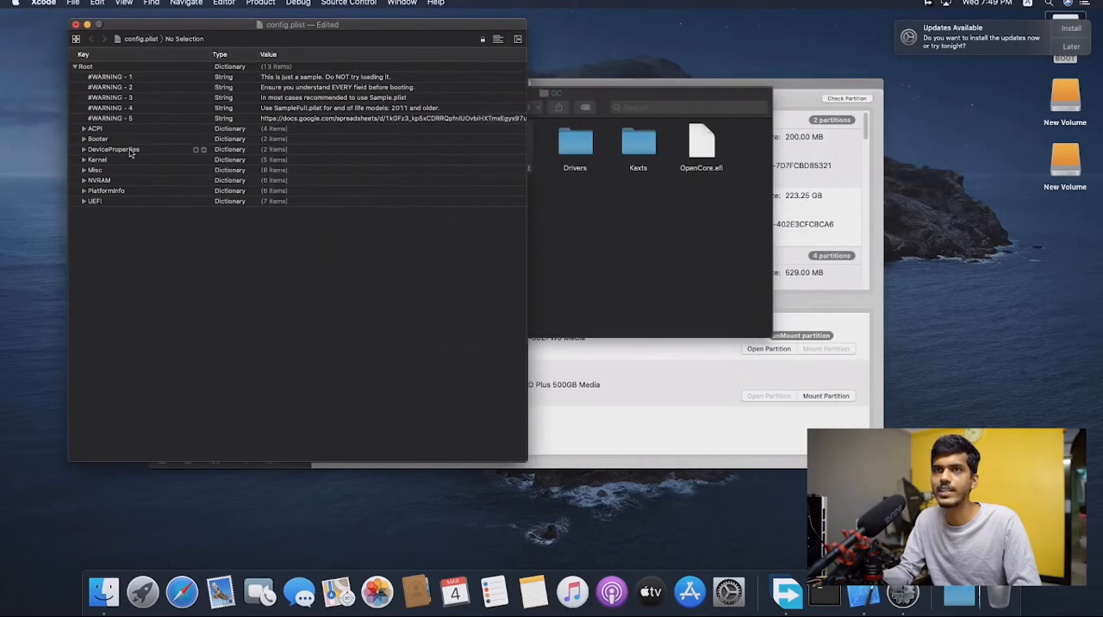
- Search config.plist for "args" and remove the -v flag from the boot-args value under NVRAM > Add
key("super+f")
type("a")
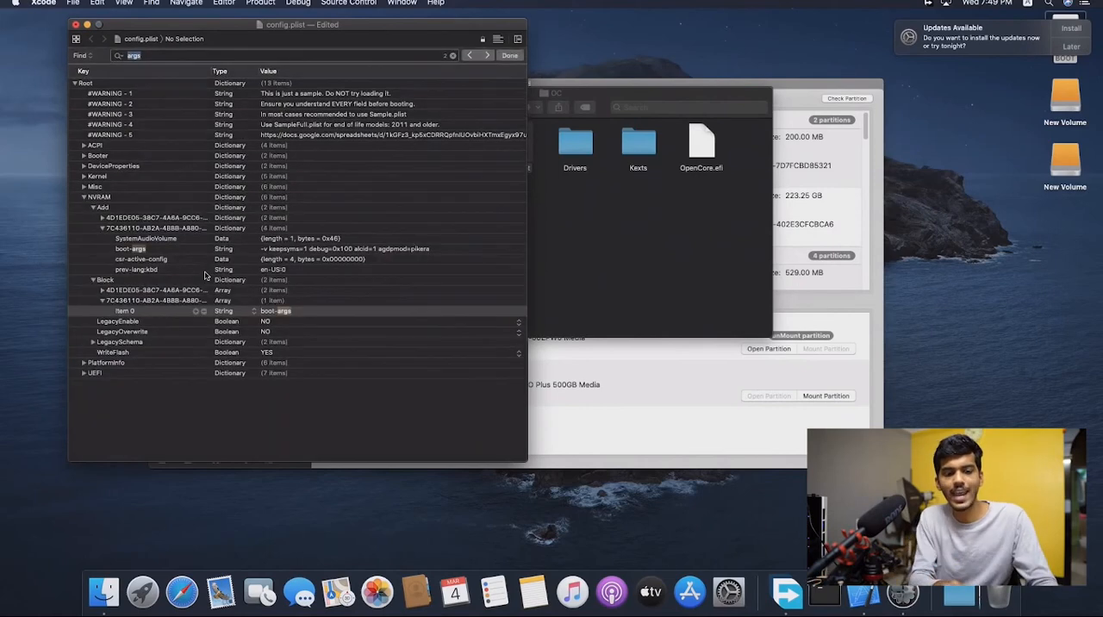
type("rgs")
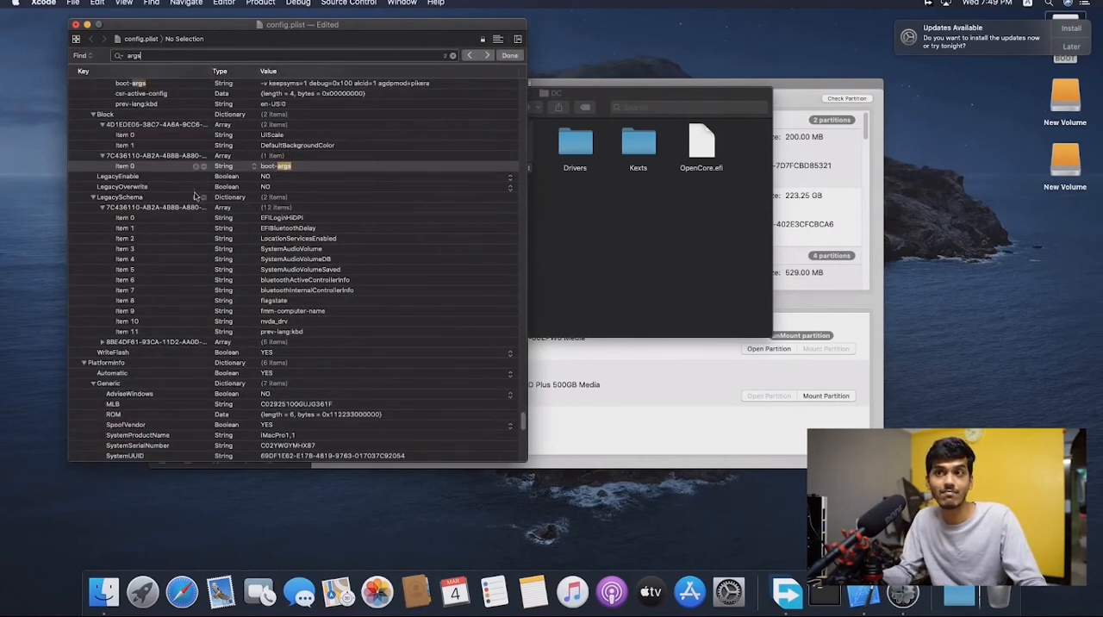
left_click(486, 55)
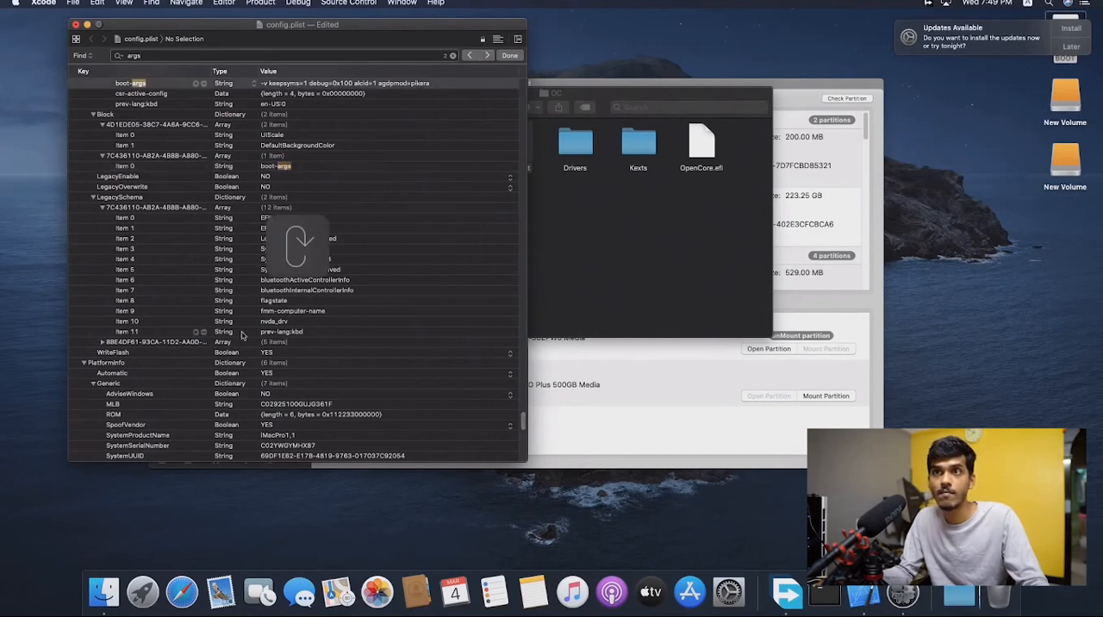
left_click(269, 84)
left_click(267, 83)
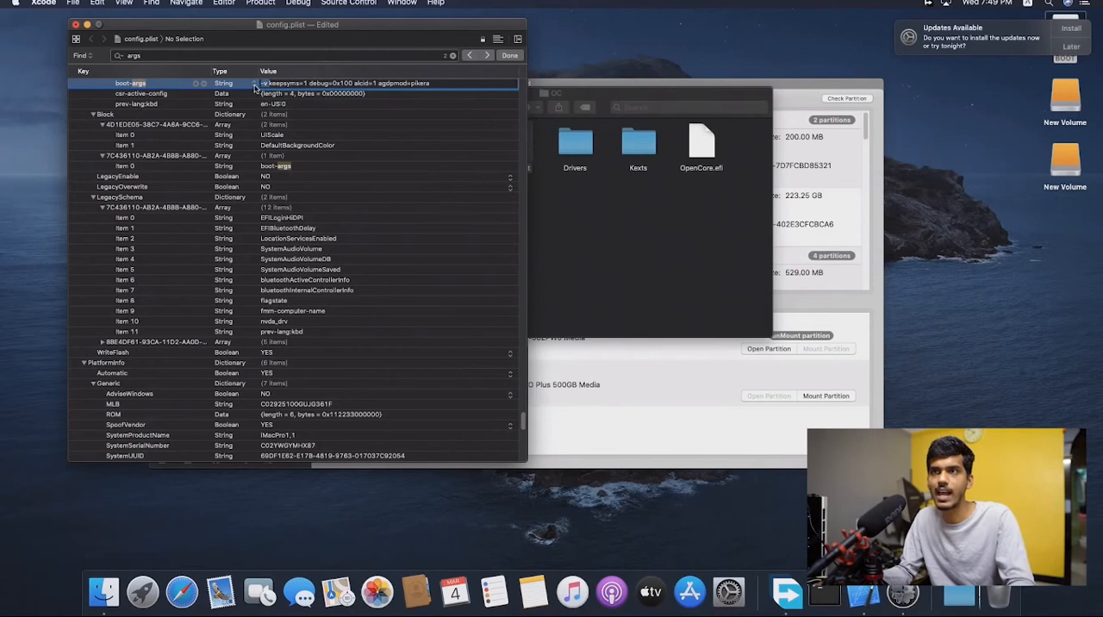
key("BackSpace")
left_click(120, 113)
- Try to close the edited config.plist and unlock it for editing
left_click(76, 24)
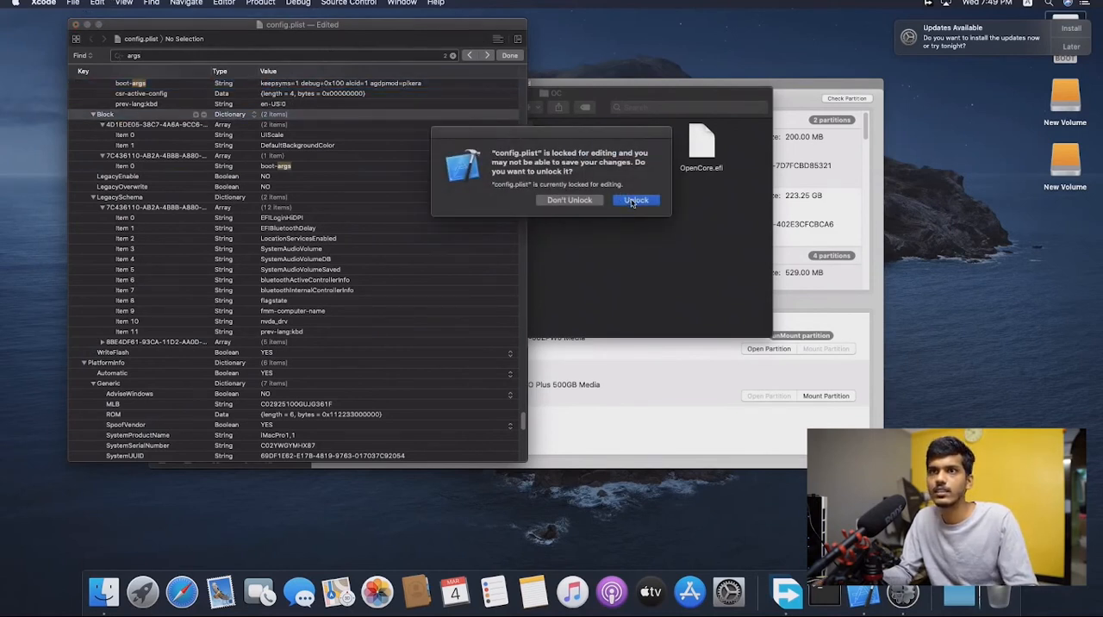
left_click(636, 201)
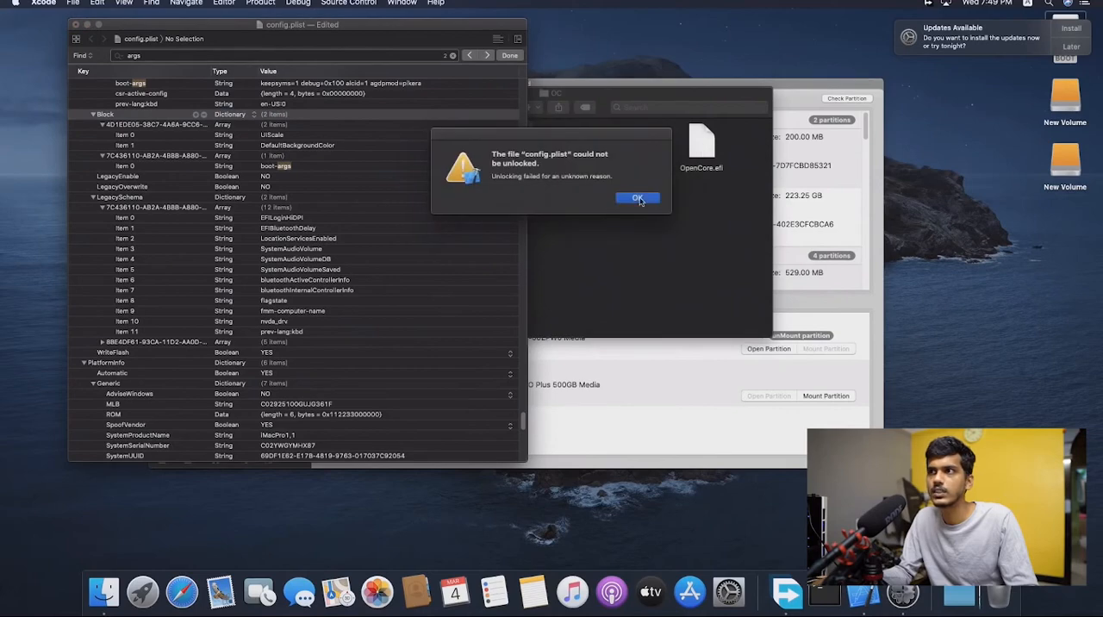
left_click(637, 198)
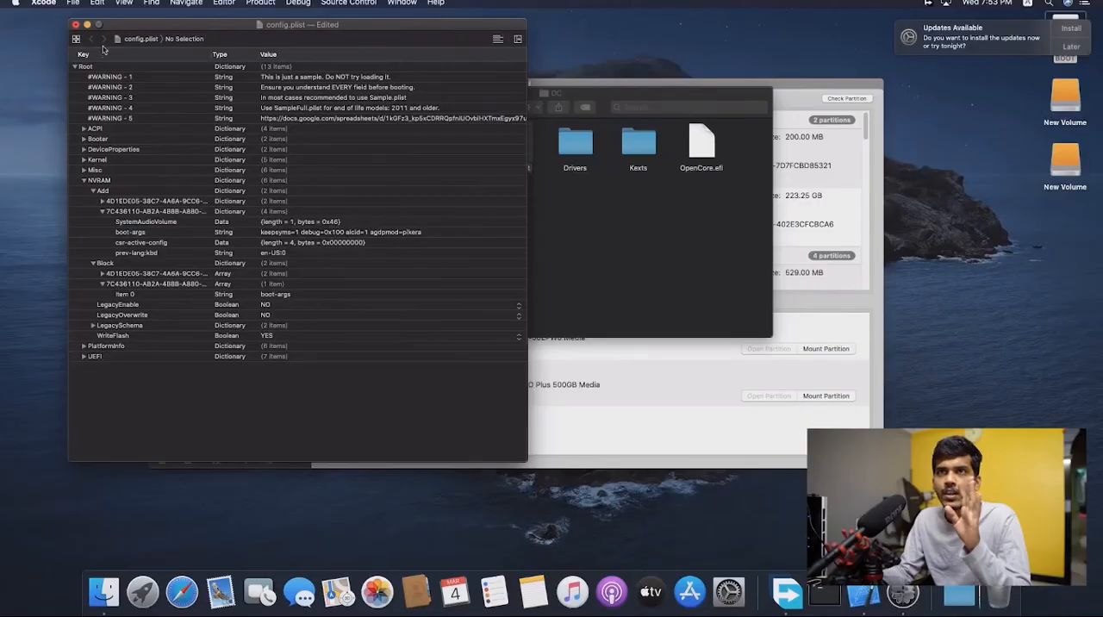
- Save the changed boot-args in config.plist and close the file
left_click(75, 4)
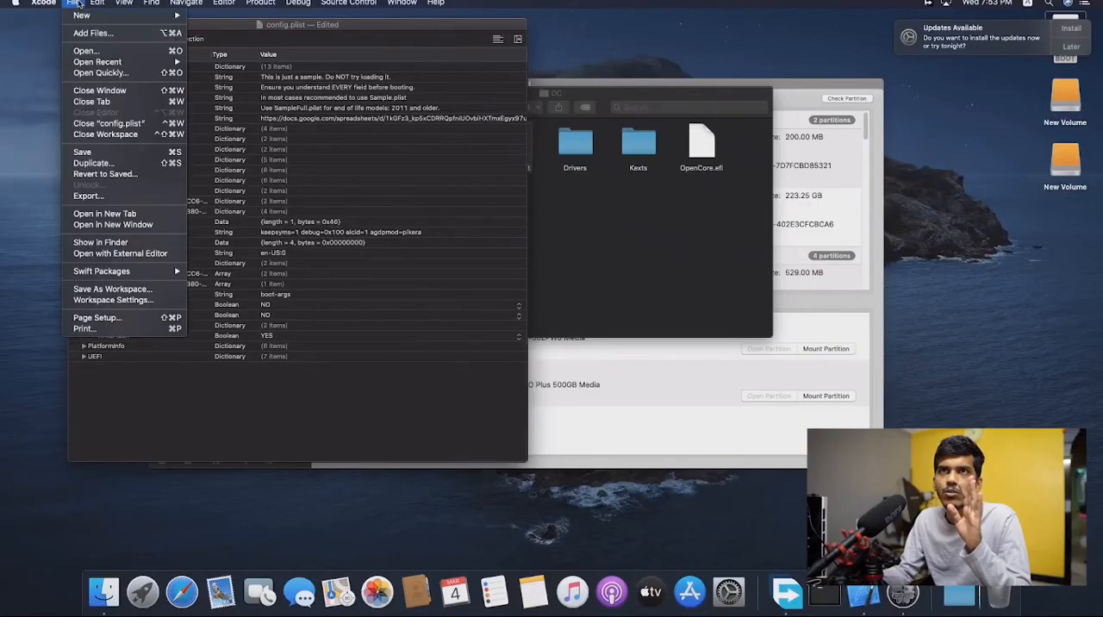
left_click(86, 153)
left_click(586, 227)
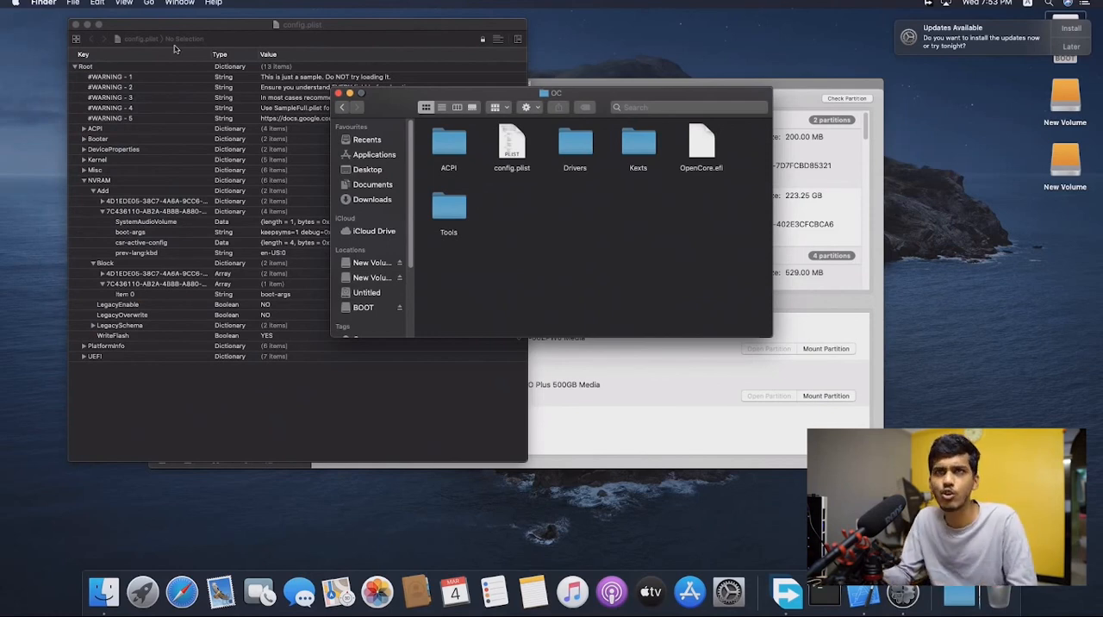
left_click(75, 26)
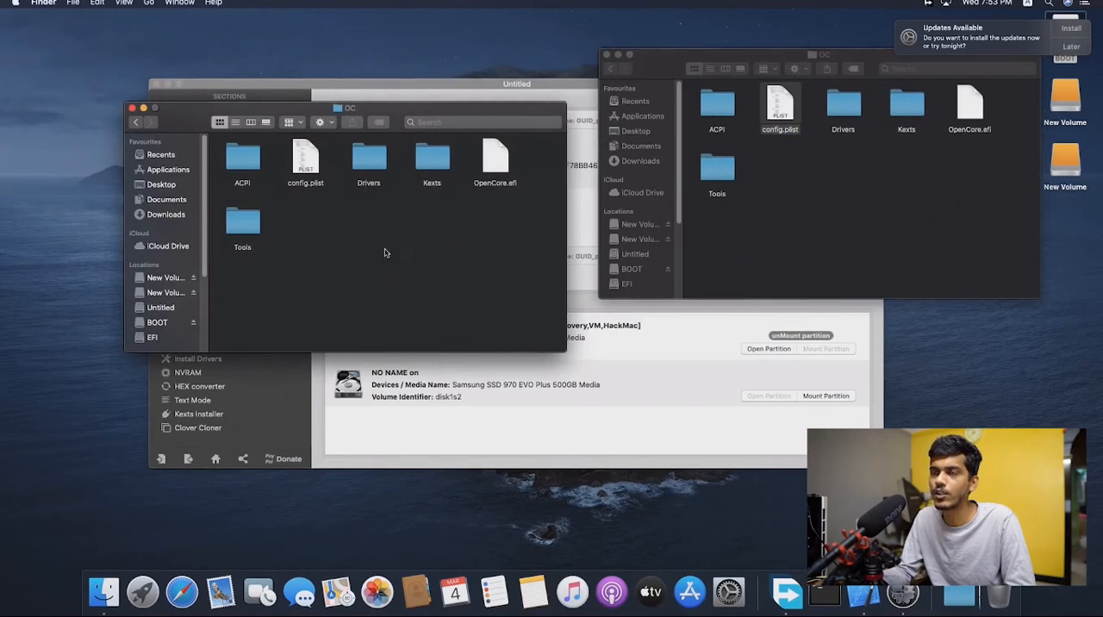
- Paste the BOOT drive's updated config.plist into the EFI partition's OC folder, replacing the older file
key("super+v")
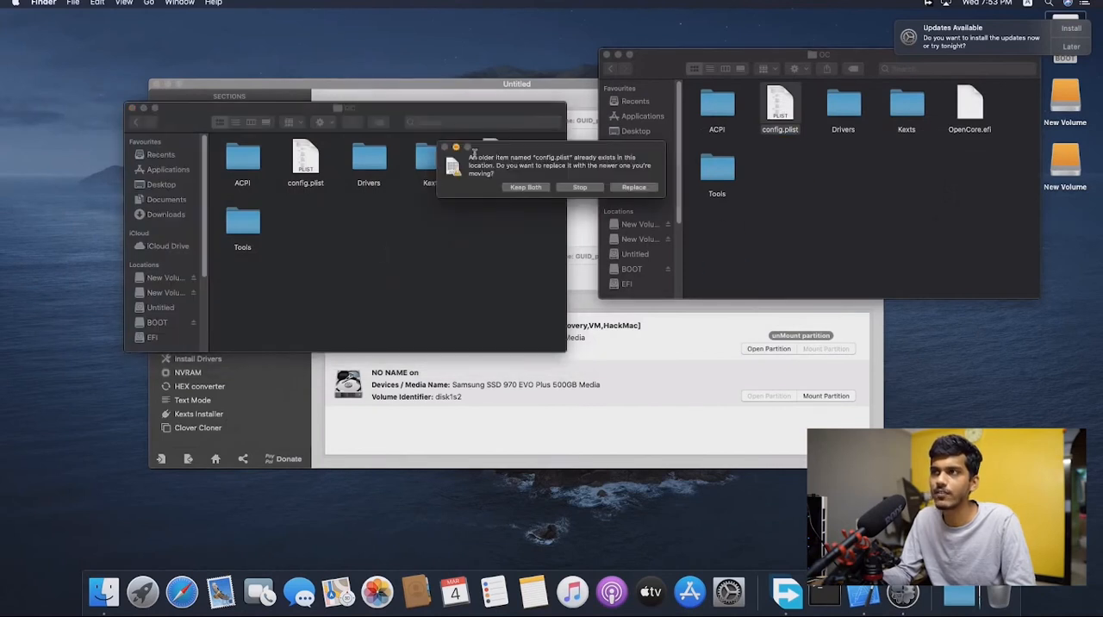
left_click(629, 188)
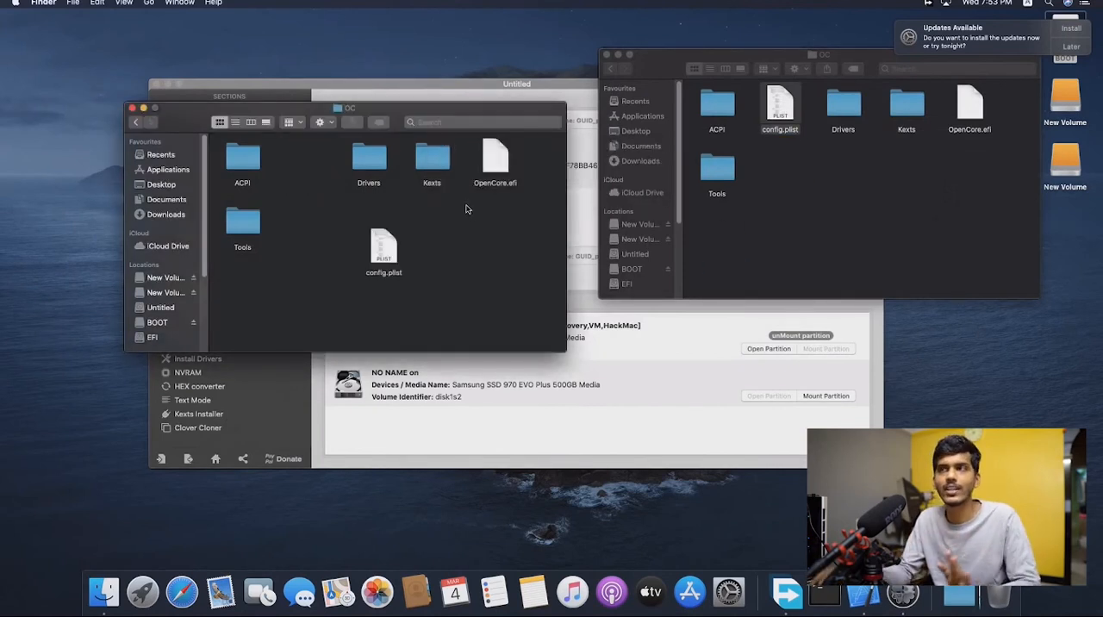
- Close both OC folder windows and Clover Configurator, and restart the computer
left_click(607, 56)
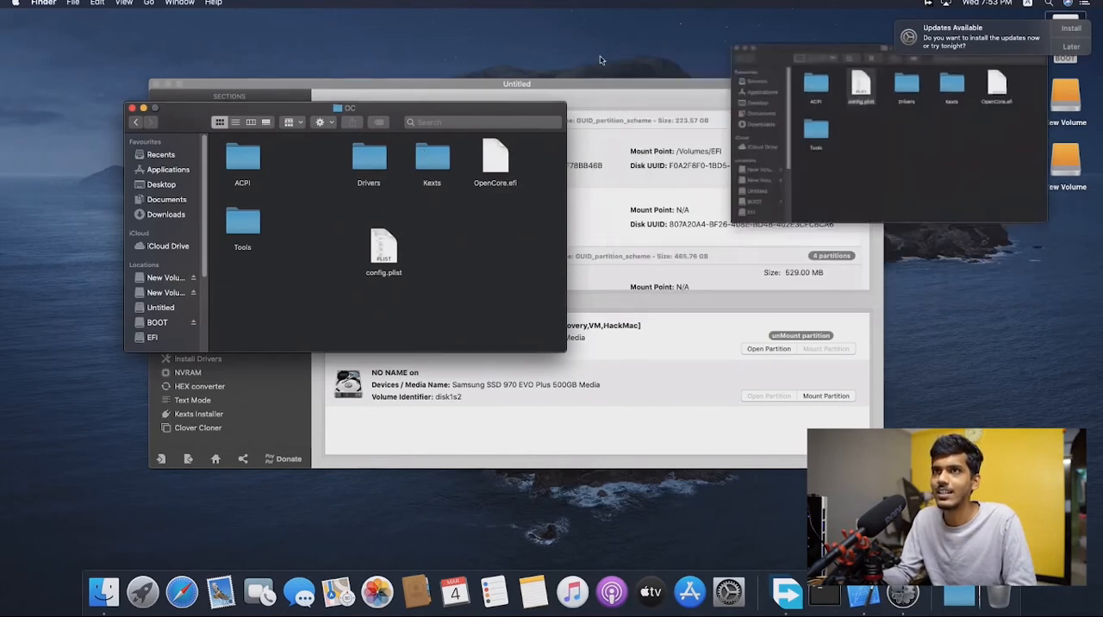
left_click(133, 109)
left_click(157, 83)
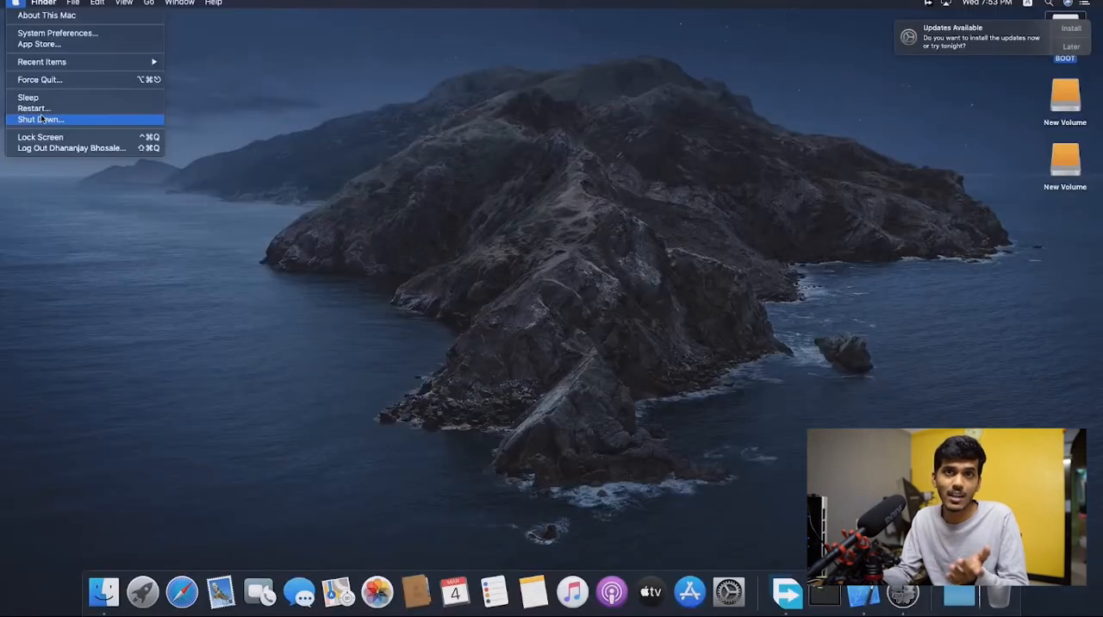
left_click(41, 111)
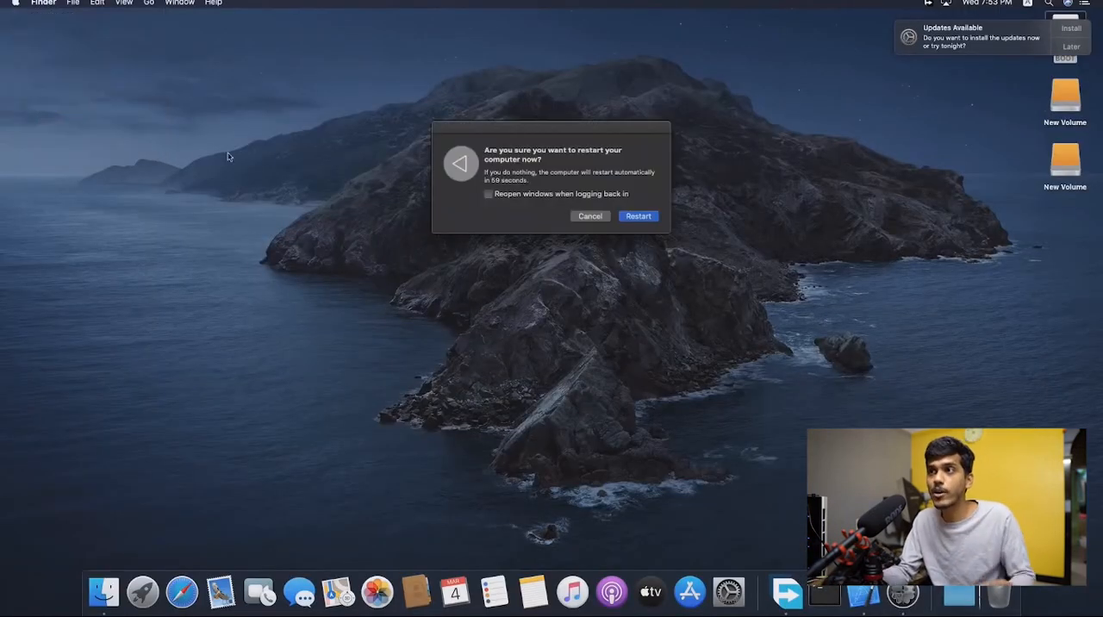
left_click(637, 216)
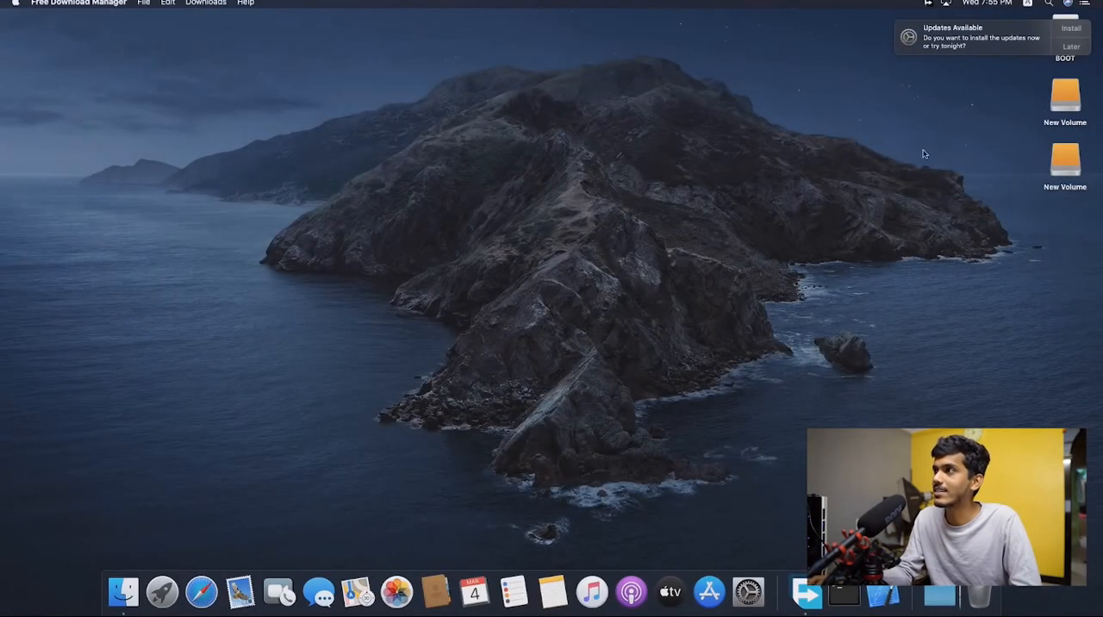
- Dismiss the update notification, open Software Update from About This Mac and start the available Final Cut Pro X and Pro Video Formats updates
left_click_drag(974, 40, 1055, 24)
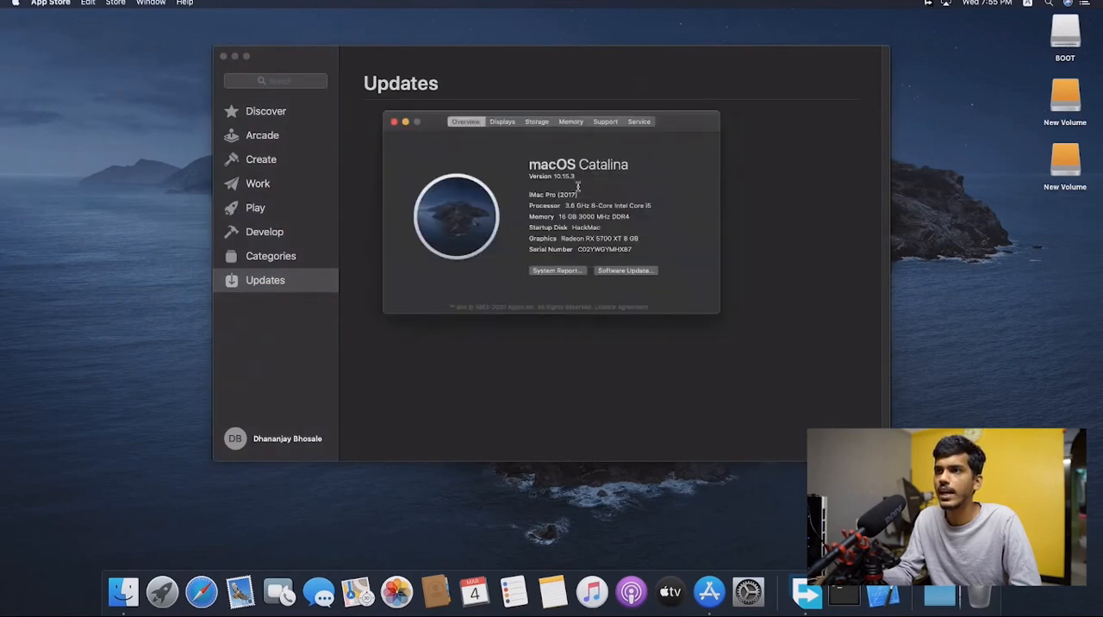
left_click(624, 270)
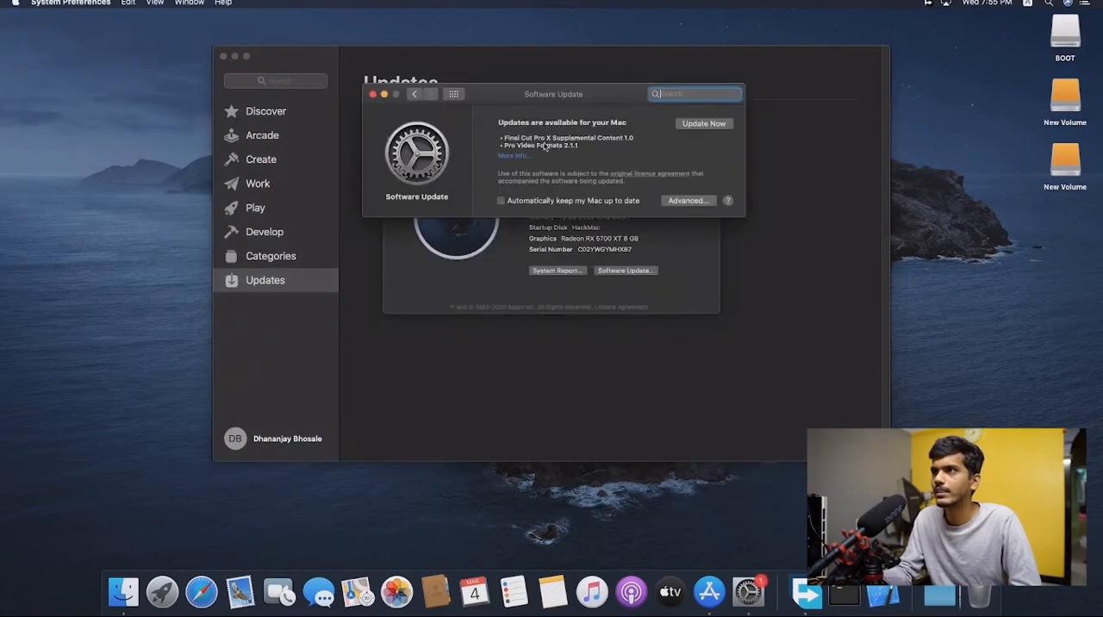
left_click(706, 125)
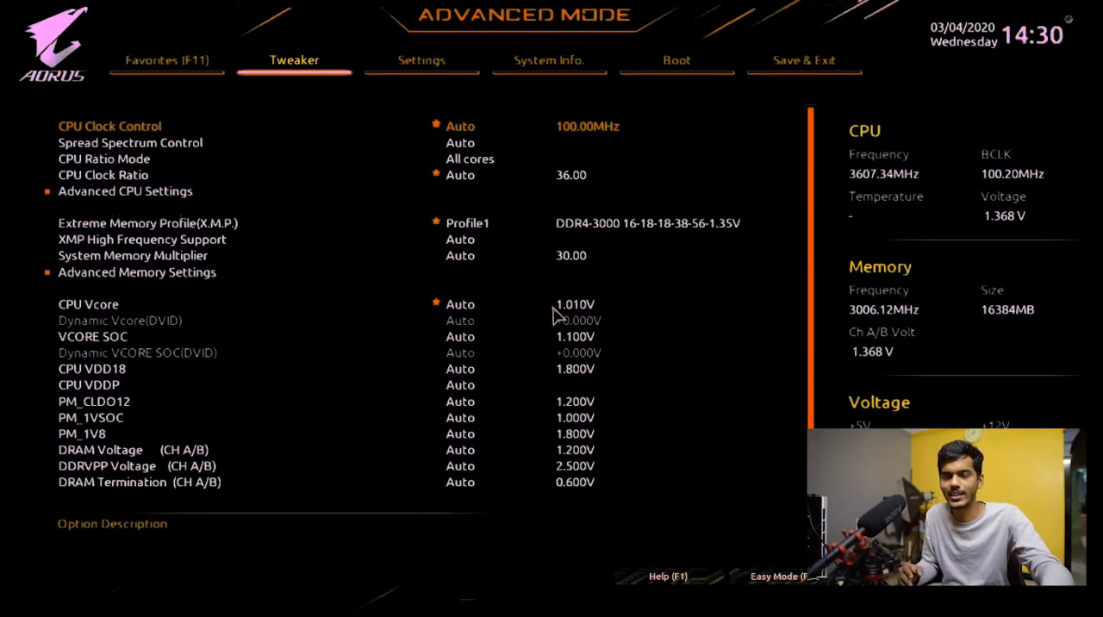
- In the BIOS setup, go to the boot settings and open the choices for Boot Option #1
key("Right")
key("Right")
key("Right")
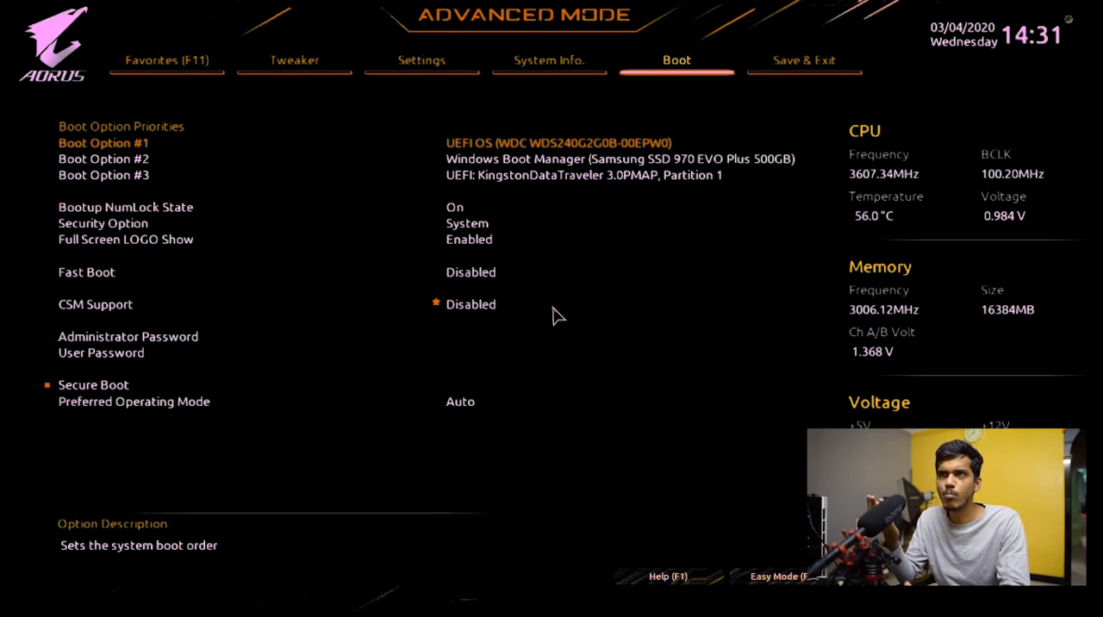
key("Return")
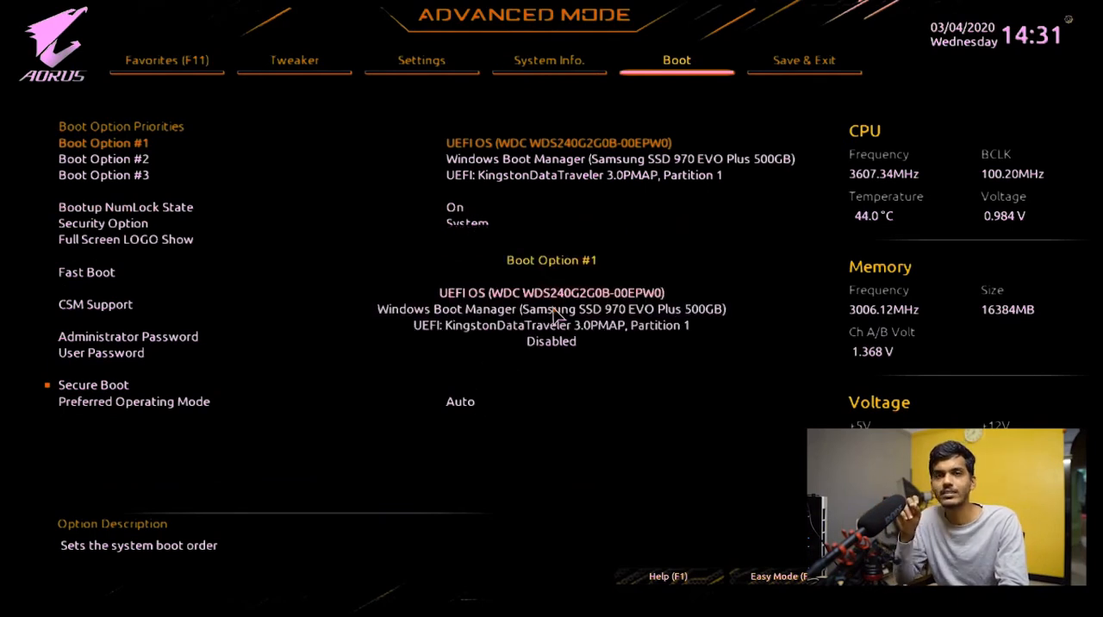